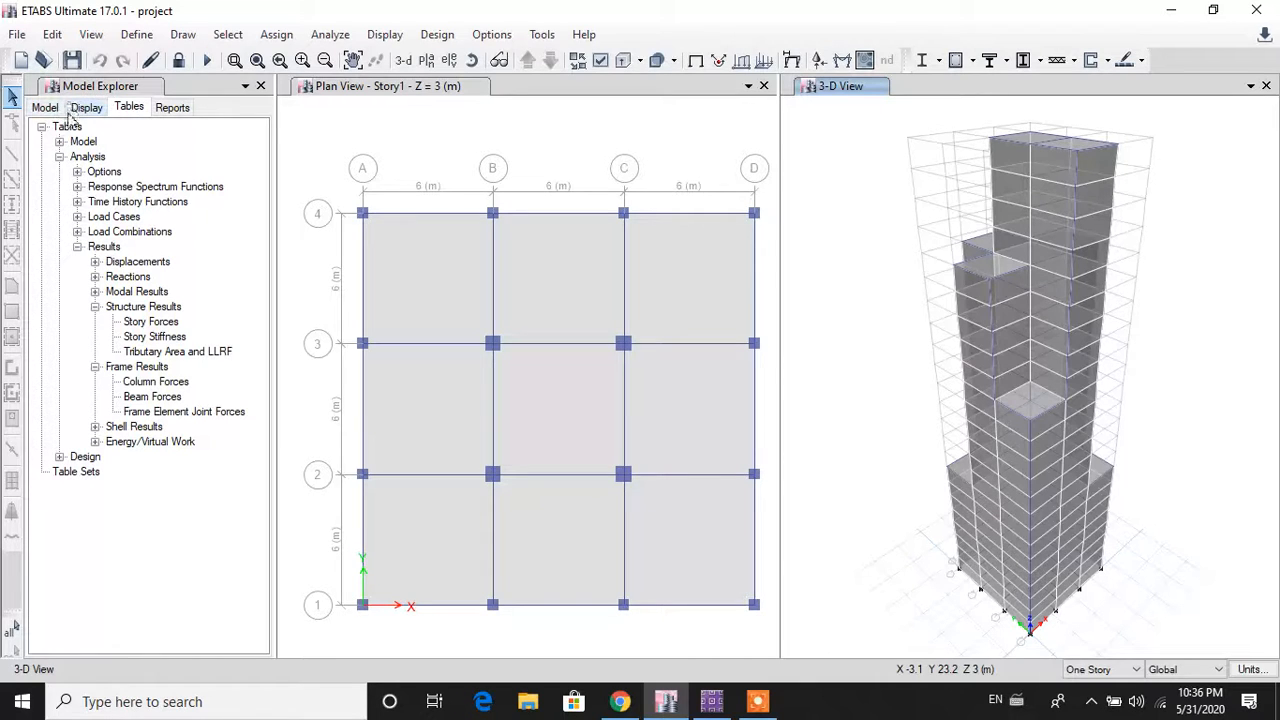
Step: Show the Model tree and select column C1 under Structural Objects > Story1 > Columns
click(45, 108)
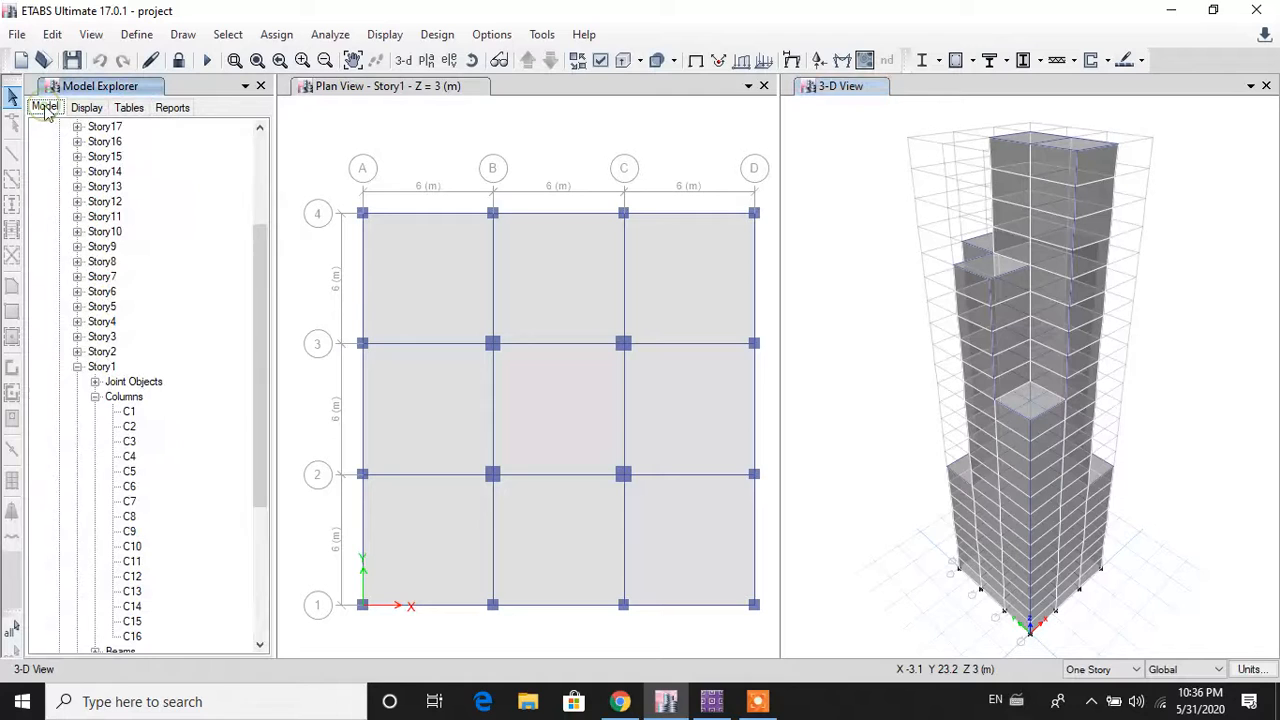
scroll(75, 177, up, 4)
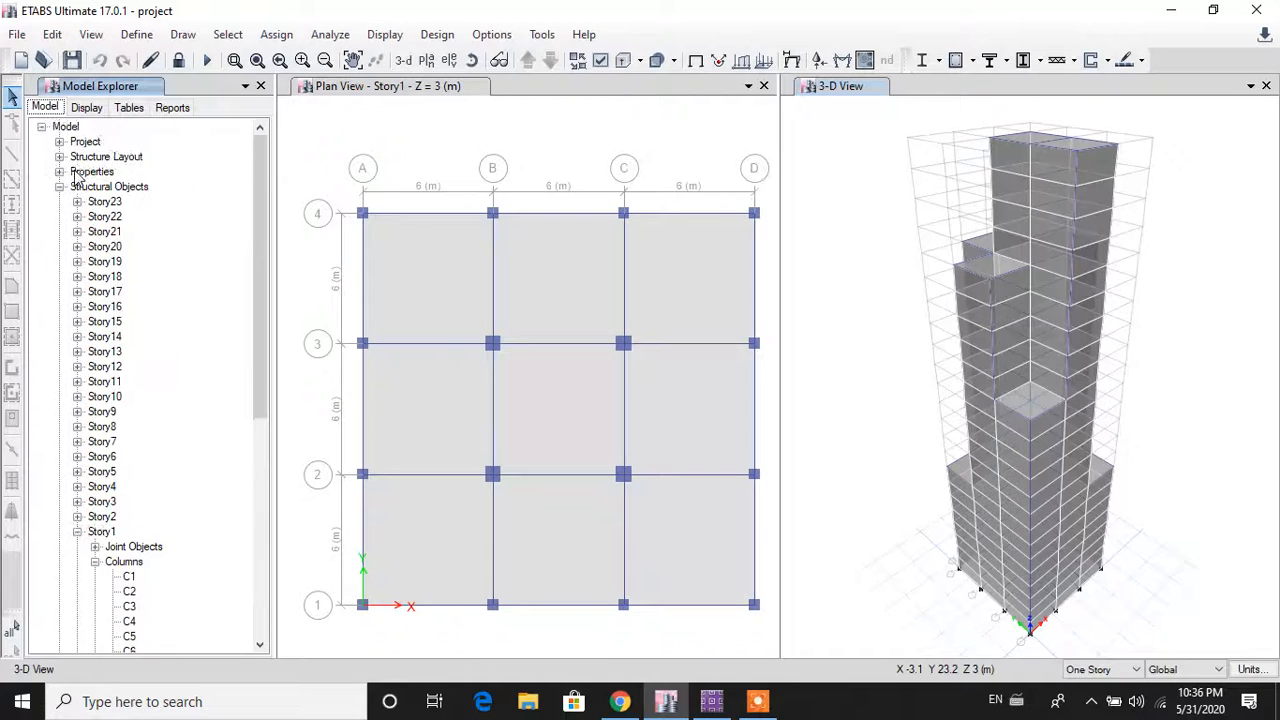
scroll(75, 177, down, 8)
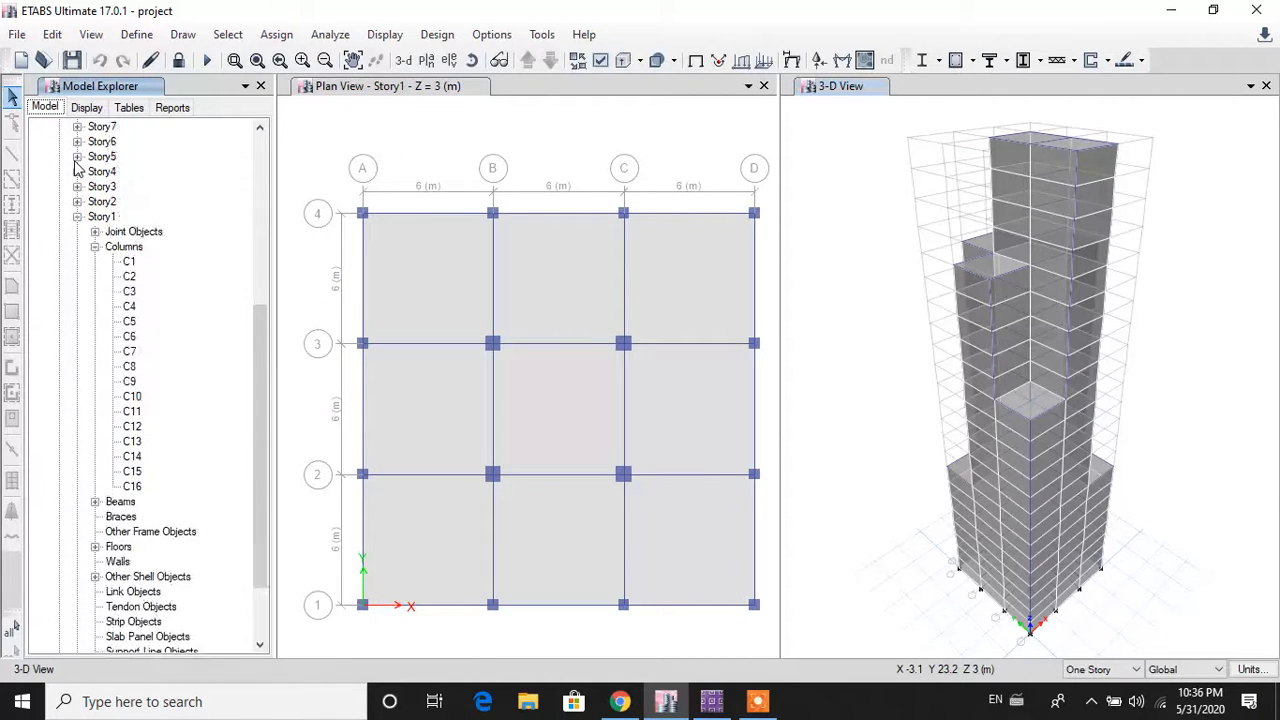
scroll(78, 180, down, 1)
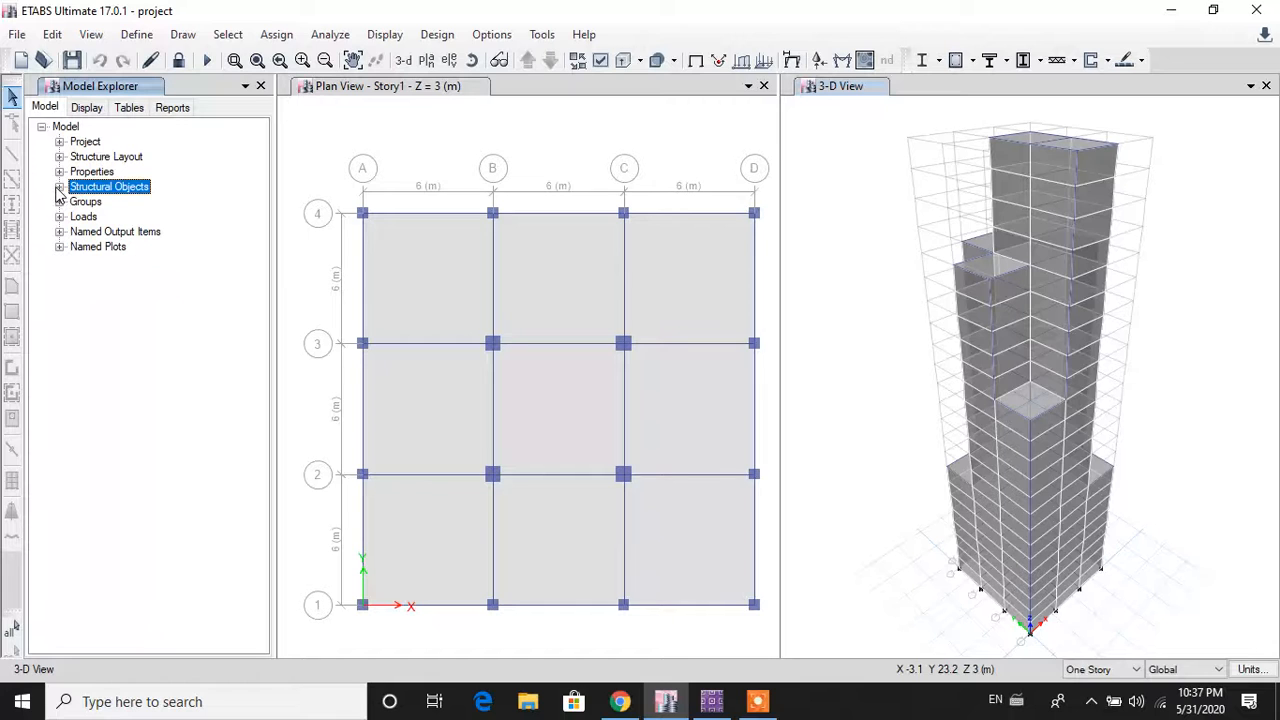
click(59, 187)
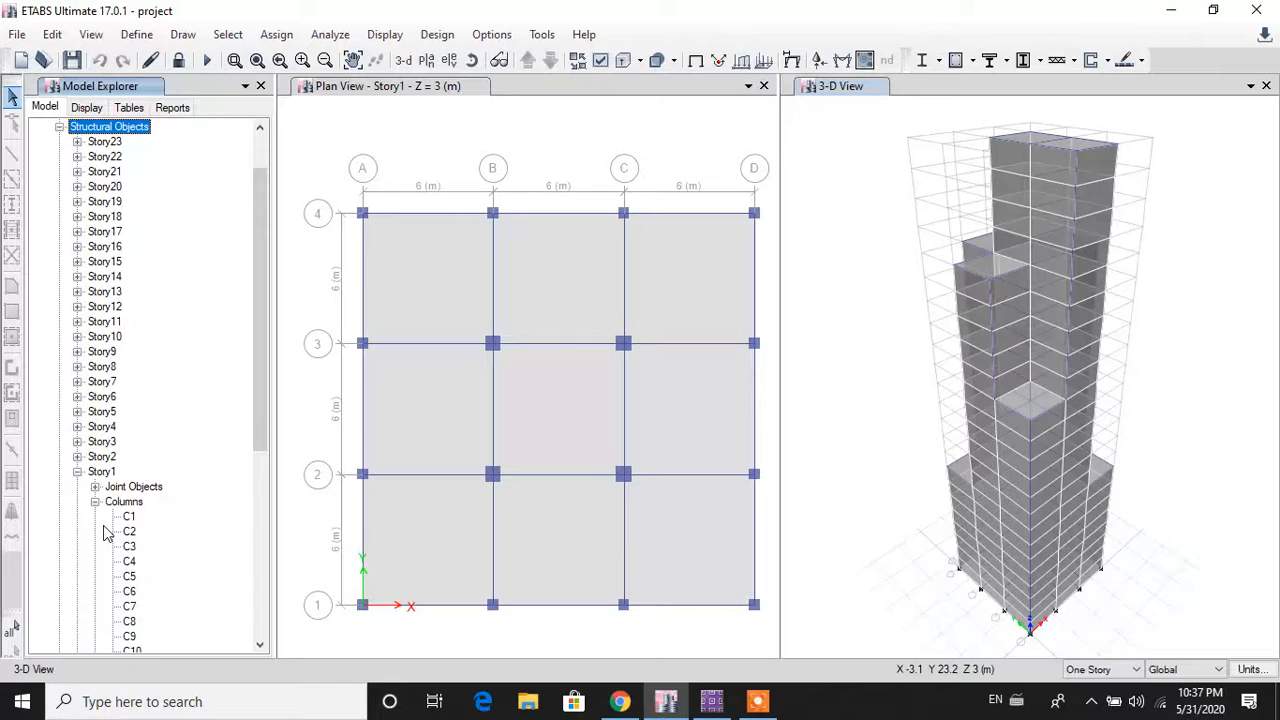
scroll(107, 533, down, 1)
scroll(107, 474, down, 1)
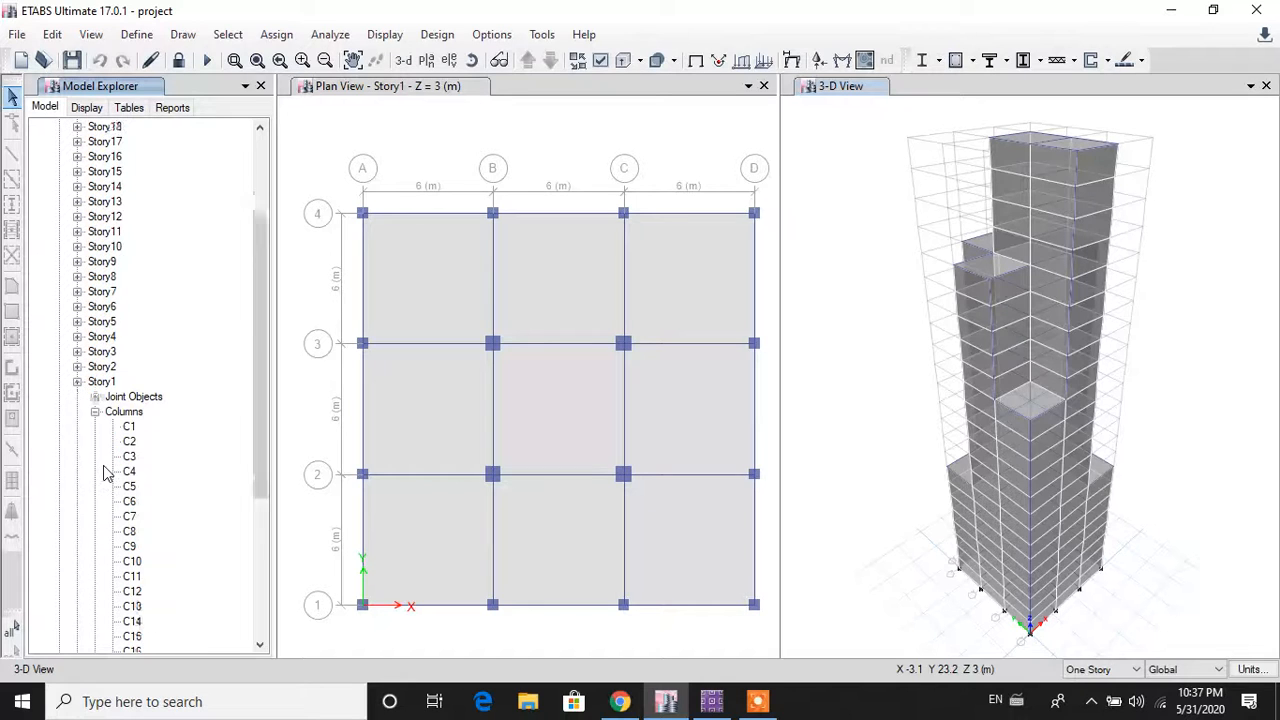
scroll(107, 474, down, 1)
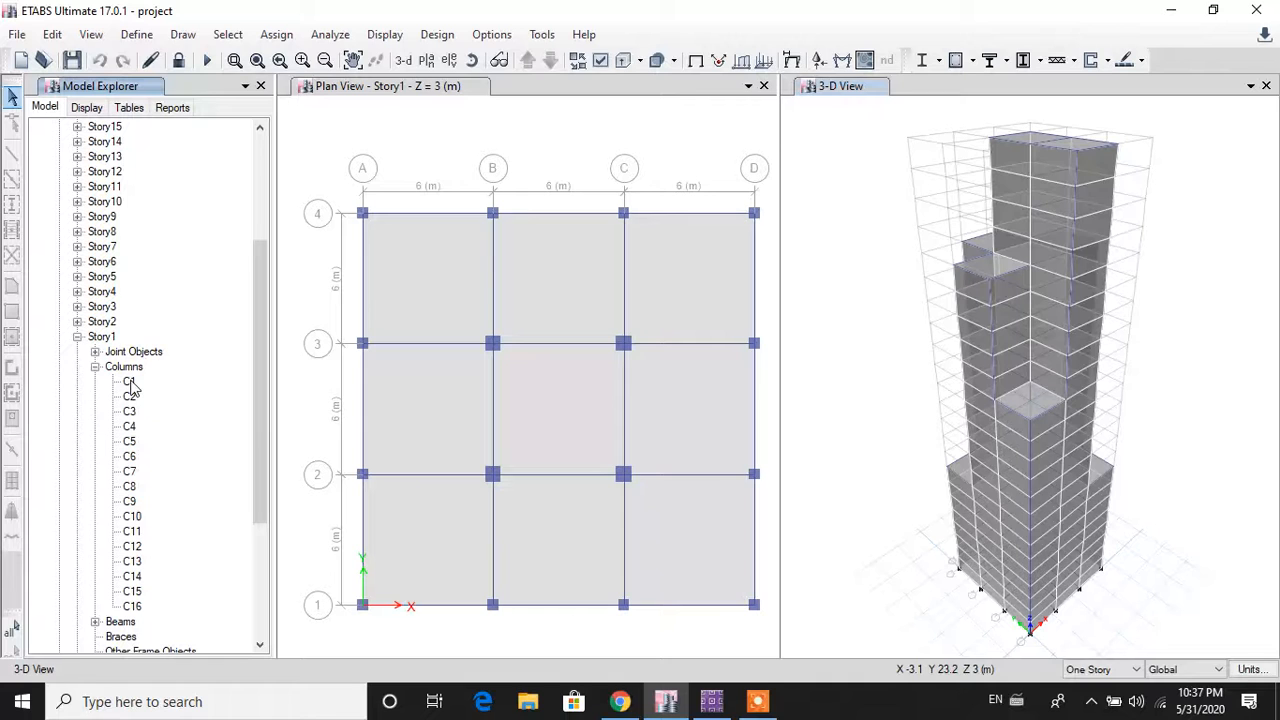
click(129, 382)
Step: Review column C1's information without changes, then switch the explorer to the Tables list
double_click(130, 384)
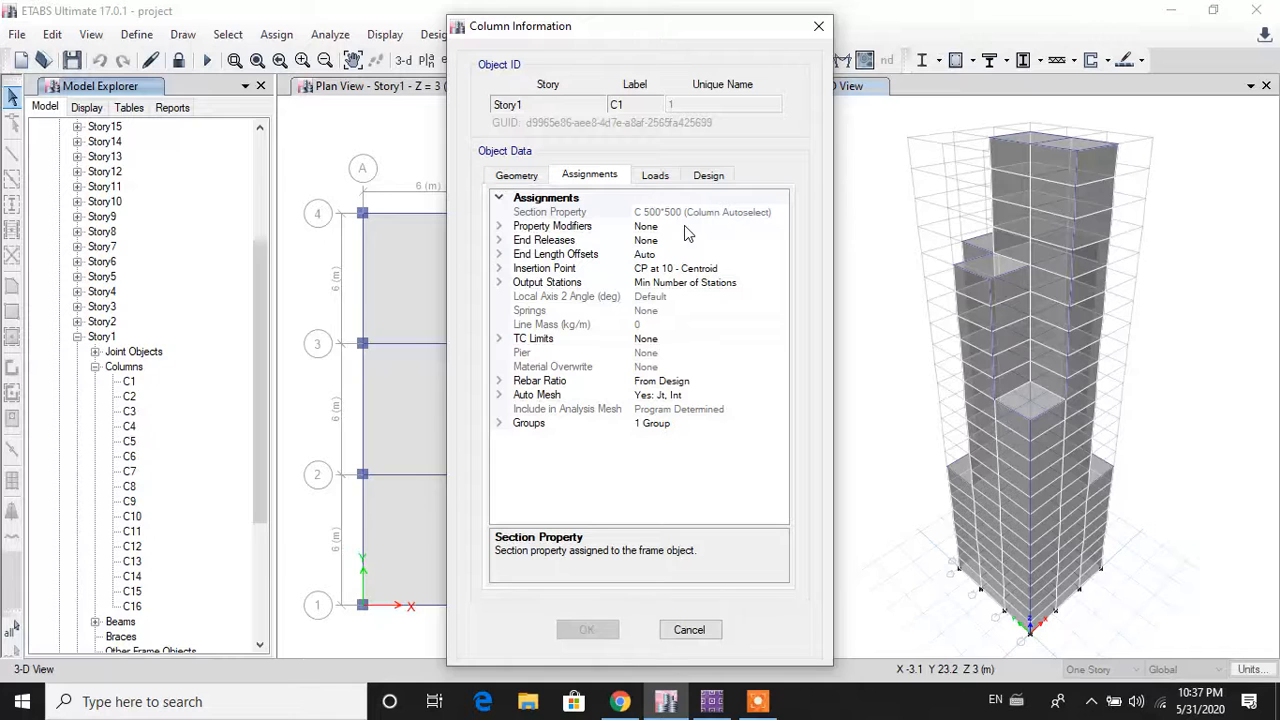
click(684, 630)
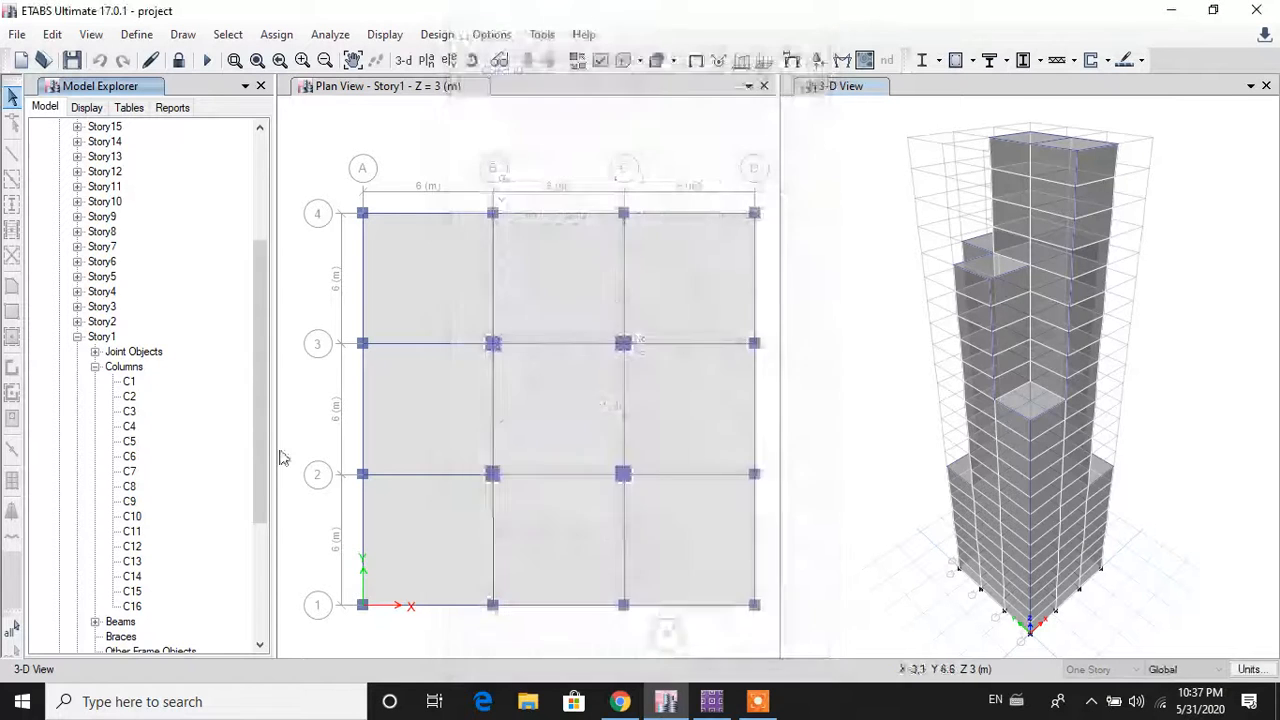
click(129, 381)
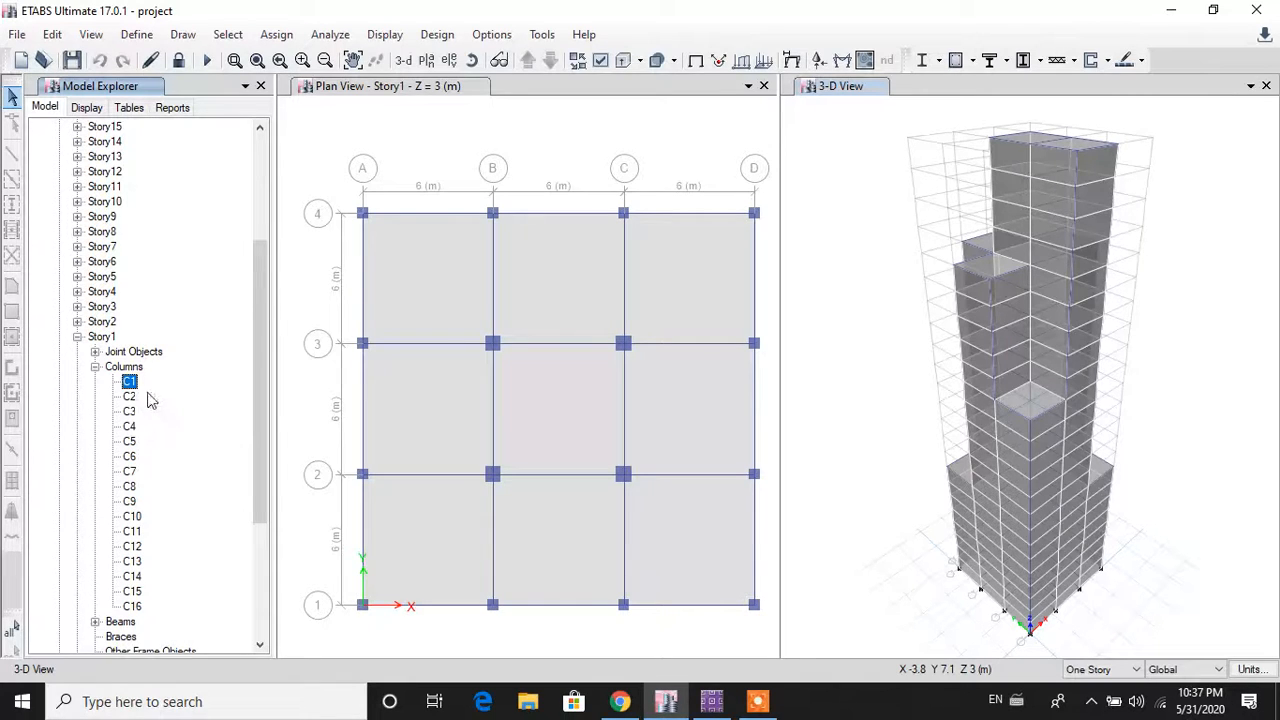
scroll(146, 395, up, 5)
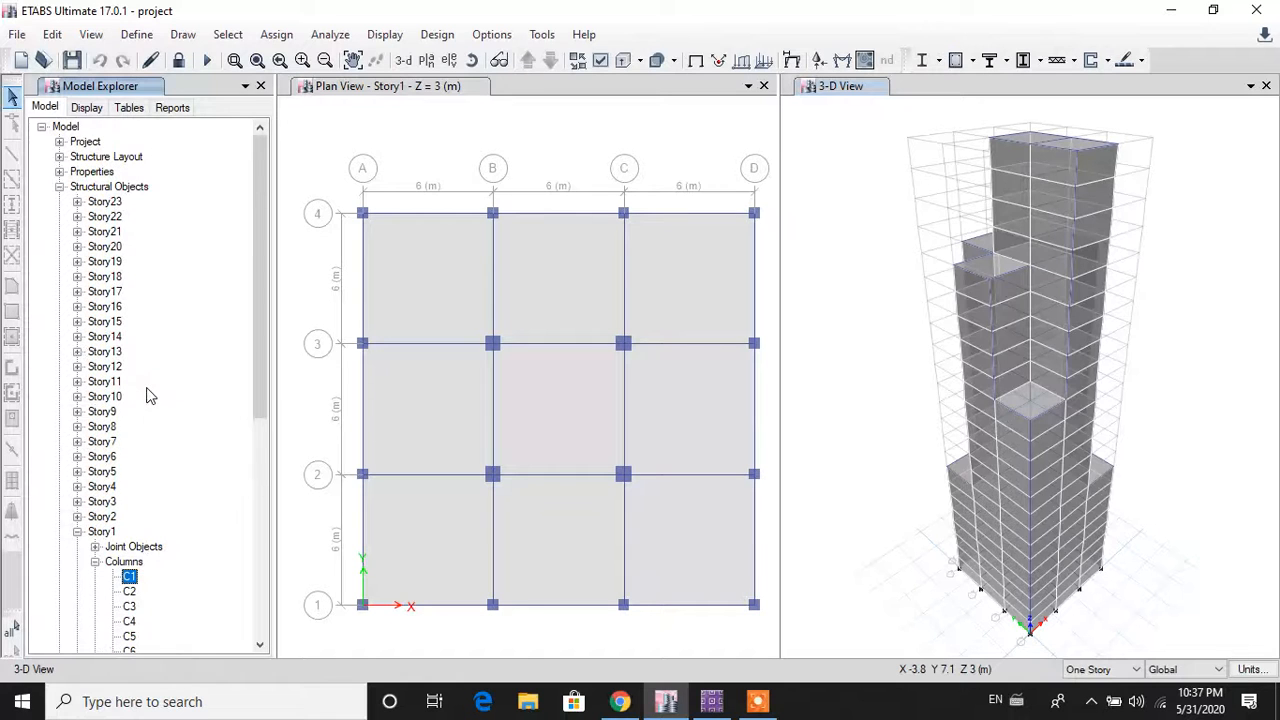
click(129, 107)
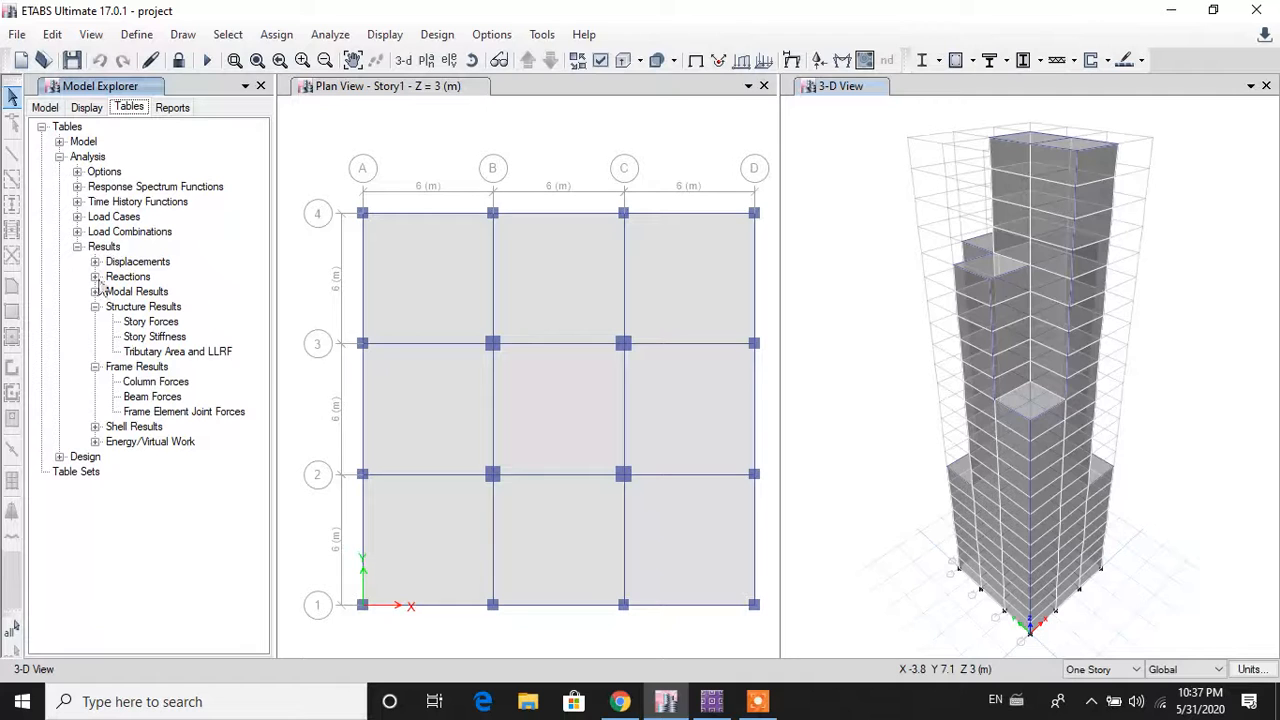
double_click(158, 381)
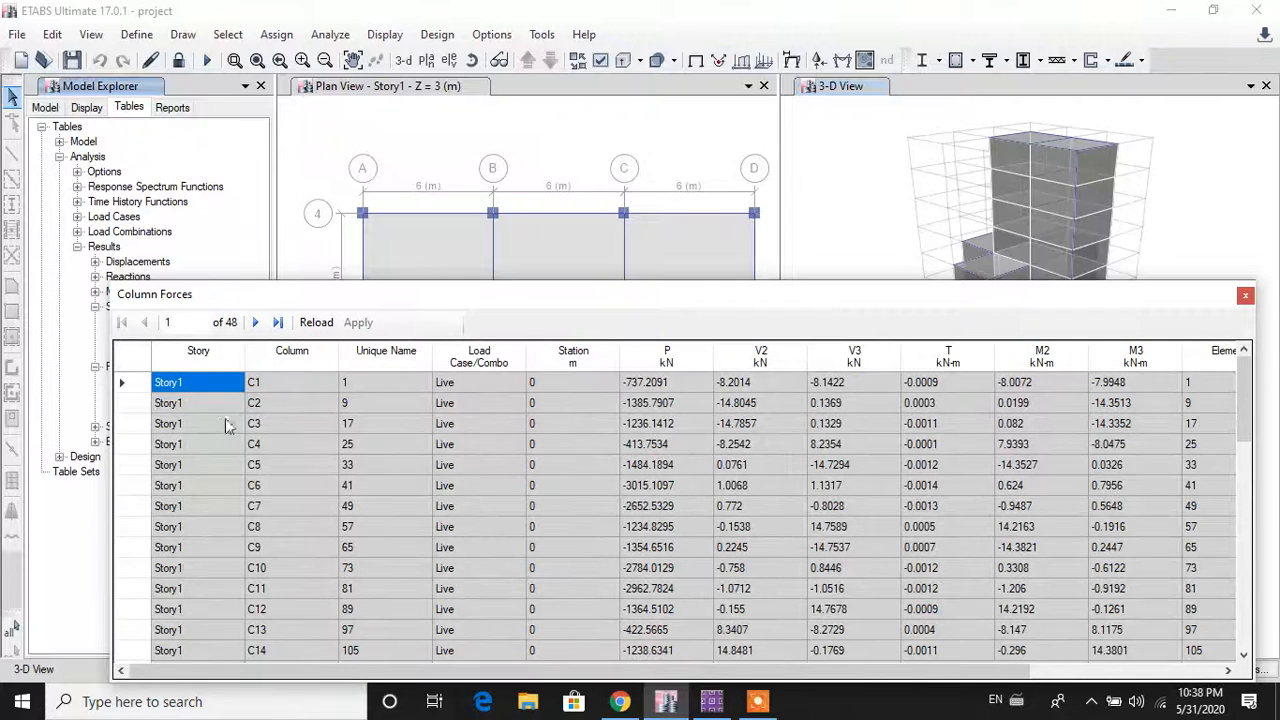
click(211, 360)
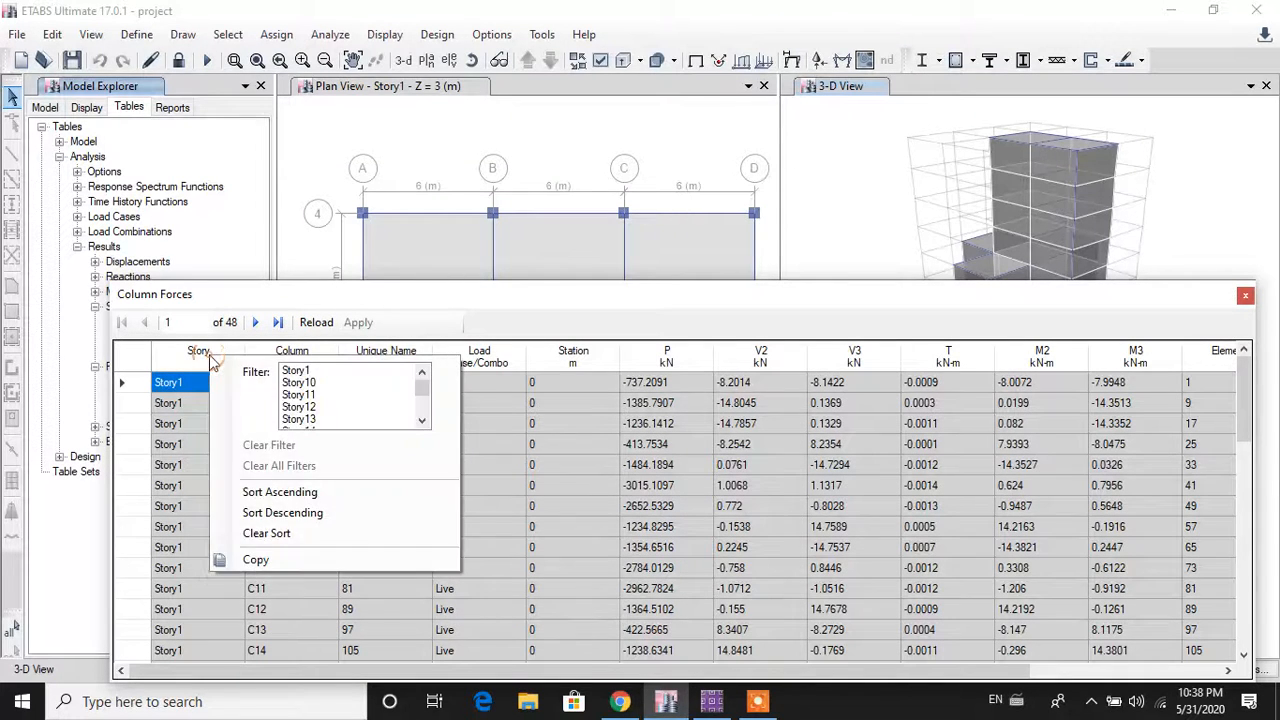
click(295, 372)
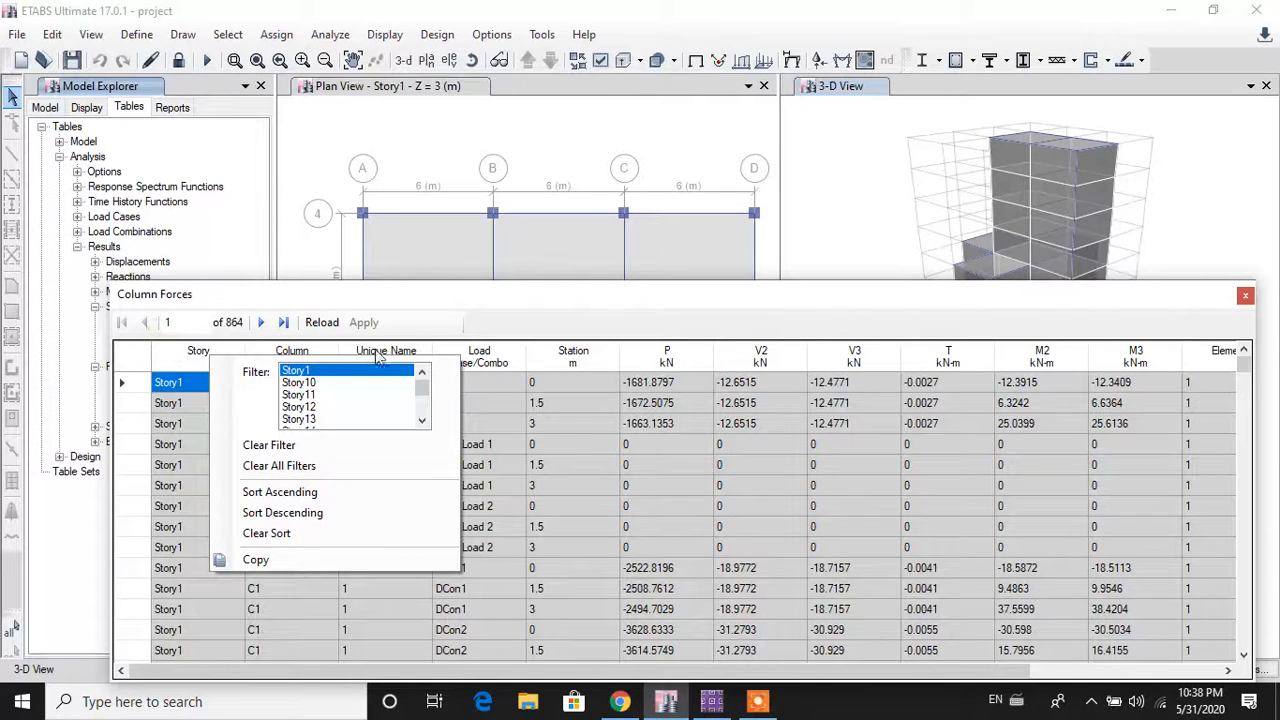
click(467, 297)
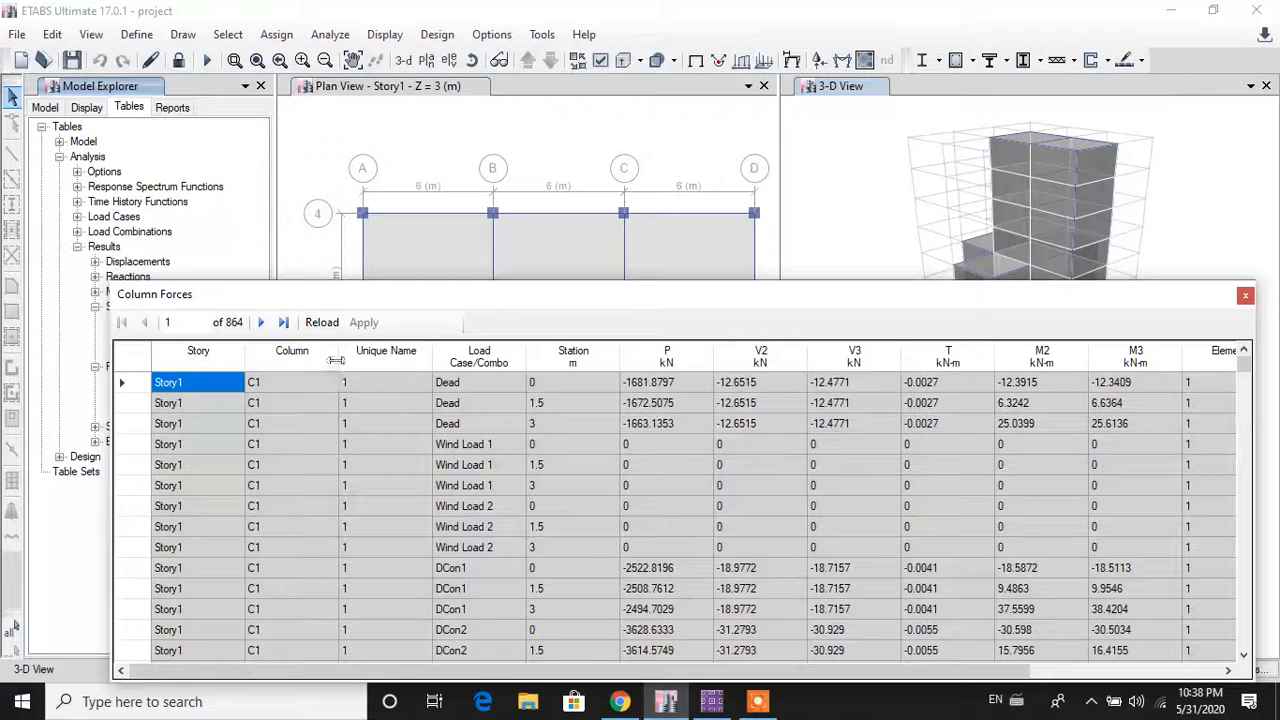
click(487, 368)
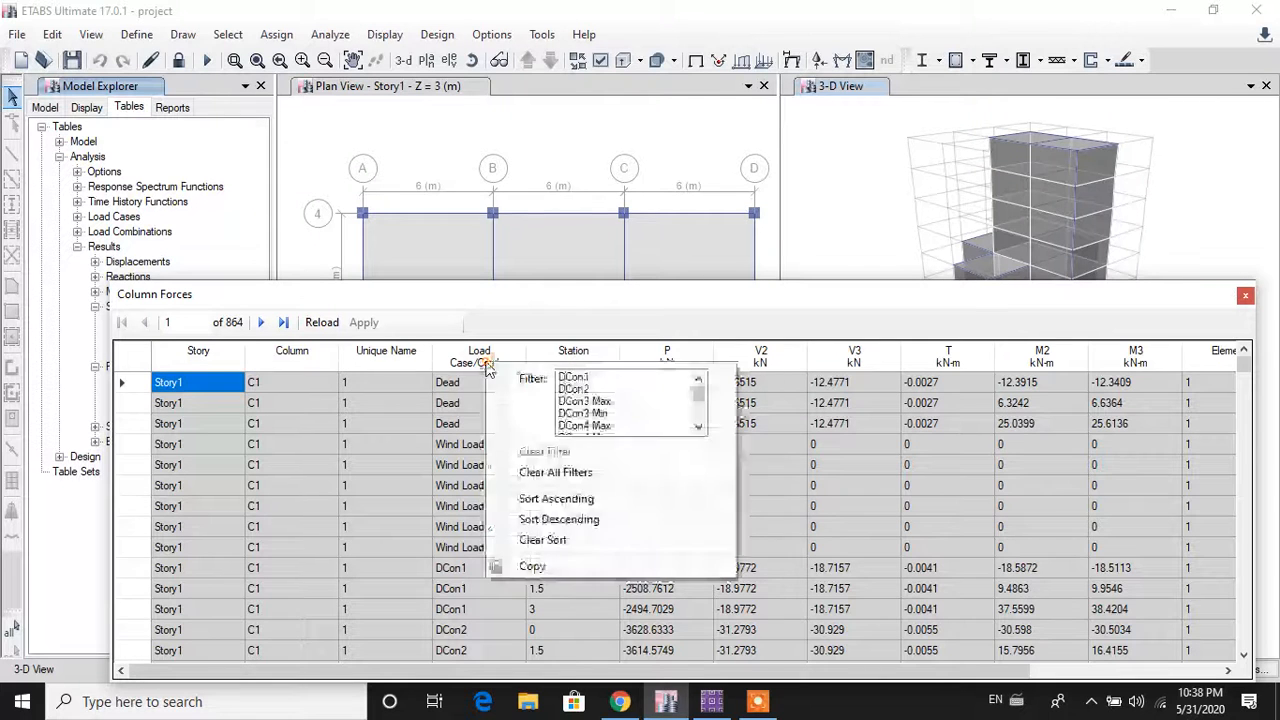
scroll(600, 410, down, 3)
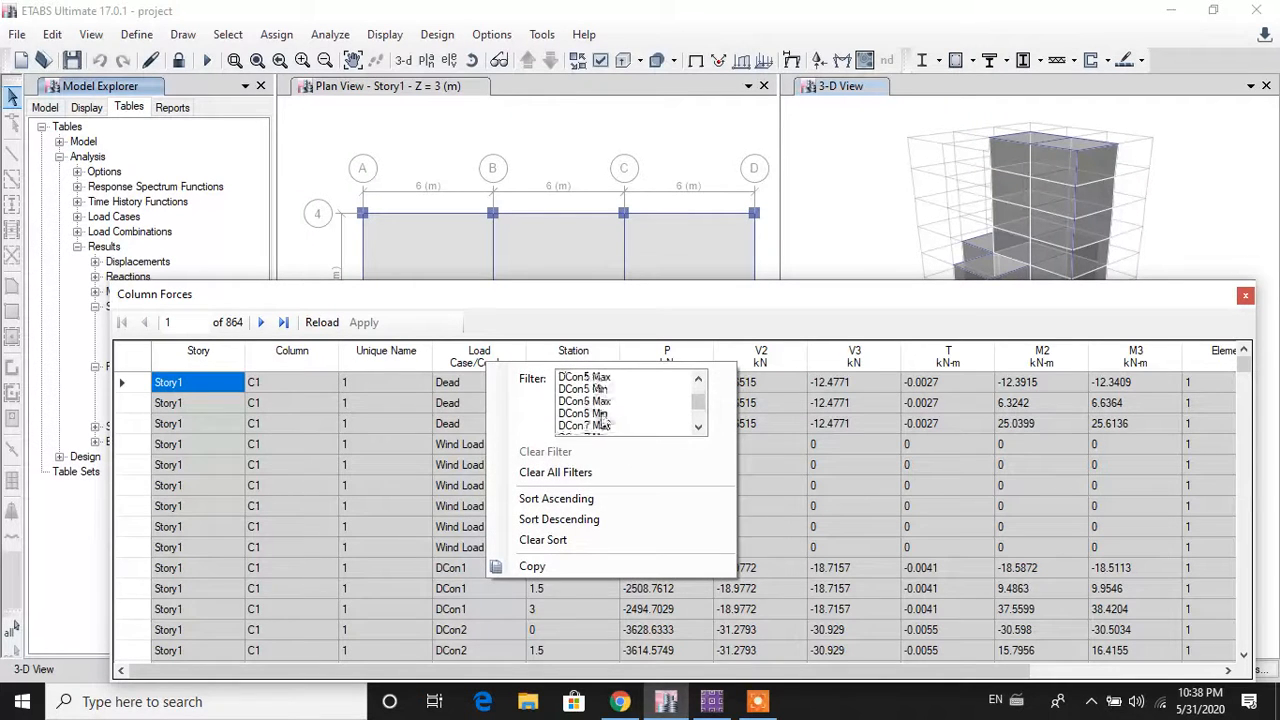
scroll(604, 428, down, 1)
click(597, 401)
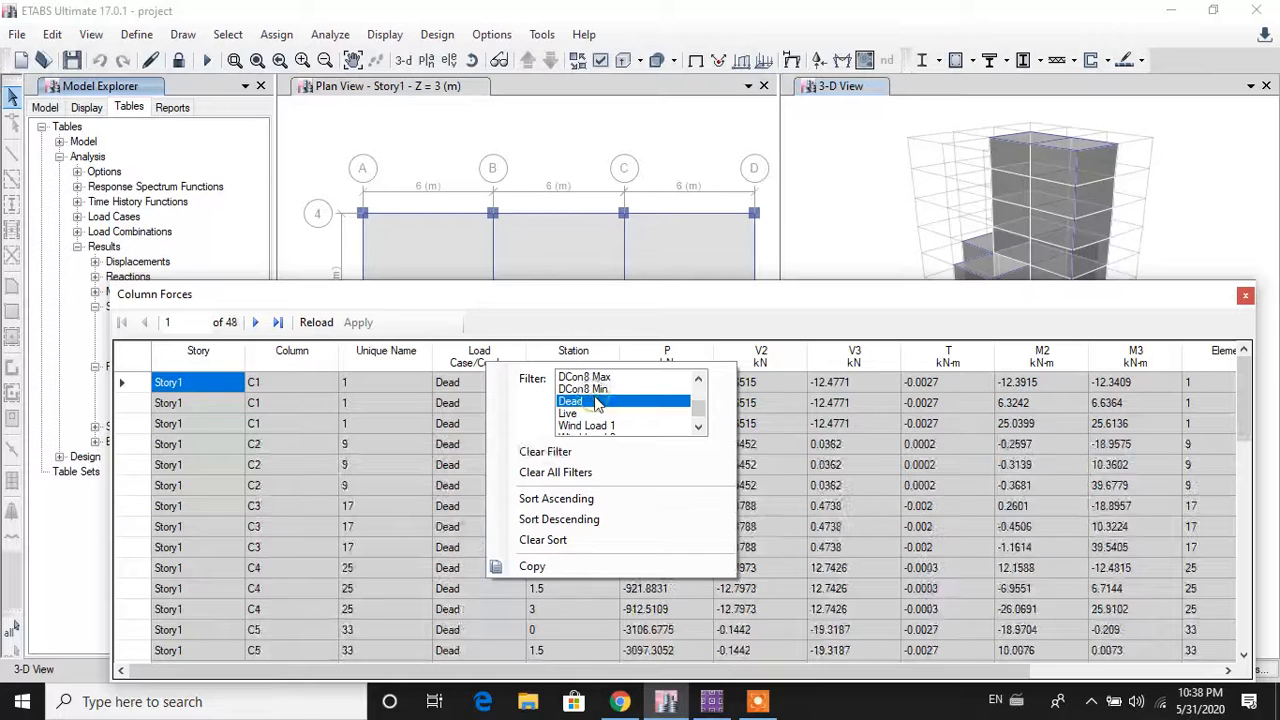
click(548, 304)
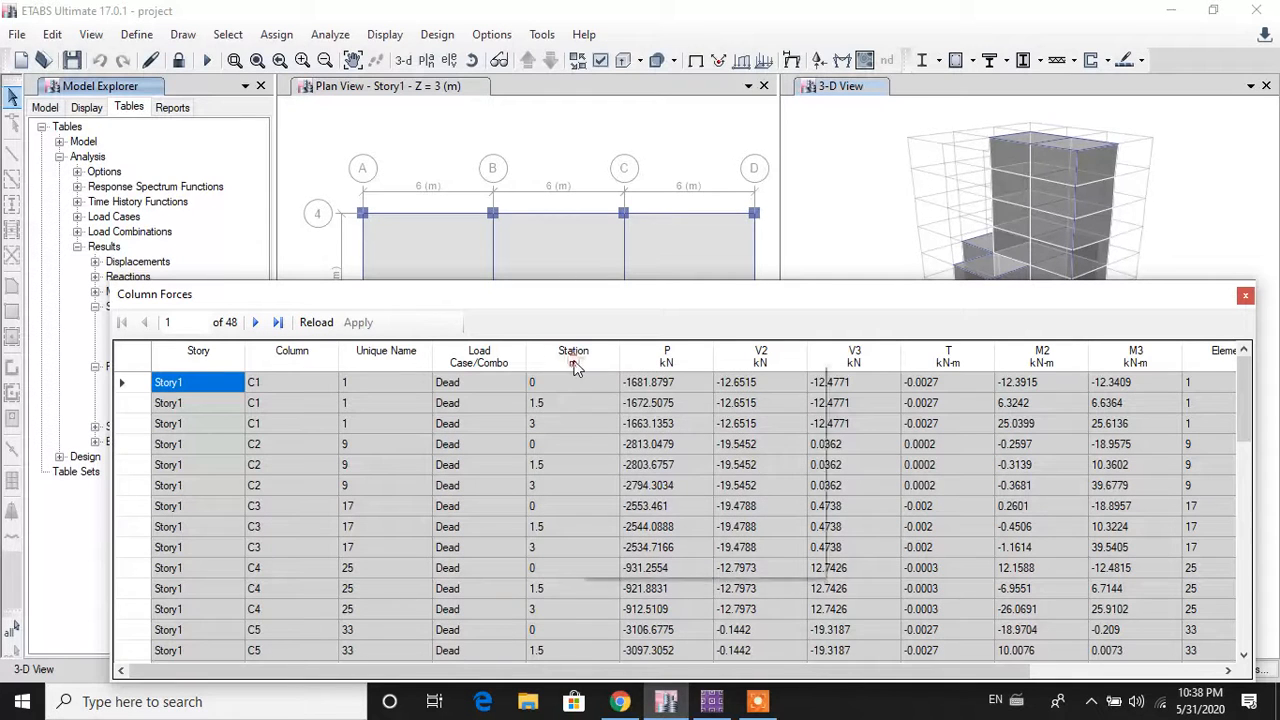
click(575, 366)
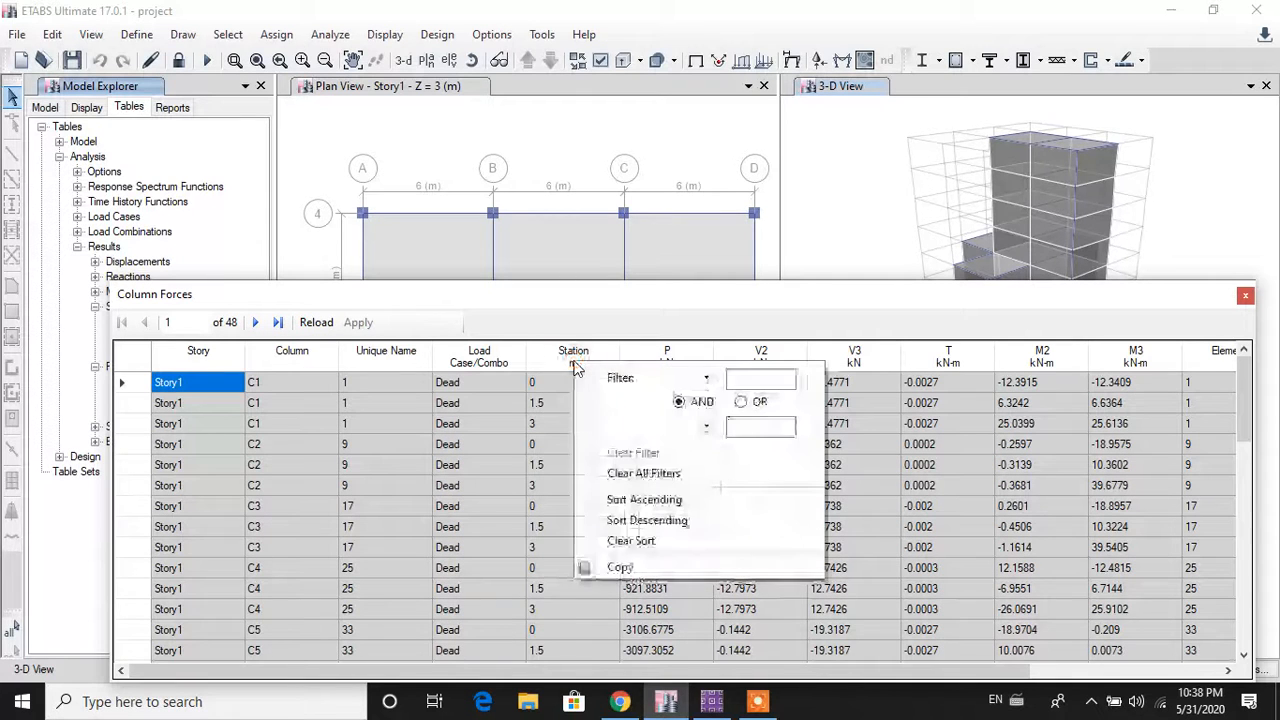
click(651, 506)
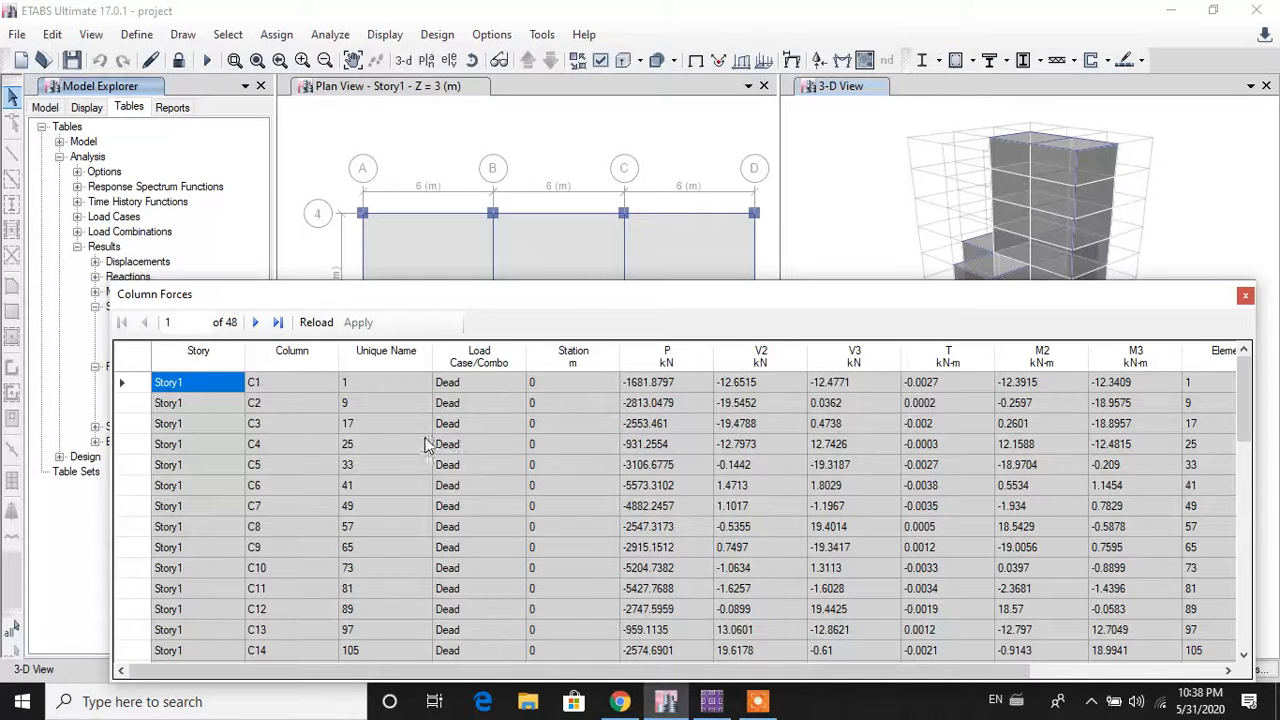
click(500, 362)
scroll(628, 414, up, 5)
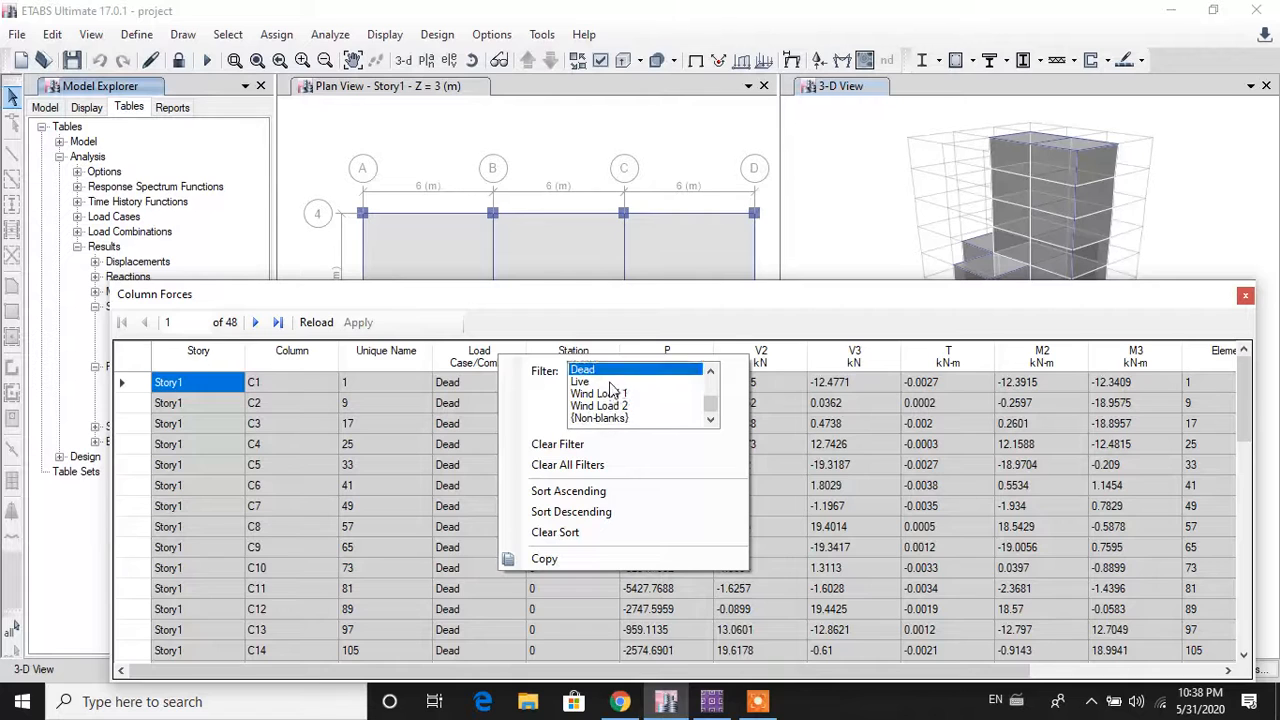
click(610, 382)
click(620, 320)
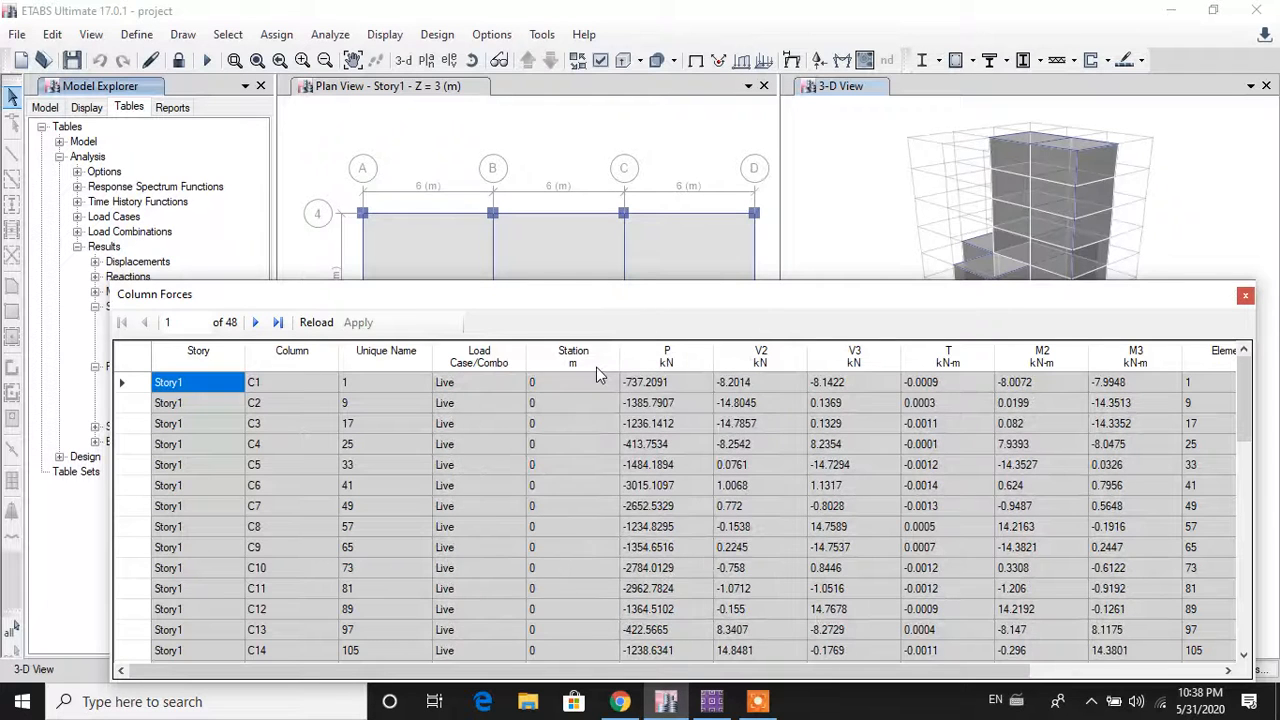
click(668, 370)
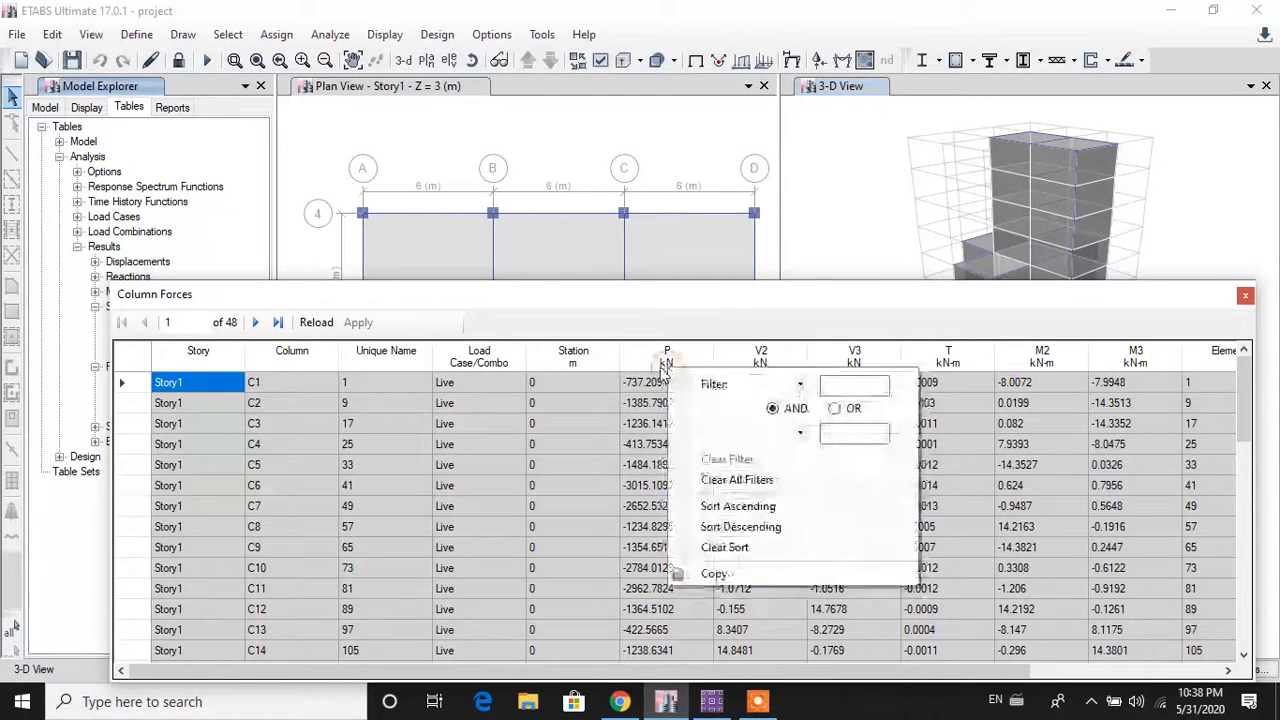
click(586, 370)
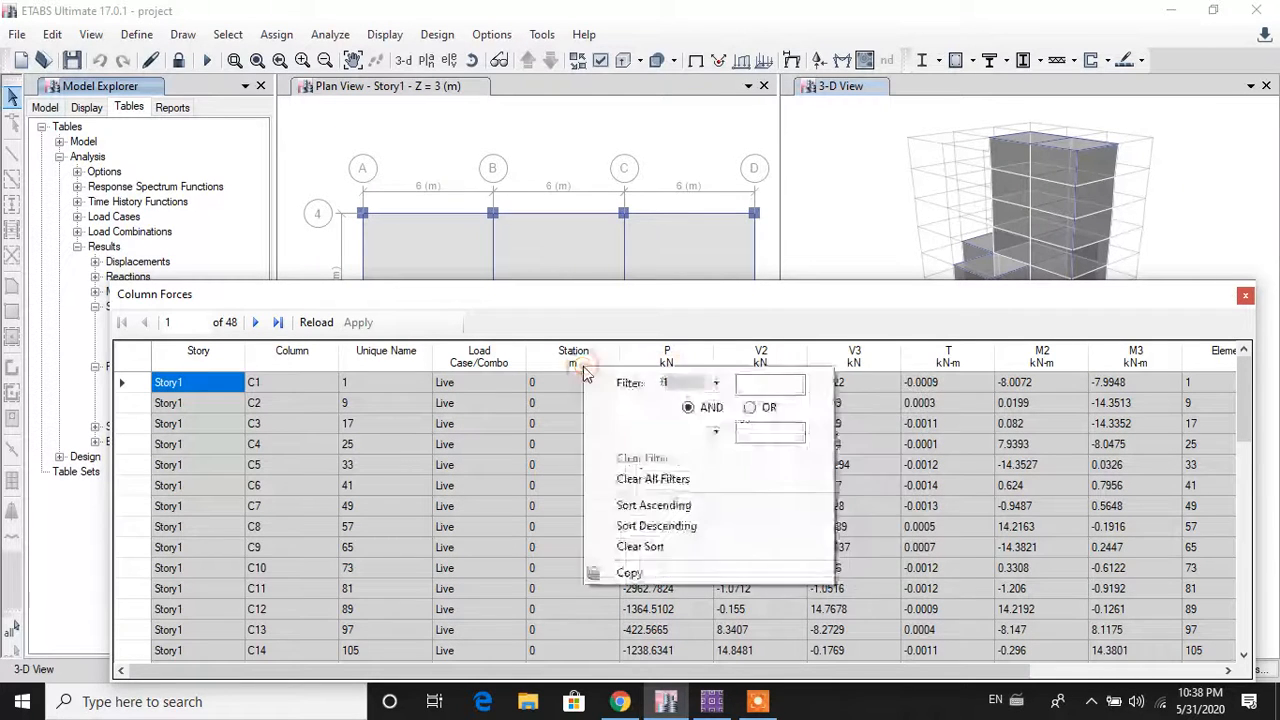
click(668, 506)
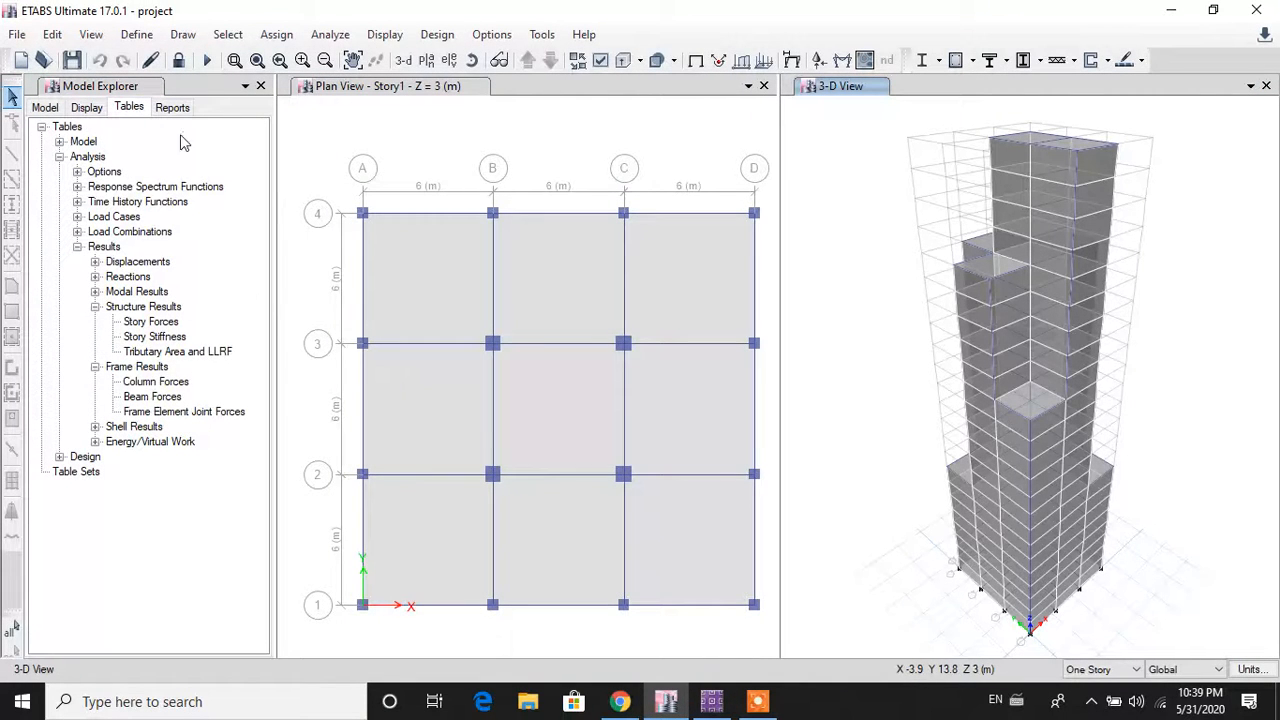
click(150, 36)
click(145, 37)
click(145, 37)
click(170, 56)
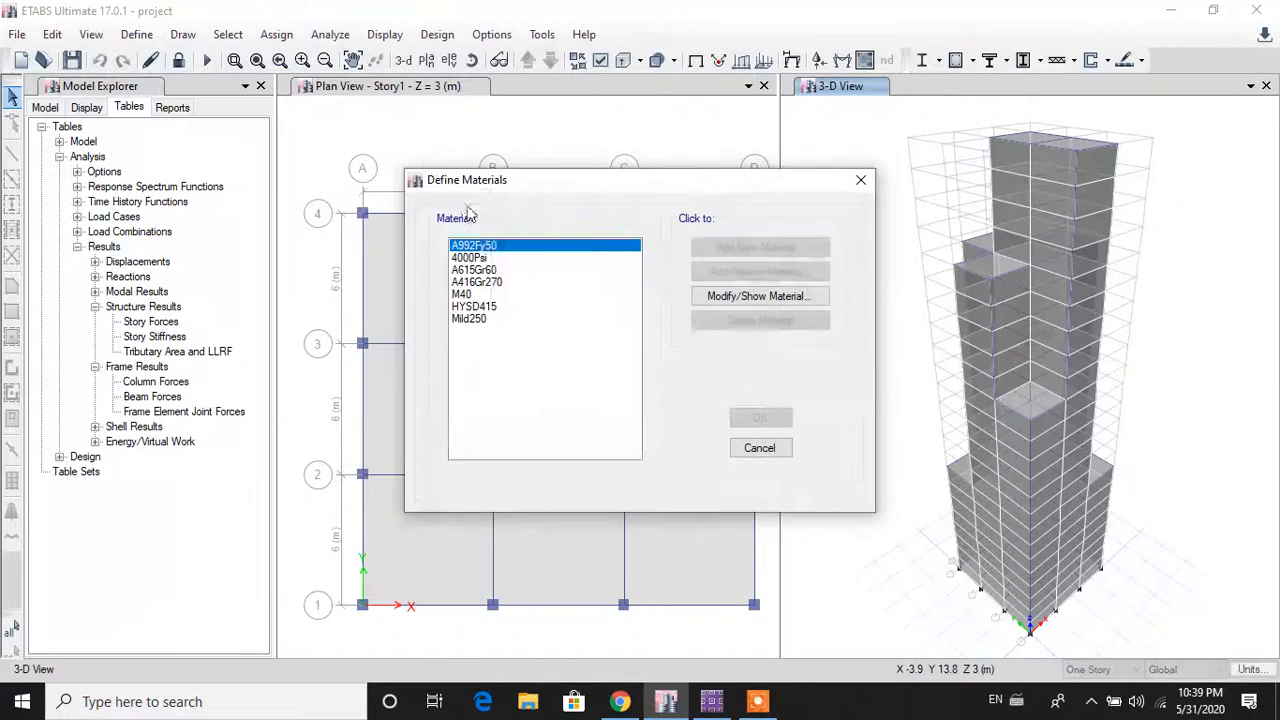
click(759, 448)
click(138, 35)
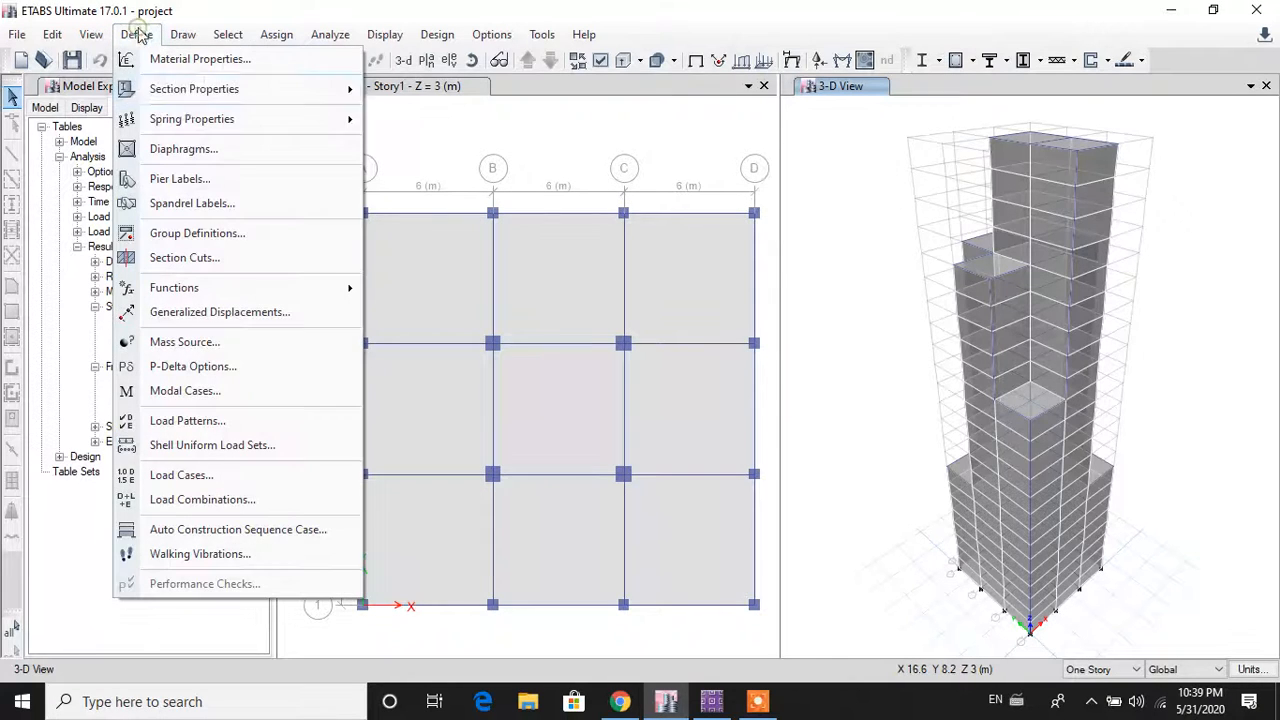
mouse_move(185, 89)
click(481, 101)
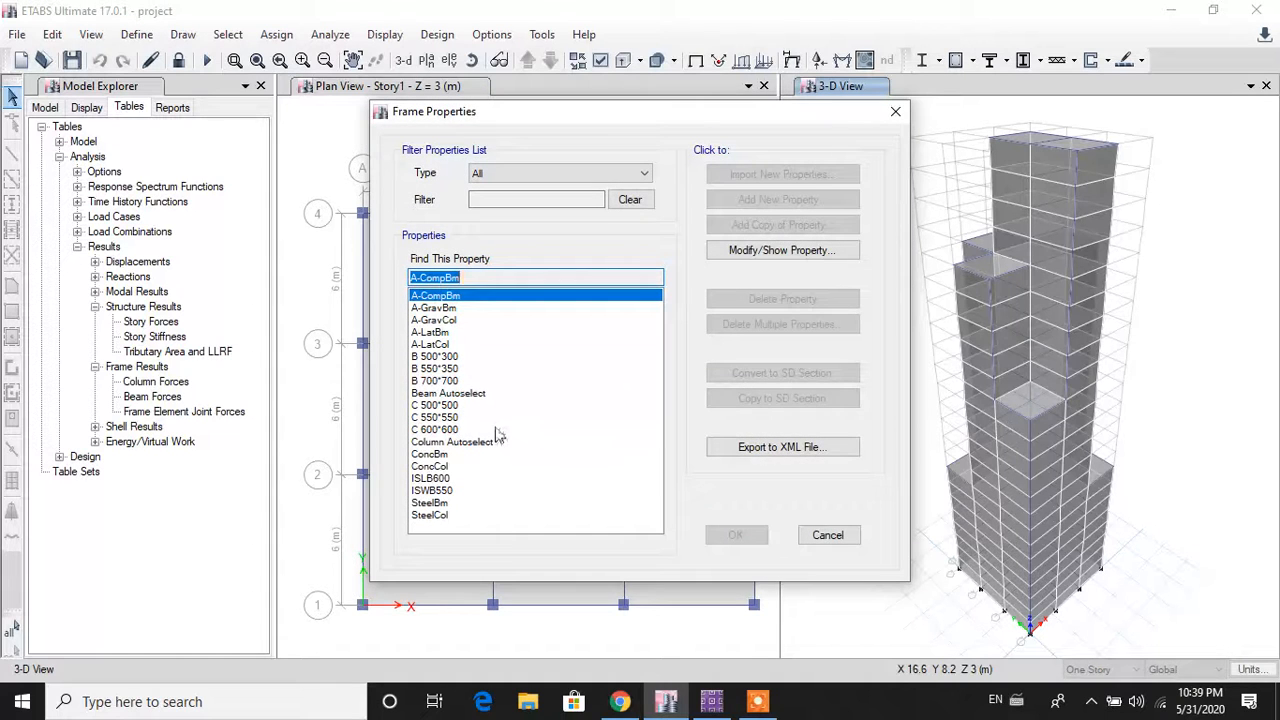
click(450, 406)
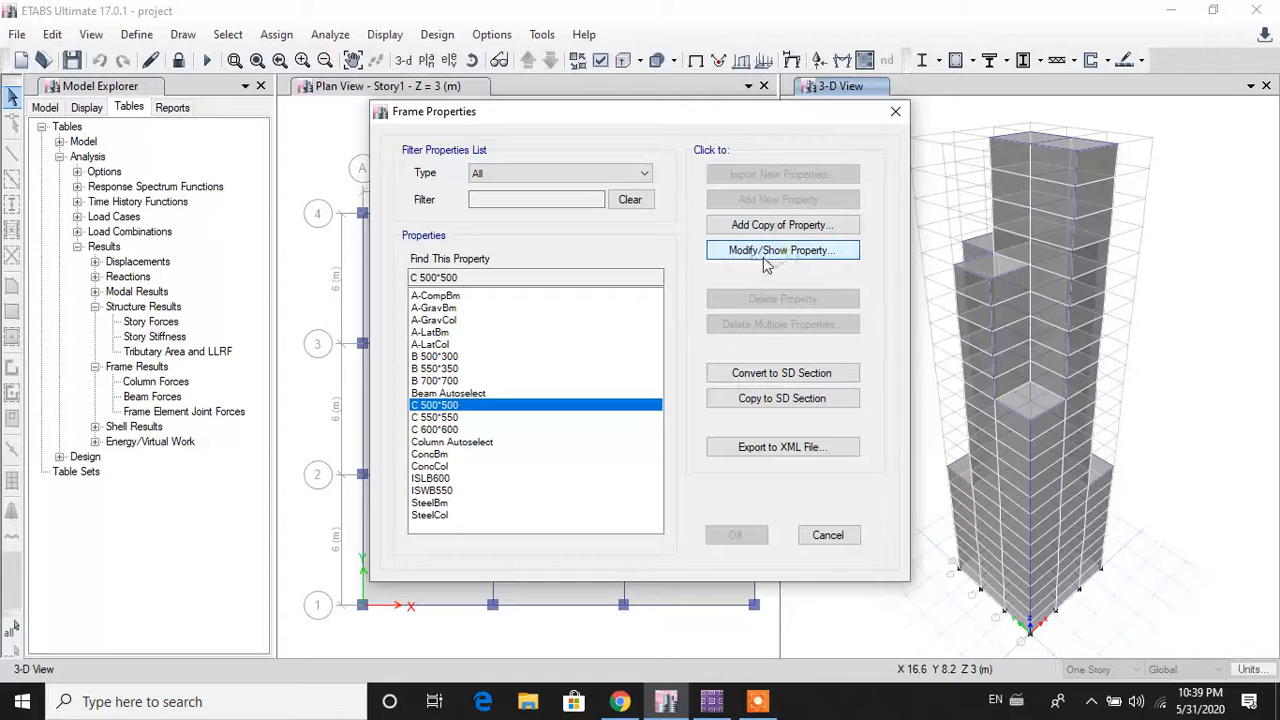
click(752, 258)
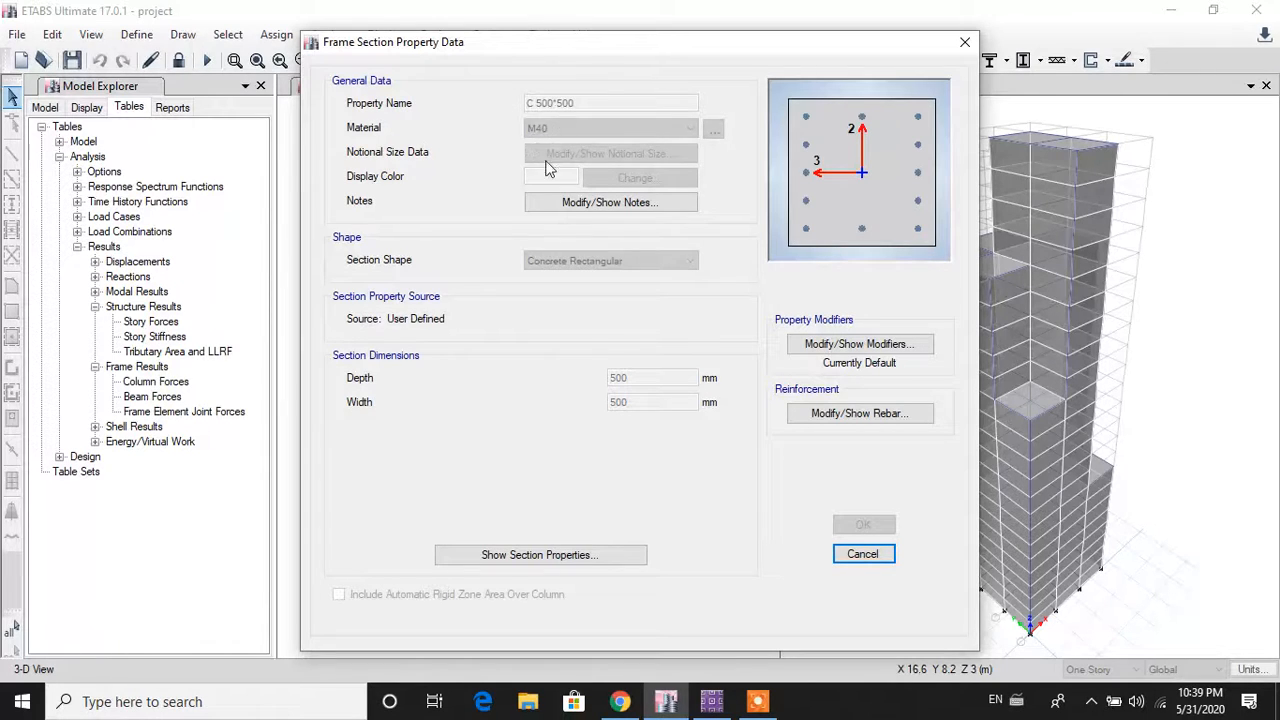
click(871, 419)
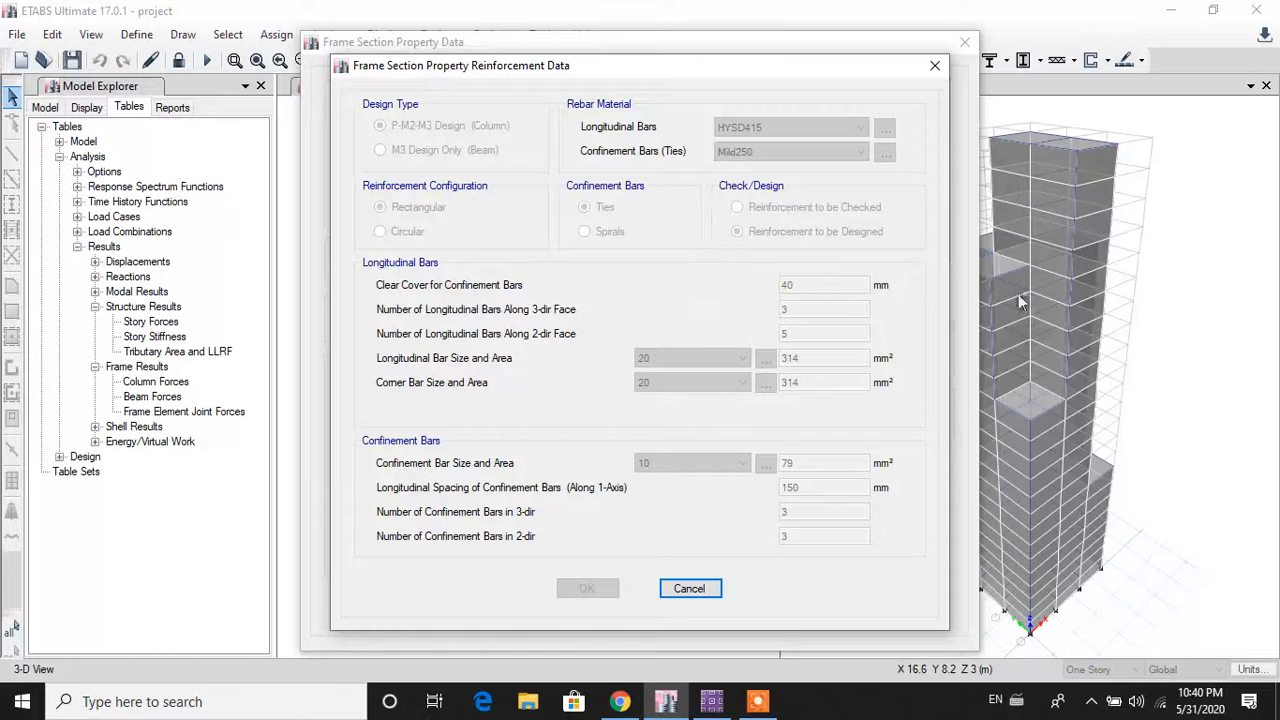
click(700, 594)
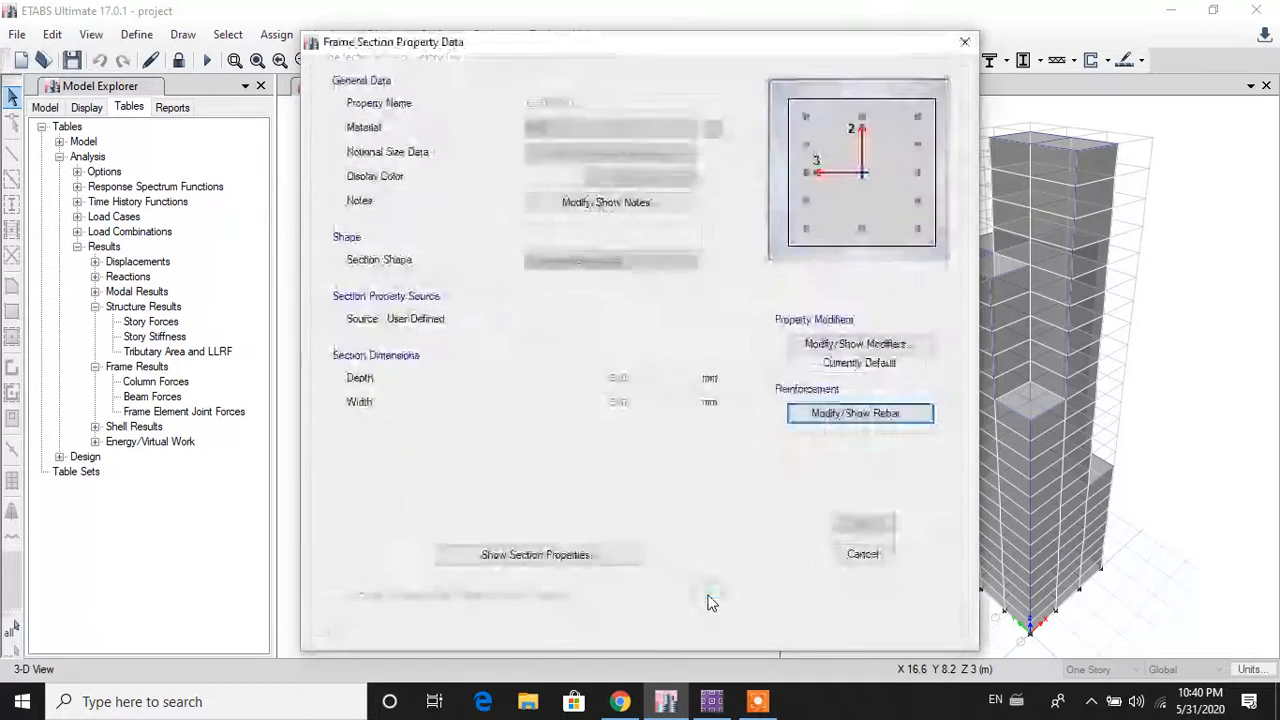
click(858, 556)
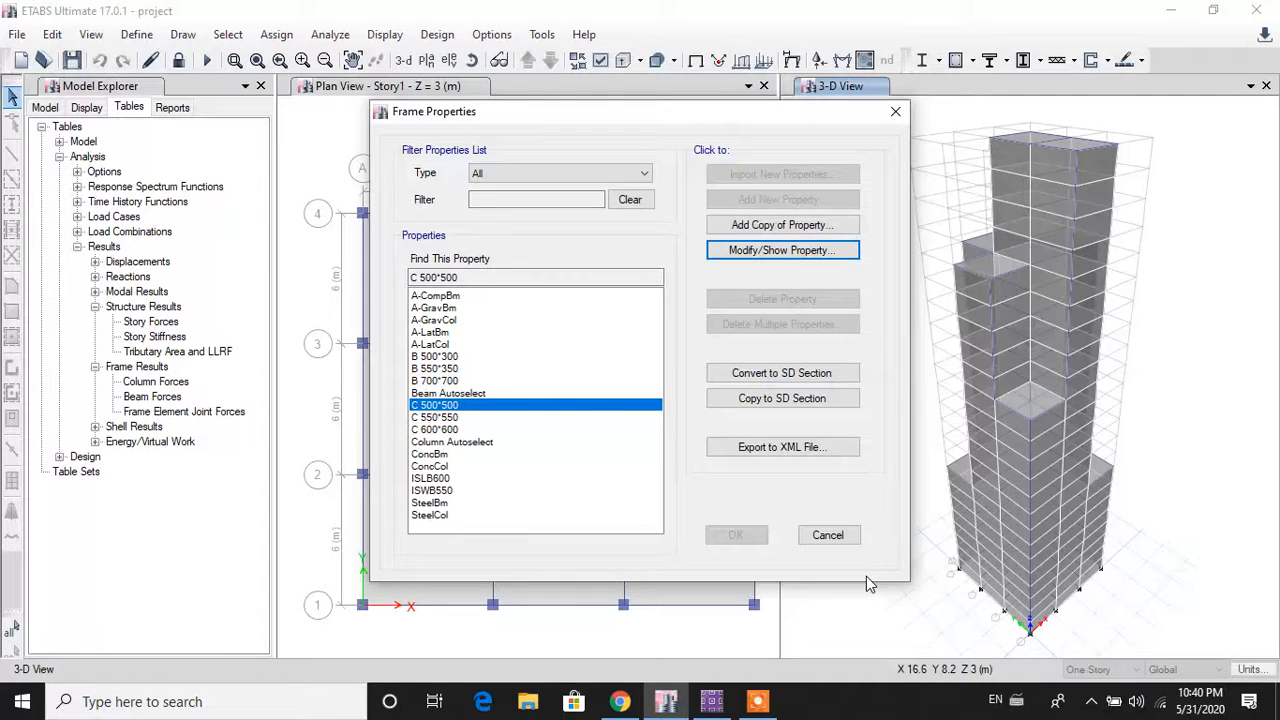
click(828, 535)
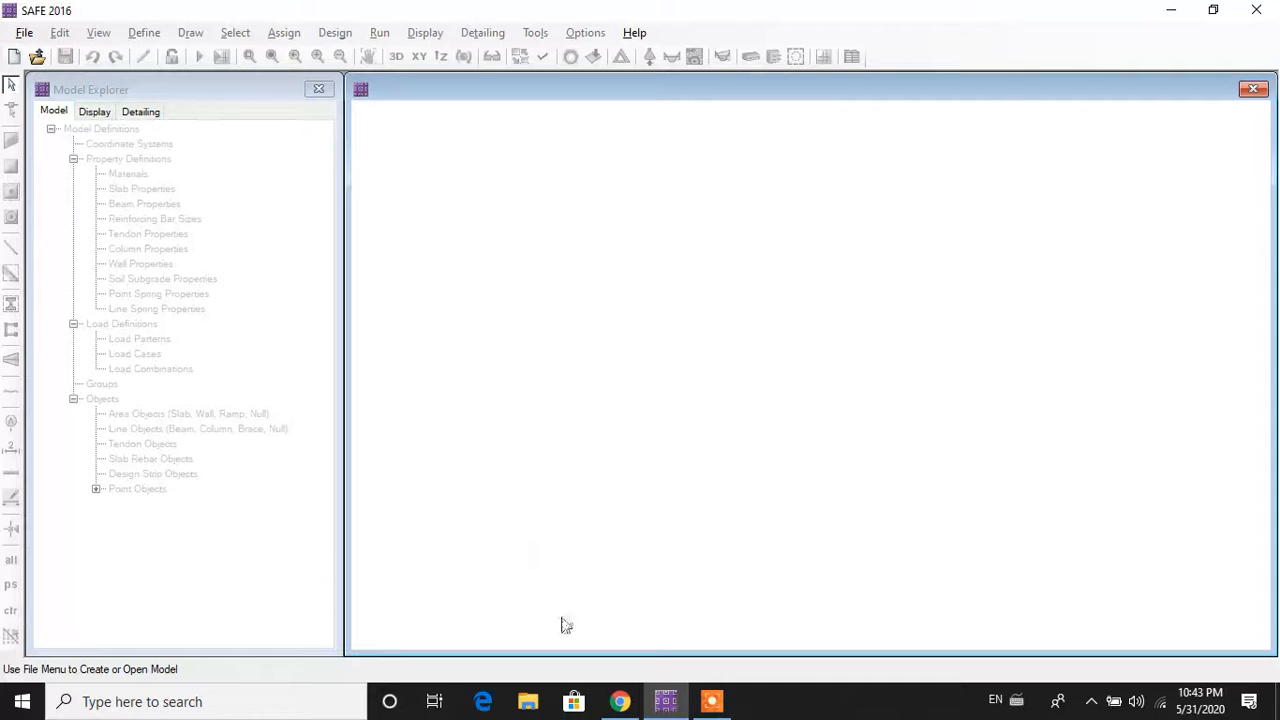
Step: Start a new model with metric default units and the IS 456-2000 design code
click(25, 33)
click(71, 58)
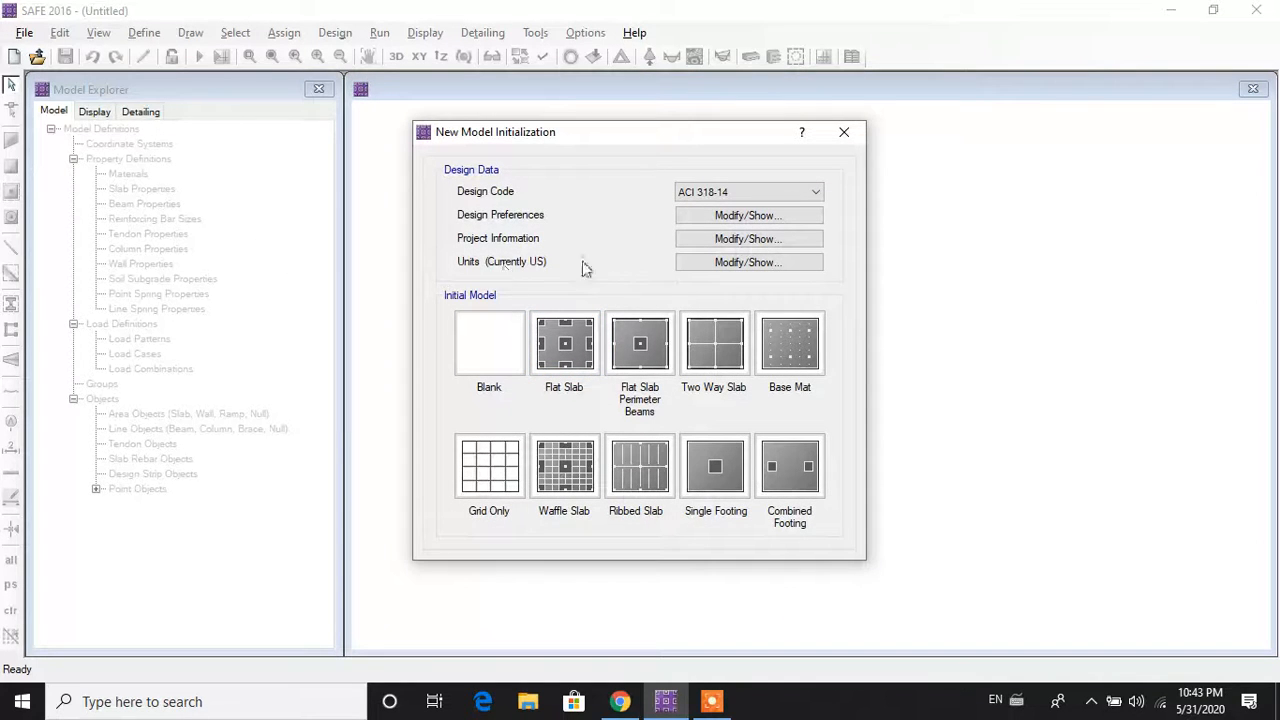
click(708, 264)
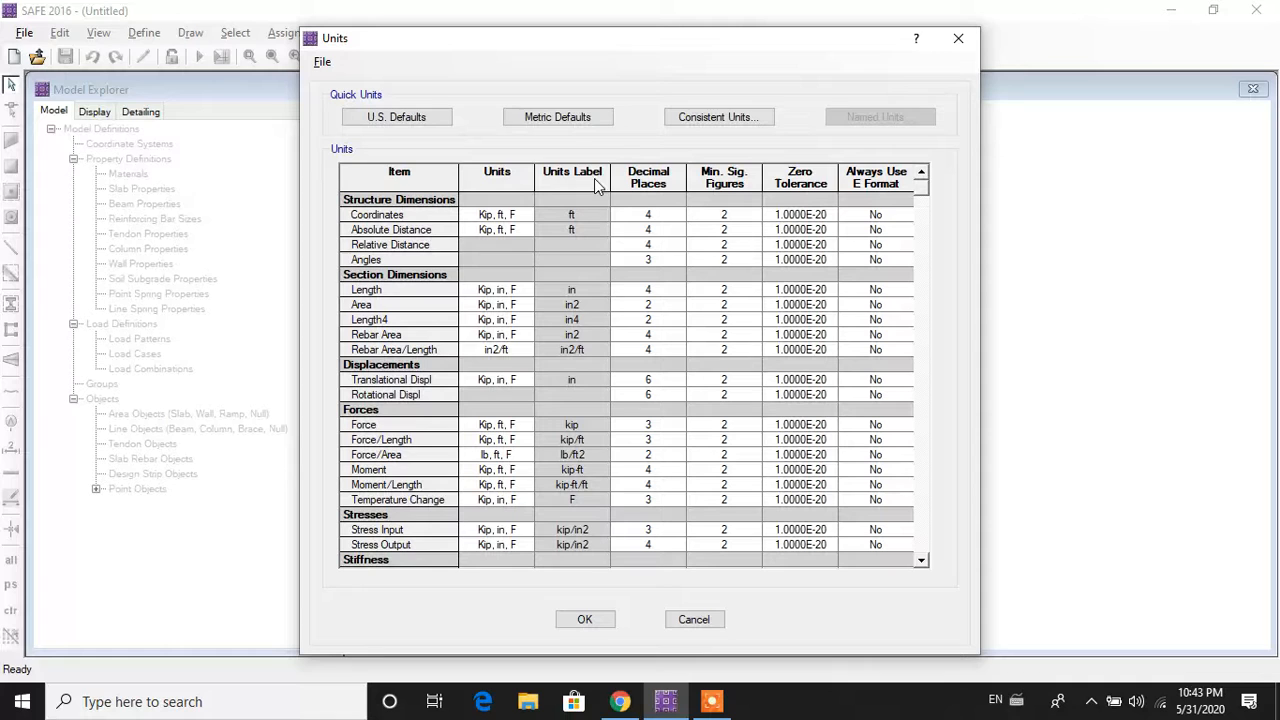
click(557, 117)
click(600, 627)
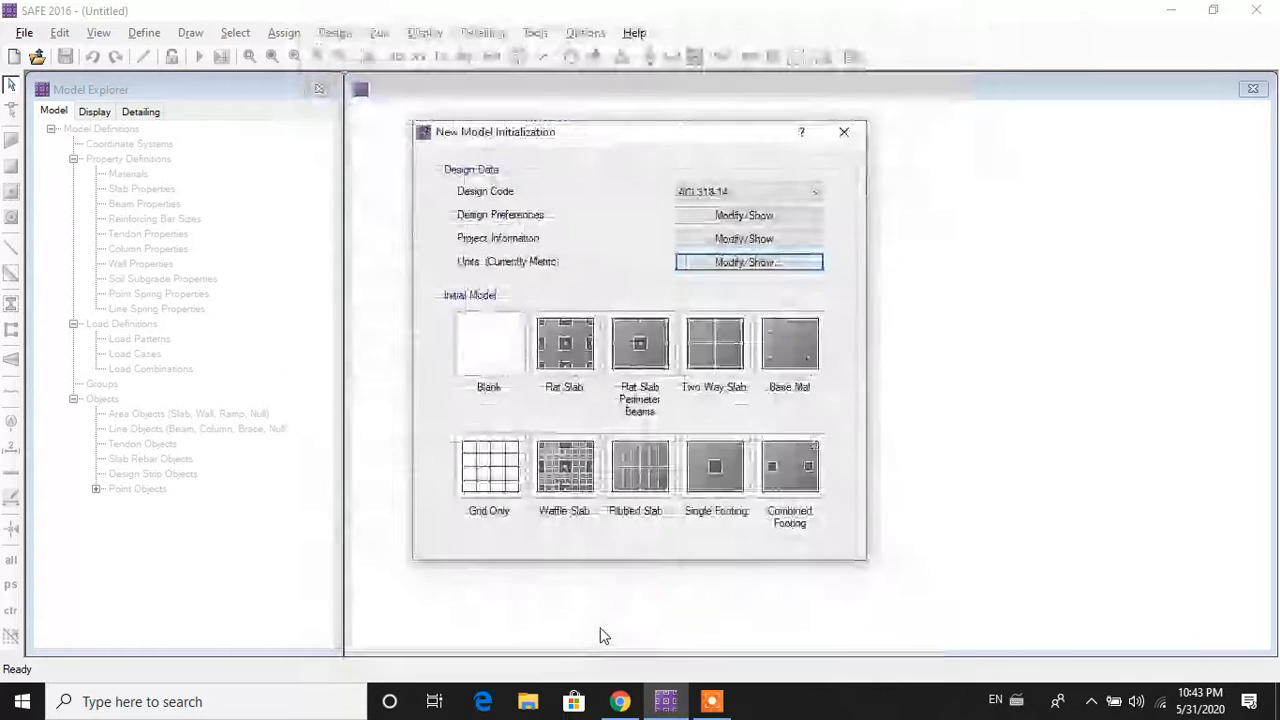
click(688, 192)
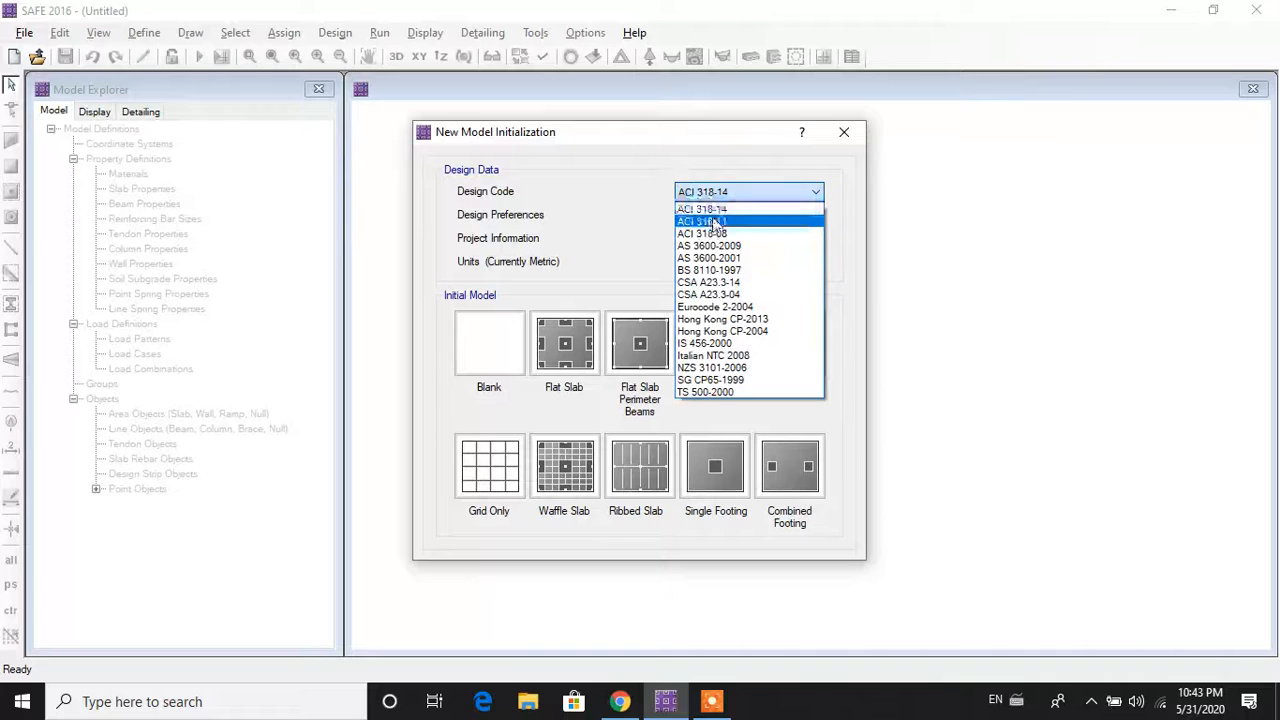
click(735, 343)
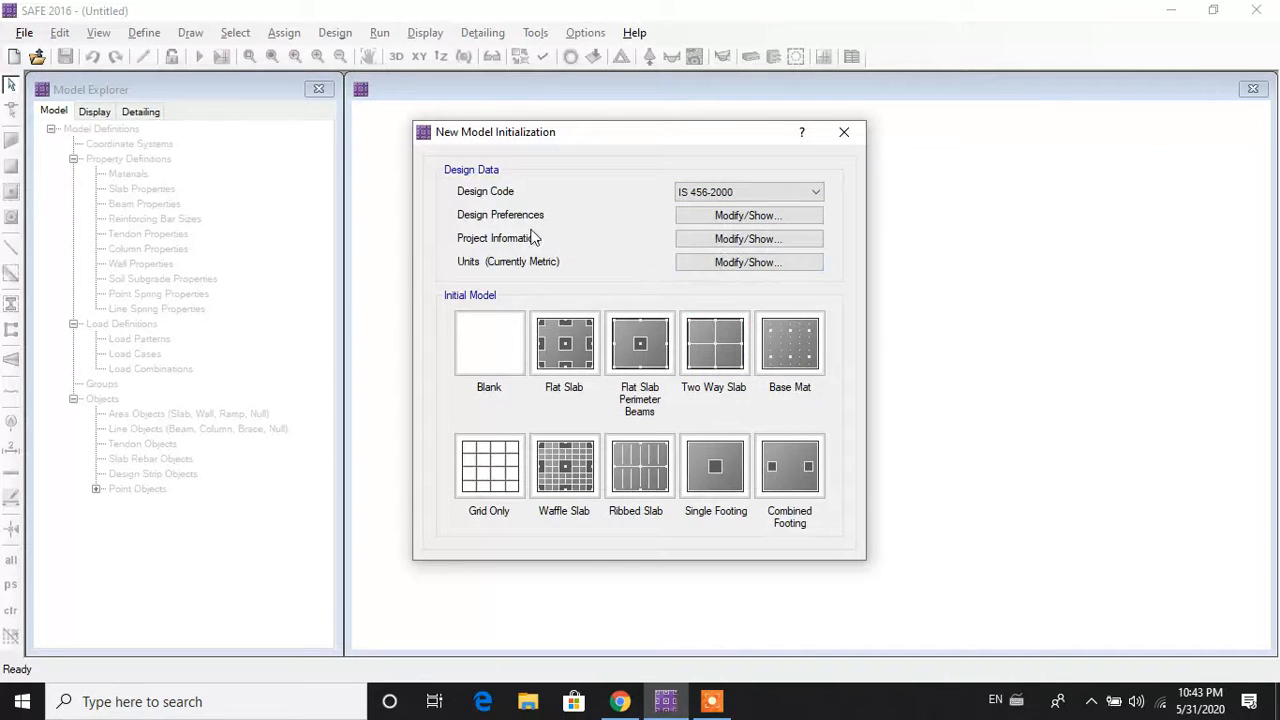
Step: Set slab top and bottom clear covers to 50 mm and preferred bar size 22
click(727, 220)
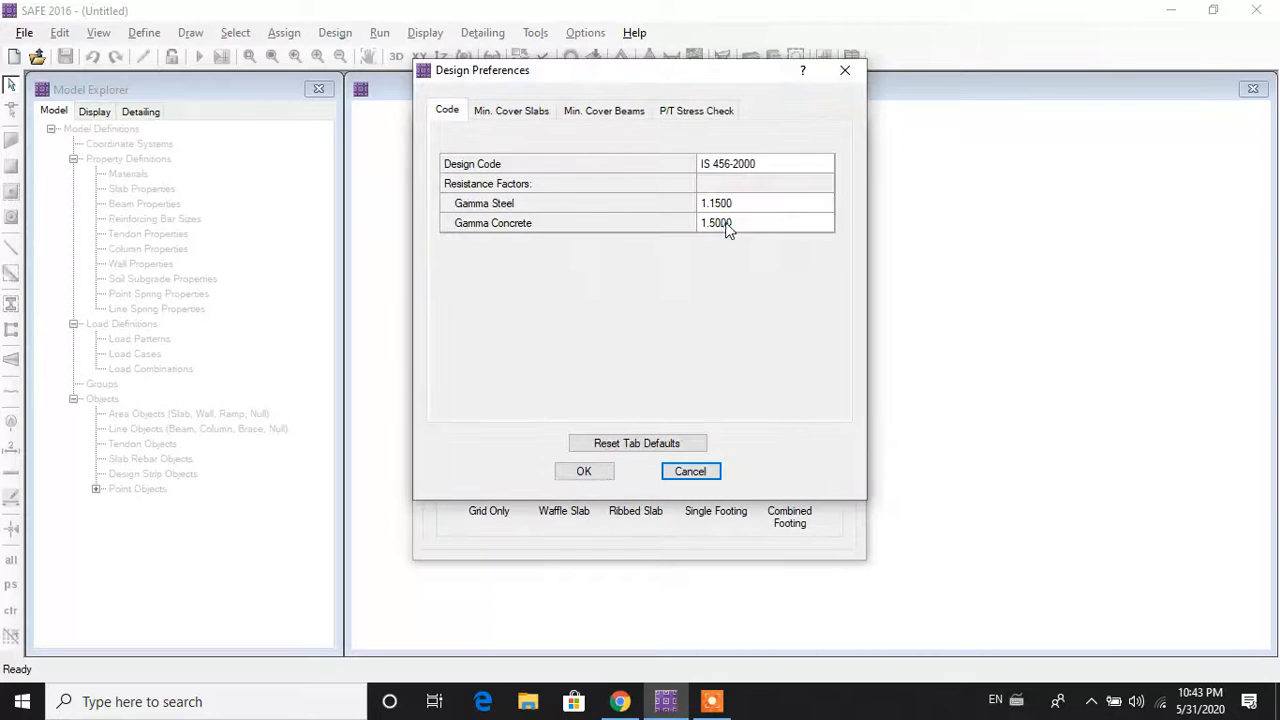
click(528, 115)
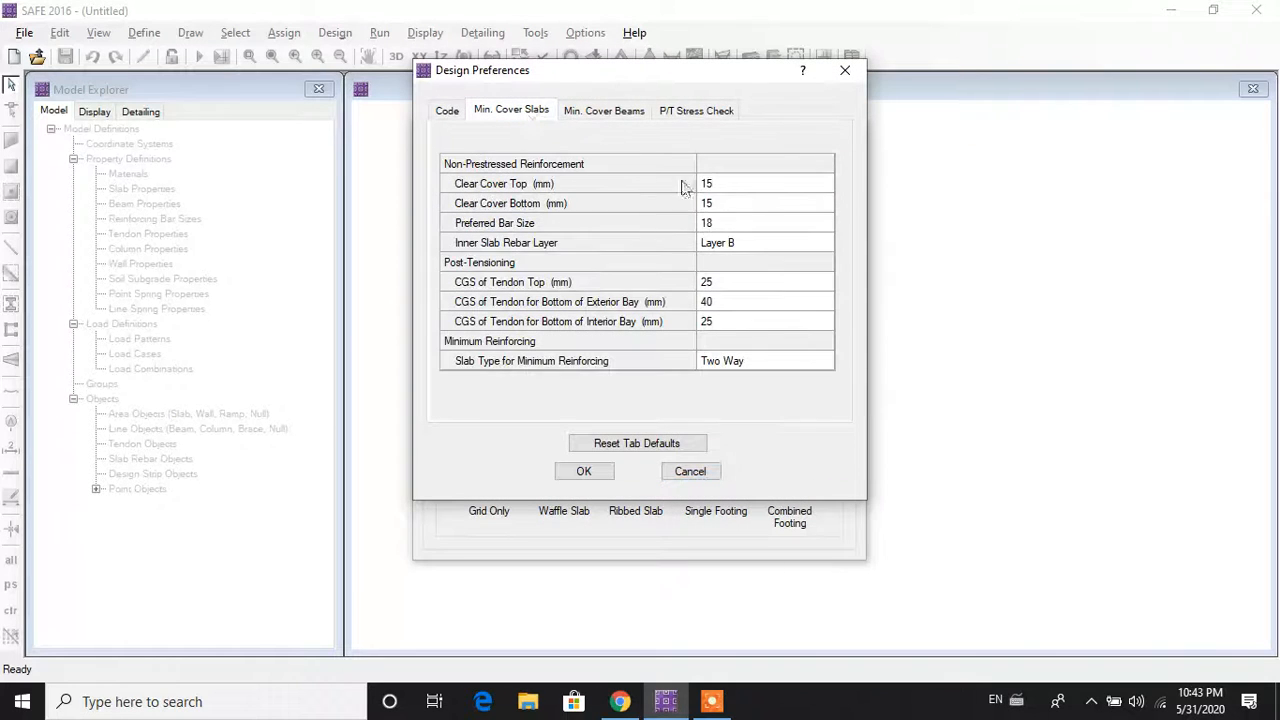
click(766, 188)
text(50)
click(745, 203)
text(50)
click(723, 229)
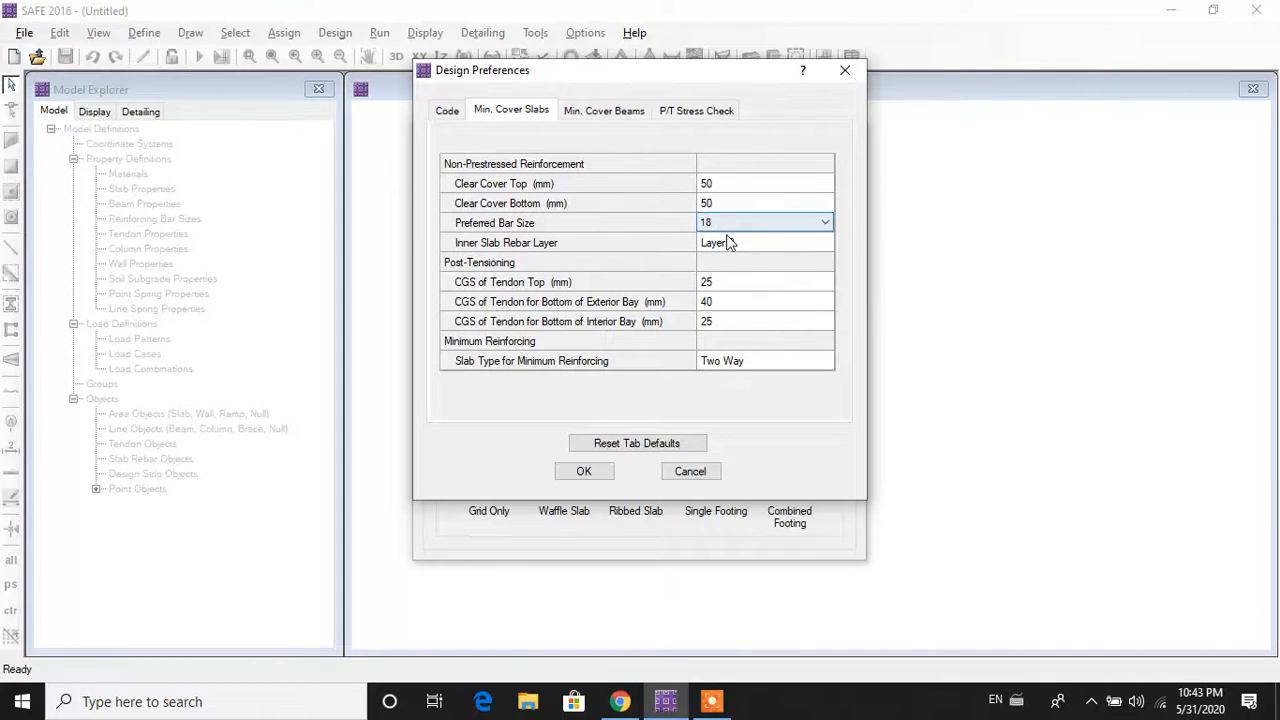
click(720, 225)
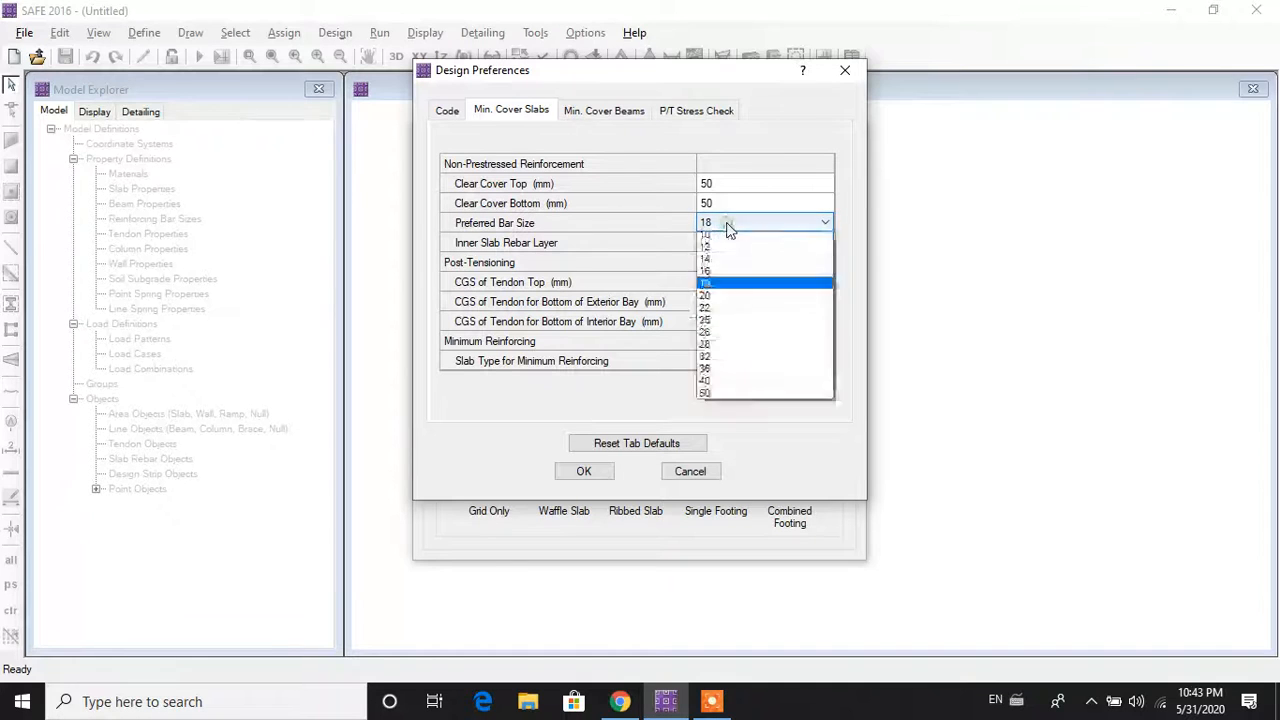
click(722, 338)
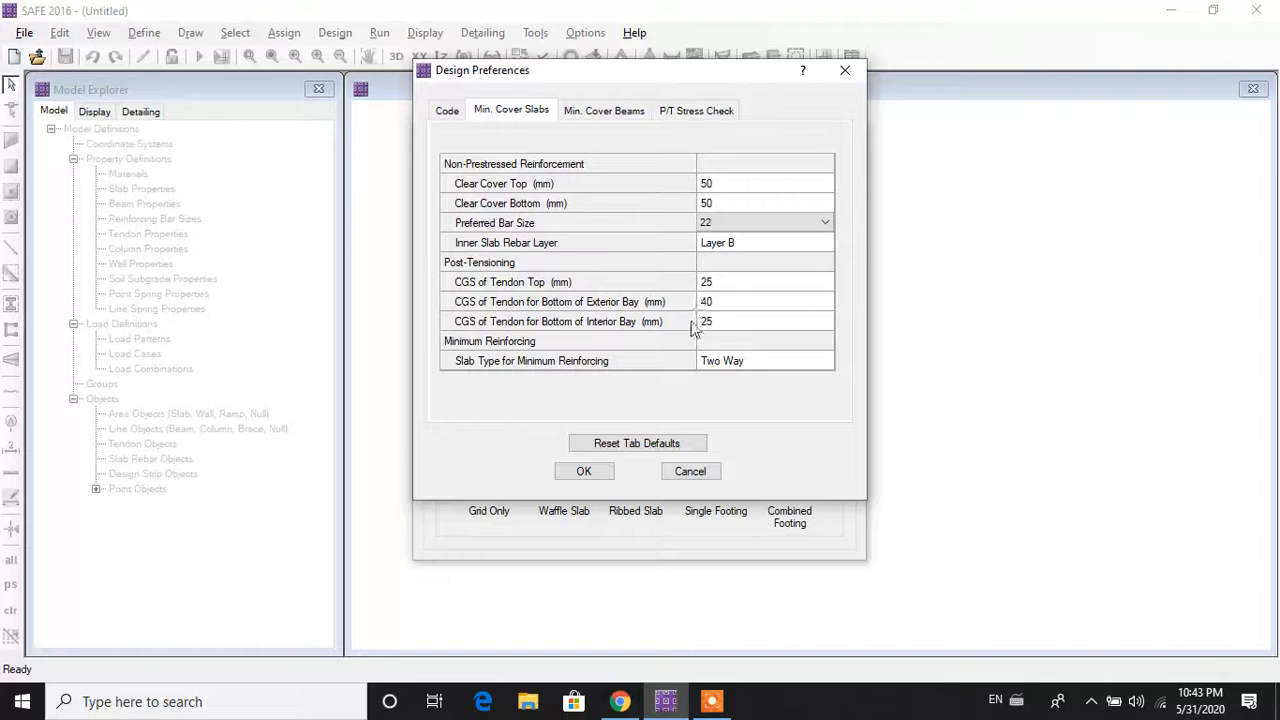
click(586, 472)
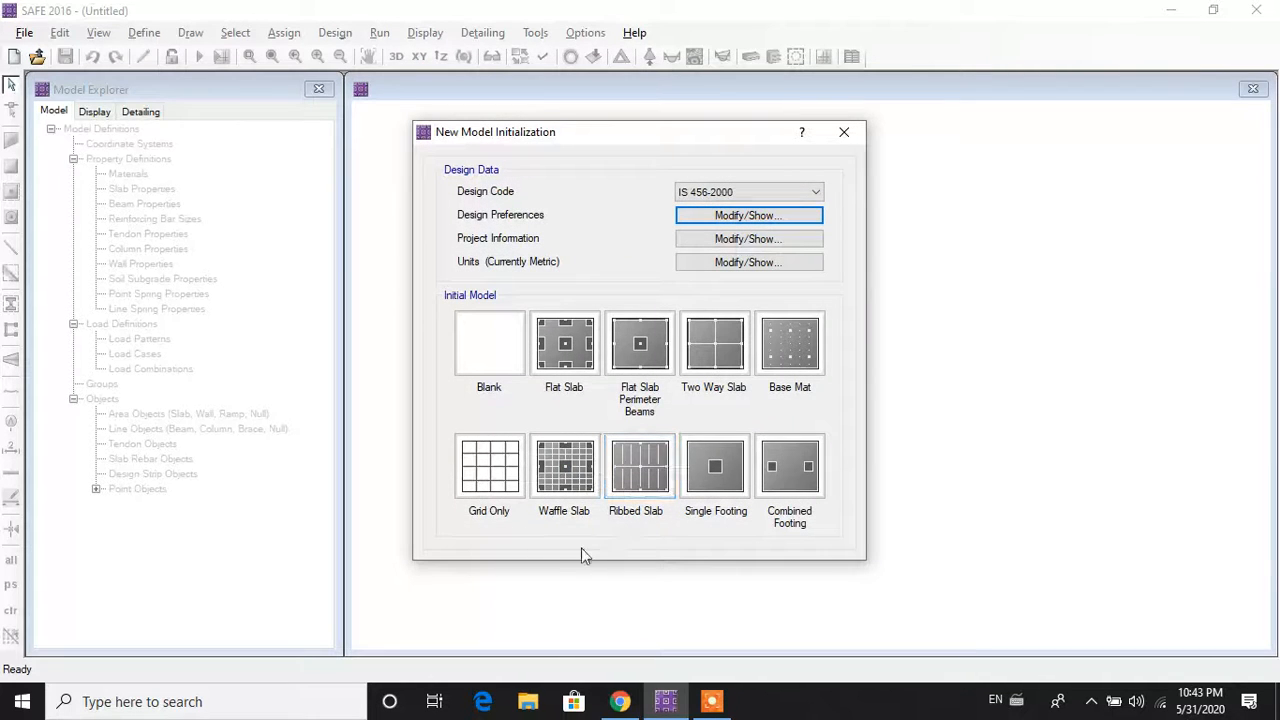
Step: Create a grid-only model with 19 X and 19 Y grid lines at 1 m spacing
click(490, 510)
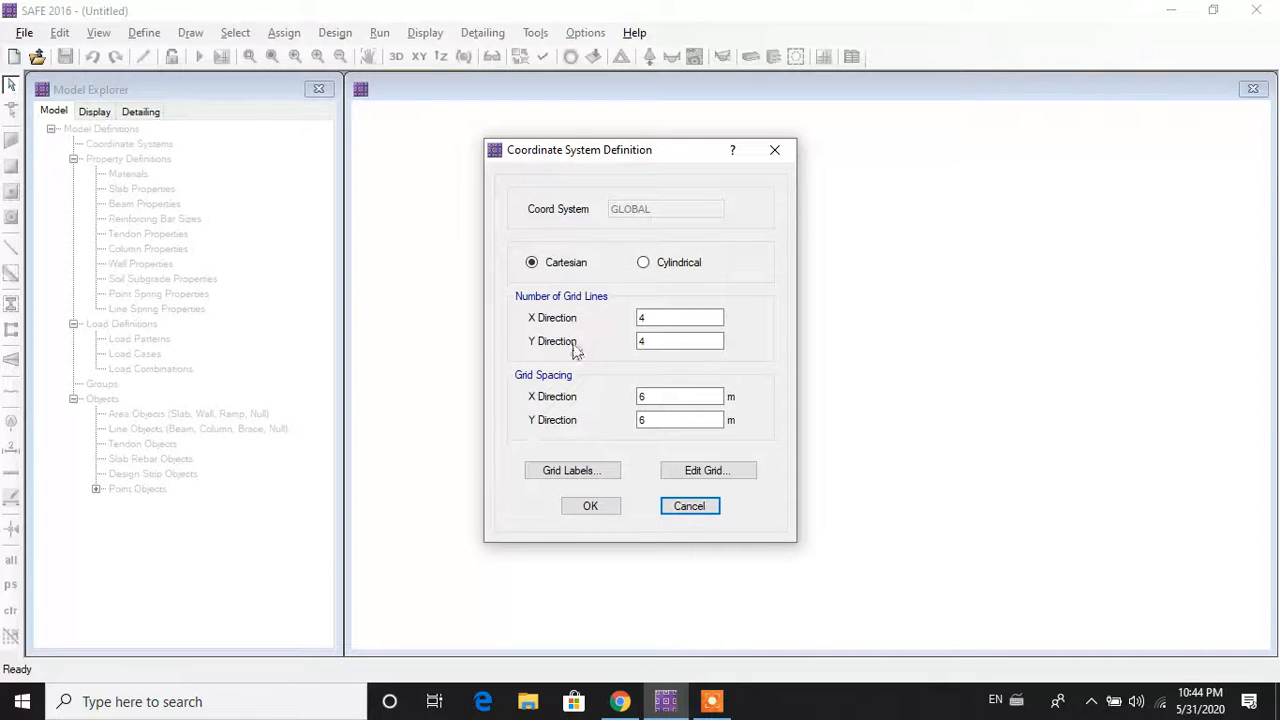
click(662, 316)
drag(624, 317, 584, 319)
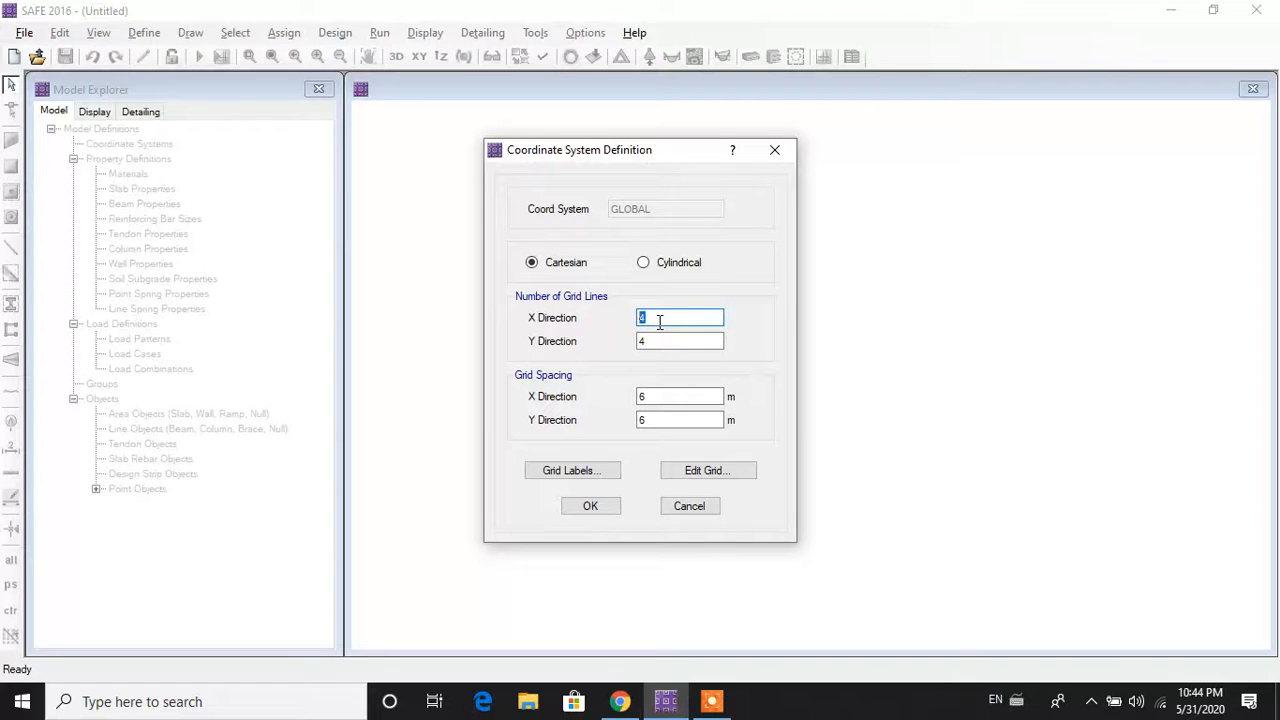
text(19)
click(640, 343)
drag(678, 340, 620, 354)
text(19)
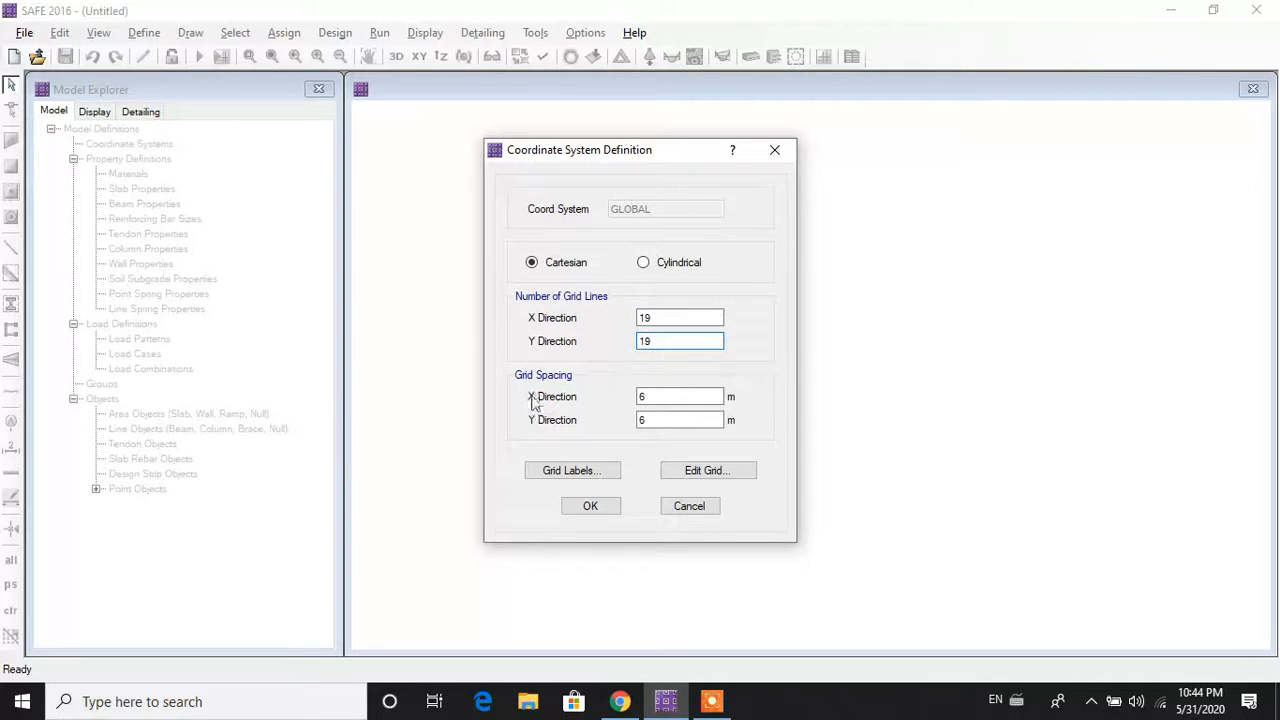
drag(667, 398, 586, 403)
text(1)
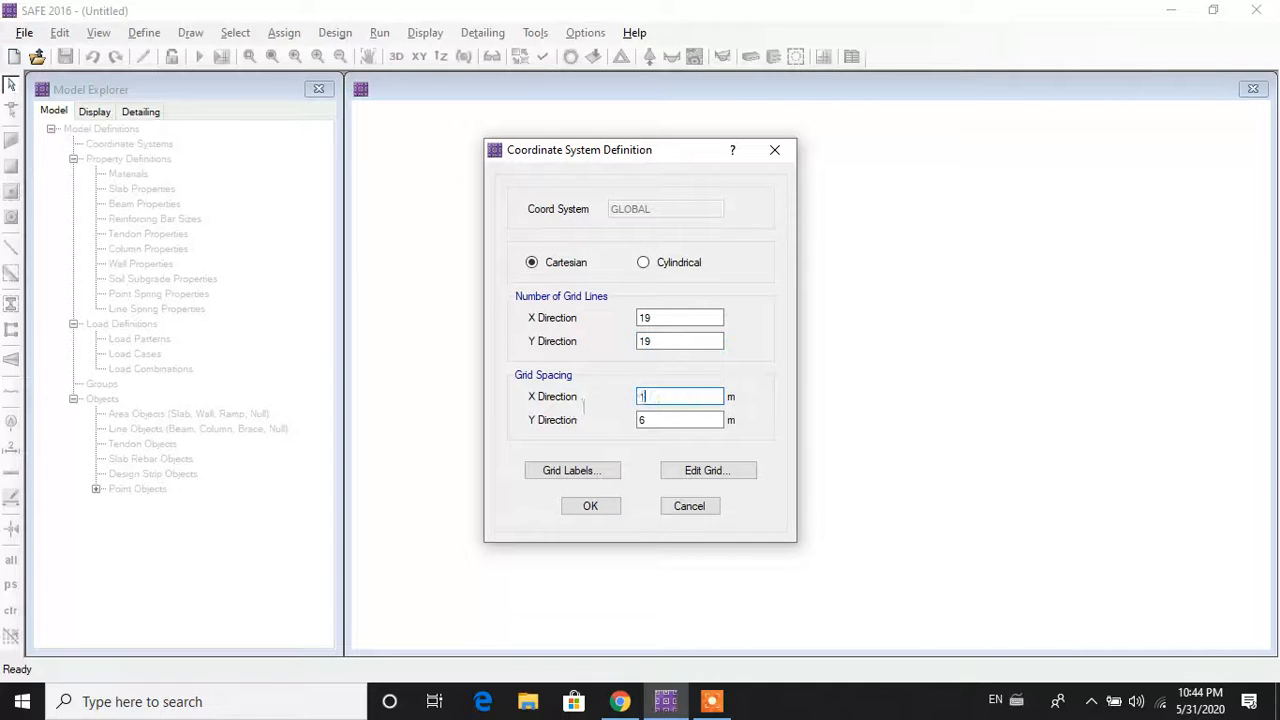
drag(690, 420, 470, 440)
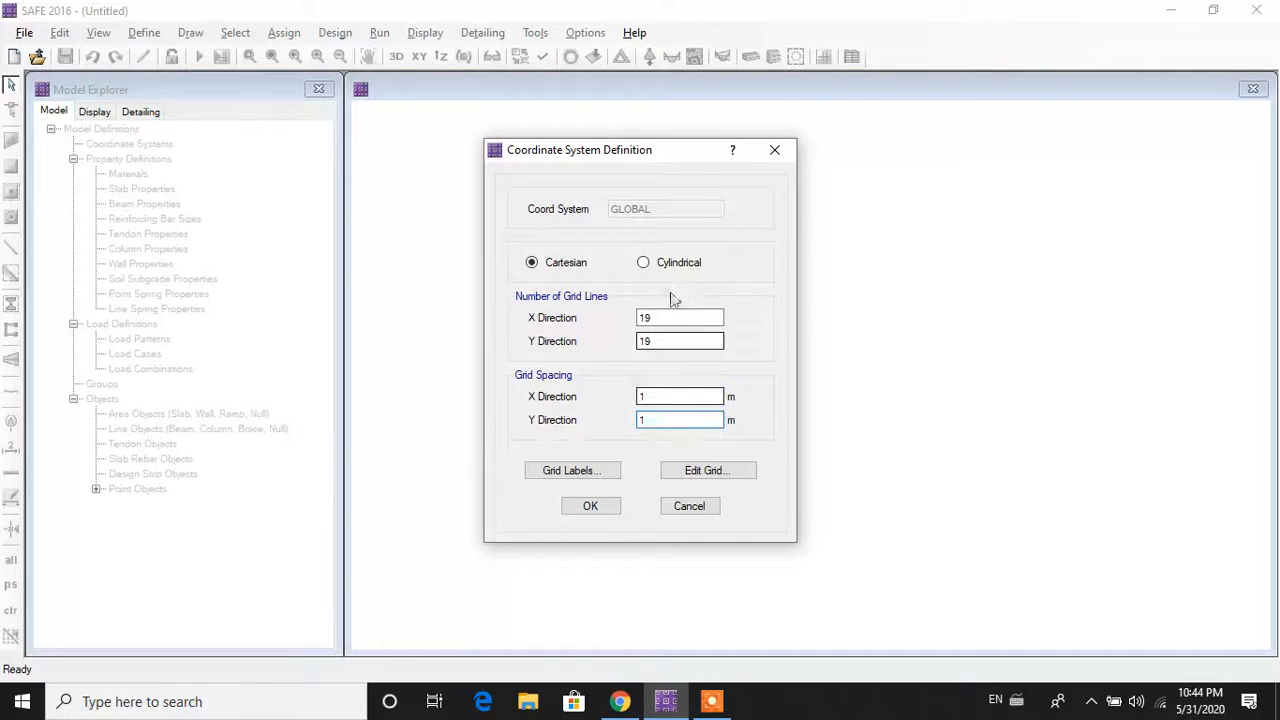
text(1)
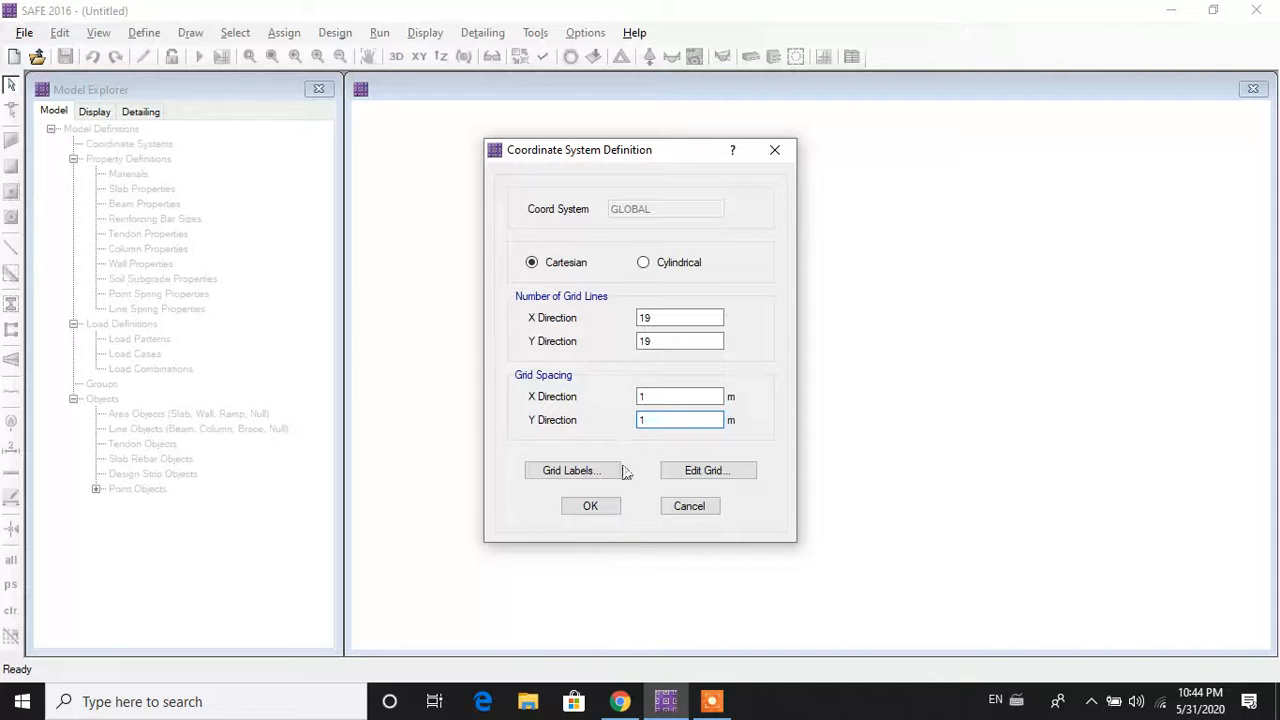
click(613, 508)
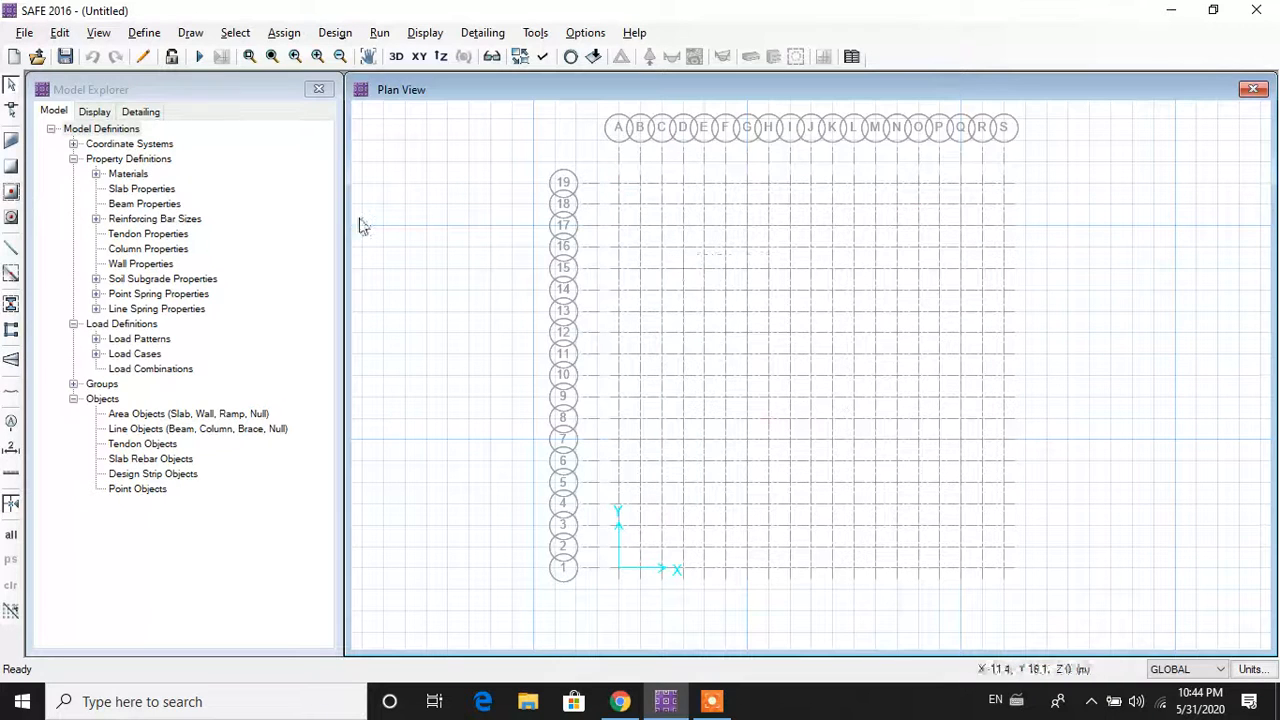
Step: Make HYSD 415 a rebar material with unit weight 77 and an updated elastic modulus
click(59, 33)
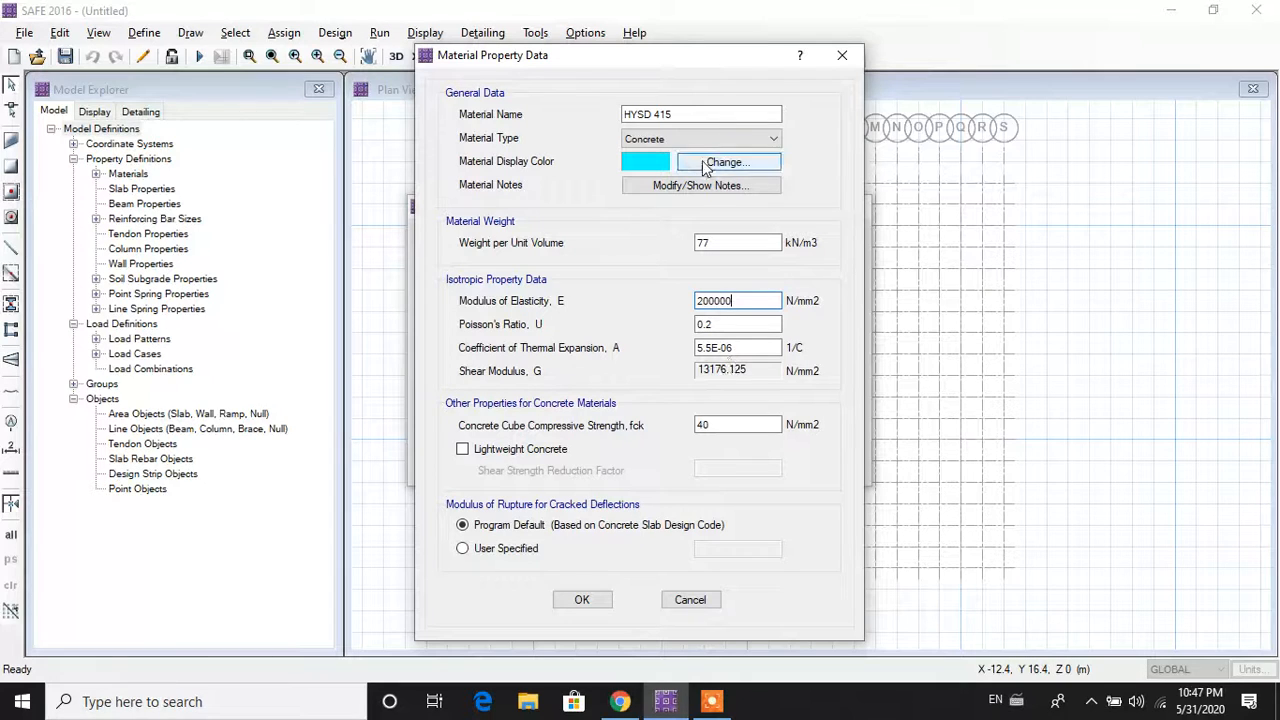
click(670, 140)
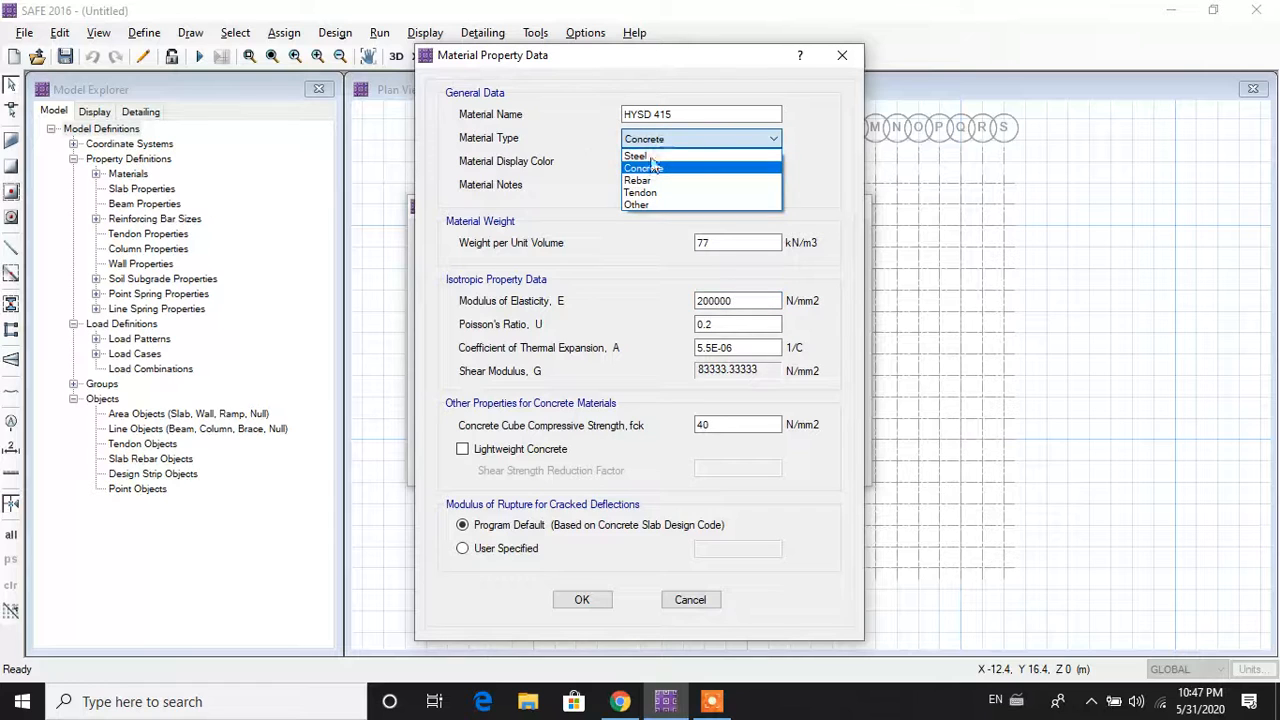
click(645, 183)
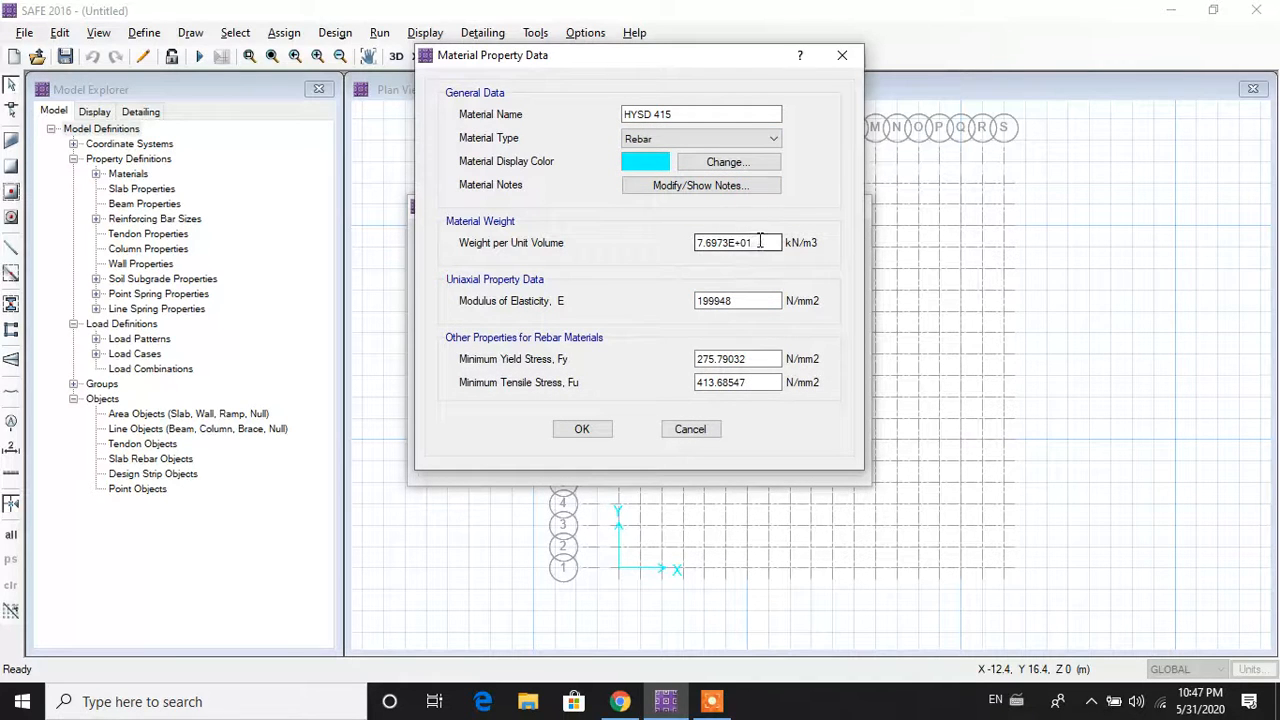
double_click(760, 241)
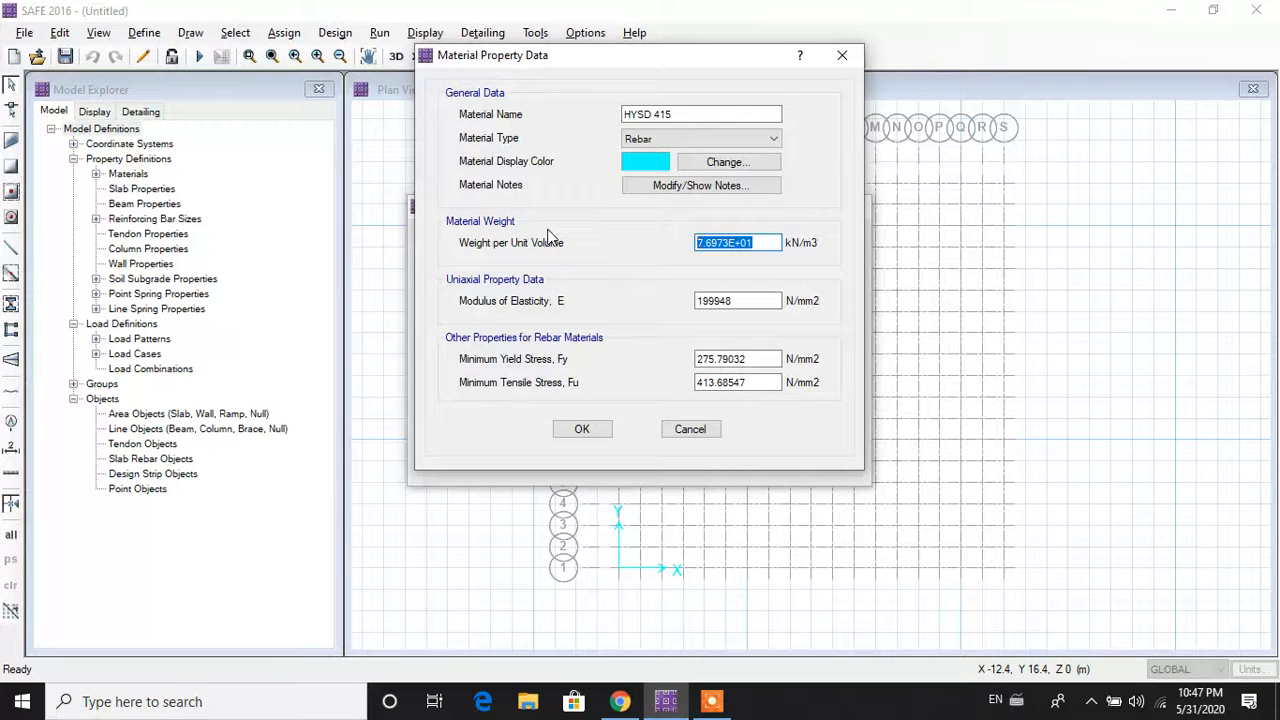
text(77)
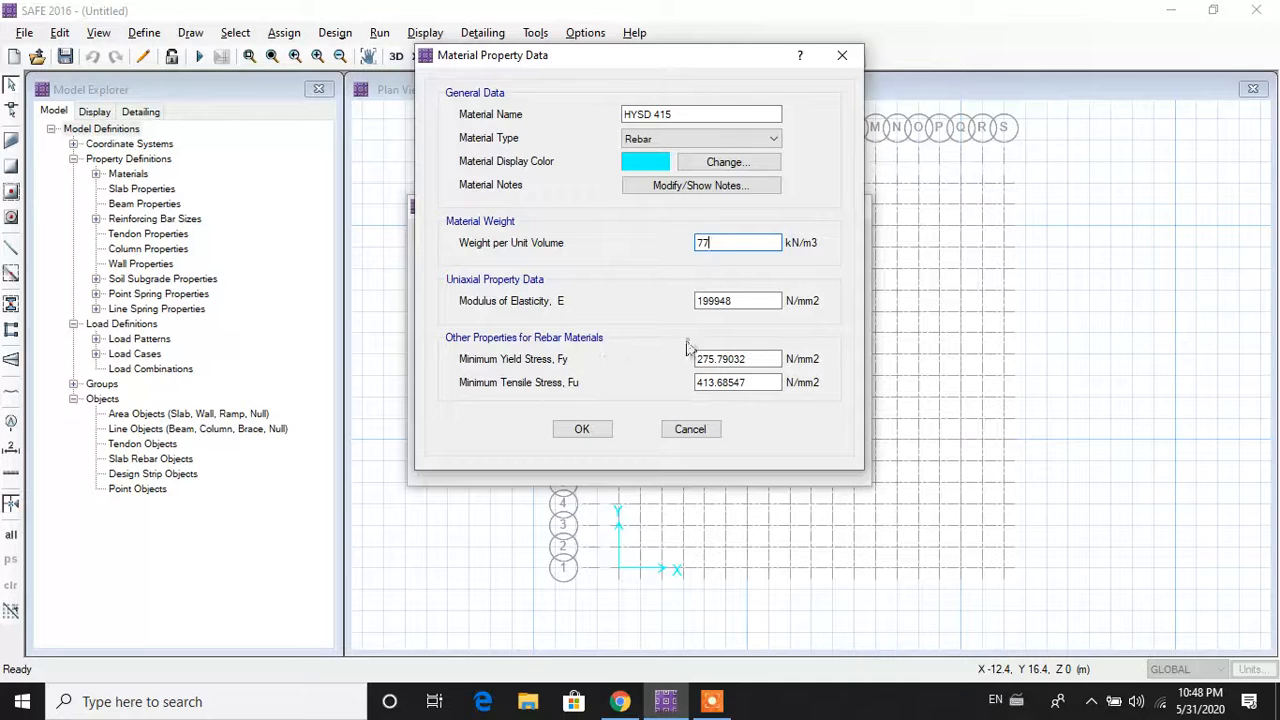
double_click(768, 304)
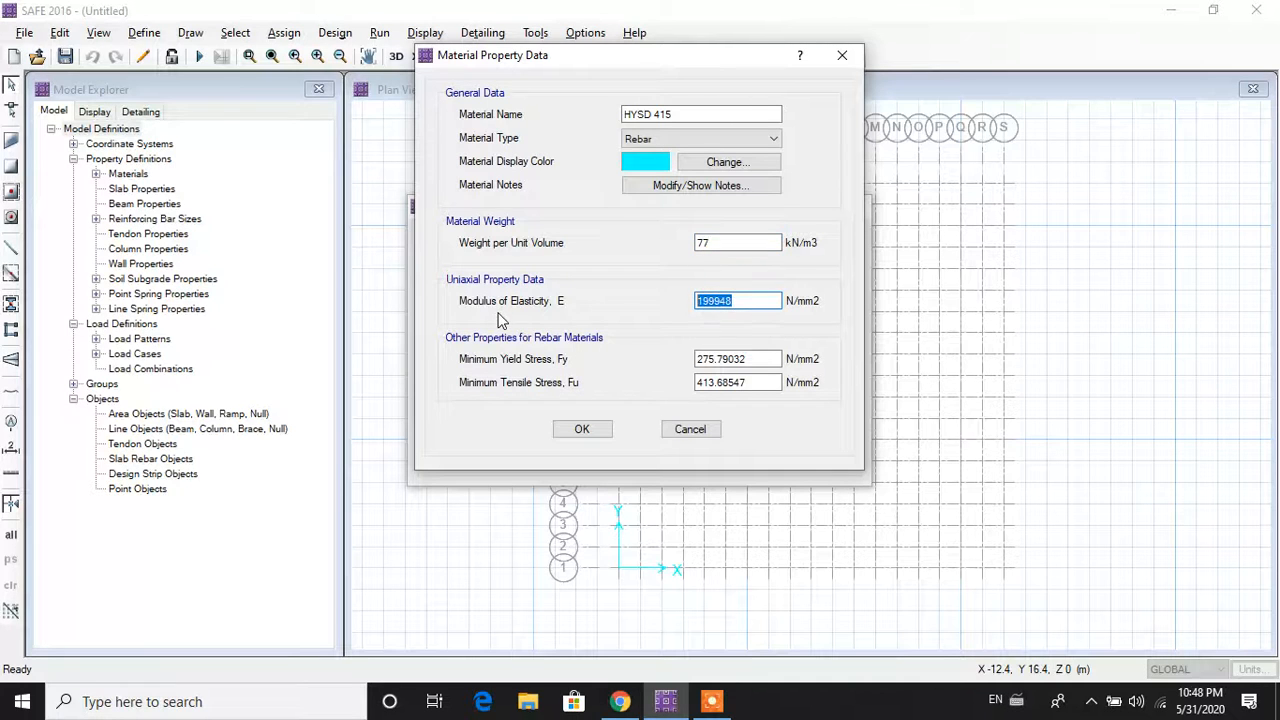
text(200000)
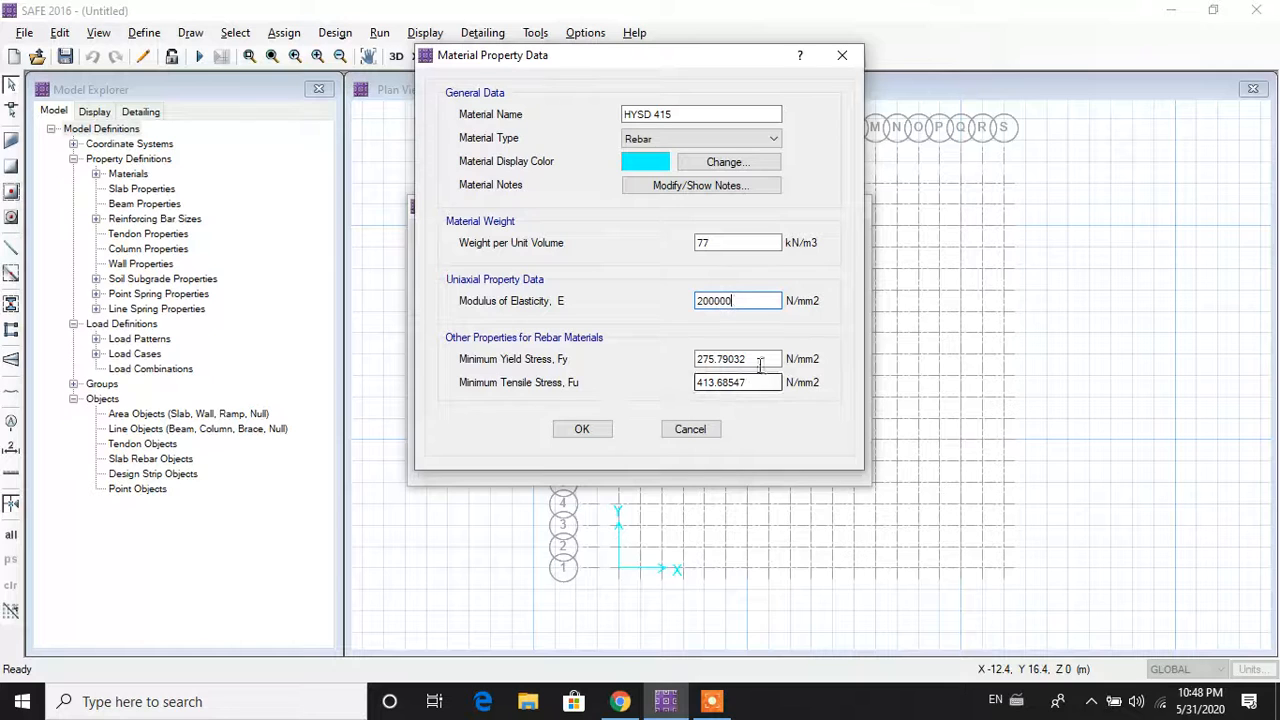
Step: Set HYSD 415's yield stress to 415 and tensile stress to 485 N/mm2
key(Tab)
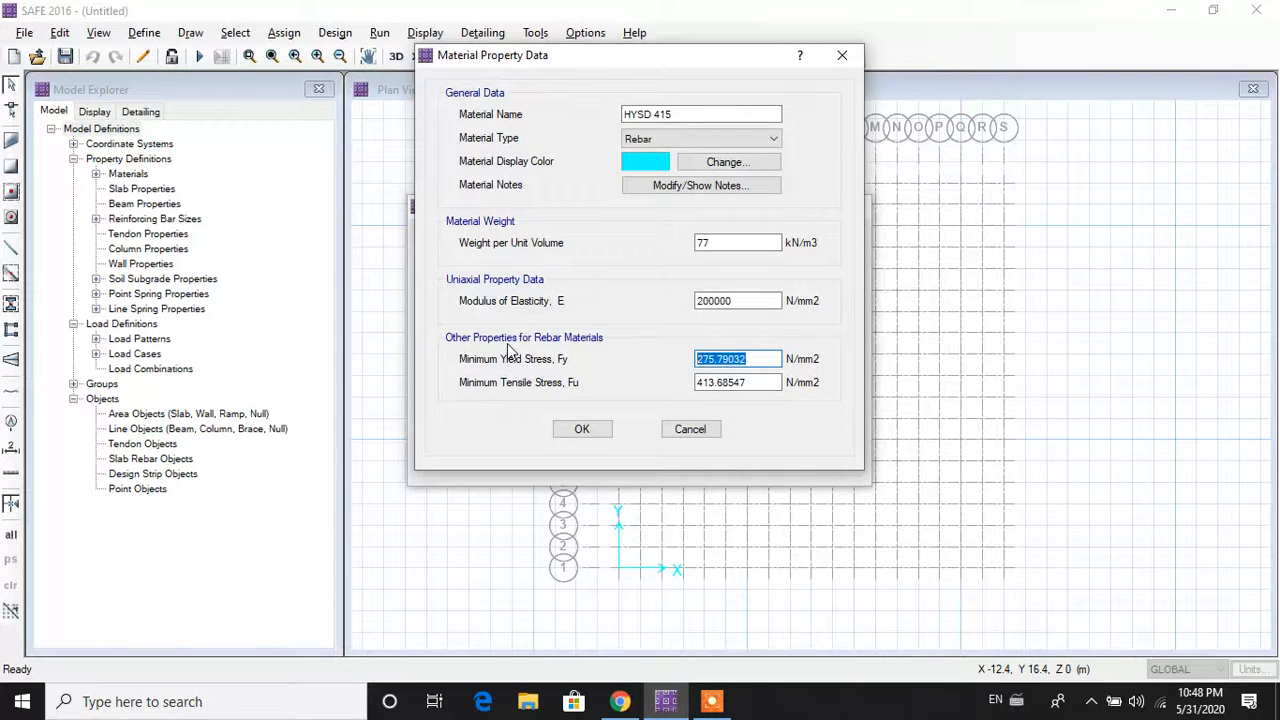
text(415)
key(Tab)
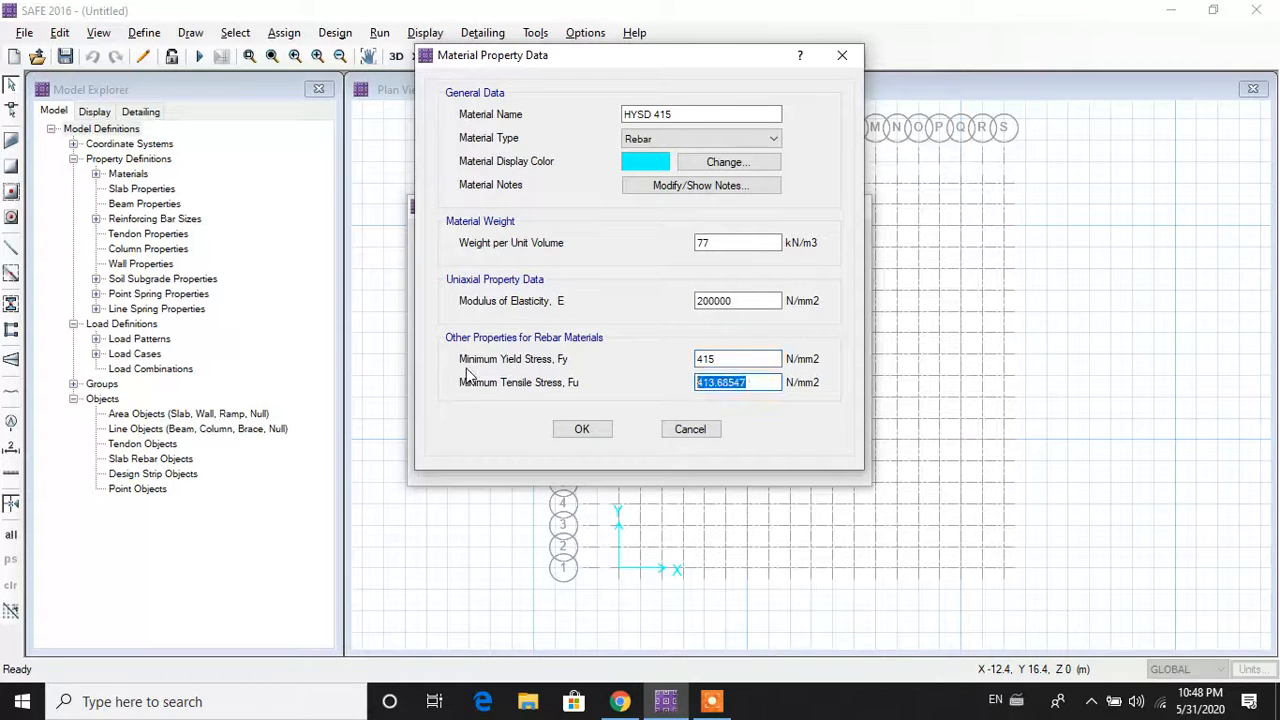
text(485)
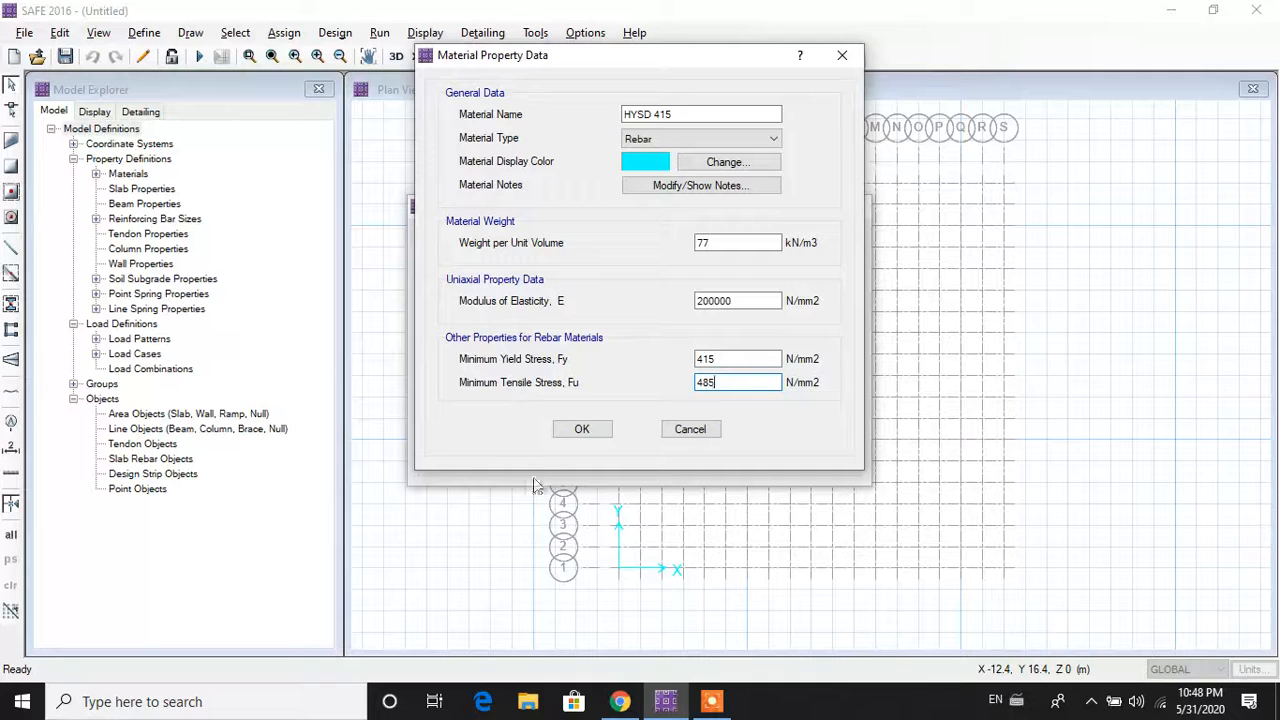
click(581, 429)
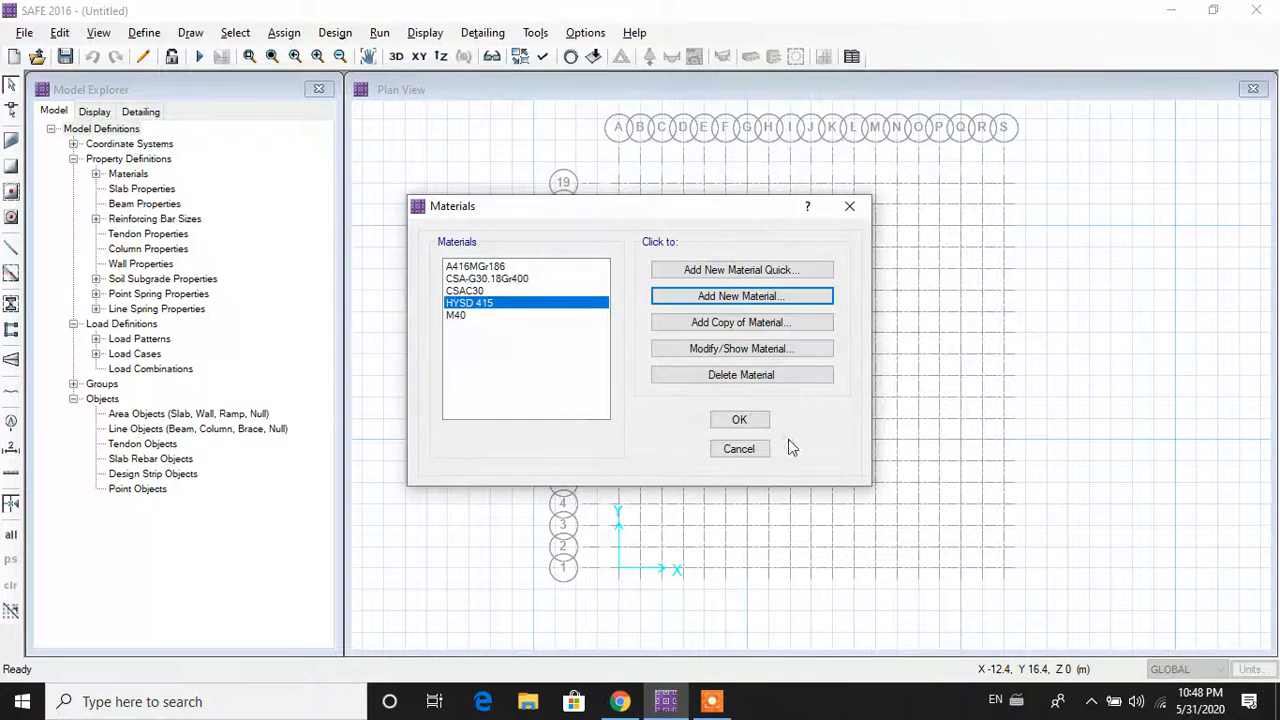
click(762, 422)
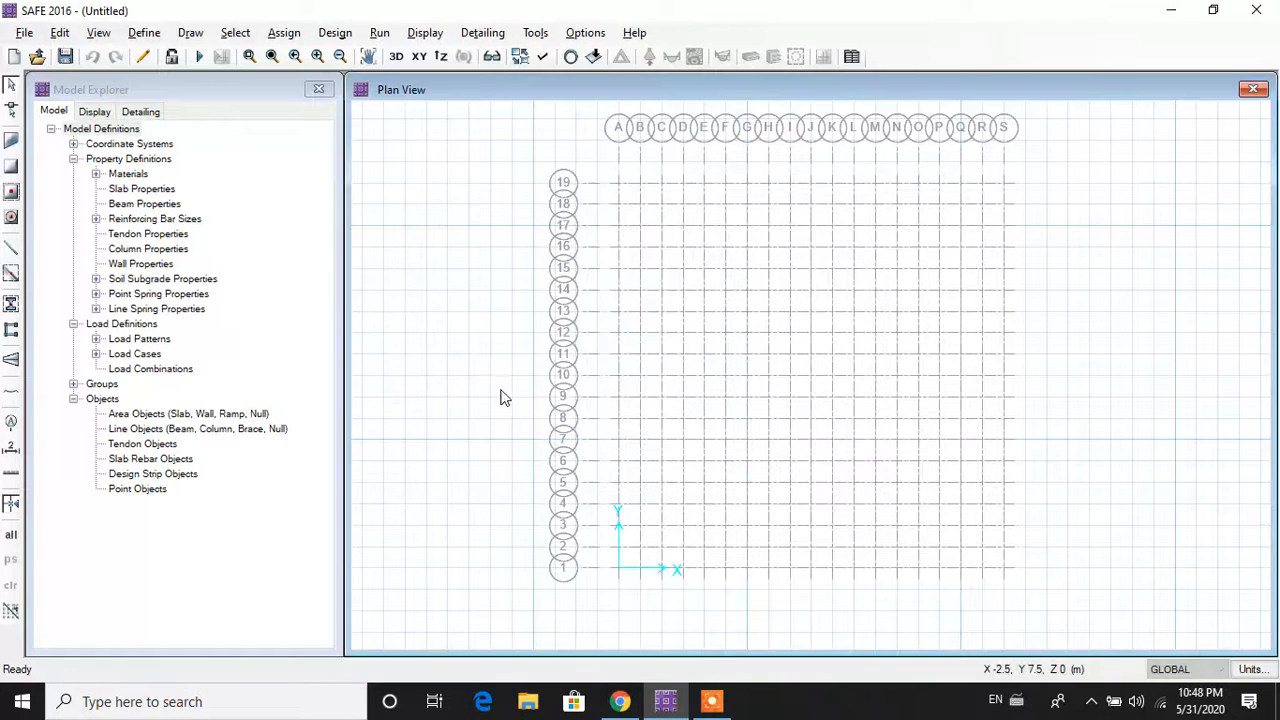
Step: Add slab property SLAB using M40 concrete with 1200 mm thickness
click(130, 34)
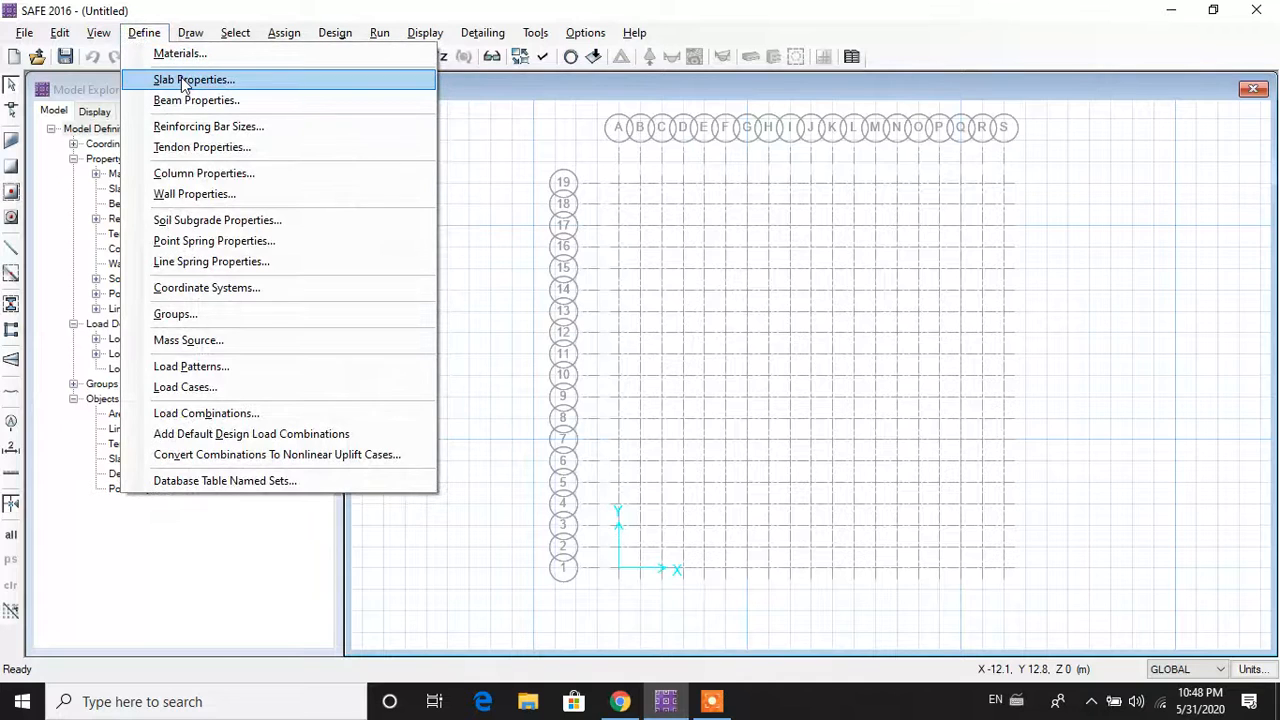
click(183, 79)
click(695, 284)
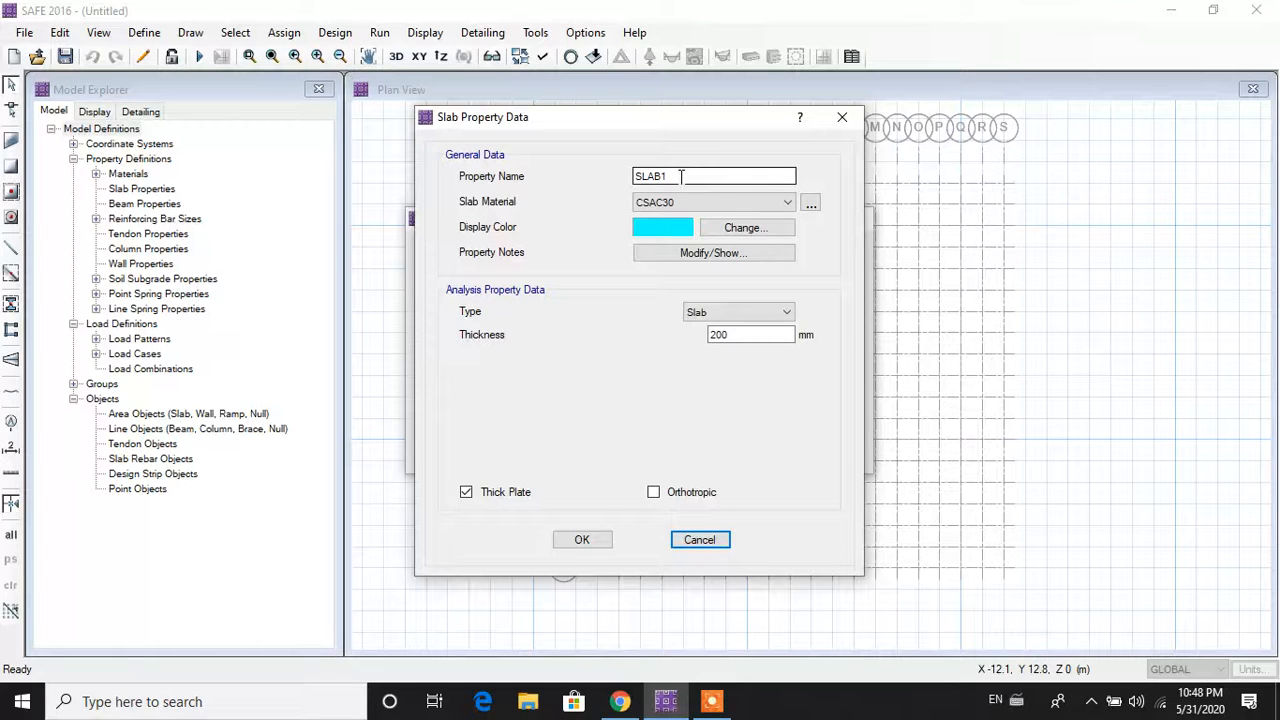
click(676, 201)
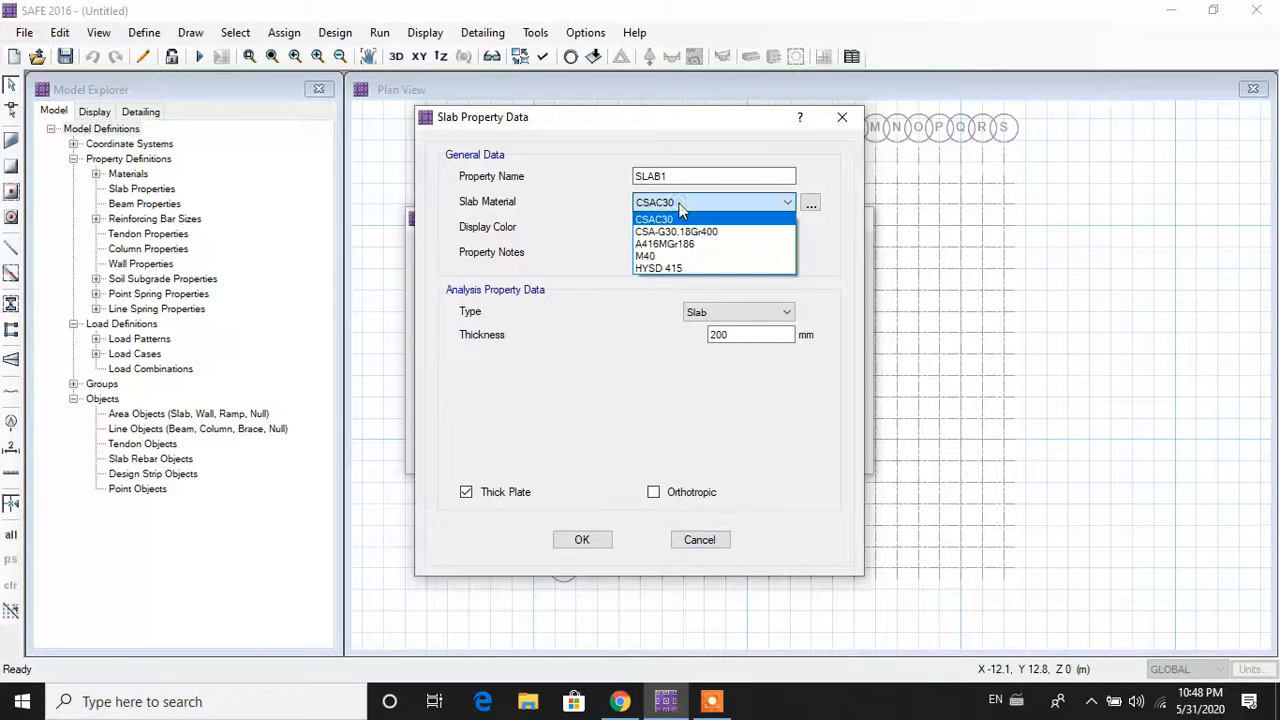
click(676, 256)
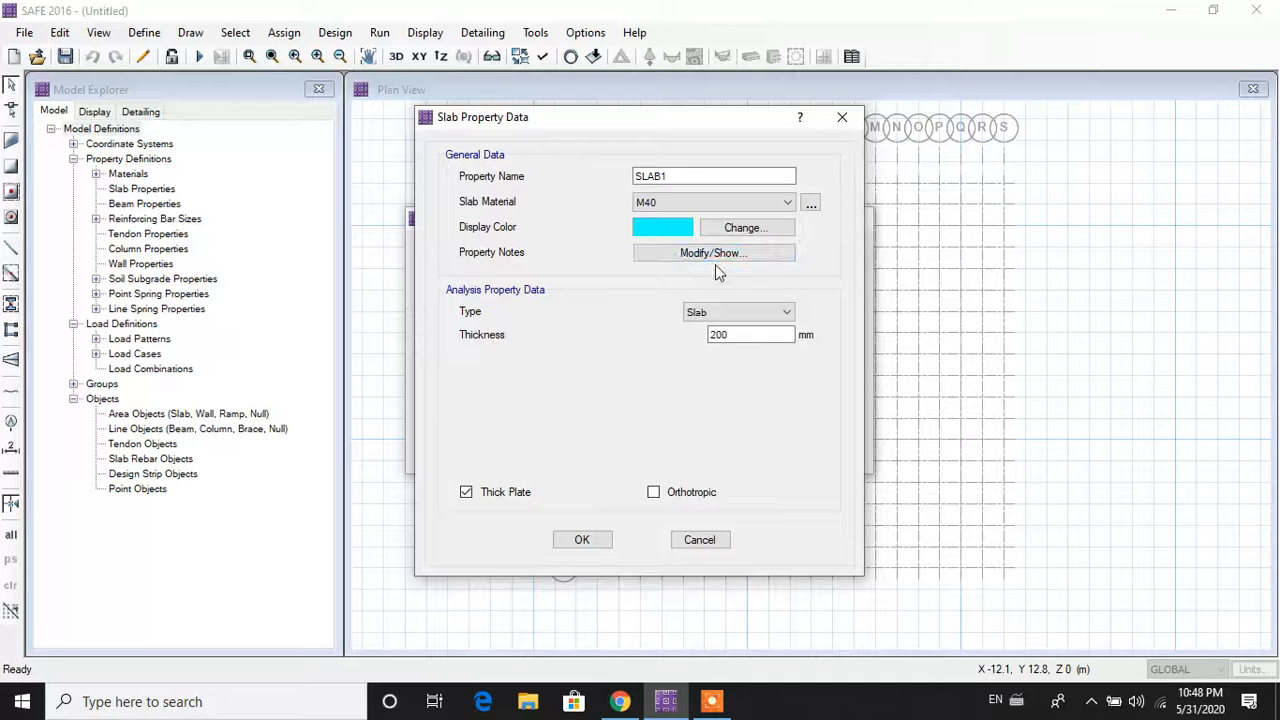
double_click(743, 338)
text(12)
click(700, 175)
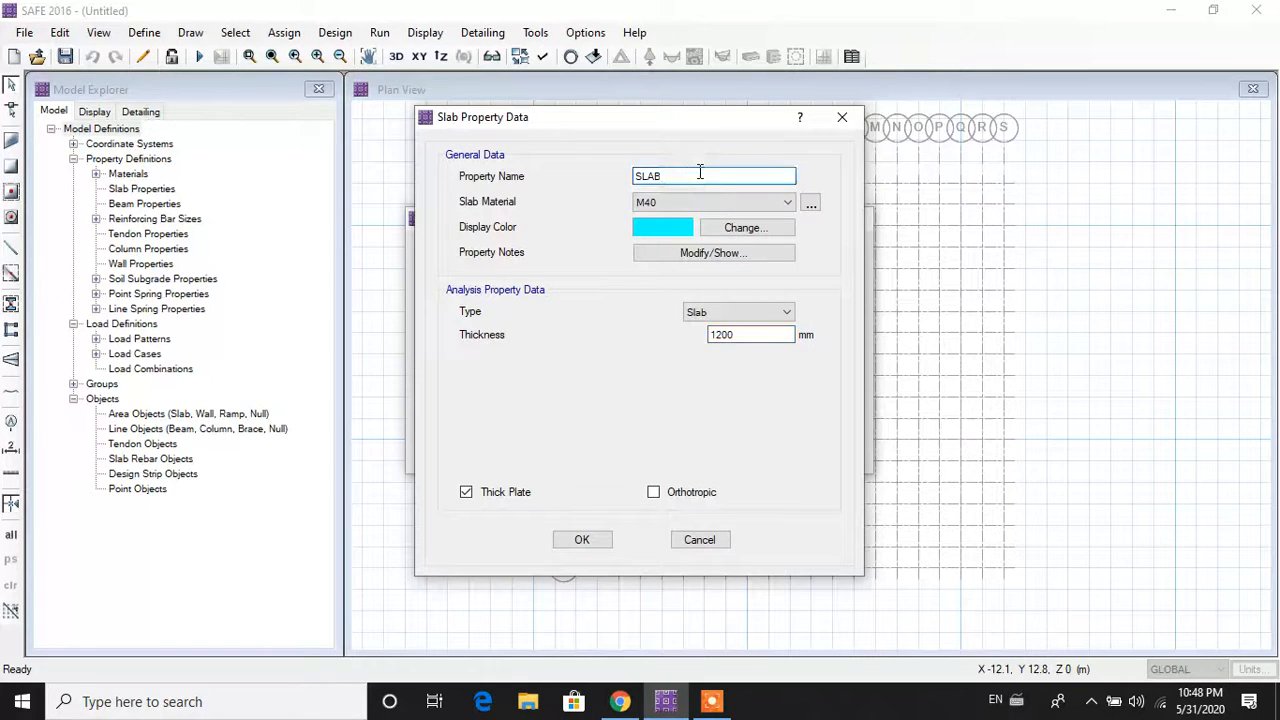
click(582, 540)
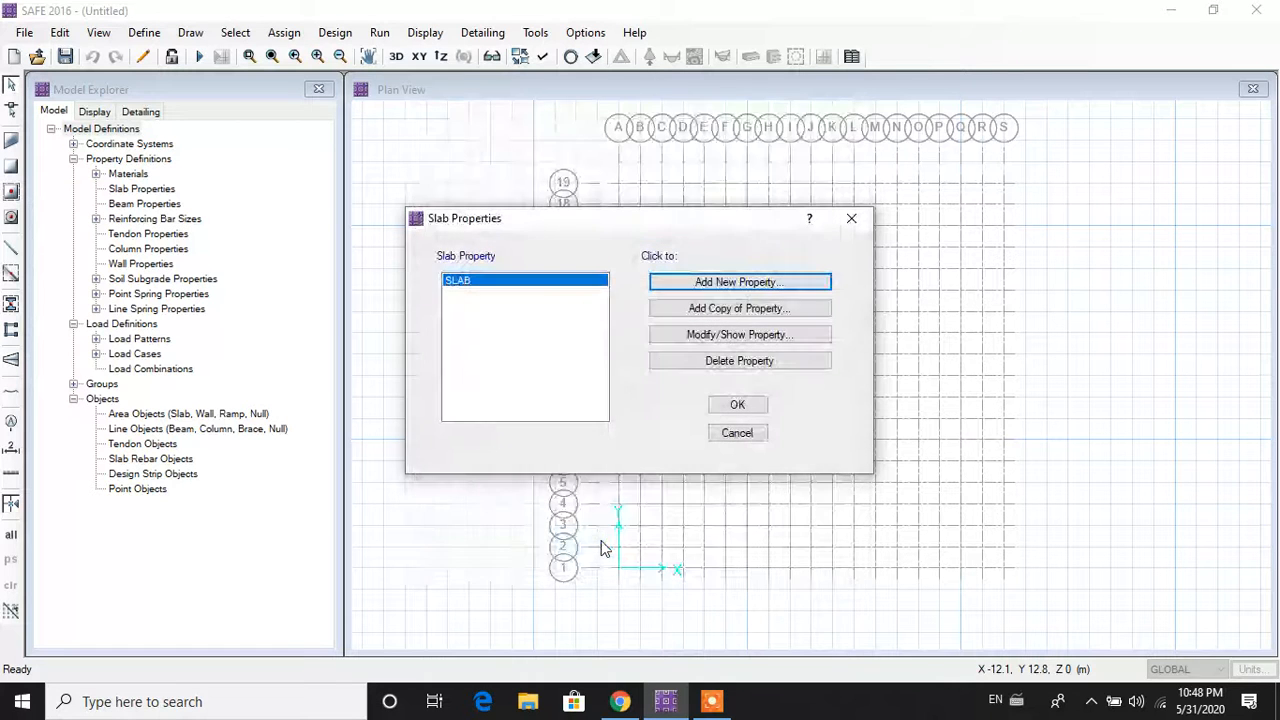
click(737, 405)
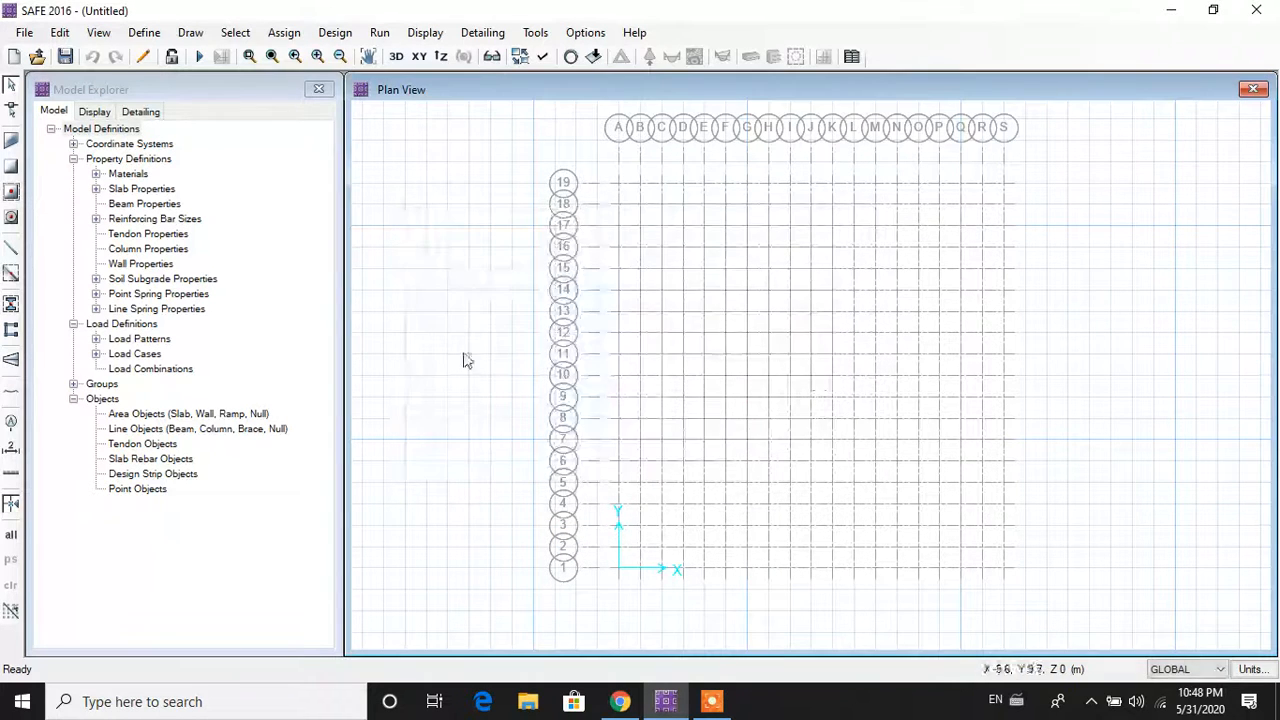
Step: Add a new column property named COL 500*500 with M40 material
click(144, 33)
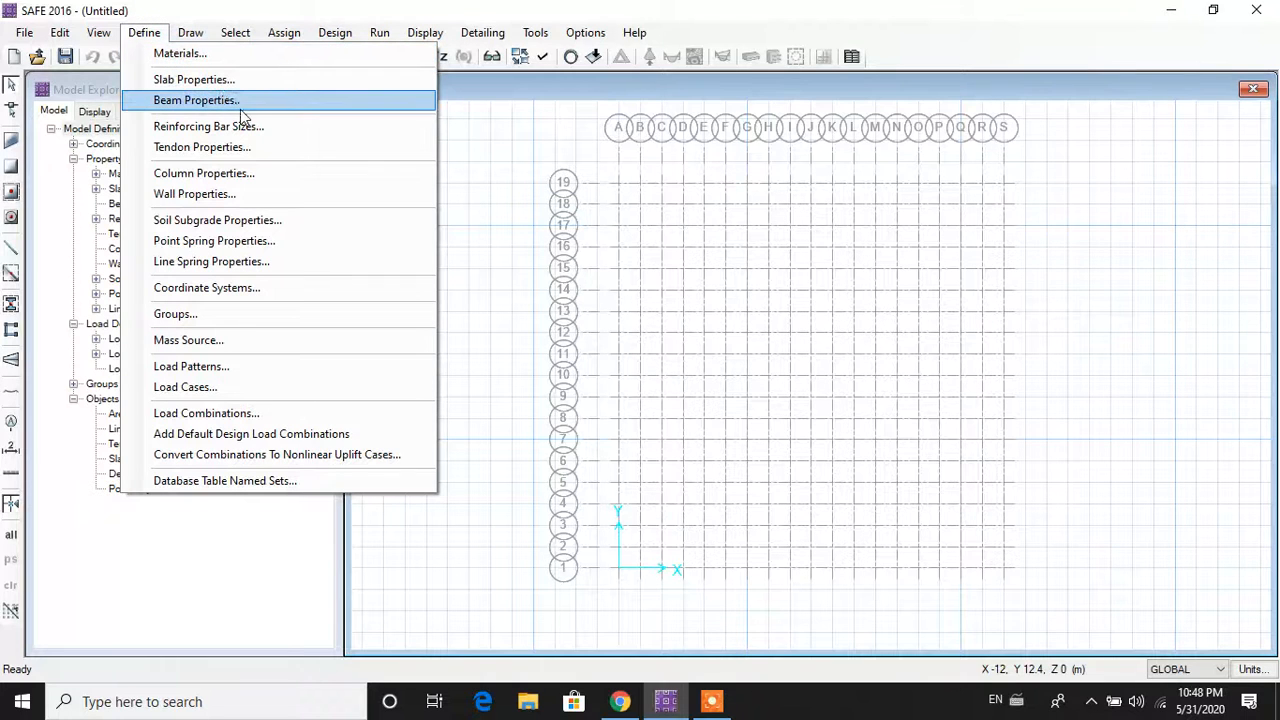
click(258, 171)
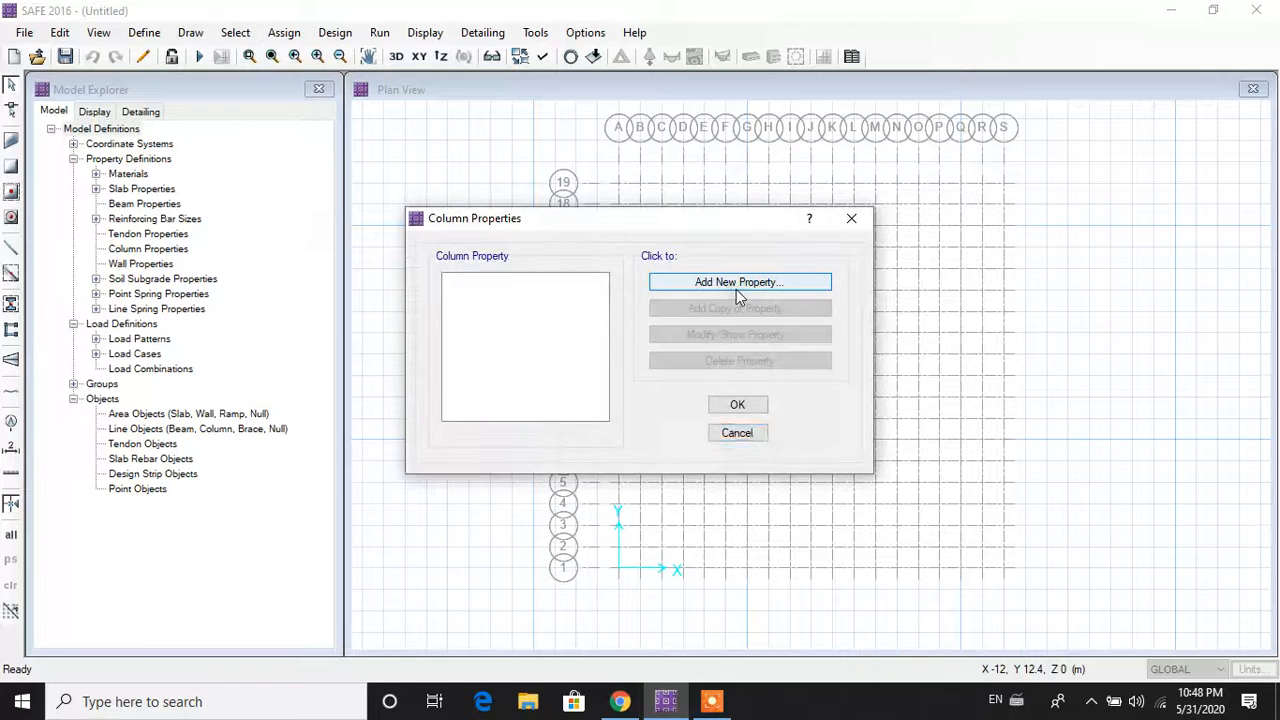
click(736, 282)
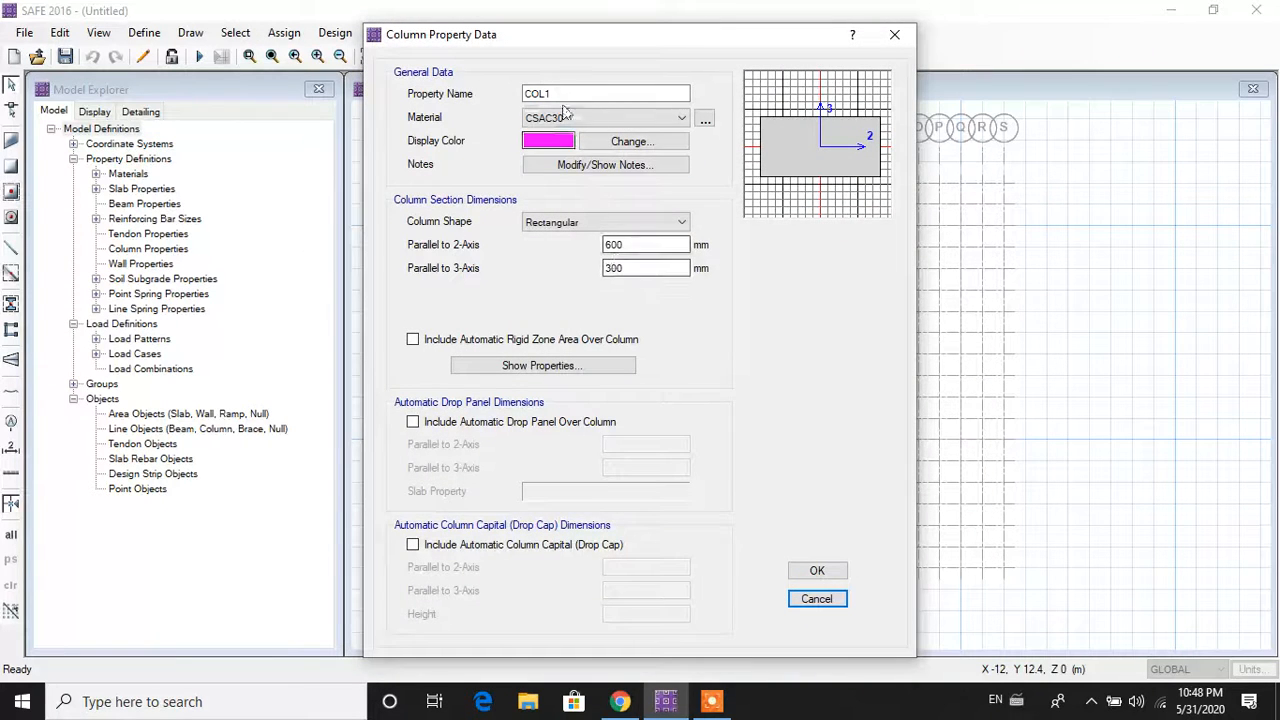
click(567, 93)
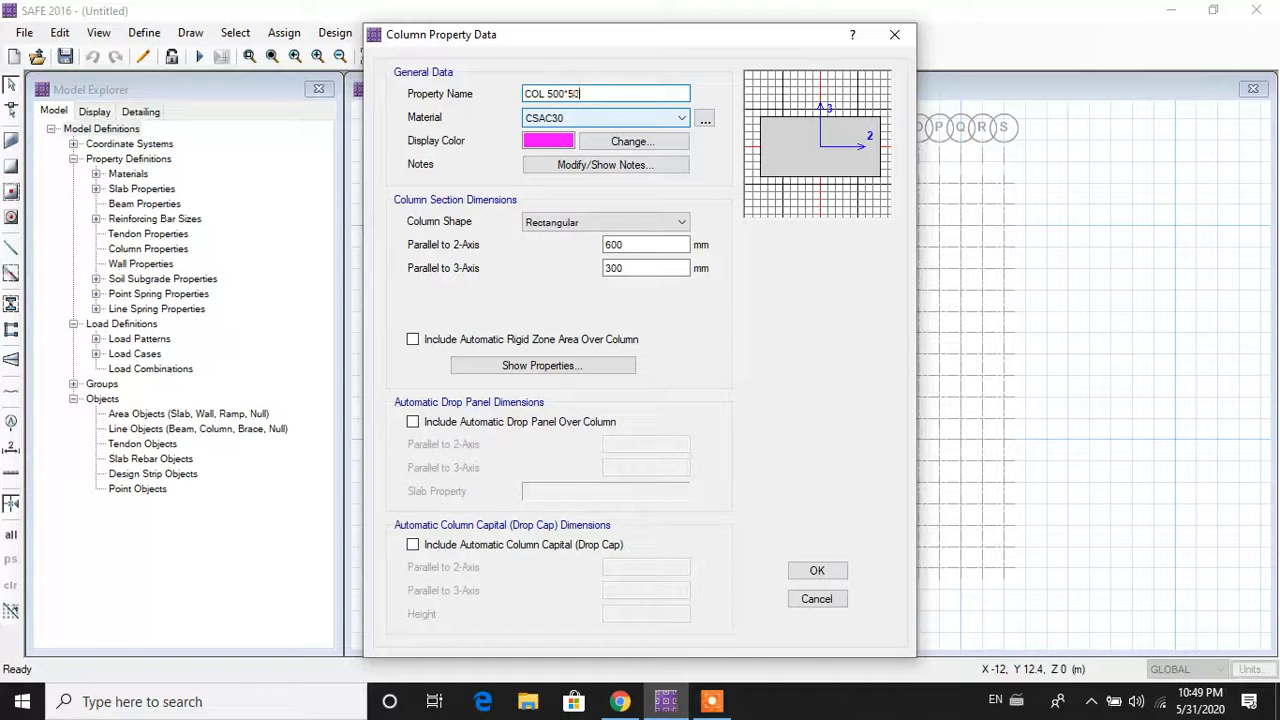
click(585, 120)
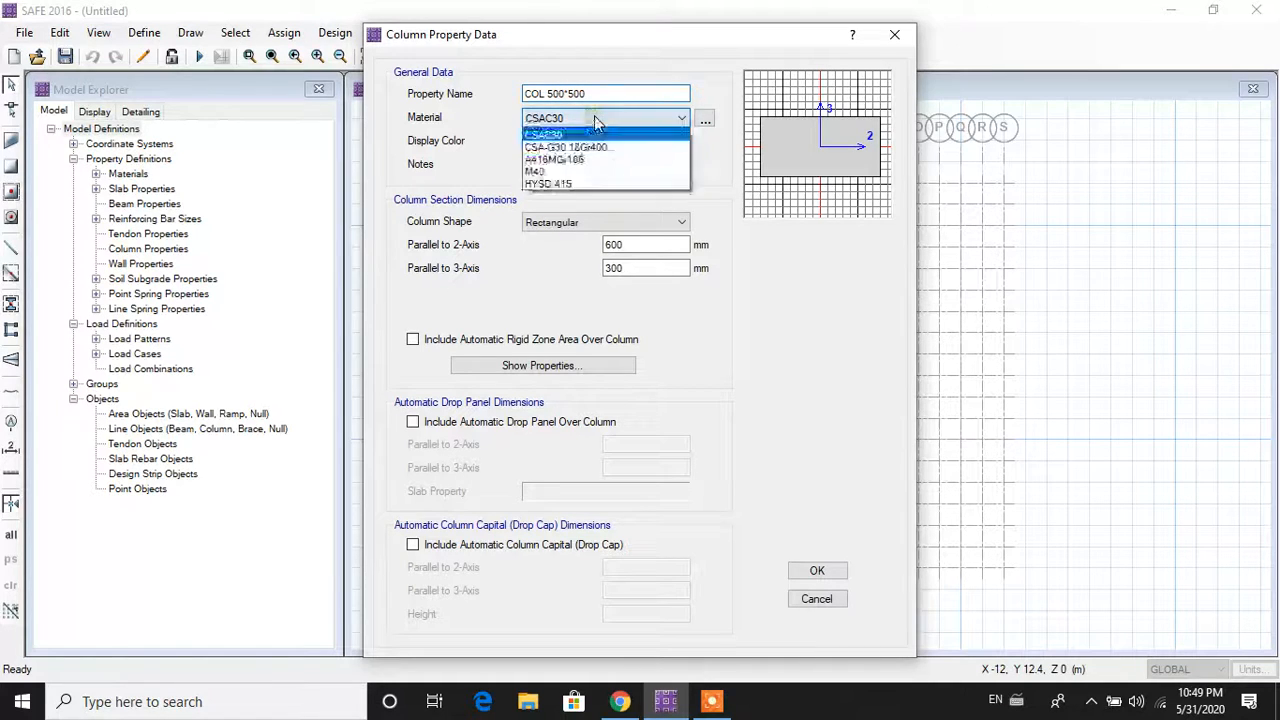
click(567, 178)
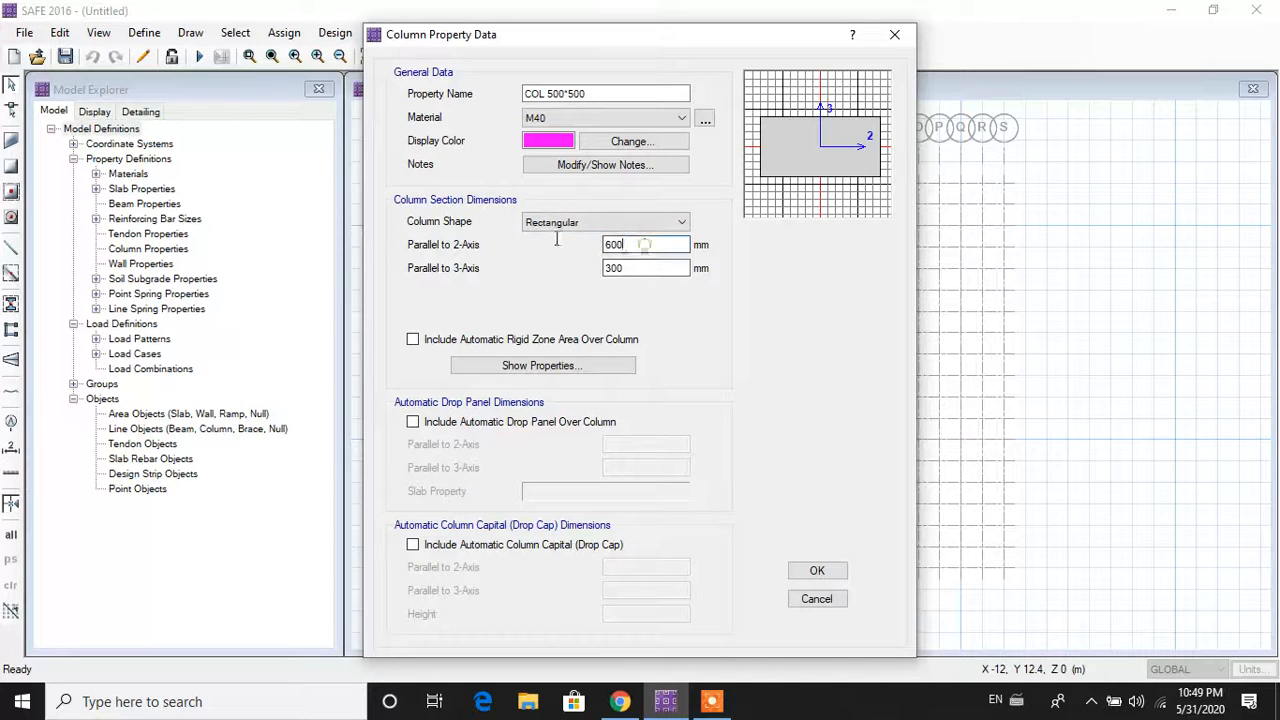
Step: Size COL 500*500 to 500 × 500 mm, check its section properties and confirm
drag(651, 244, 527, 240)
text(500)
drag(666, 270, 535, 269)
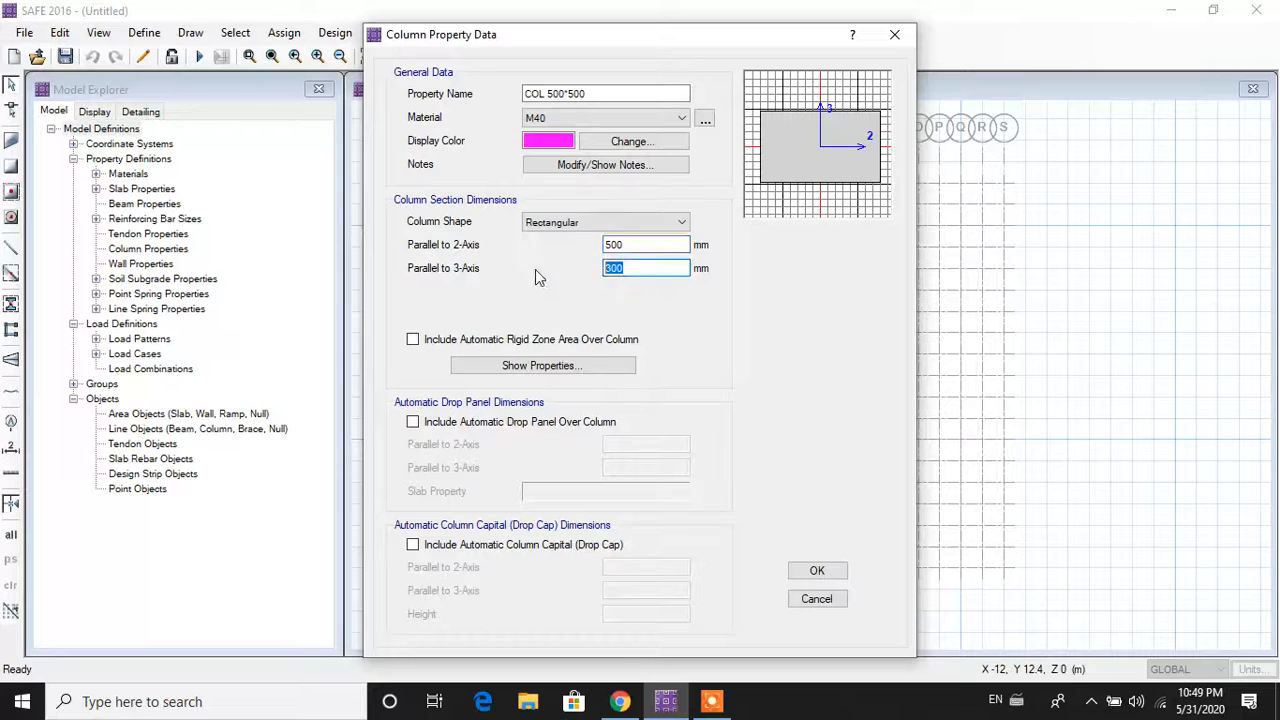
text(500)
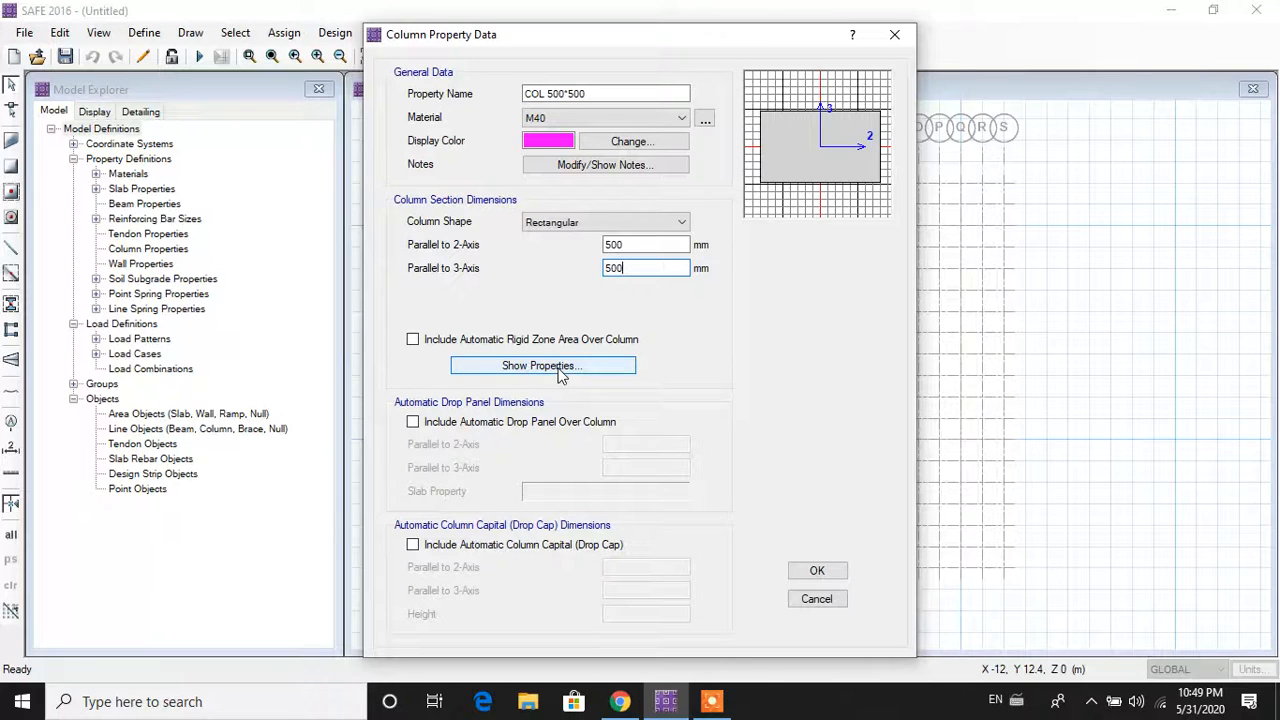
click(674, 119)
click(672, 122)
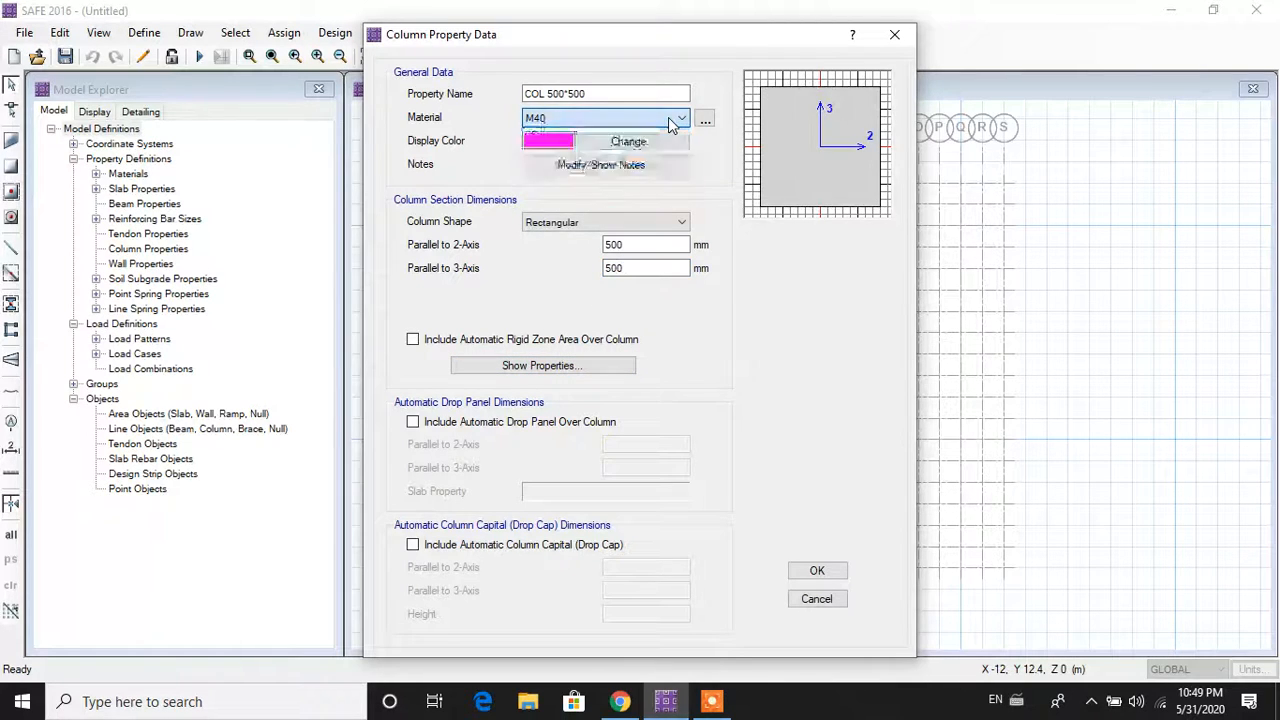
click(578, 366)
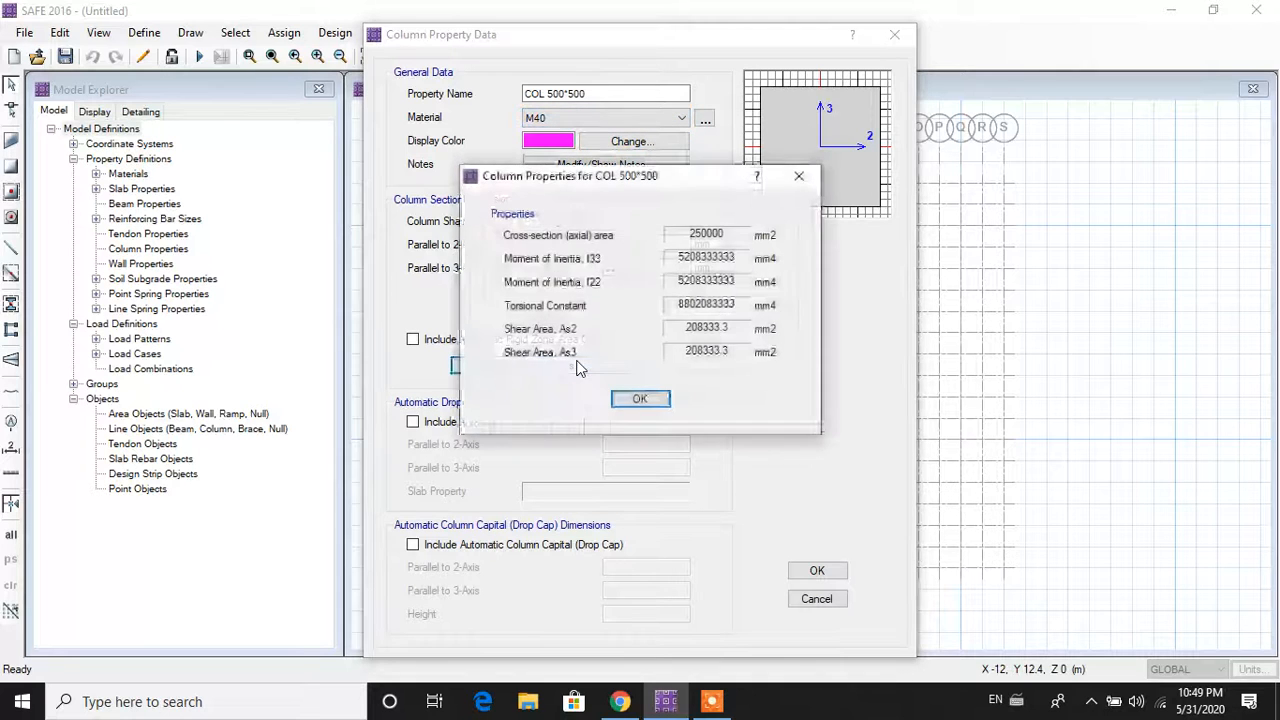
click(659, 400)
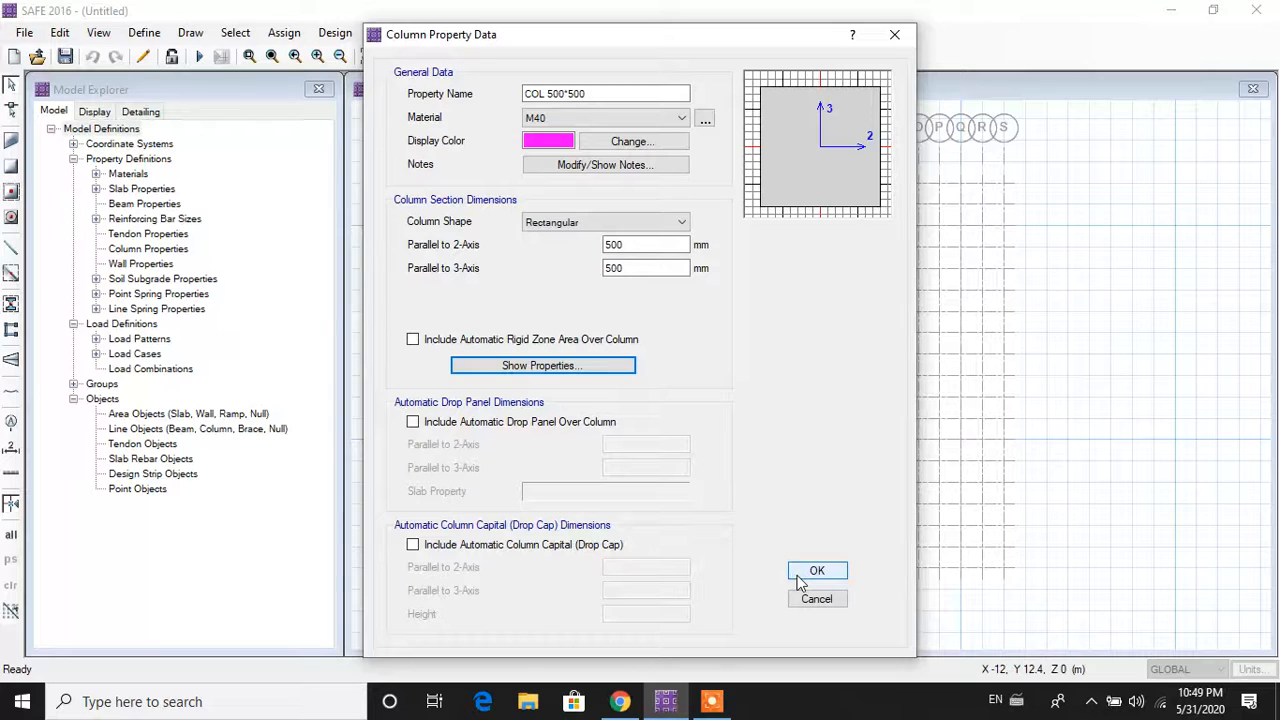
click(808, 572)
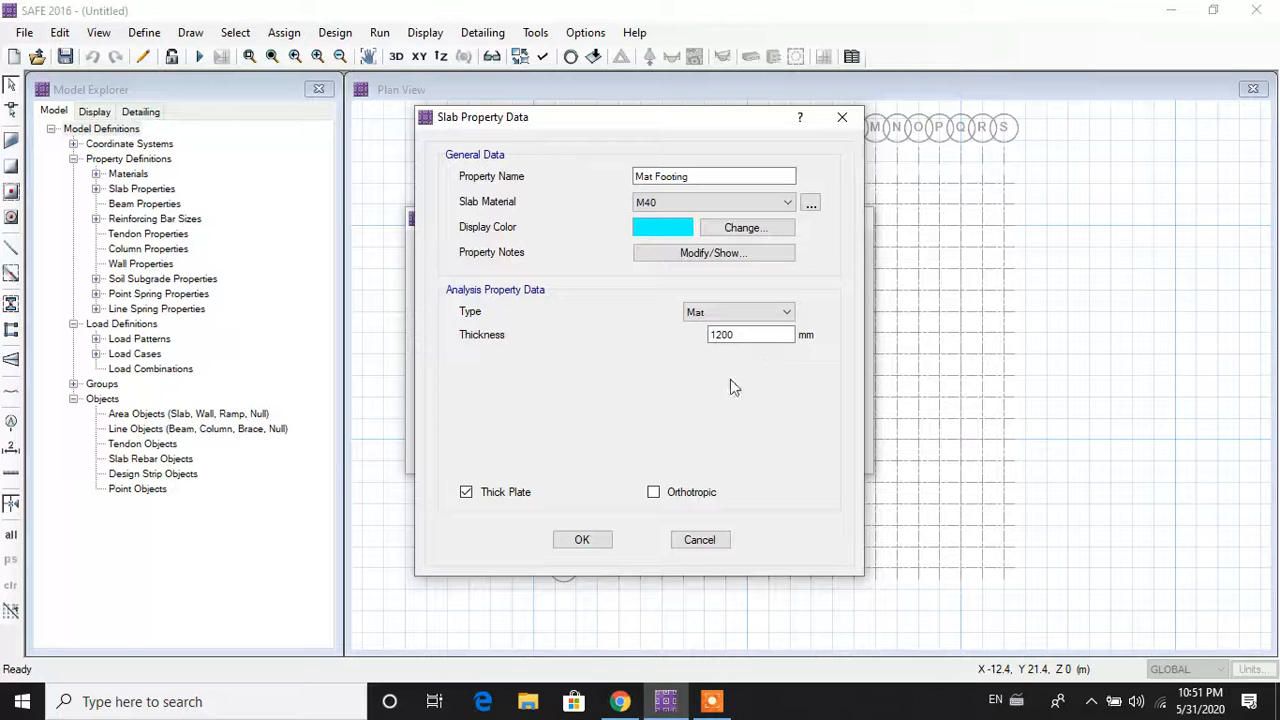
Step: Confirm the Mat Footing slab property and close the slab properties list
click(590, 541)
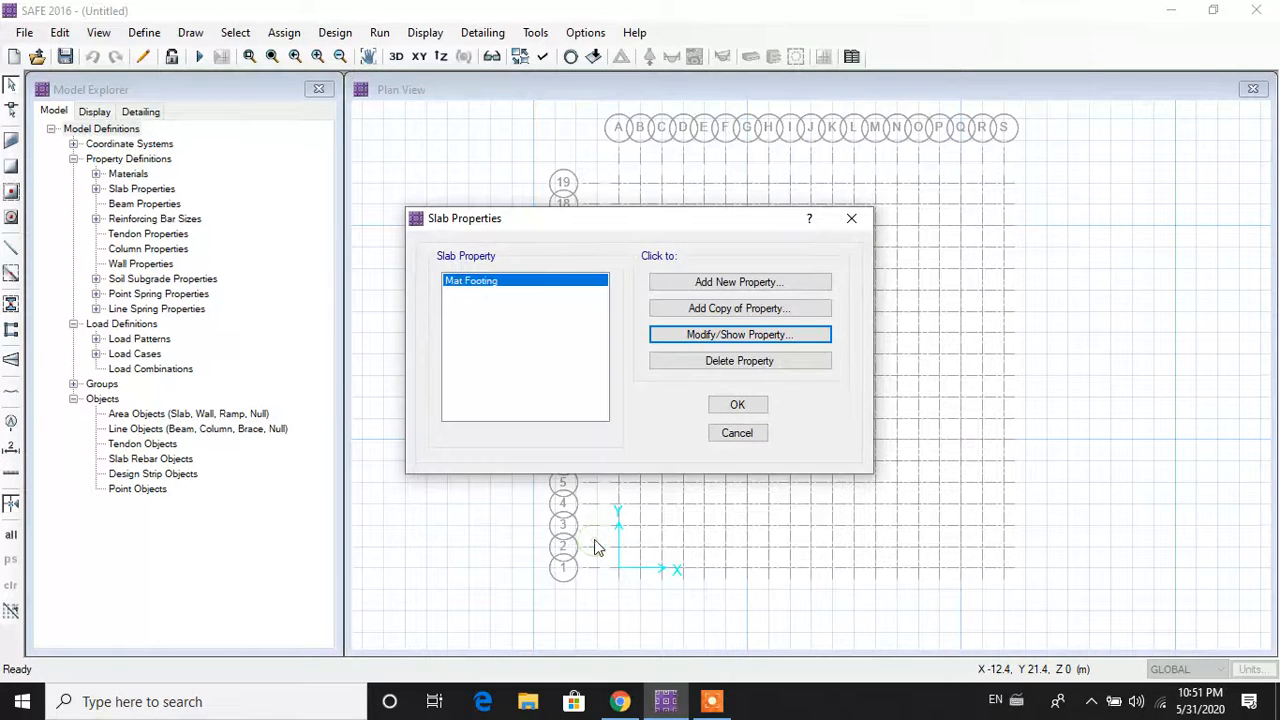
click(729, 405)
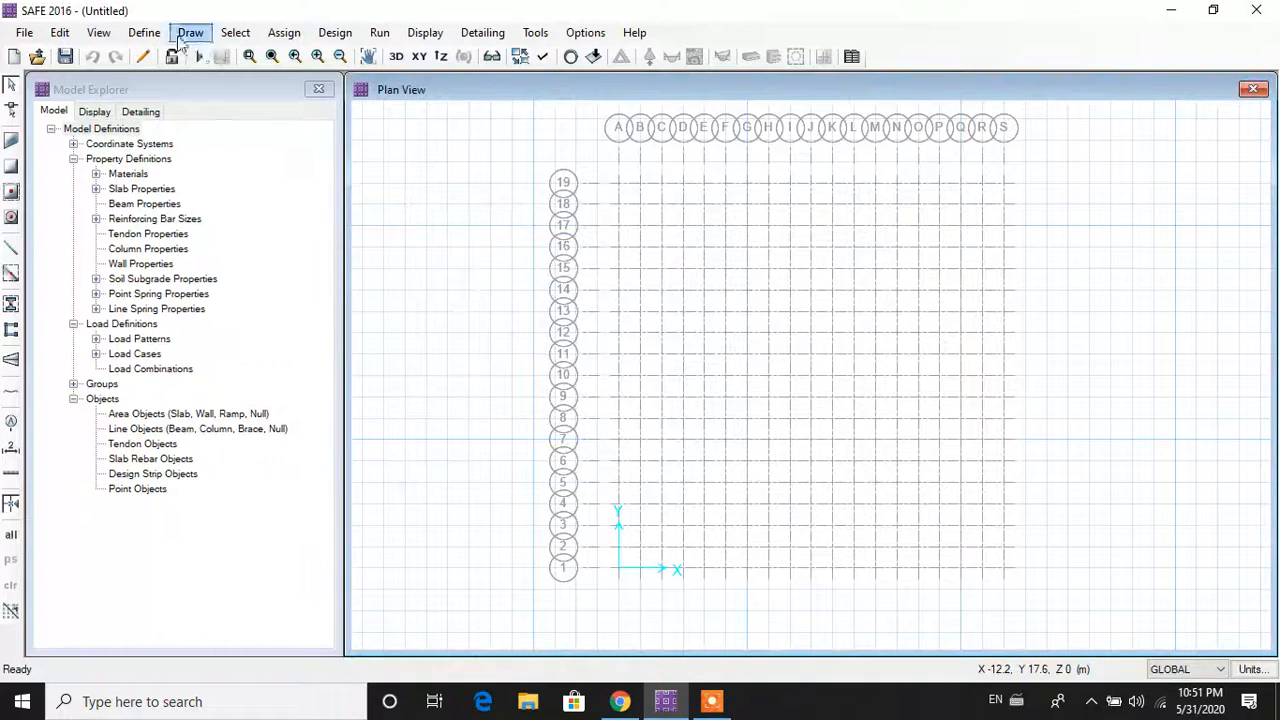
Step: Add a new column property named COL 600*600 with M40 material
click(145, 33)
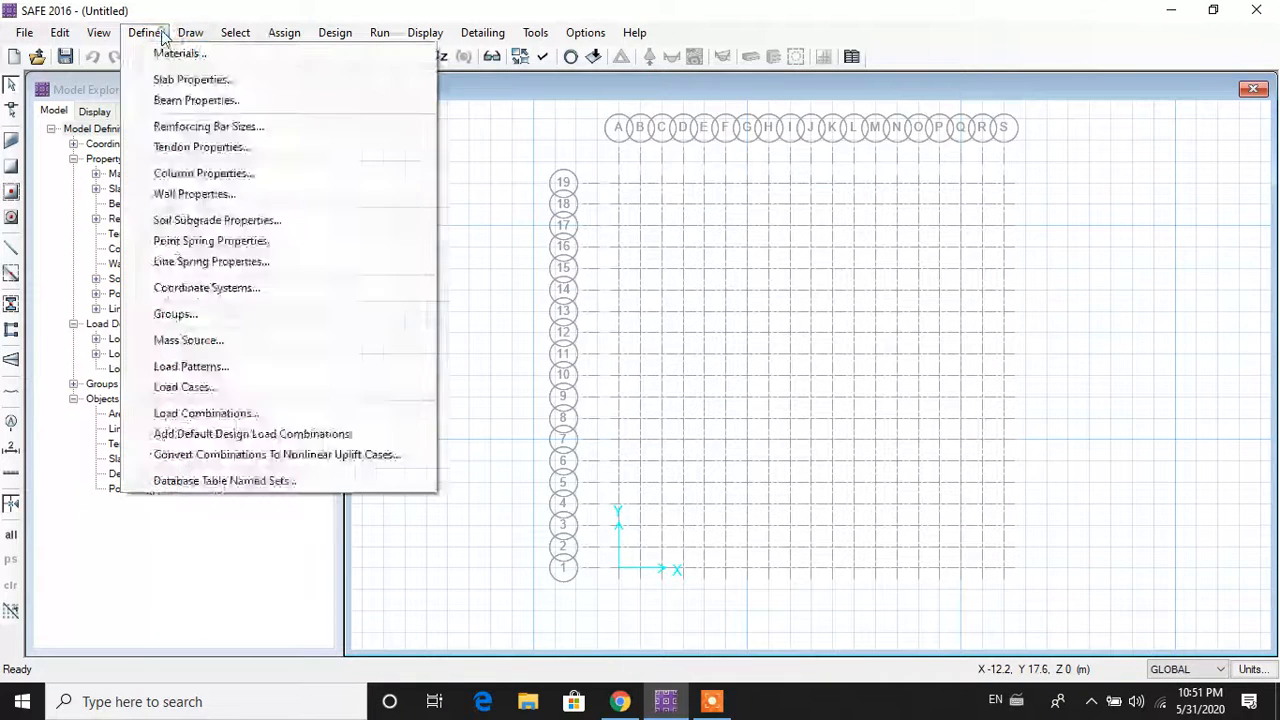
click(290, 174)
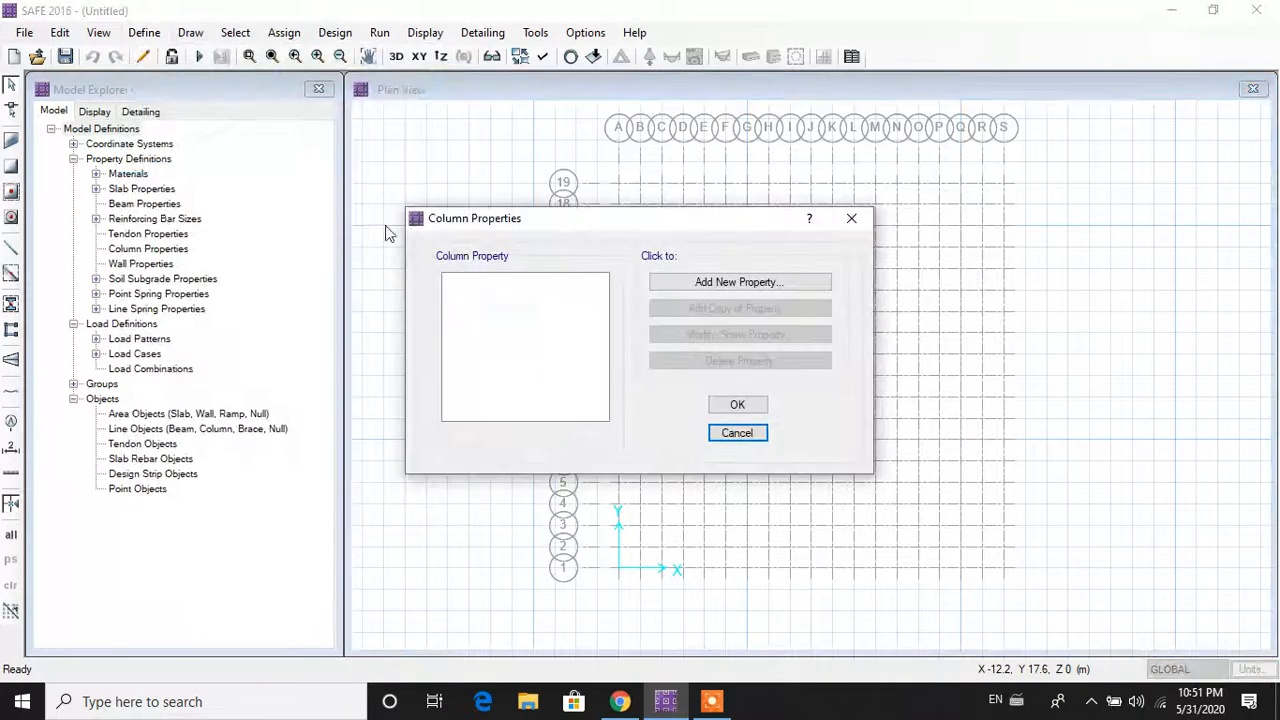
click(740, 284)
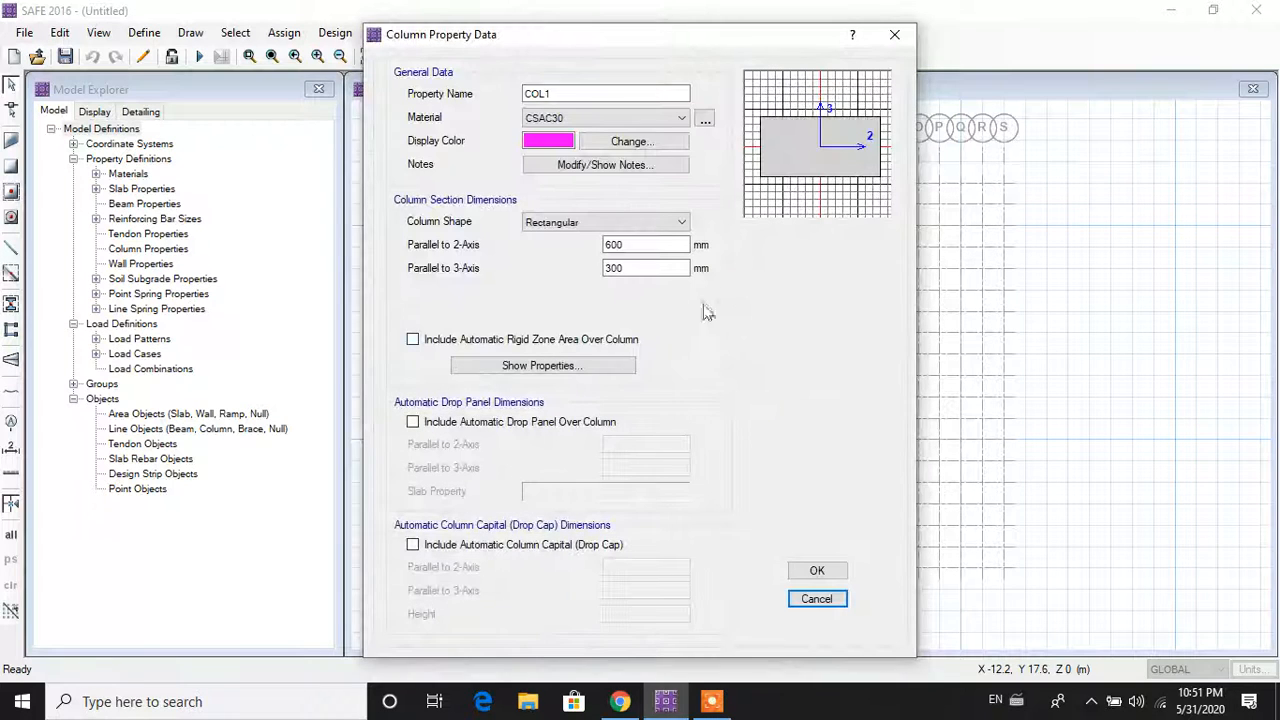
double_click(587, 93)
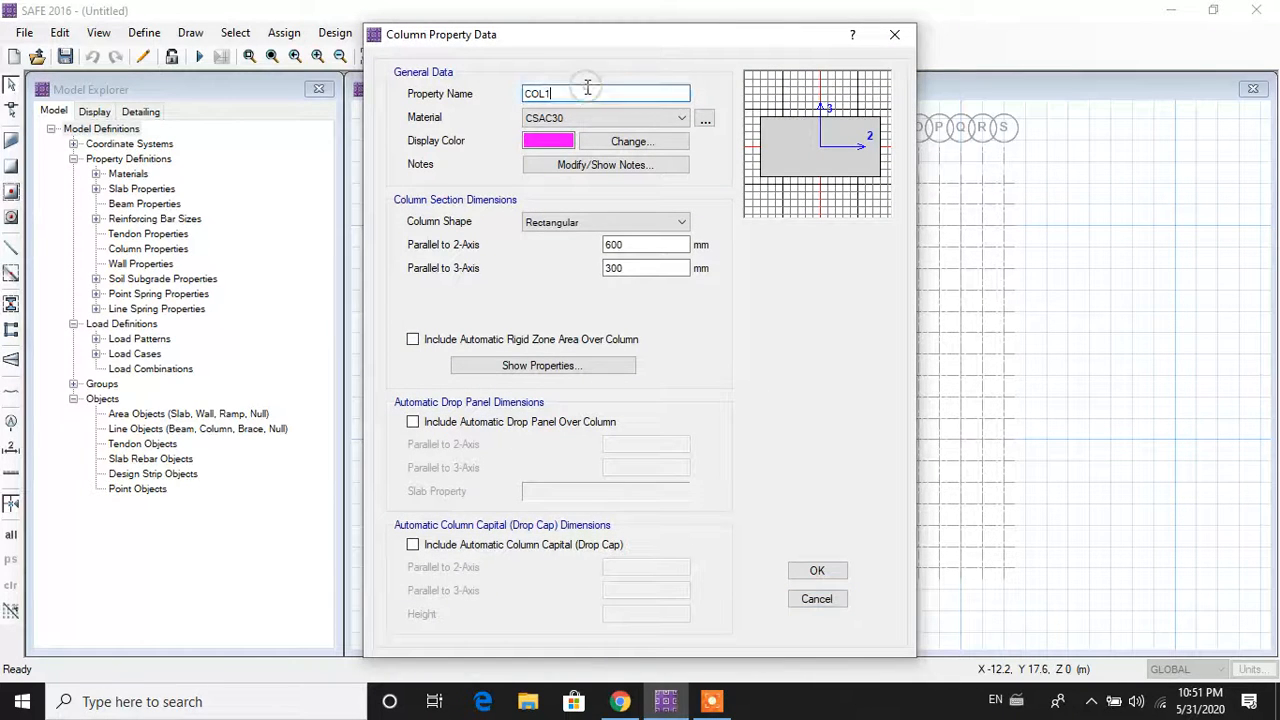
text(COL)
click(581, 117)
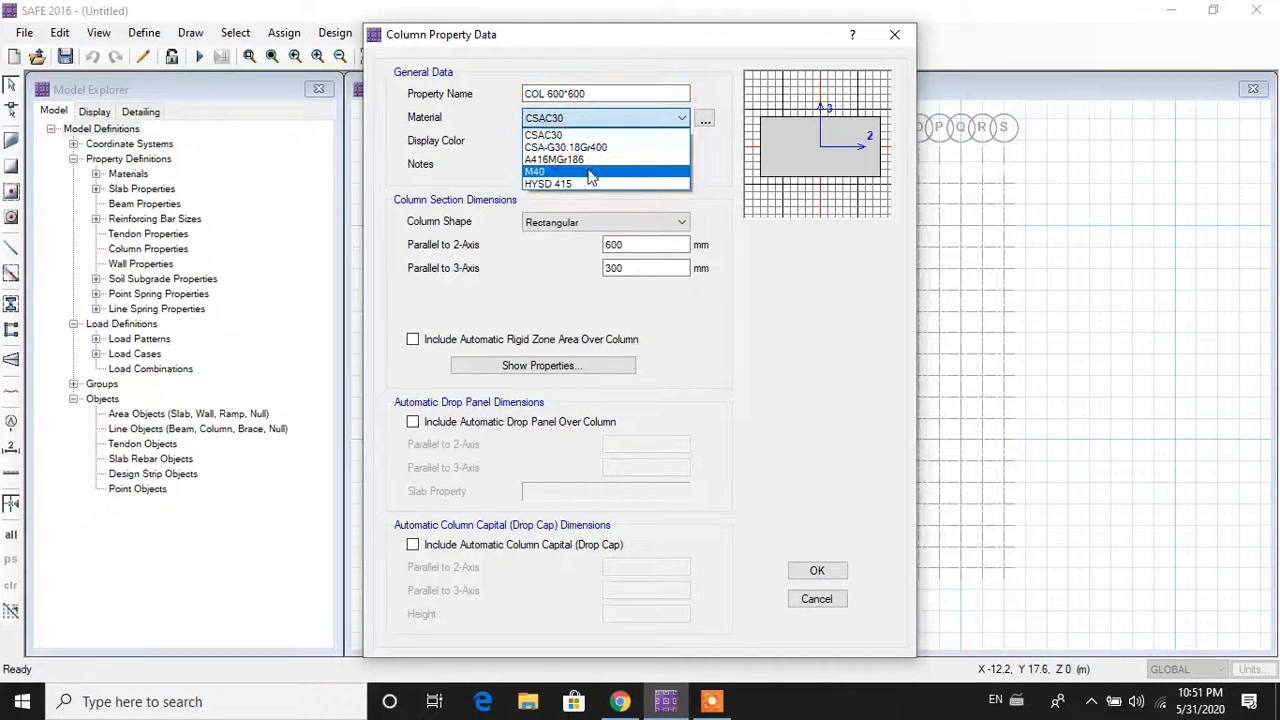
click(590, 172)
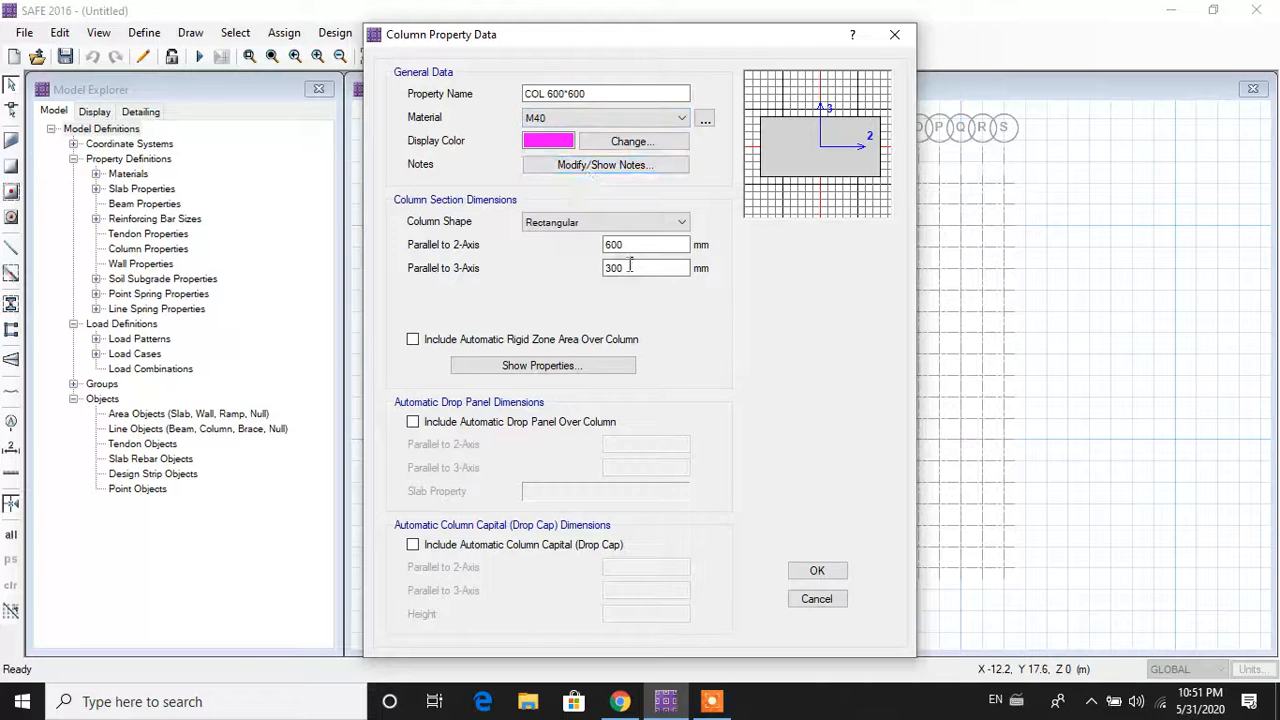
Step: Change the 3-axis dimension to 600 mm and confirm the column property
click(636, 250)
click(605, 274)
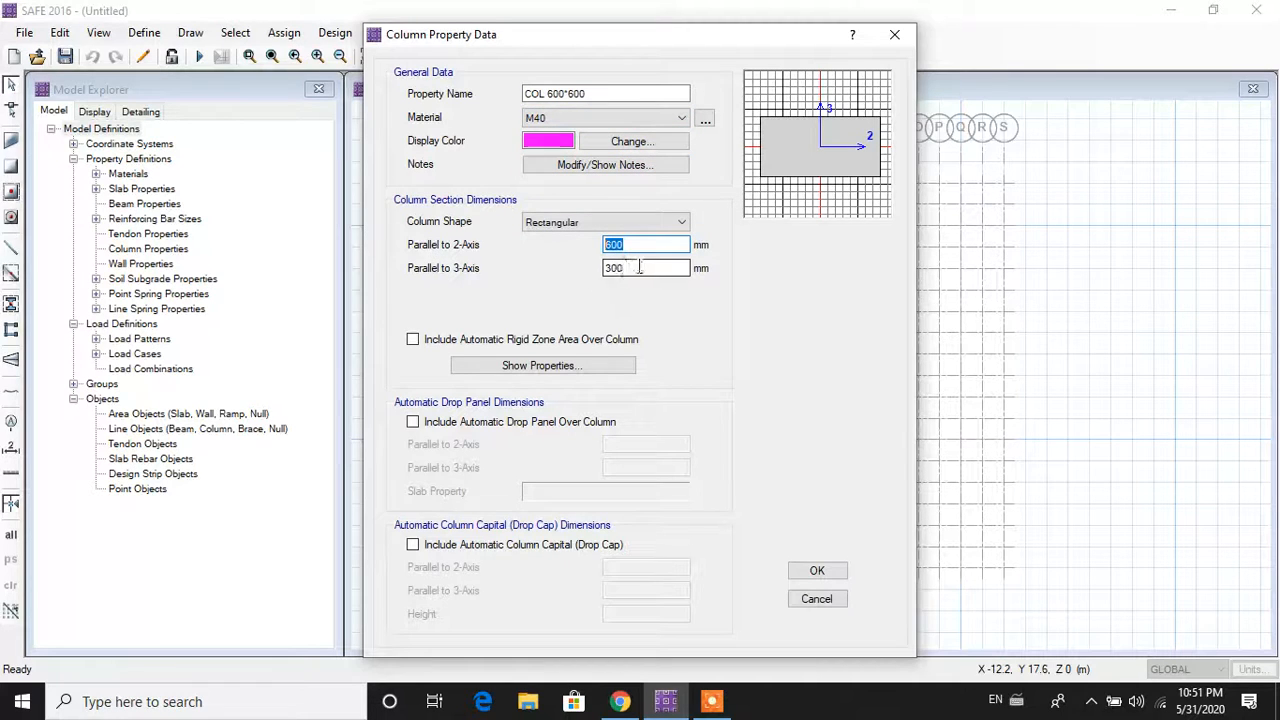
text(6)
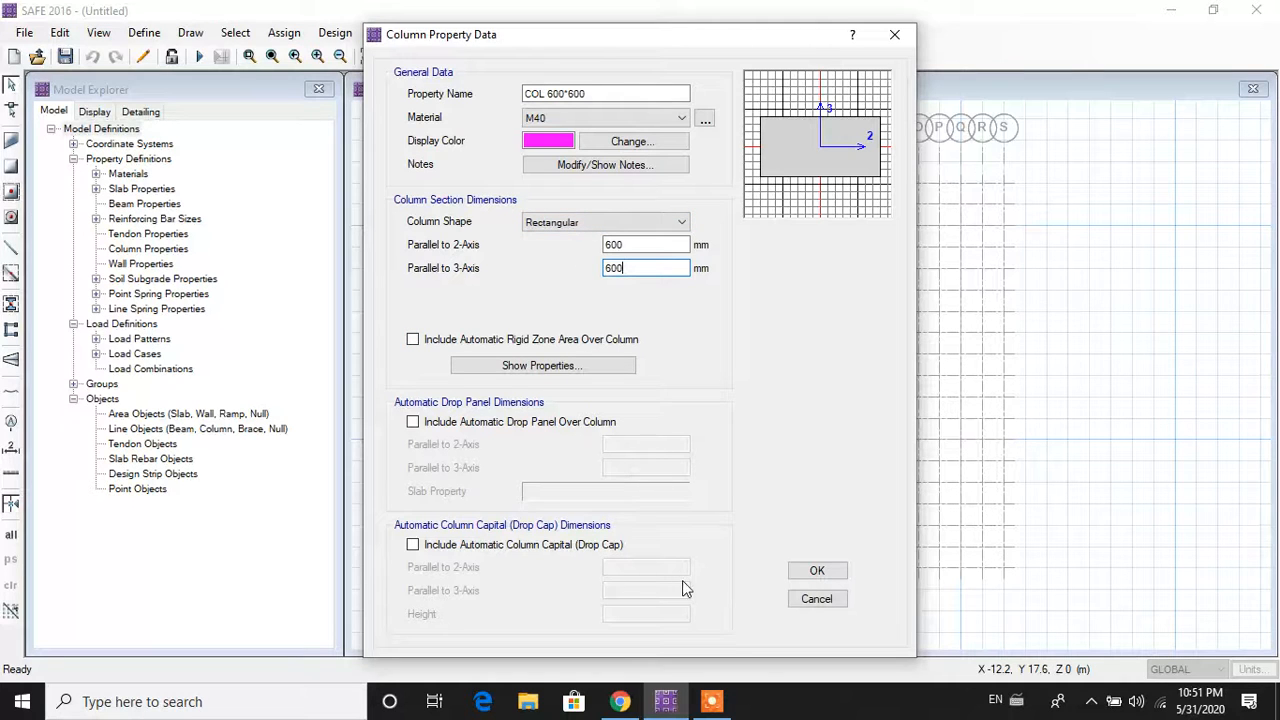
click(807, 573)
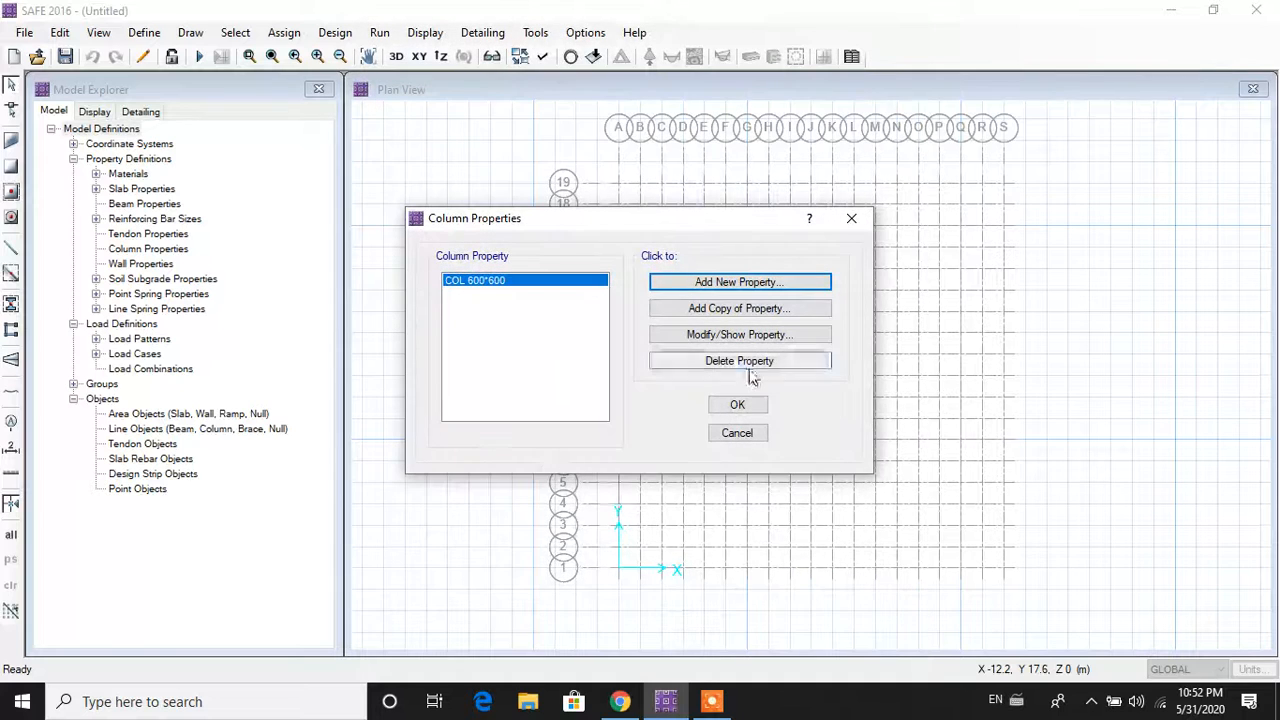
click(750, 404)
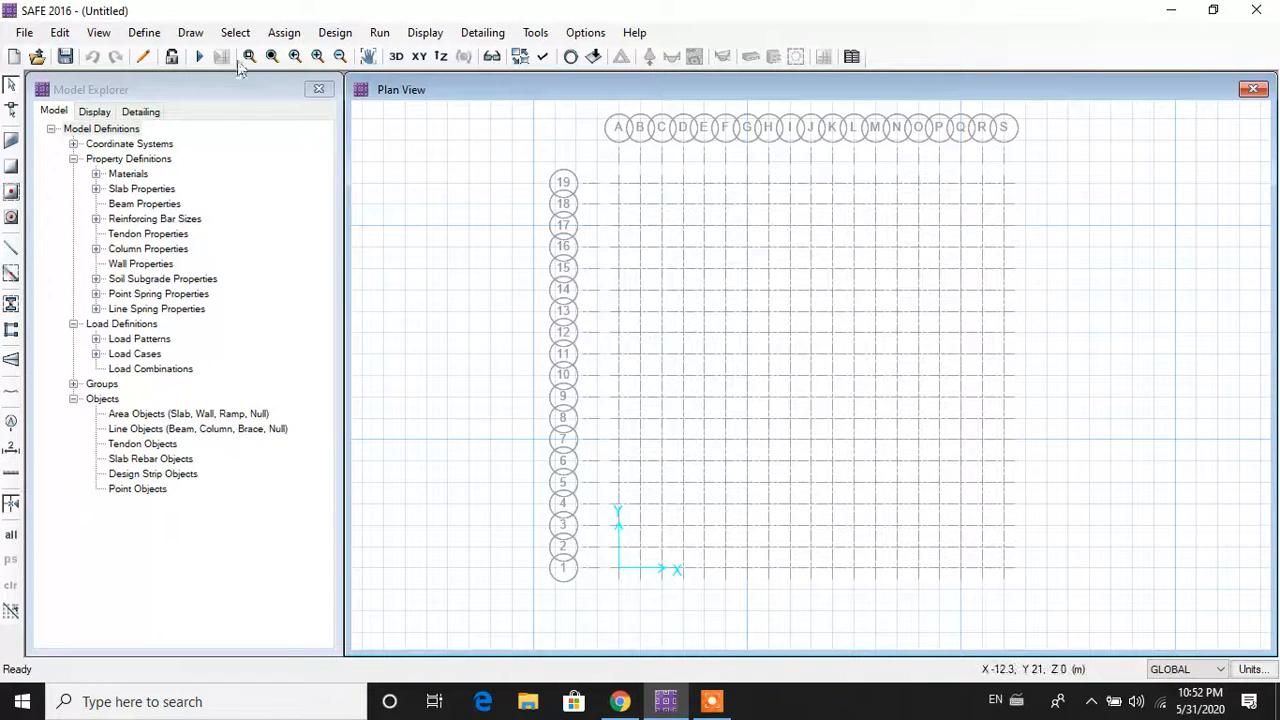
click(140, 31)
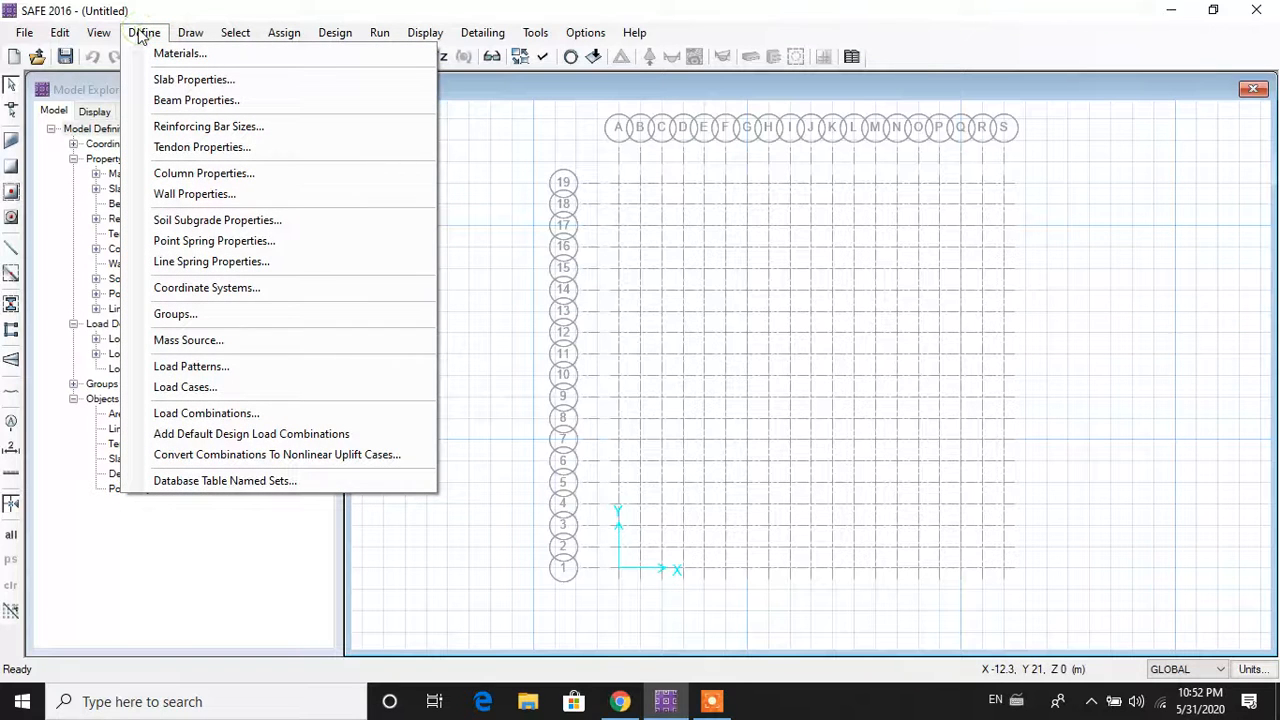
Step: Rename soil subgrade SOIL1 to SOIL with a 3E+04 kN/m3 compression-only modulus
click(250, 222)
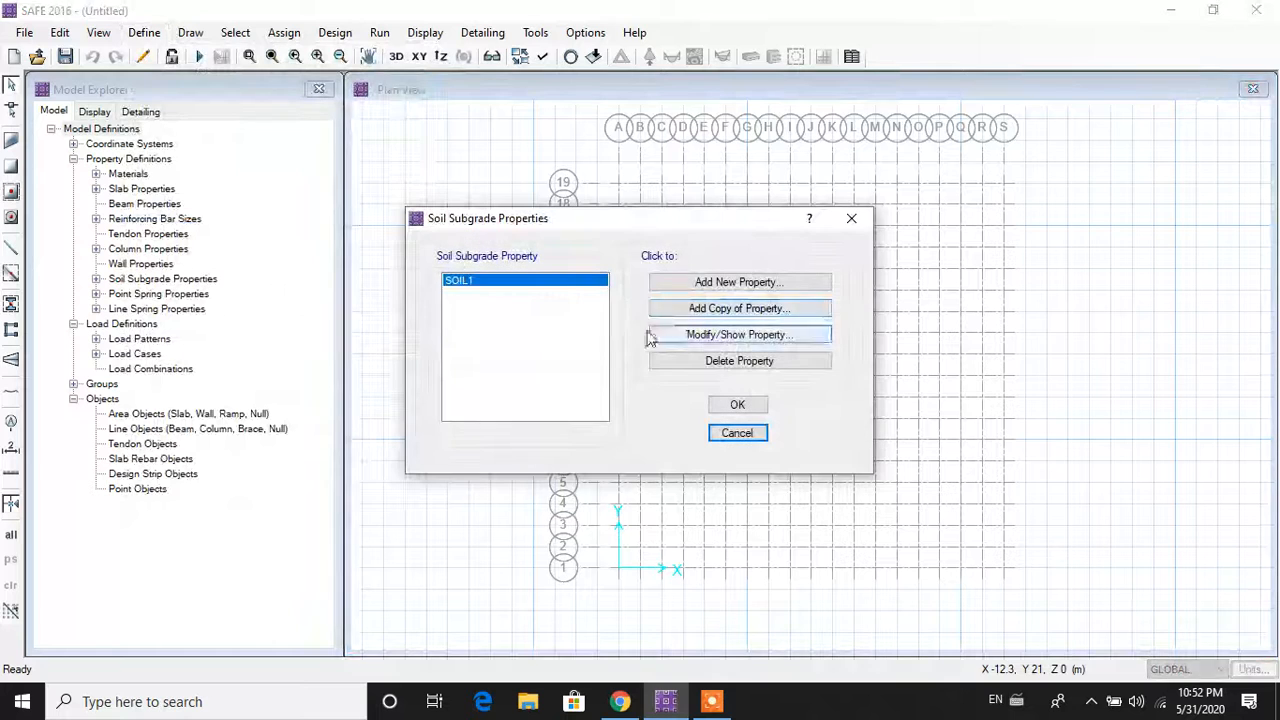
click(740, 342)
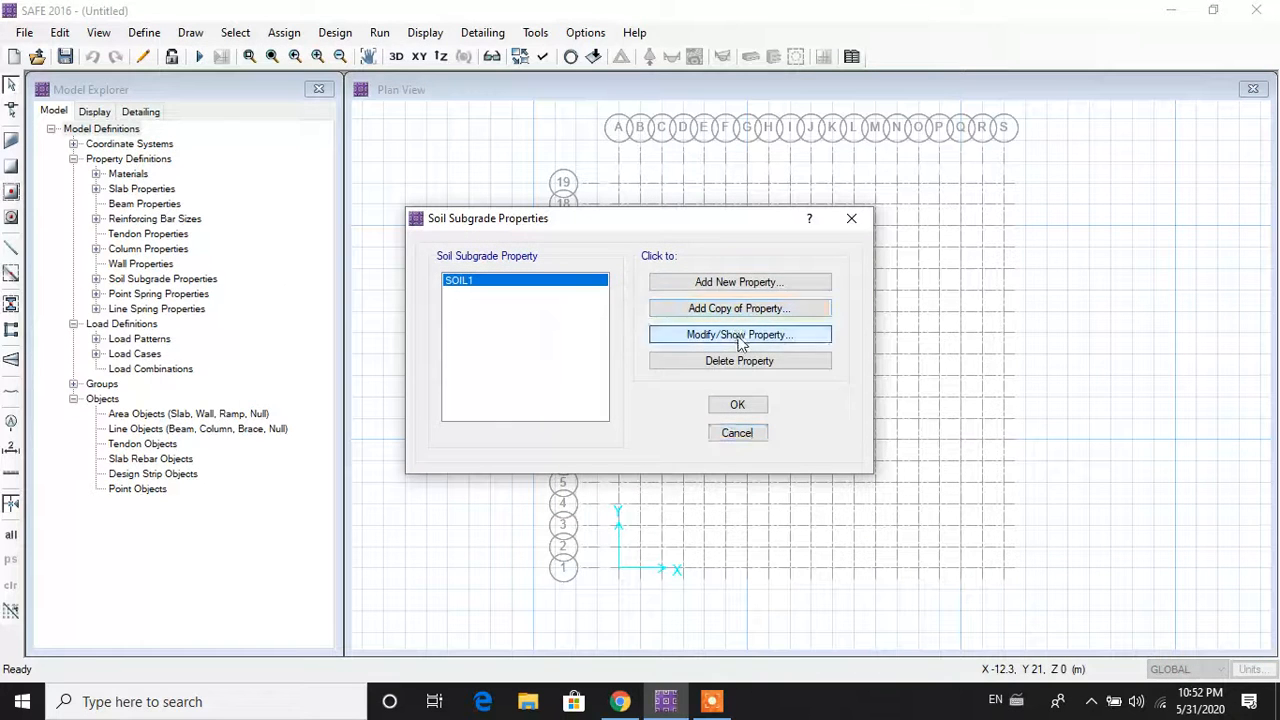
click(659, 169)
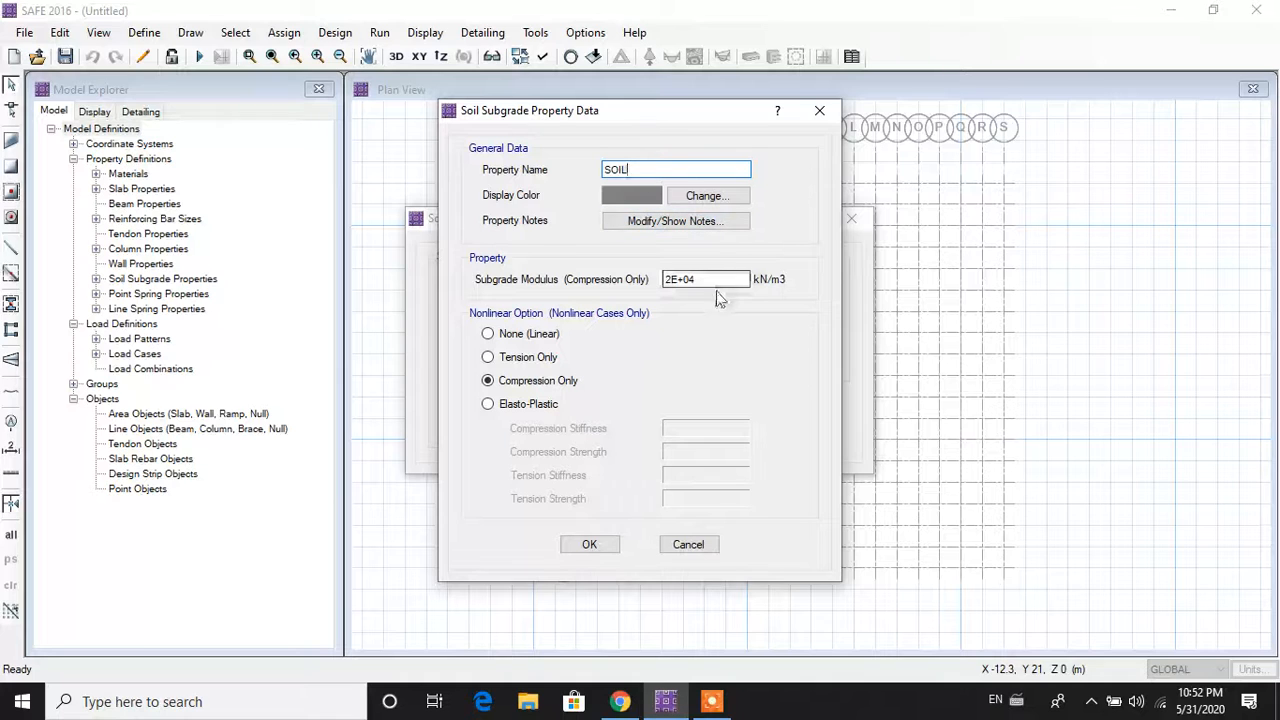
click(672, 284)
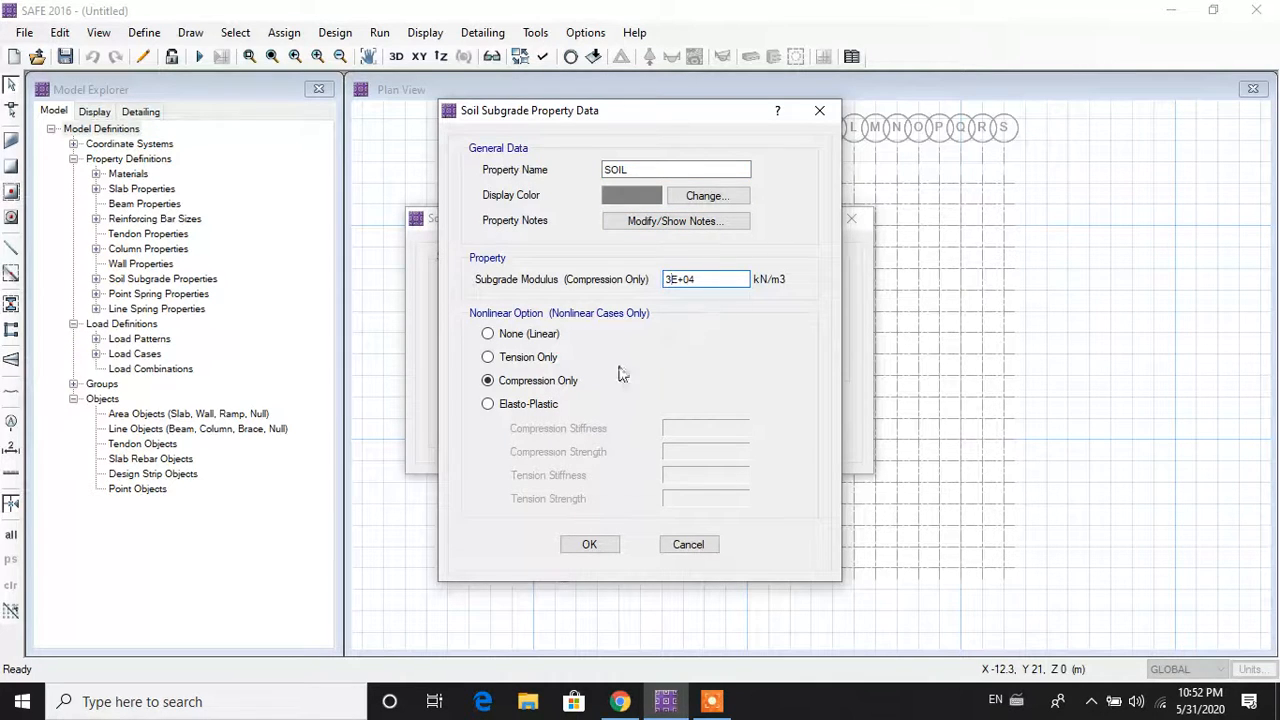
click(603, 548)
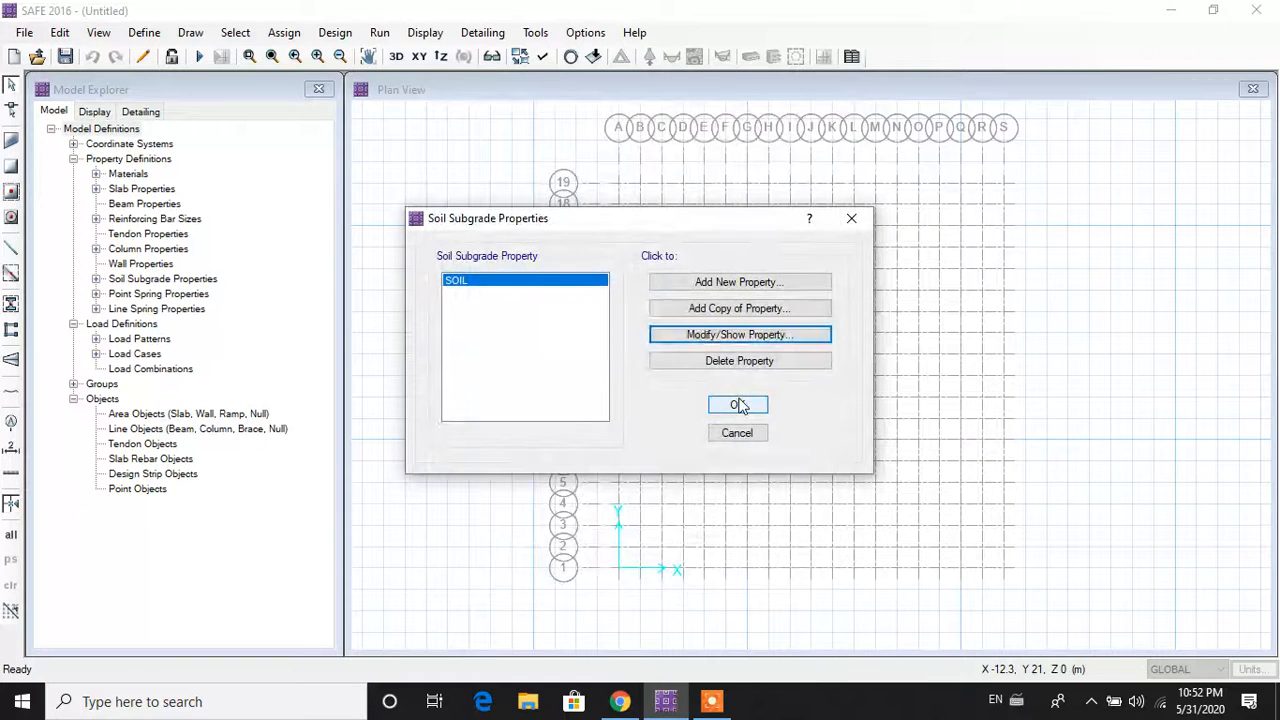
key(Return)
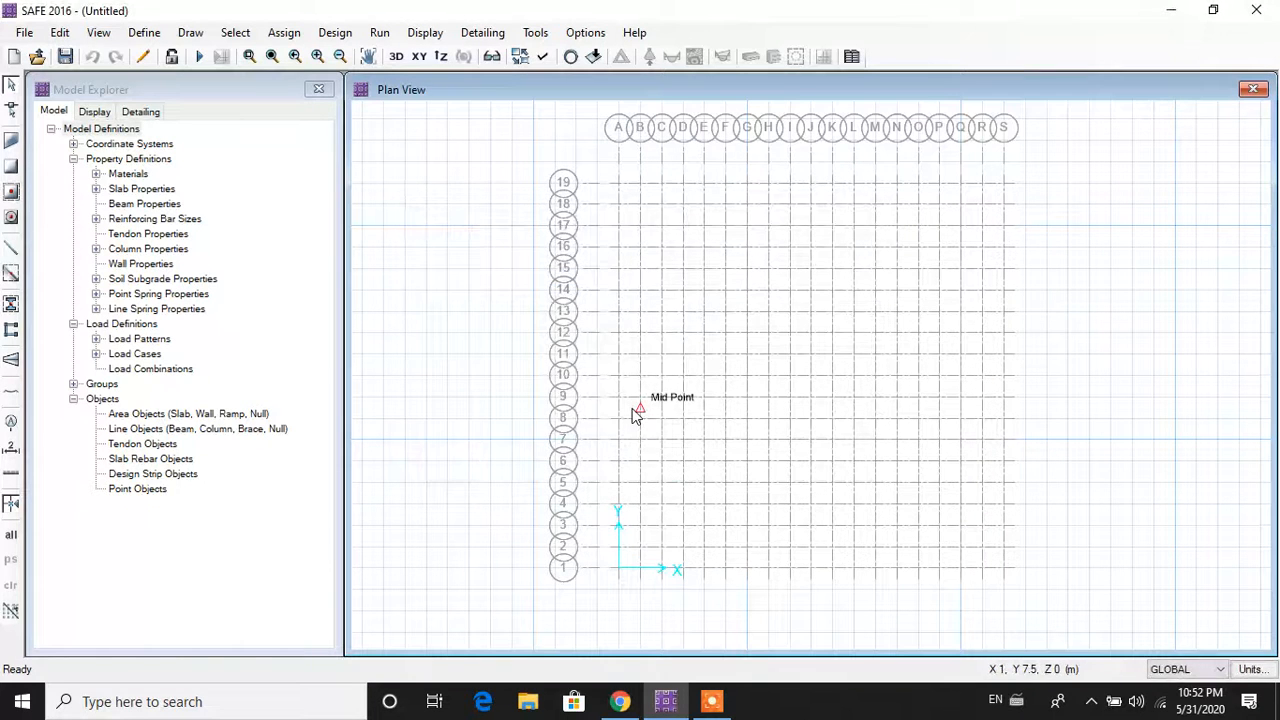
click(150, 34)
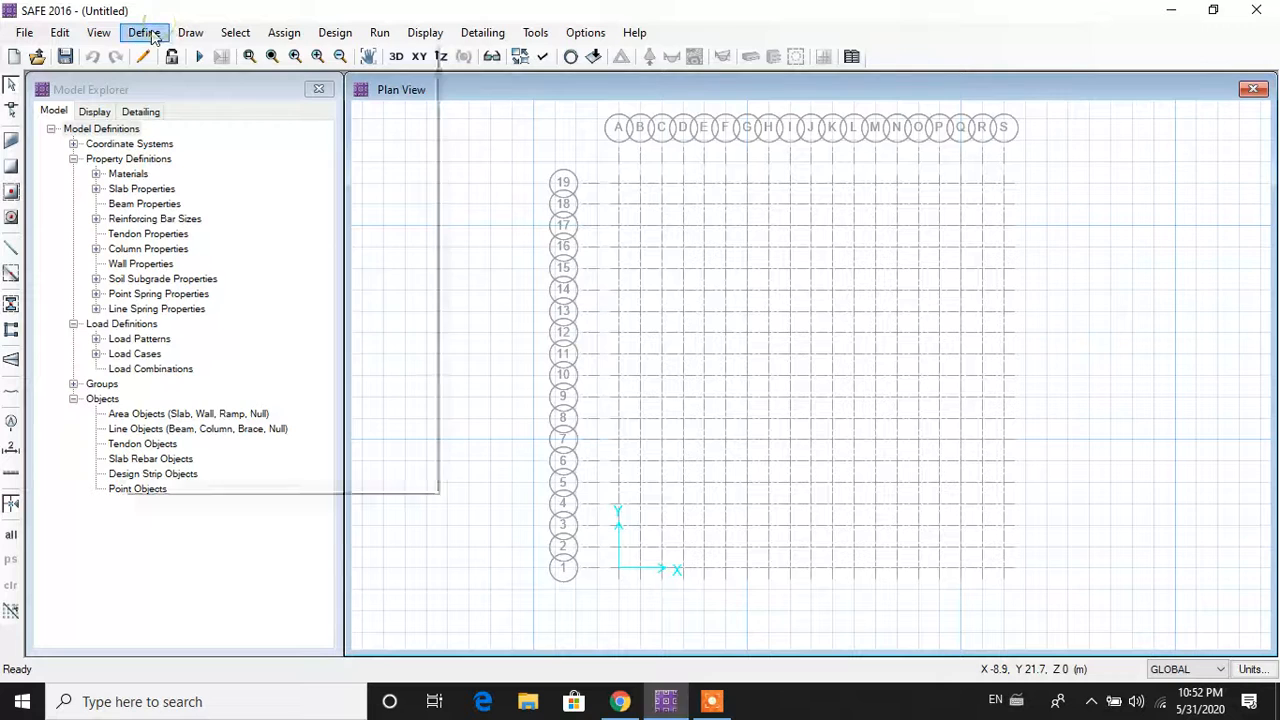
Step: Start a new Linear Add load combination with DEAD at scale factor 1.5
click(236, 420)
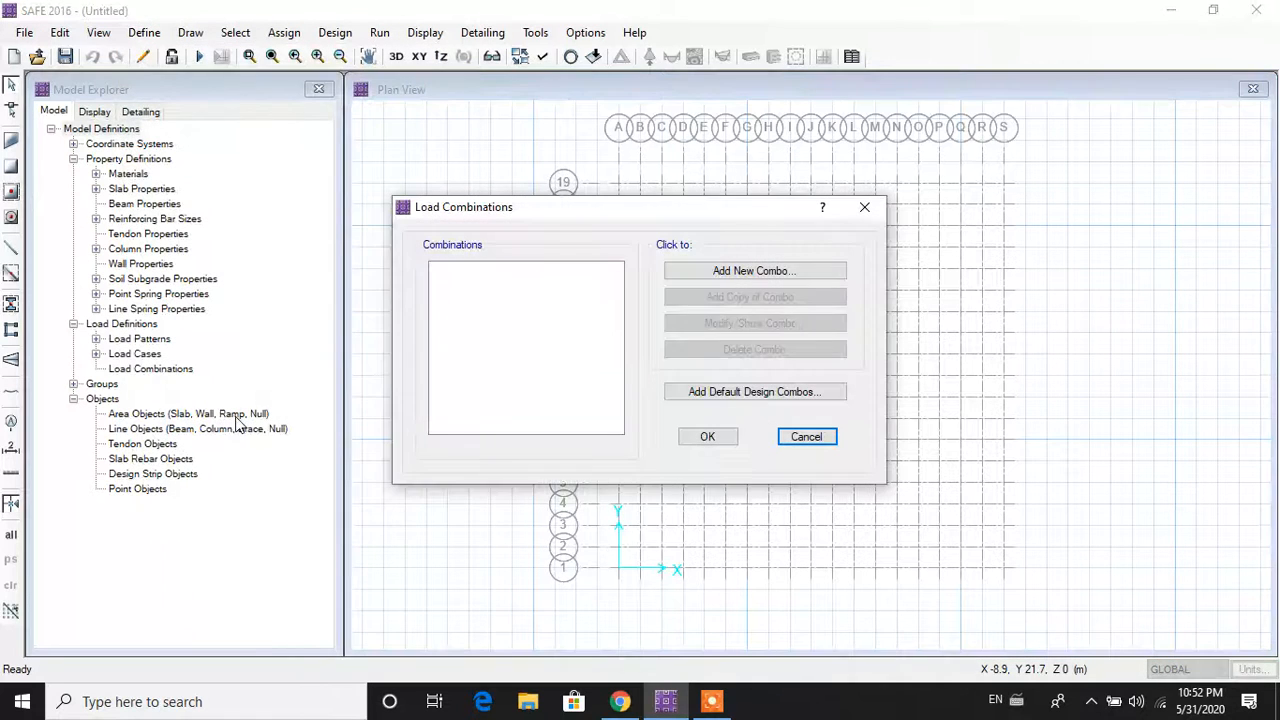
click(745, 271)
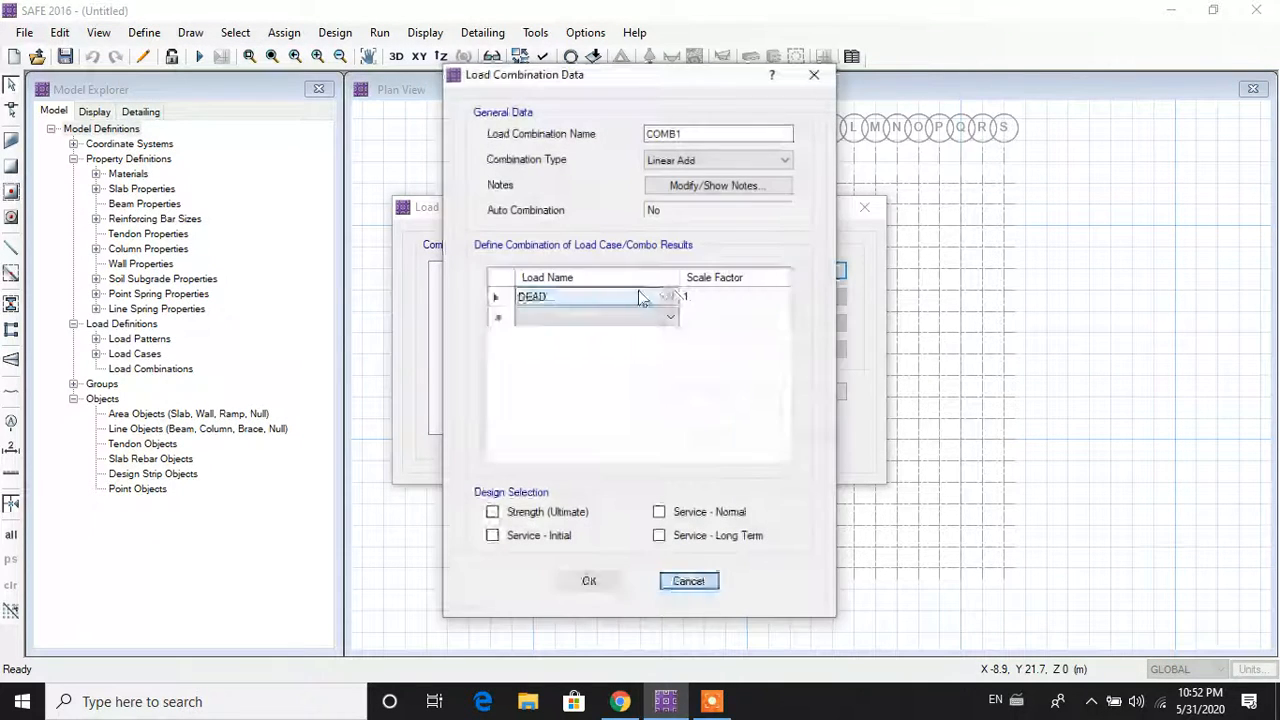
click(714, 162)
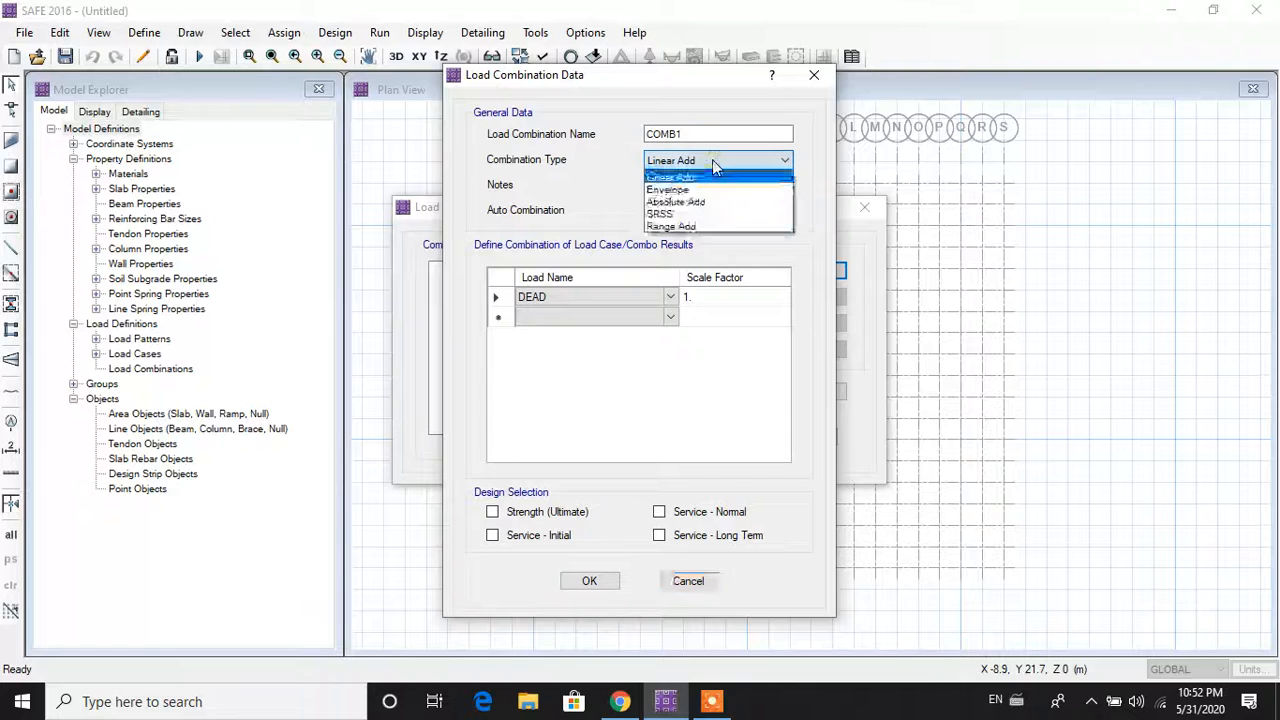
click(712, 159)
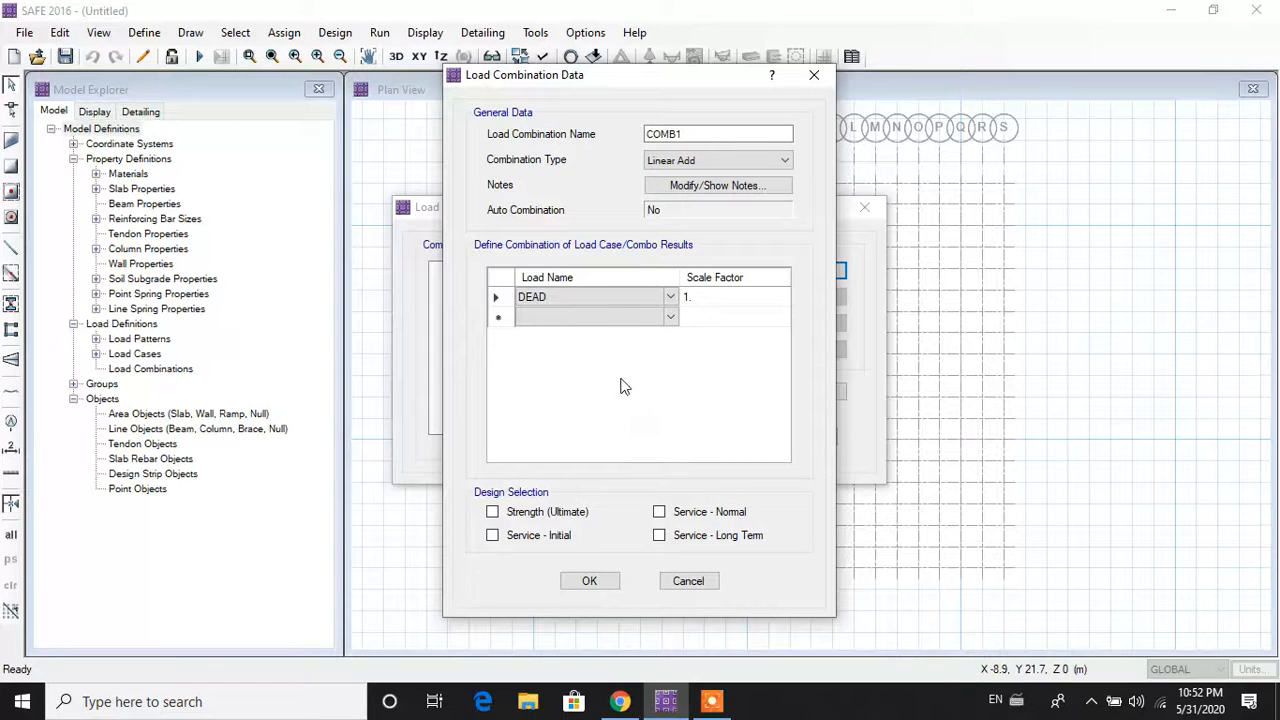
click(725, 300)
click(724, 300)
Step: Add LIVE at factor 1.5, mark COMB1 for Strength (Ultimate) design and confirm it
click(662, 318)
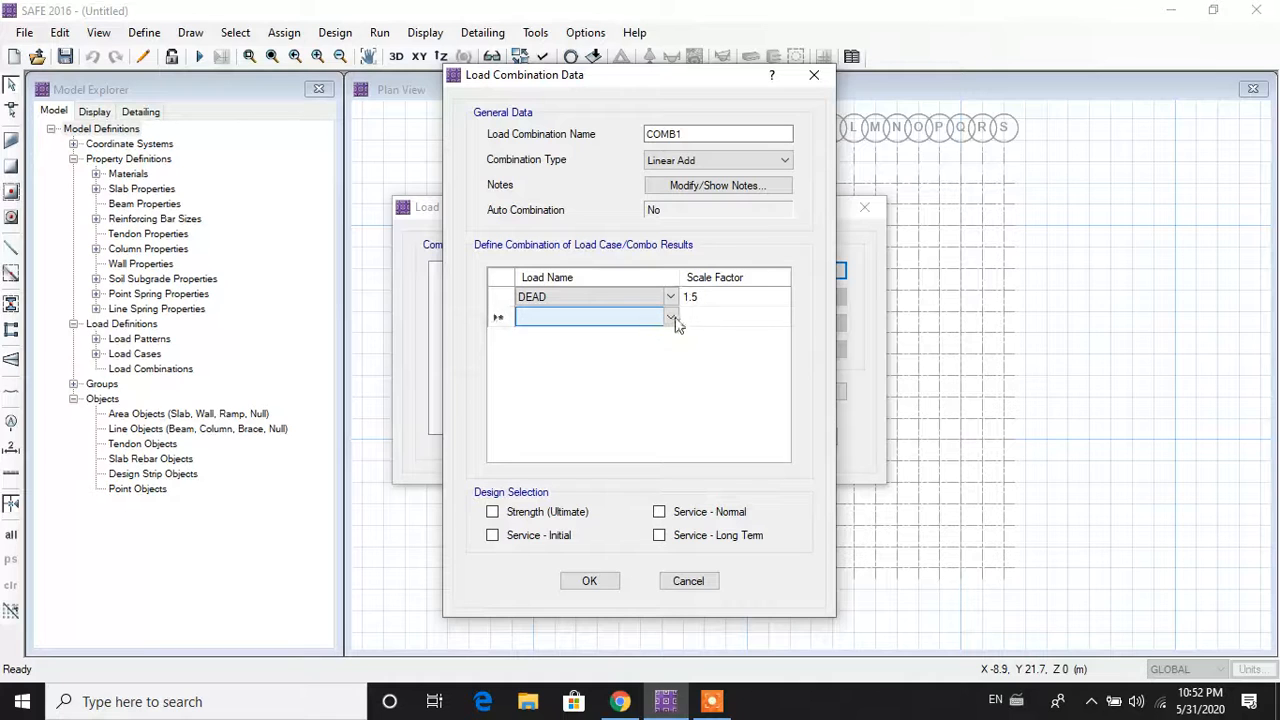
click(671, 317)
click(655, 347)
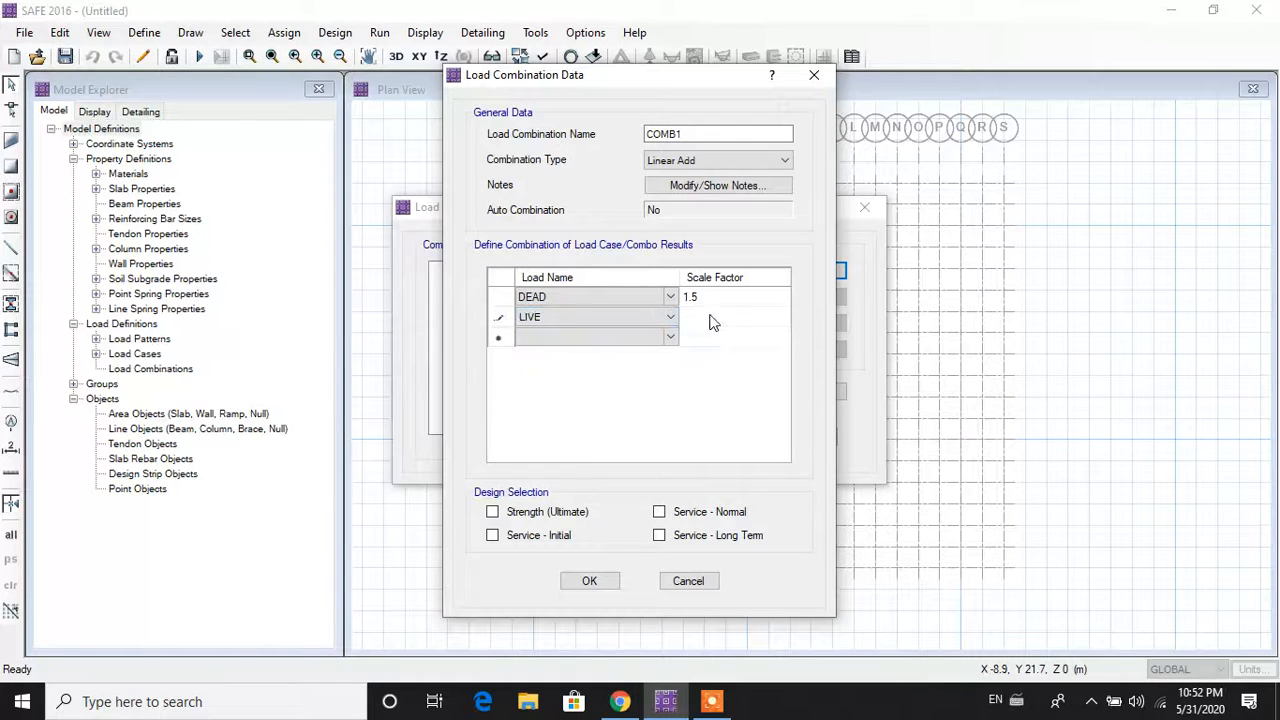
click(711, 320)
click(711, 316)
click(493, 512)
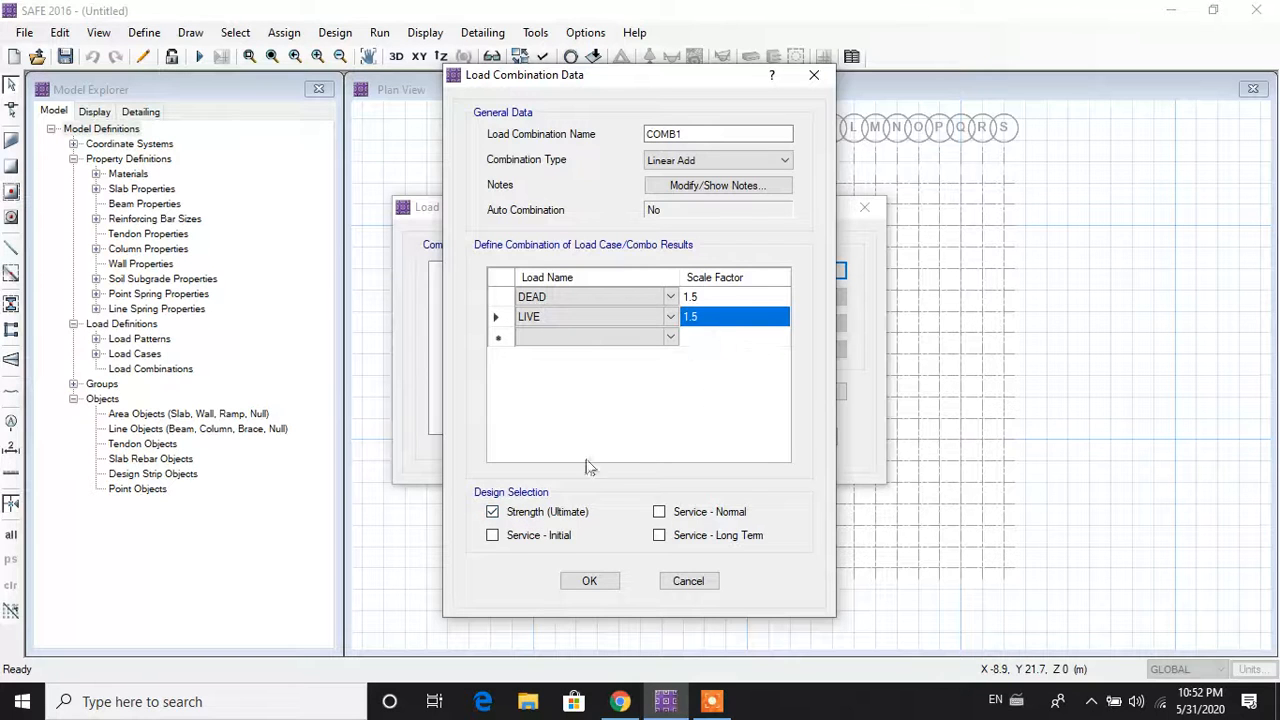
click(590, 582)
click(757, 272)
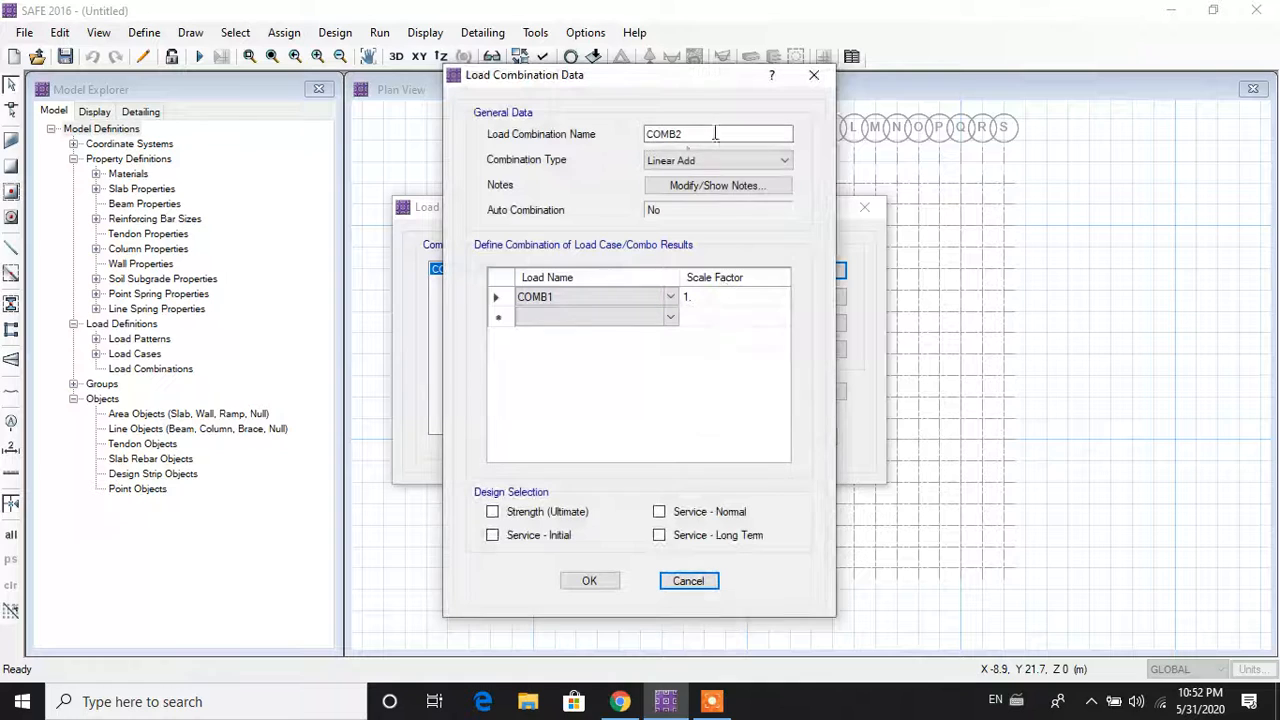
Step: In COMB2, set the first row to DEAD at scale factor 1
click(676, 137)
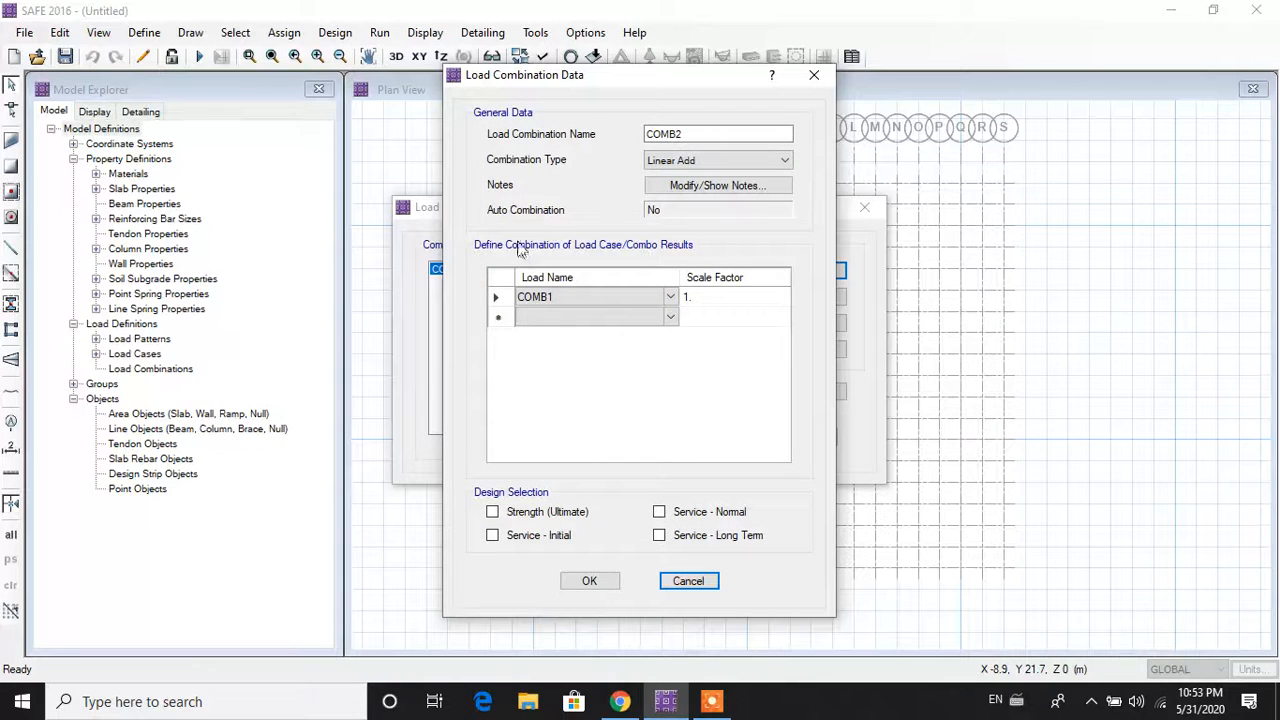
click(586, 299)
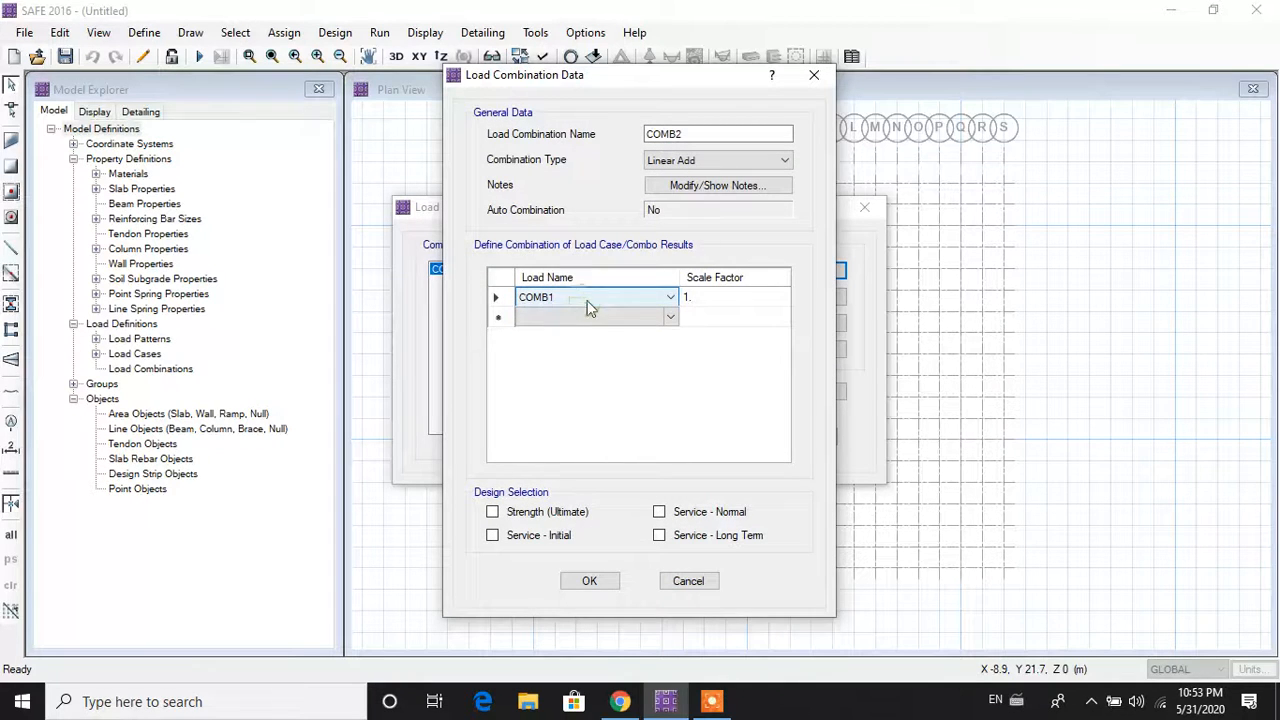
click(724, 303)
click(720, 303)
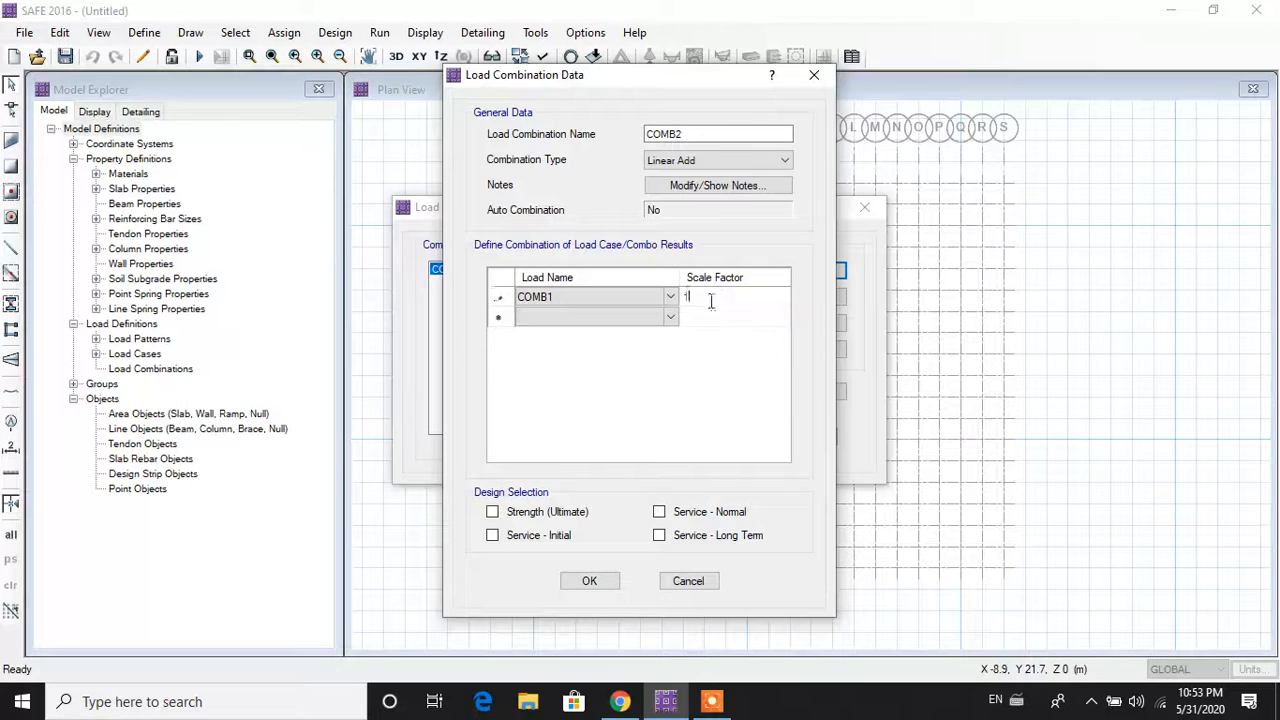
click(655, 318)
click(676, 298)
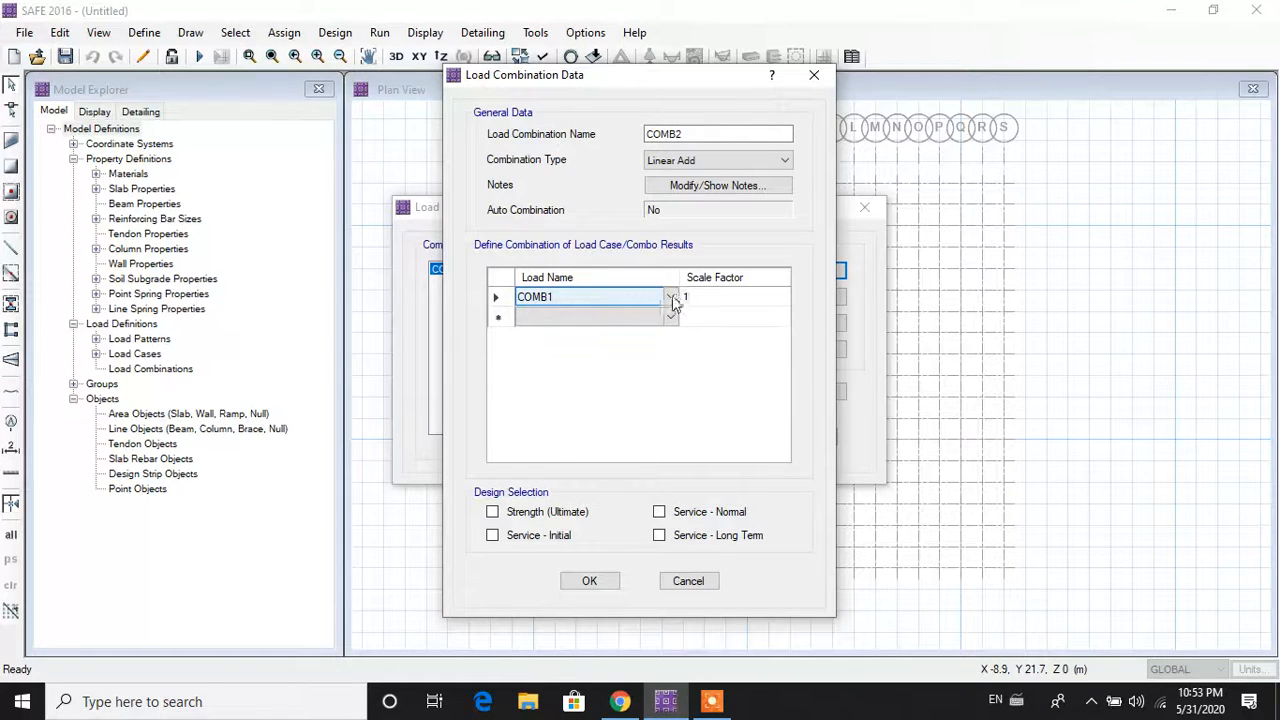
click(671, 298)
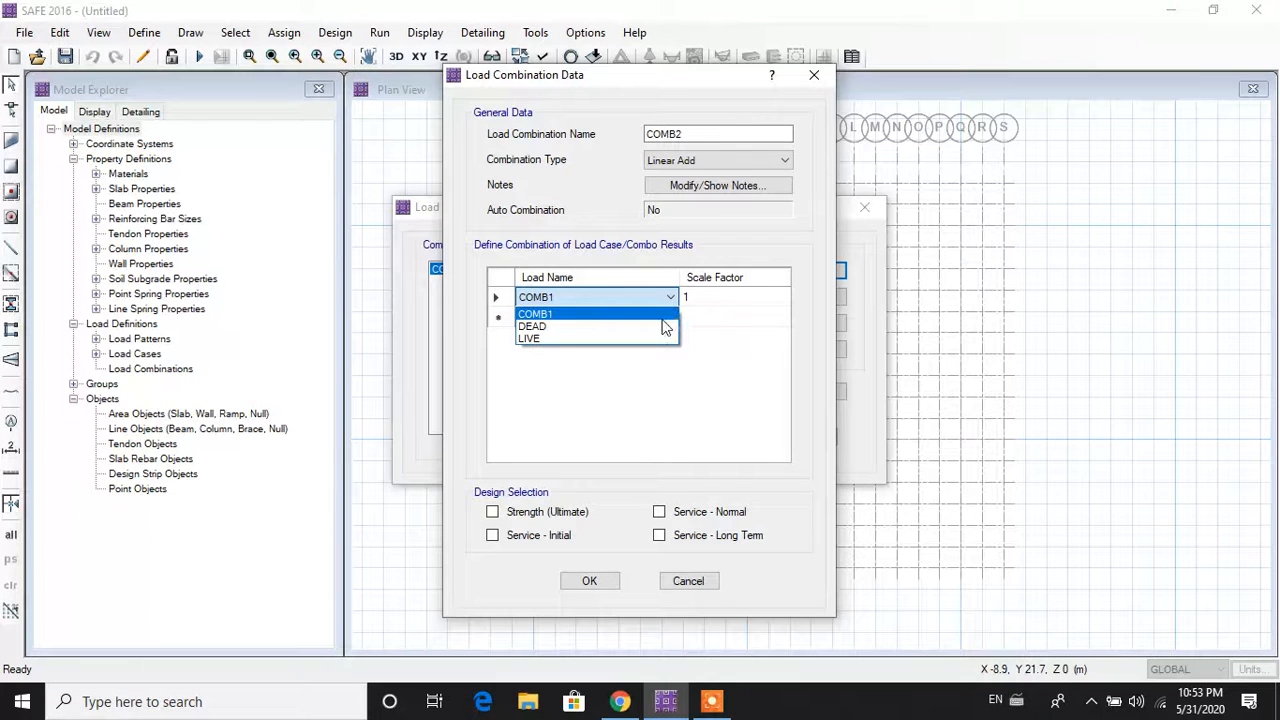
click(655, 327)
Step: Add LIVE at factor 1, tick Service - Normal and Service - Long Term, and confirm
click(672, 317)
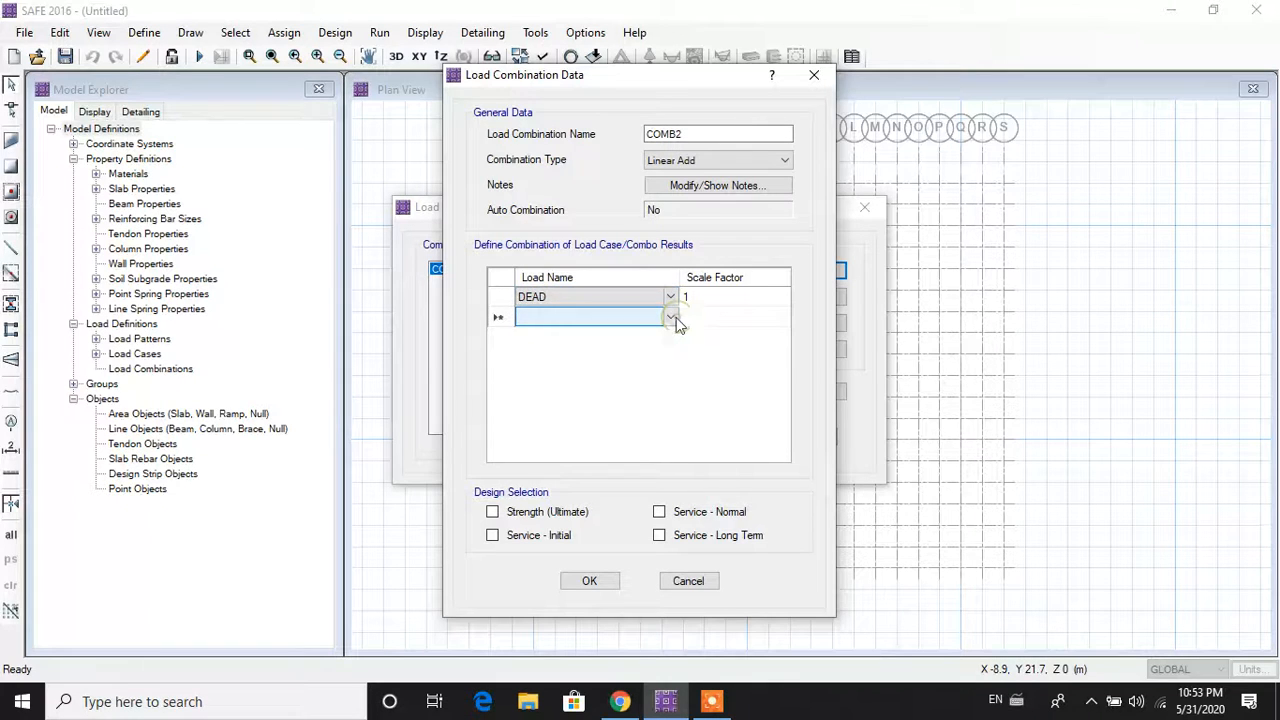
click(675, 319)
click(663, 355)
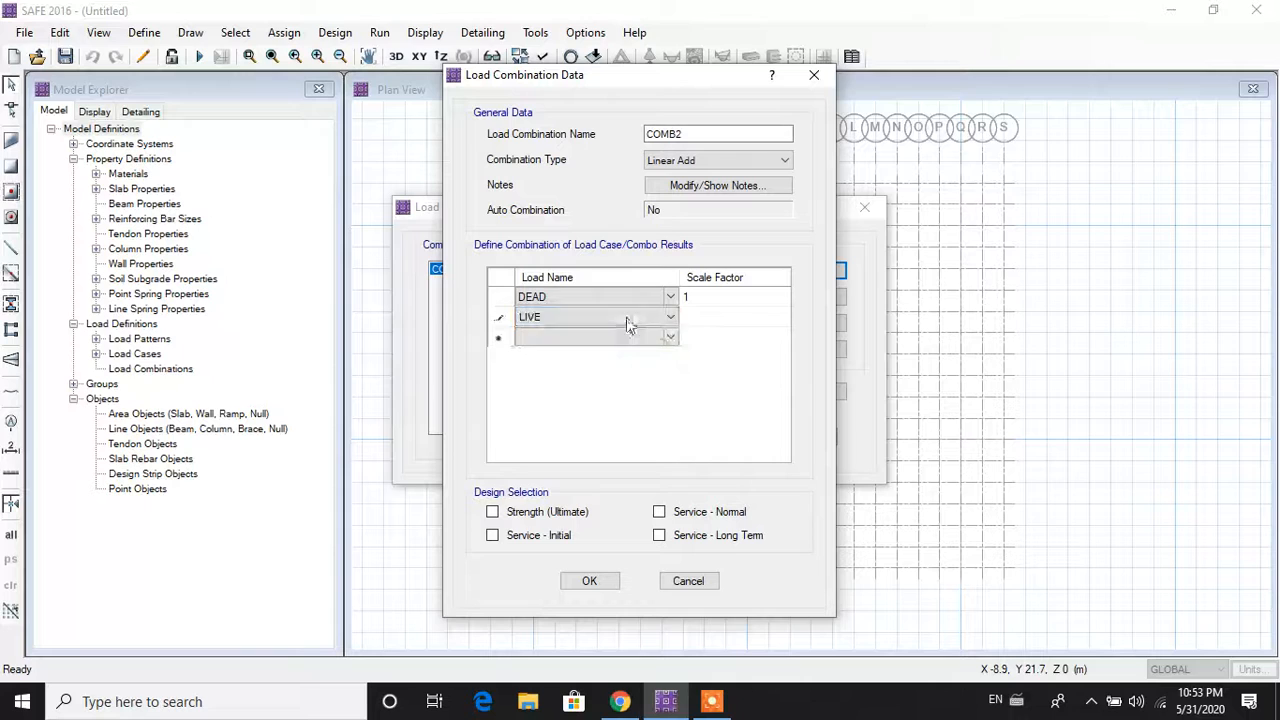
click(743, 326)
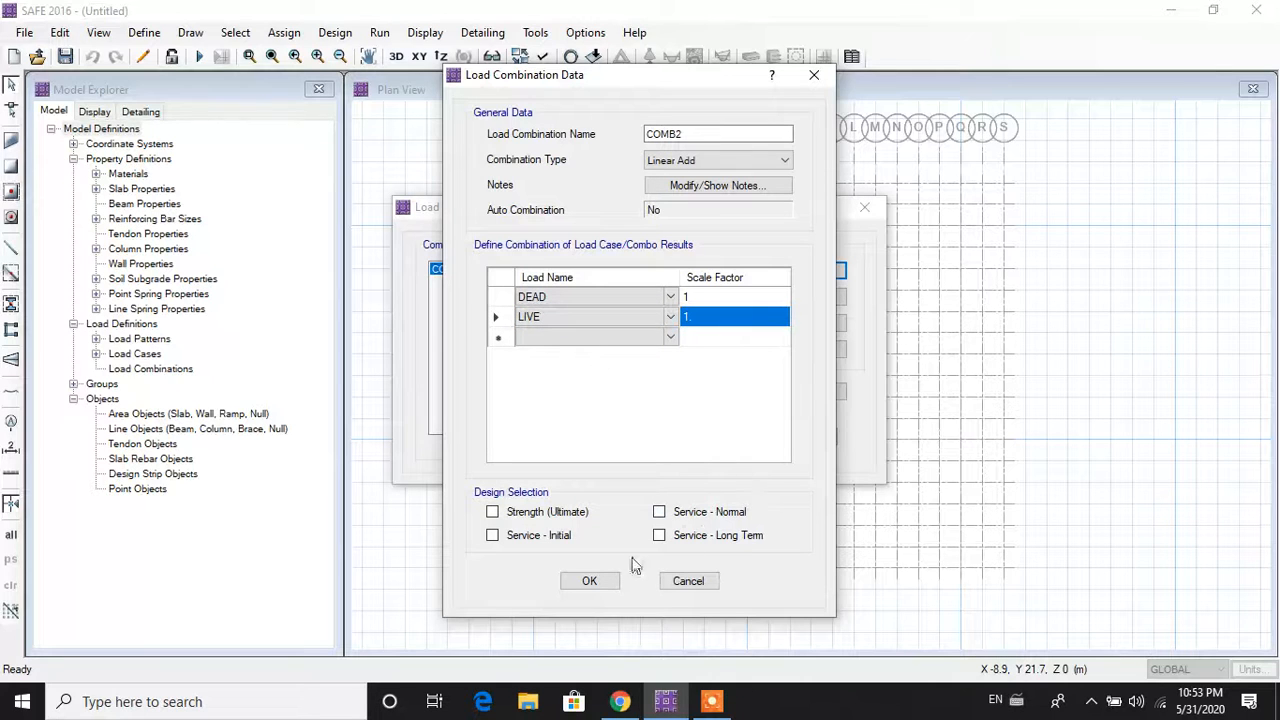
click(667, 513)
click(701, 540)
click(589, 581)
click(708, 435)
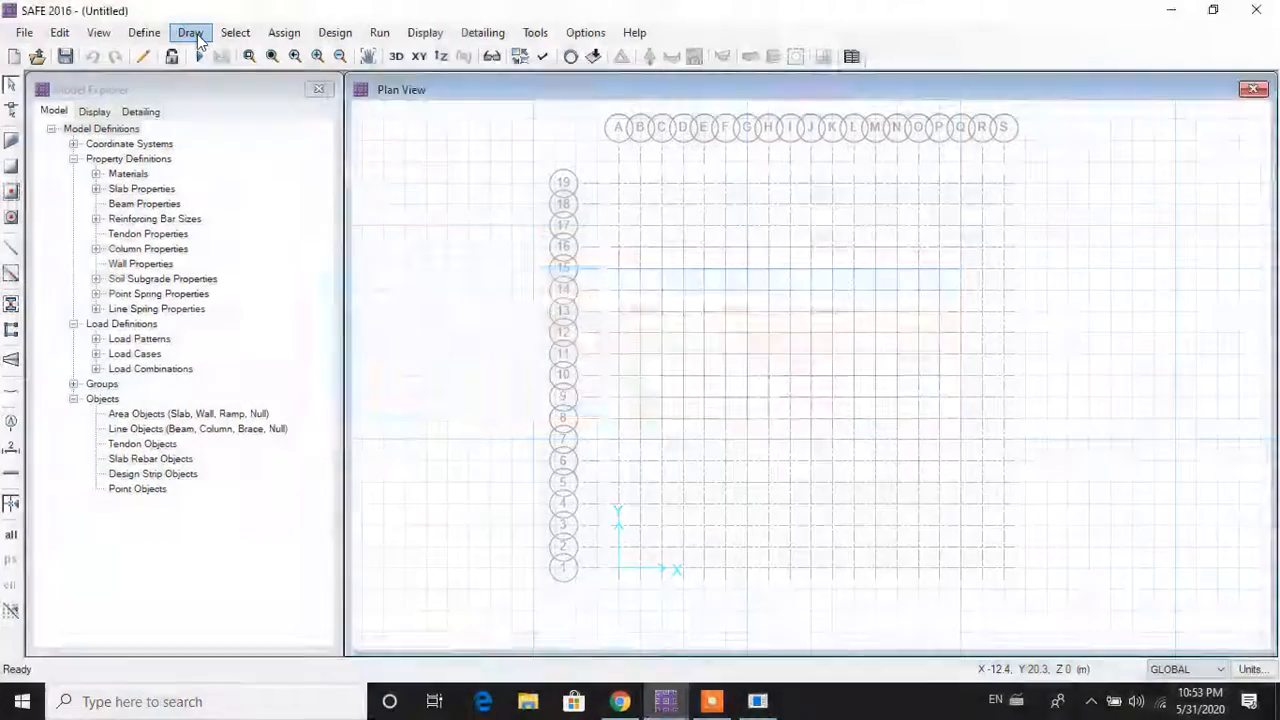
click(190, 33)
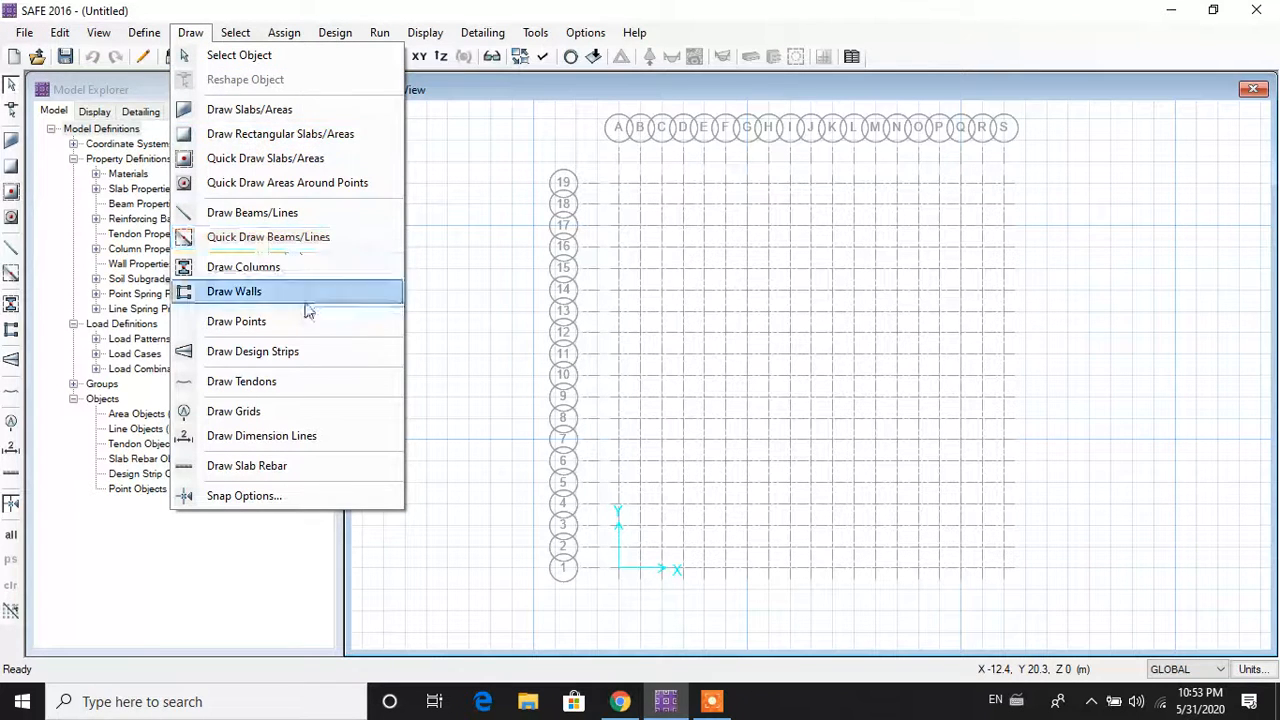
Step: Start drawing a slab area with the Mat Footing property
click(268, 110)
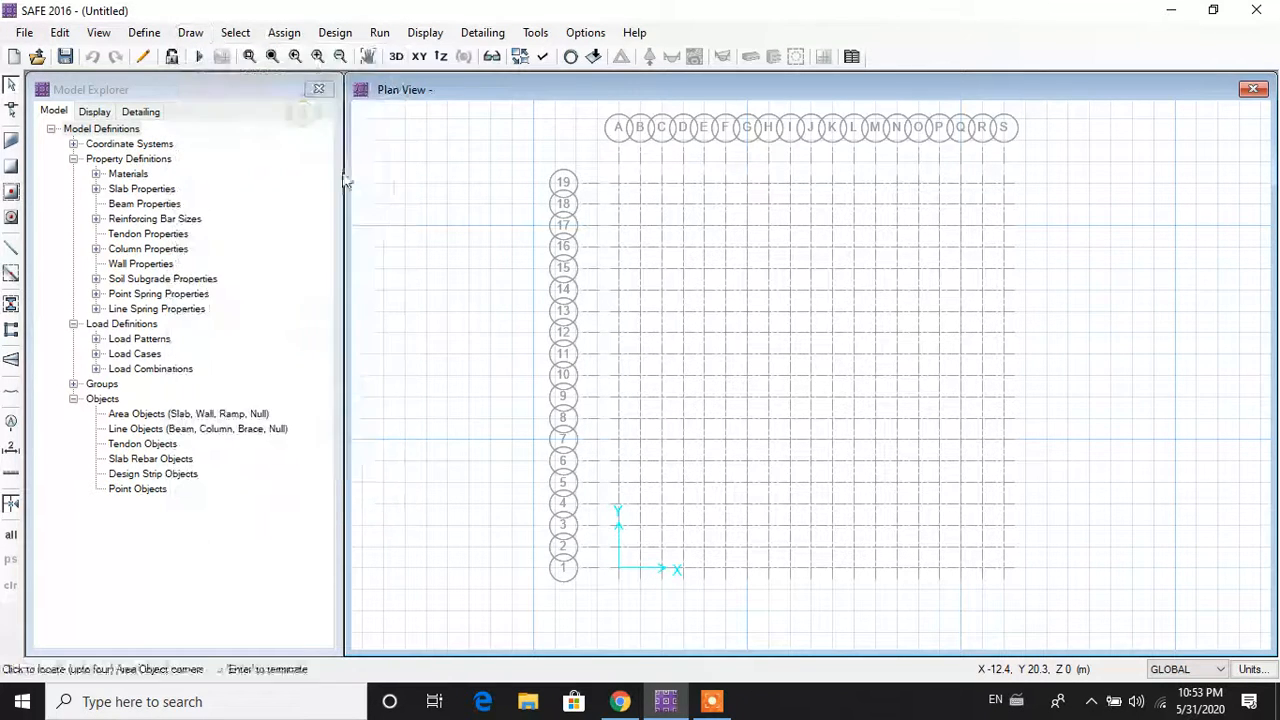
click(1200, 162)
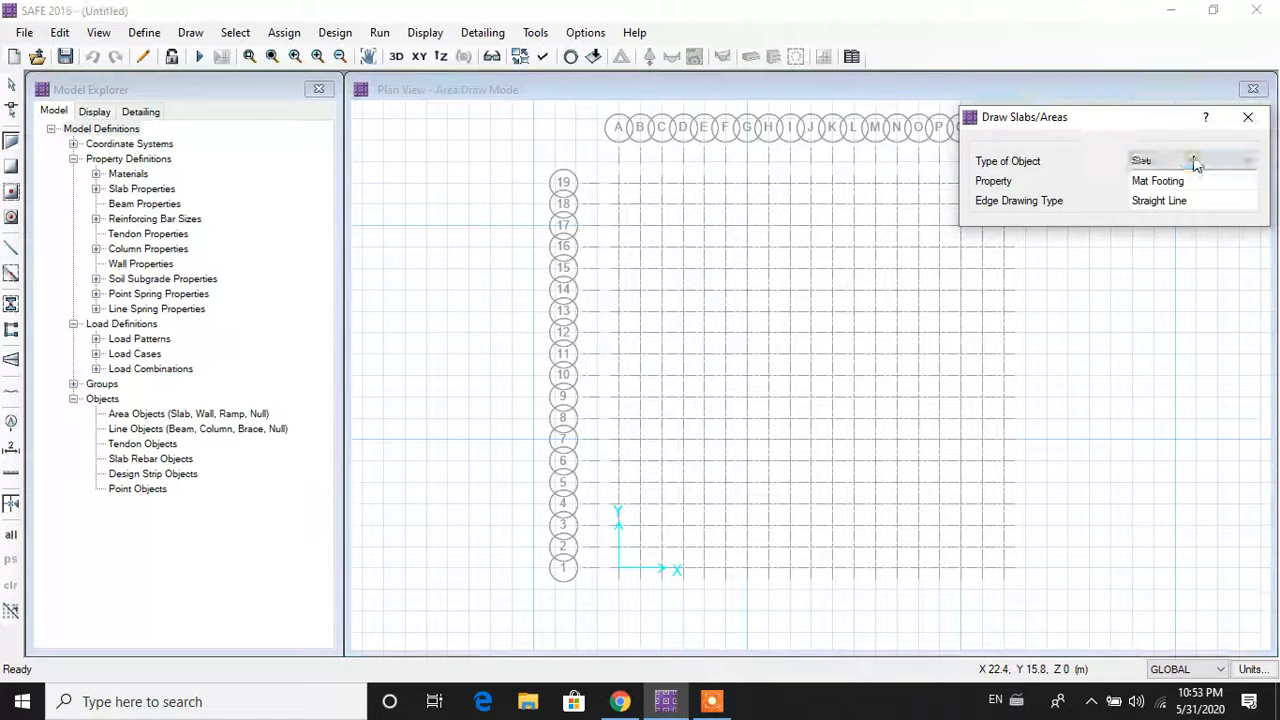
click(1211, 163)
click(1206, 176)
click(1206, 181)
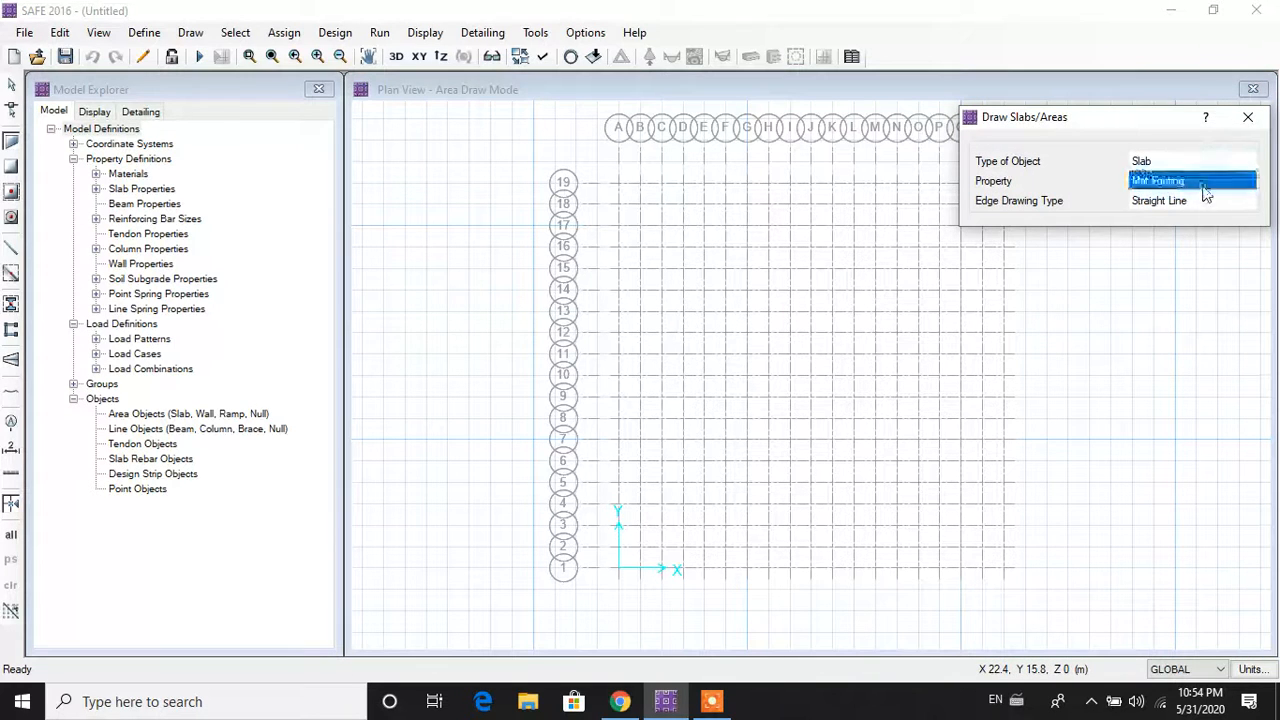
click(1206, 183)
click(1204, 195)
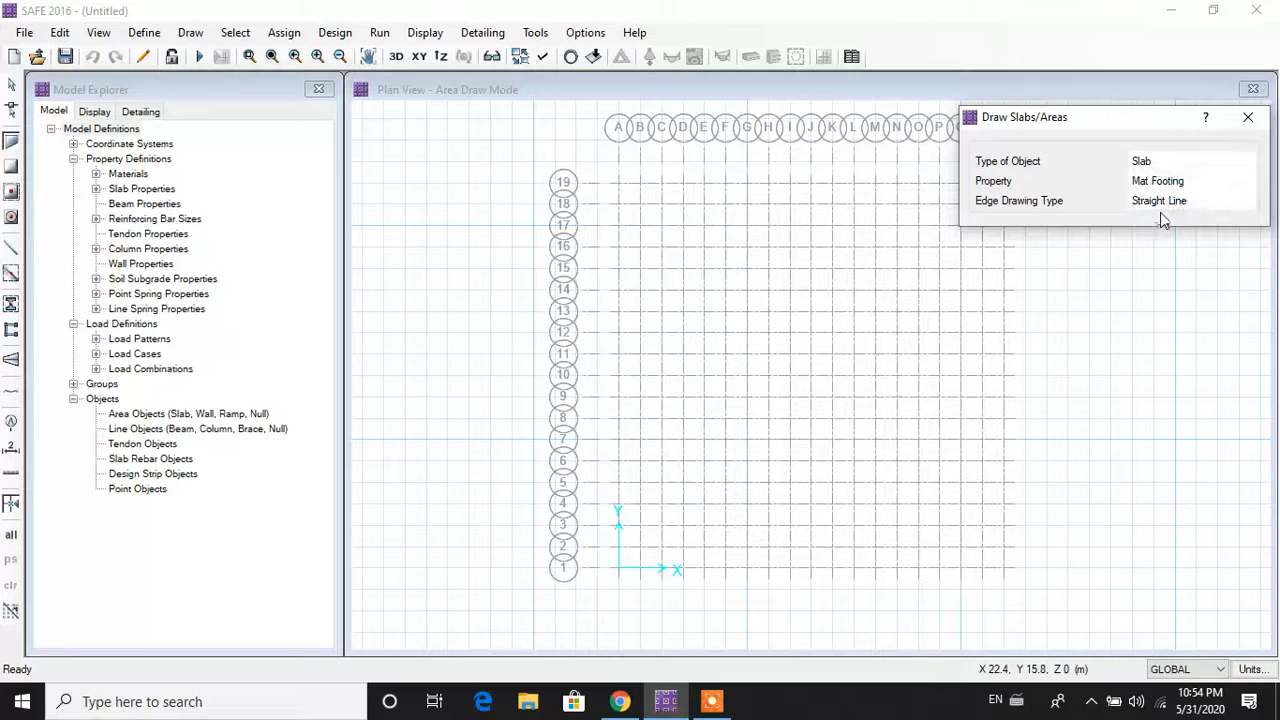
drag(1110, 130, 1180, 50)
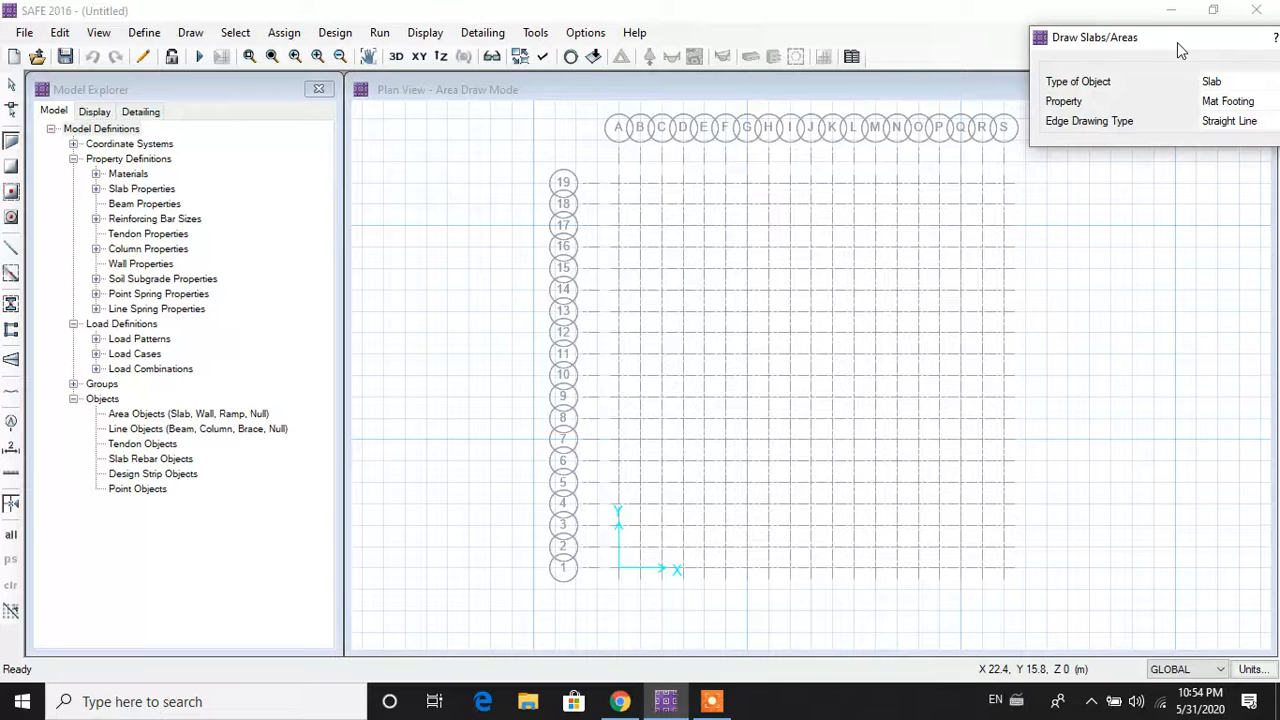
Step: Trace the slab outline through grid points A19, S19, S1, A1 and back to A19
click(620, 187)
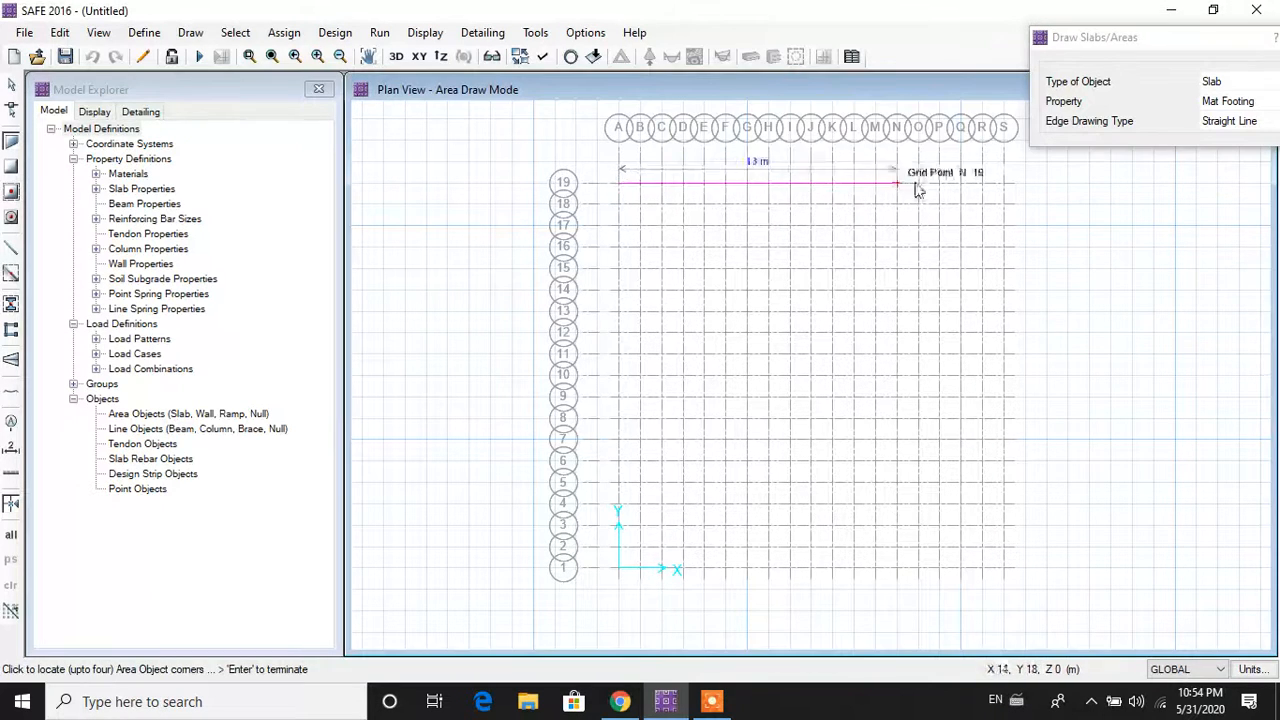
click(1004, 187)
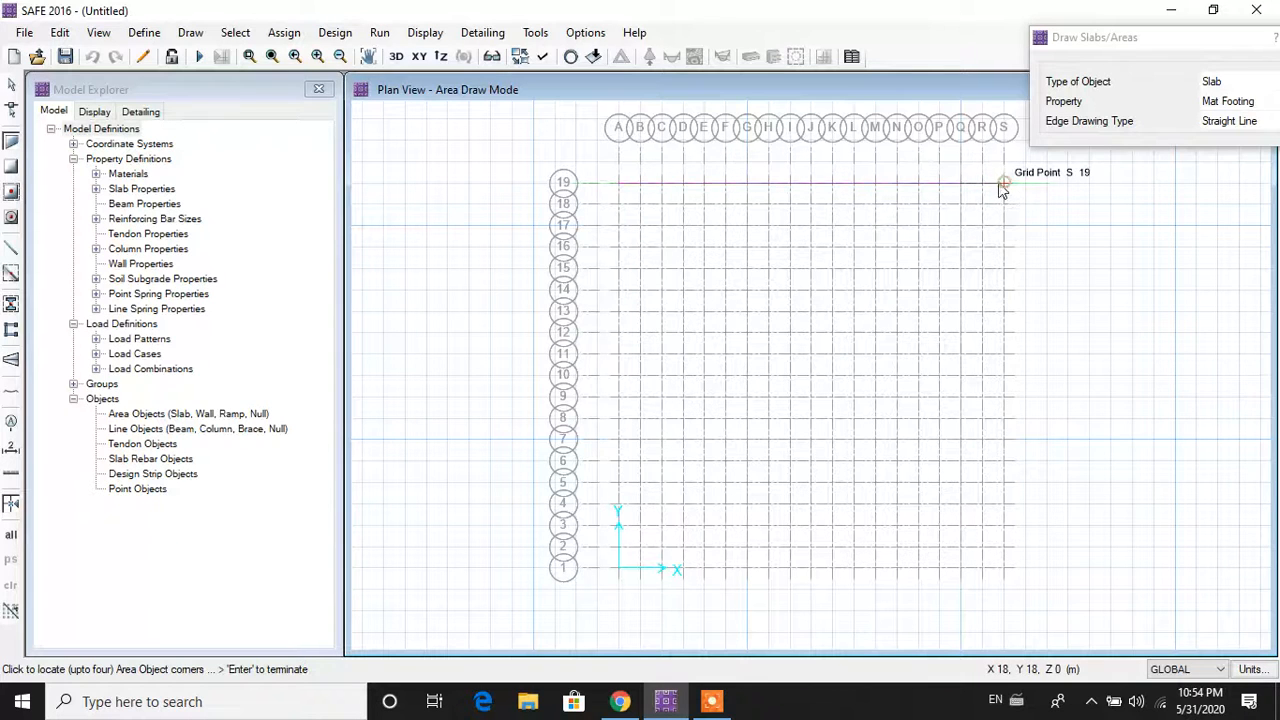
click(1005, 569)
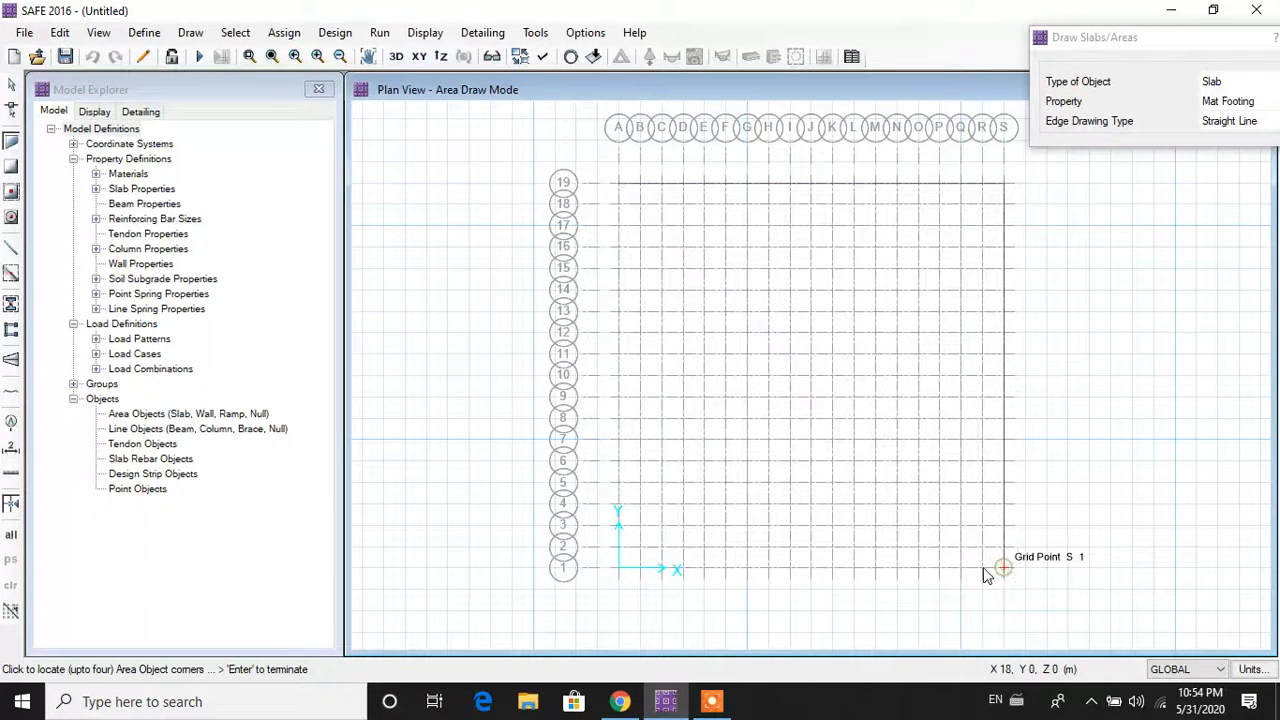
click(620, 571)
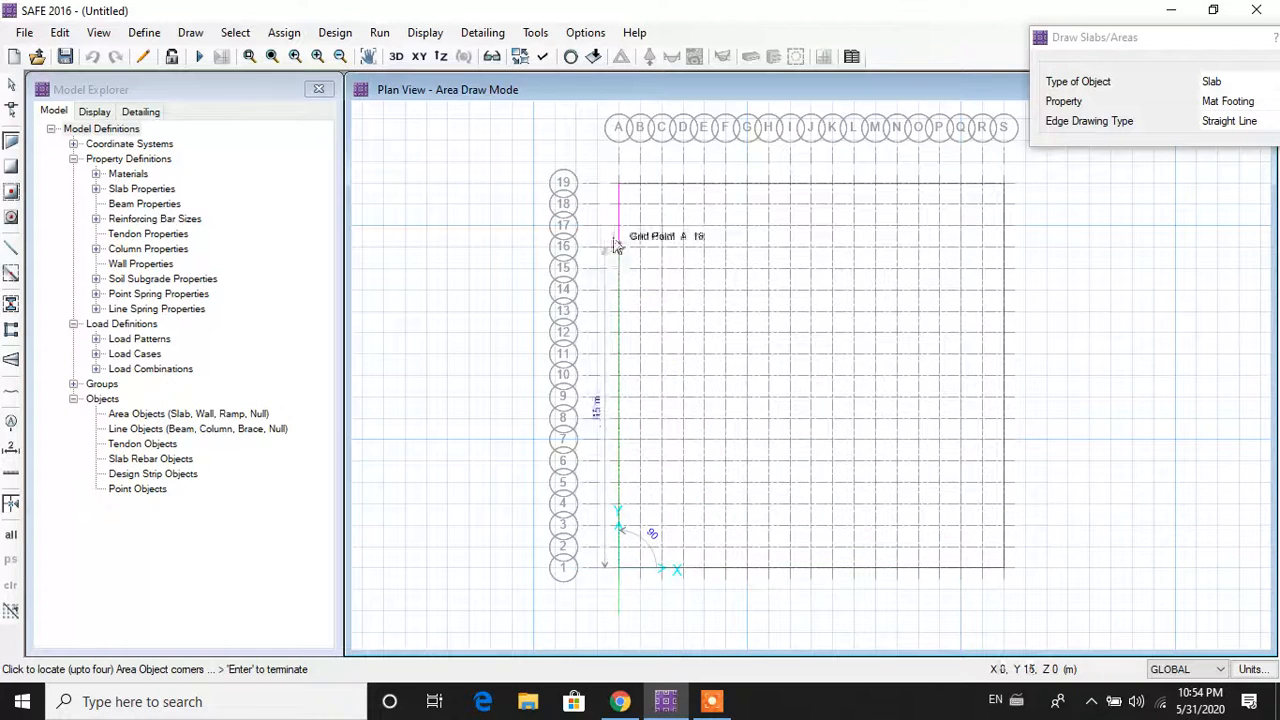
click(619, 184)
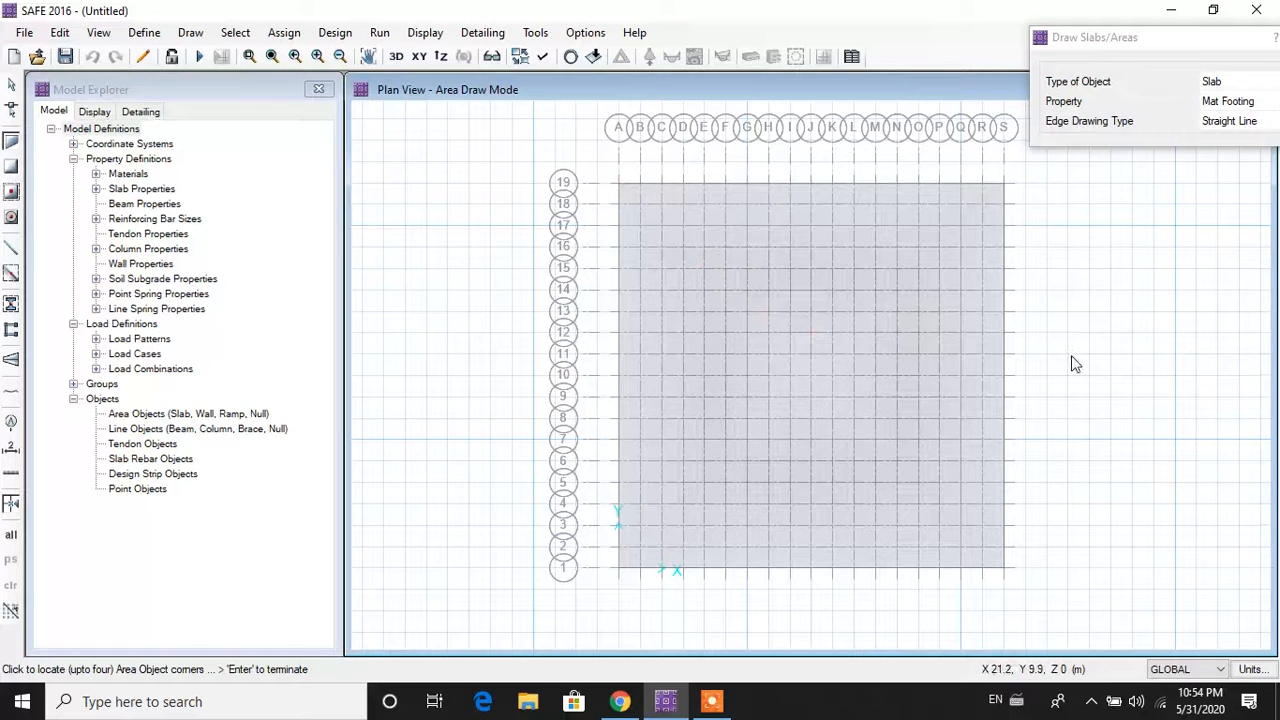
key(Escape)
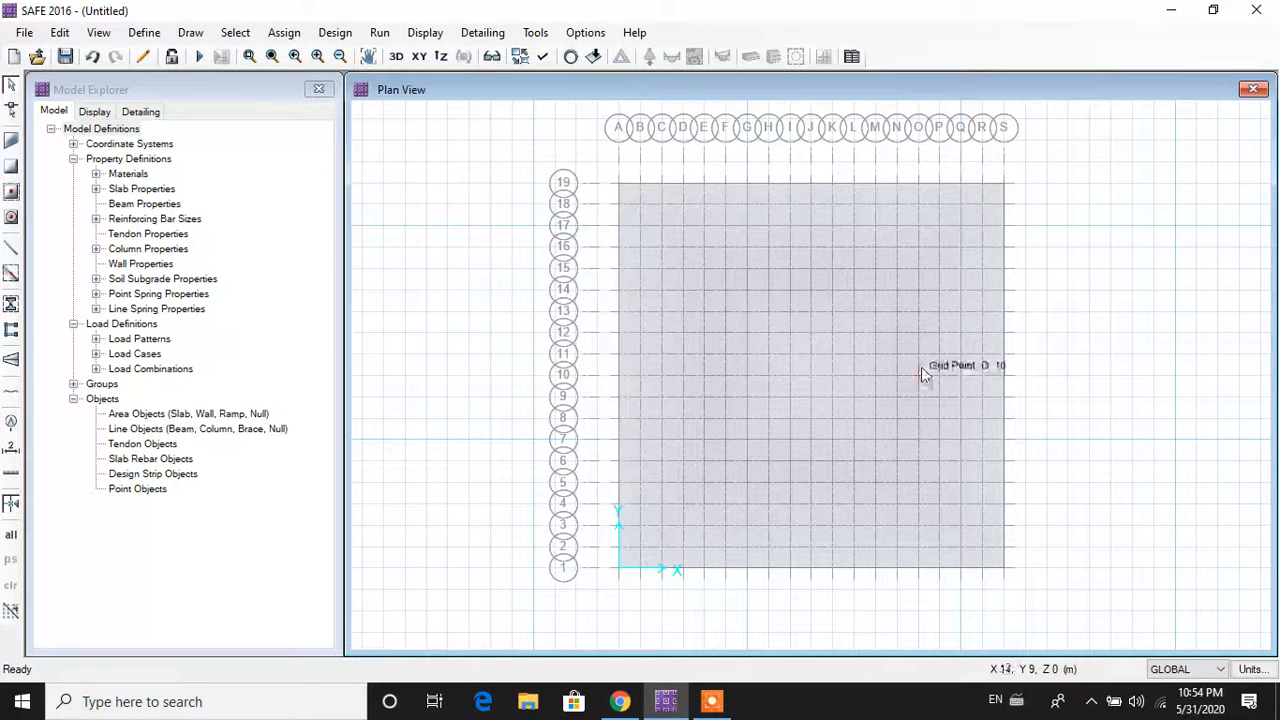
Step: Window-select the Mat Footing slab together with its four corner points
click(867, 359)
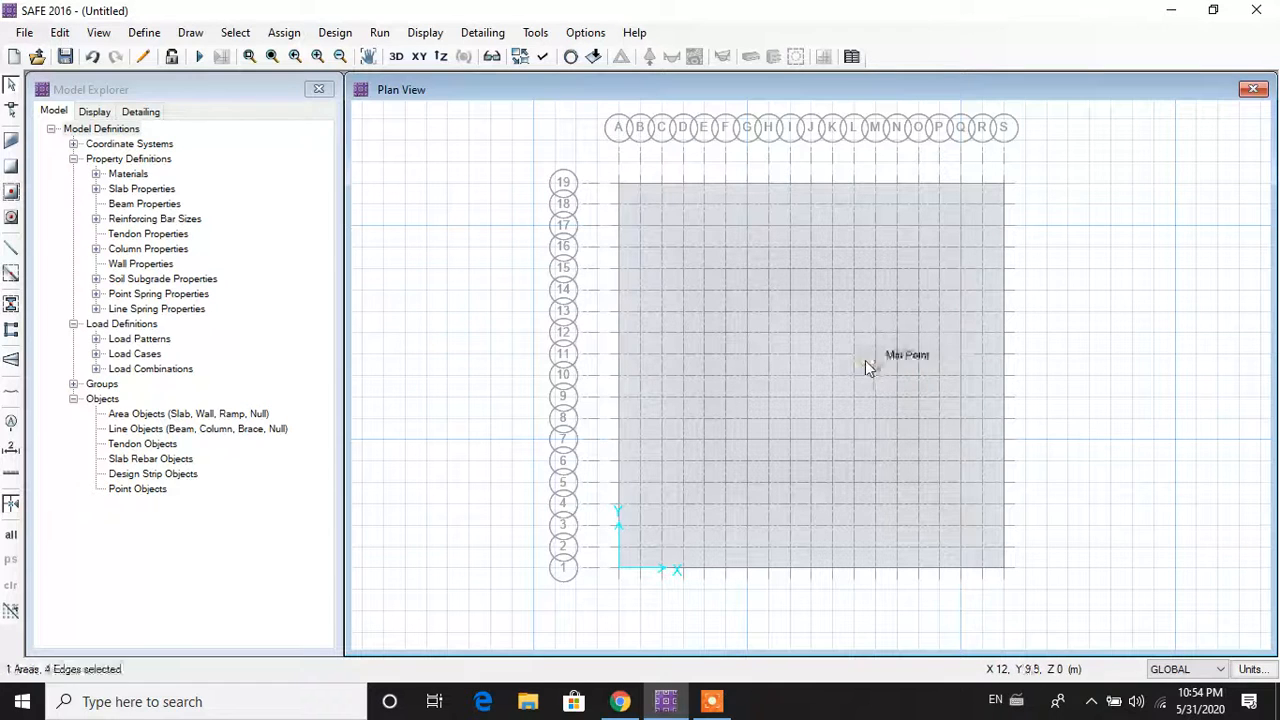
click(864, 379)
click(906, 440)
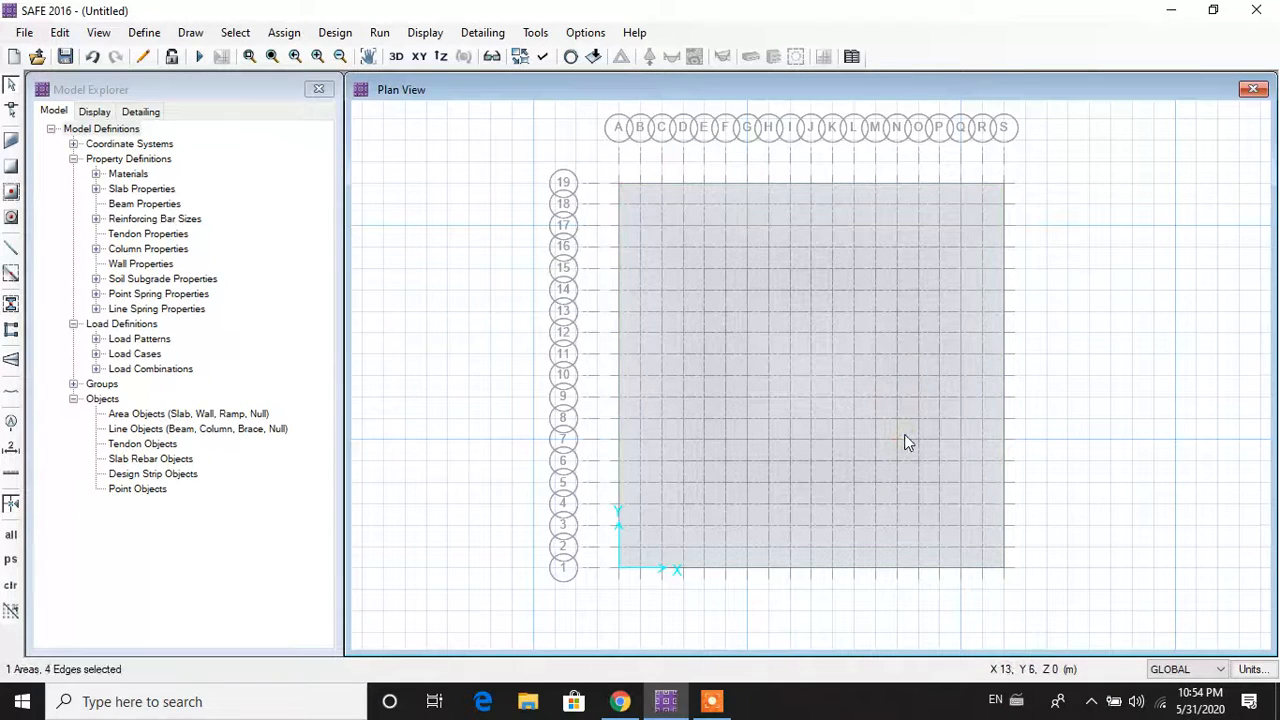
click(906, 440)
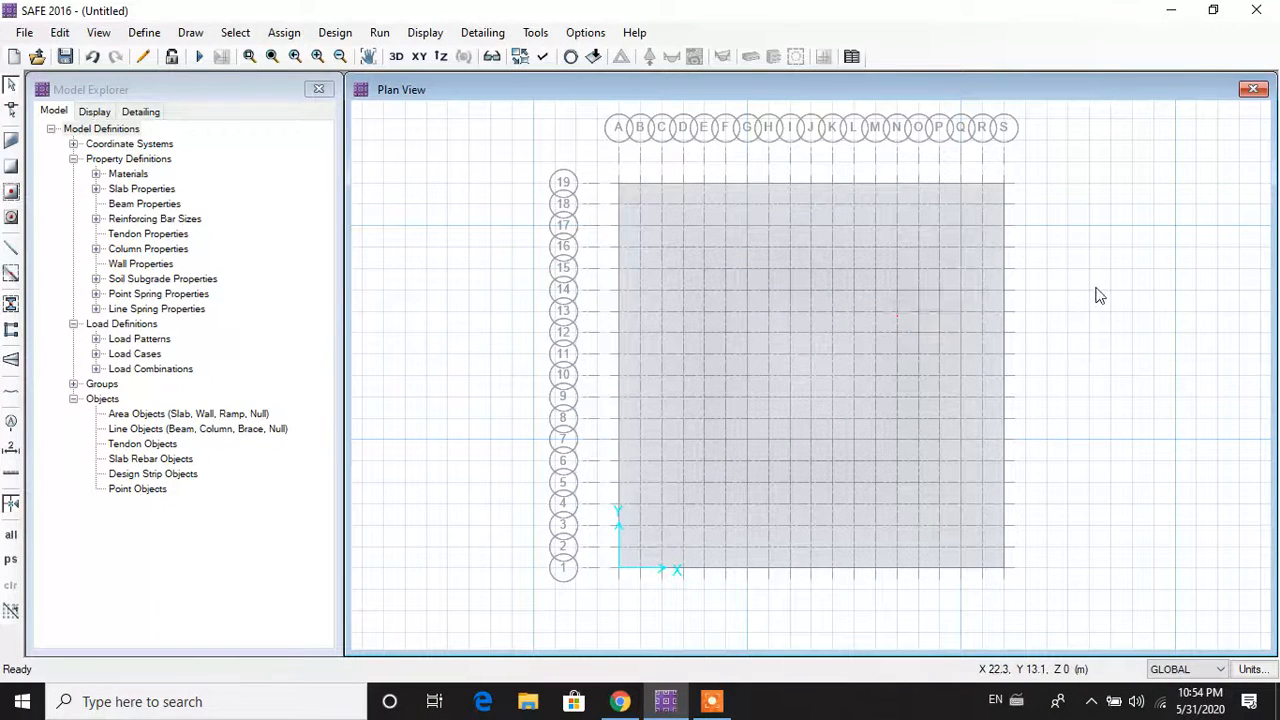
drag(1040, 158, 608, 598)
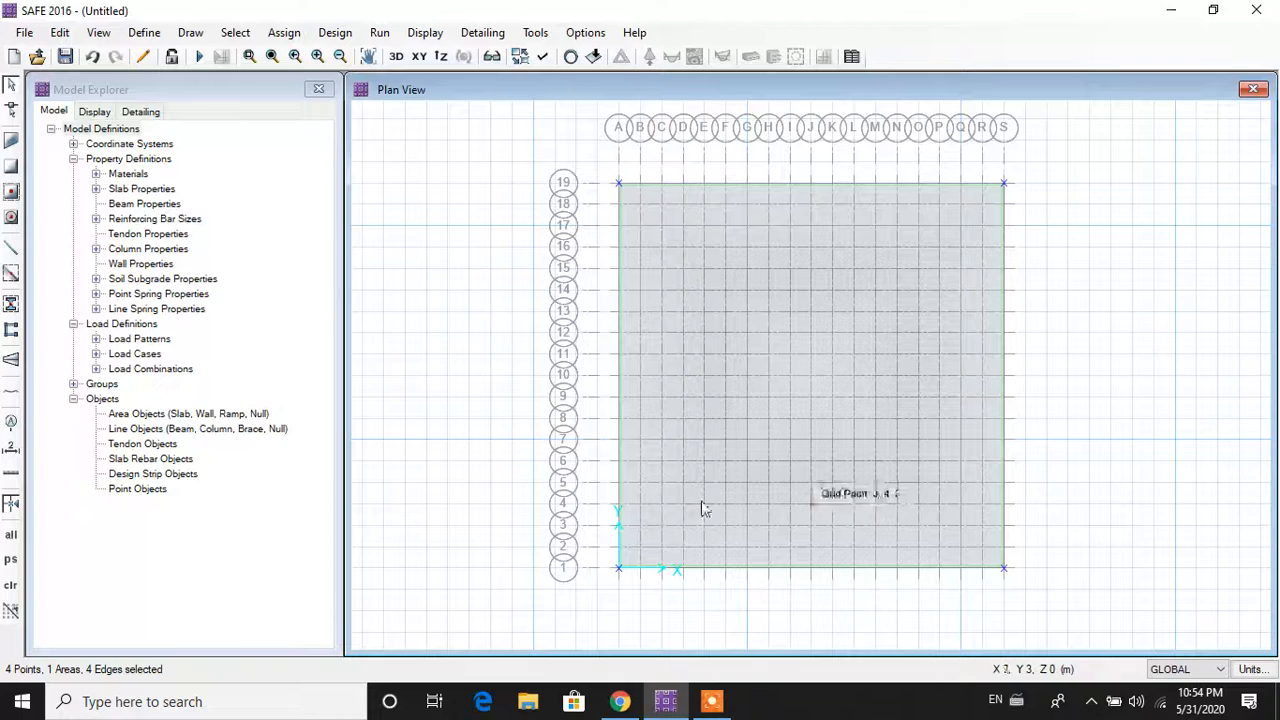
click(62, 36)
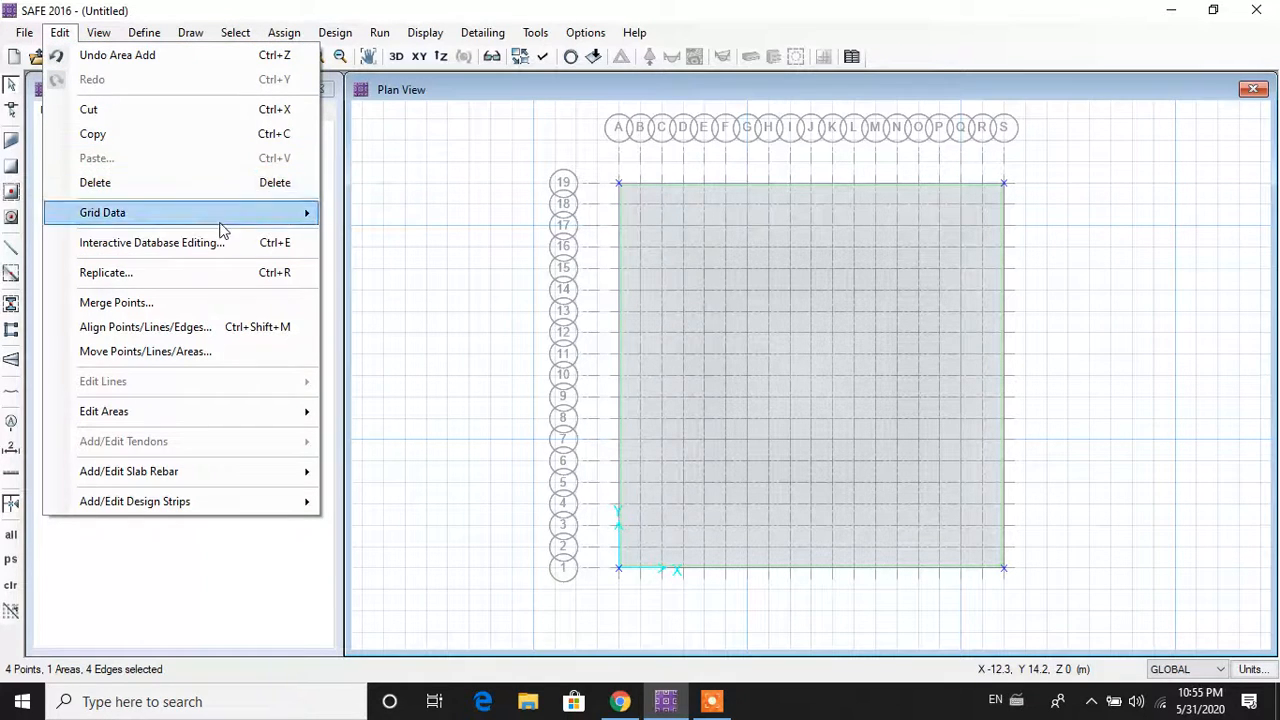
Step: Expand the selected slab outward with an offset value of 2000 mm
mouse_move(300, 413)
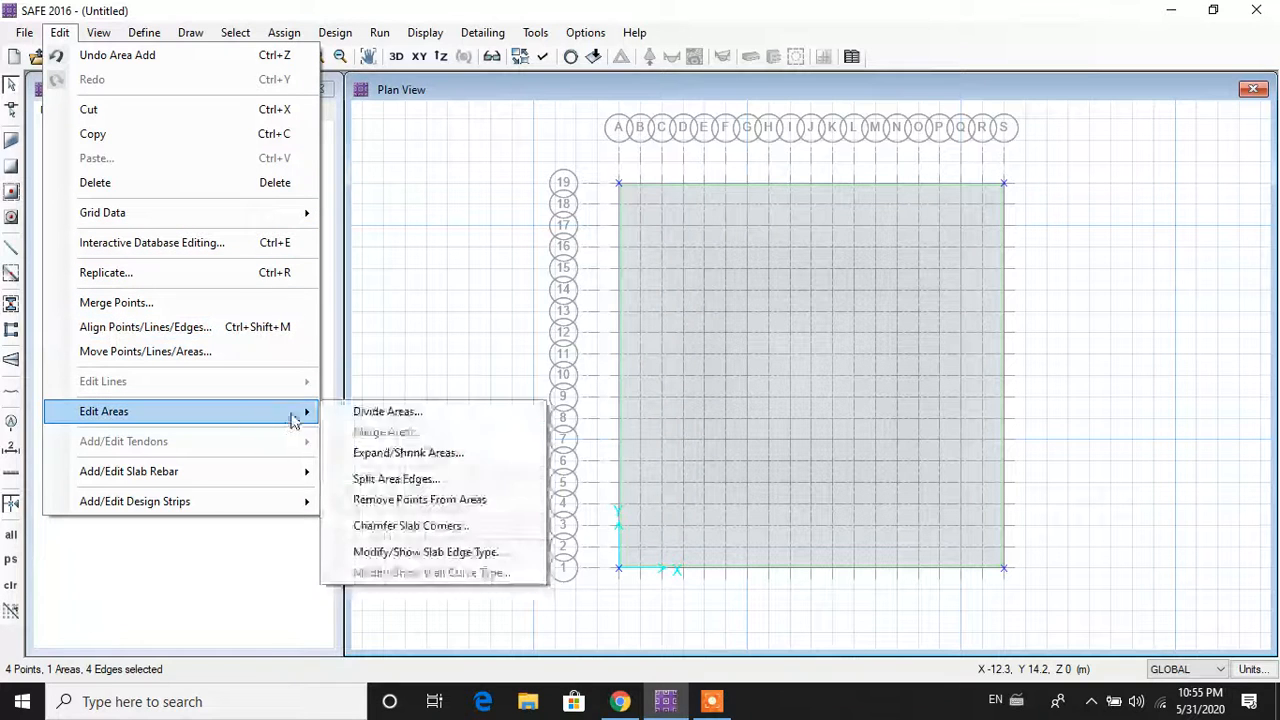
click(392, 452)
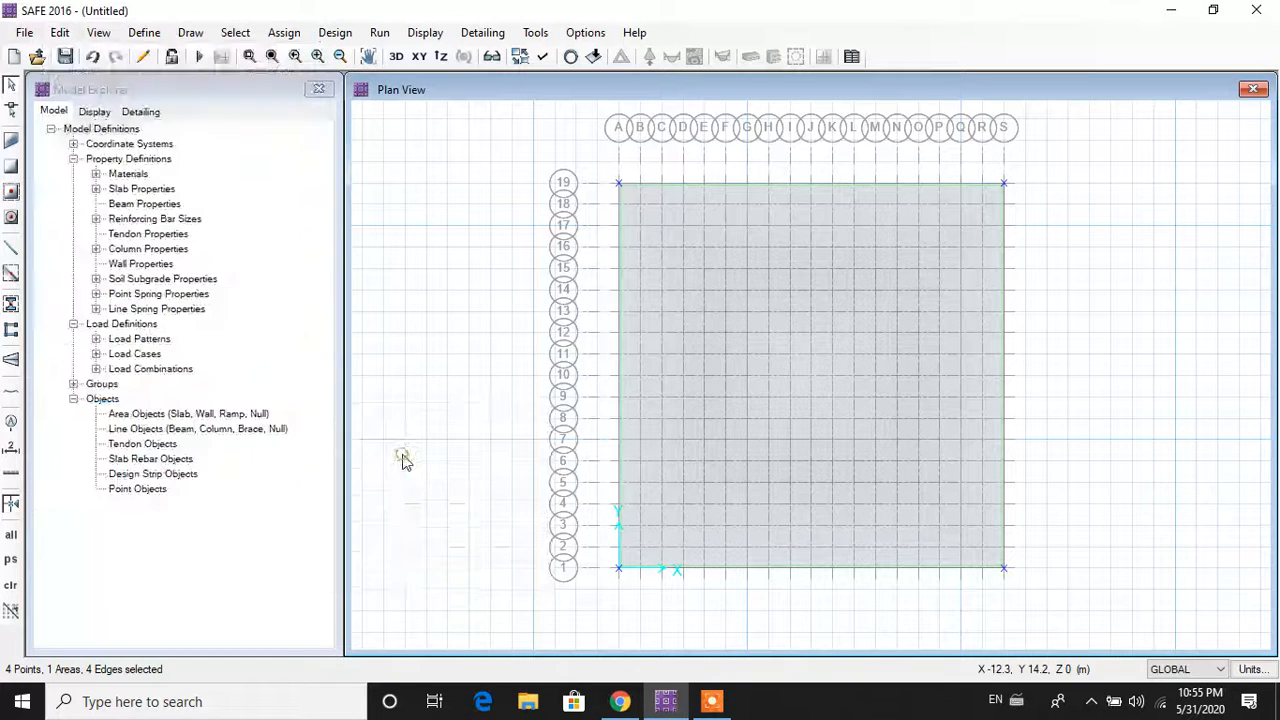
double_click(660, 296)
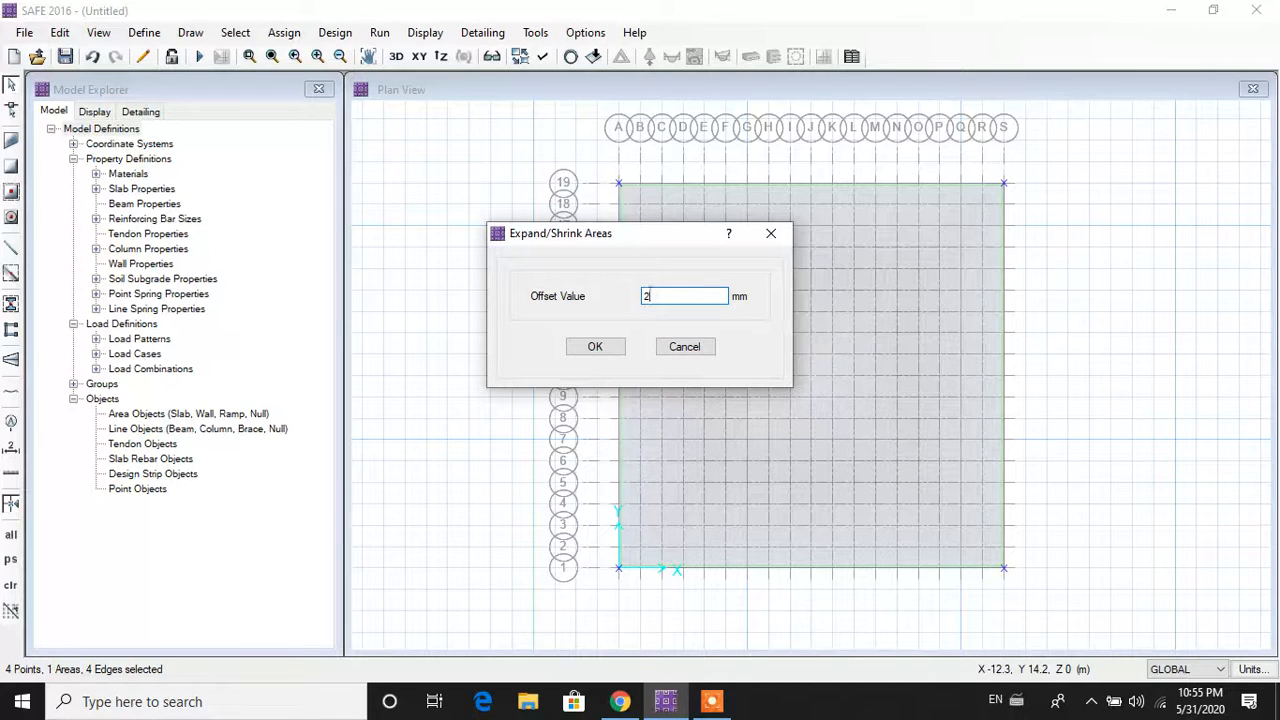
key(Tab)
click(598, 349)
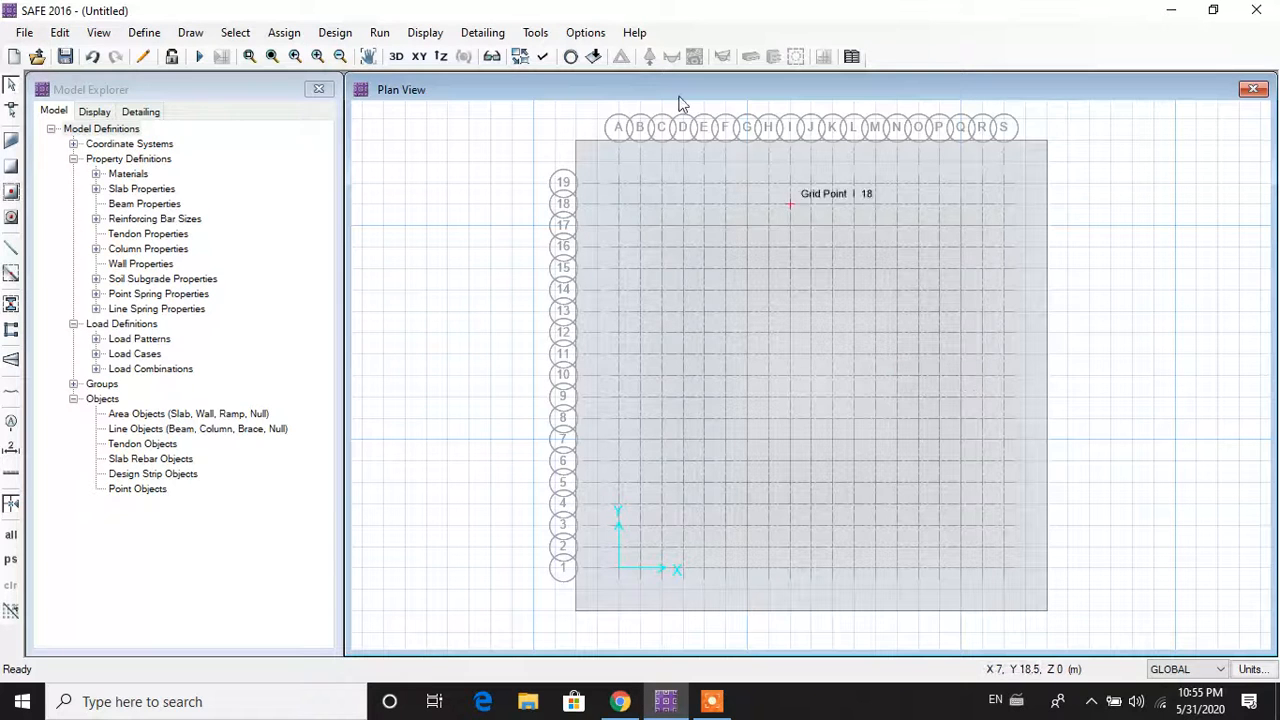
click(188, 33)
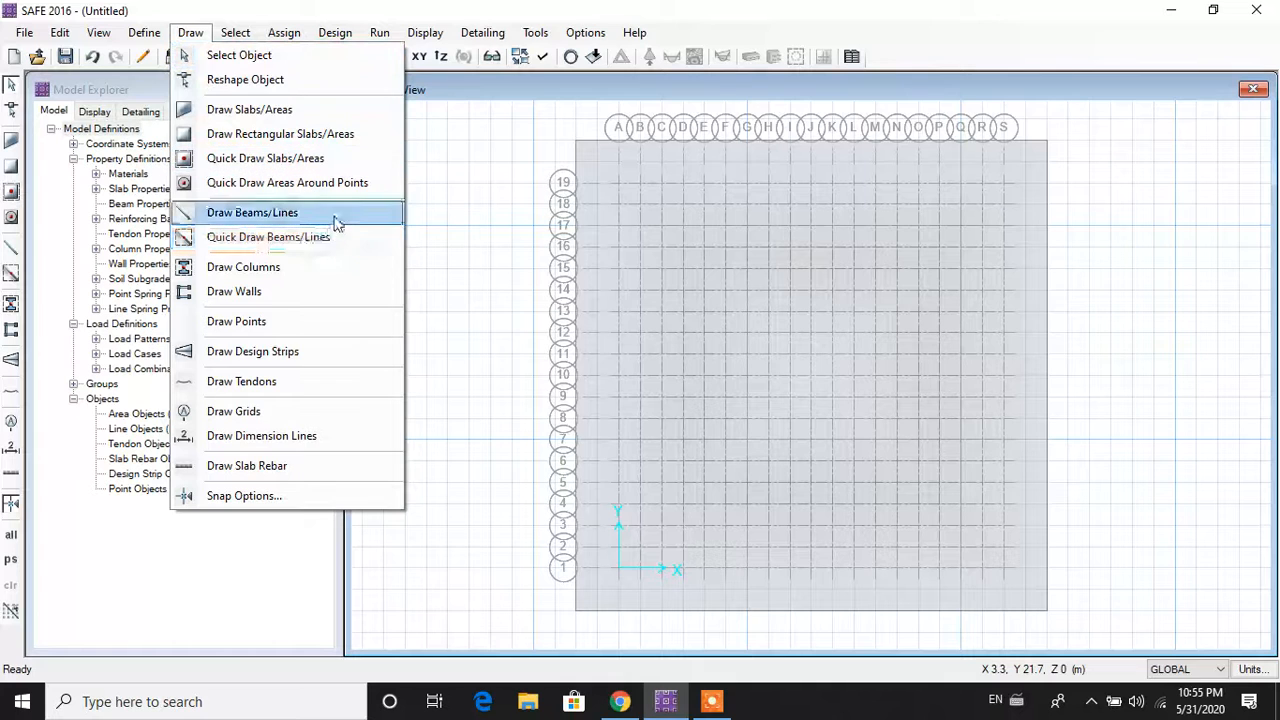
Step: Review the column-drawing settings, keeping COL 600*600 as the column below
click(309, 268)
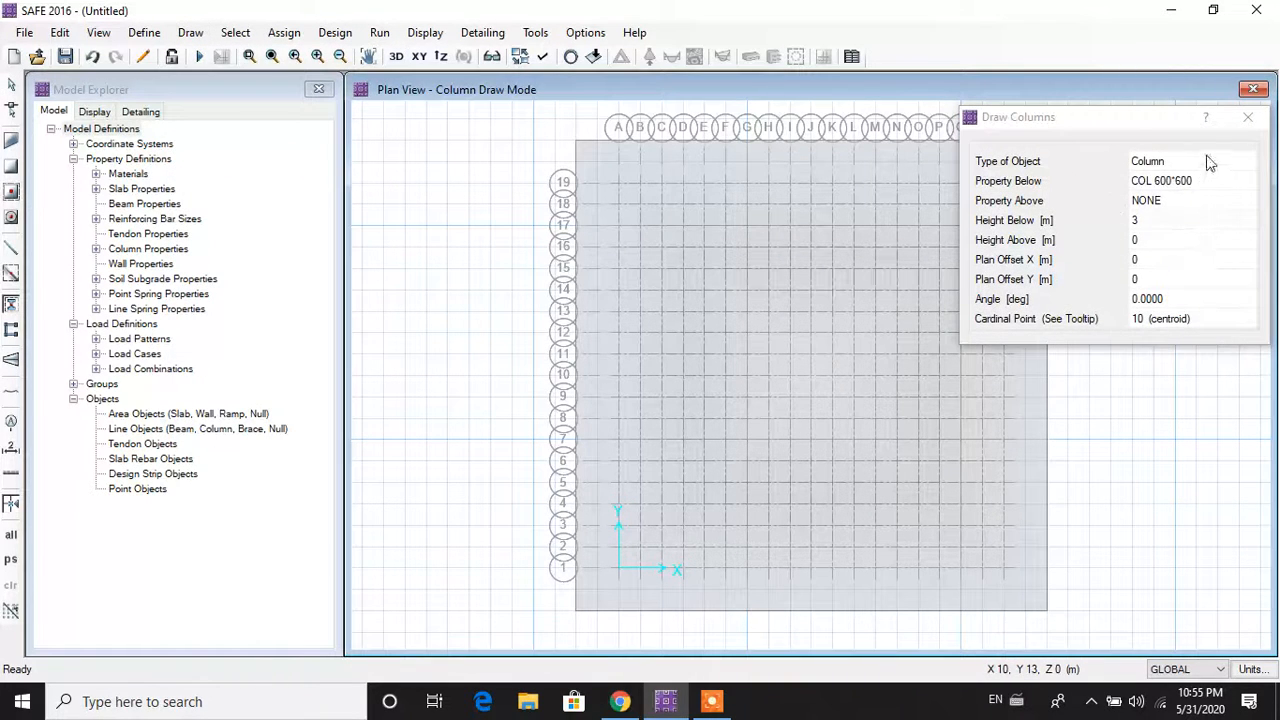
click(1210, 185)
click(1224, 182)
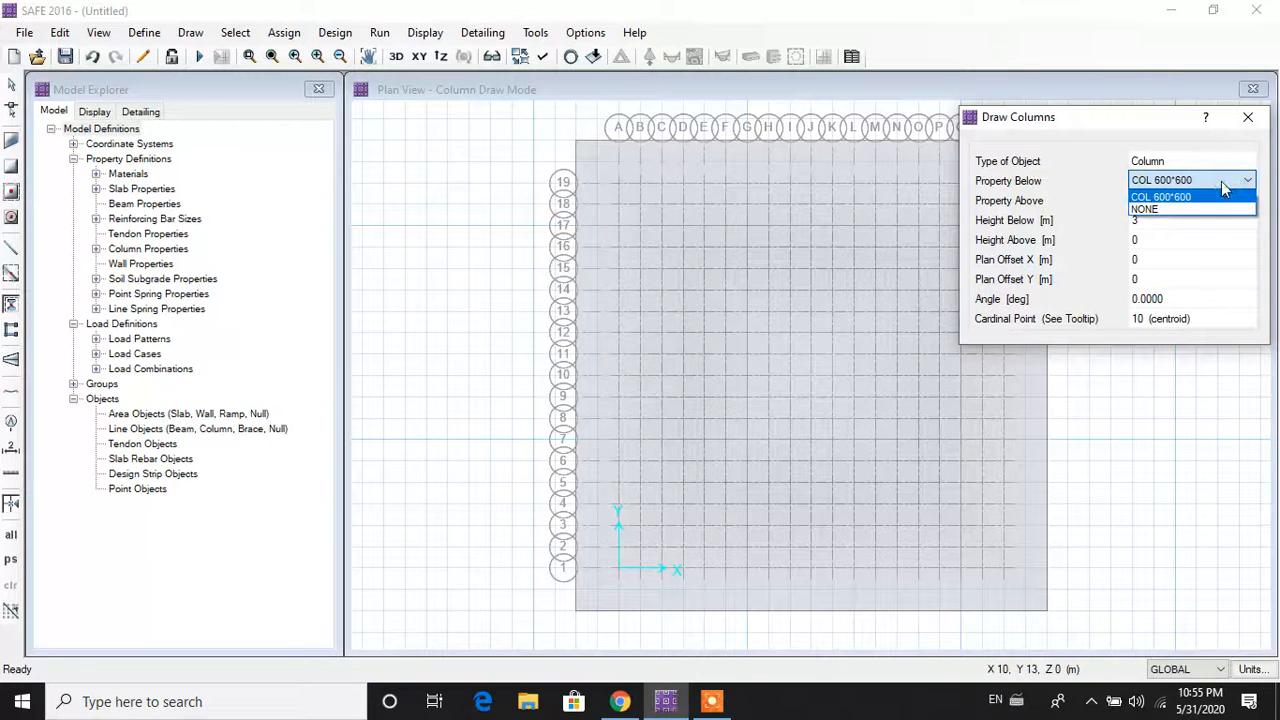
click(1221, 182)
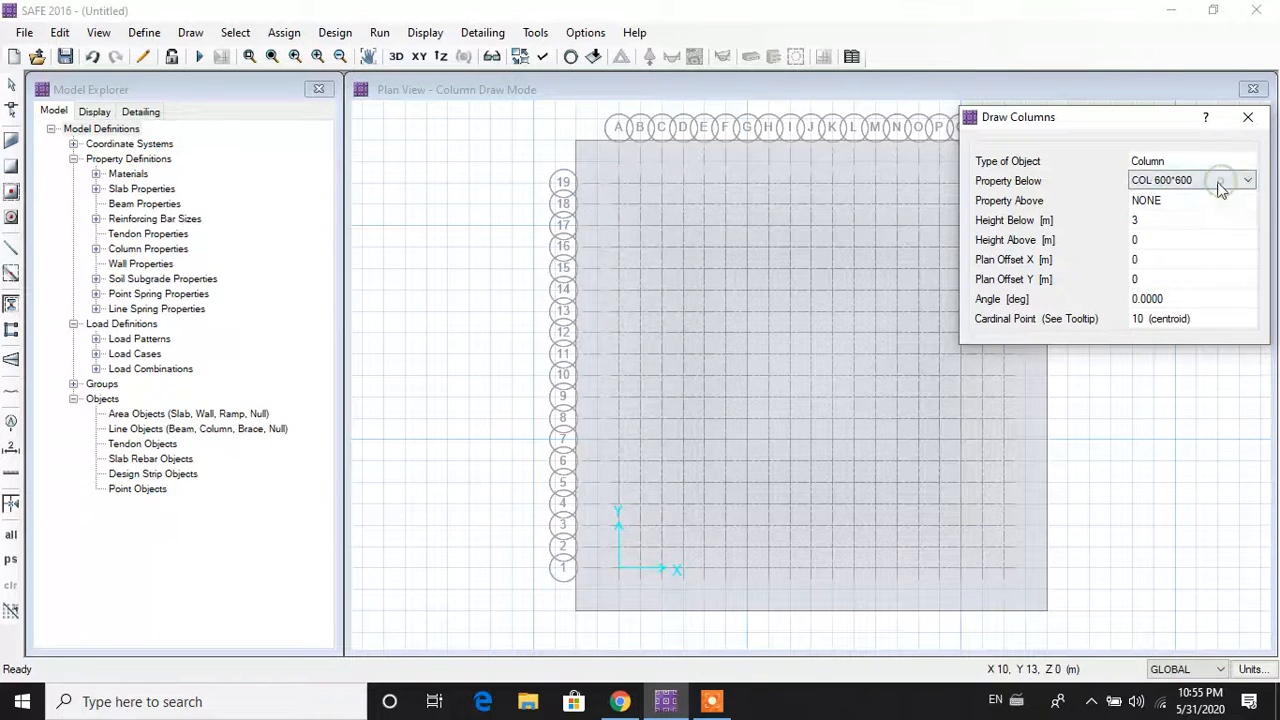
click(1218, 185)
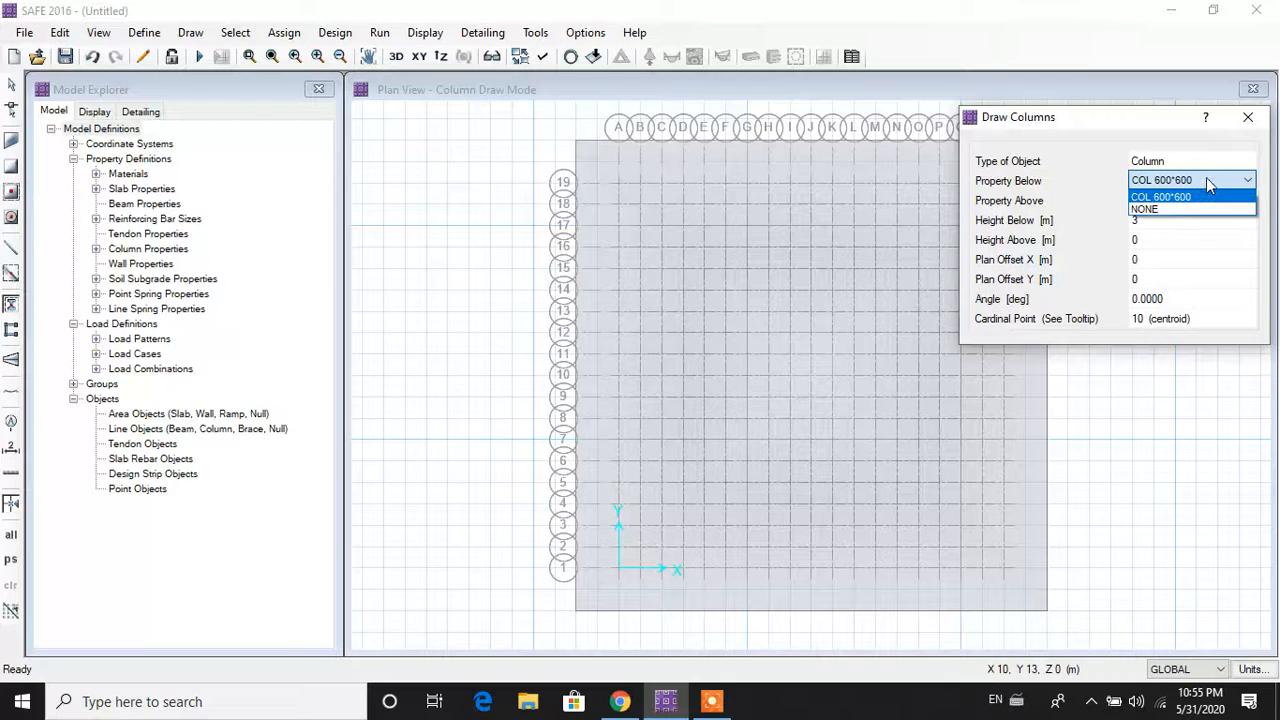
click(1206, 177)
click(1183, 163)
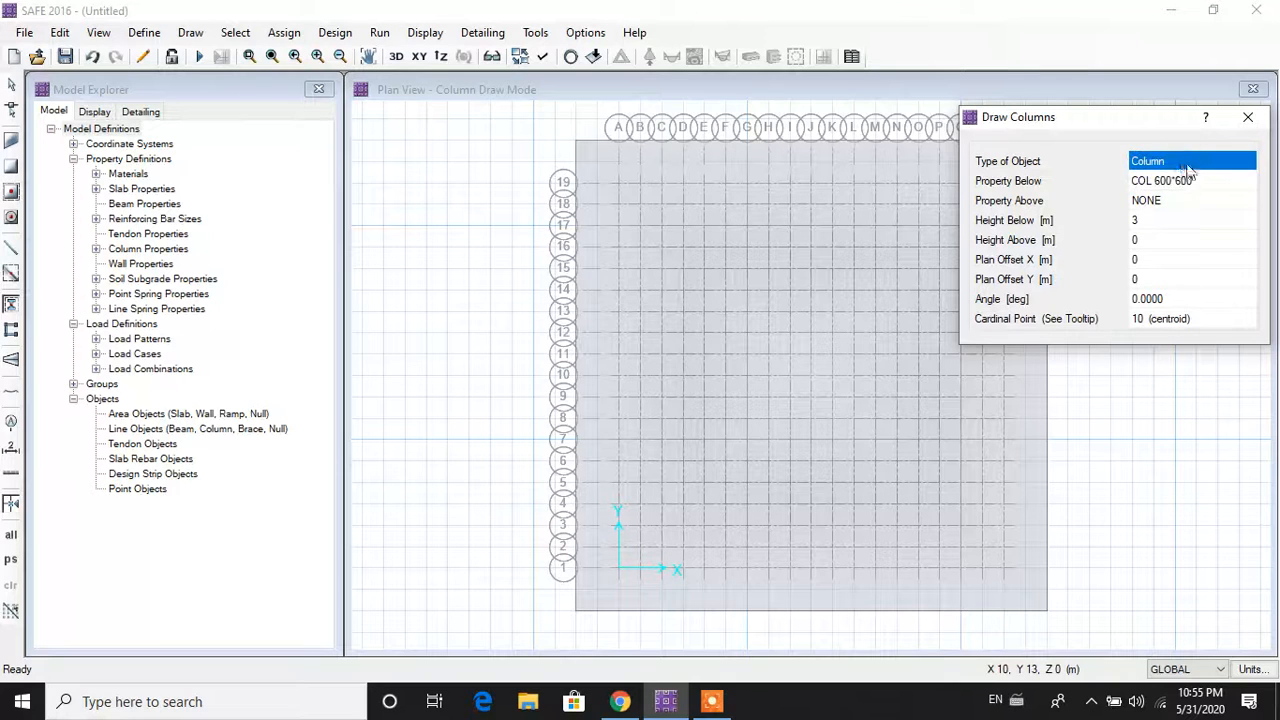
click(1198, 180)
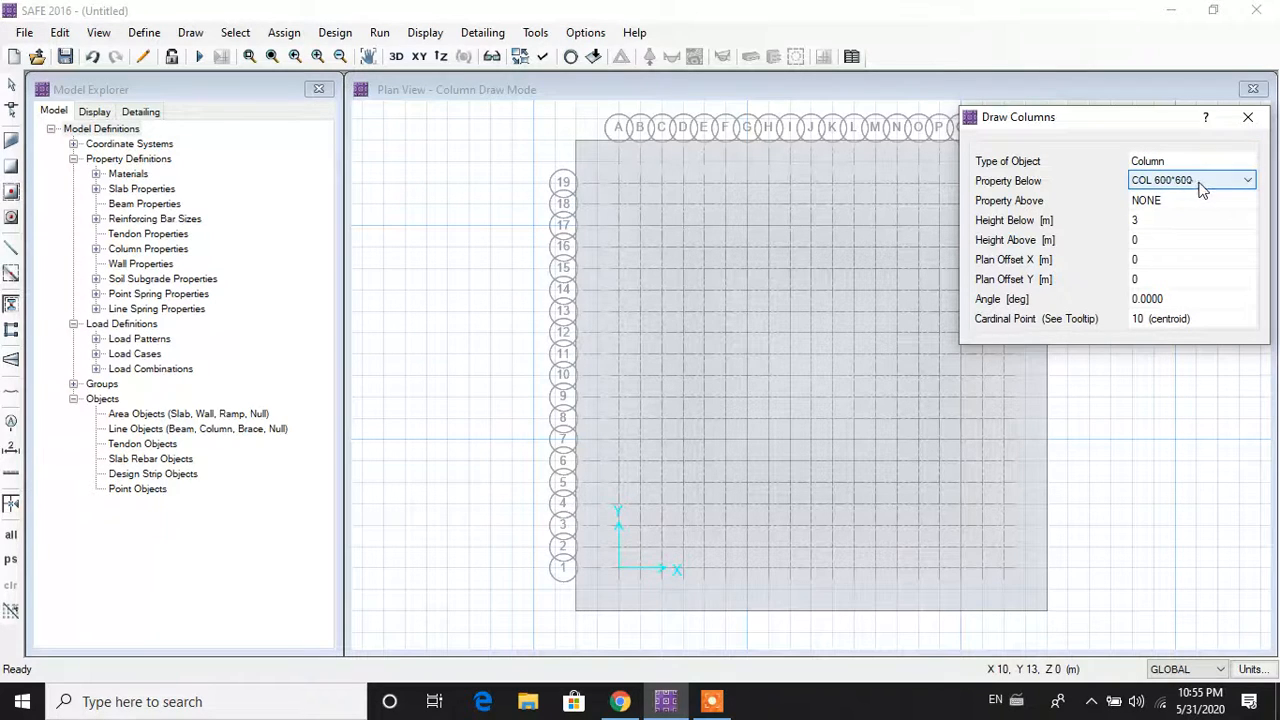
click(1201, 190)
click(1198, 190)
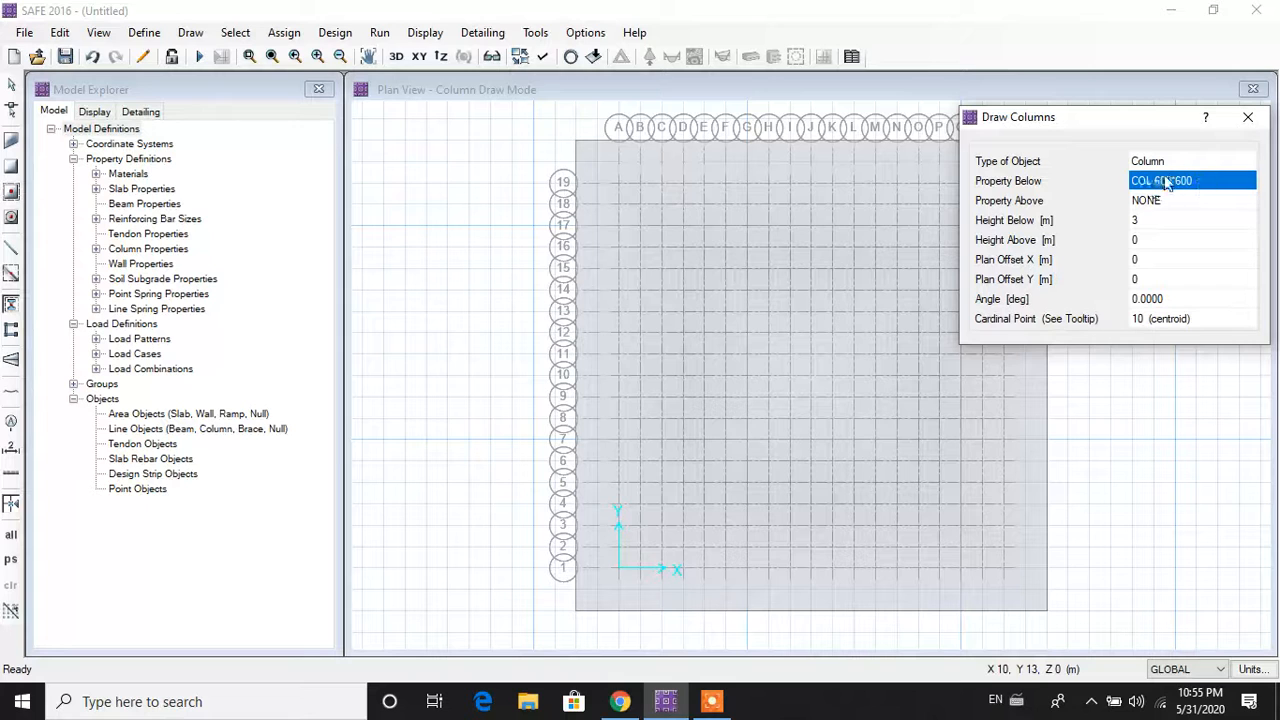
click(1248, 117)
click(144, 32)
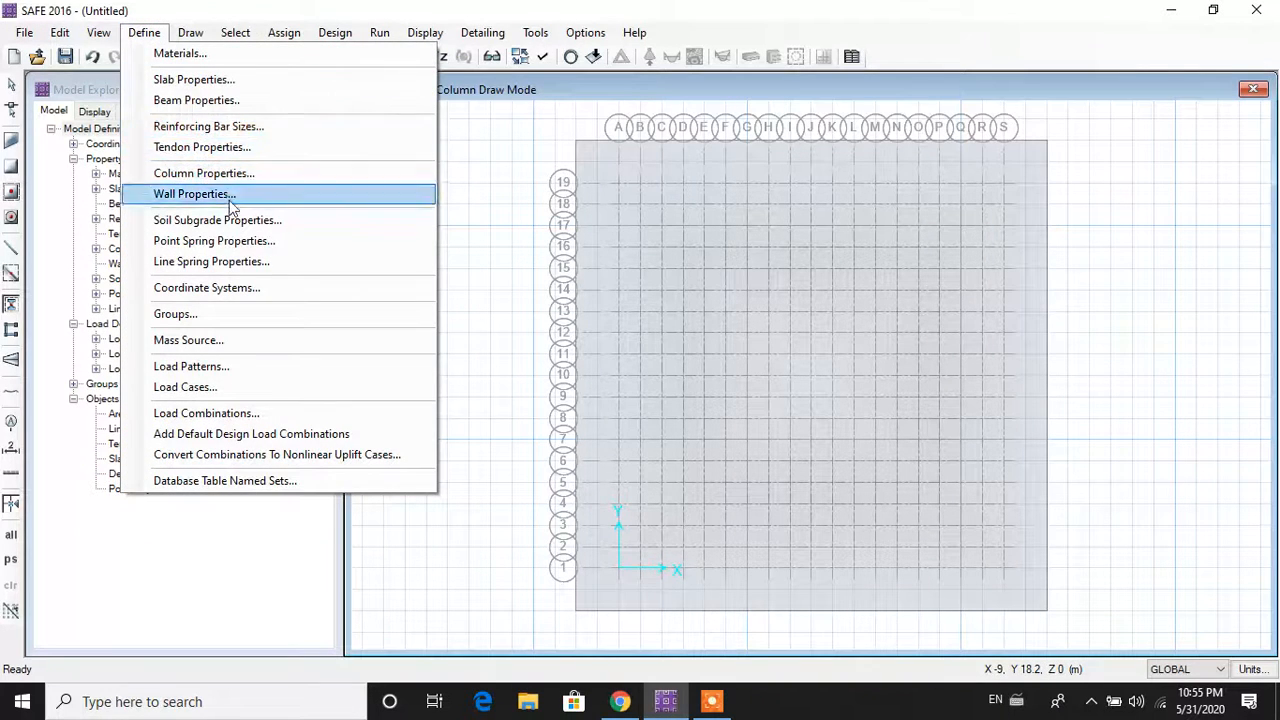
Step: Add column section COL 500*500 in M40 concrete, 500 mm by 500 mm
click(250, 174)
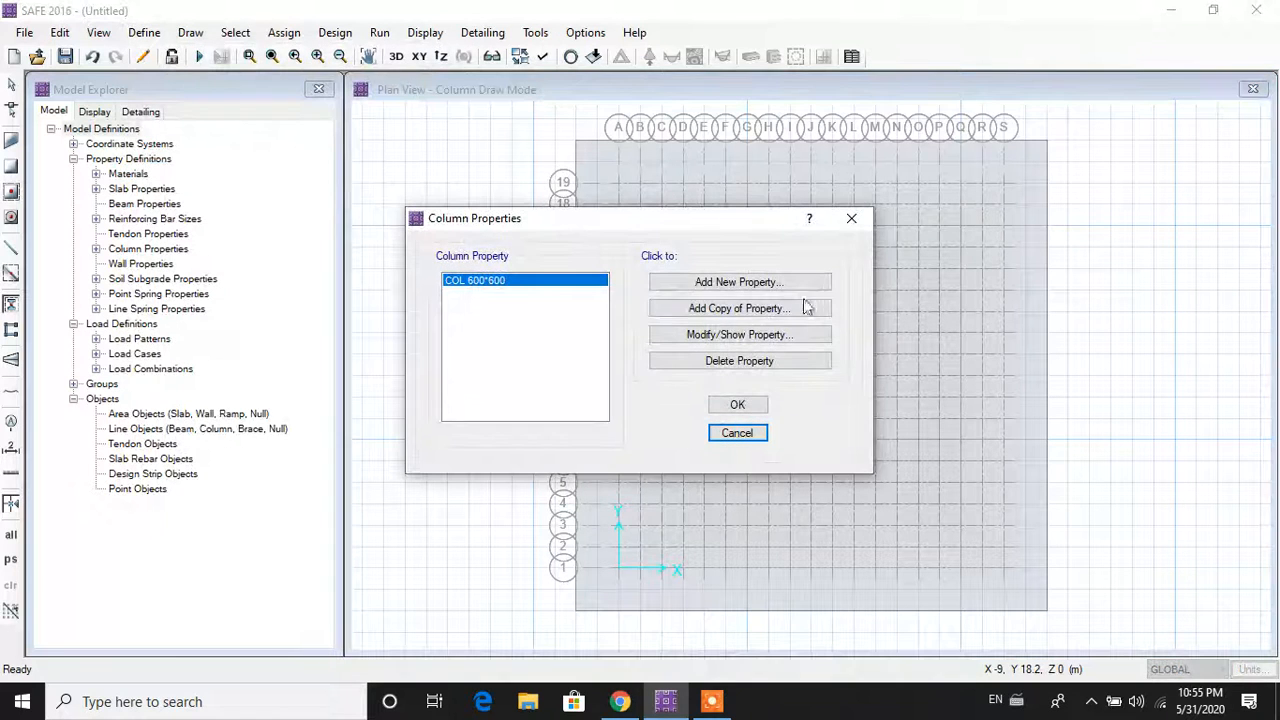
click(738, 284)
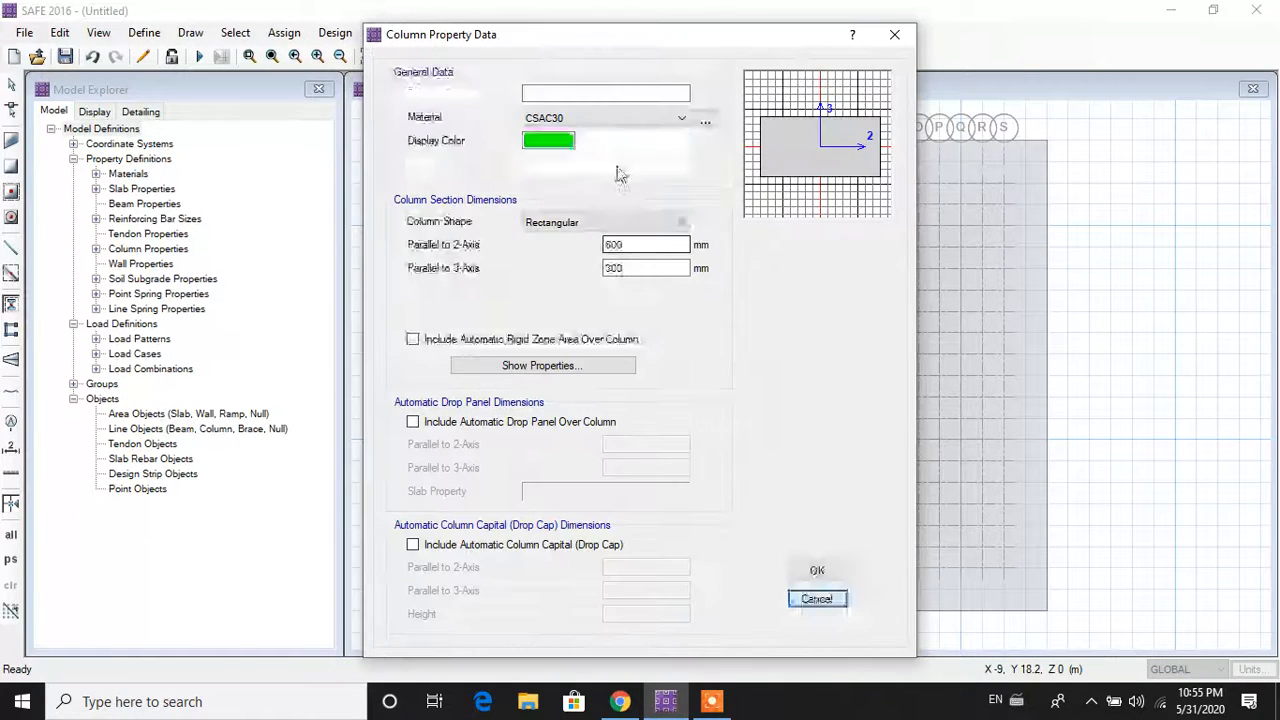
click(596, 96)
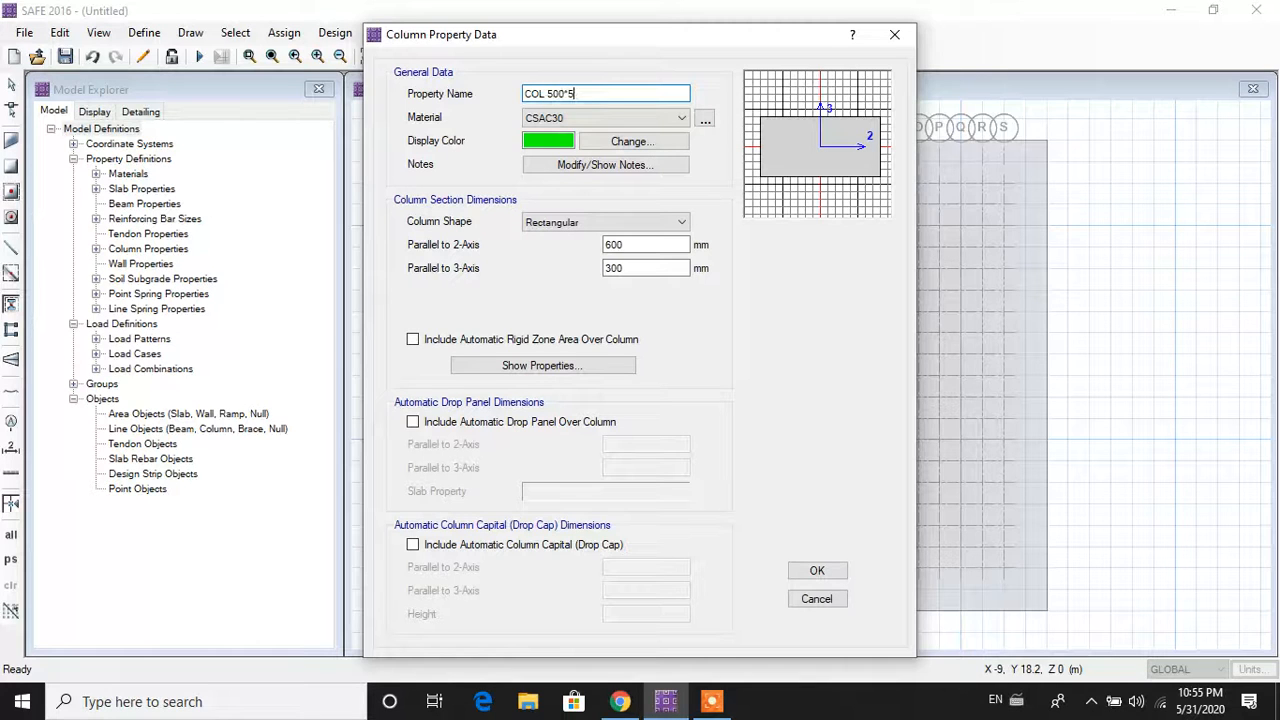
click(592, 118)
click(588, 171)
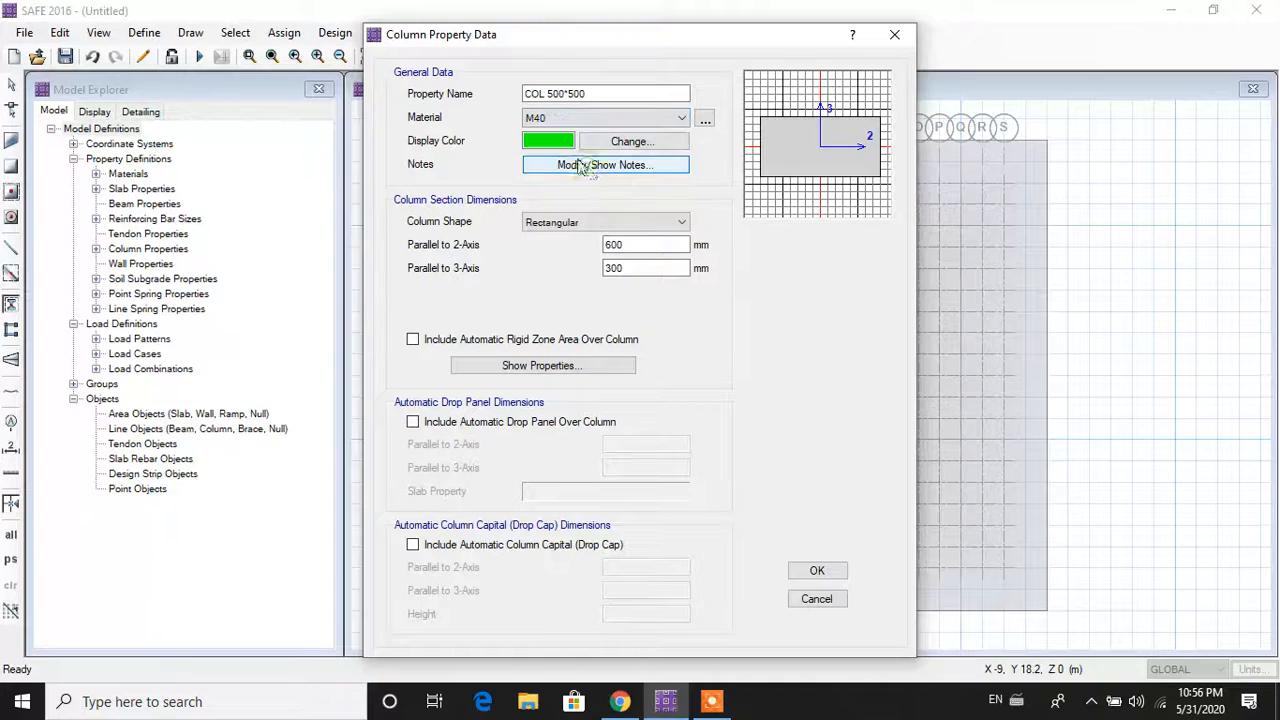
double_click(625, 245)
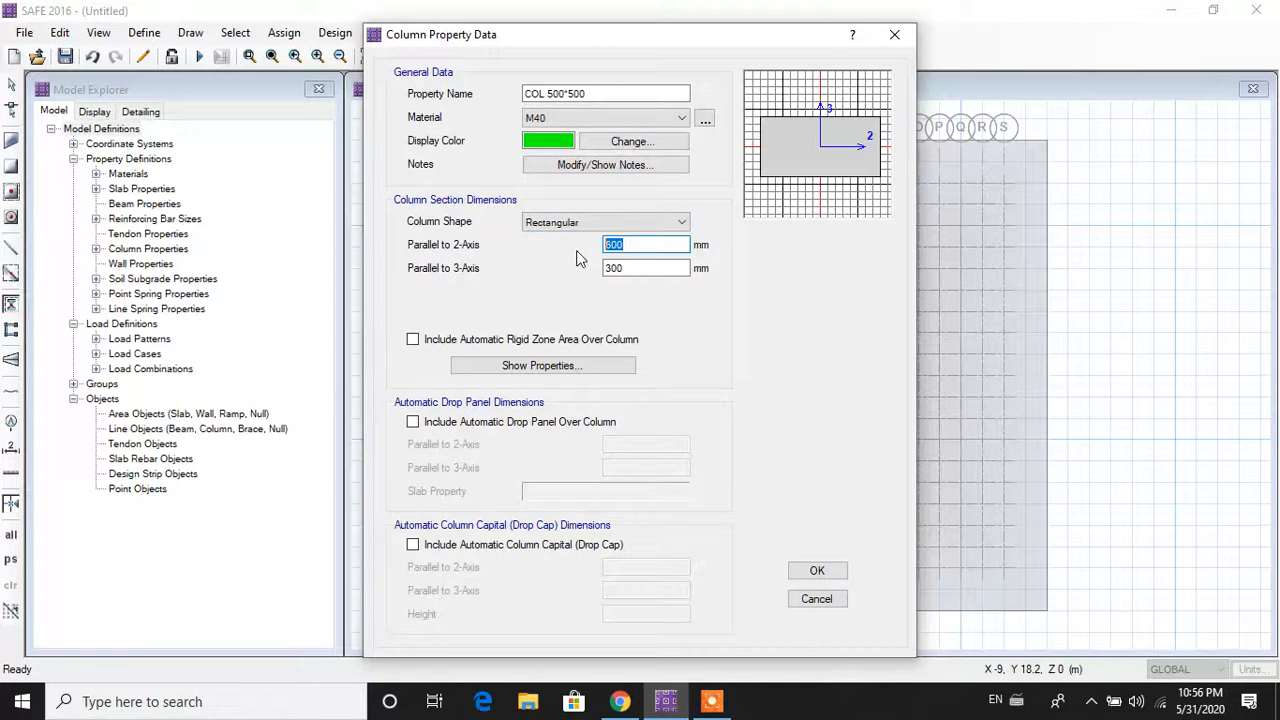
text(500)
double_click(610, 268)
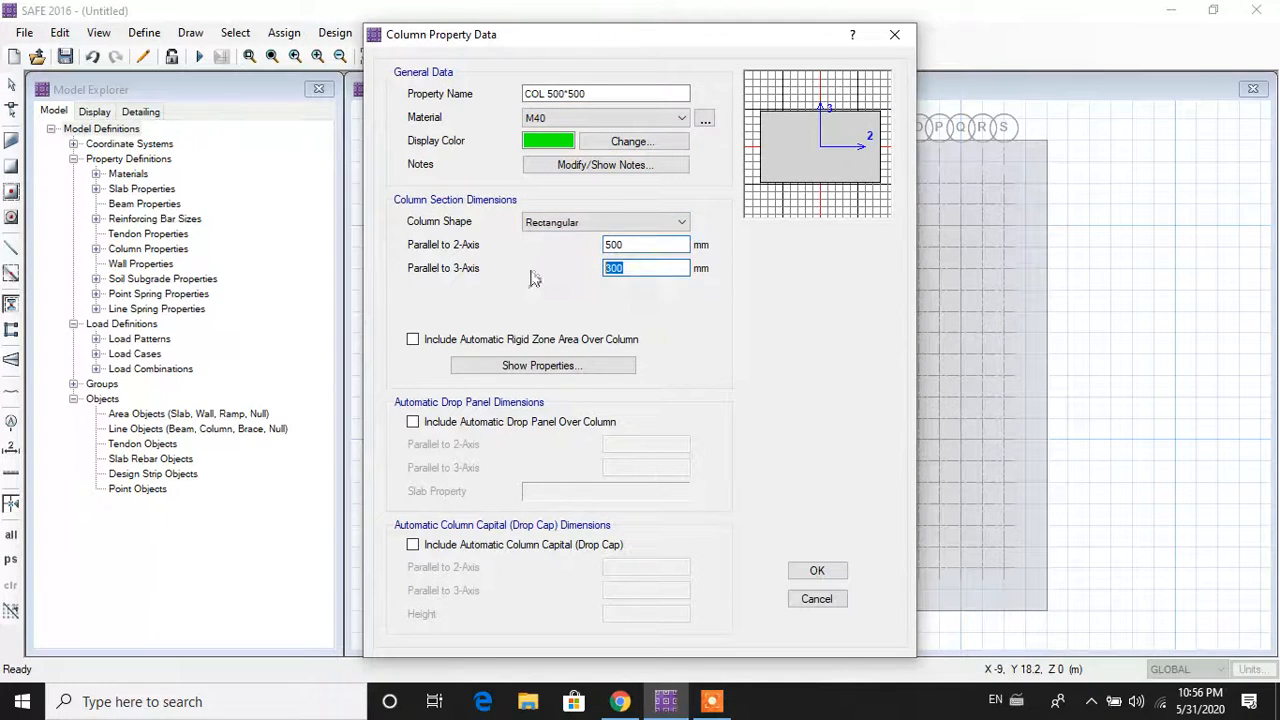
text(500)
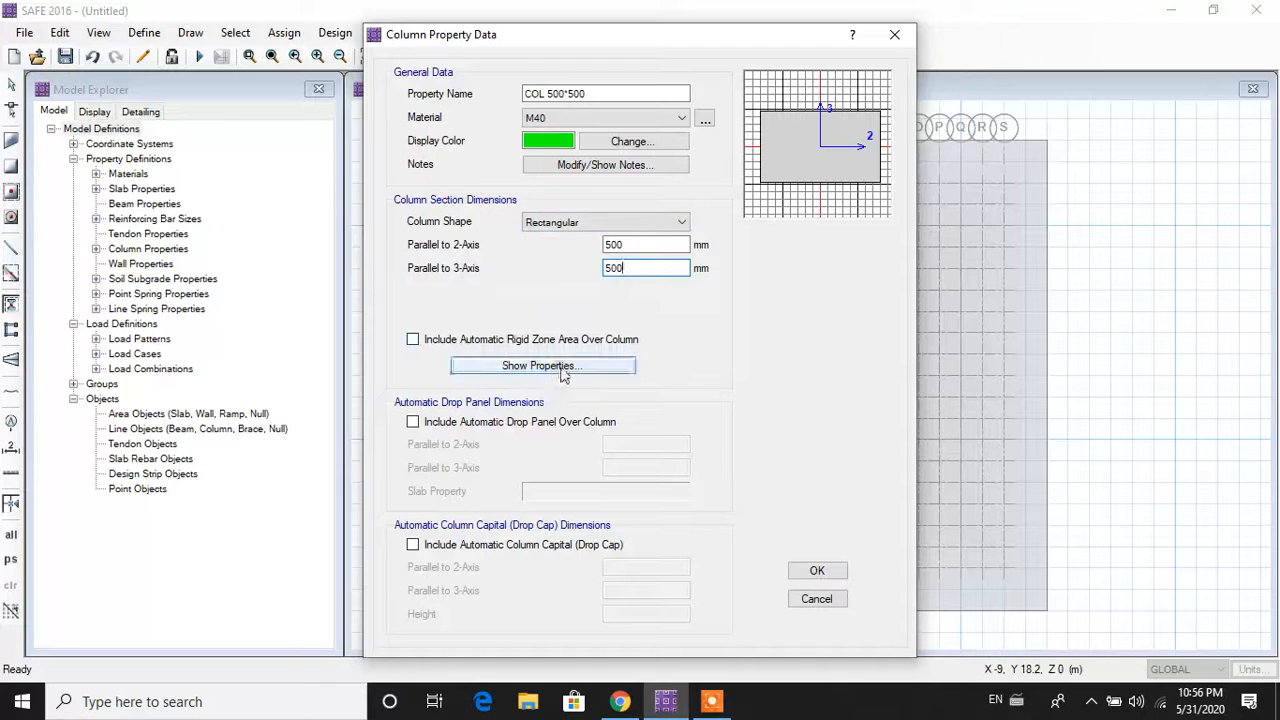
click(810, 572)
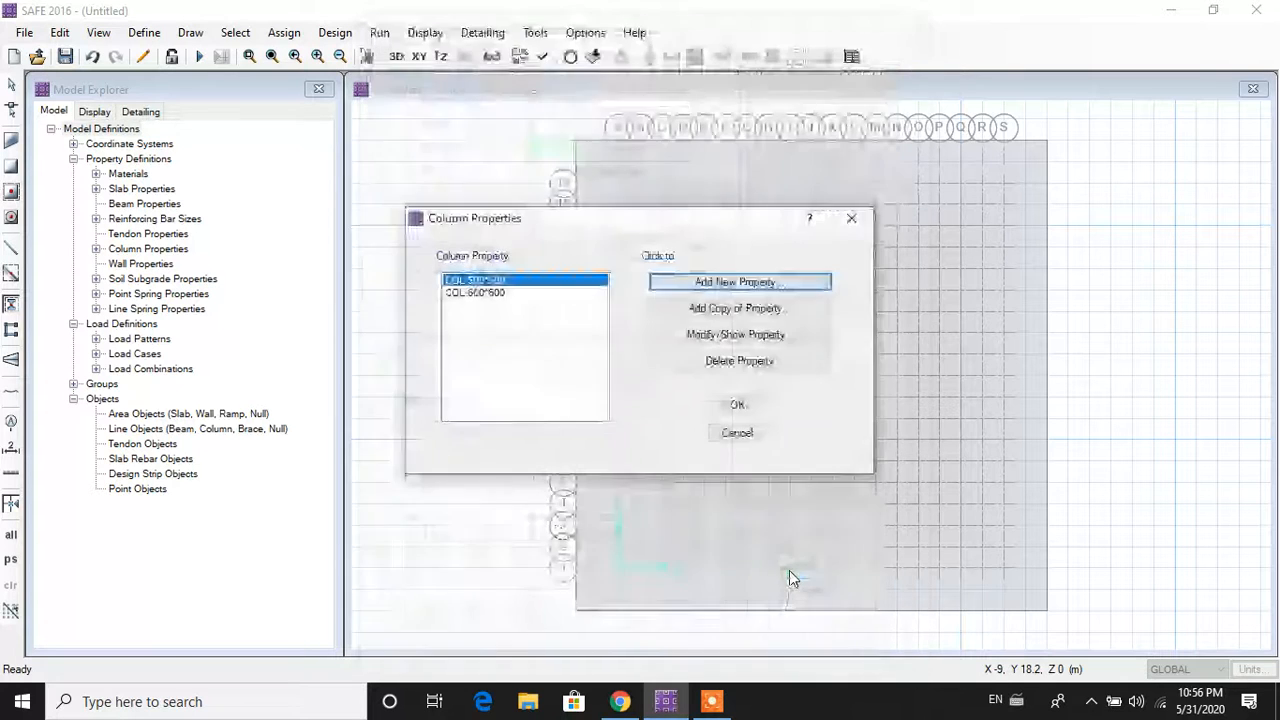
click(737, 408)
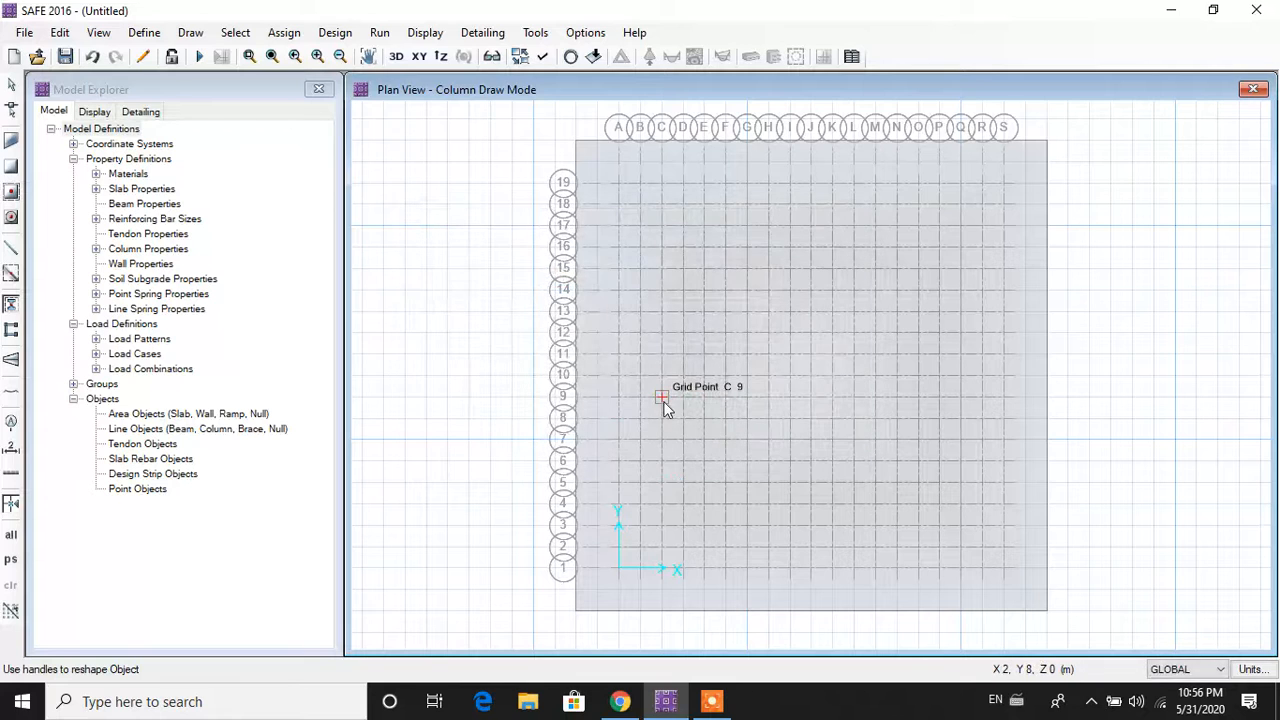
Step: Enter column draw mode and set COL 500*500 as the column above
click(186, 35)
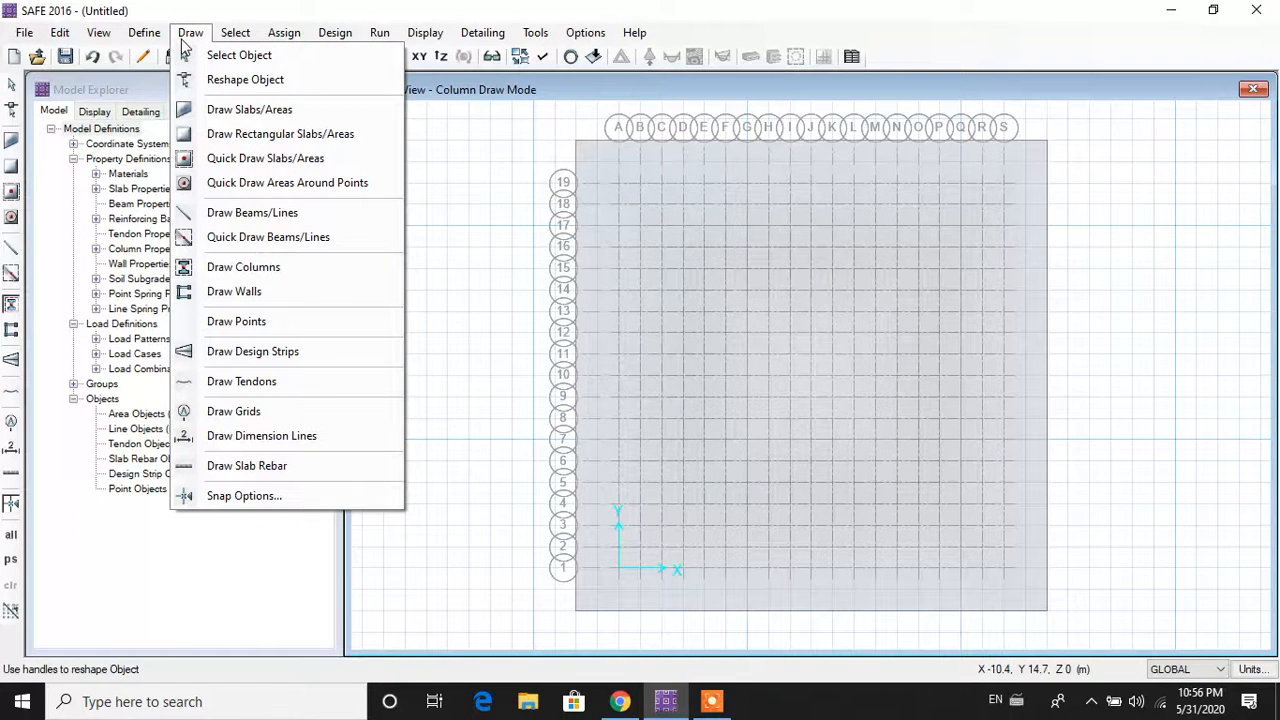
click(305, 270)
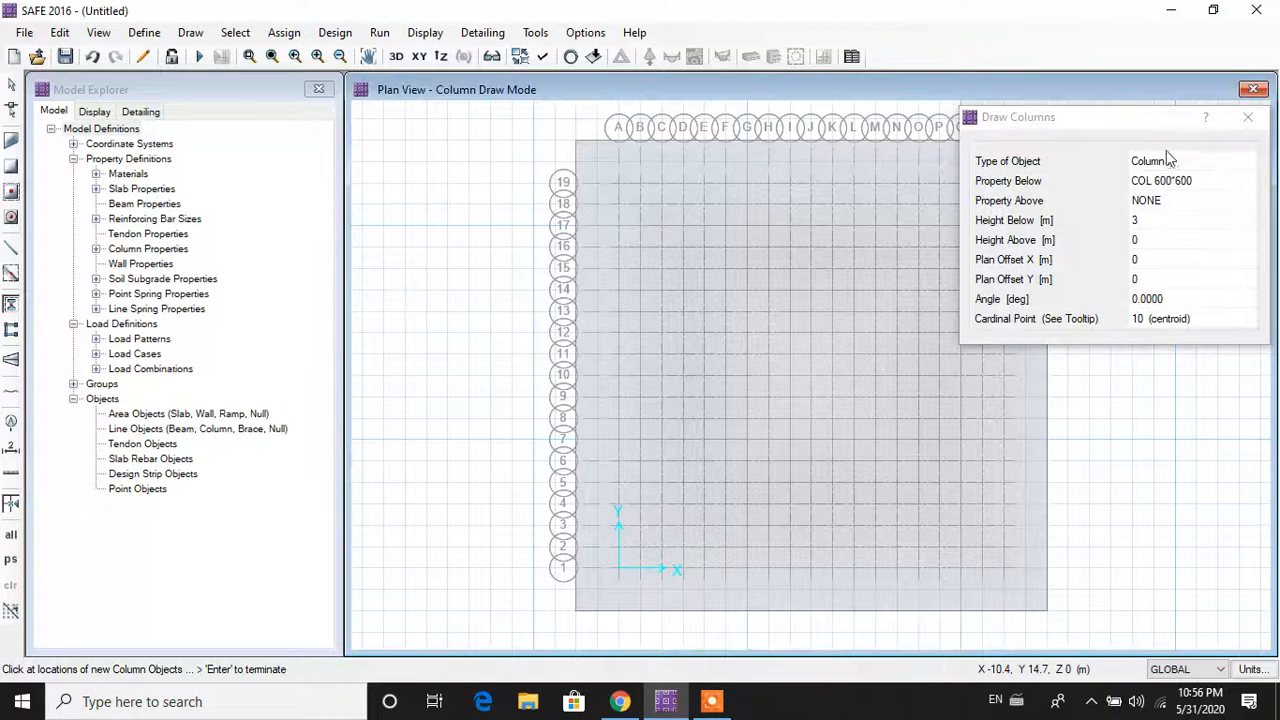
click(1177, 164)
click(1180, 181)
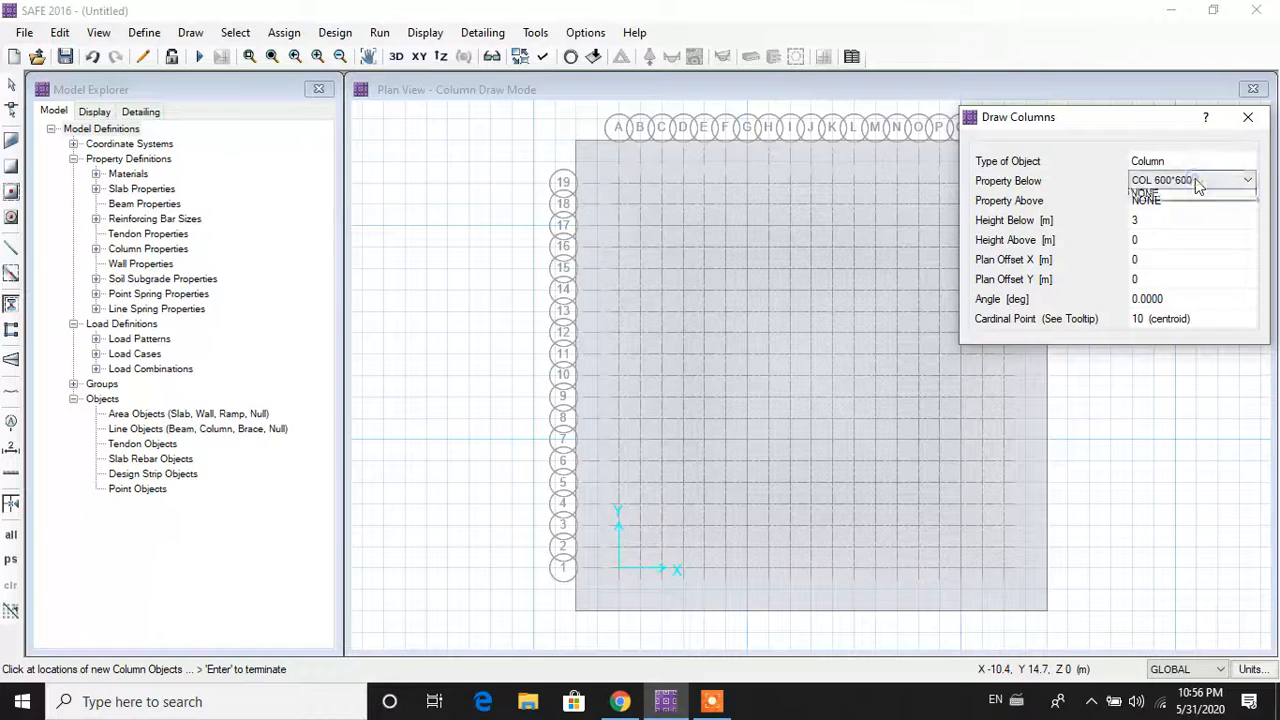
click(1195, 180)
click(1203, 207)
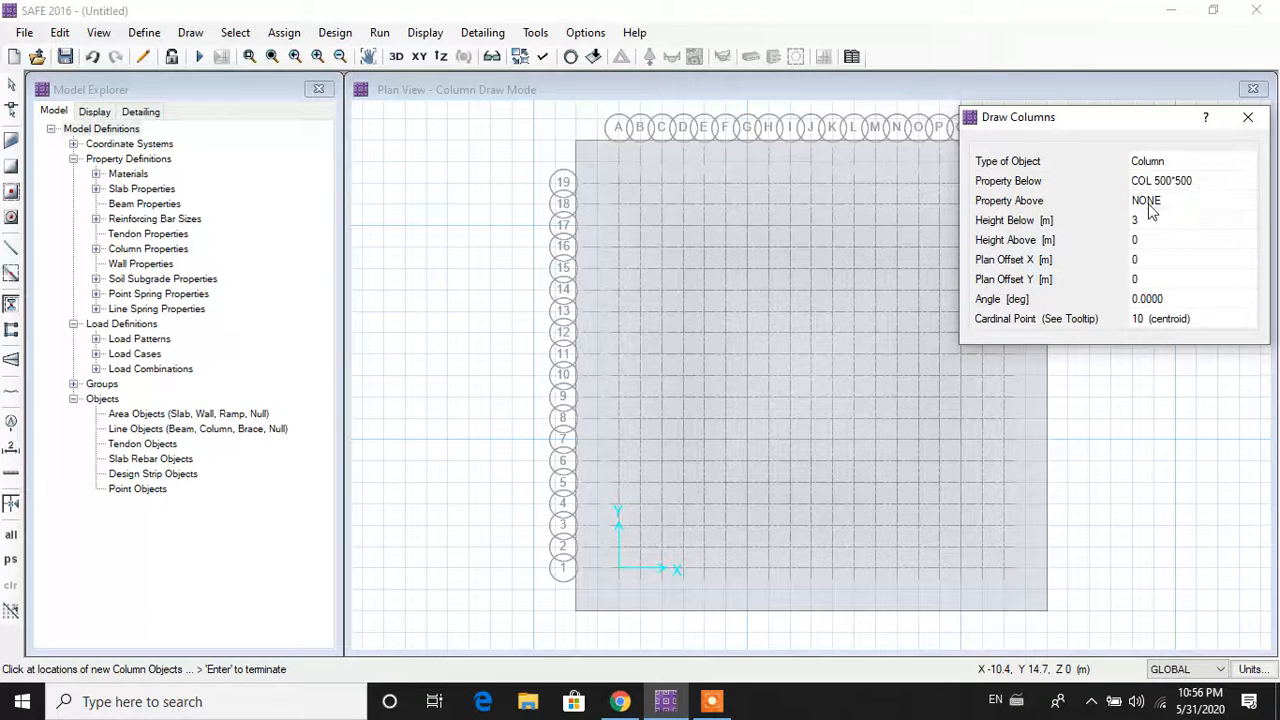
click(1131, 219)
key(BackSpace)
click(1170, 205)
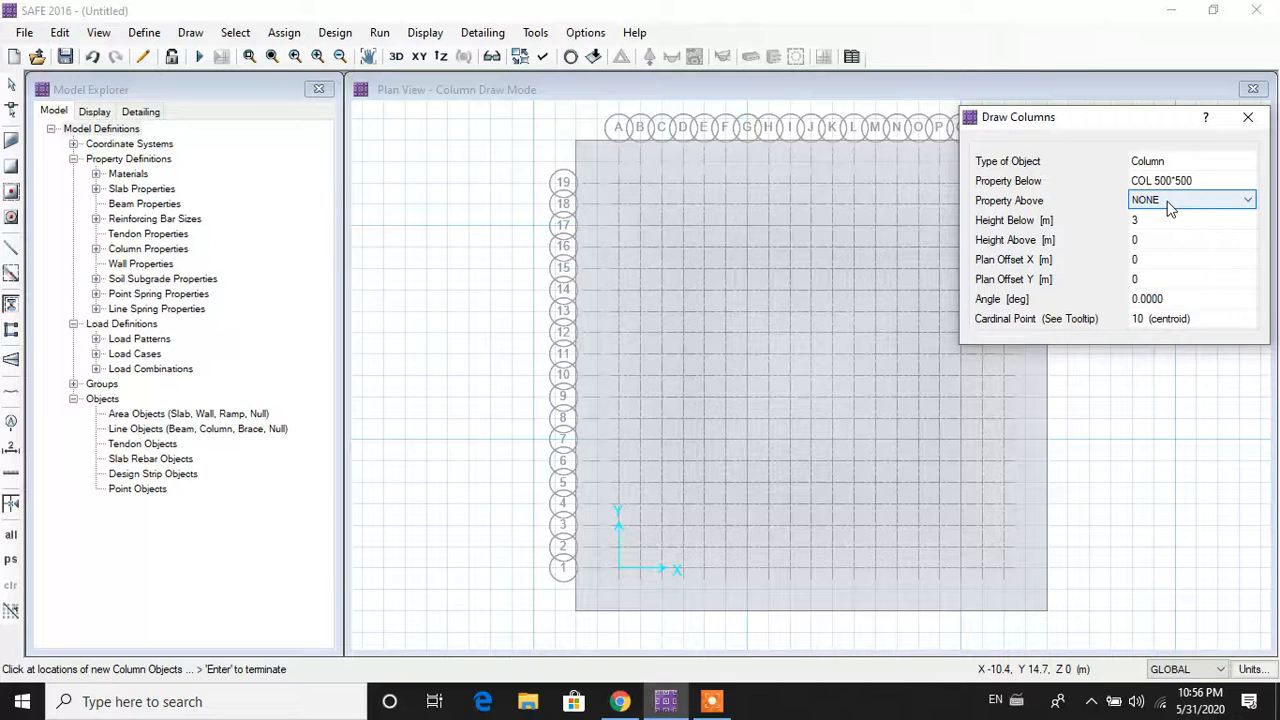
click(1172, 224)
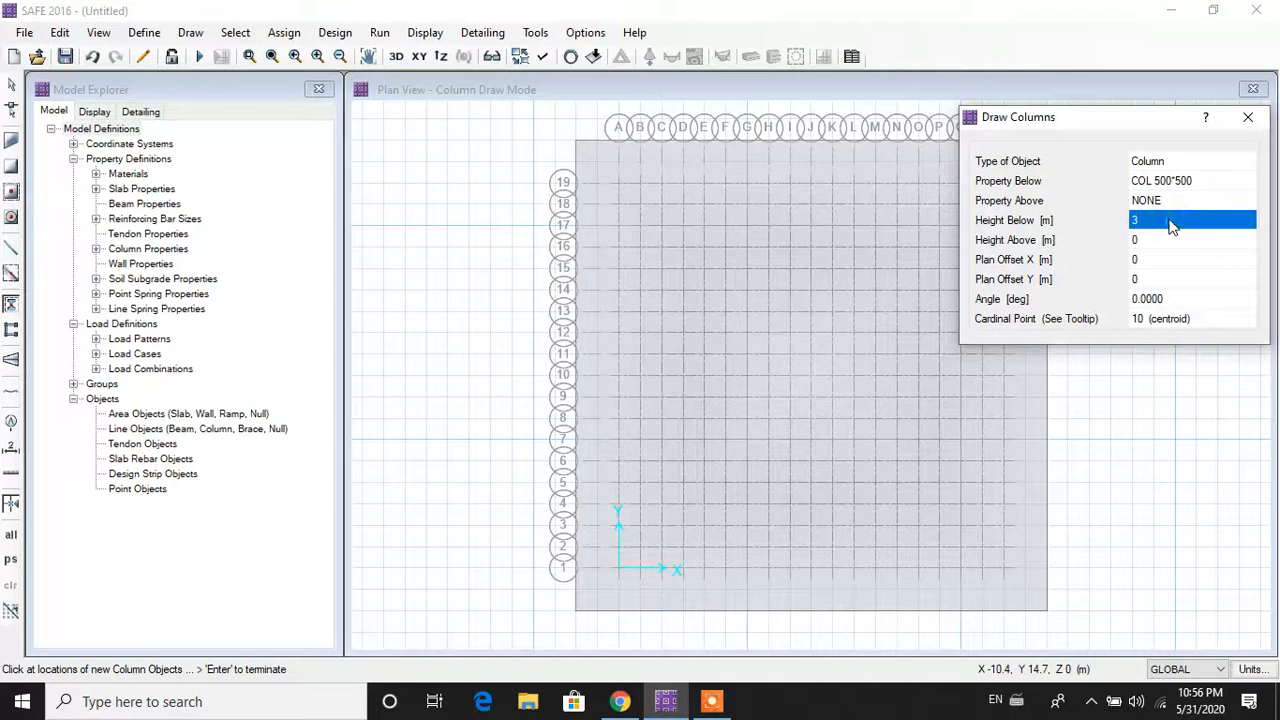
click(1192, 226)
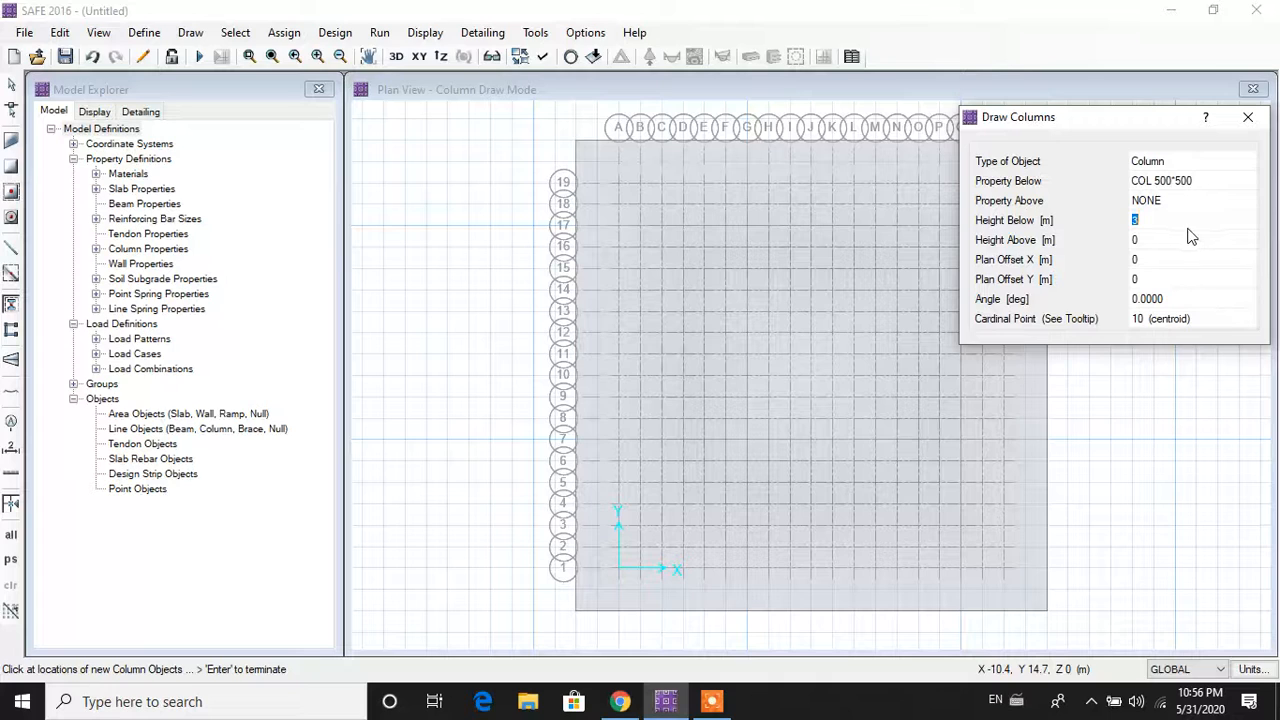
click(1192, 200)
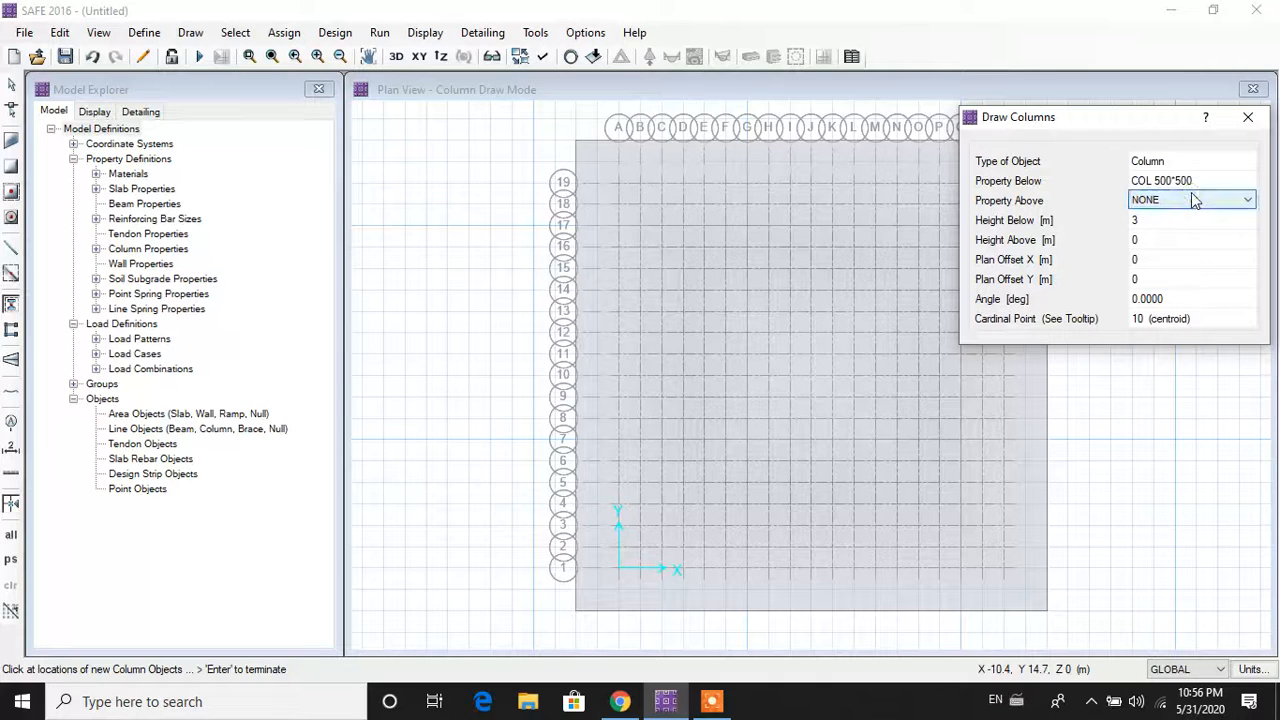
click(1193, 200)
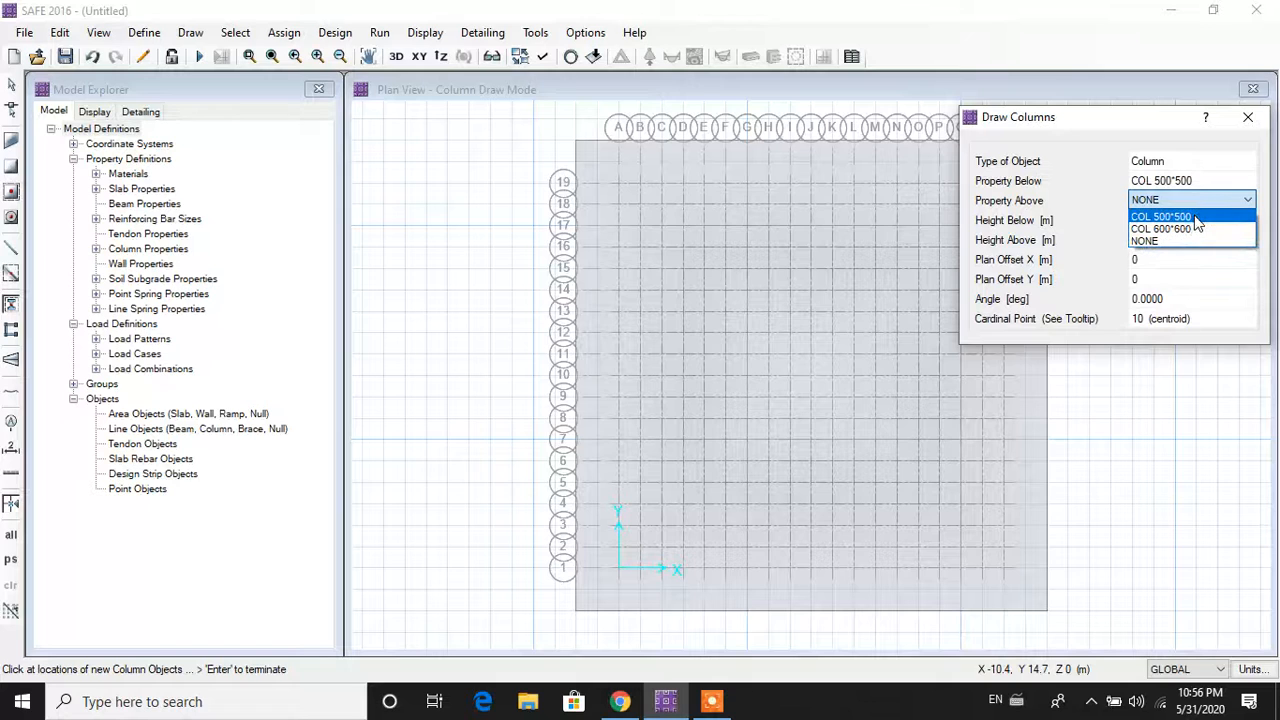
click(1190, 217)
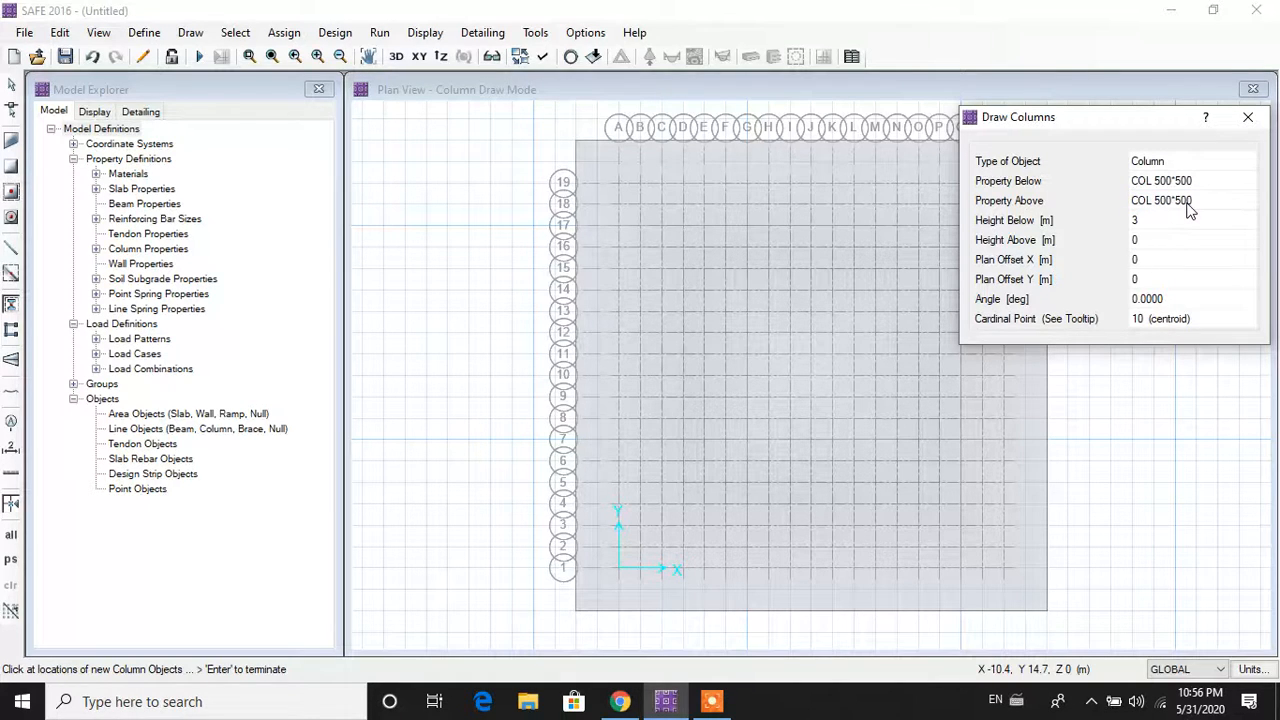
Step: Set the column below to NONE, height below 0 and height above 2
click(1188, 222)
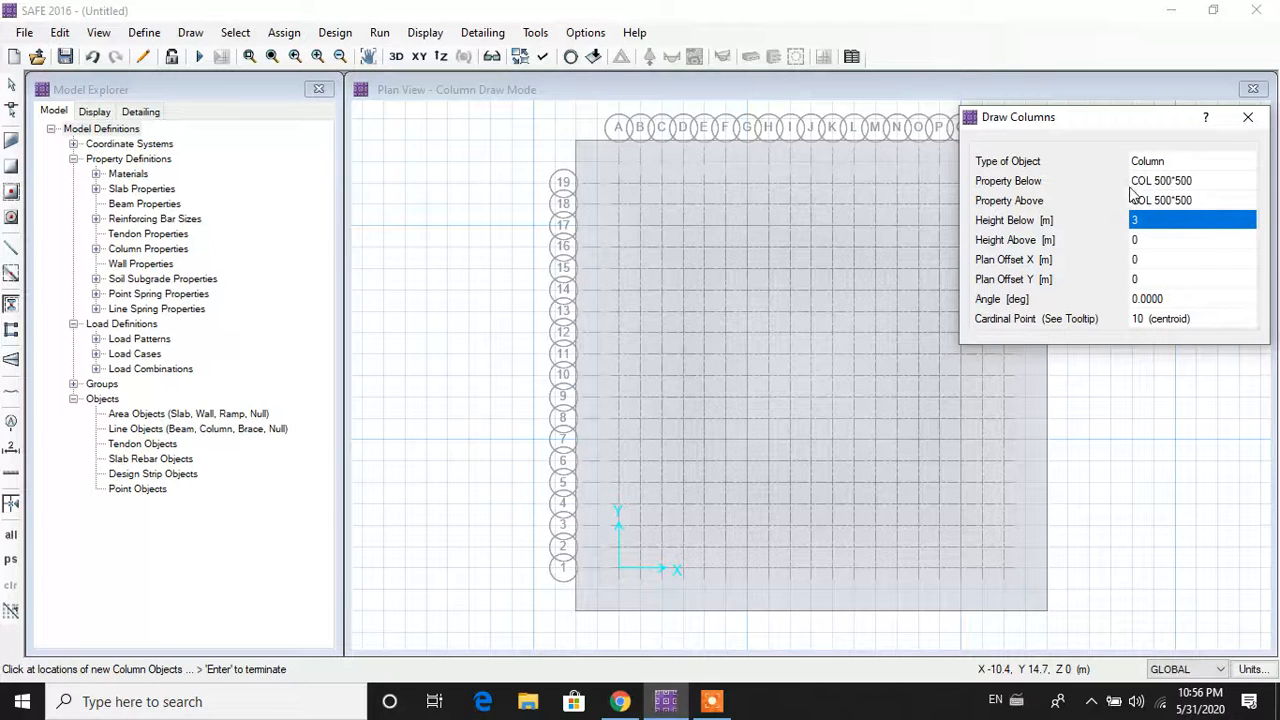
click(1150, 184)
click(1158, 182)
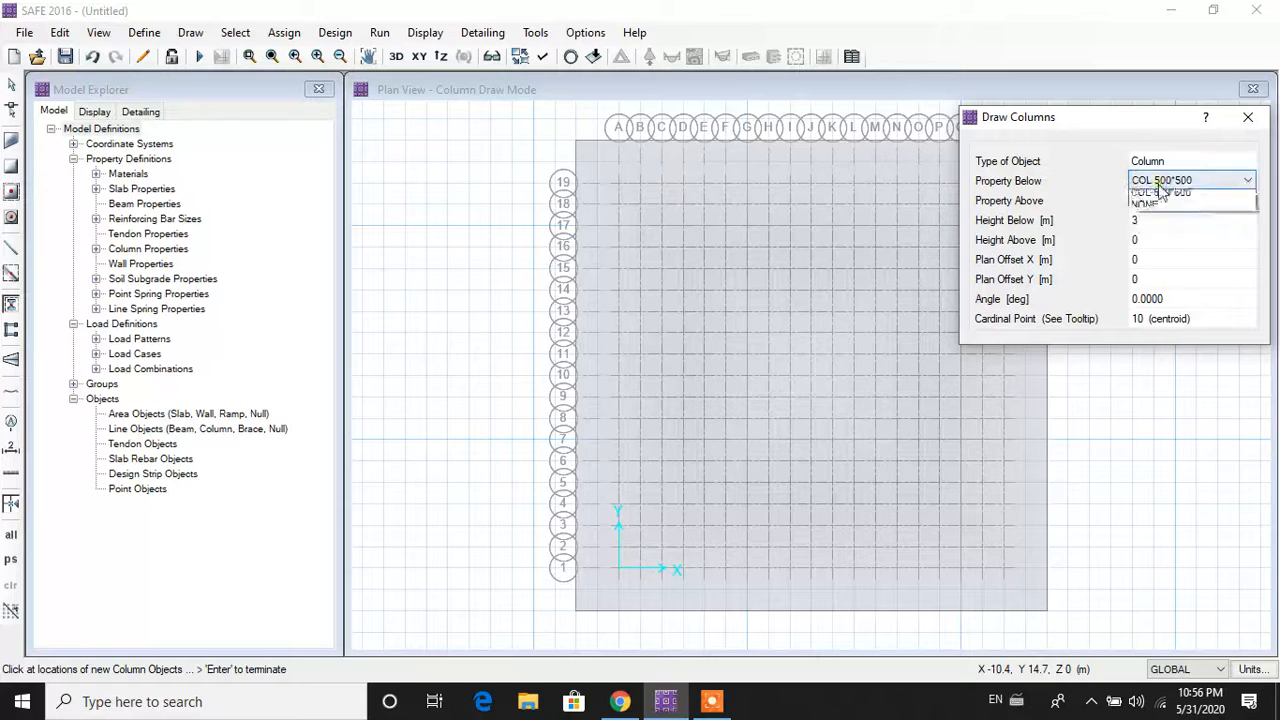
click(1165, 221)
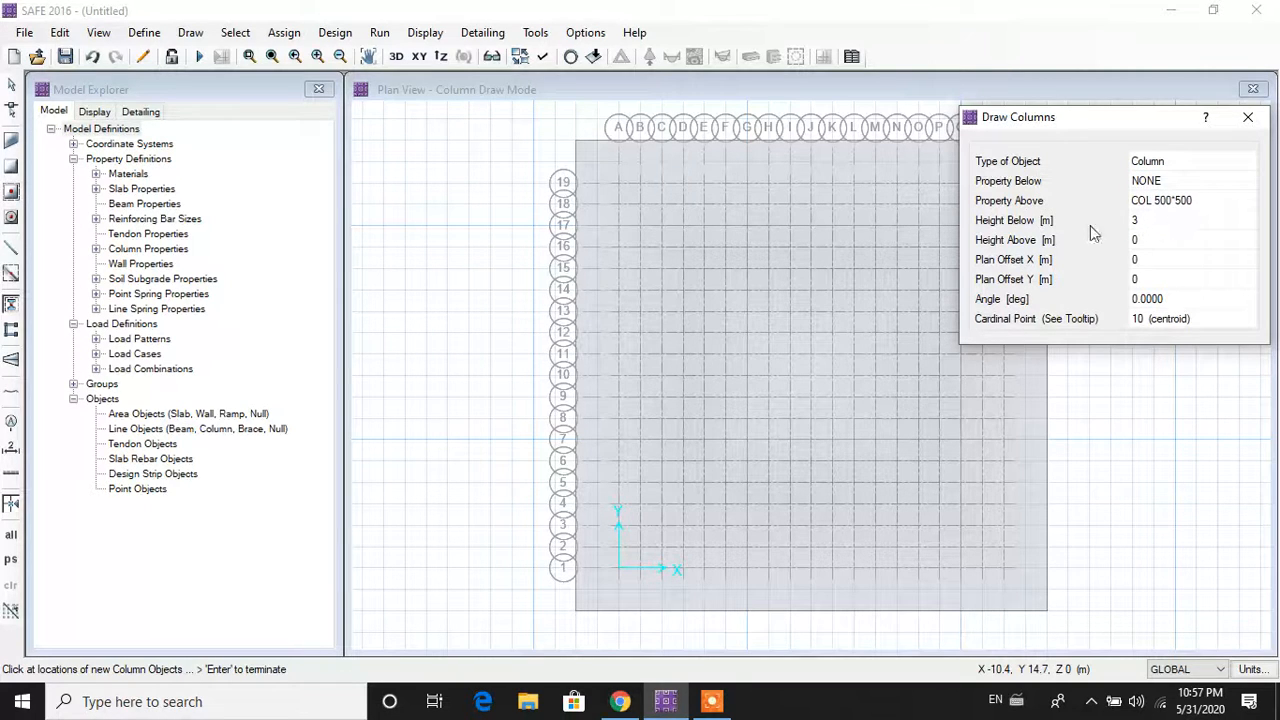
click(1158, 221)
text(0)
click(1158, 241)
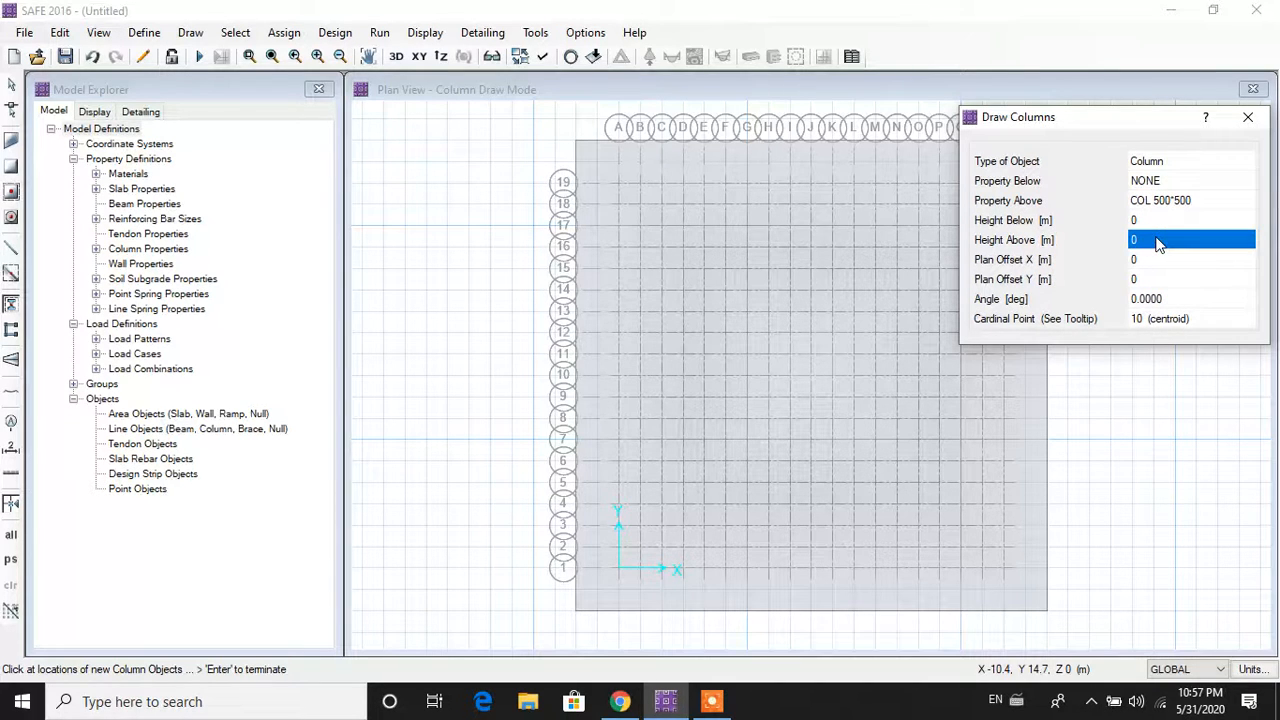
text(2)
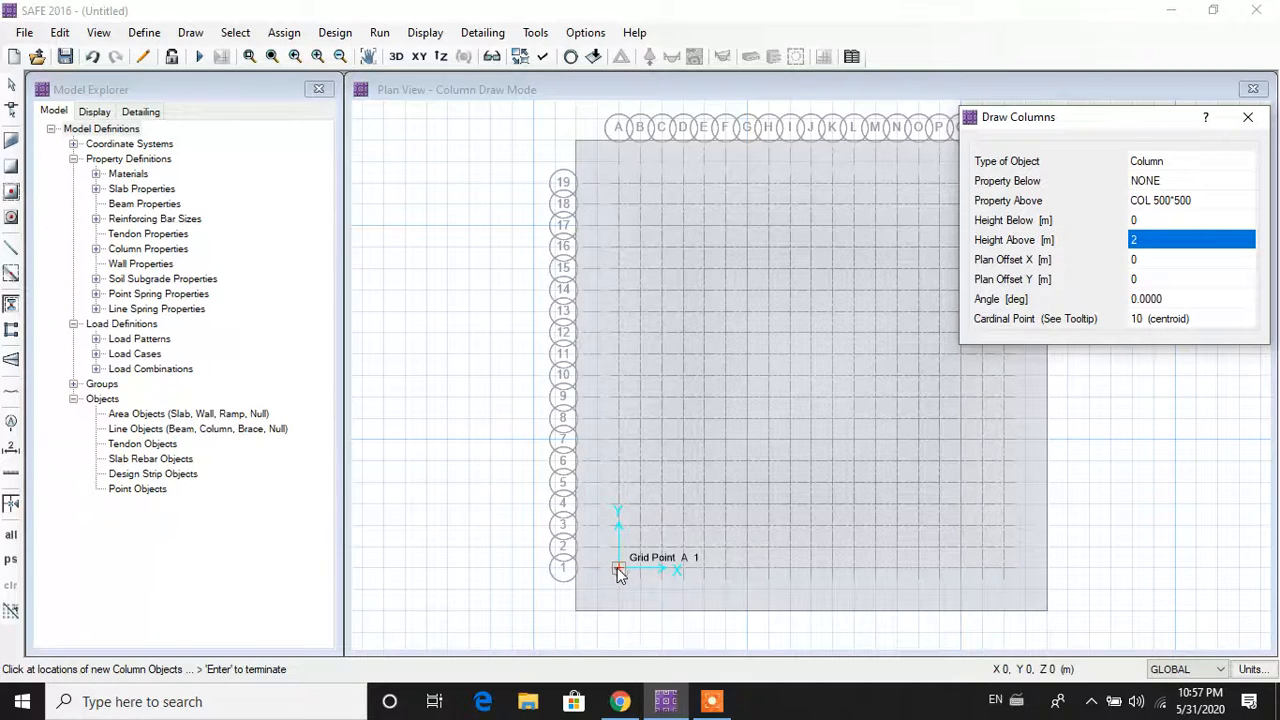
Step: Place columns at grid points A1, A7, A13, A19, G19 and M19
click(618, 570)
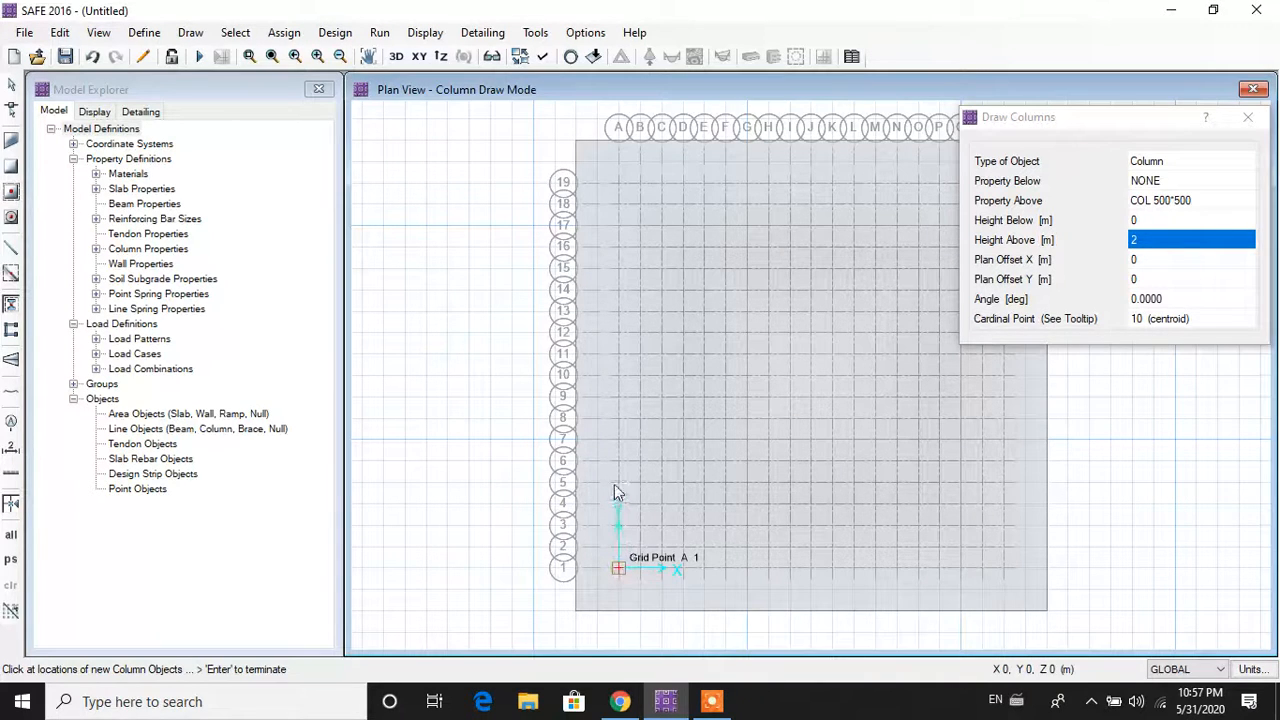
click(618, 568)
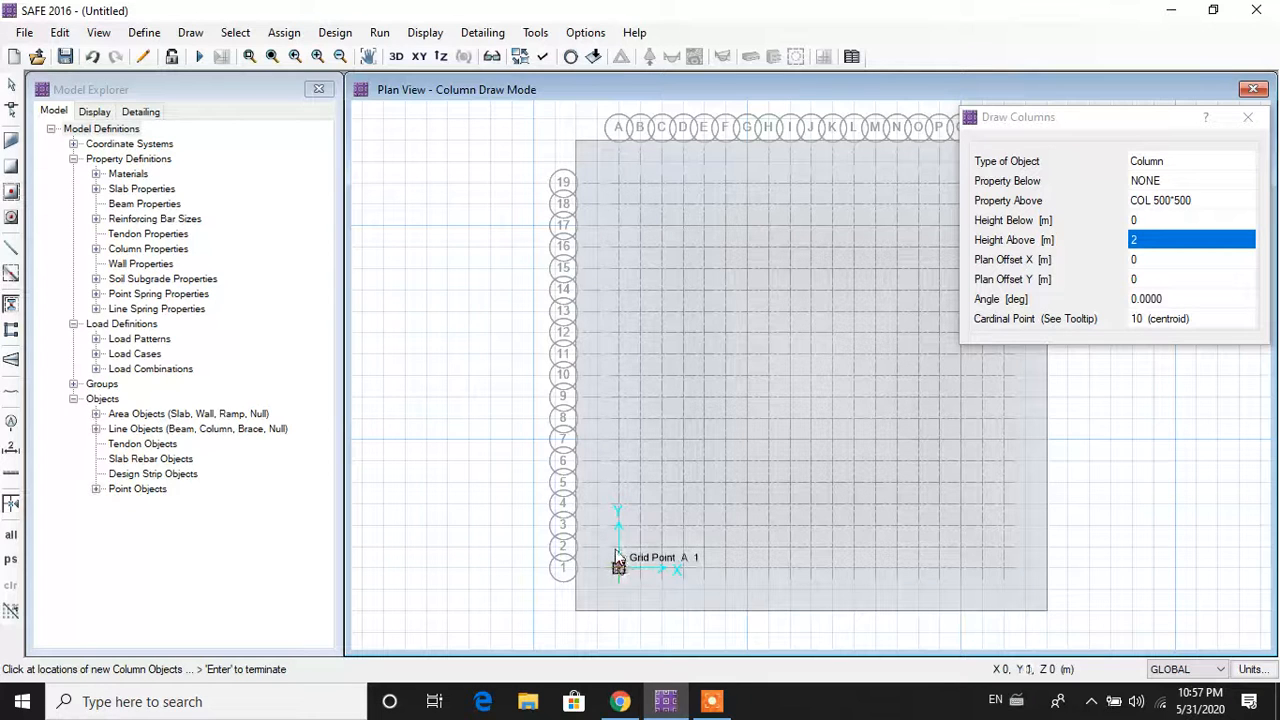
click(618, 440)
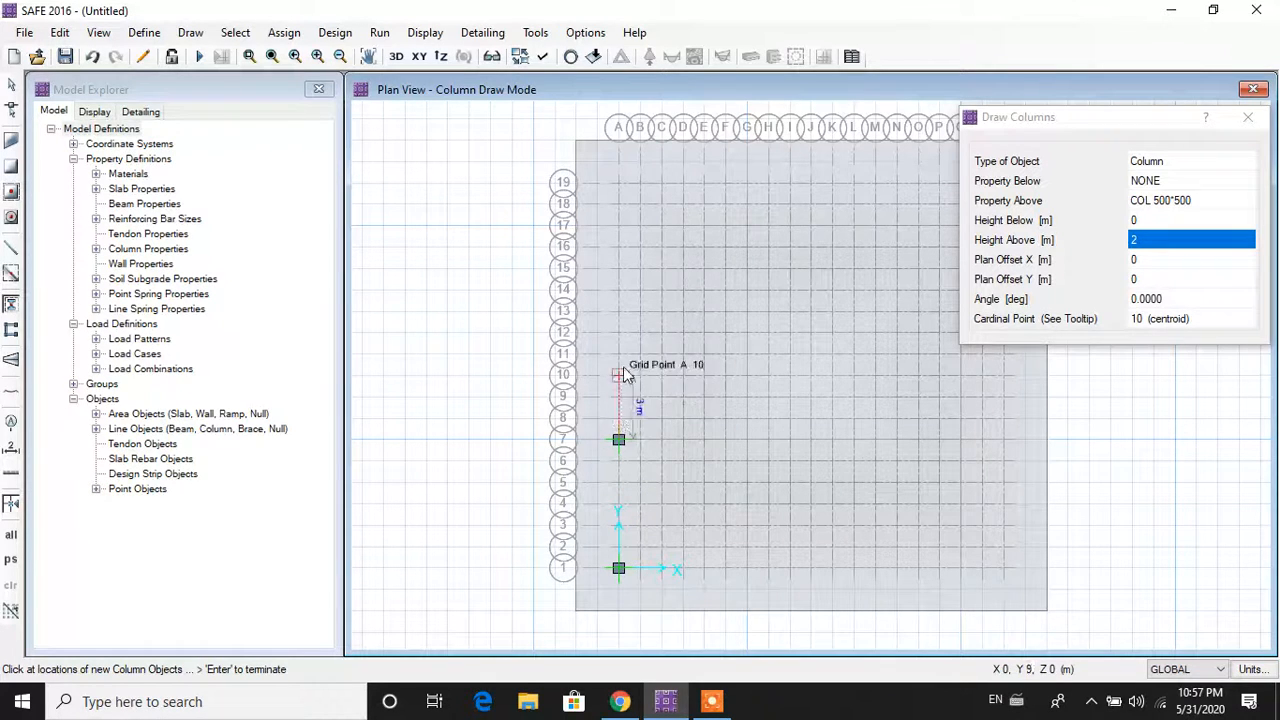
click(620, 313)
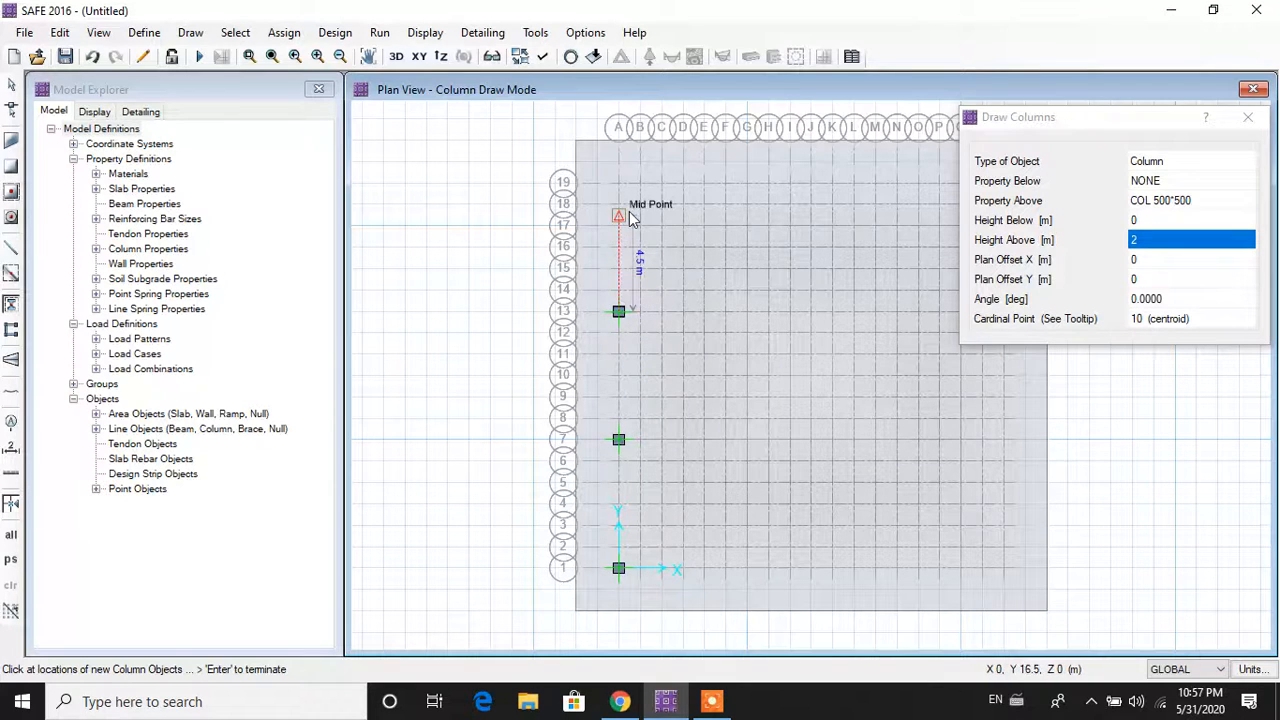
click(619, 184)
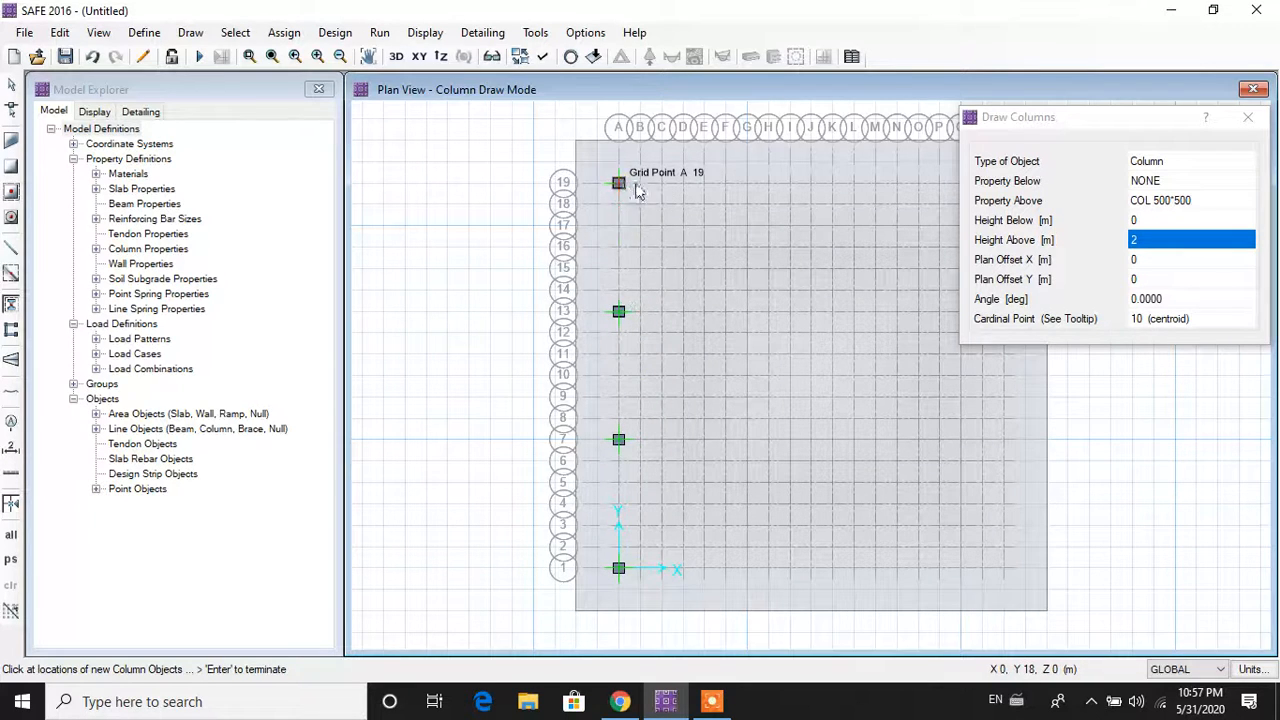
click(748, 185)
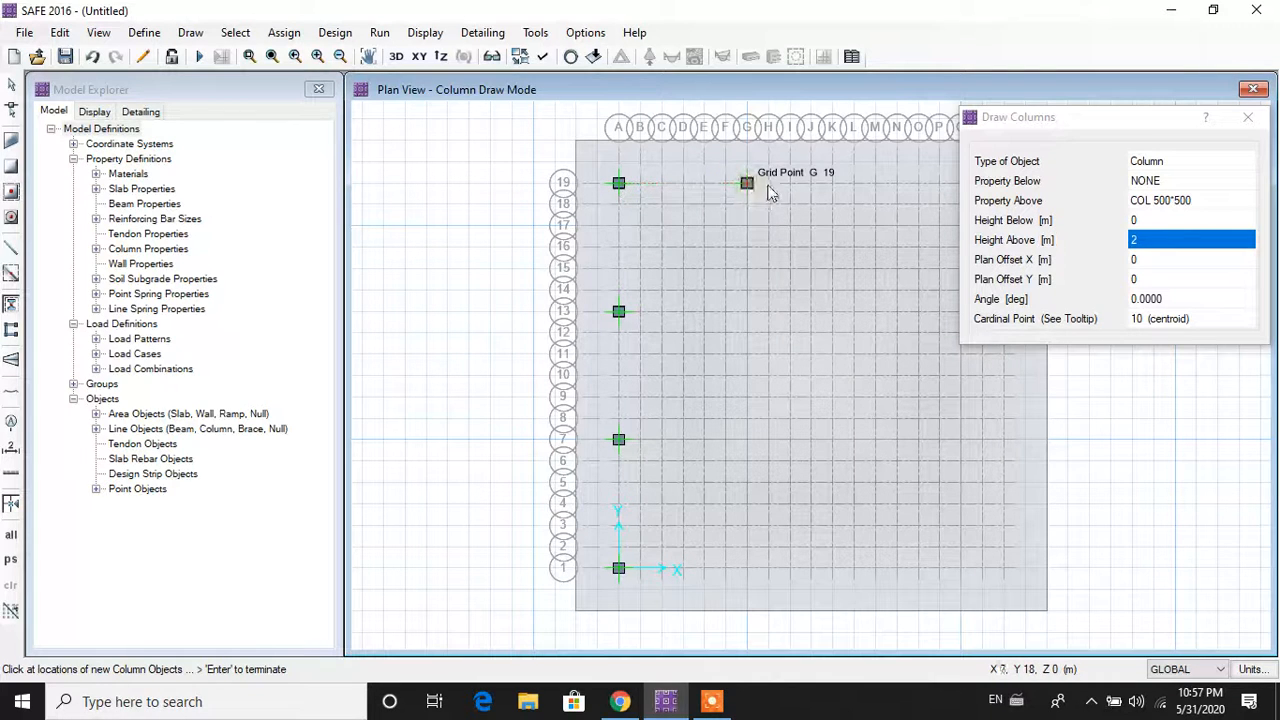
click(876, 184)
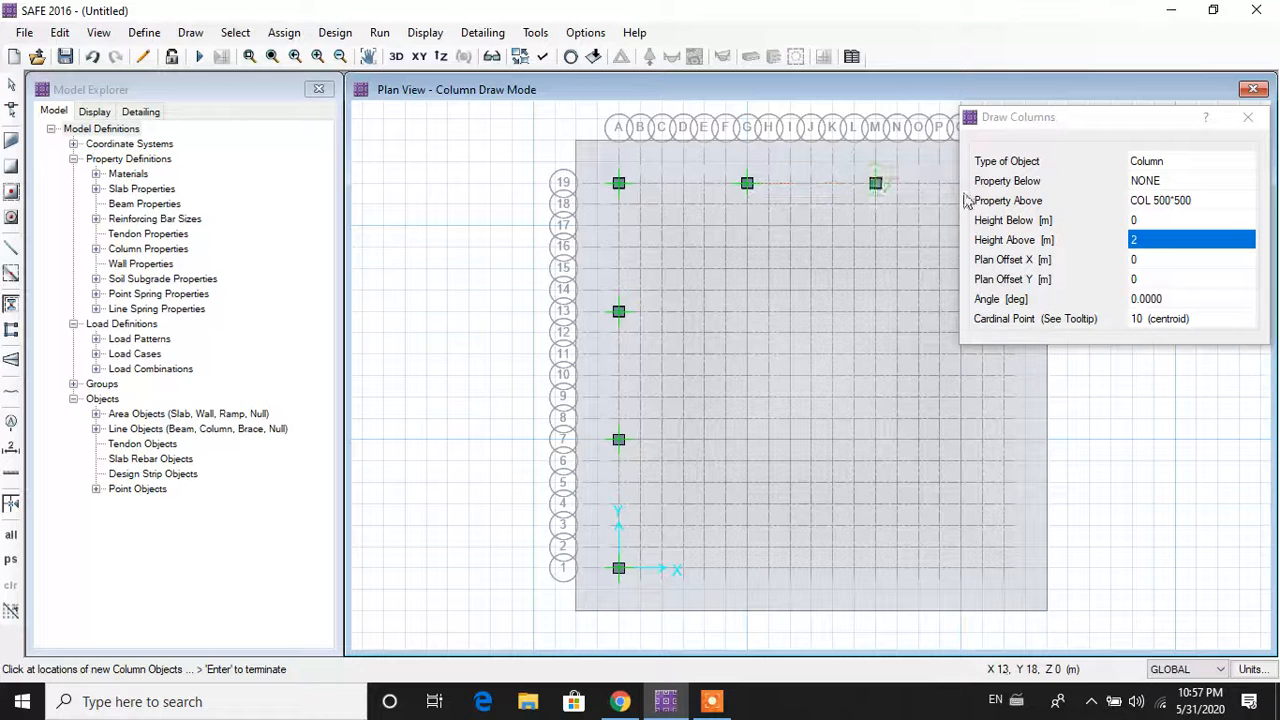
click(1142, 126)
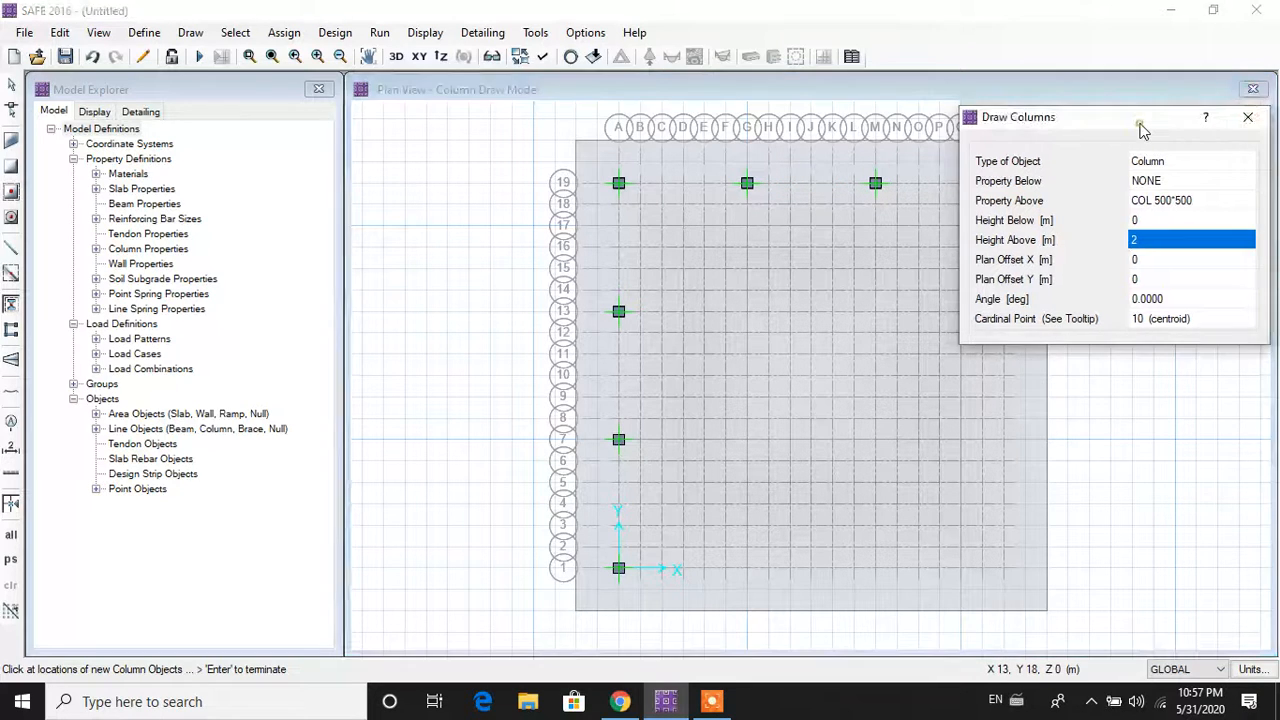
mouse_move(1142, 126)
mouse_down()
mouse_move(1279, 343)
mouse_move(1279, 434)
mouse_up()
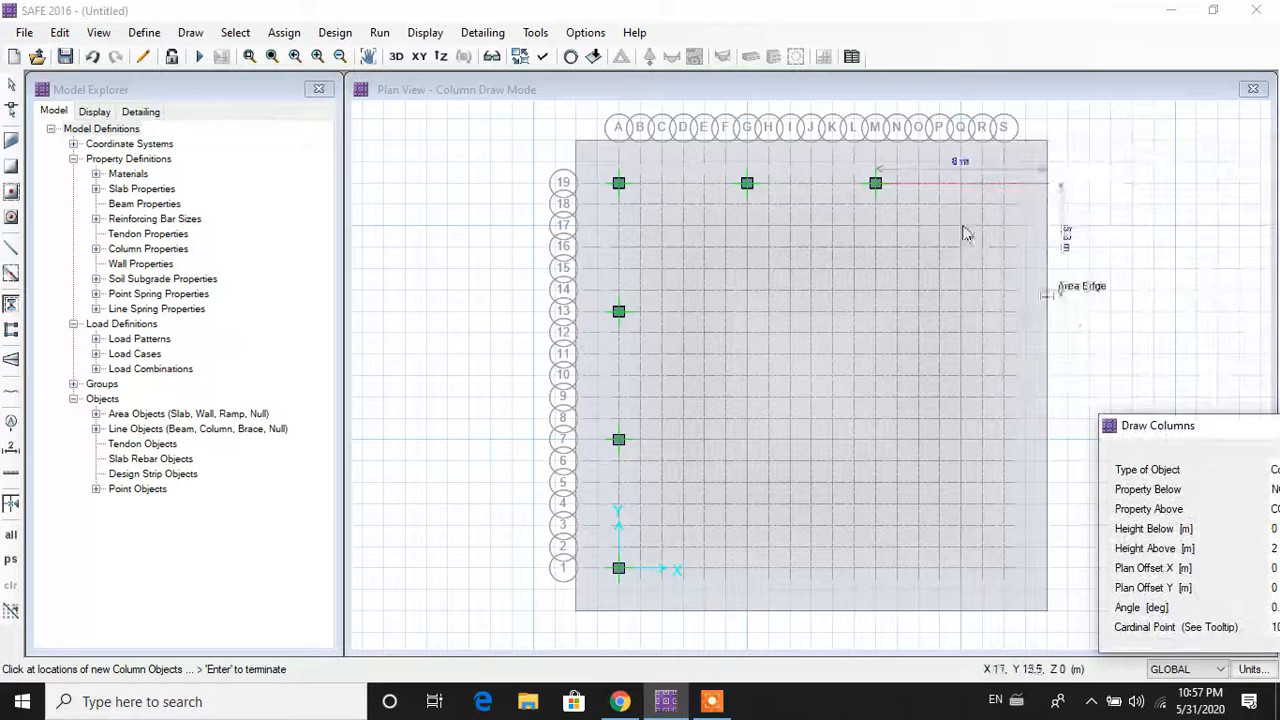
Step: Place columns at S19, S13, S7, S1, M1 and G1, then stop drawing
click(1004, 188)
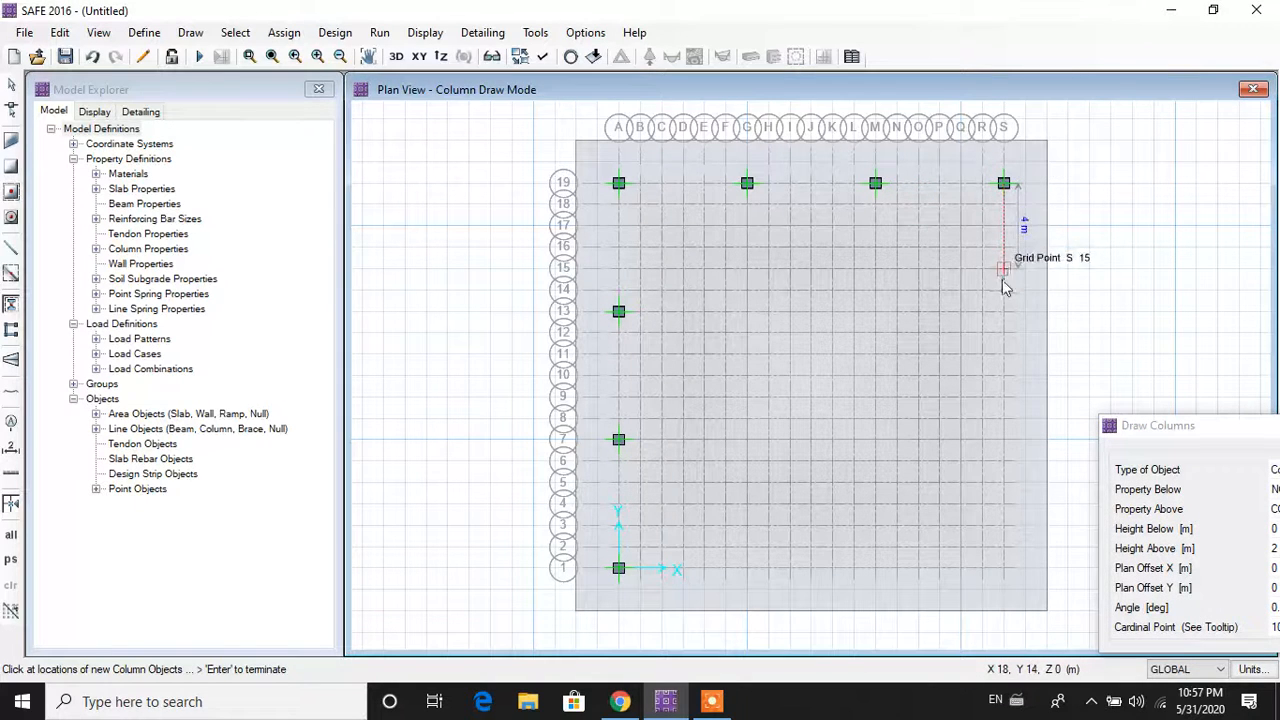
click(1003, 313)
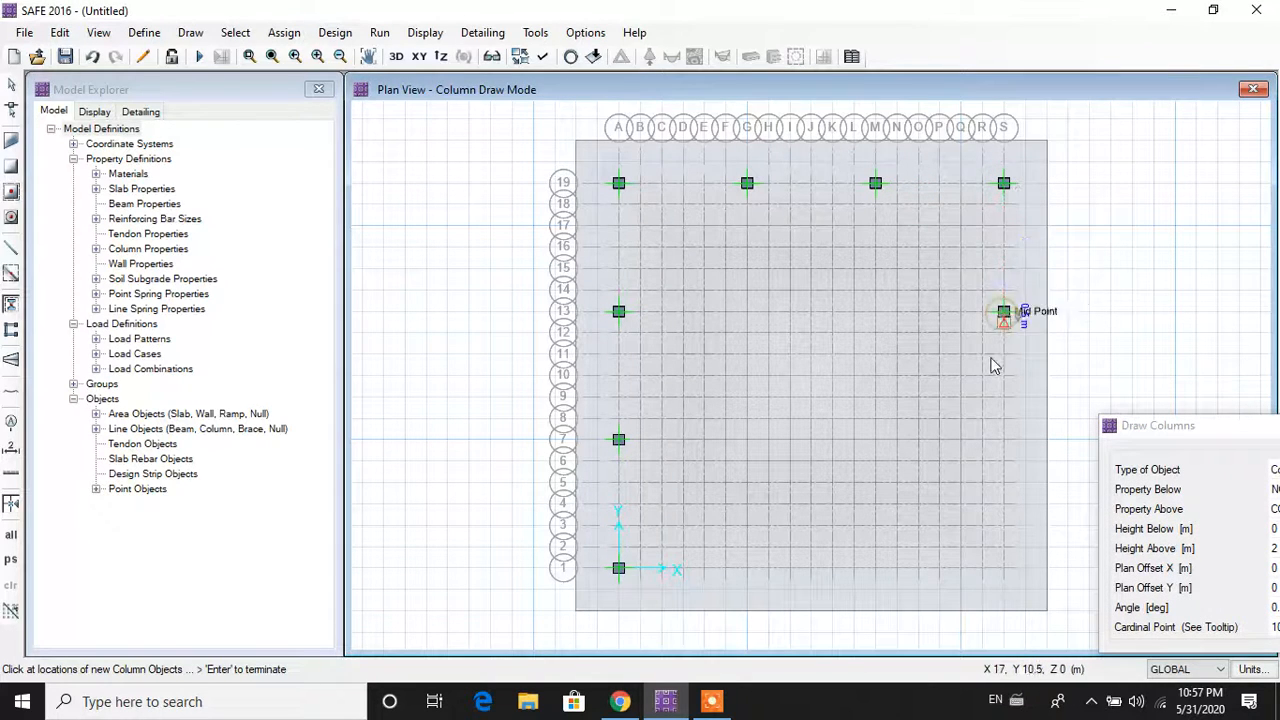
click(1003, 440)
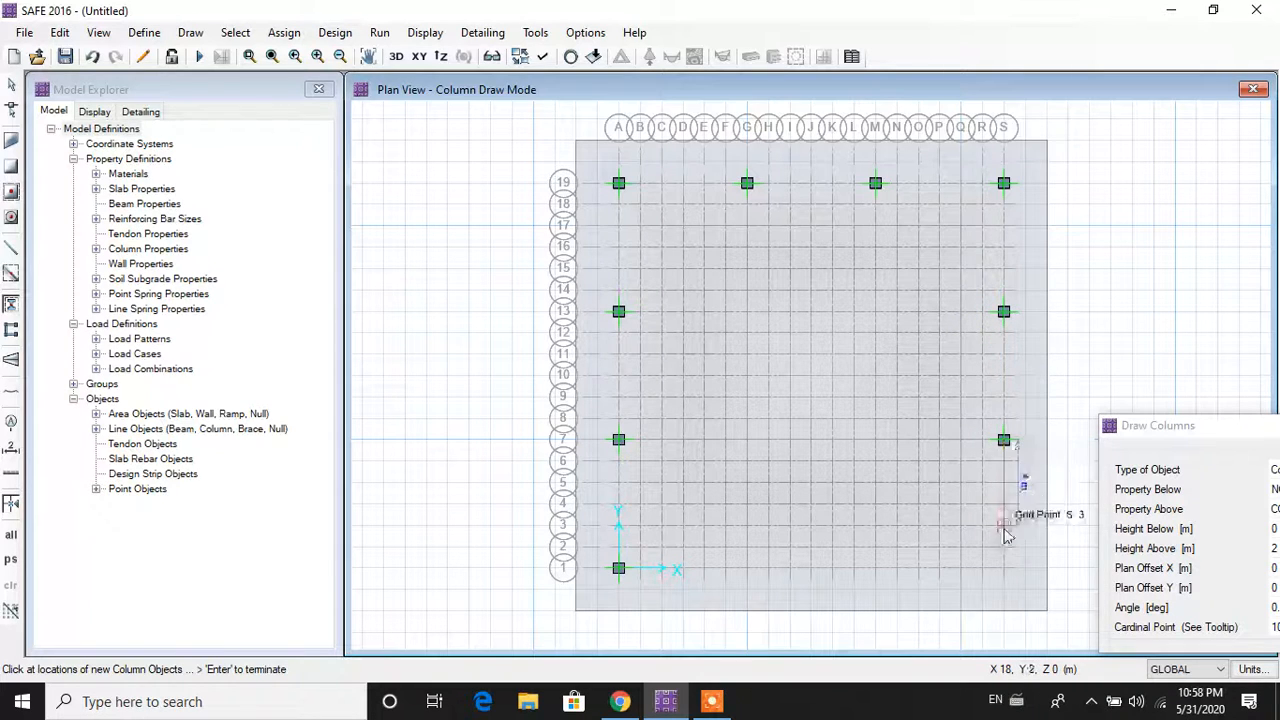
click(1003, 569)
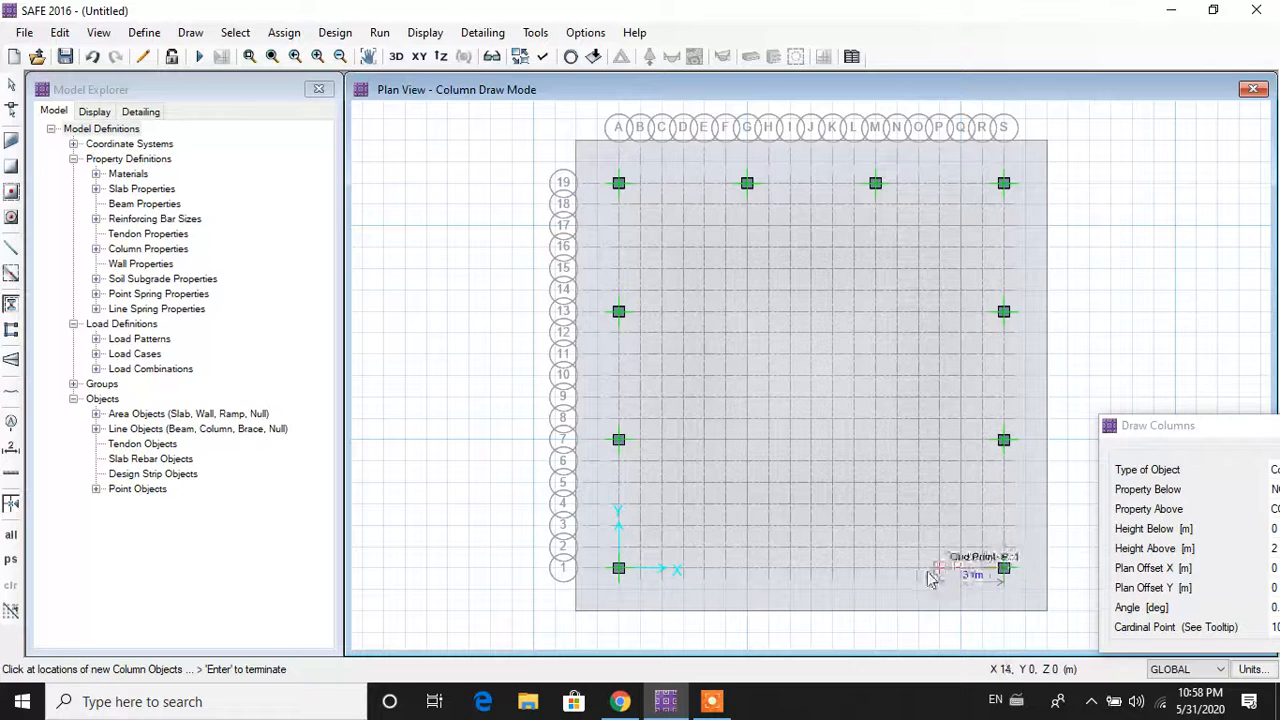
click(875, 569)
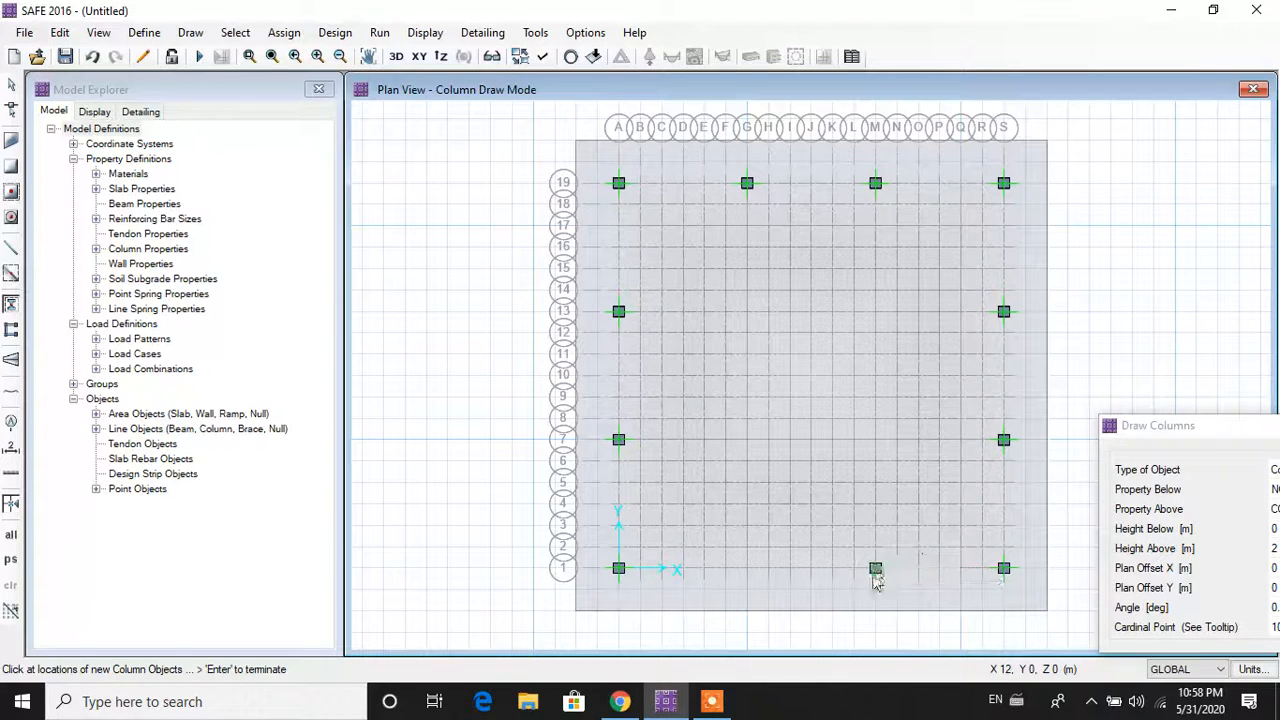
click(747, 570)
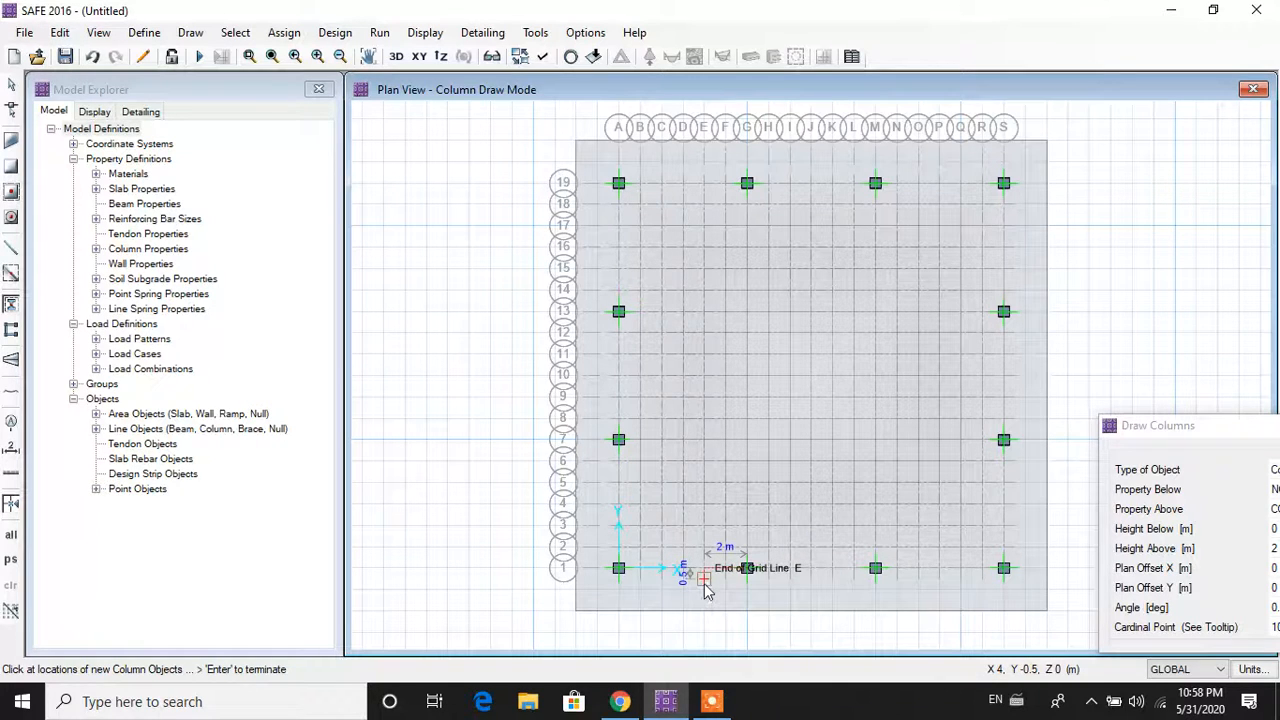
key(Escape)
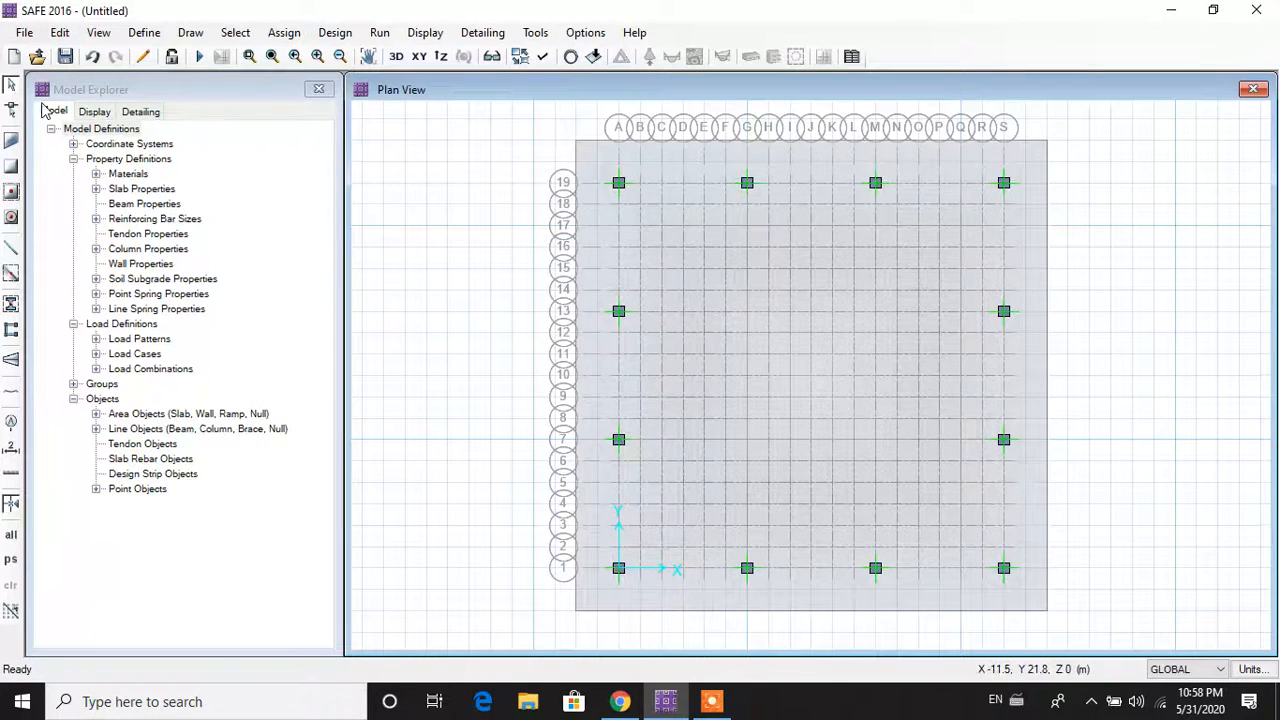
Step: Resume column drawing with COL 600*600 as the column section above
click(190, 32)
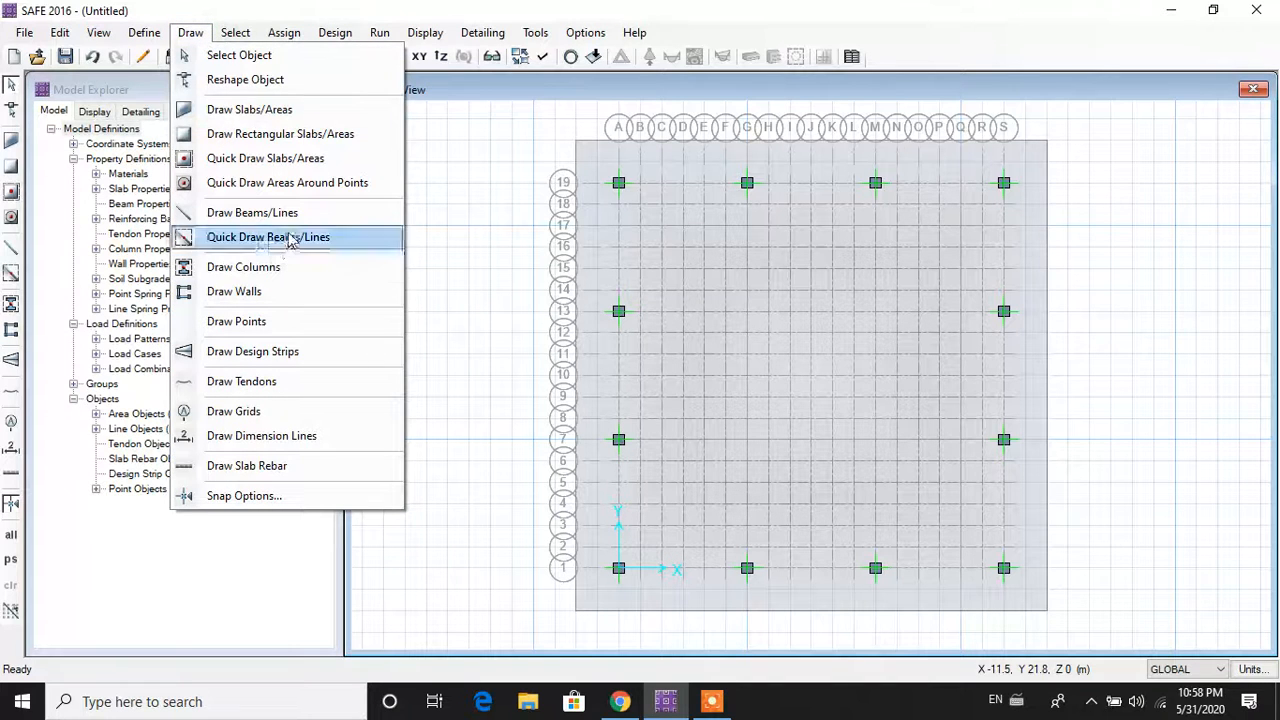
click(274, 270)
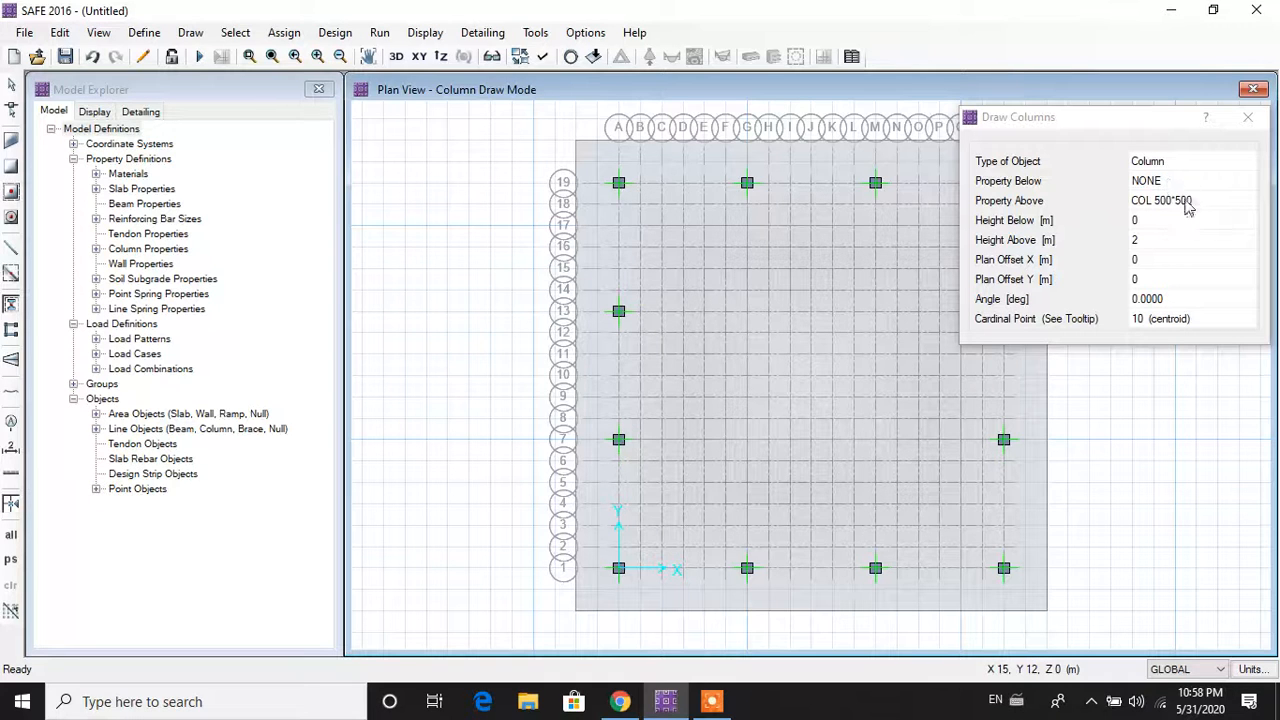
click(1189, 200)
click(1200, 200)
click(1215, 229)
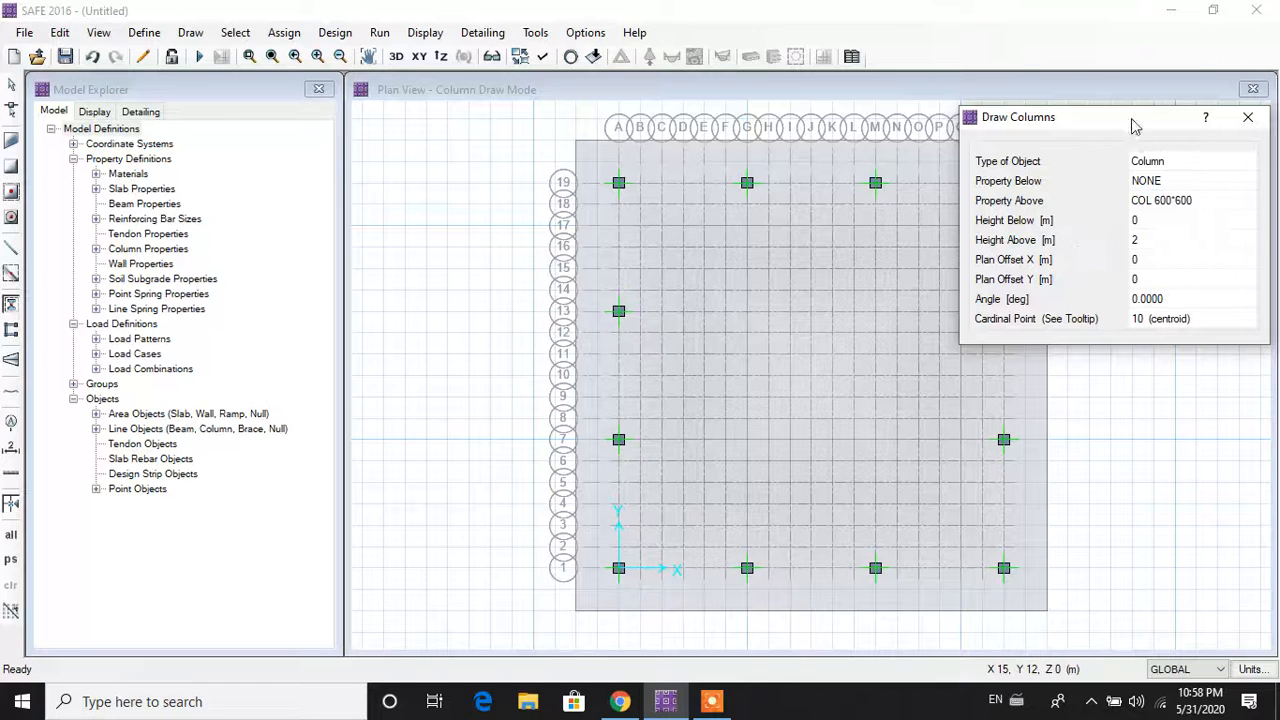
drag(1136, 118, 1212, 103)
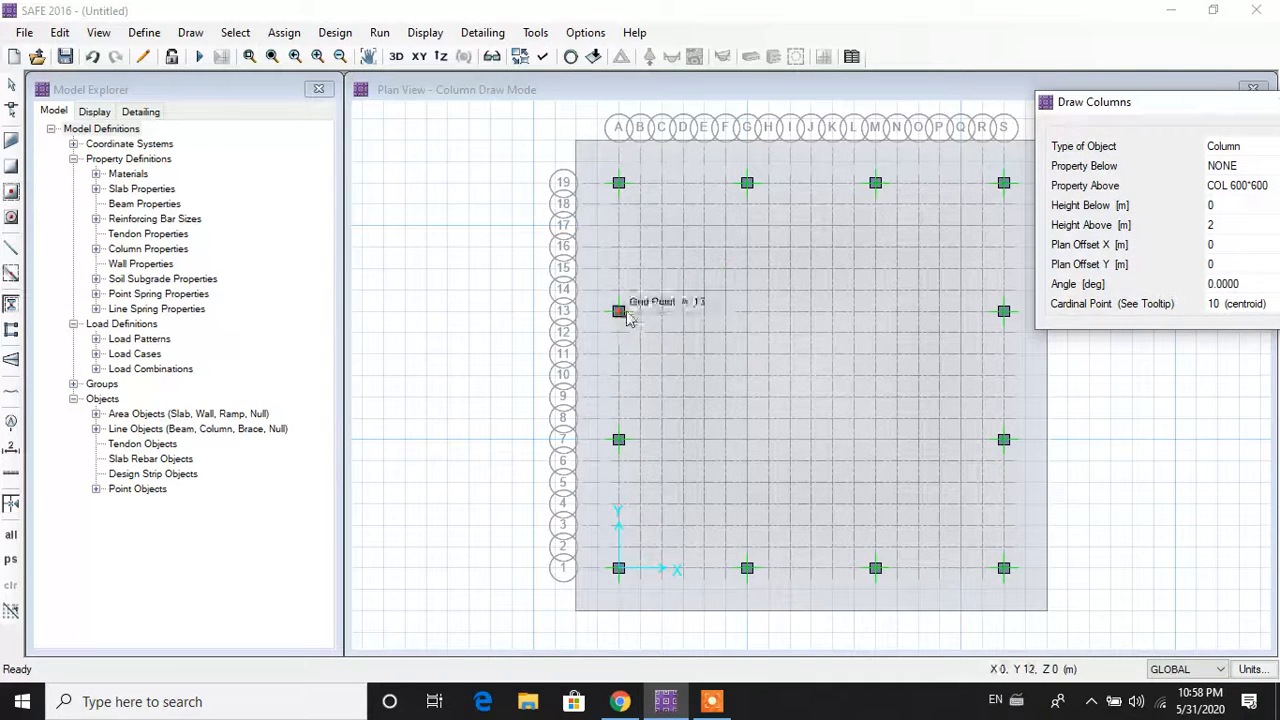
Step: Place interior columns at grid points G13, M13, M7 and G7
click(748, 318)
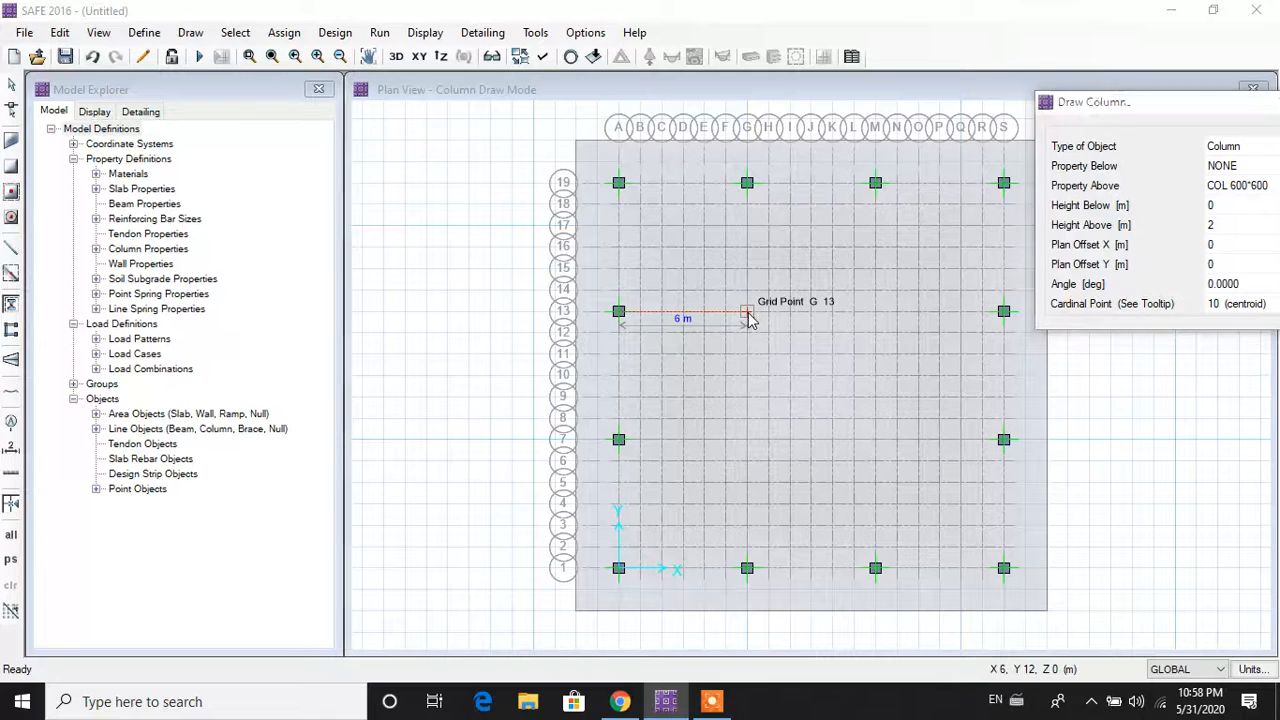
click(877, 318)
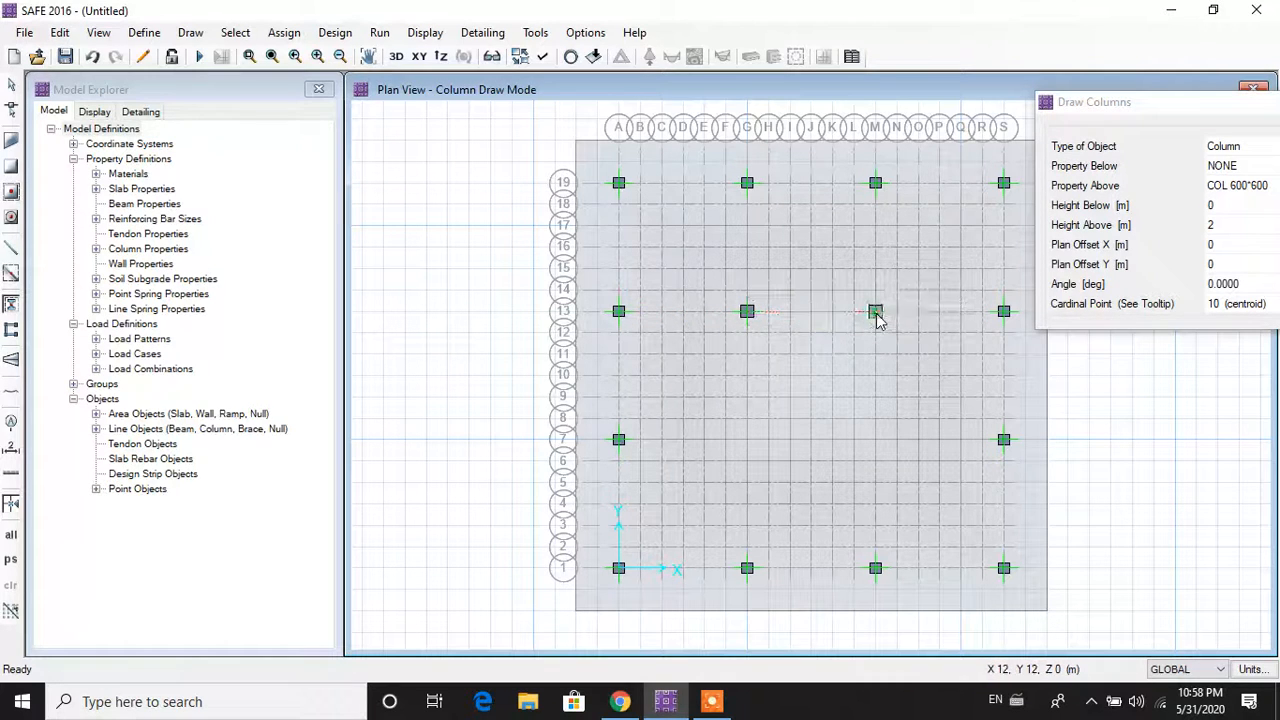
click(875, 441)
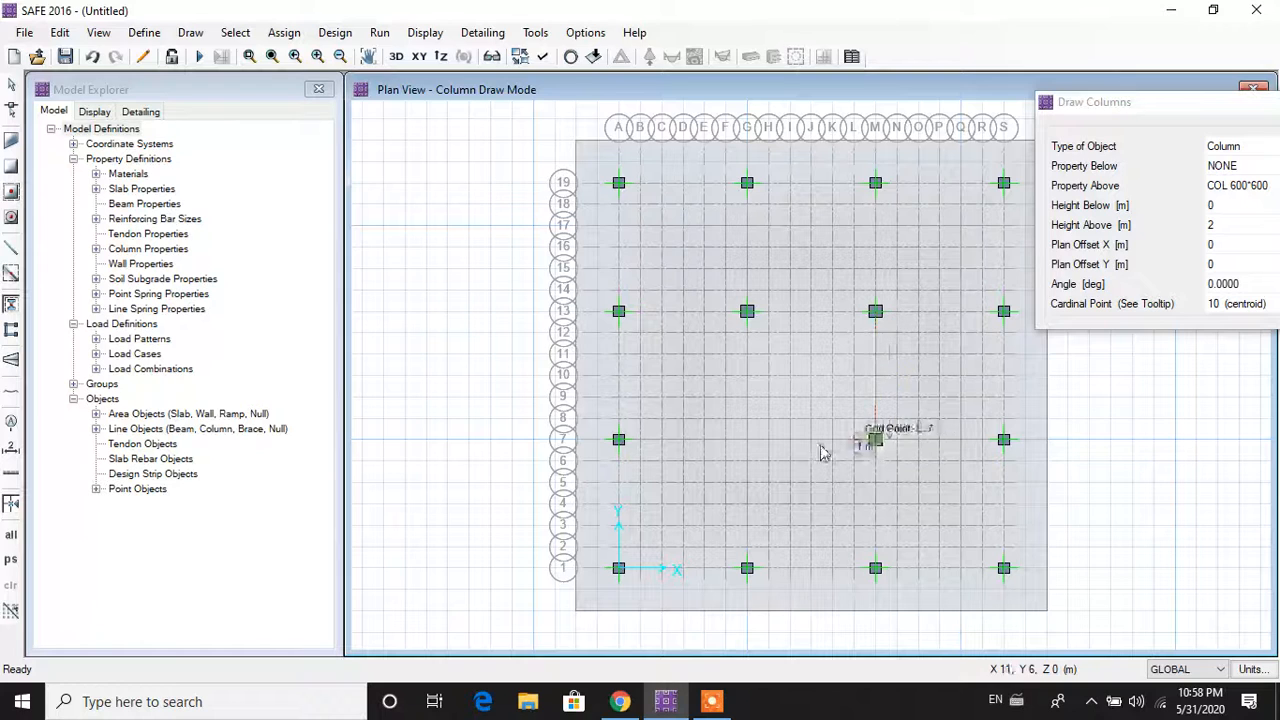
click(745, 445)
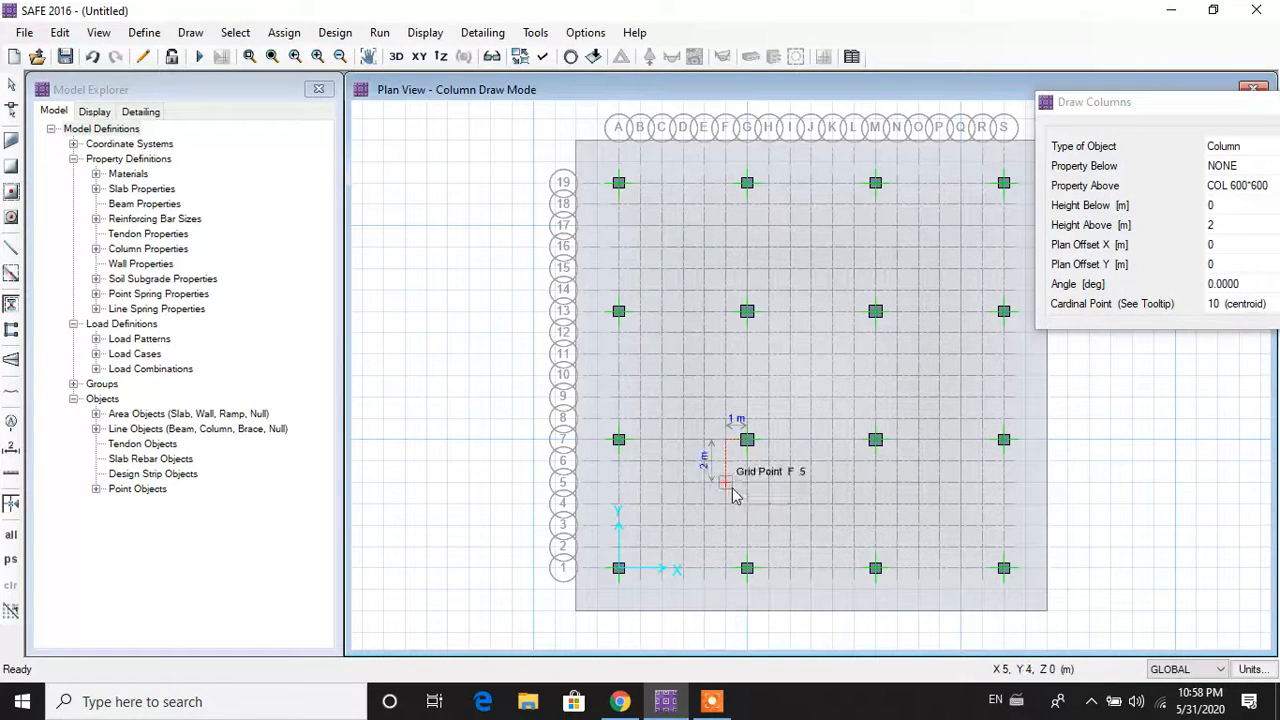
key(Escape)
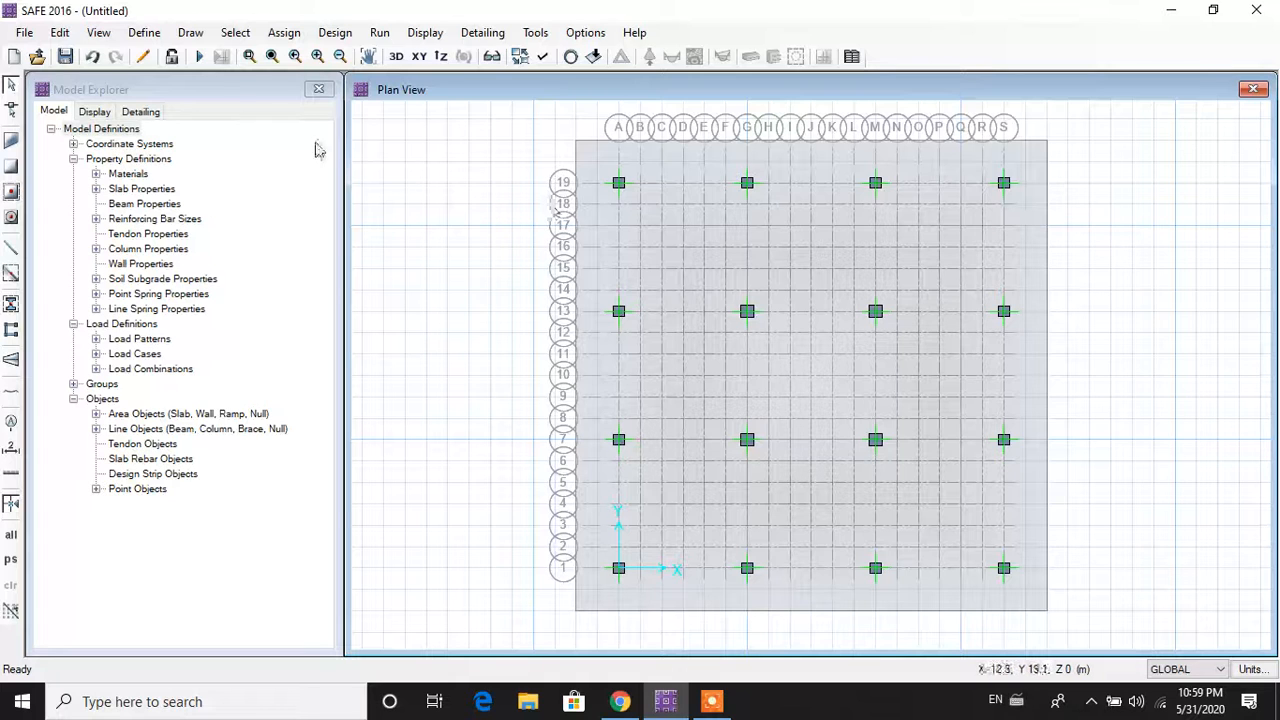
click(190, 33)
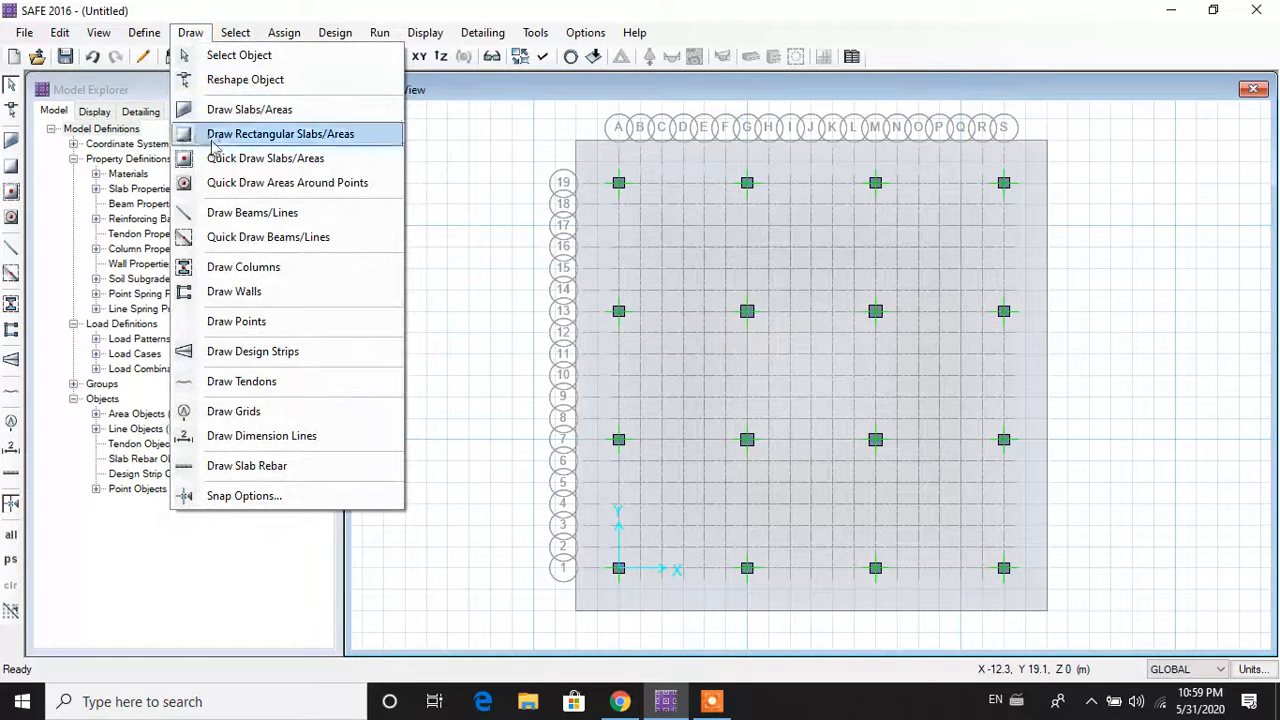
Step: Start drawing layer A column strips with start and end widths of 4 m on each side
click(291, 360)
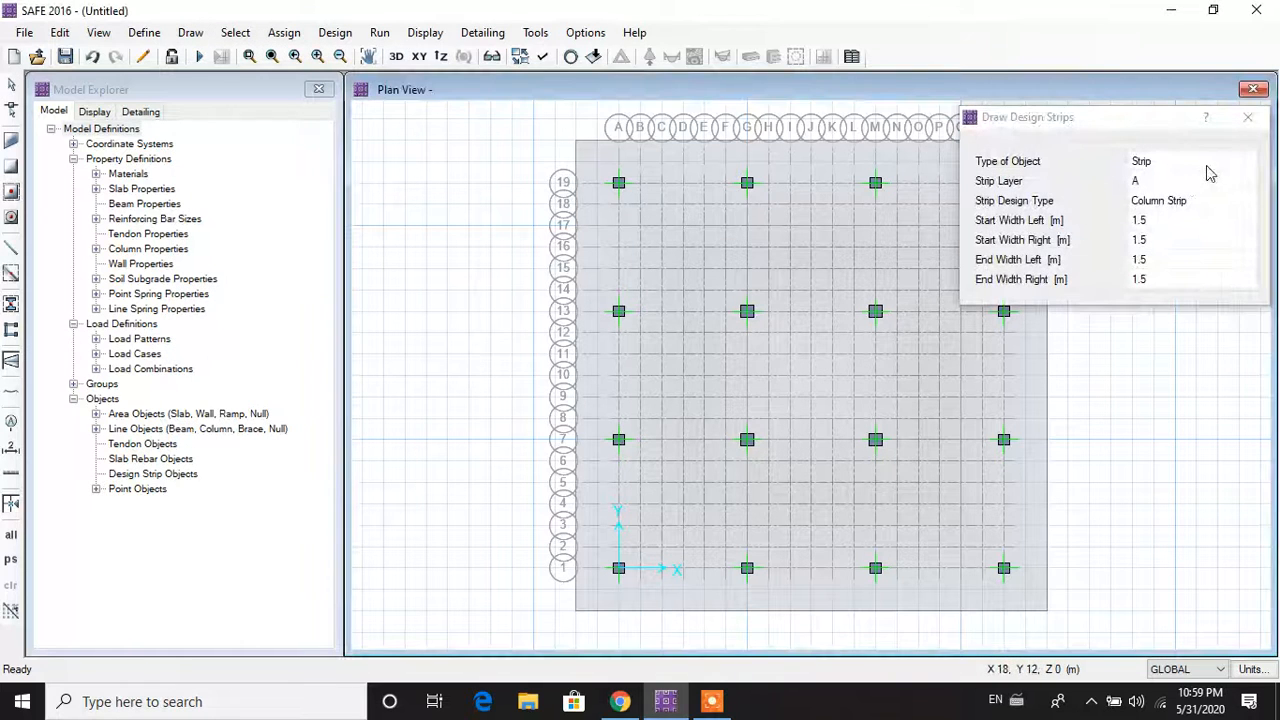
click(1203, 203)
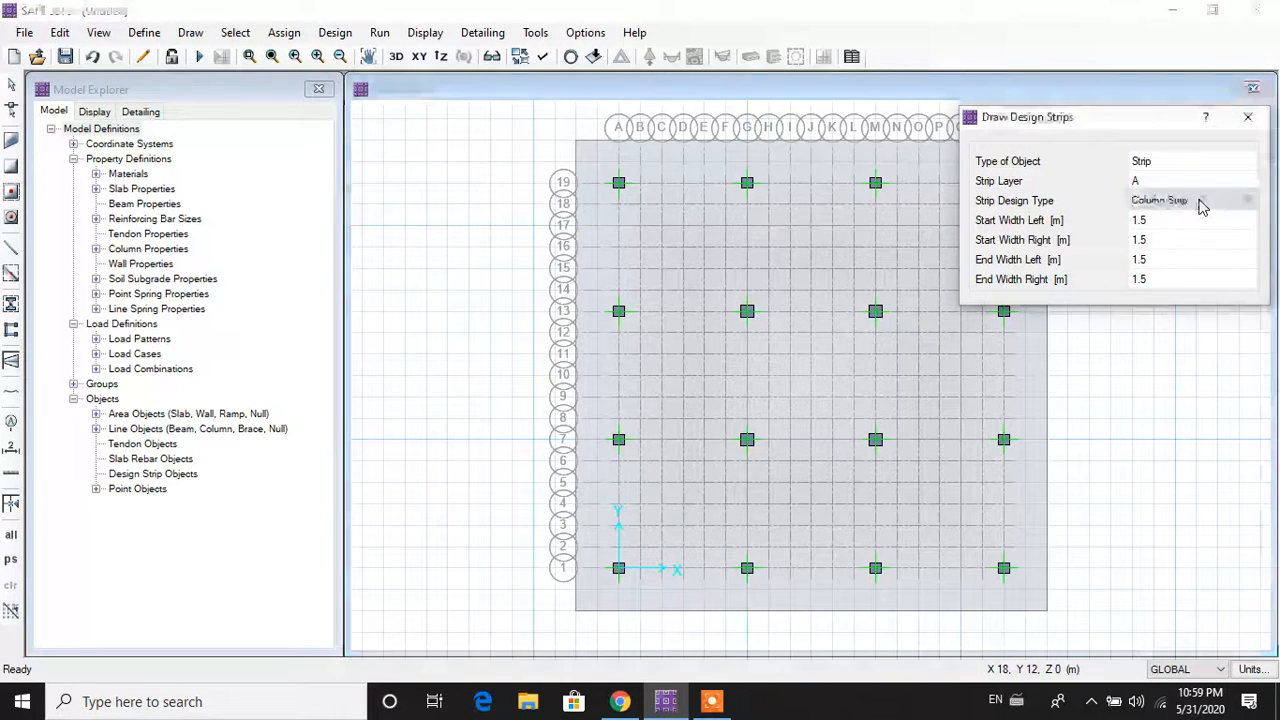
click(1188, 222)
text(4)
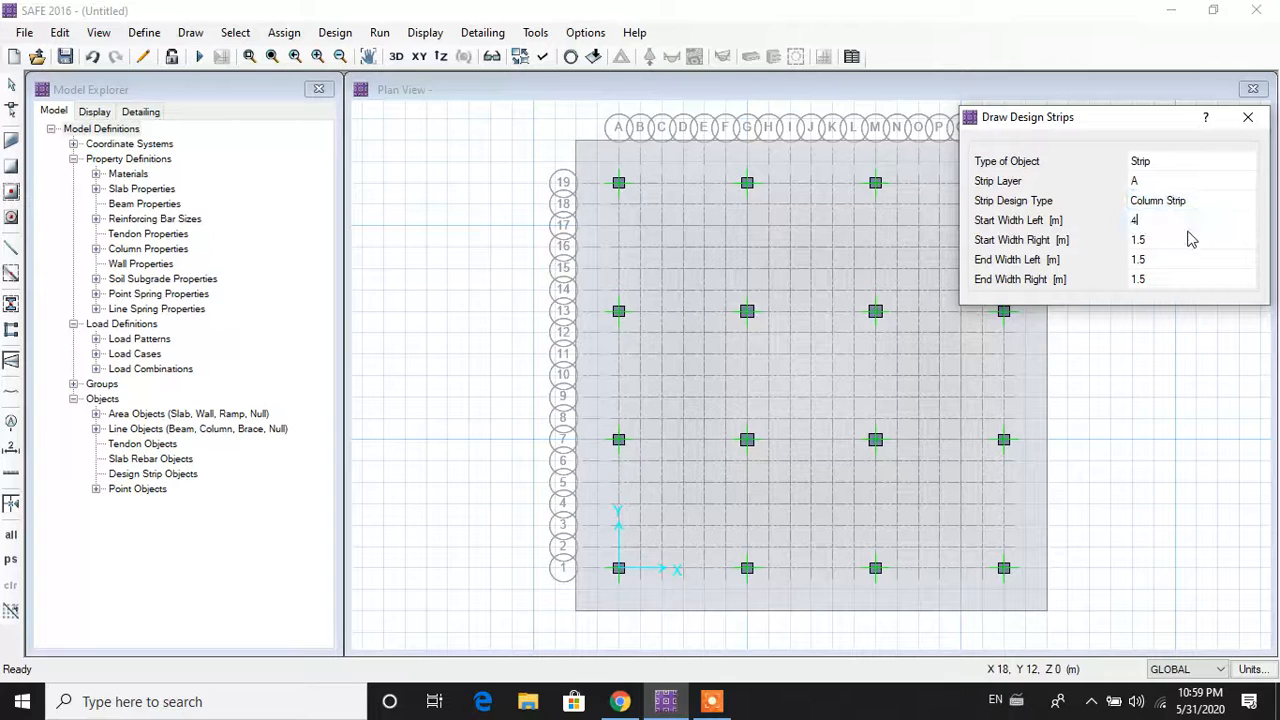
click(1188, 240)
text(4)
text(4)
click(1158, 281)
text(4)
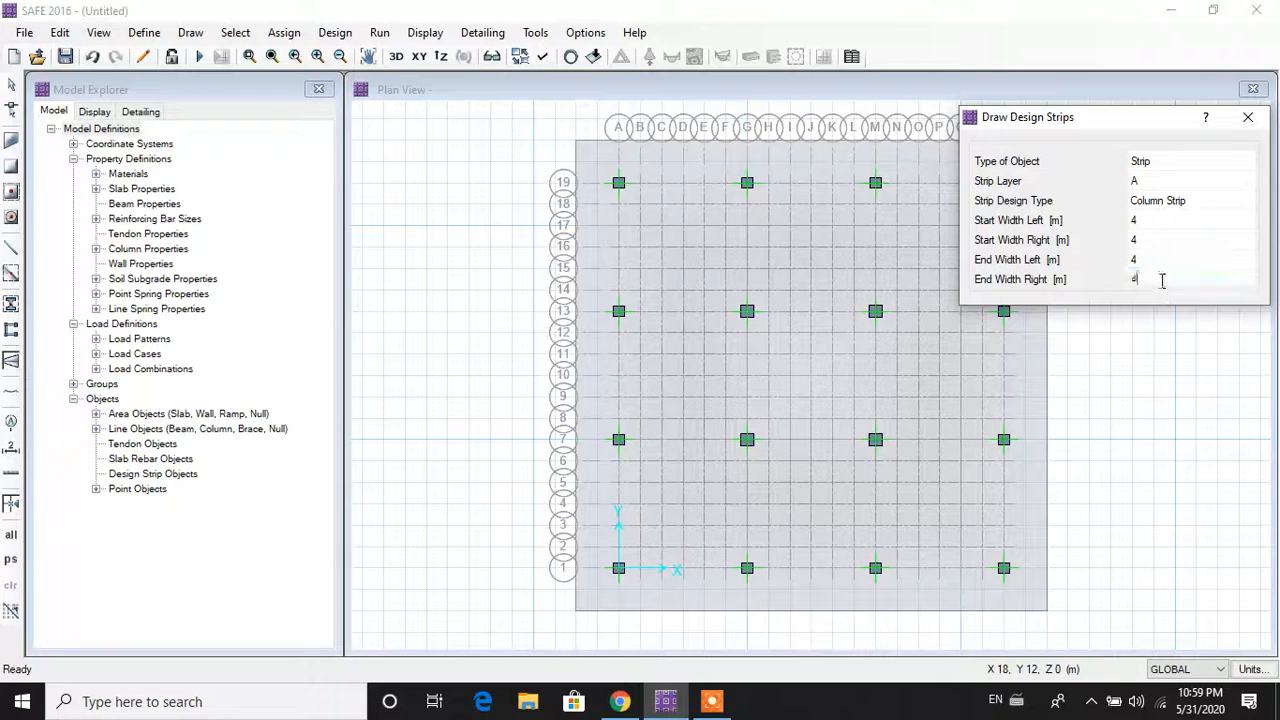
Step: Draw layer A column strips along grid lines 1 and 7, from A to S
click(607, 574)
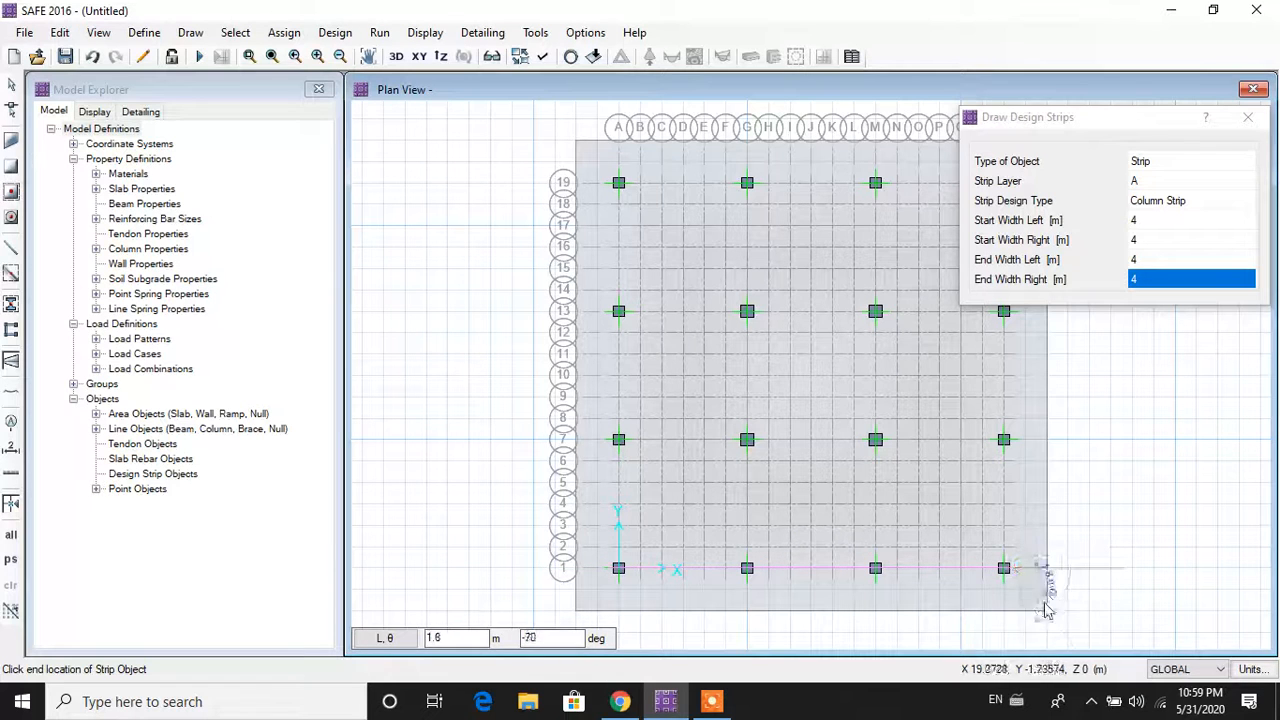
click(1005, 569)
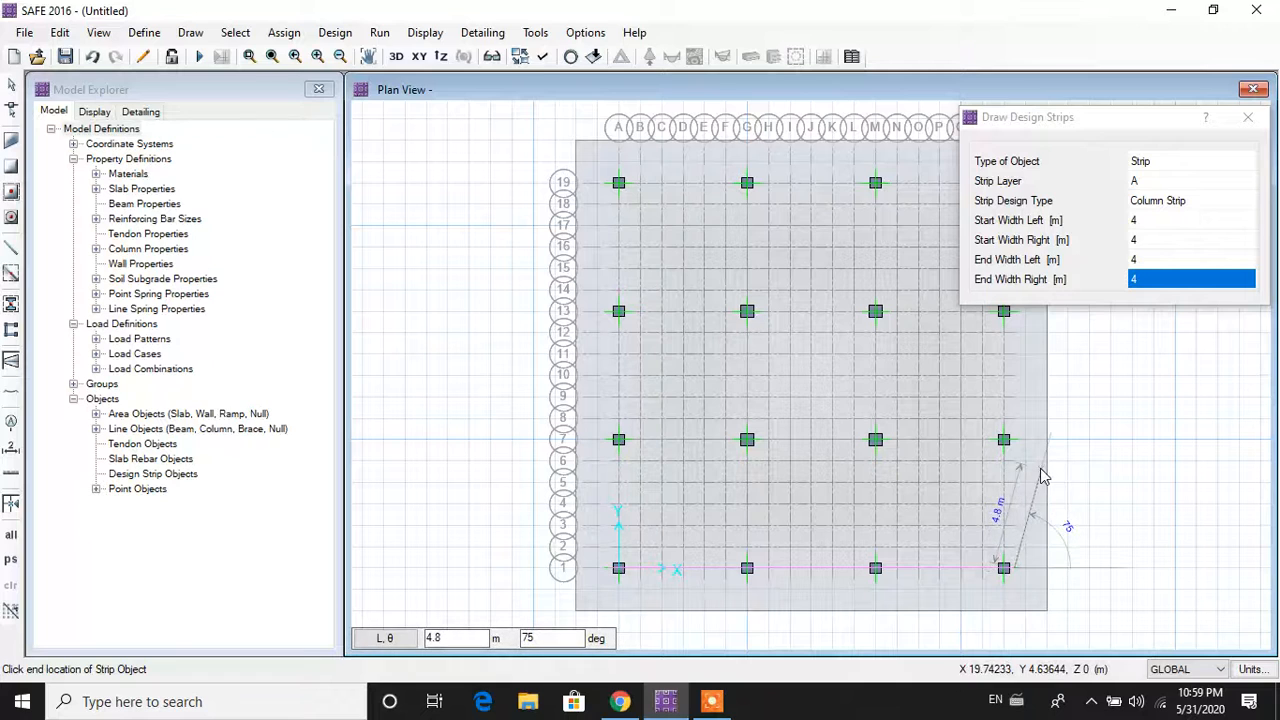
key(Return)
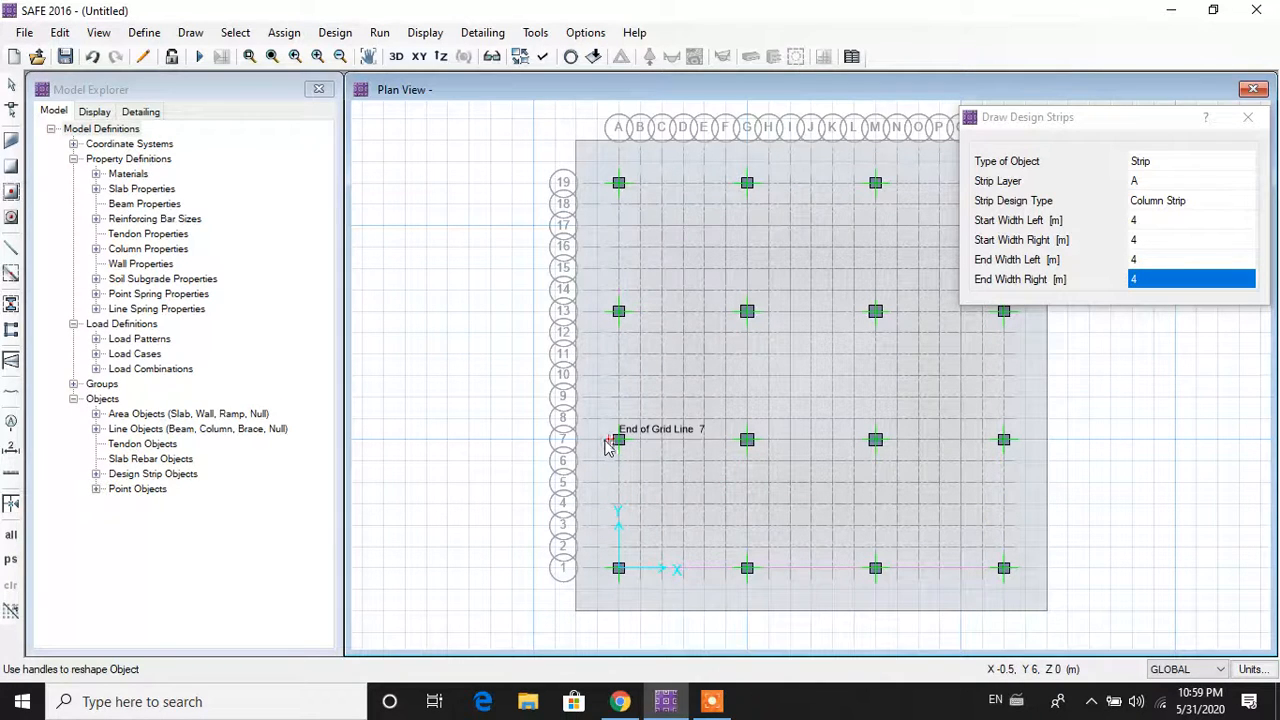
click(606, 440)
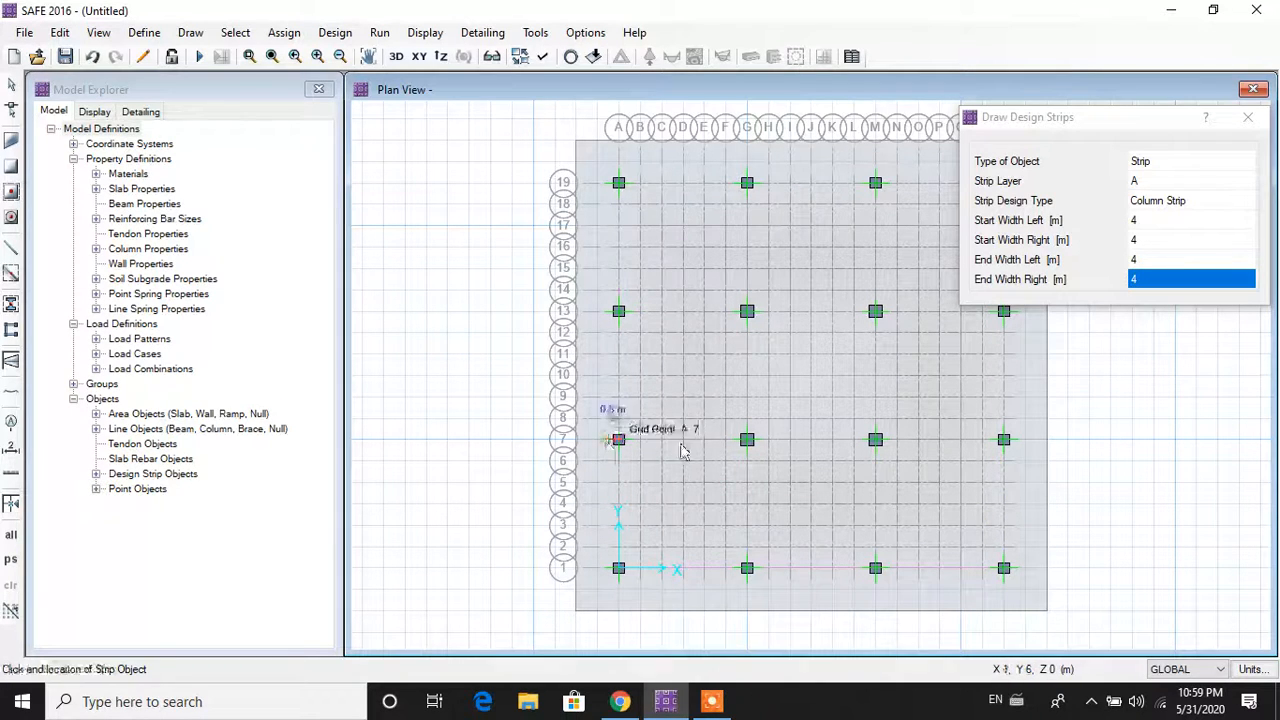
click(1006, 440)
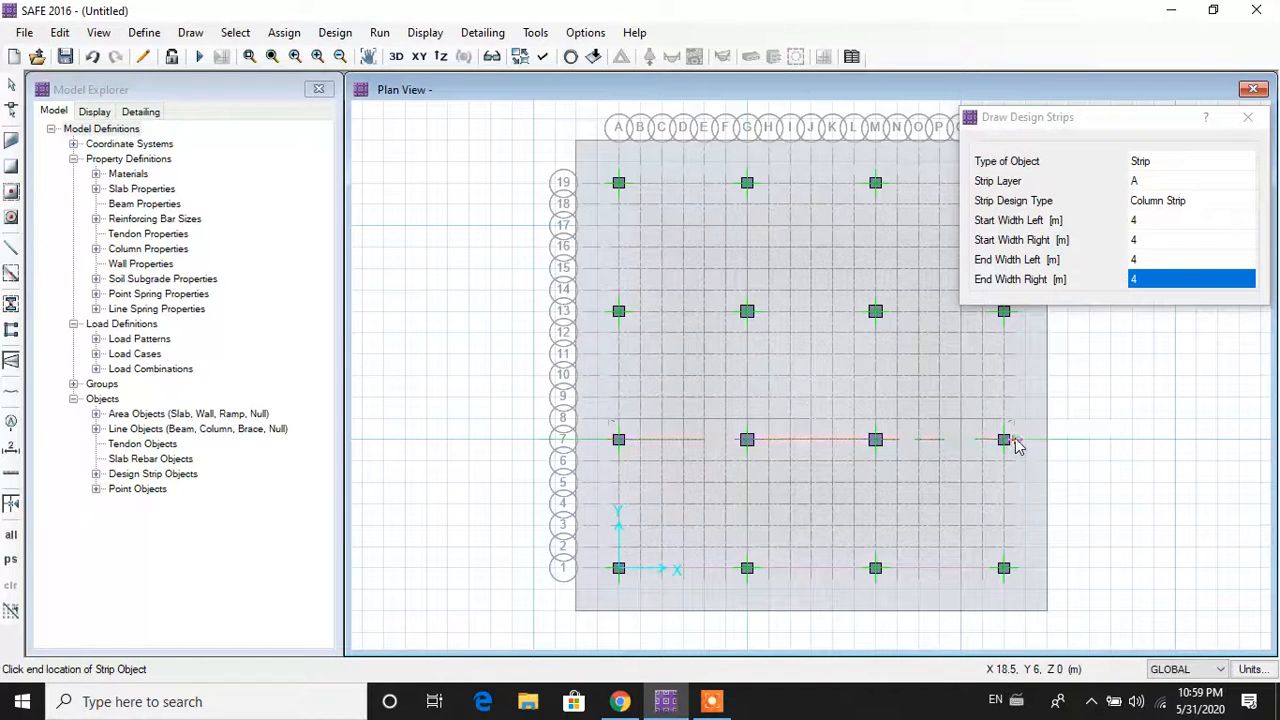
key(Return)
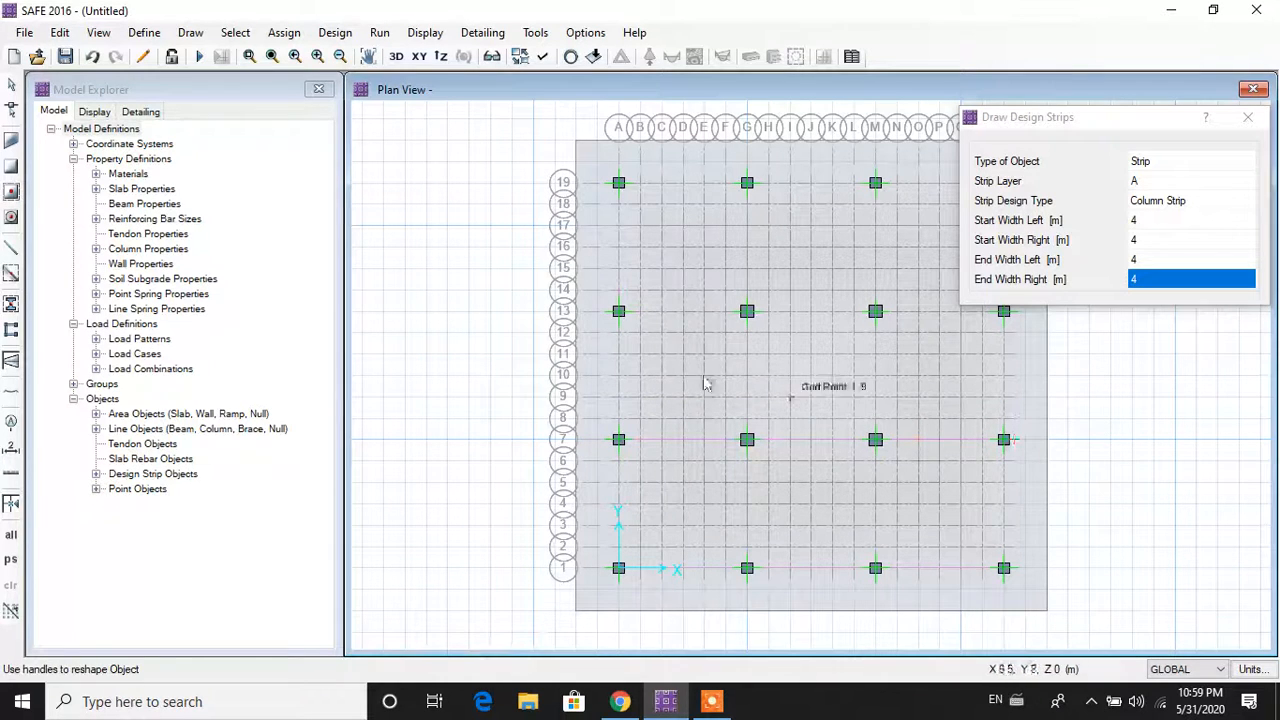
Step: Draw layer A strips along grid lines 13 and 19, ending at S19, then end drawing
click(614, 314)
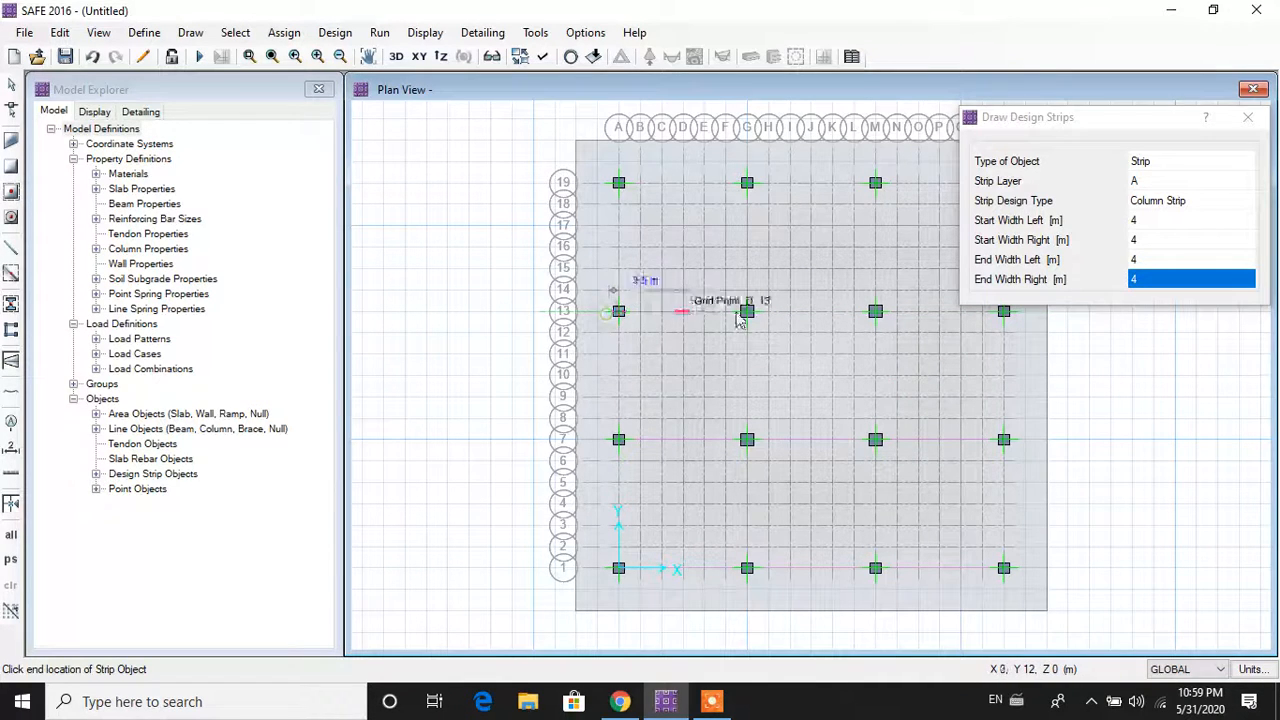
click(1024, 322)
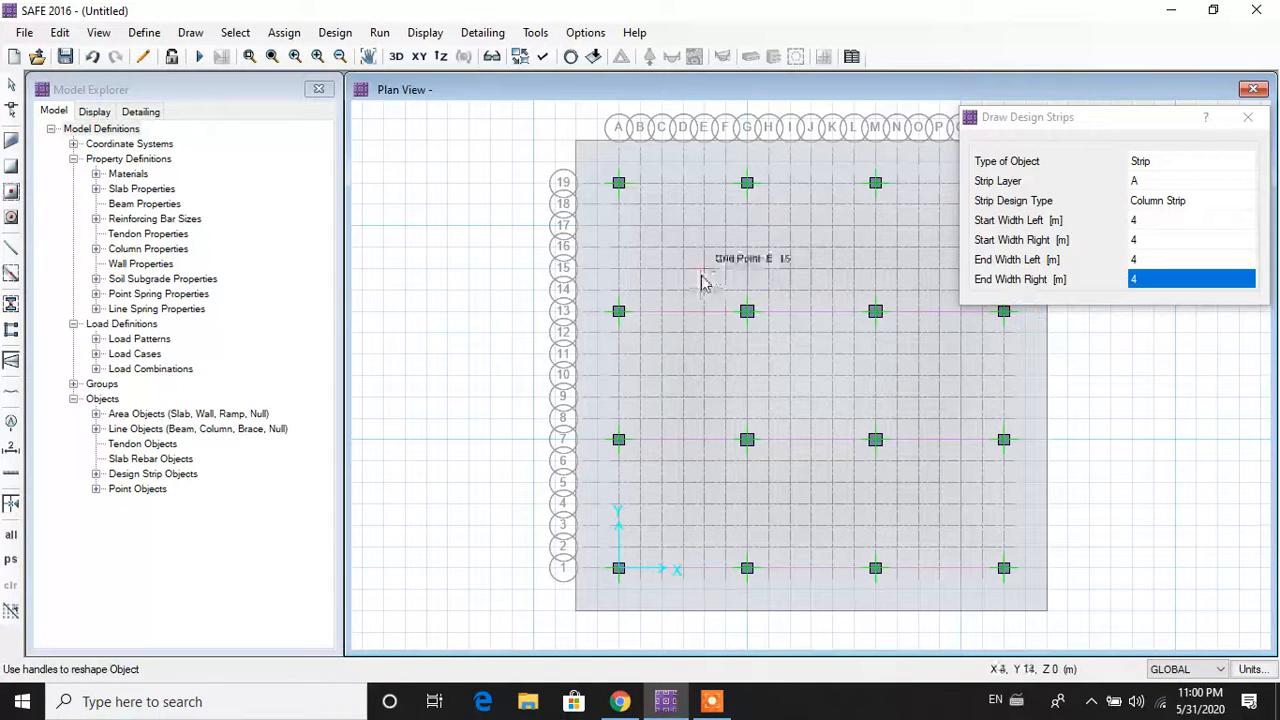
click(613, 189)
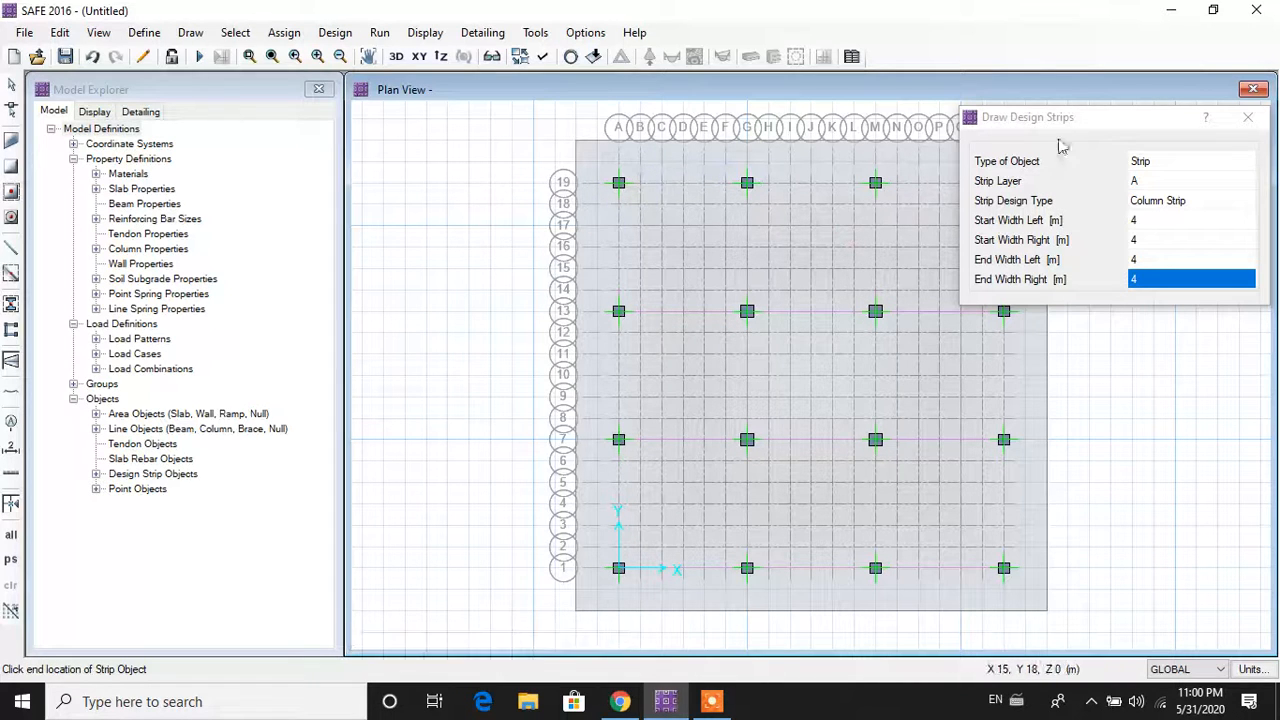
click(1095, 140)
drag(1085, 117, 1278, 195)
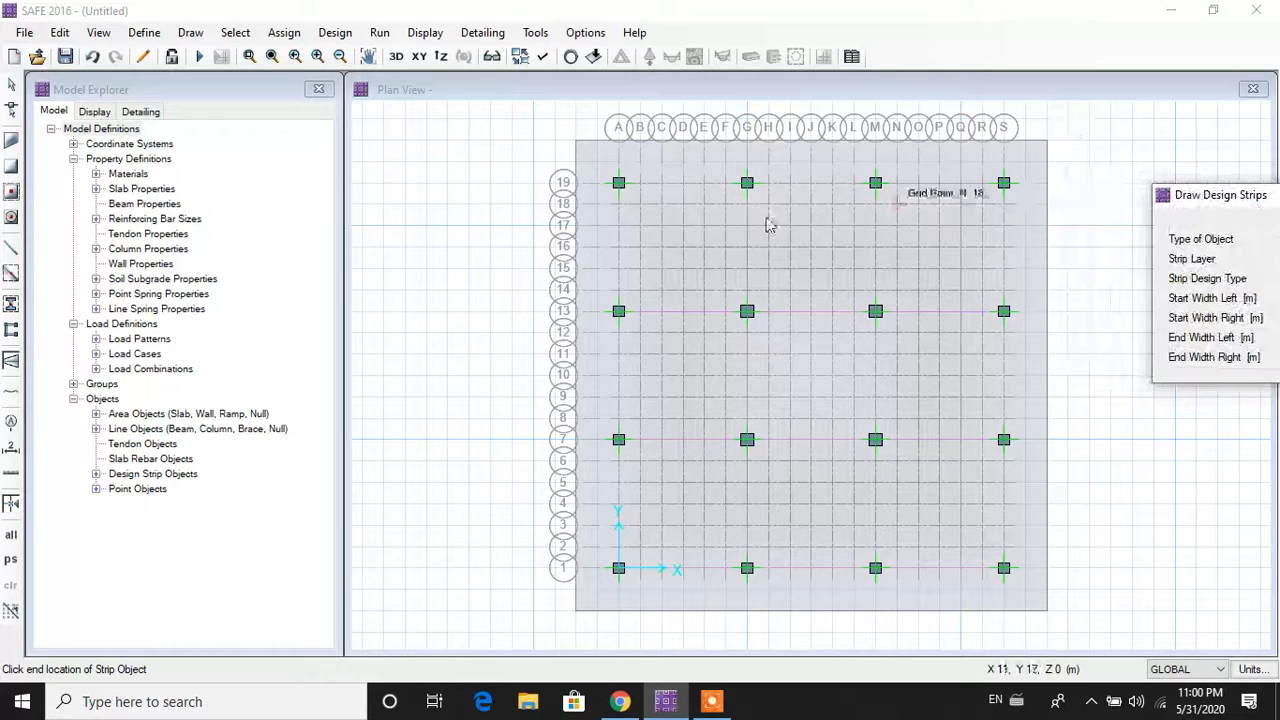
click(606, 190)
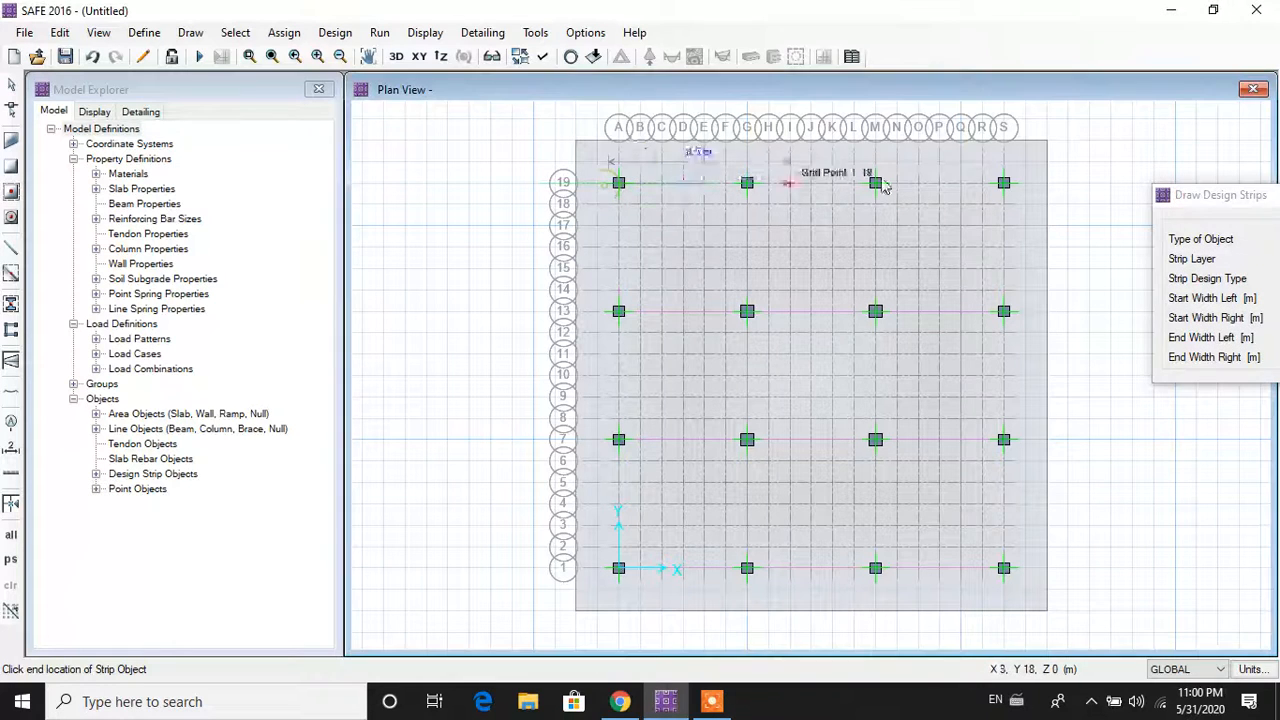
click(1027, 190)
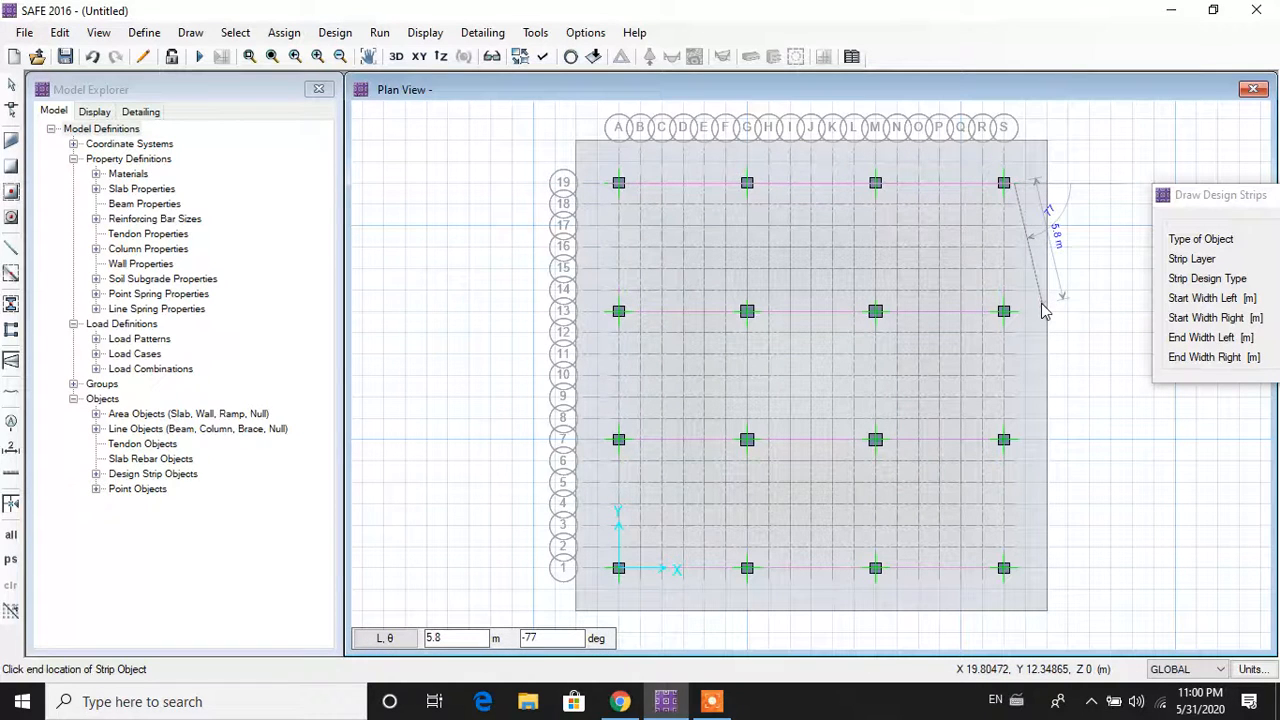
key(Escape)
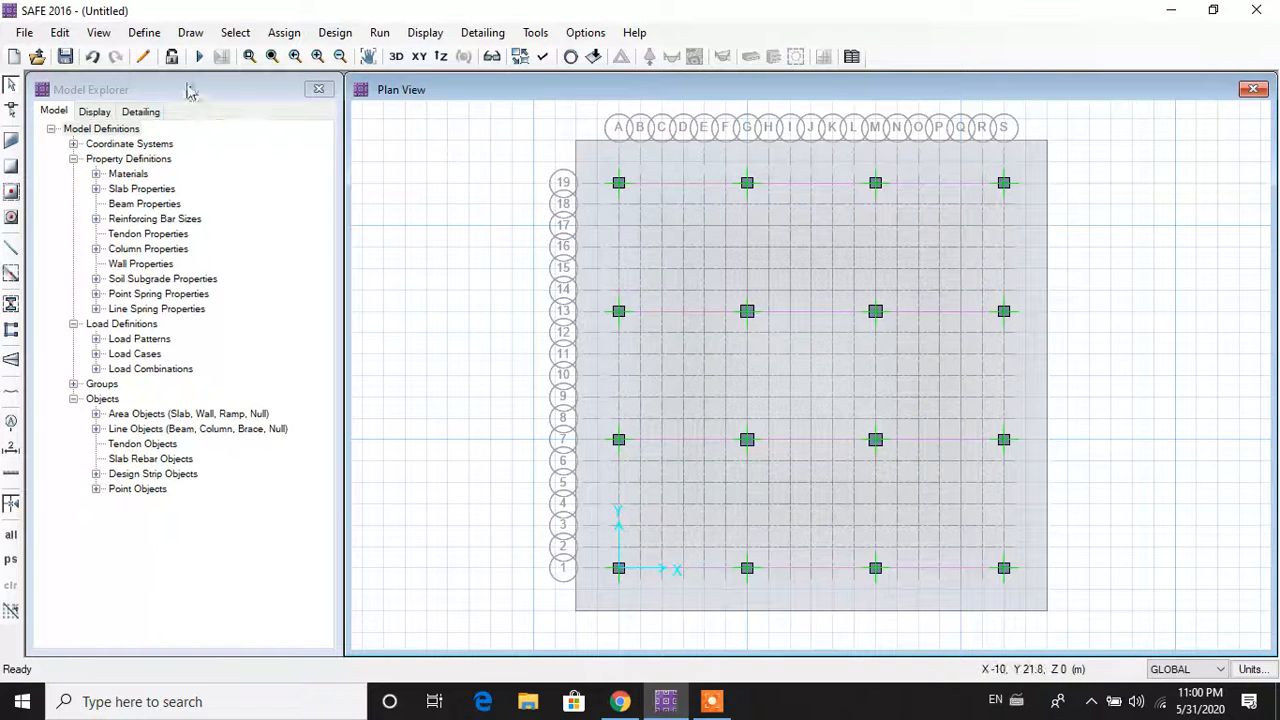
Step: Restart Draw Design Strips with the strip layer set to B
click(190, 36)
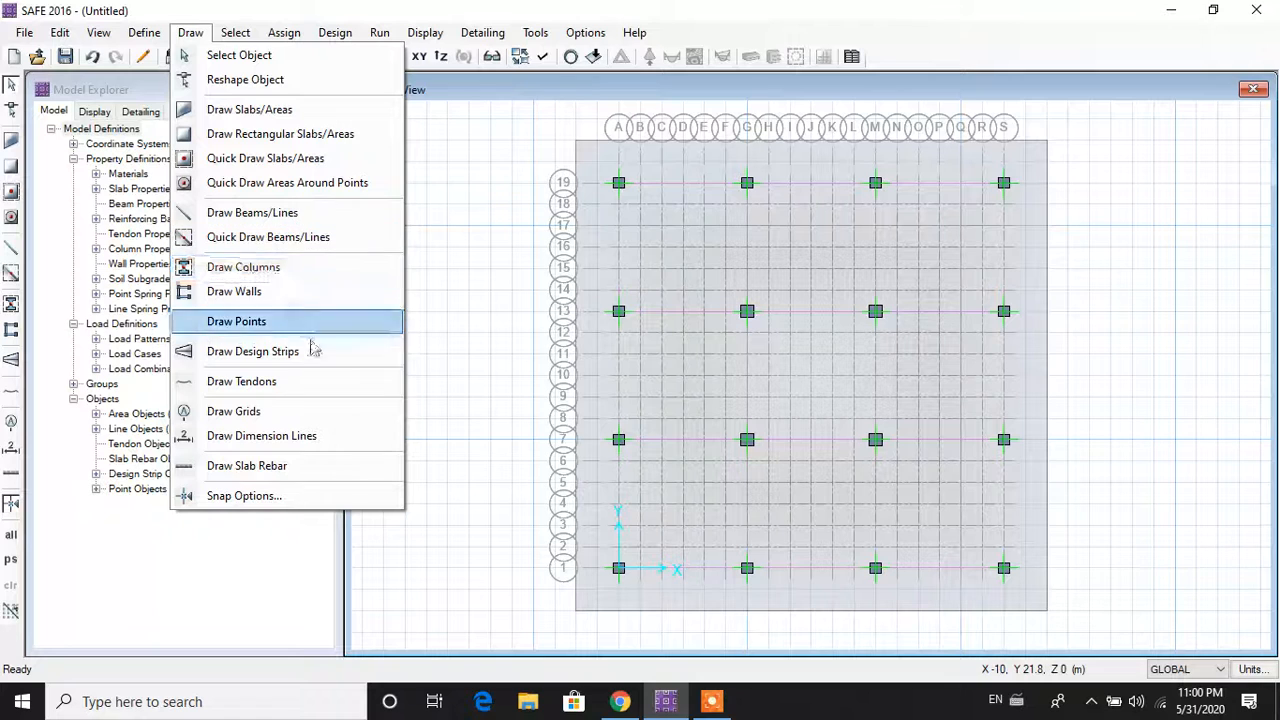
click(538, 331)
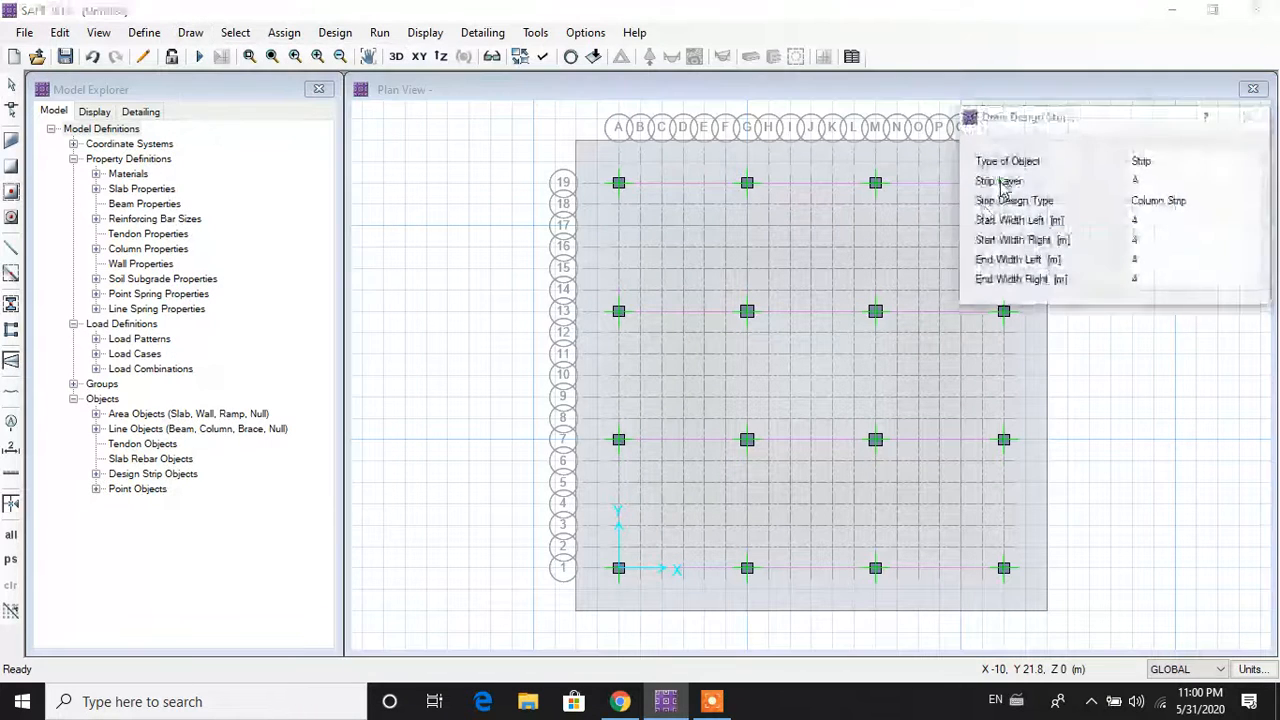
mouse_move(1063, 120)
mouse_down()
mouse_move(1178, 136)
mouse_move(1087, 137)
mouse_up()
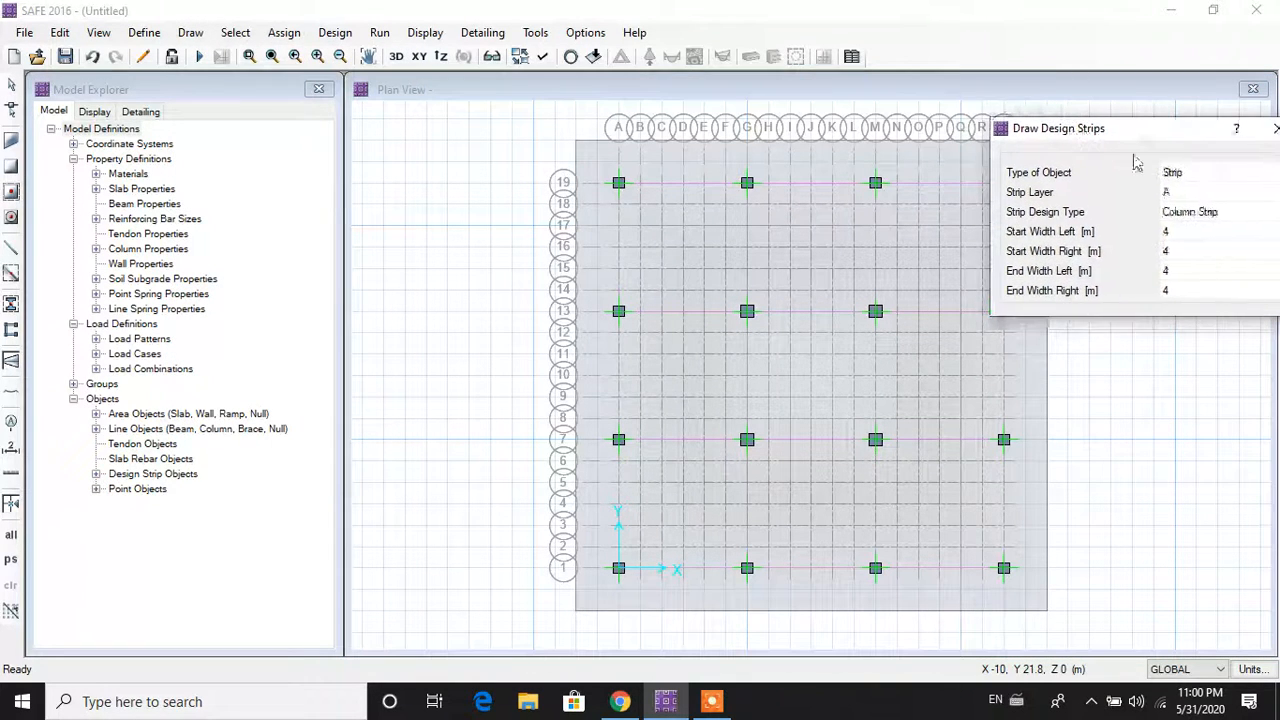
click(1196, 192)
click(1220, 192)
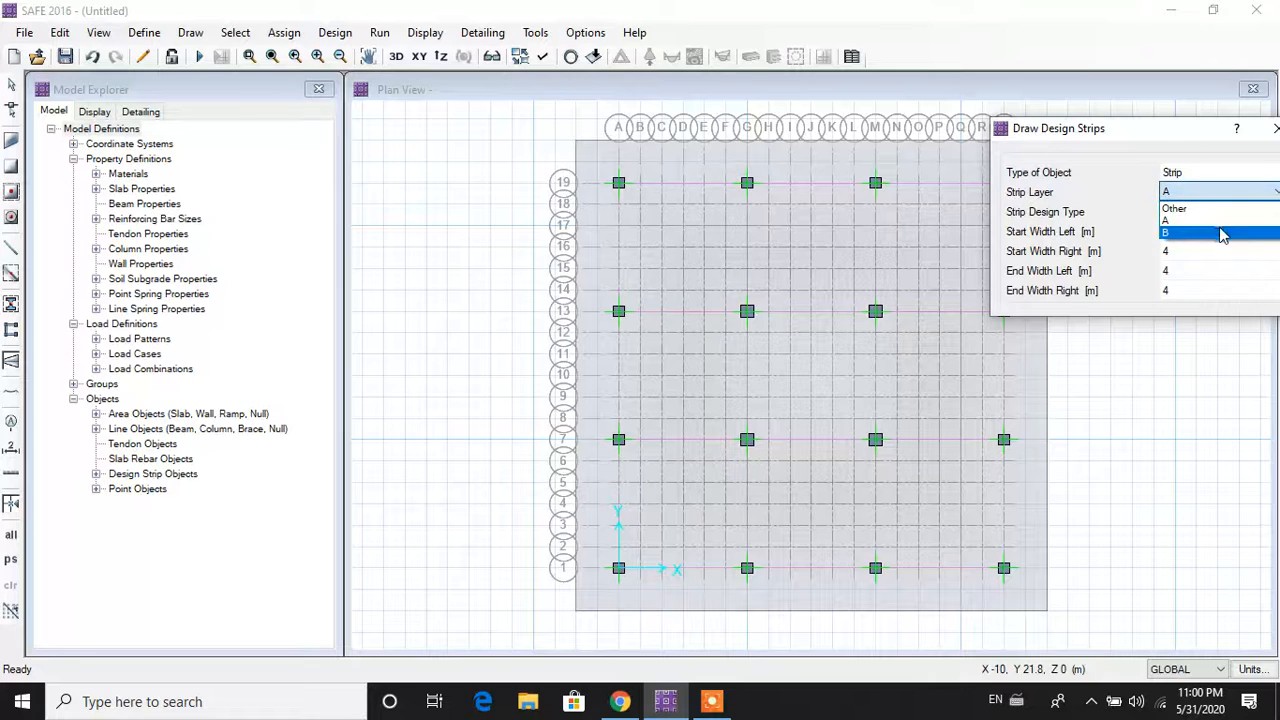
click(1222, 231)
drag(1193, 136, 1279, 137)
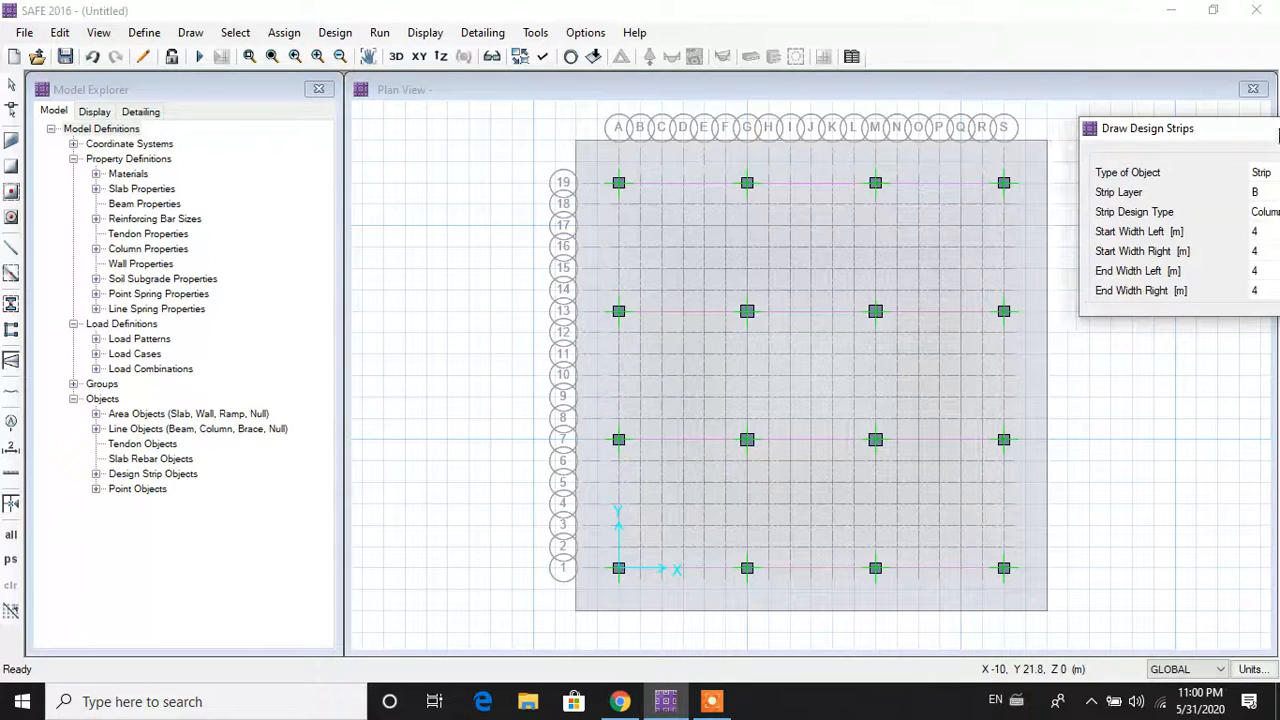
Step: Draw layer B strips along grid lines S, M, G and A, spanning 1 to 19
click(1005, 179)
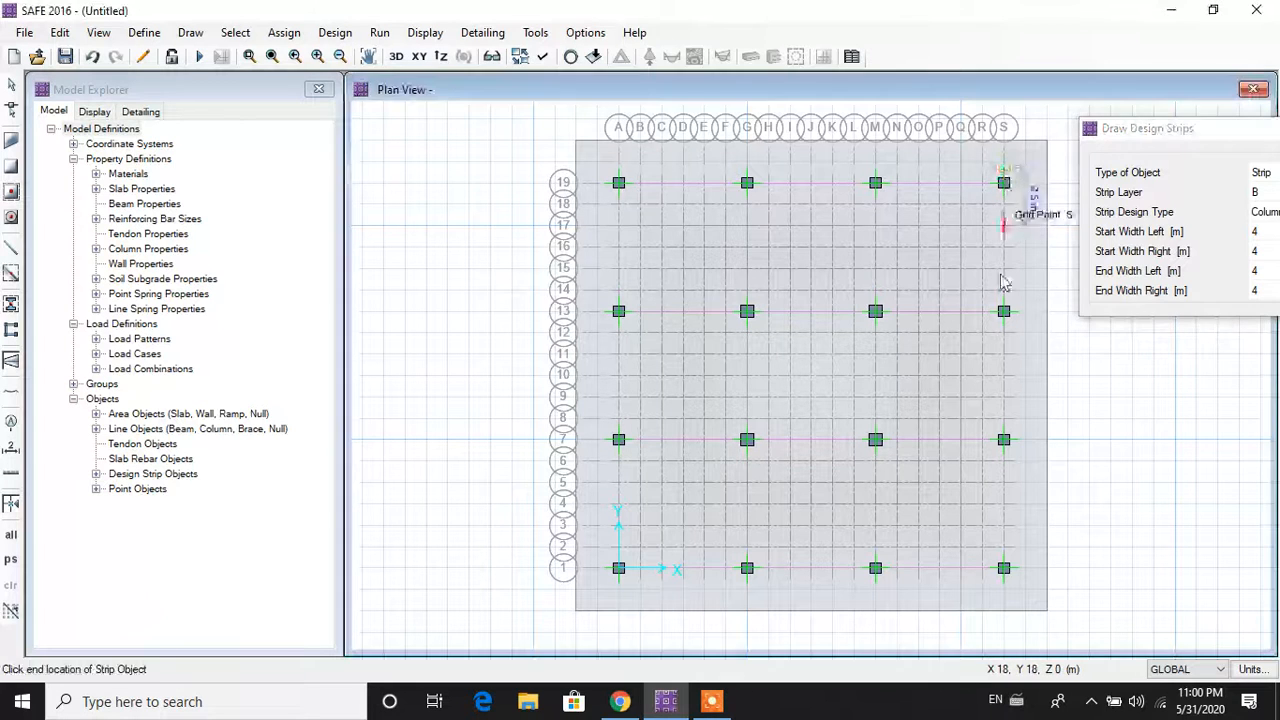
click(1004, 580)
key(Escape)
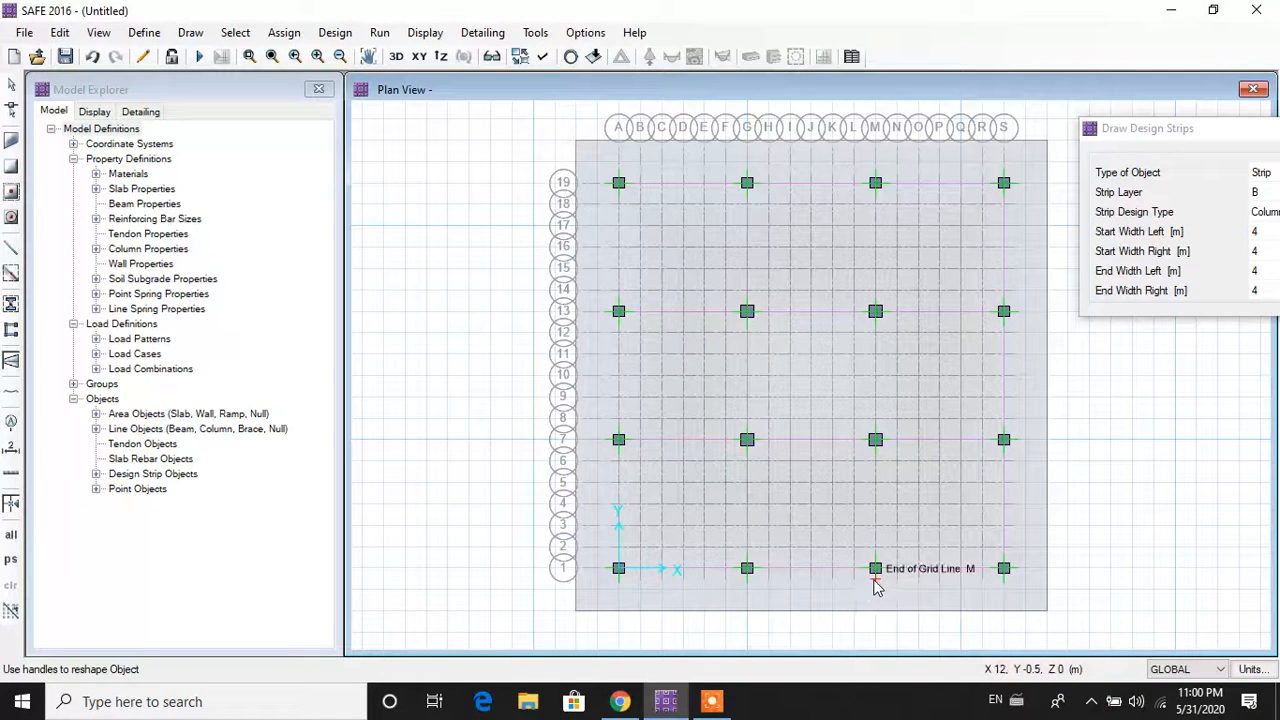
click(875, 585)
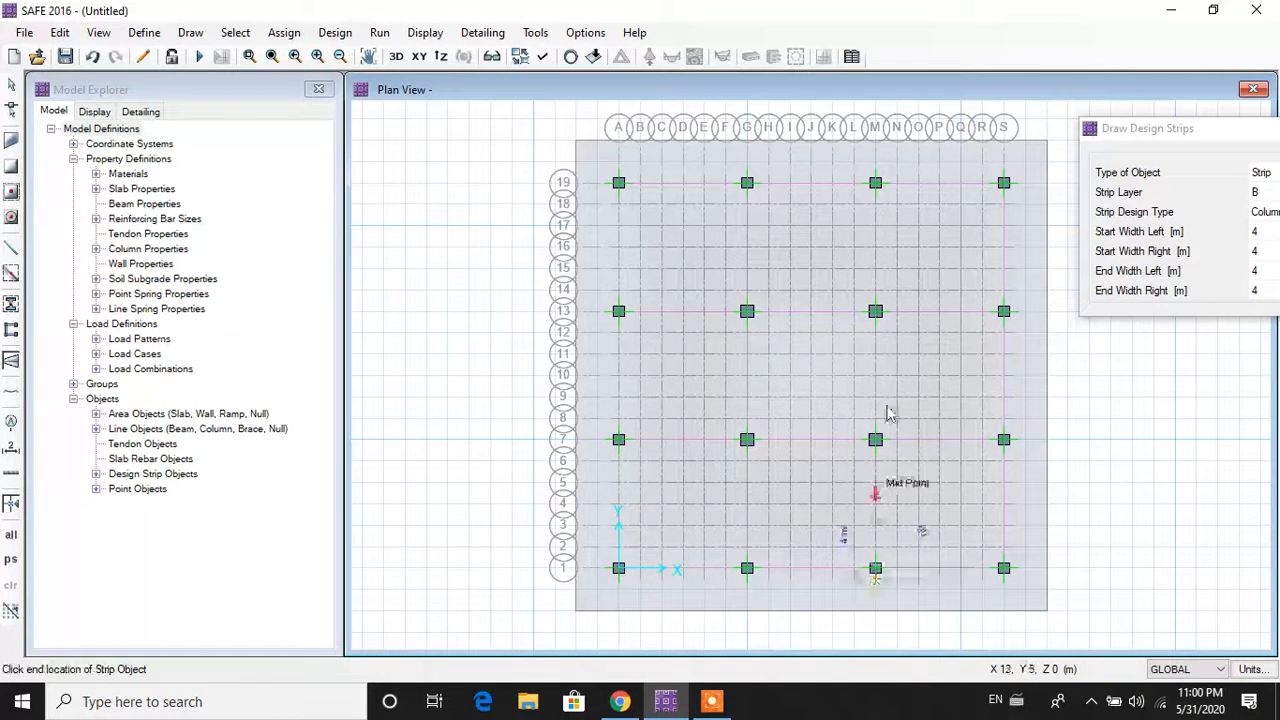
click(875, 182)
key(Escape)
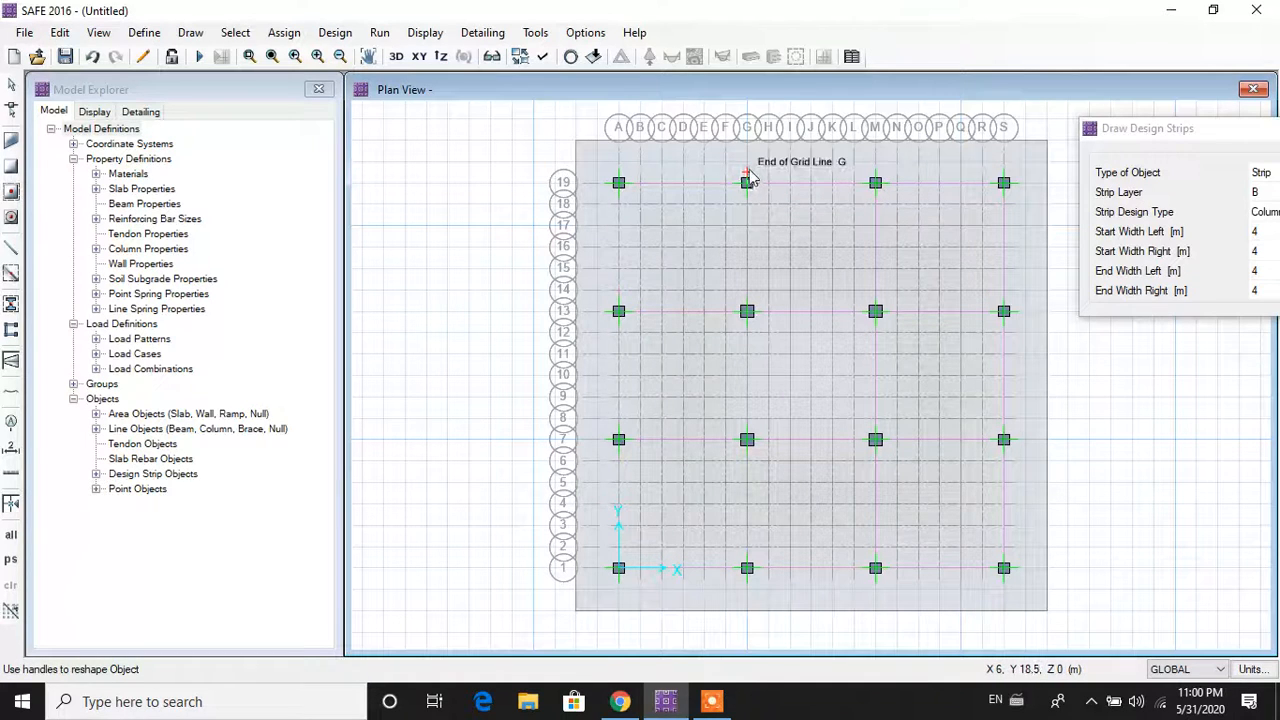
click(749, 180)
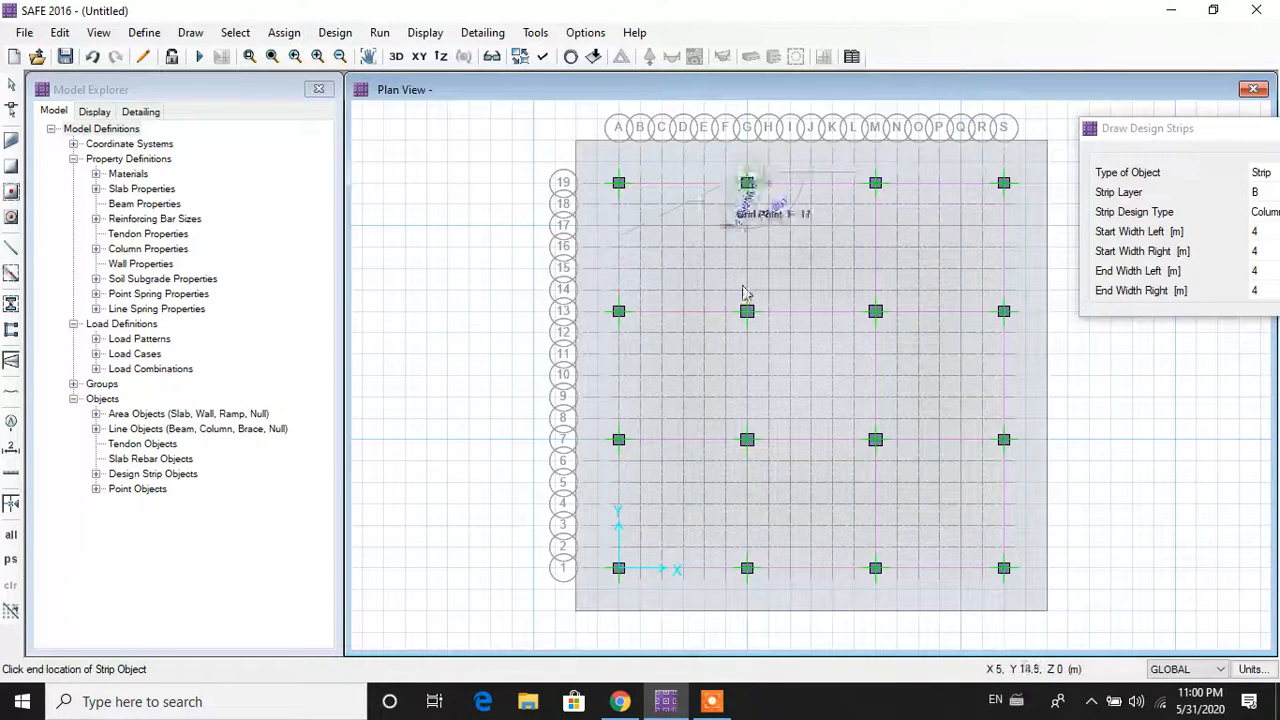
click(750, 588)
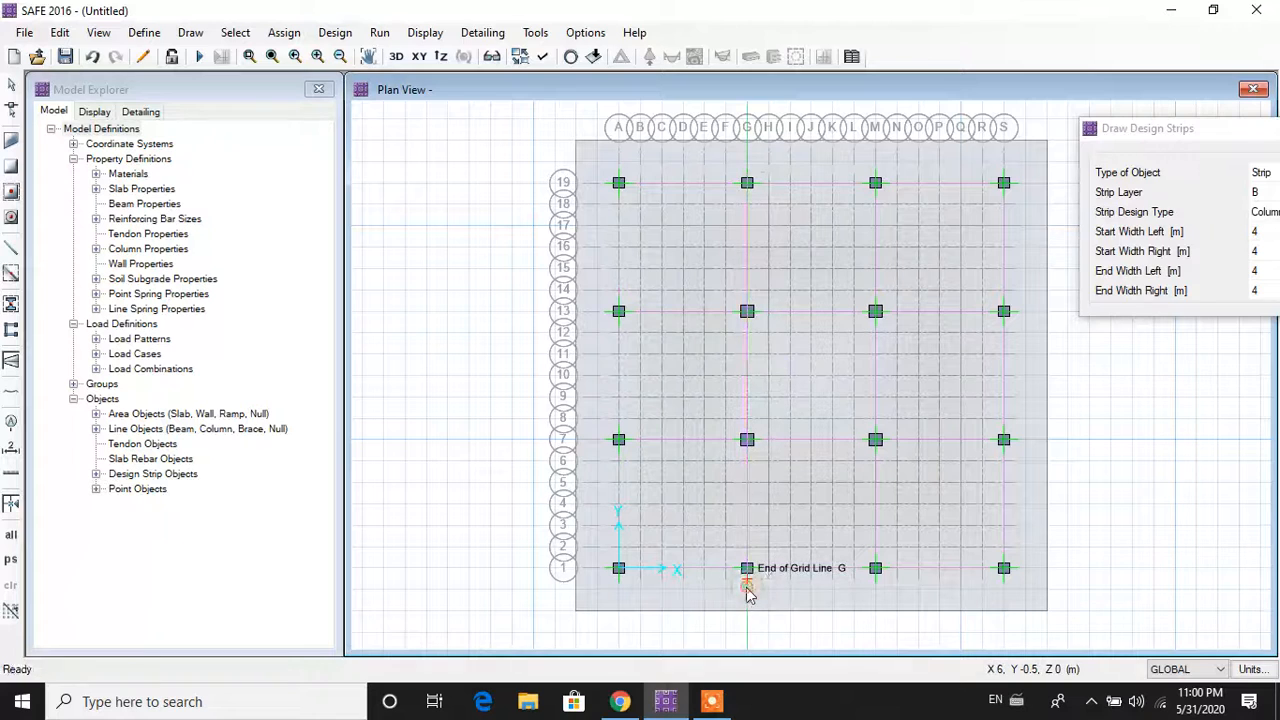
click(619, 570)
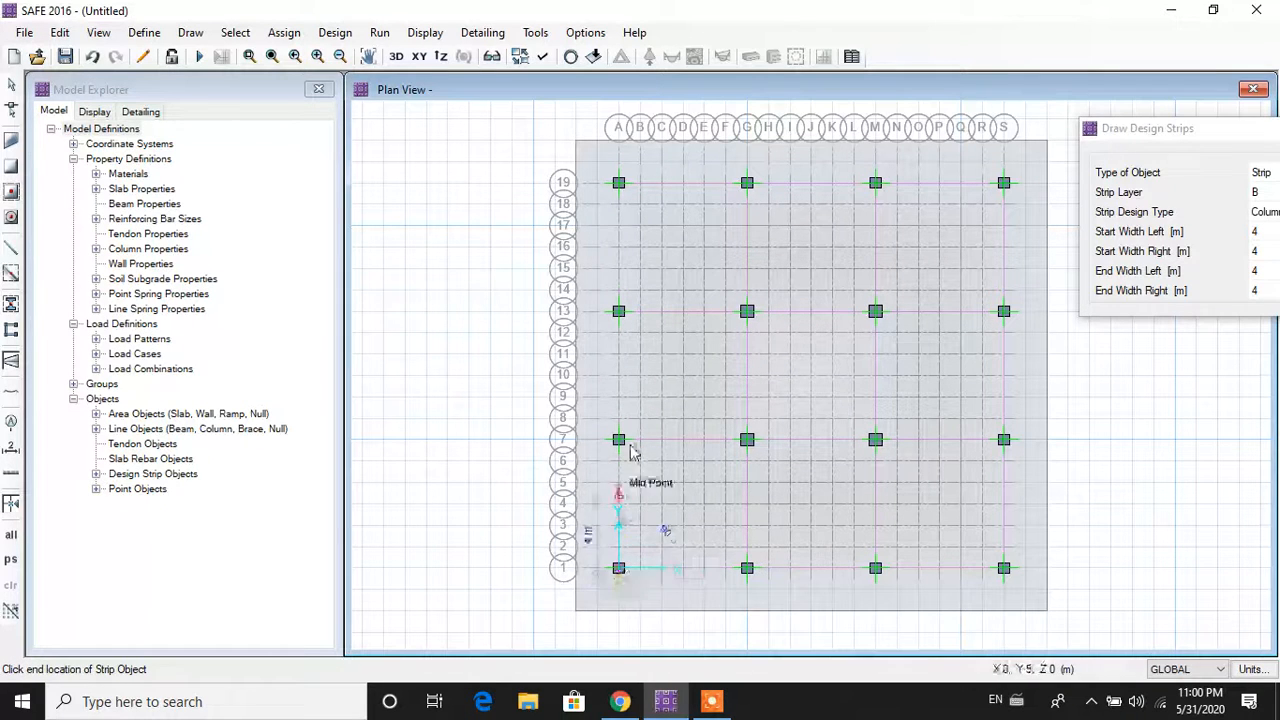
click(620, 173)
key(Return)
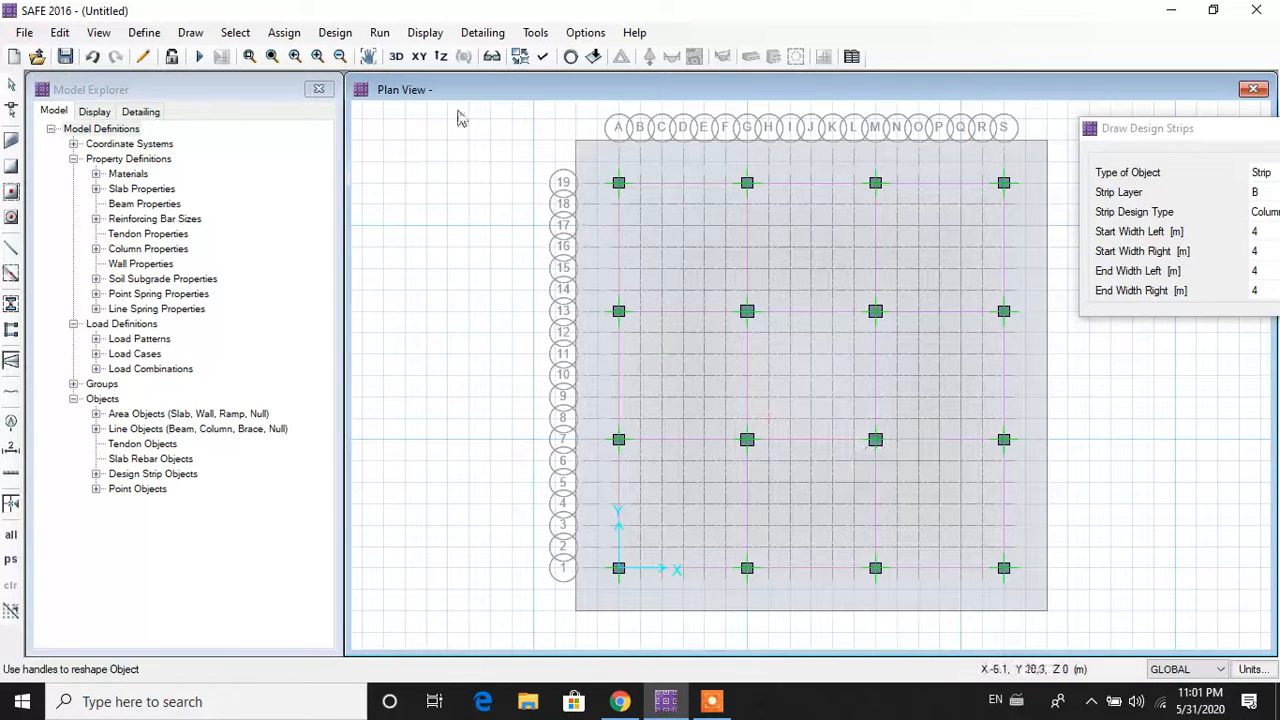
Step: Display design strip labels, widths and stations on the plan
click(543, 57)
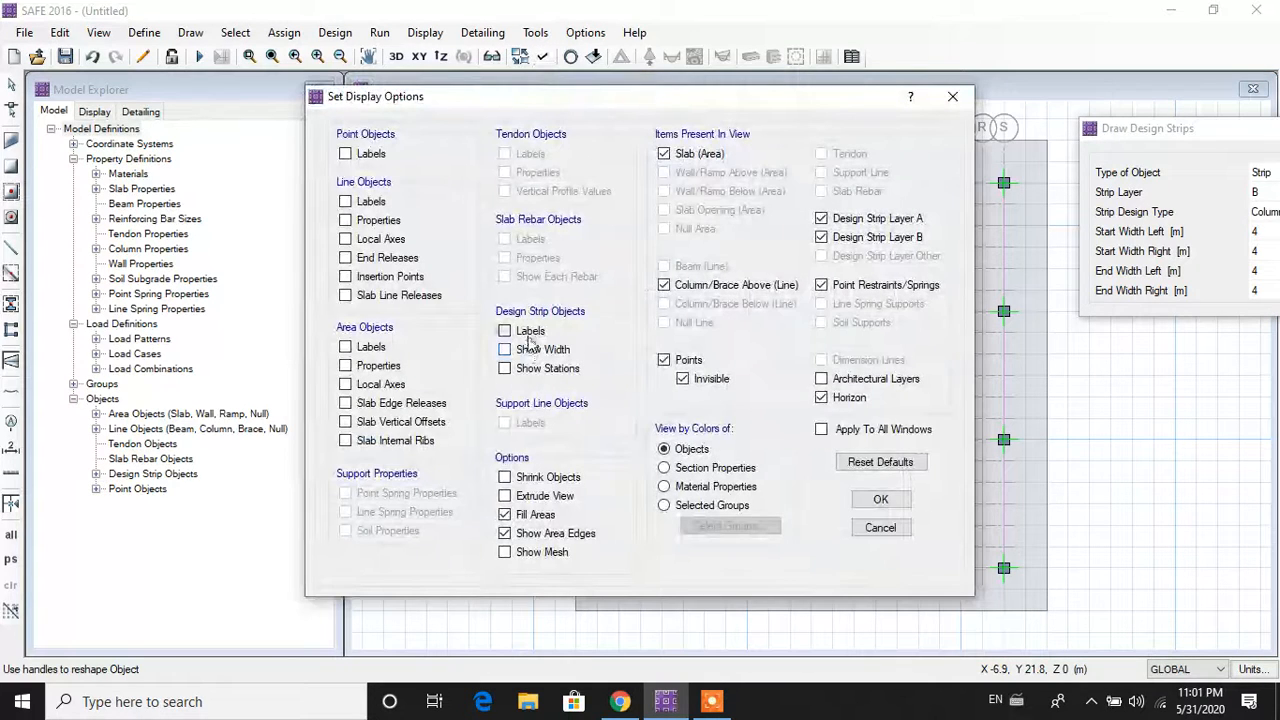
click(530, 331)
click(540, 349)
click(545, 368)
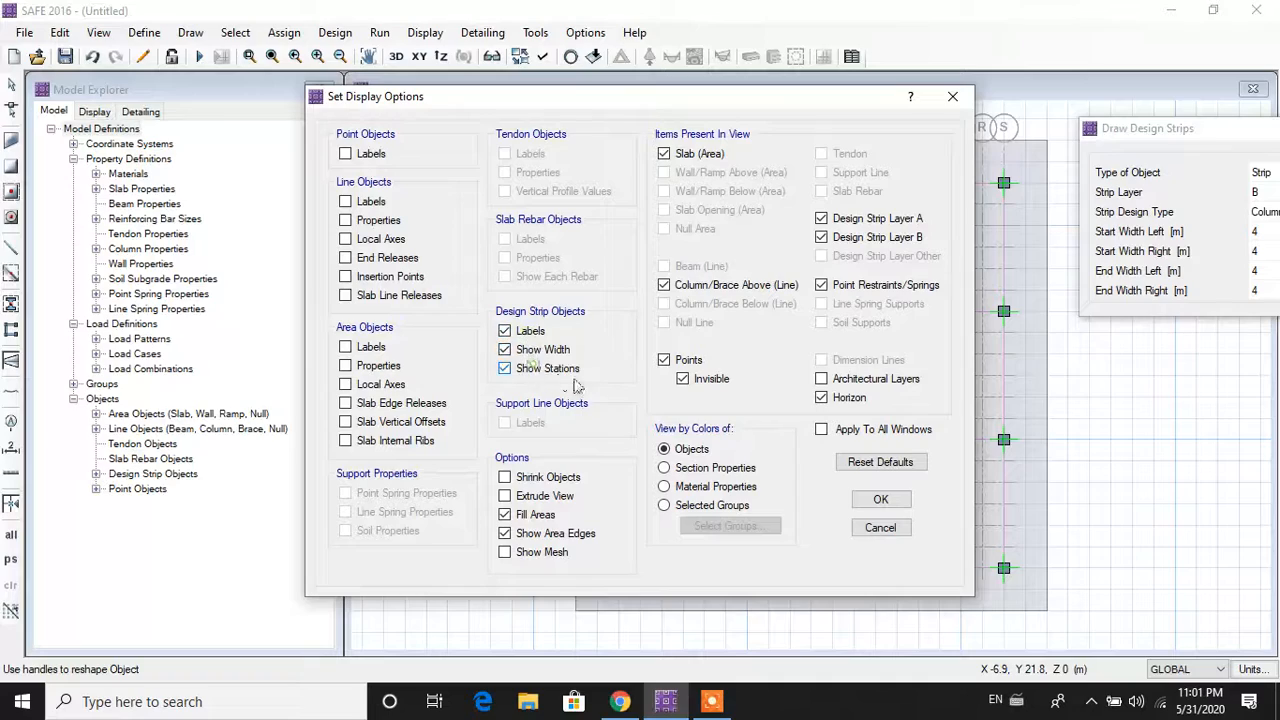
click(881, 500)
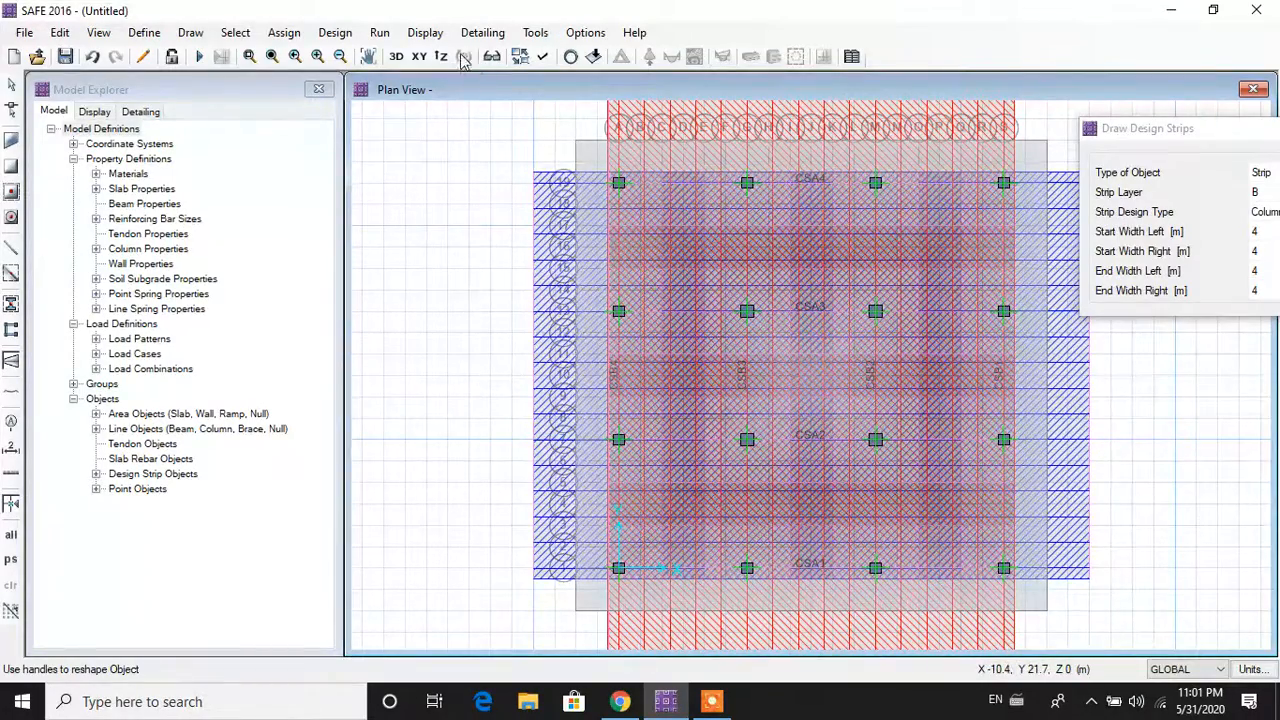
Step: Hide strip labels, widths and stations again, and end the strip command
click(537, 60)
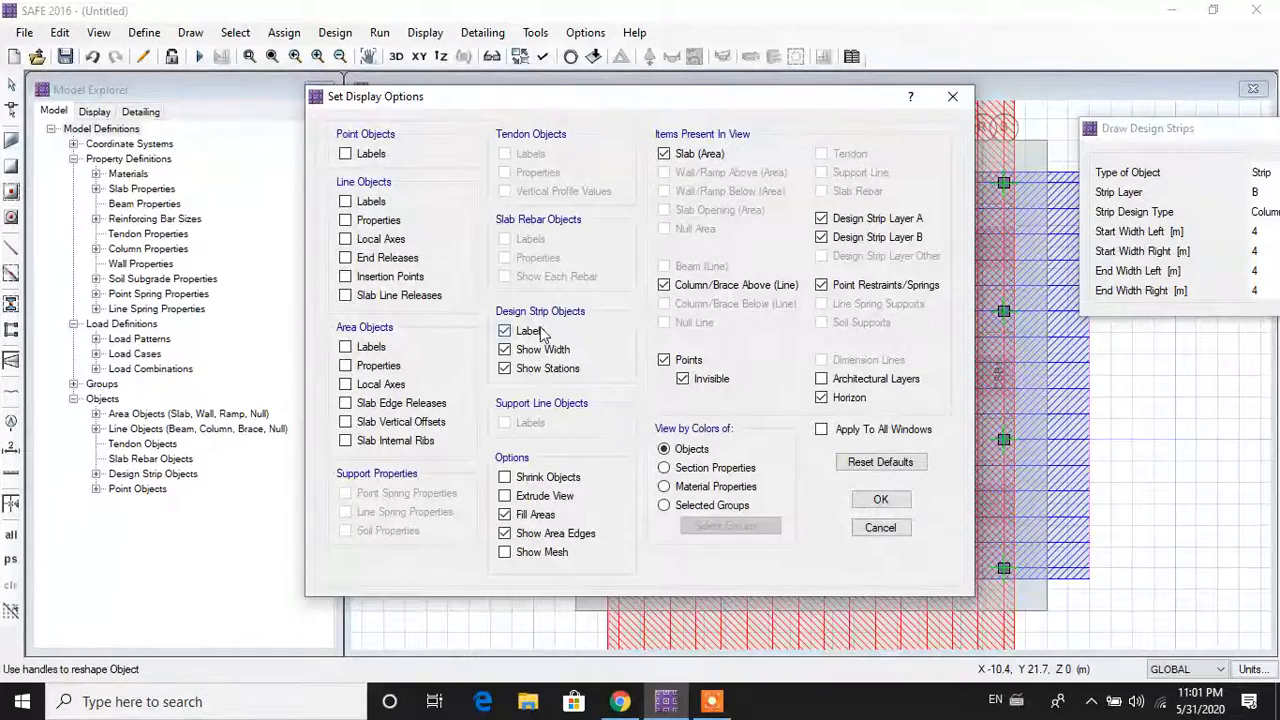
click(532, 331)
click(540, 349)
click(546, 369)
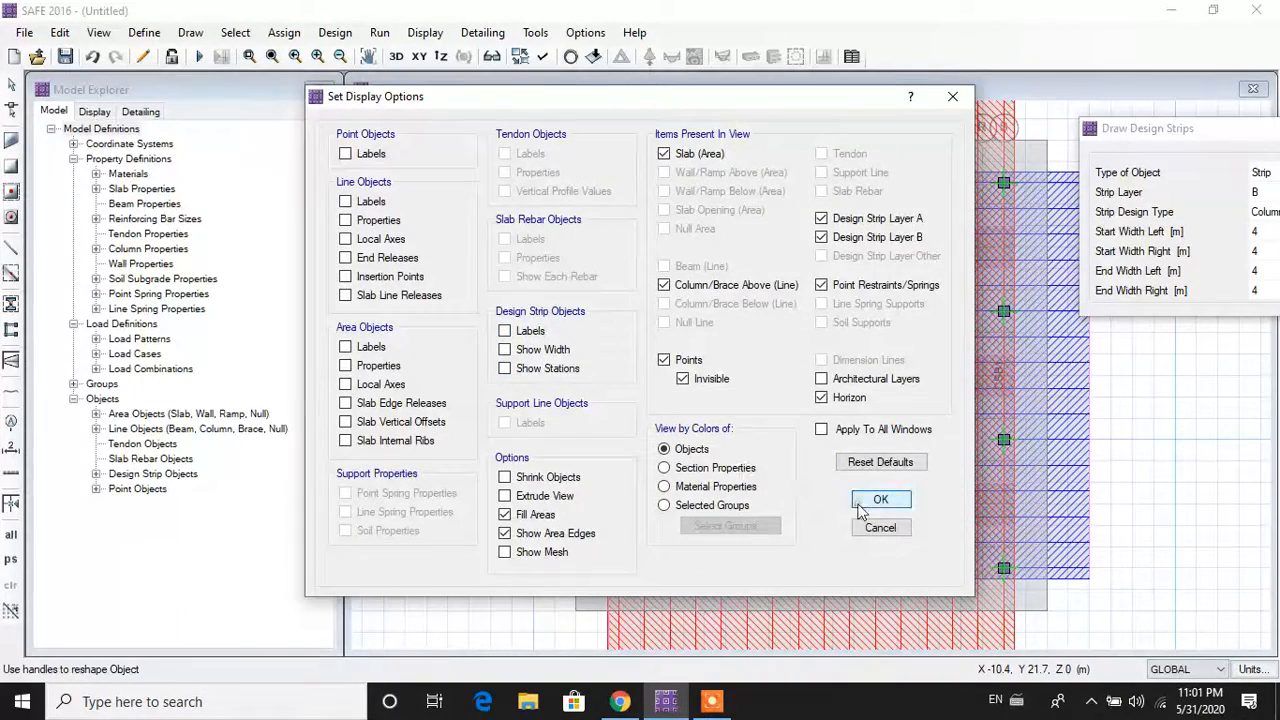
click(876, 498)
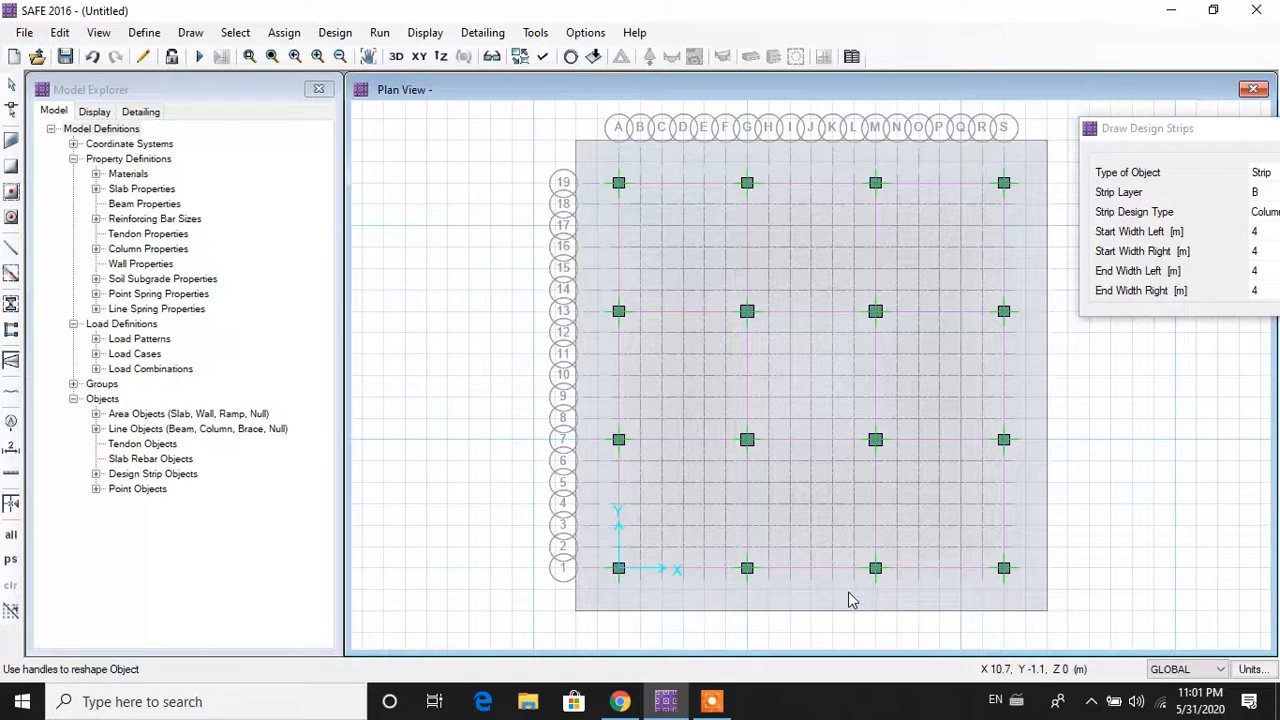
key(Escape)
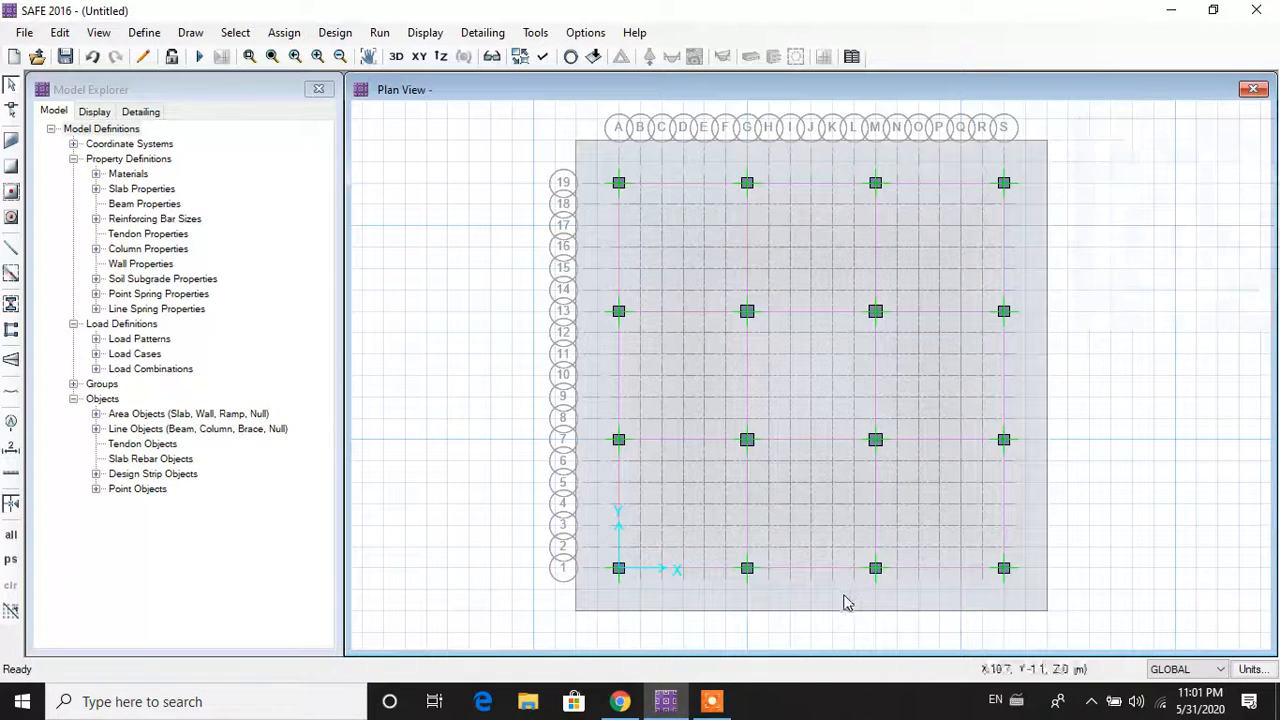
Step: Select the mat slab and assign it the SOIL subgrade soil property
click(788, 600)
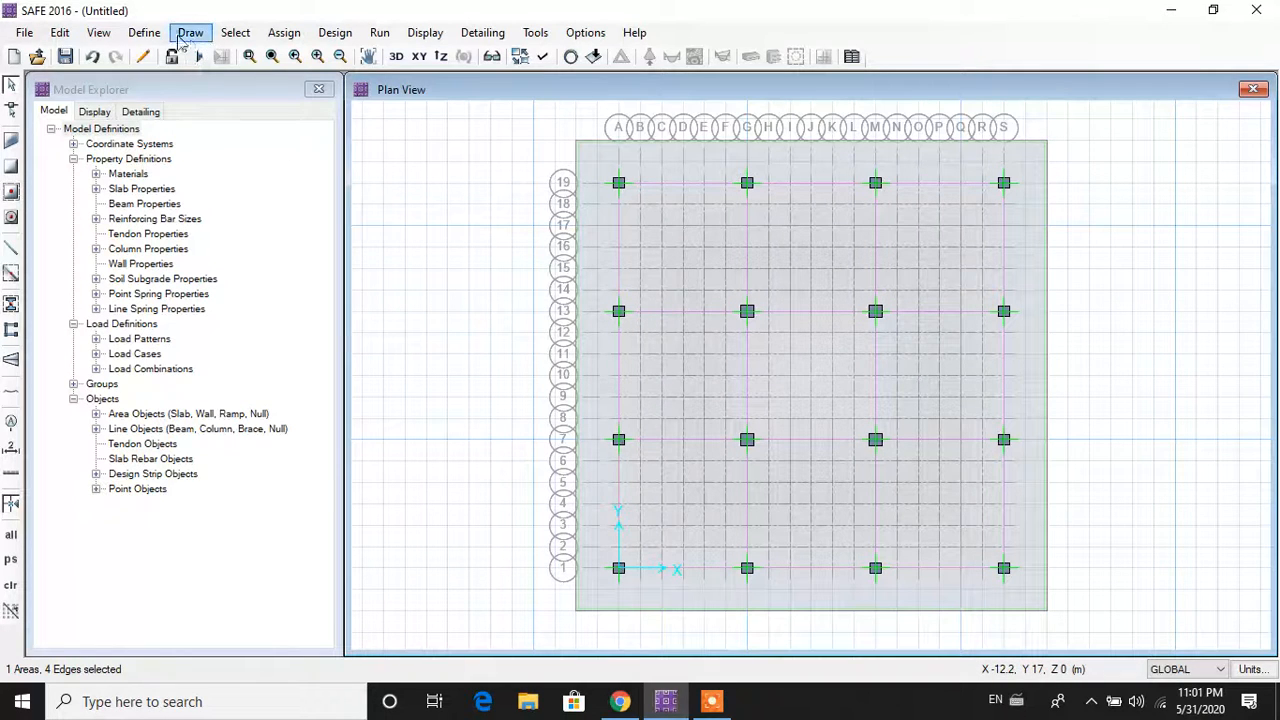
click(286, 36)
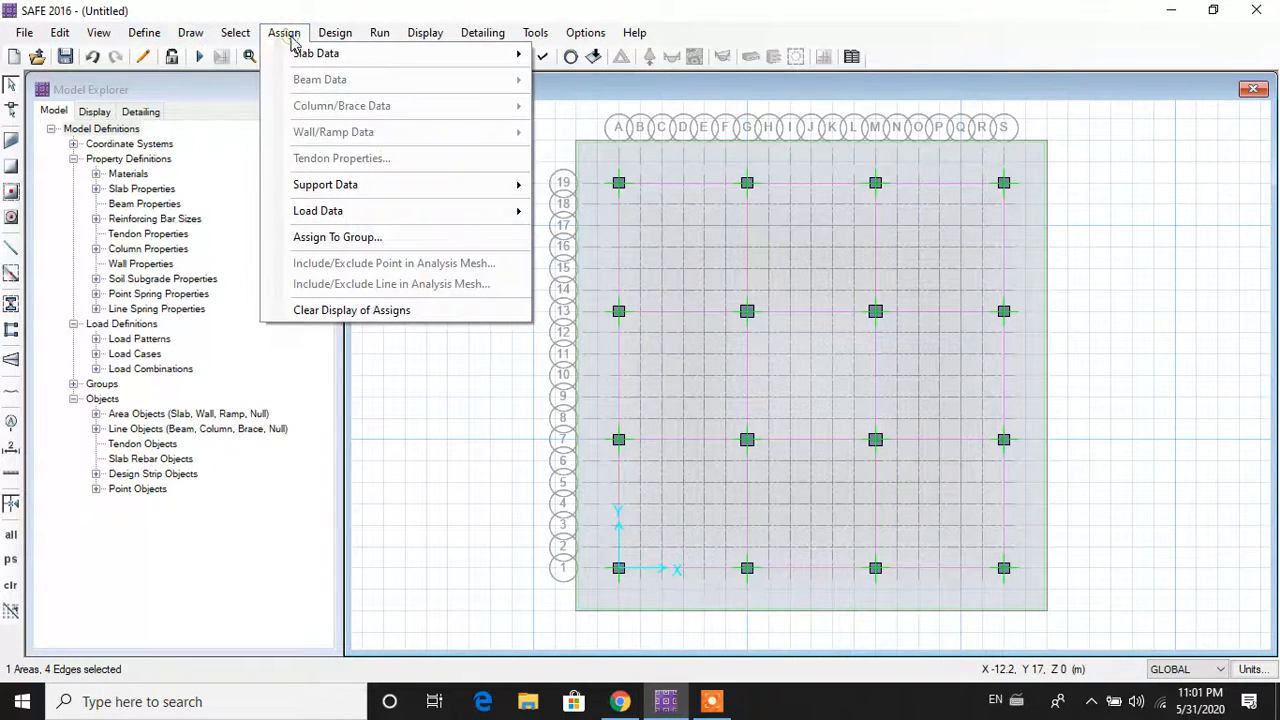
mouse_move(404, 192)
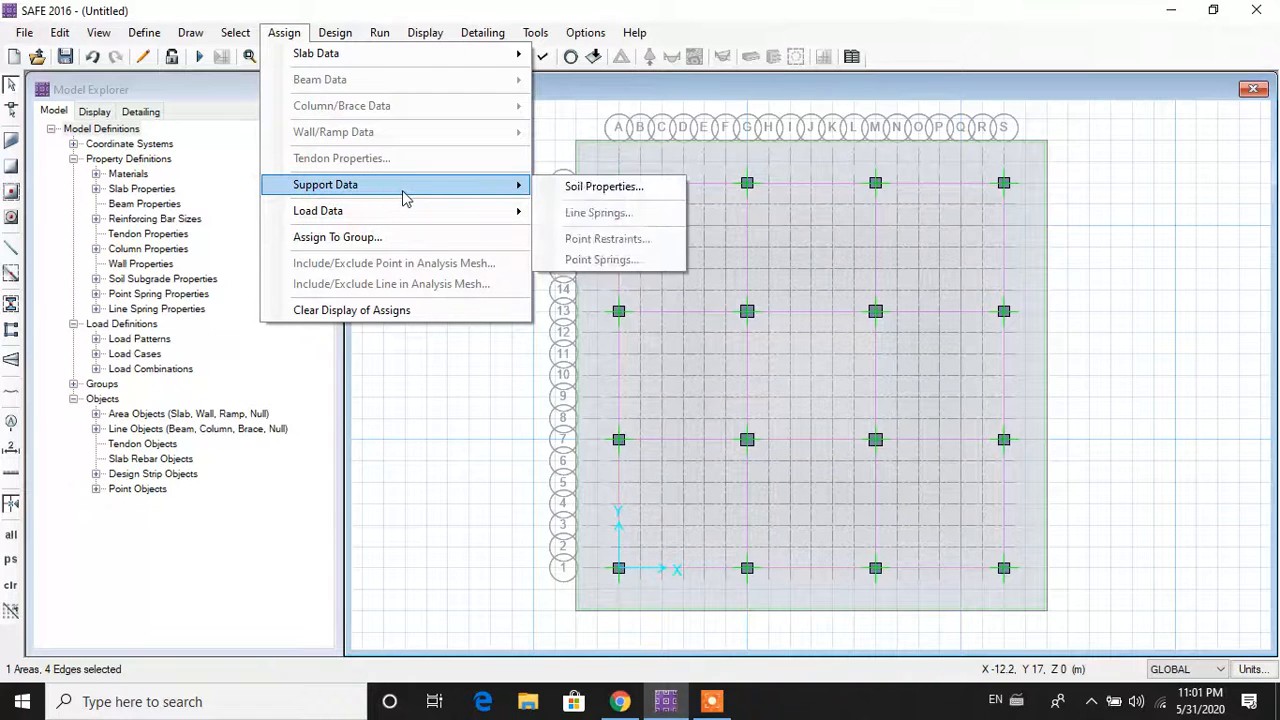
click(620, 188)
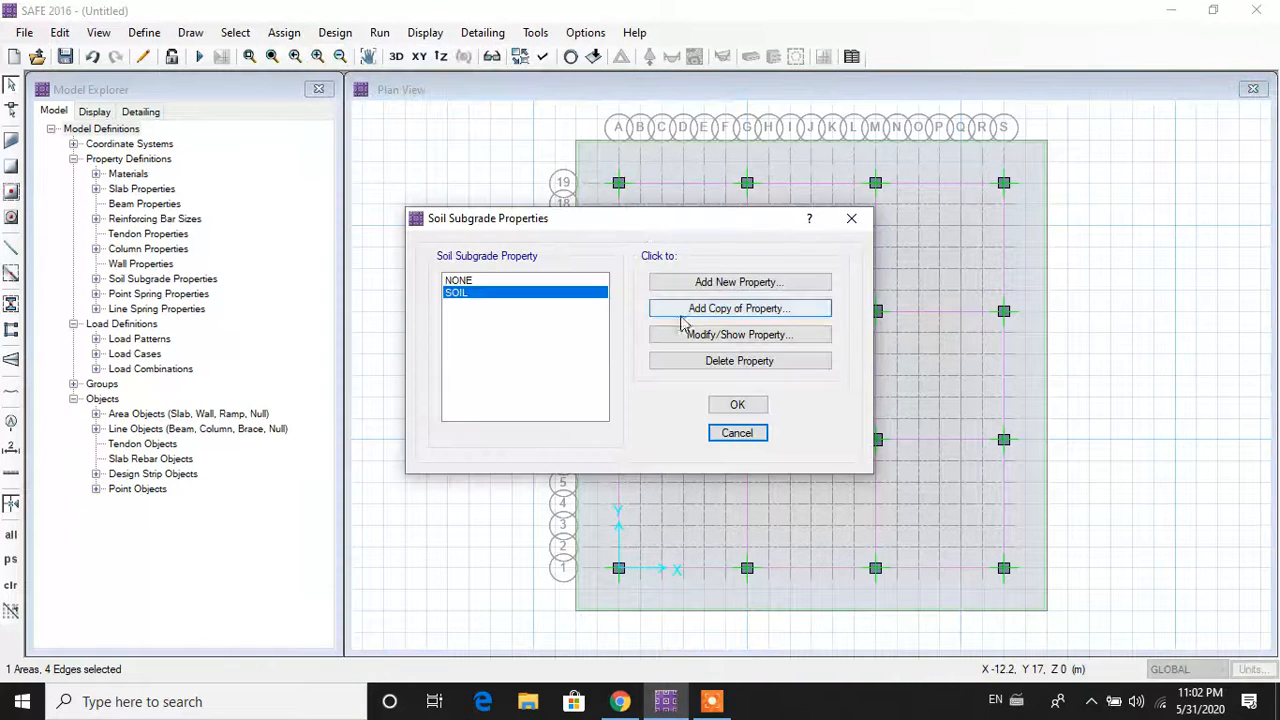
click(750, 408)
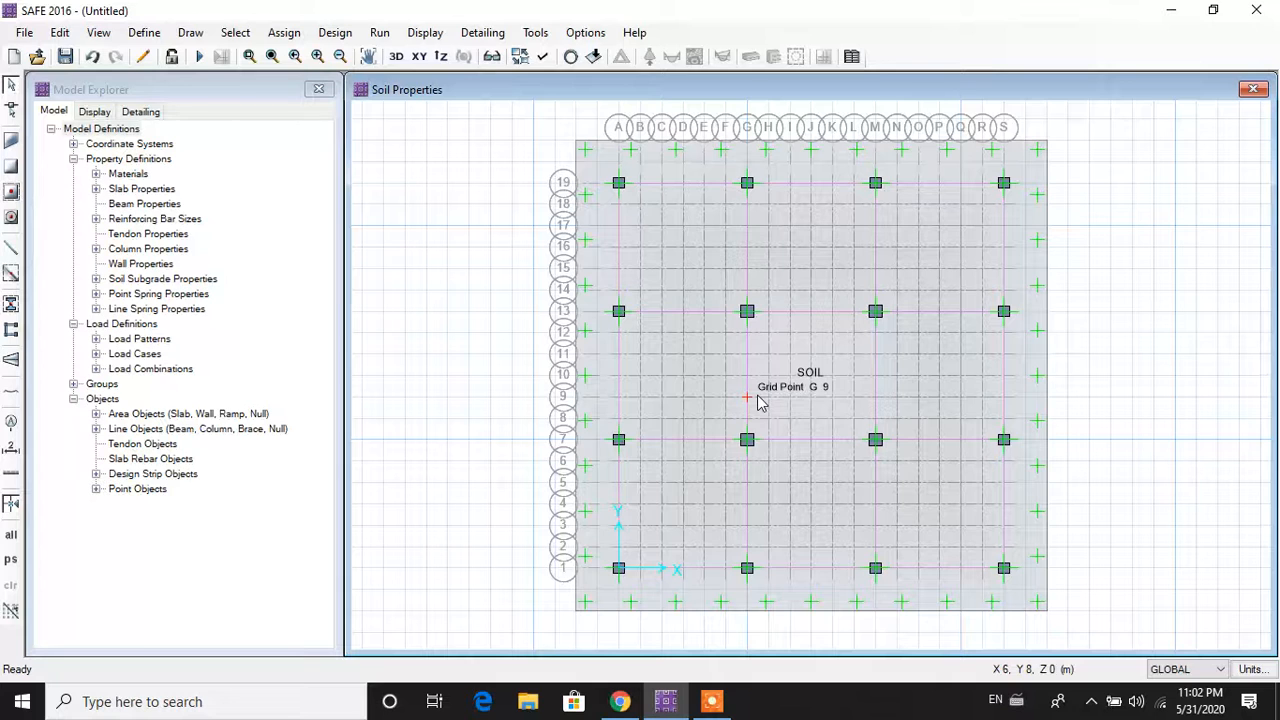
Step: Select the column point at grid A1 and open its Point Loads assignment
click(619, 570)
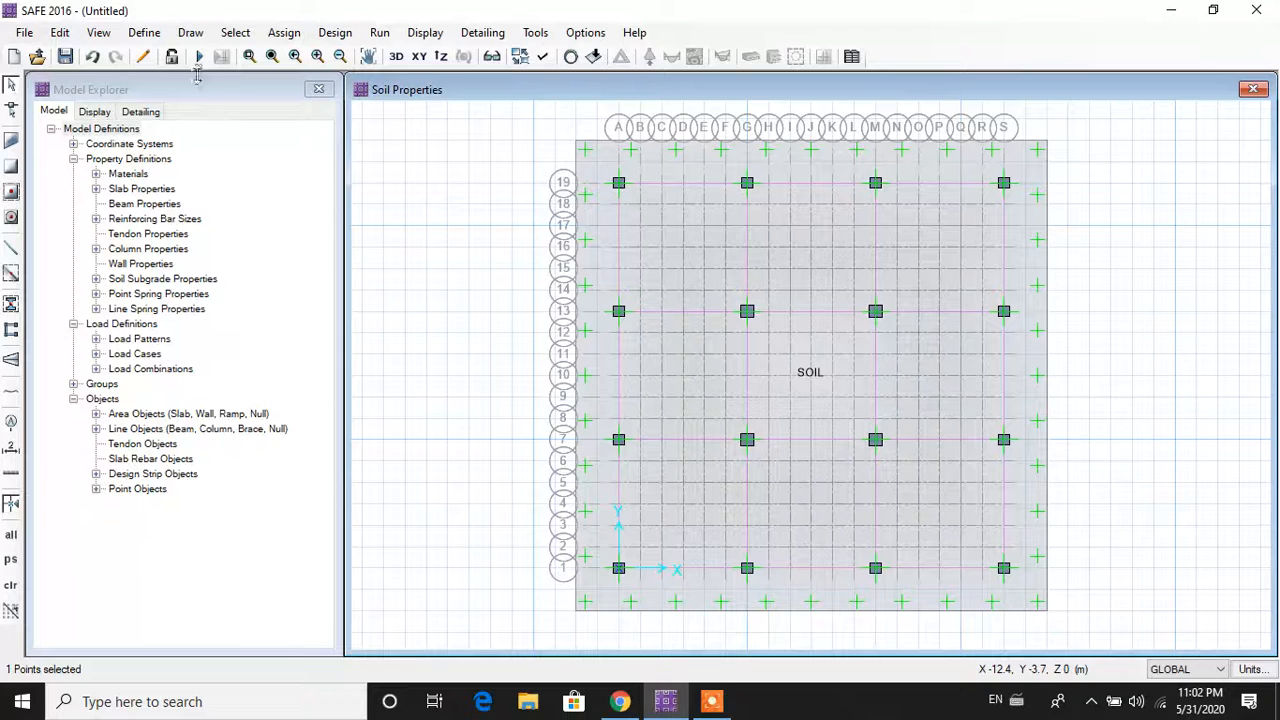
click(280, 34)
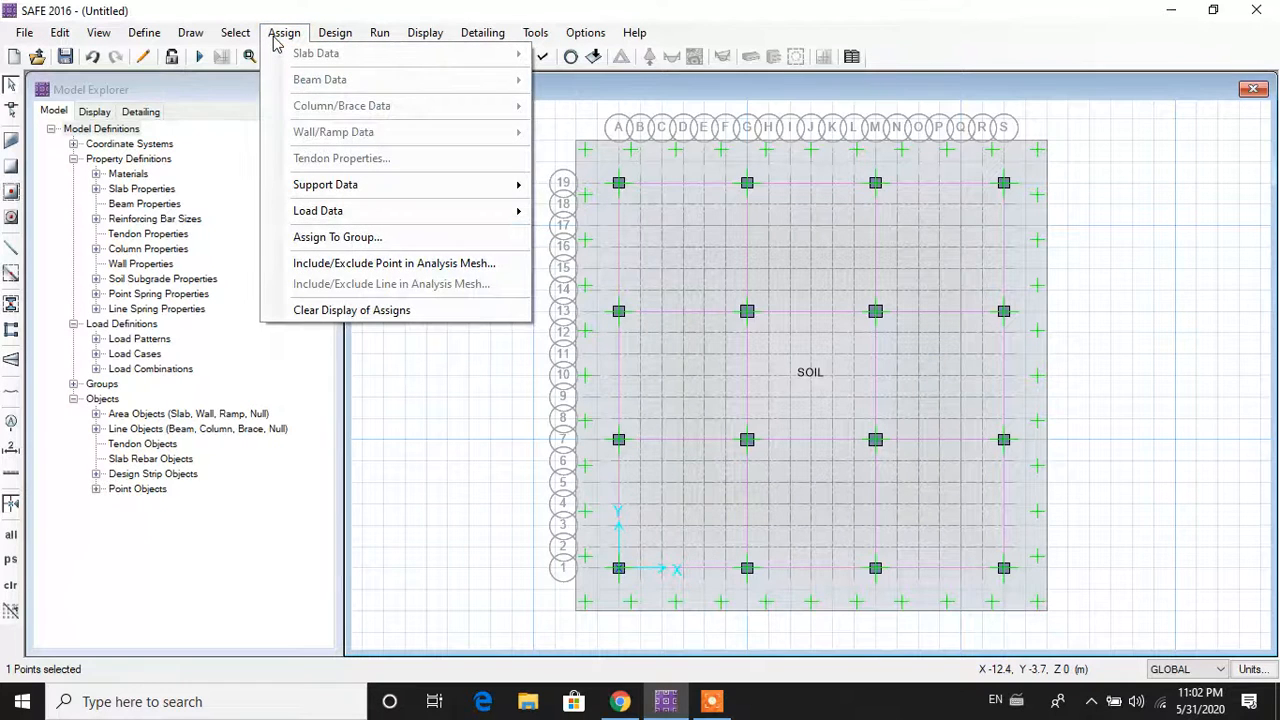
mouse_move(350, 215)
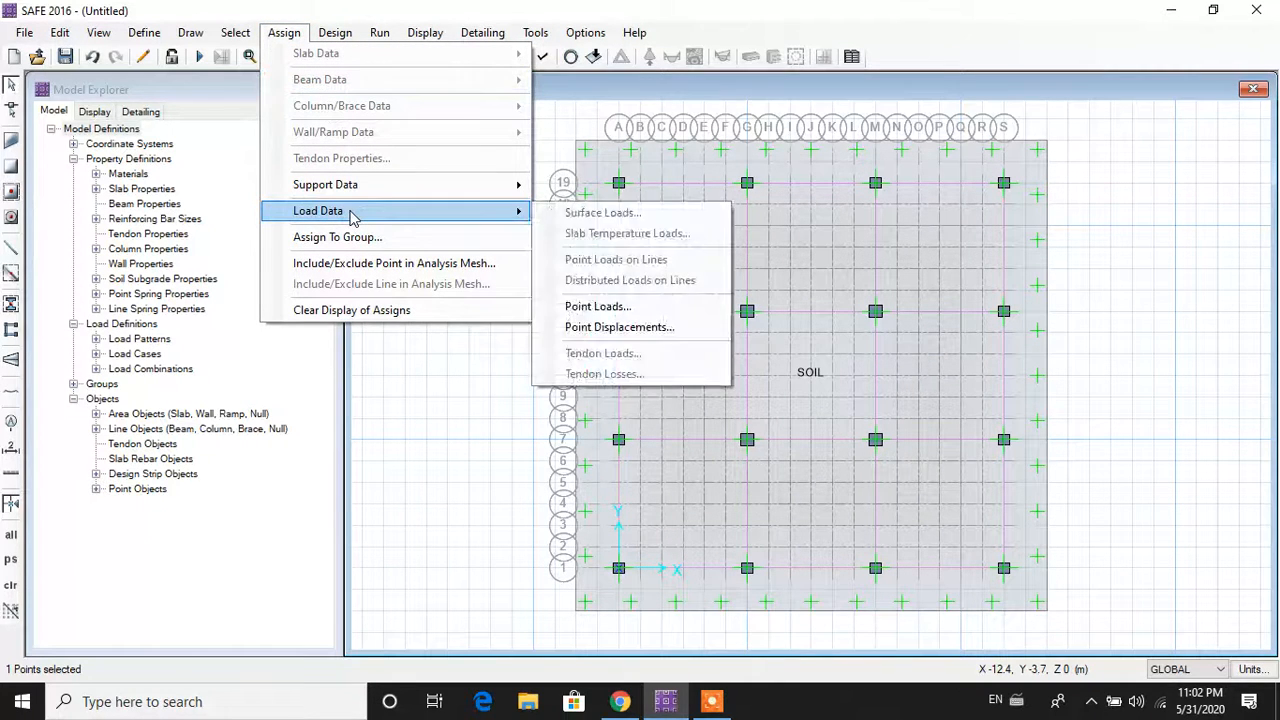
click(575, 306)
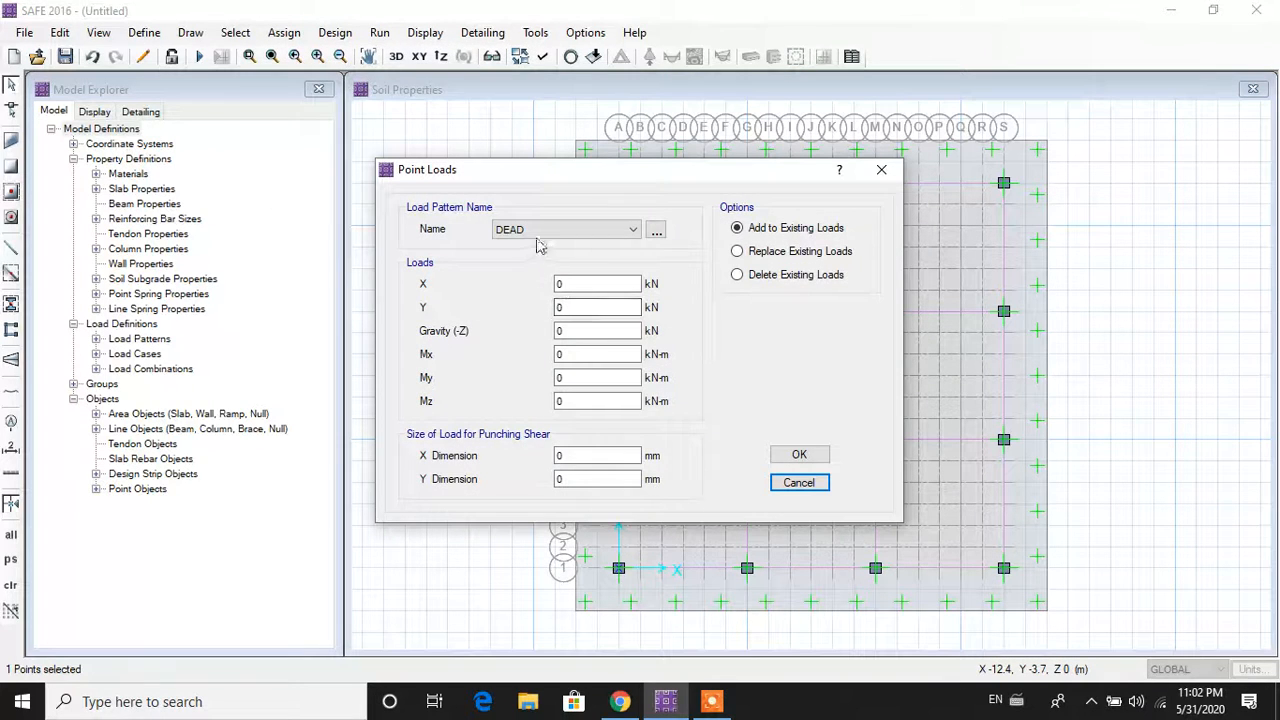
Step: Apply a 1681.9 kN DEAD gravity load with a 500 × 500 mm punching area
click(556, 332)
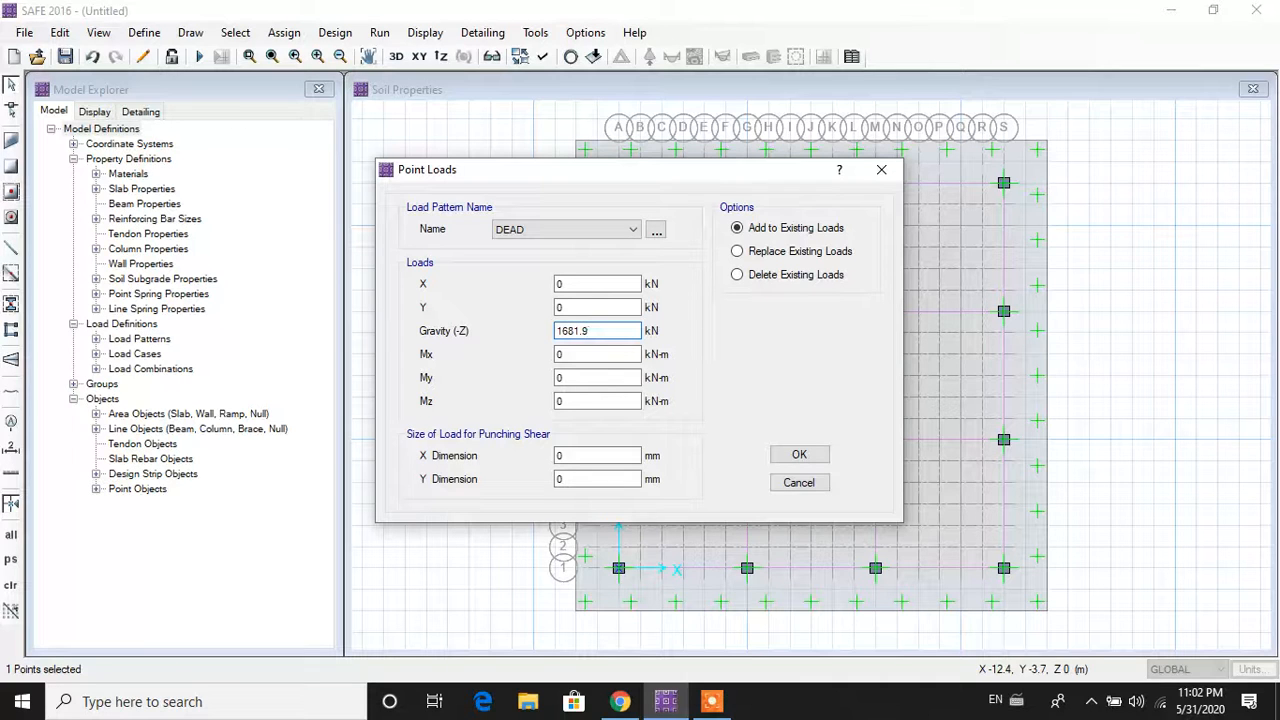
click(586, 455)
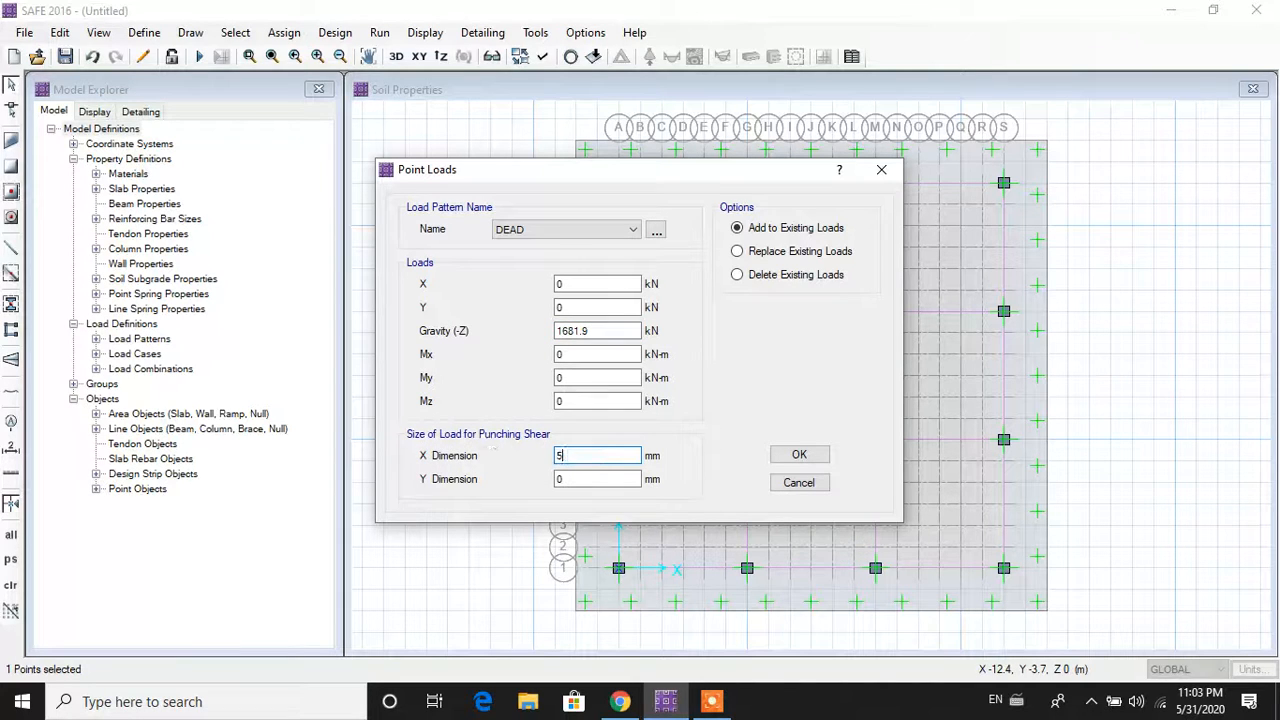
click(593, 482)
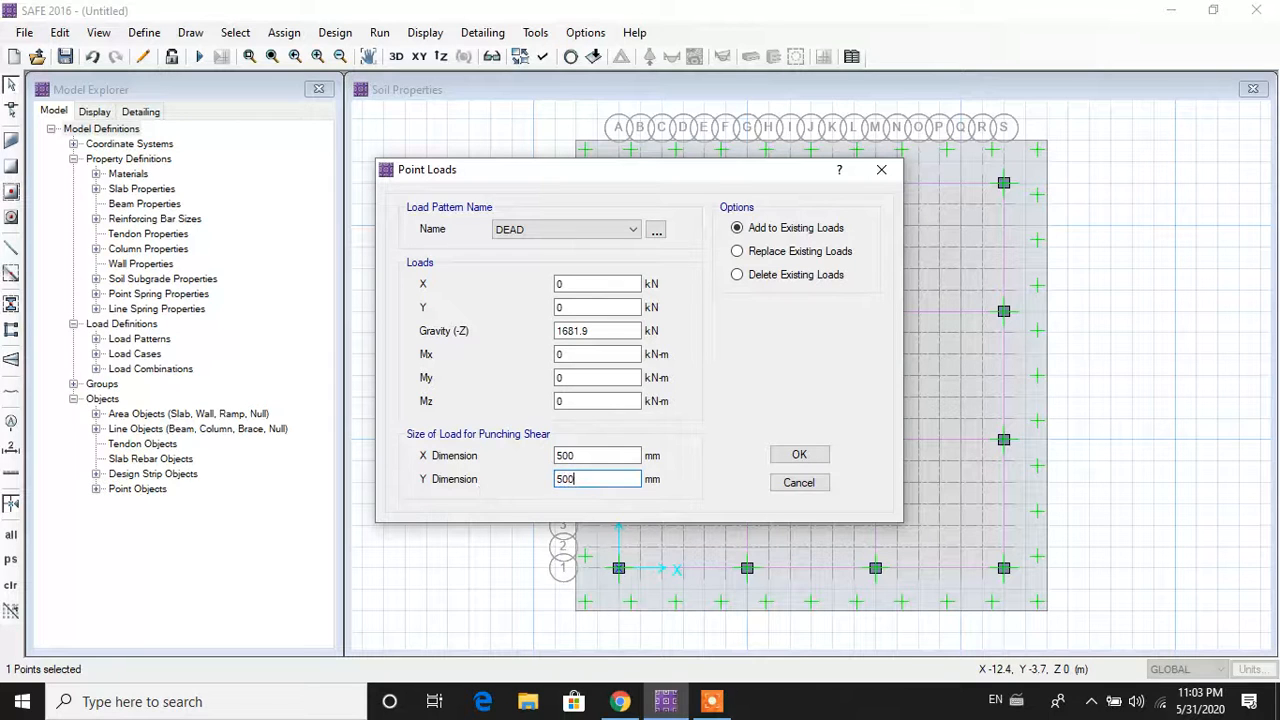
text(500)
click(809, 255)
click(739, 229)
click(582, 234)
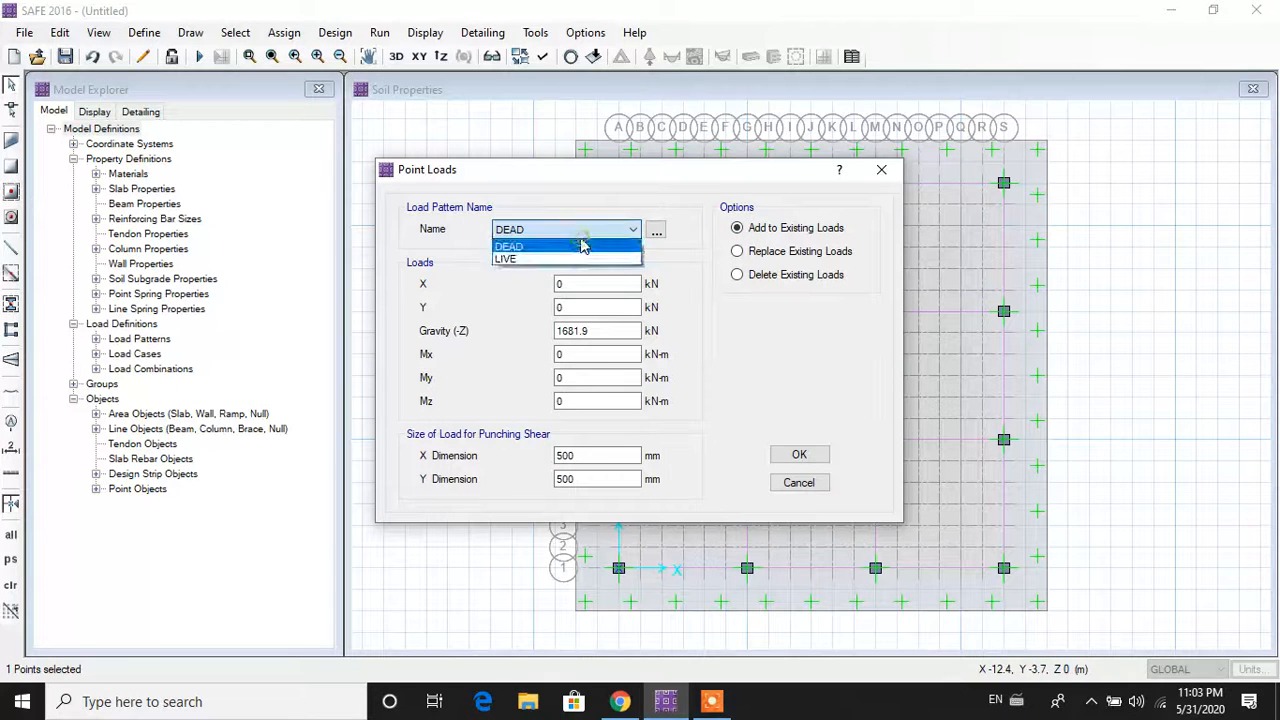
click(585, 246)
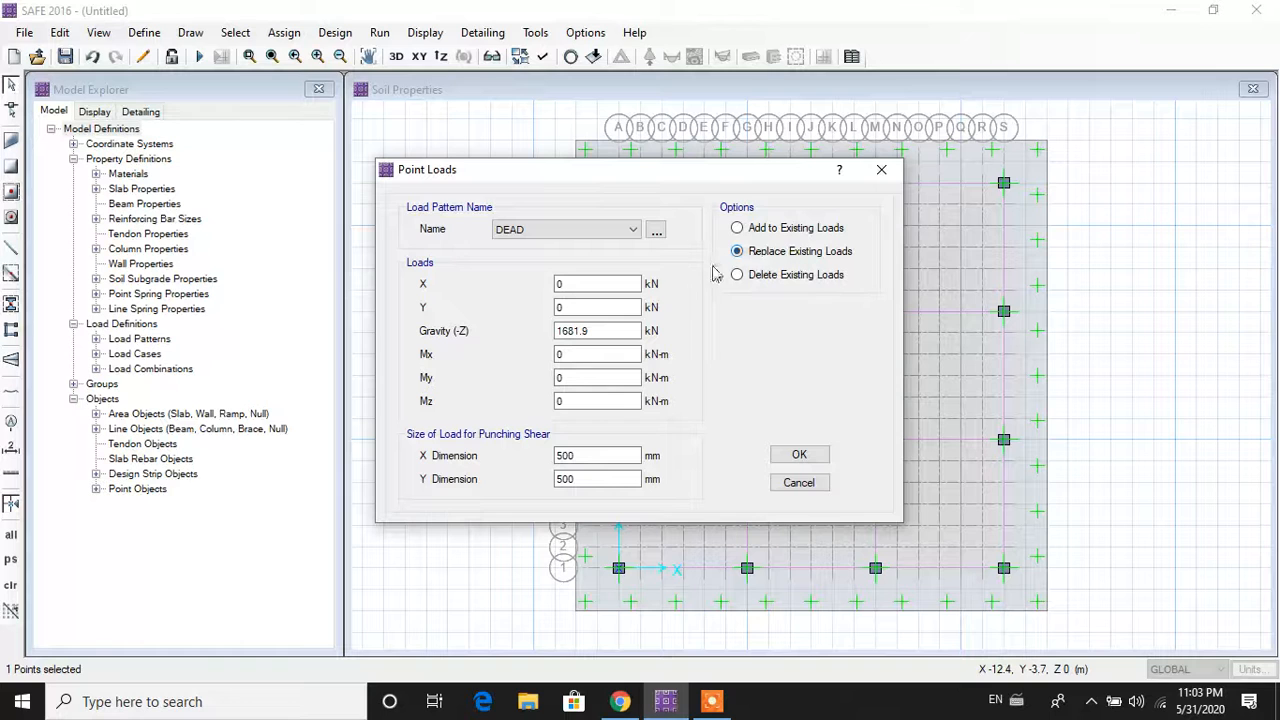
click(805, 456)
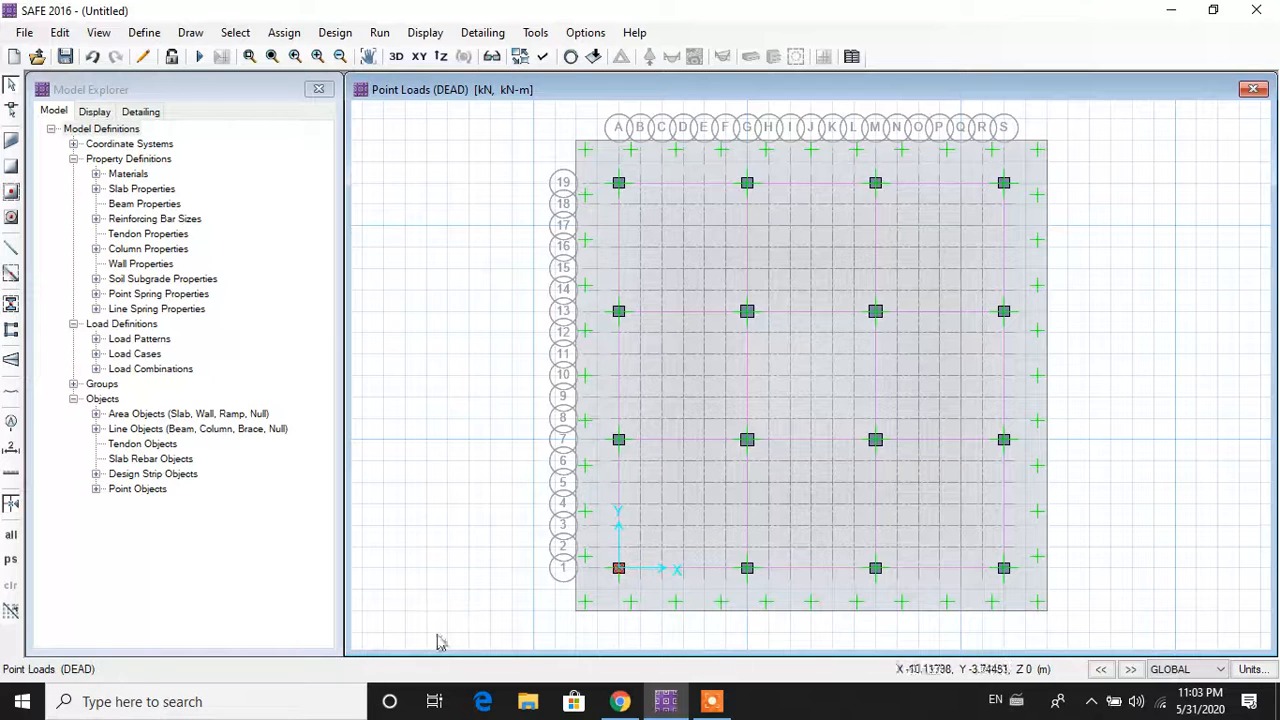
Step: Reselect the A1 column point, clearing a stray strip selection, and open Point Loads
click(618, 584)
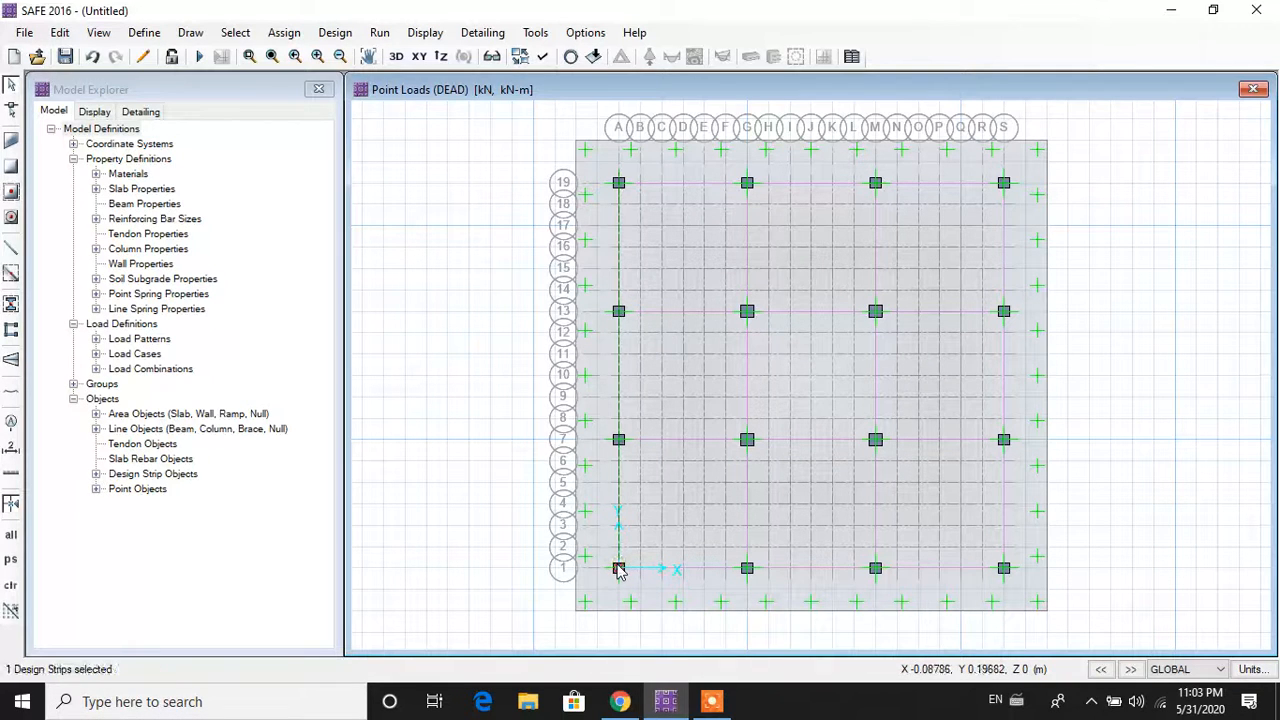
click(575, 598)
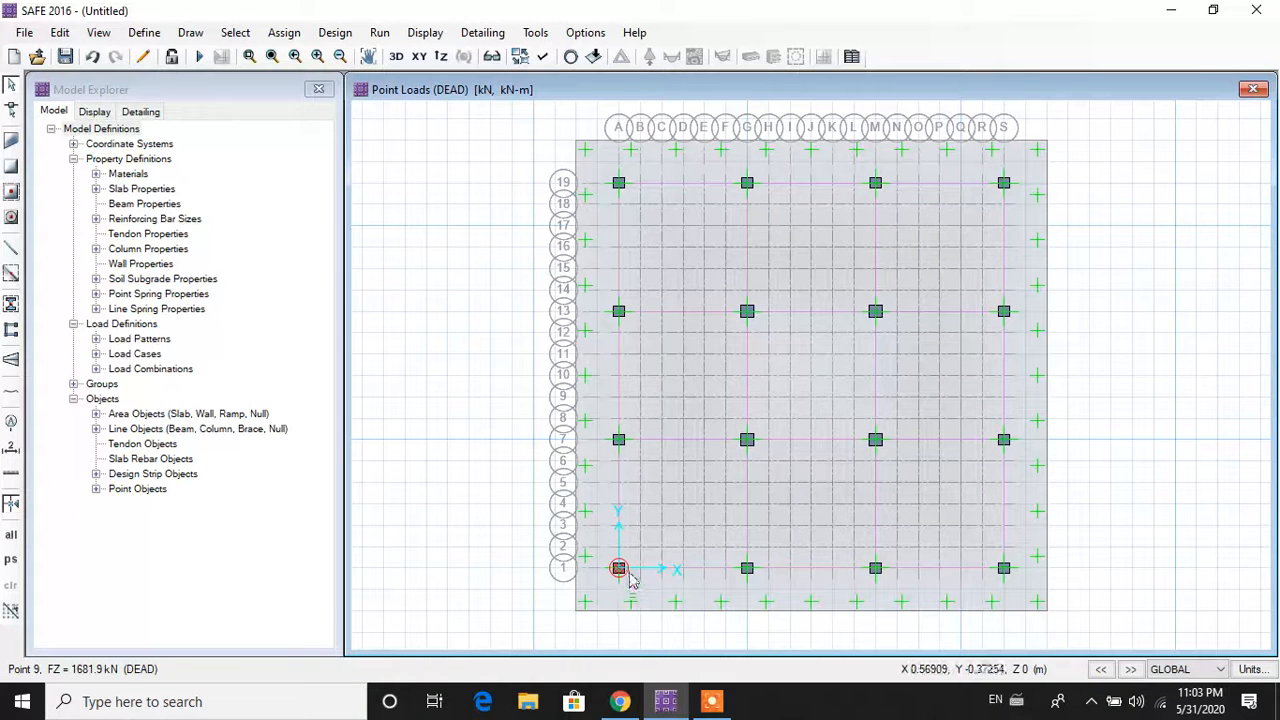
click(618, 568)
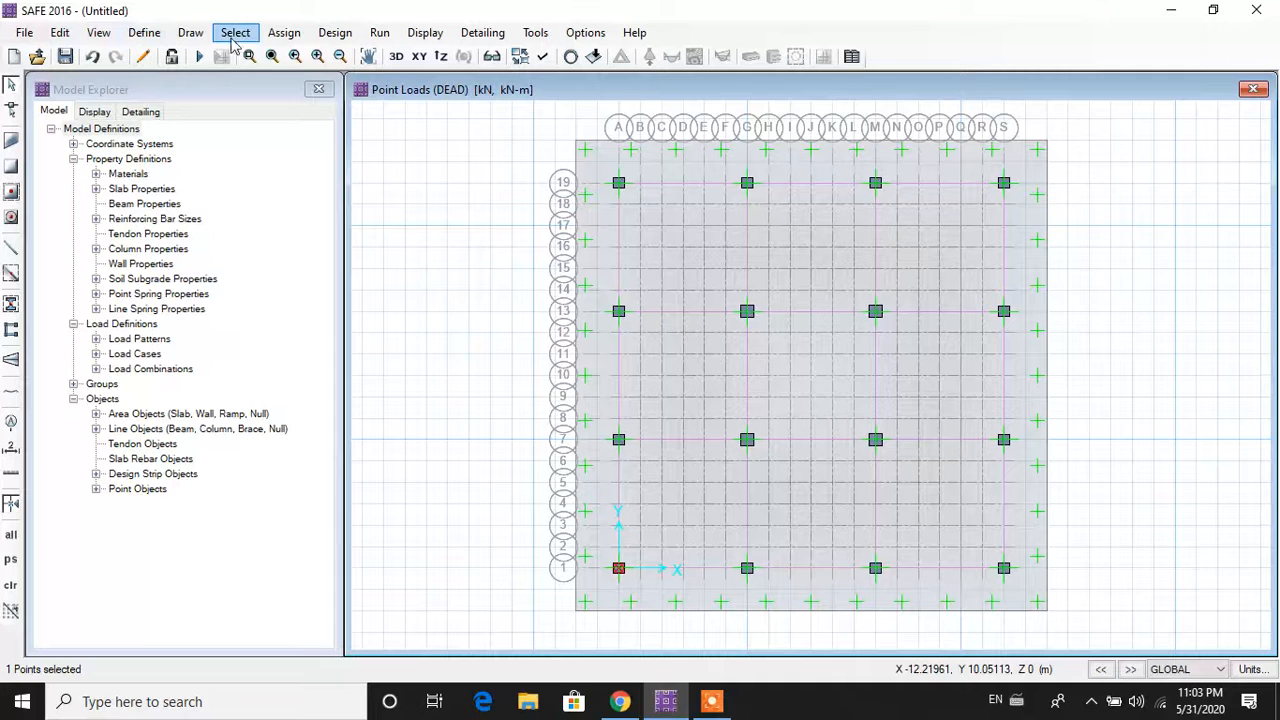
click(285, 38)
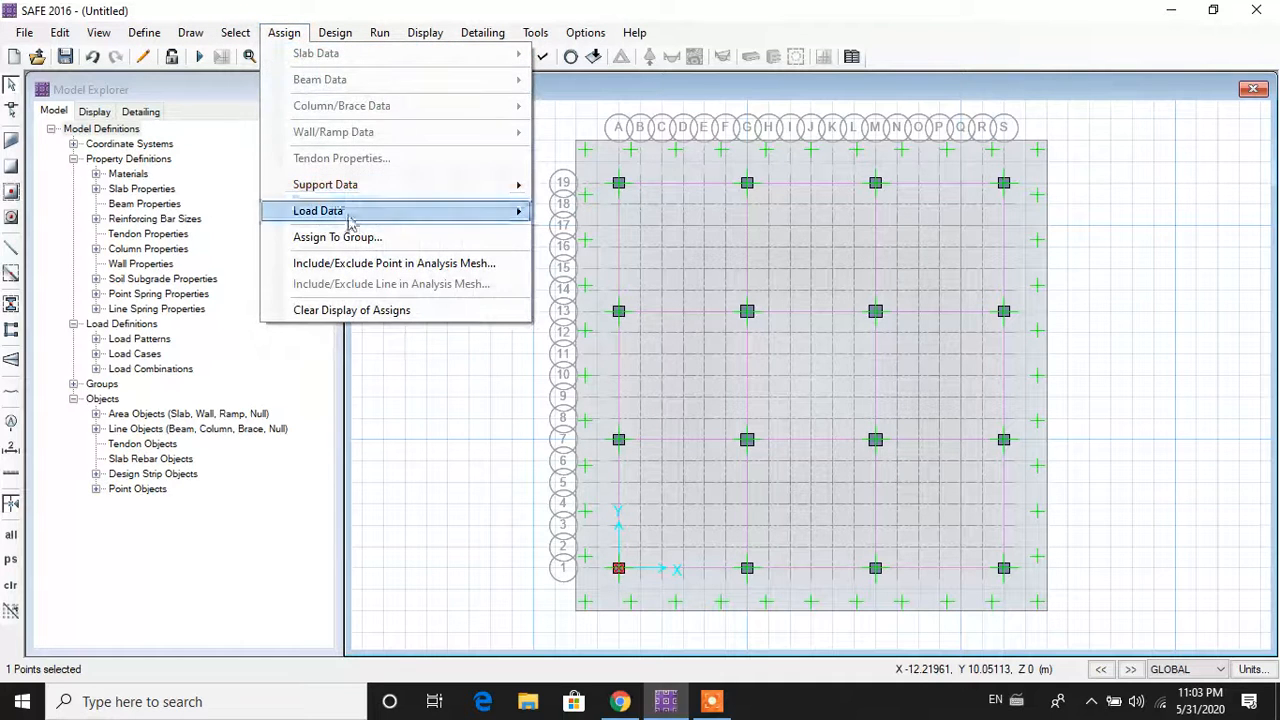
mouse_move(330, 211)
click(645, 307)
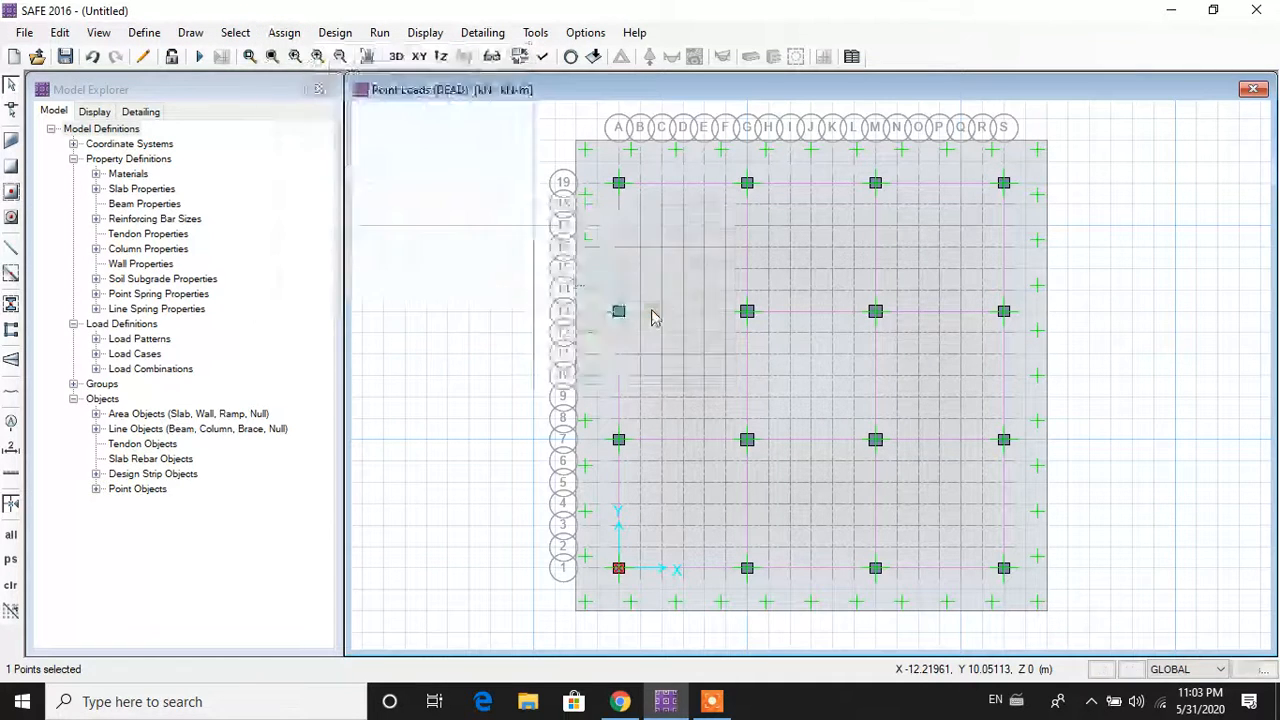
Step: Add a 737.2 kN LIVE gravity load at A1, keeping the 500 mm punching dimensions
click(622, 230)
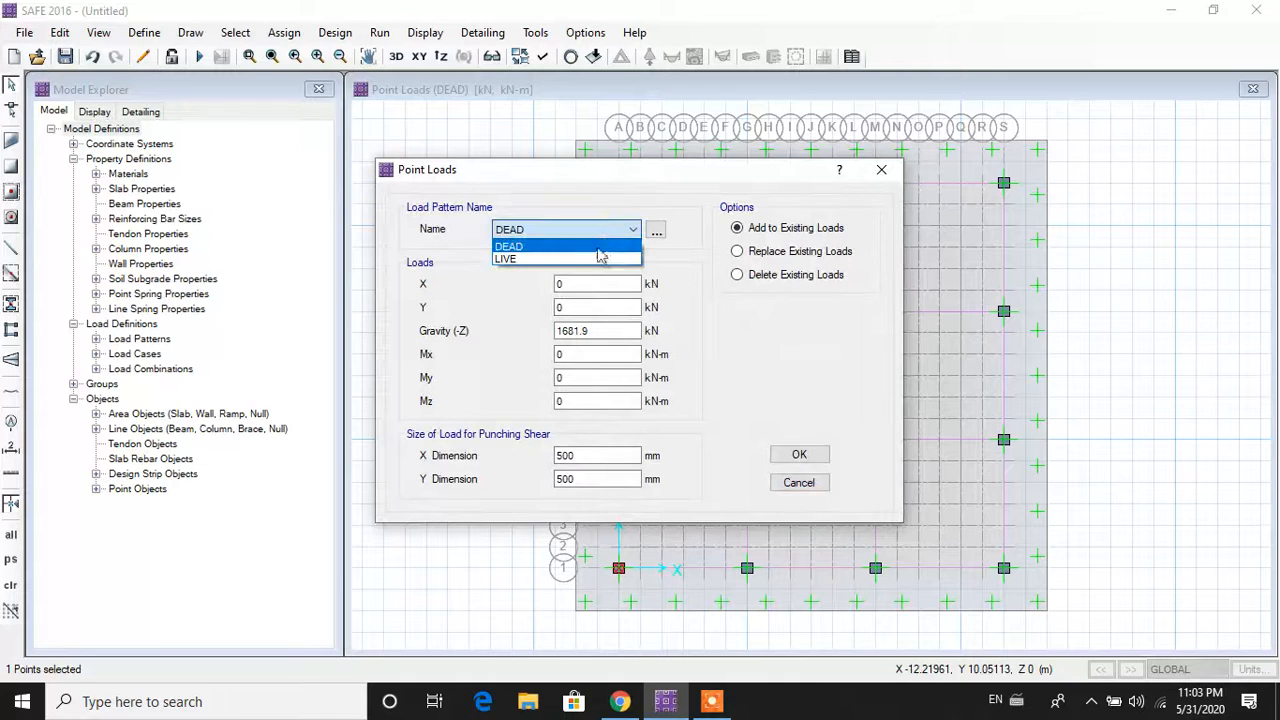
click(600, 258)
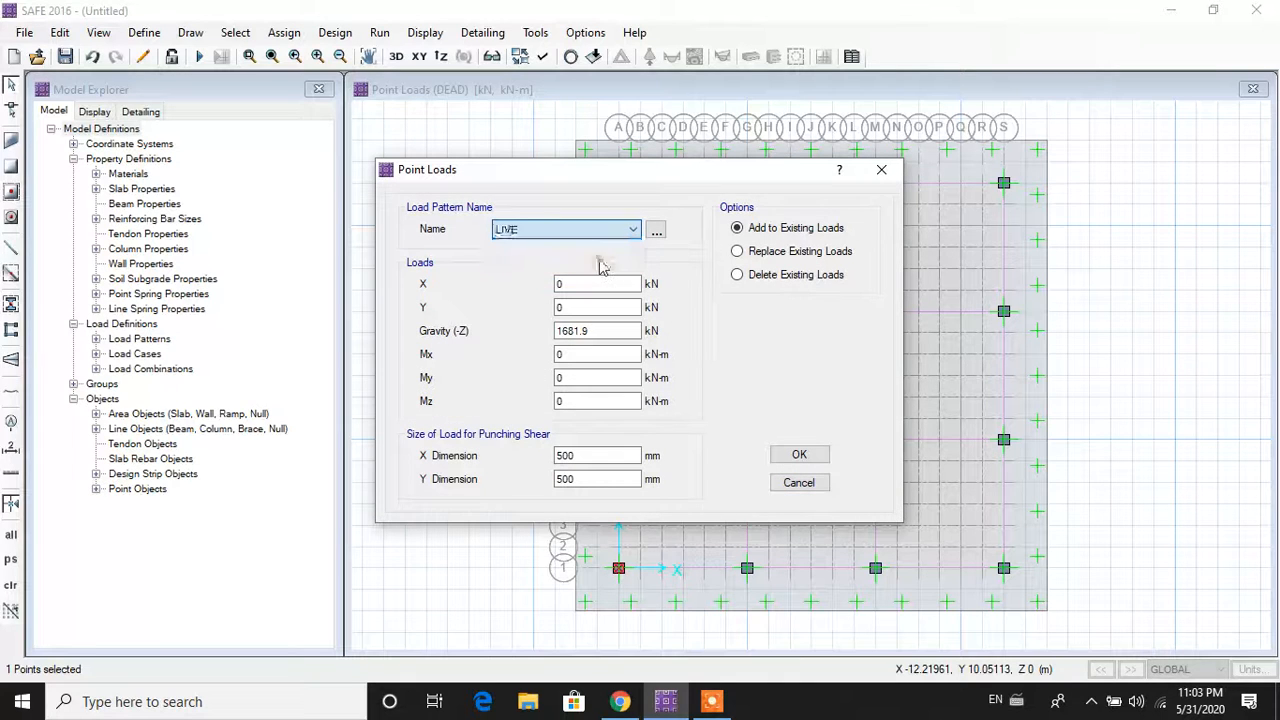
double_click(605, 332)
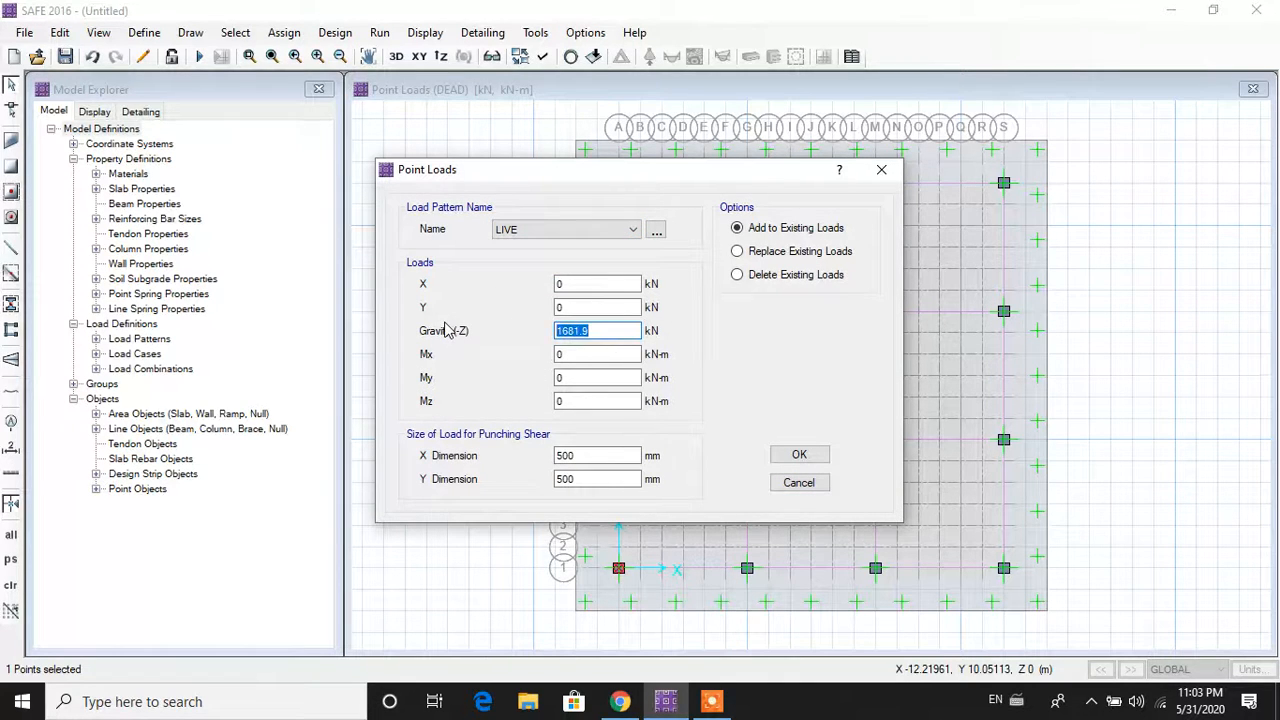
text(737.2)
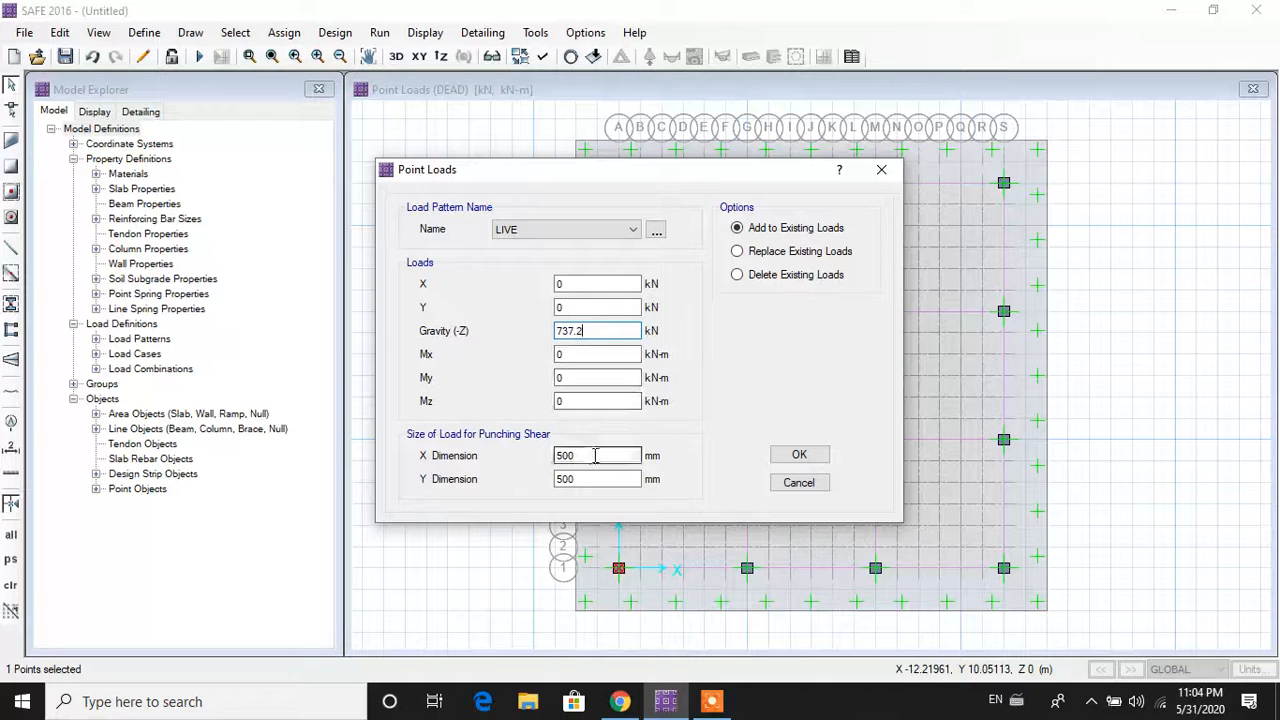
drag(592, 455, 485, 468)
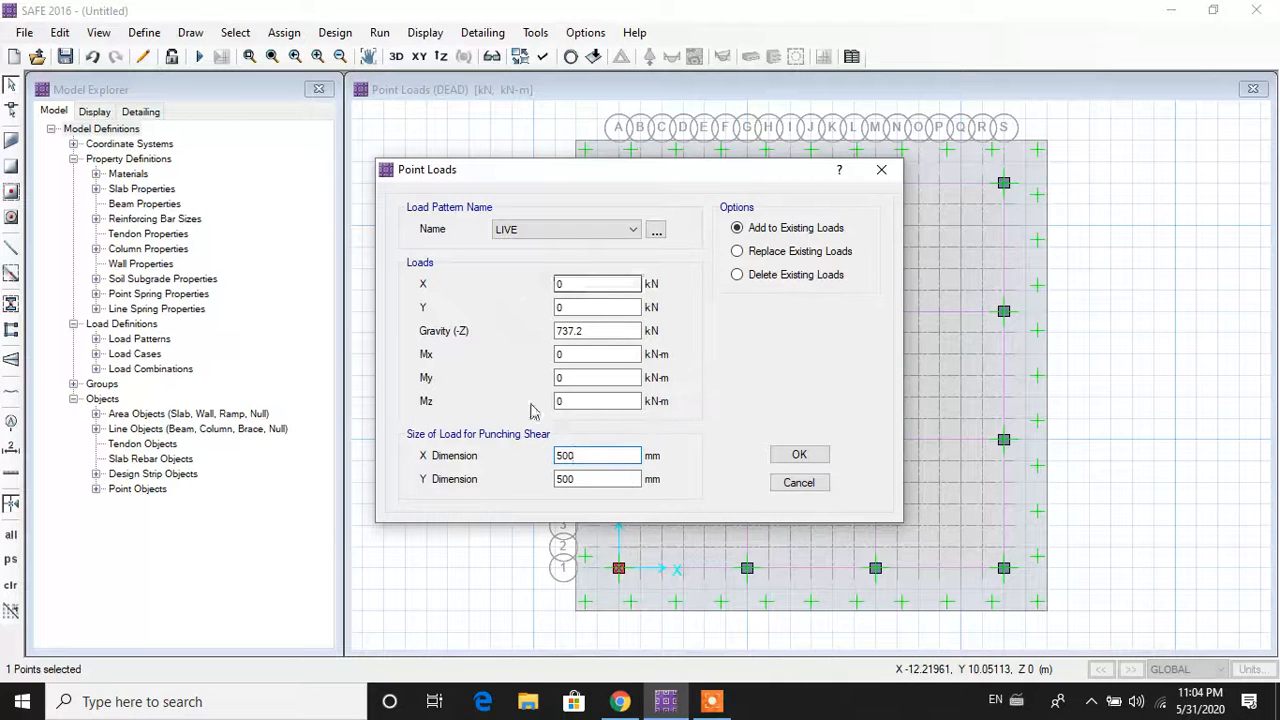
click(745, 253)
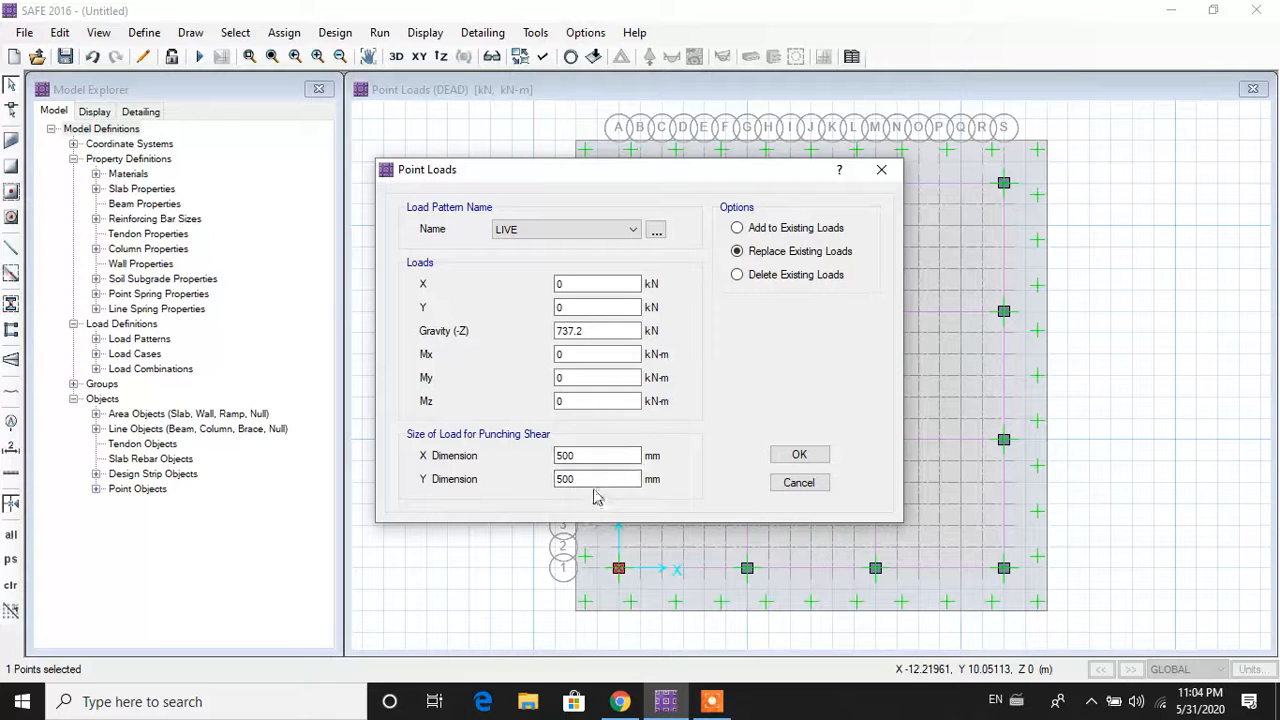
click(740, 229)
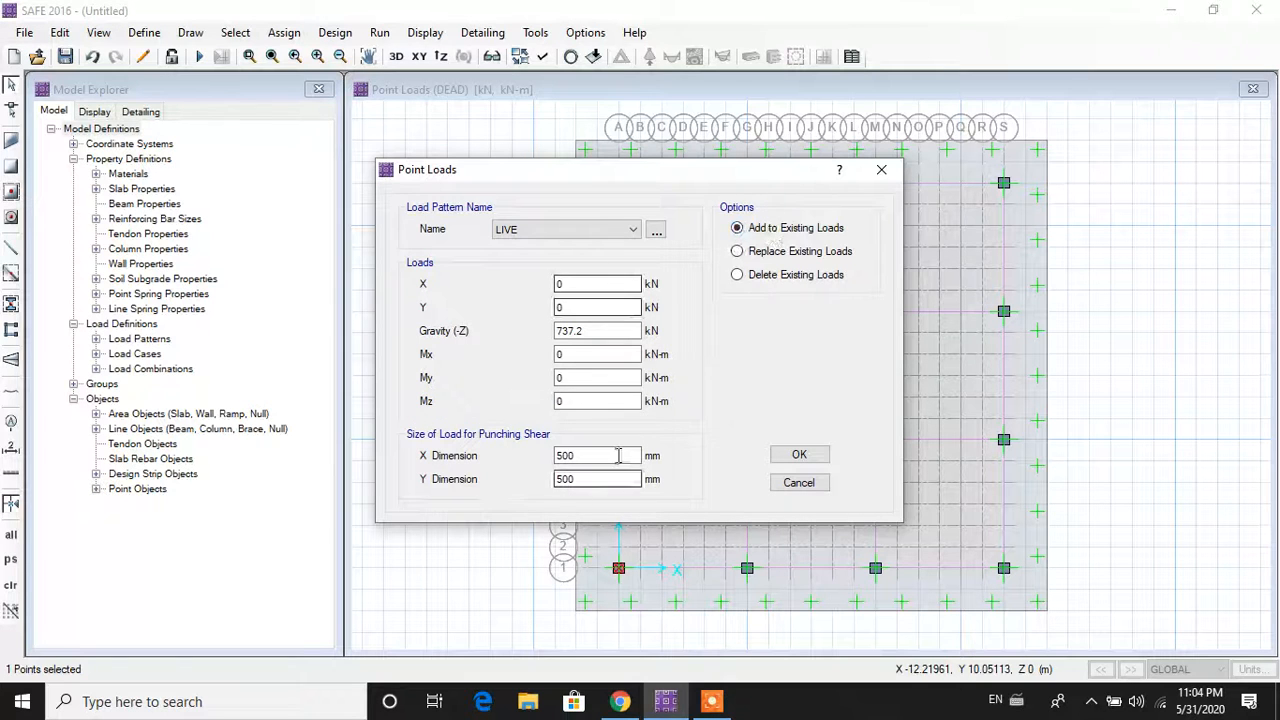
click(799, 455)
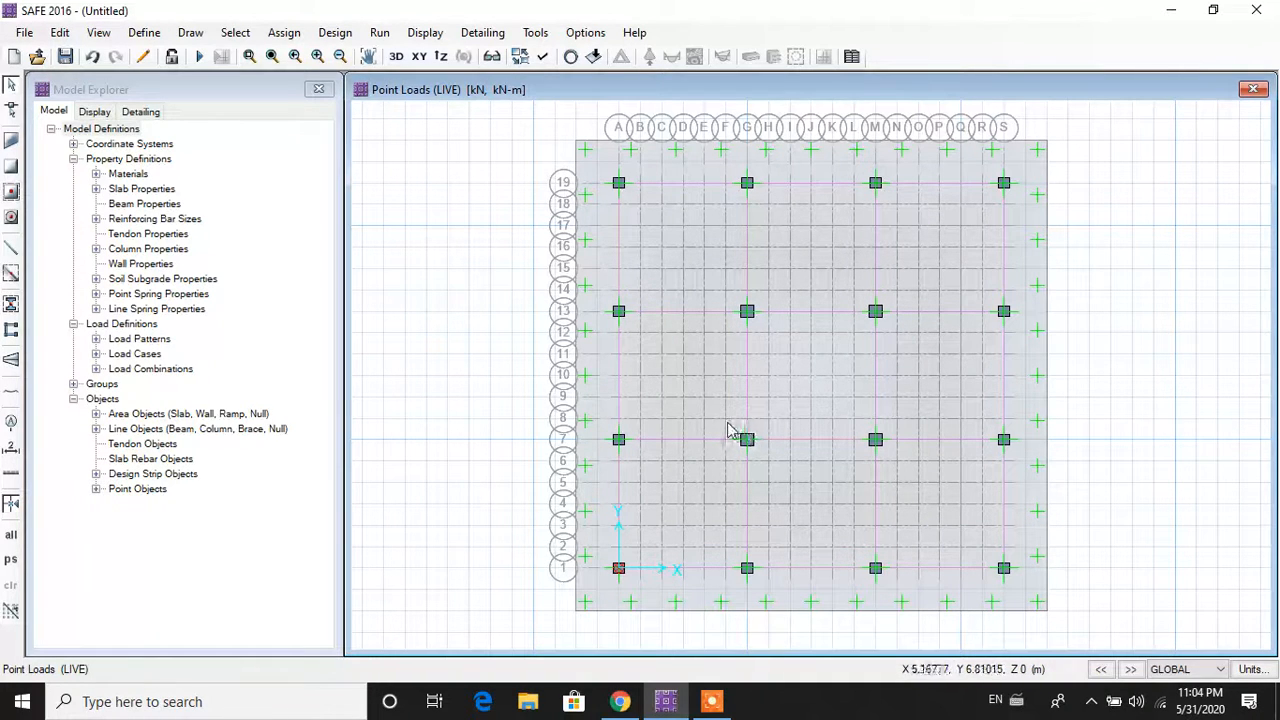
Step: Give the grid A, row 7 column point a 2813 kN DEAD gravity load, replacing existing loads
click(617, 443)
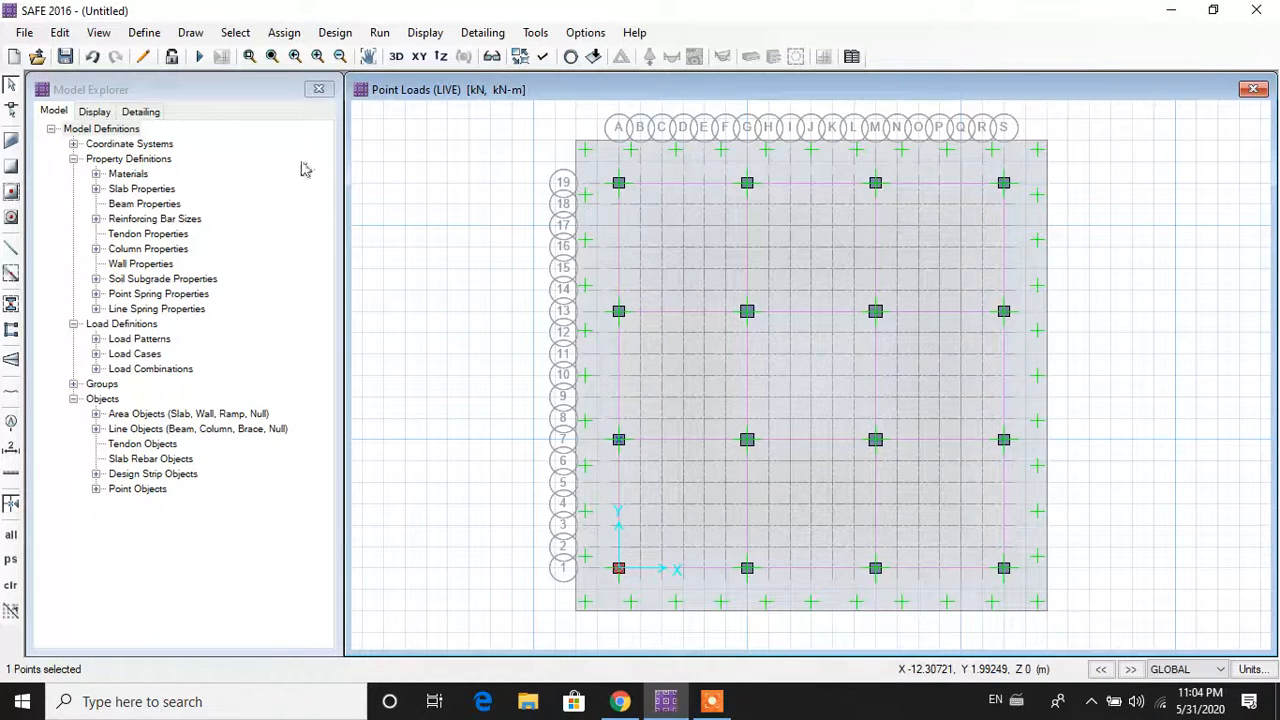
click(284, 33)
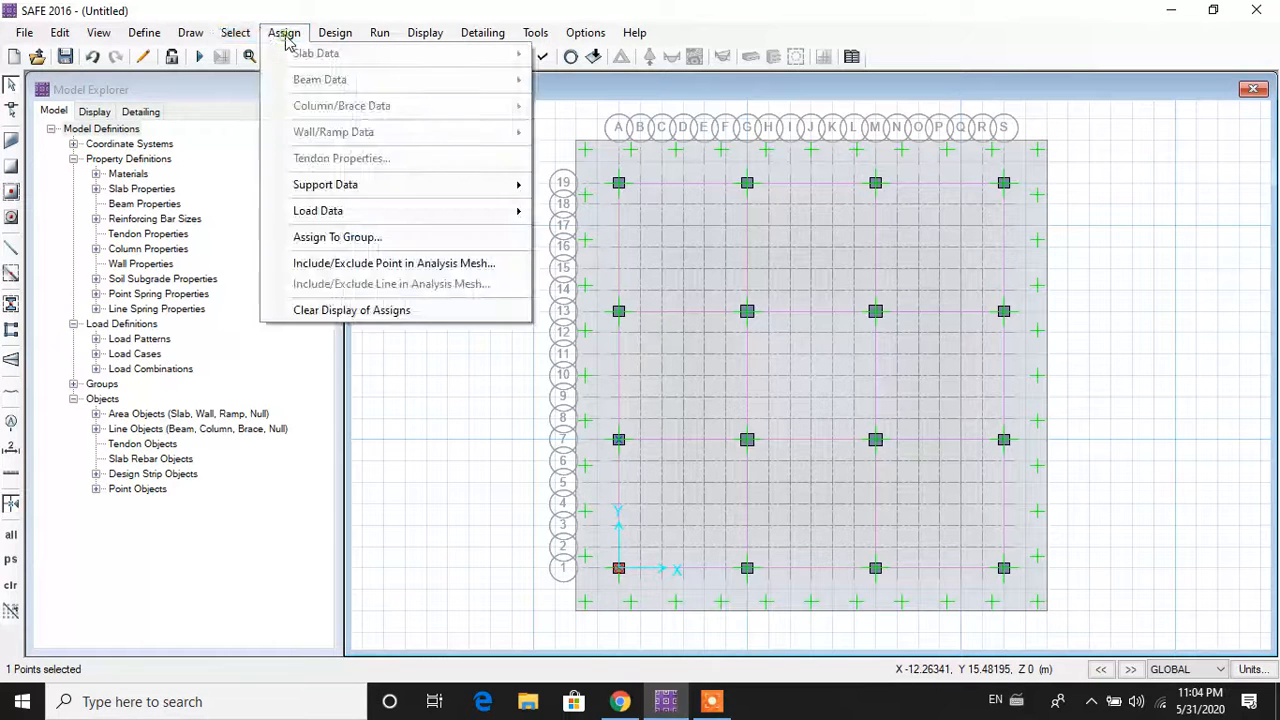
mouse_move(505, 184)
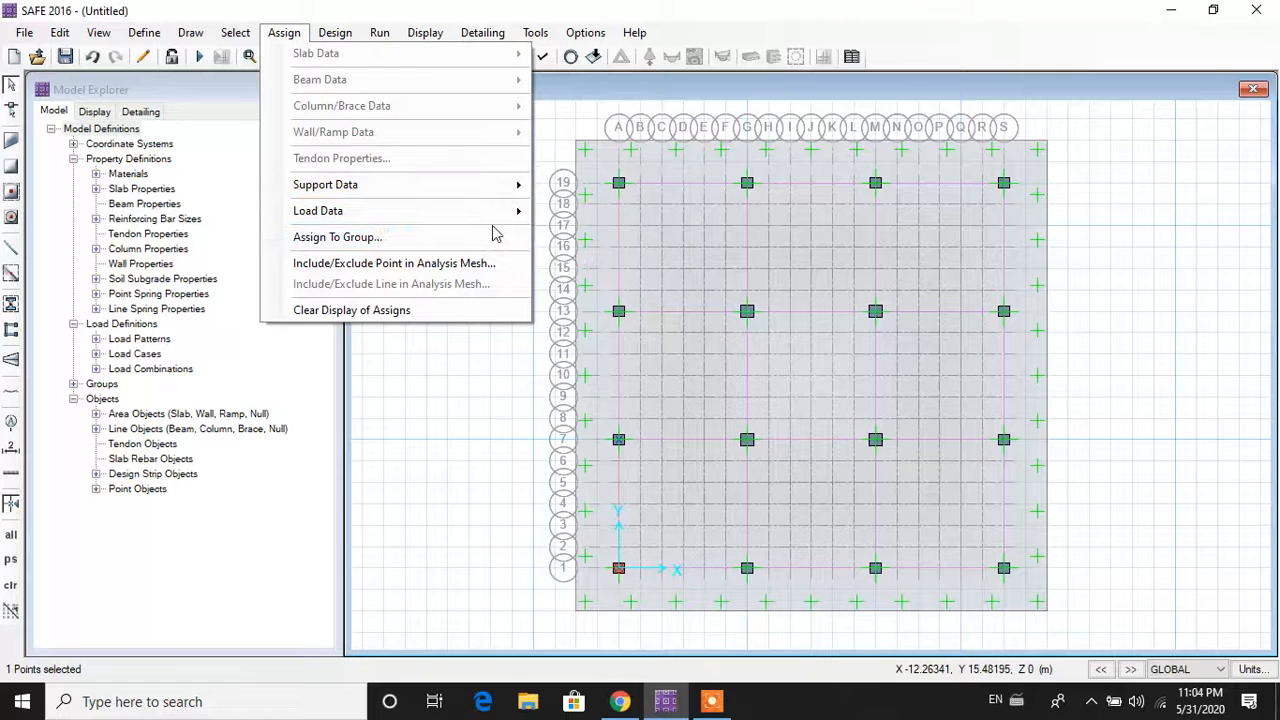
mouse_move(505, 222)
click(632, 306)
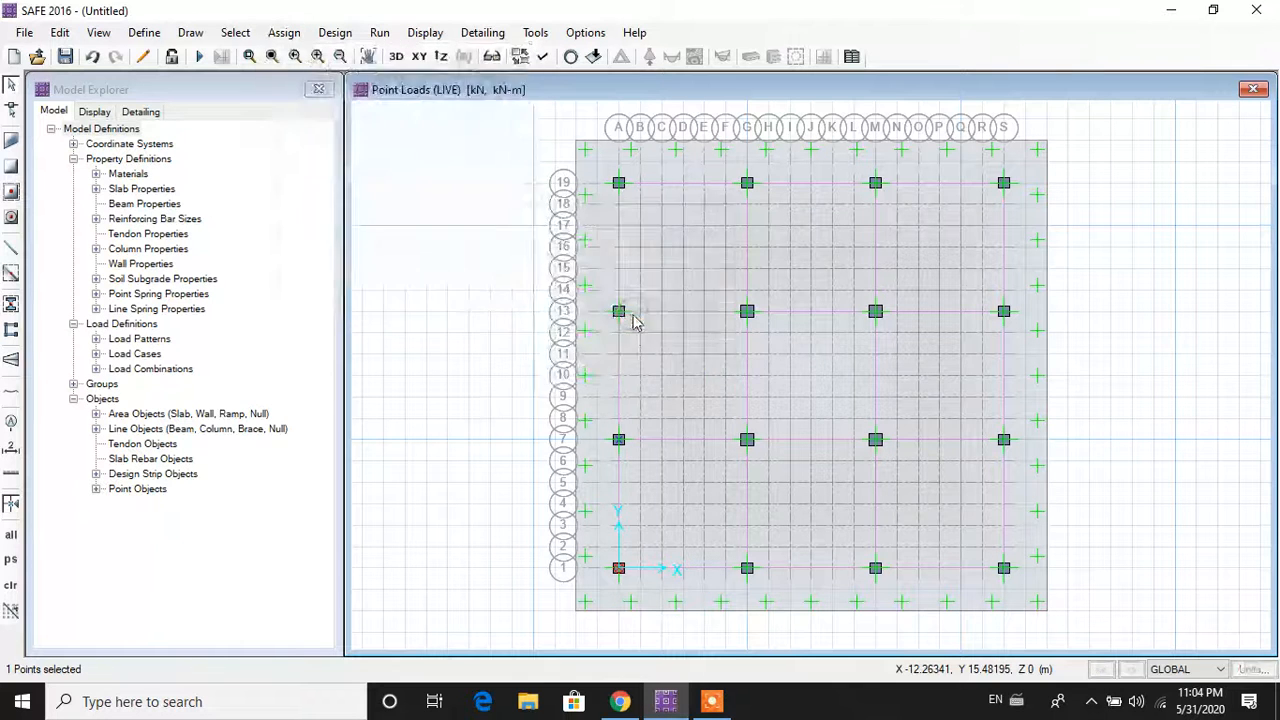
click(614, 232)
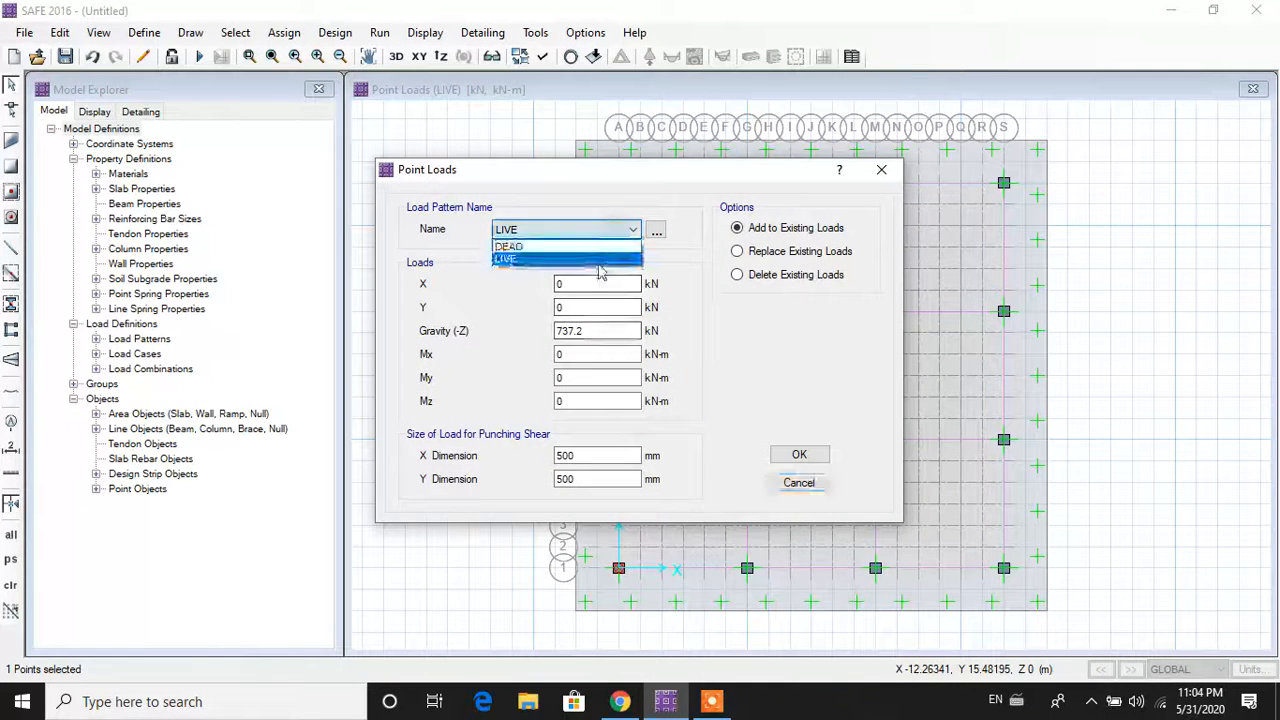
click(560, 246)
click(740, 252)
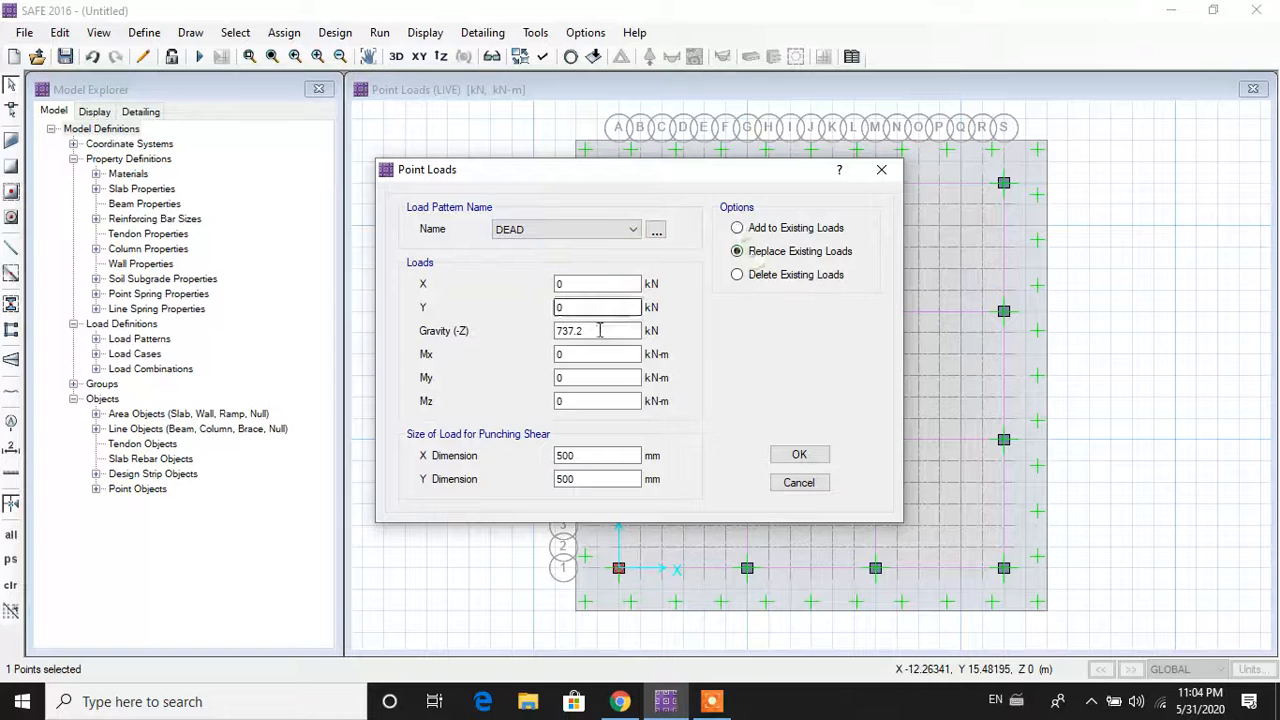
drag(598, 331, 386, 325)
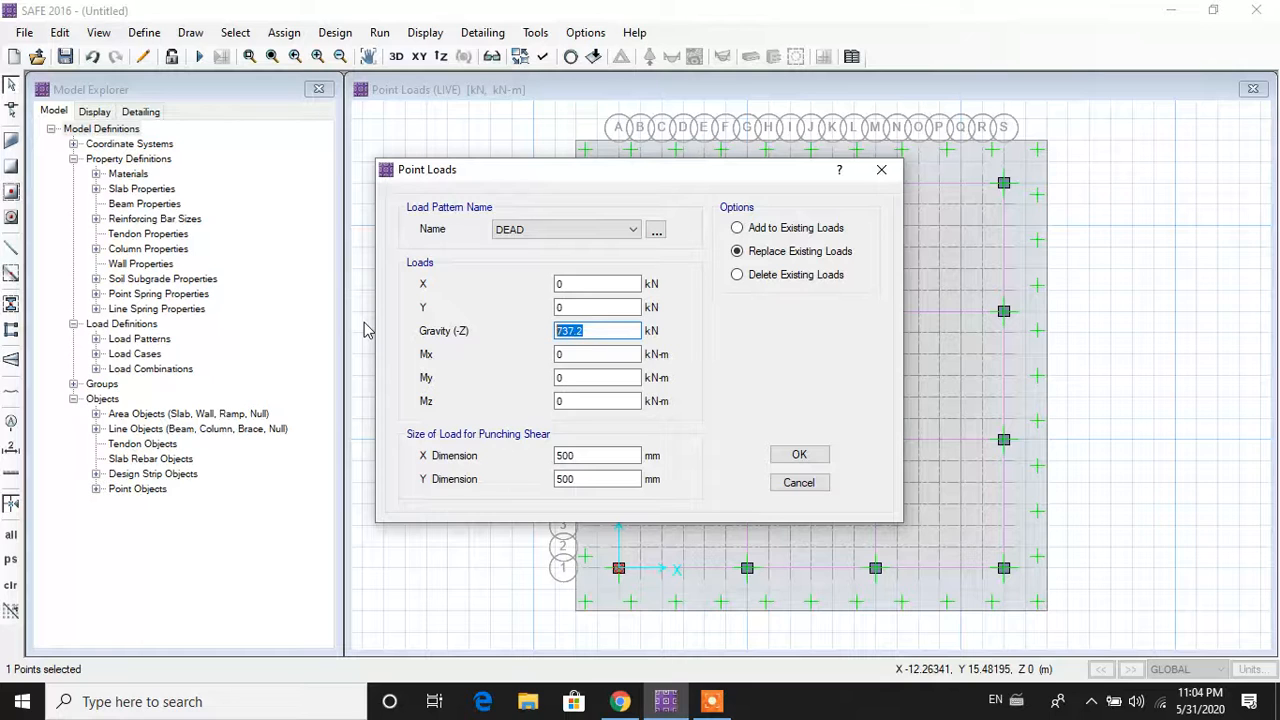
text(2813)
click(772, 455)
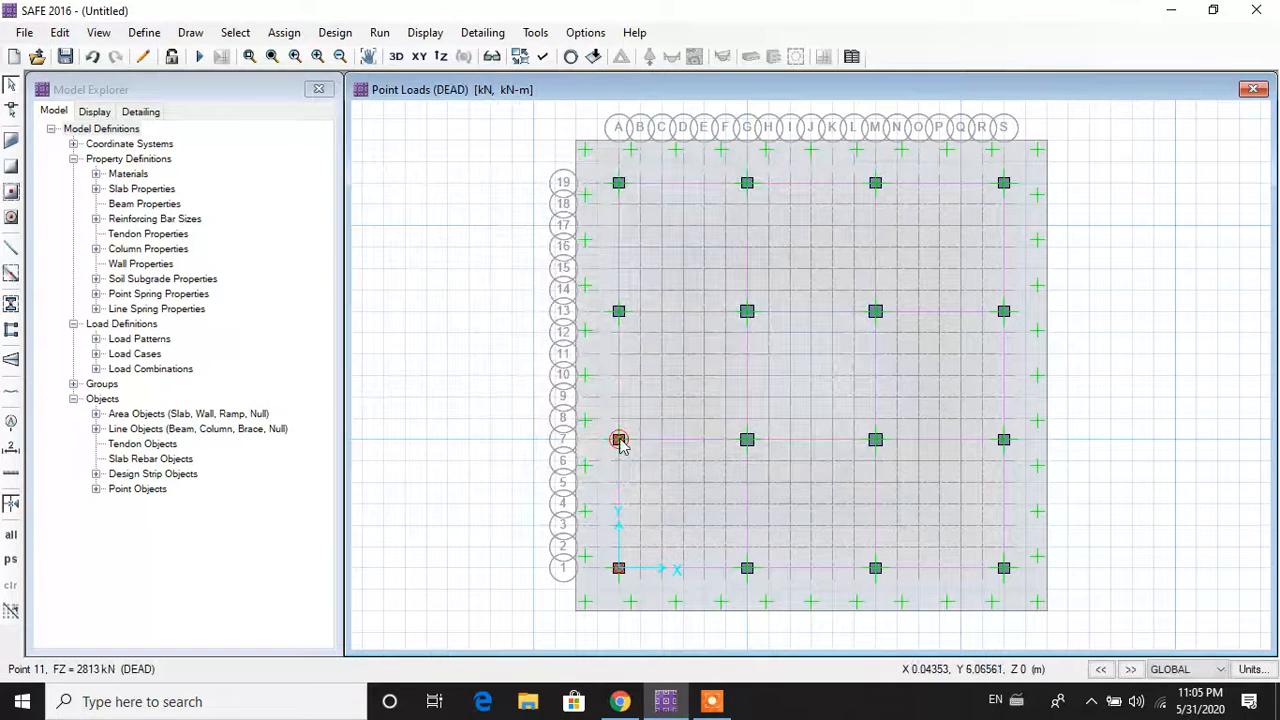
Step: Zoom in and reselect just the grid A, row 7 column point, not the strip or slab
click(617, 440)
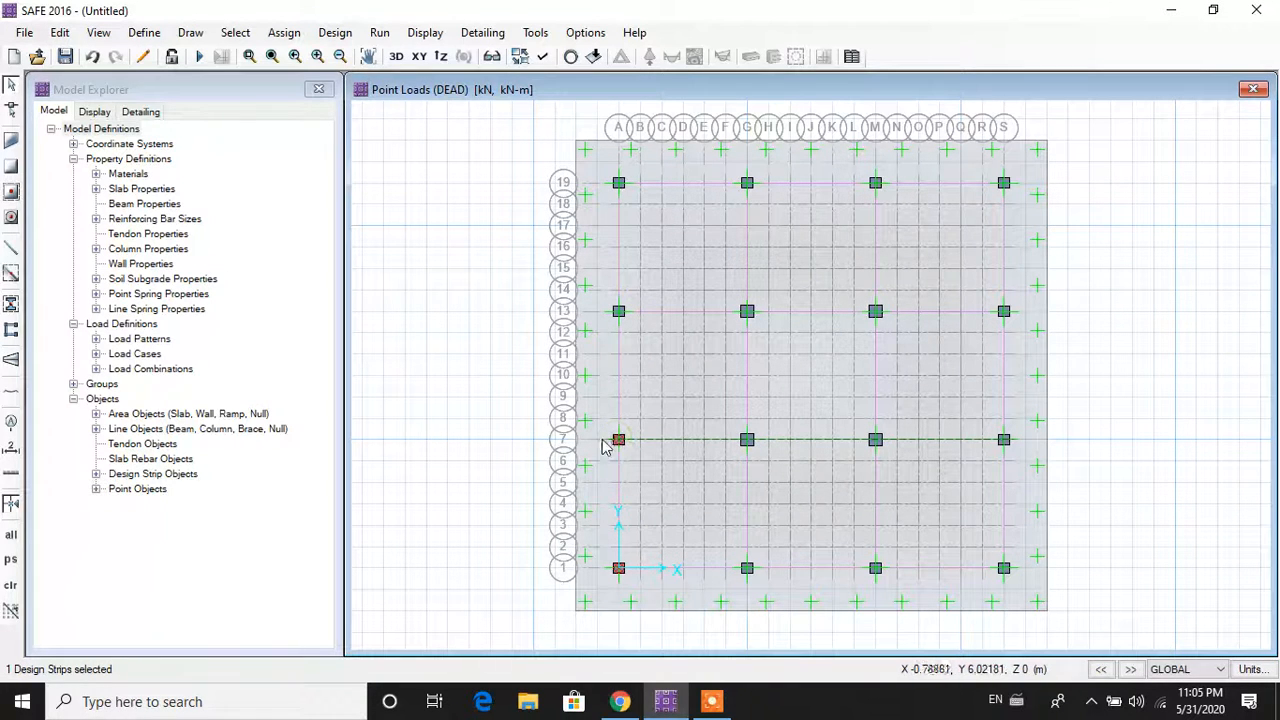
click(617, 440)
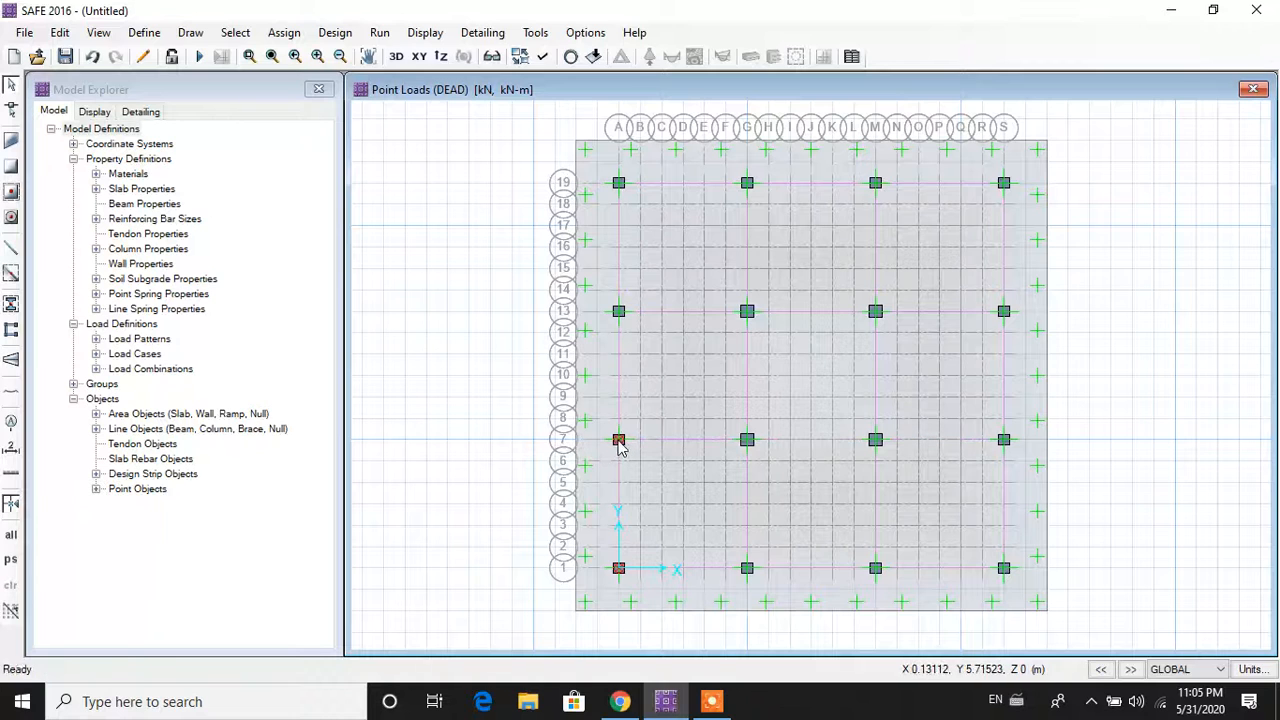
click(619, 443)
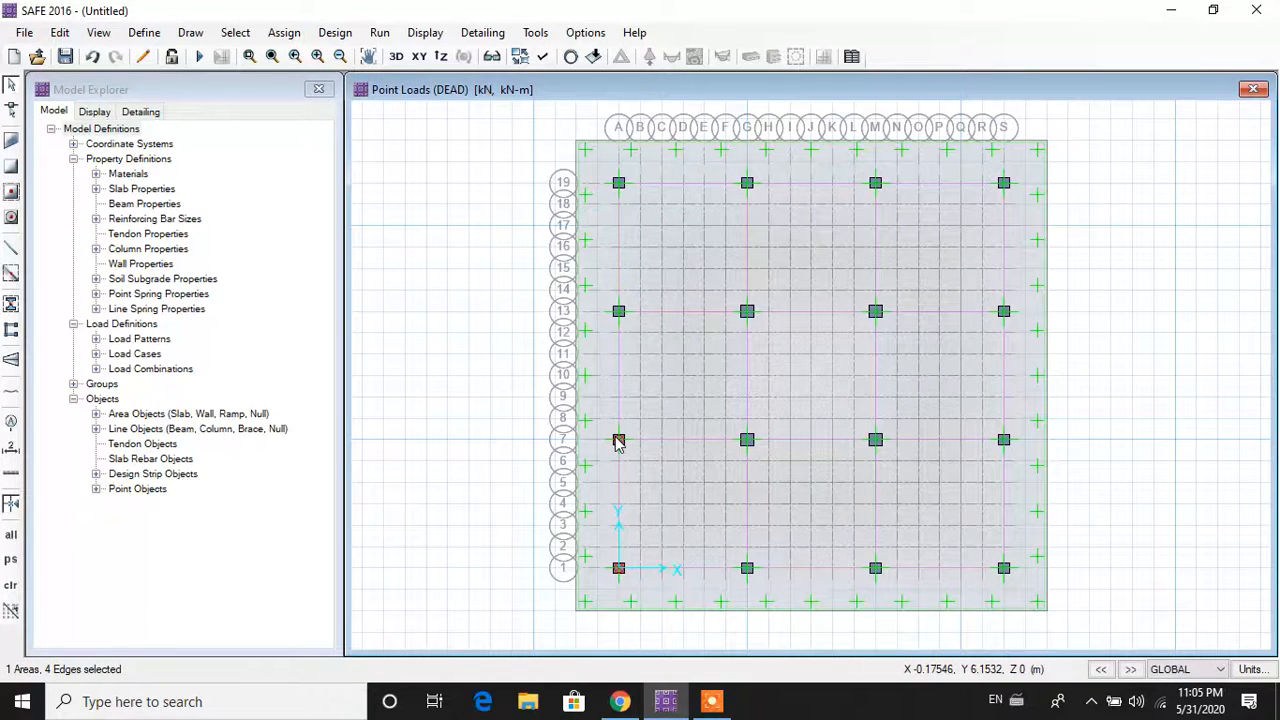
scroll(618, 443, up, 2)
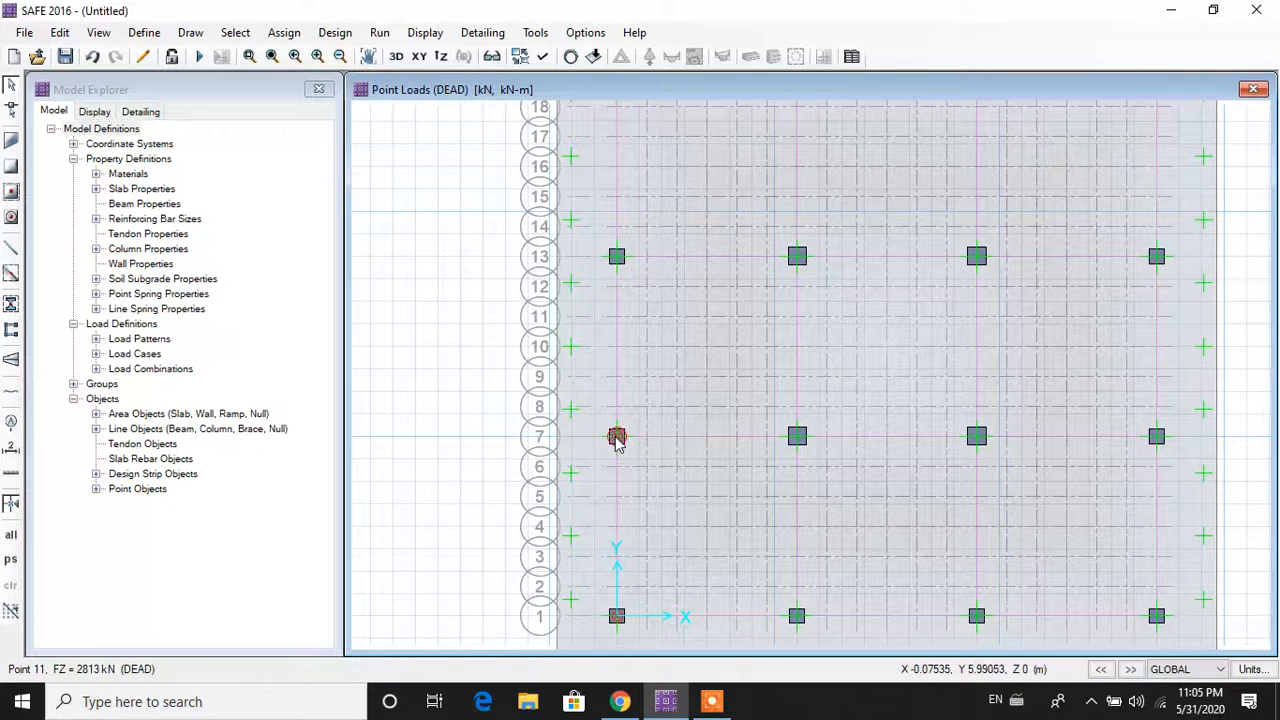
click(619, 443)
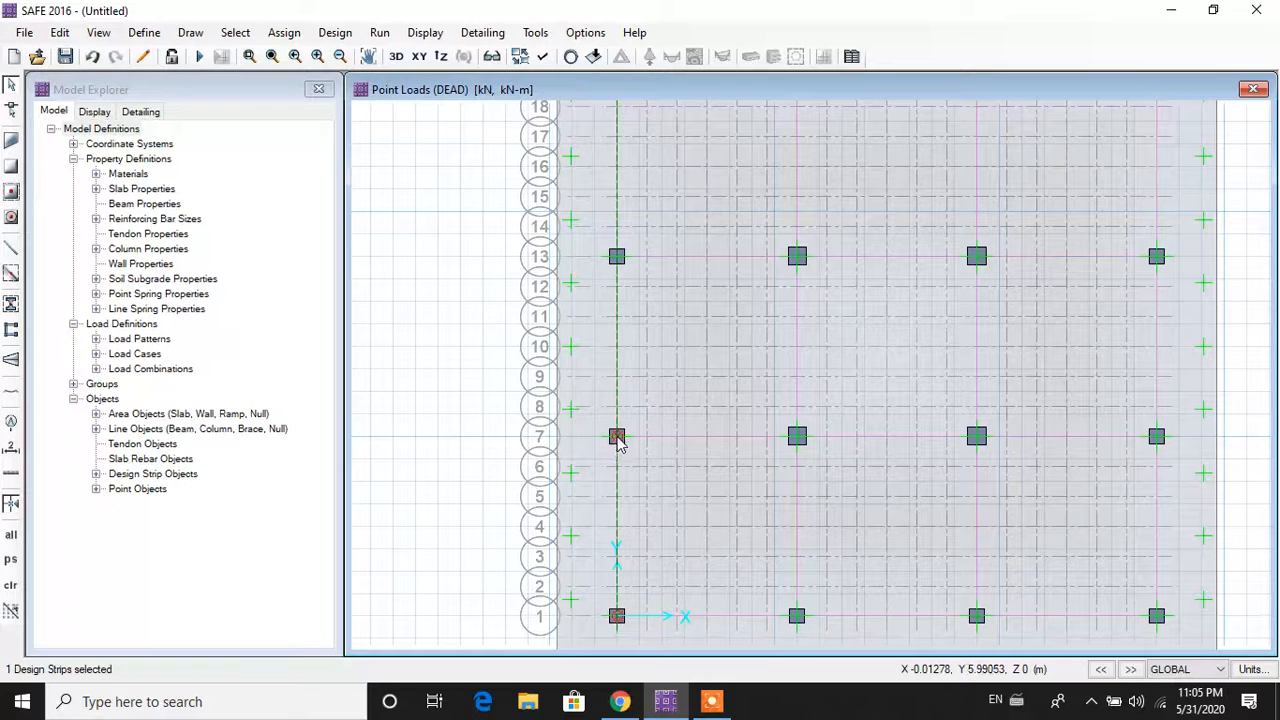
click(617, 443)
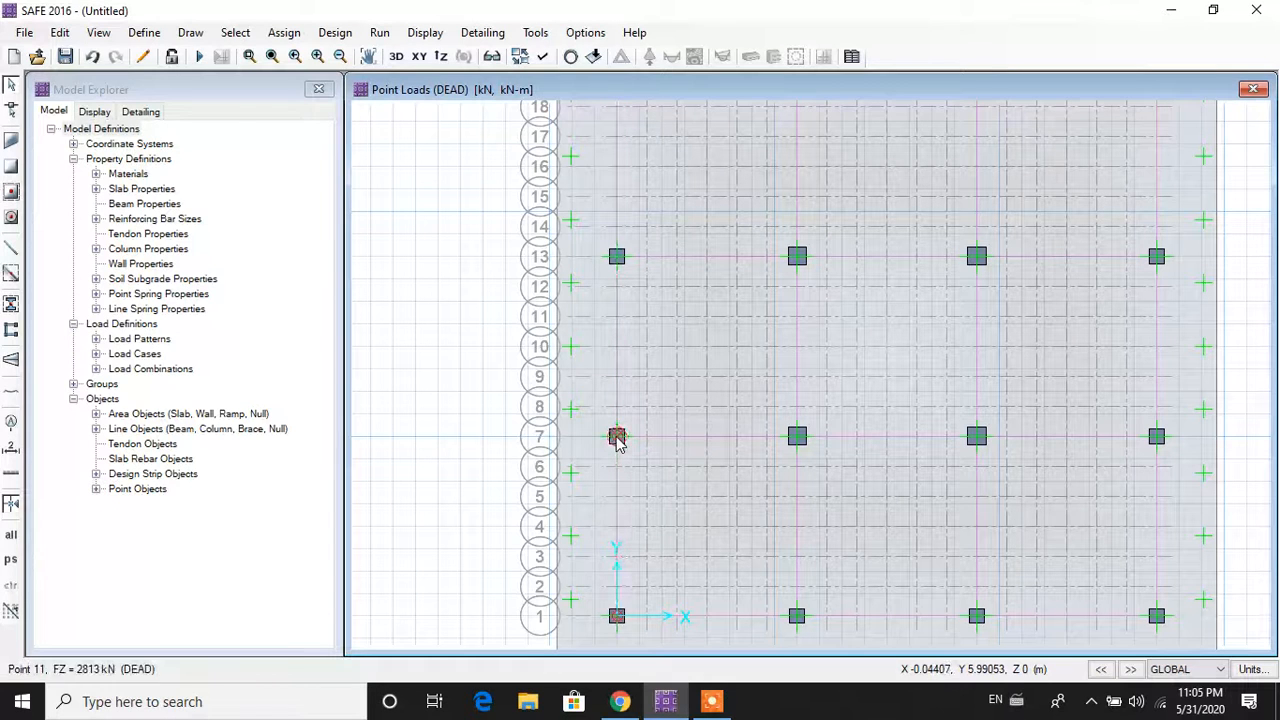
click(617, 440)
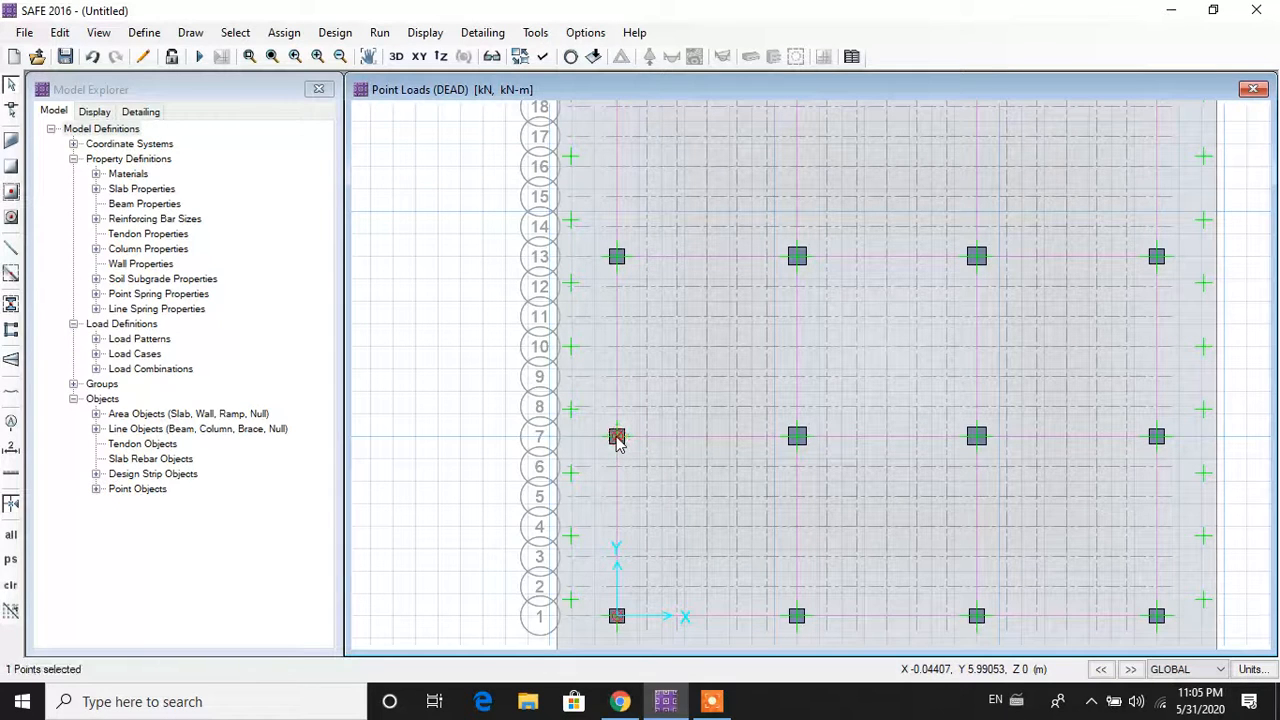
click(284, 32)
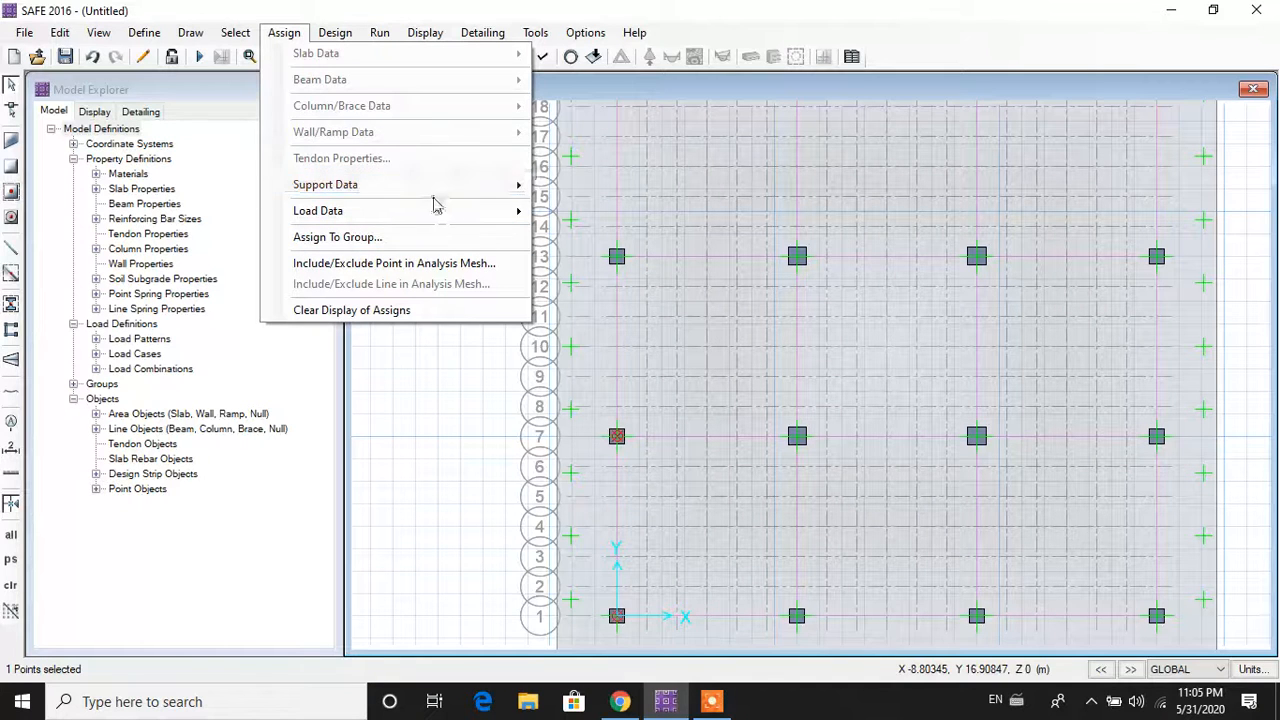
Step: Add another 1385.8 kN DEAD gravity load to the row 7 column, totalling 4198.8 kN
mouse_move(446, 184)
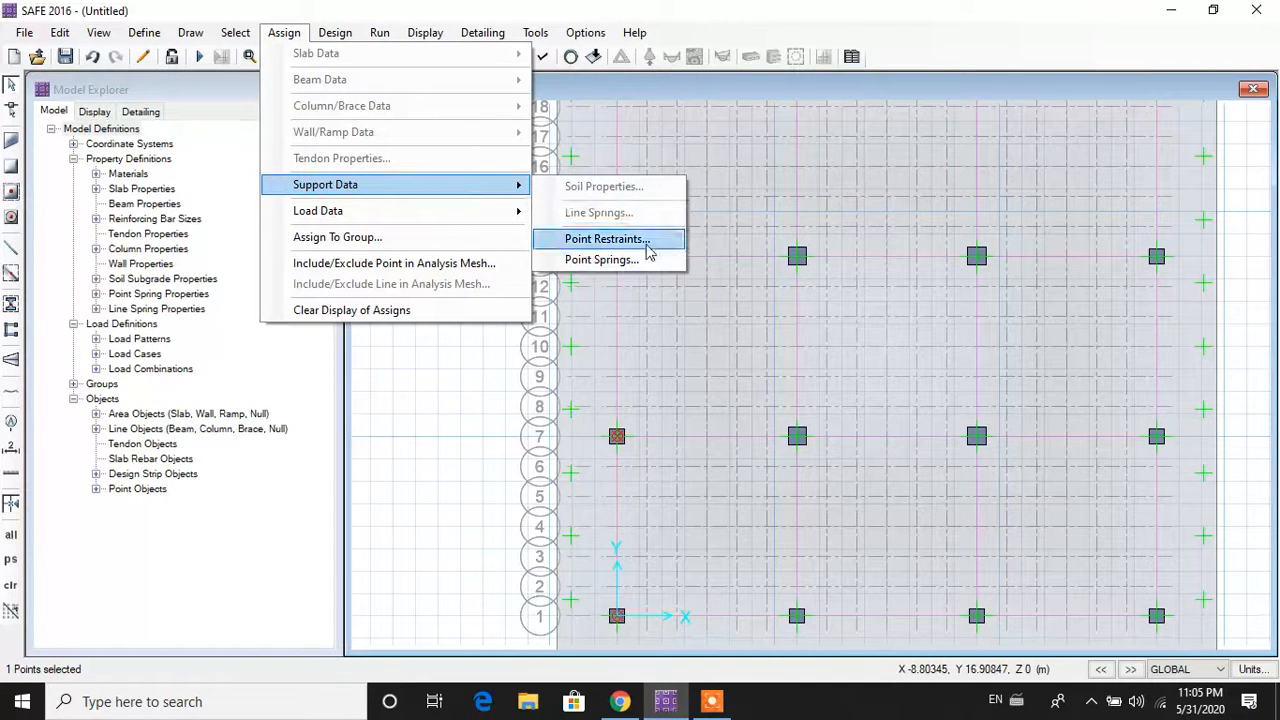
mouse_move(515, 210)
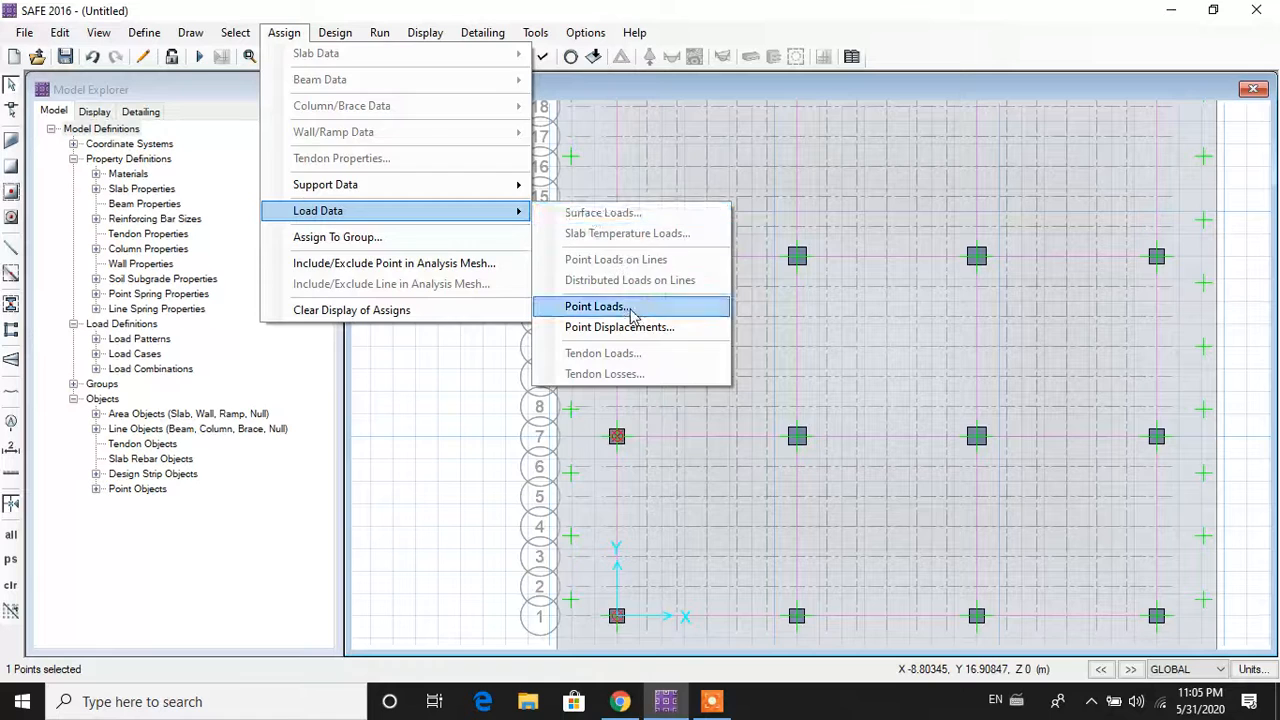
click(632, 306)
click(622, 232)
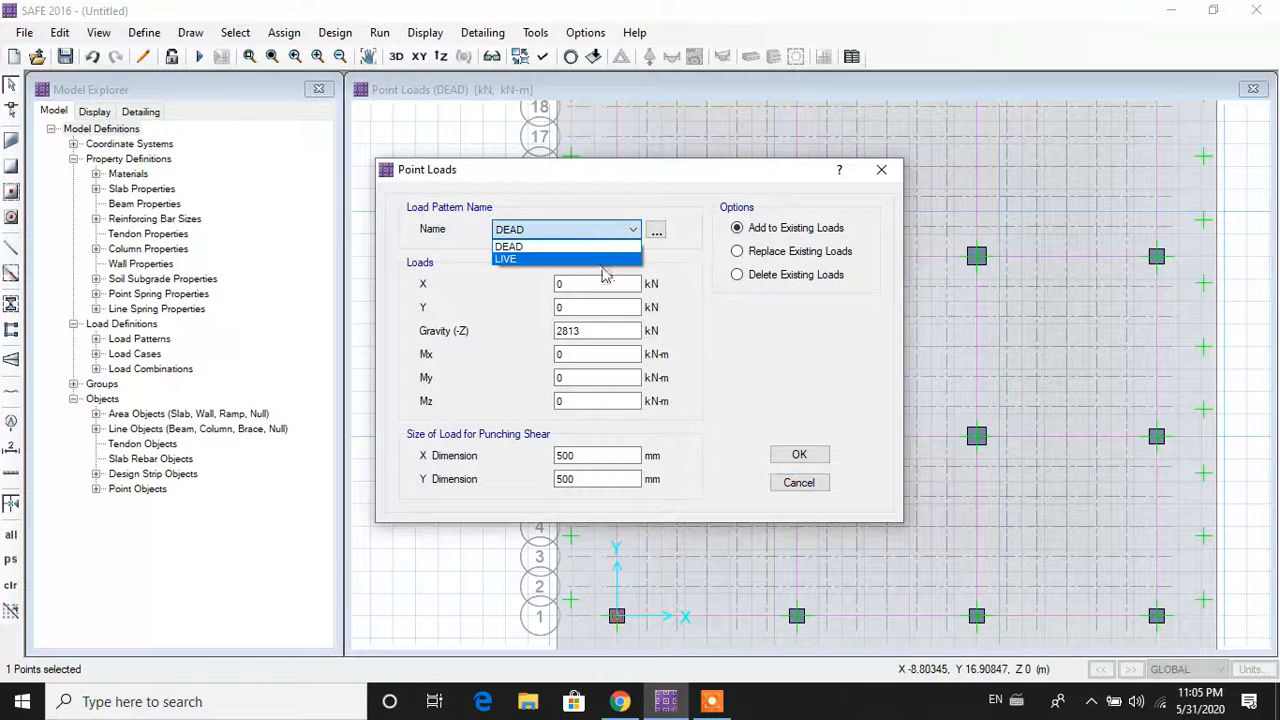
click(606, 272)
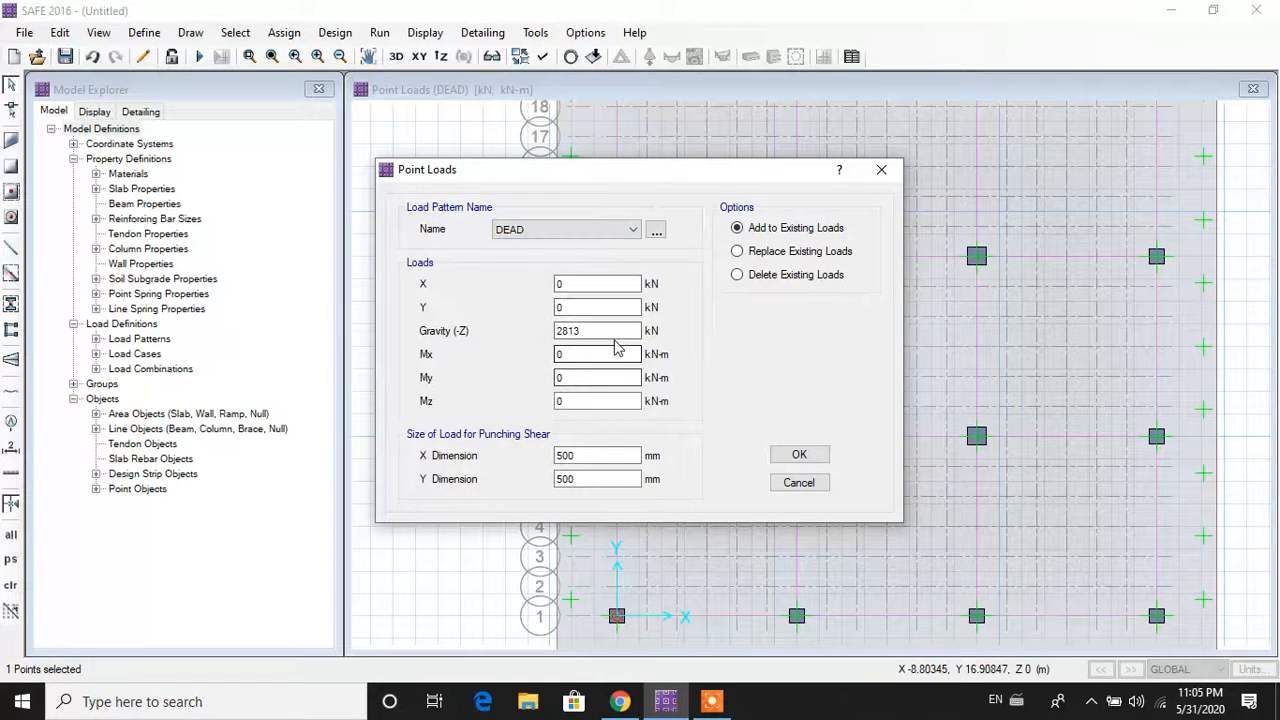
drag(623, 331, 422, 337)
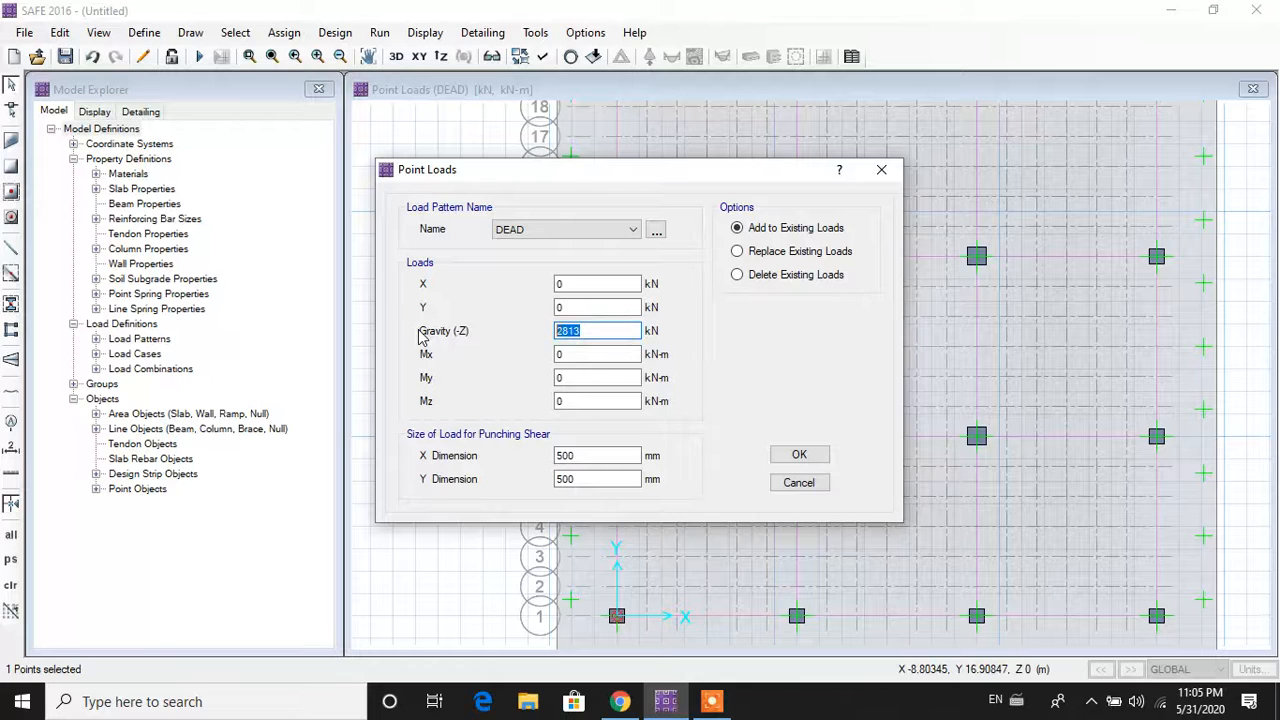
text(13)
click(797, 456)
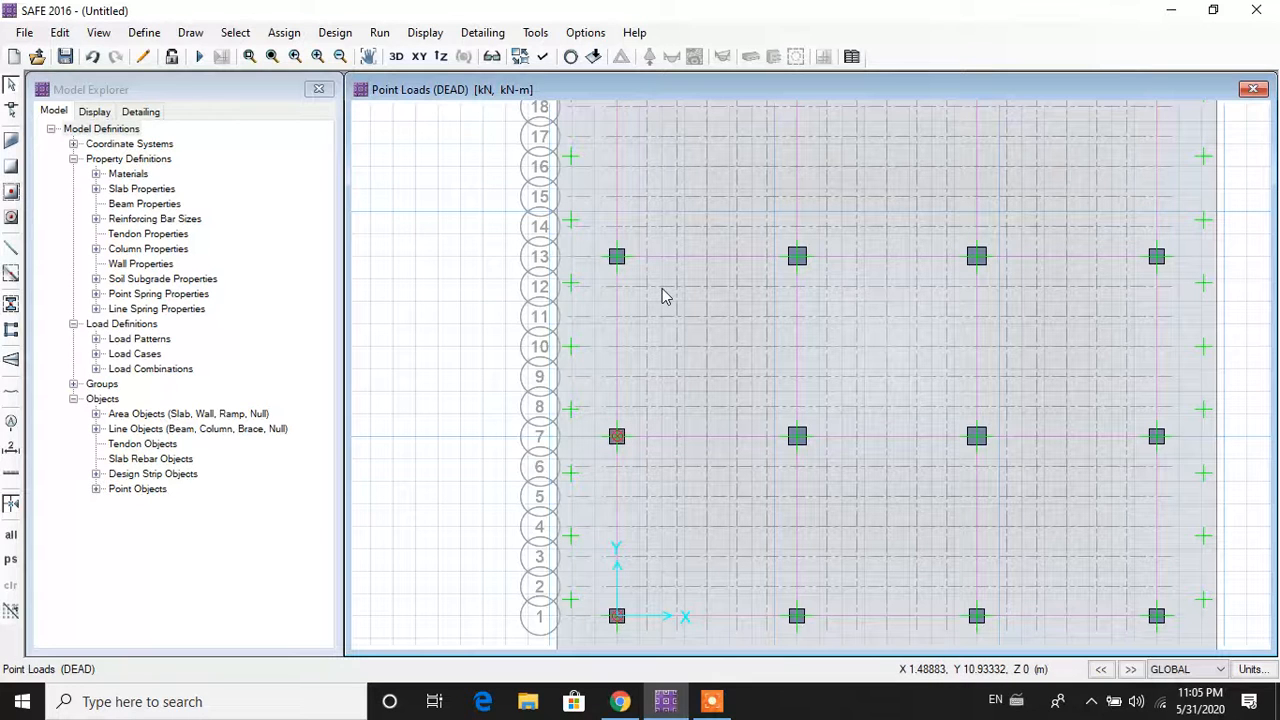
Step: Add a 5427.8 kN DEAD gravity load with 600 mm punching size to the row 13 column
scroll(660, 295, down, 1)
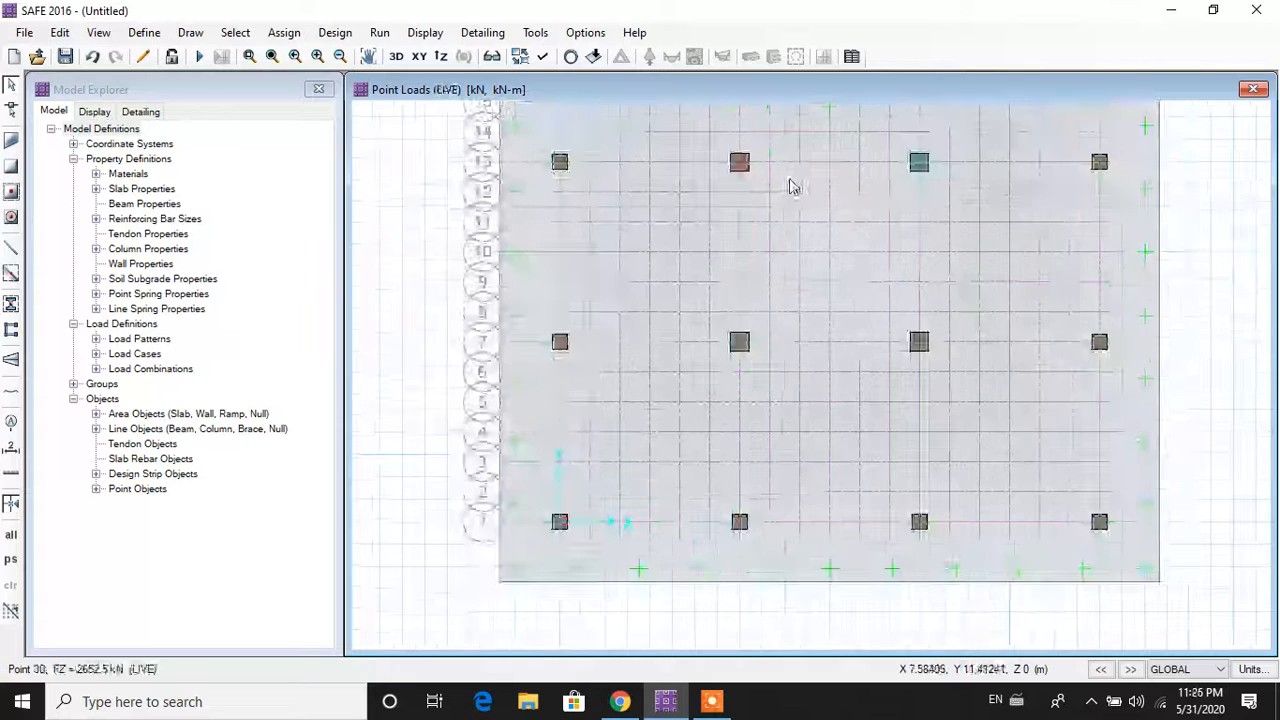
click(919, 163)
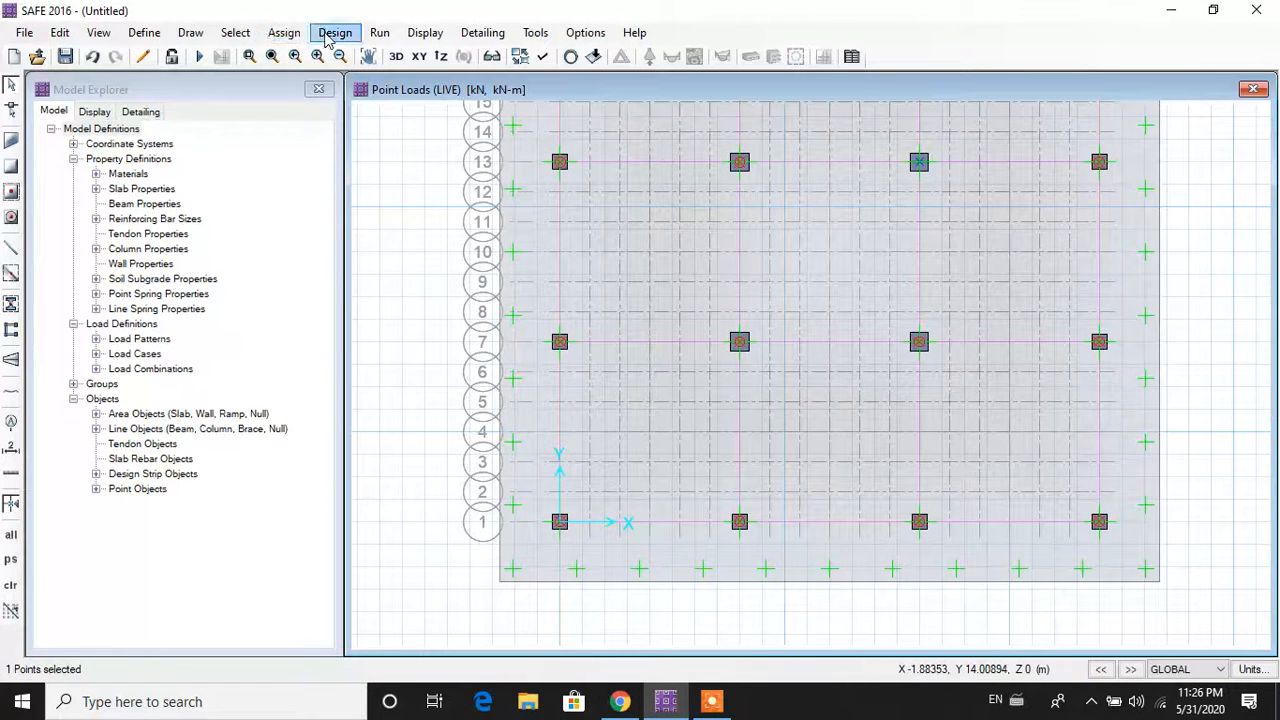
click(286, 34)
mouse_move(372, 210)
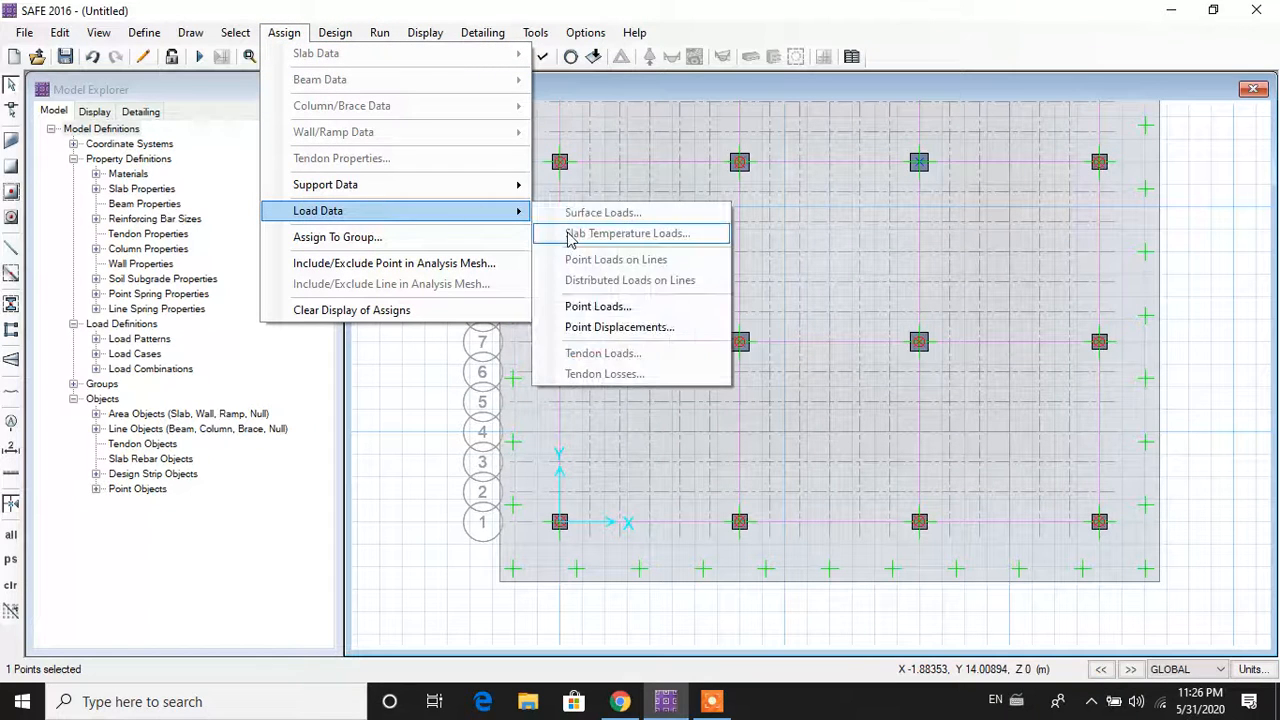
click(646, 307)
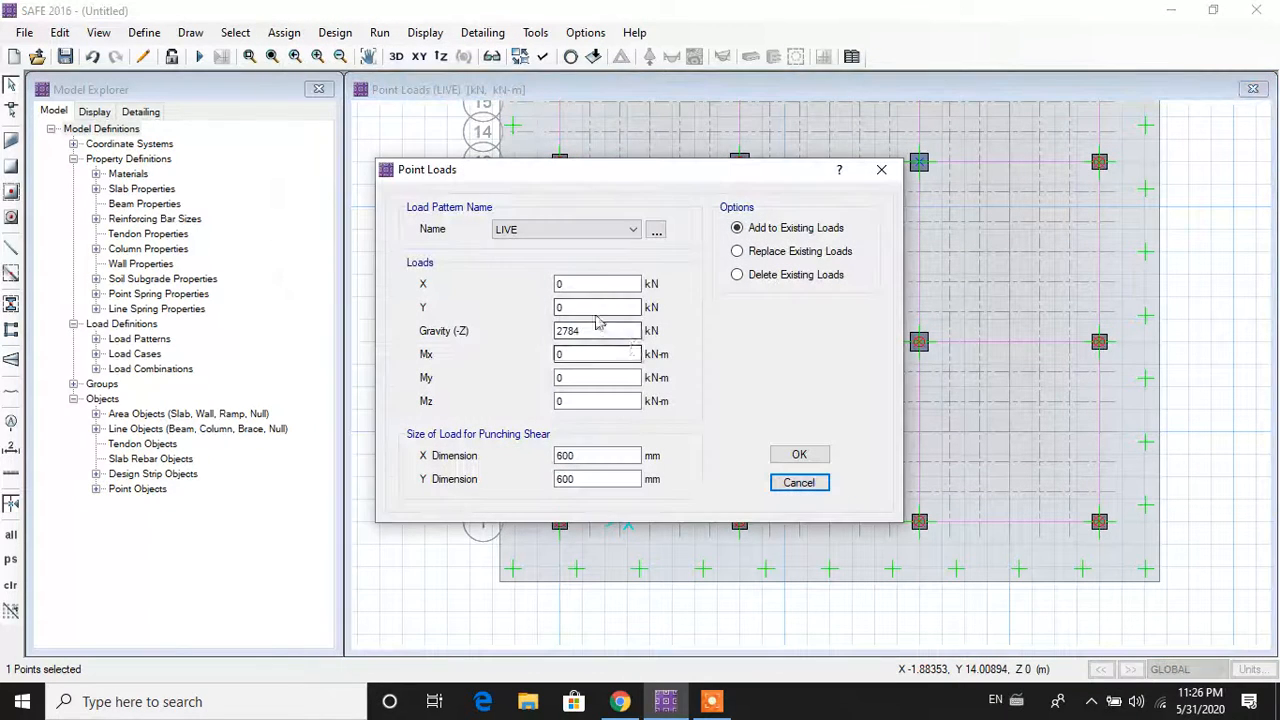
click(594, 236)
click(585, 250)
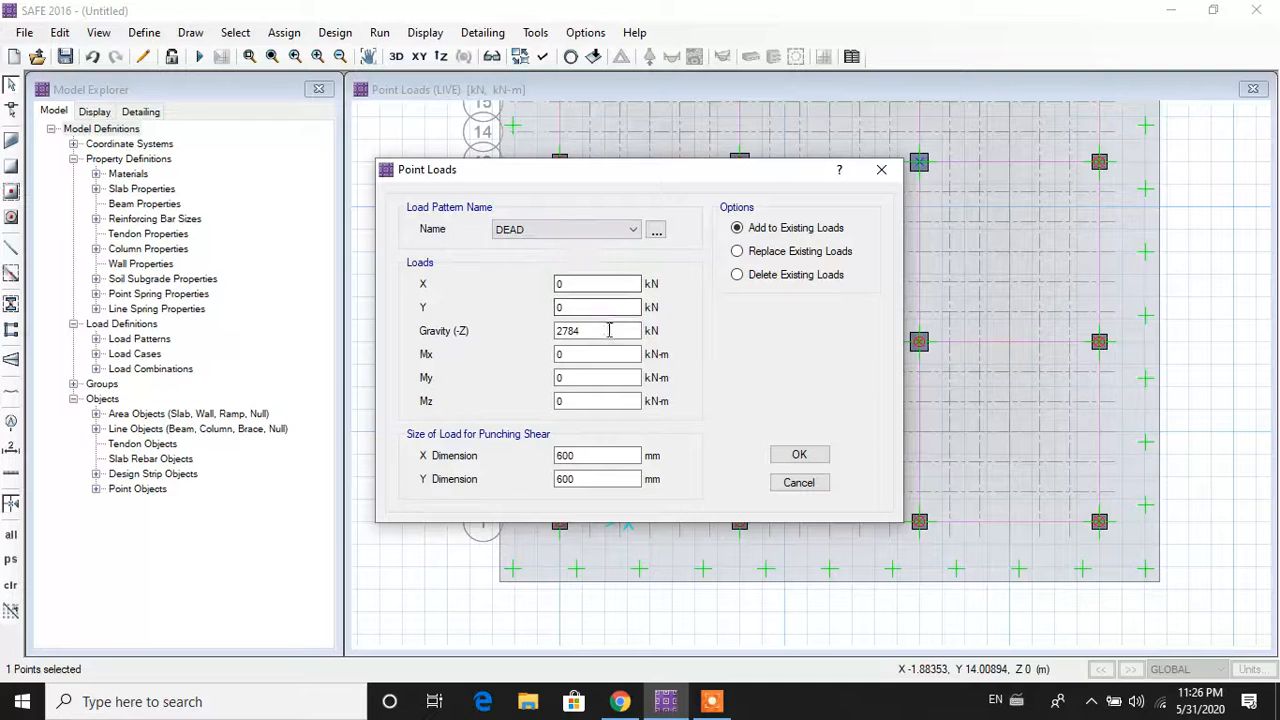
drag(611, 329, 522, 327)
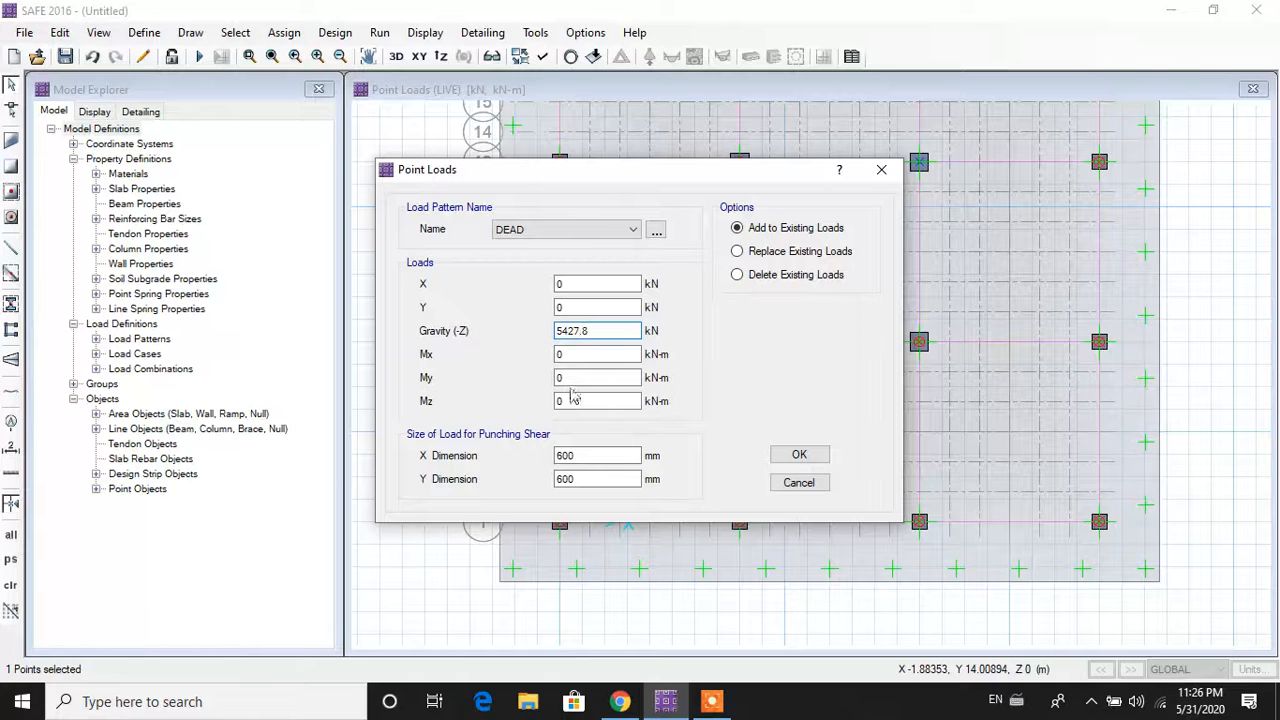
click(800, 456)
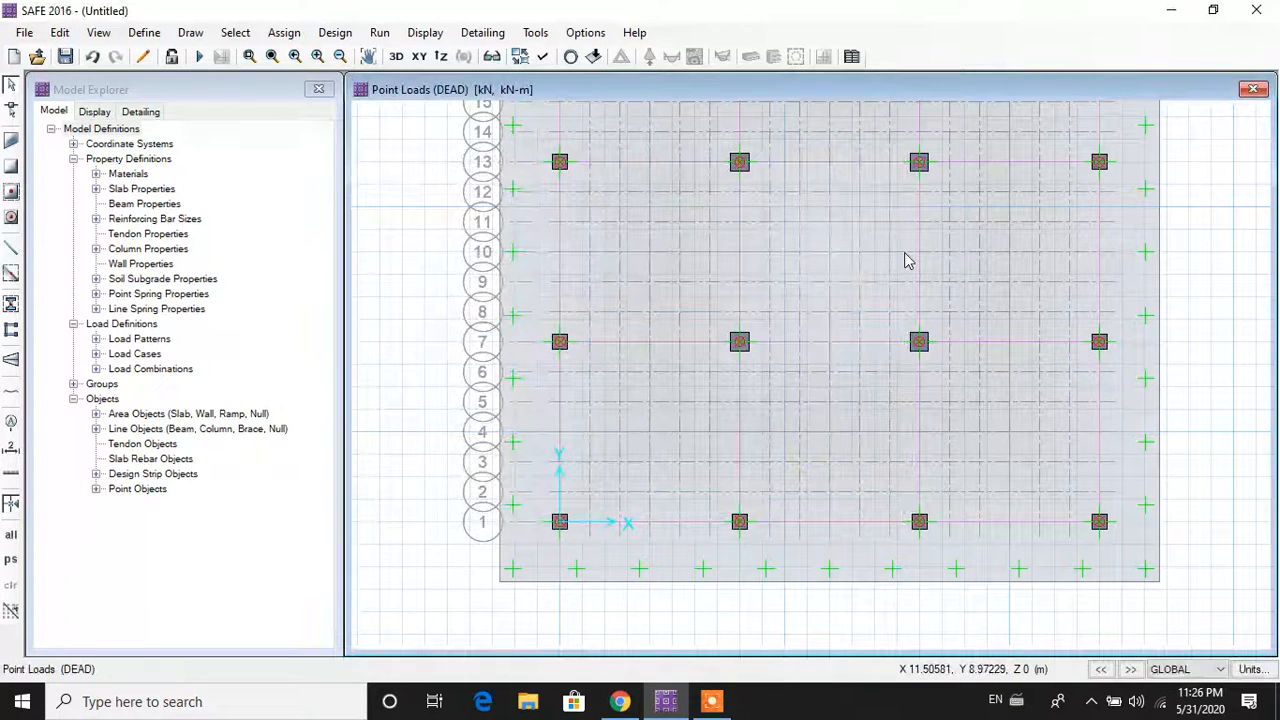
key(ctrl+j)
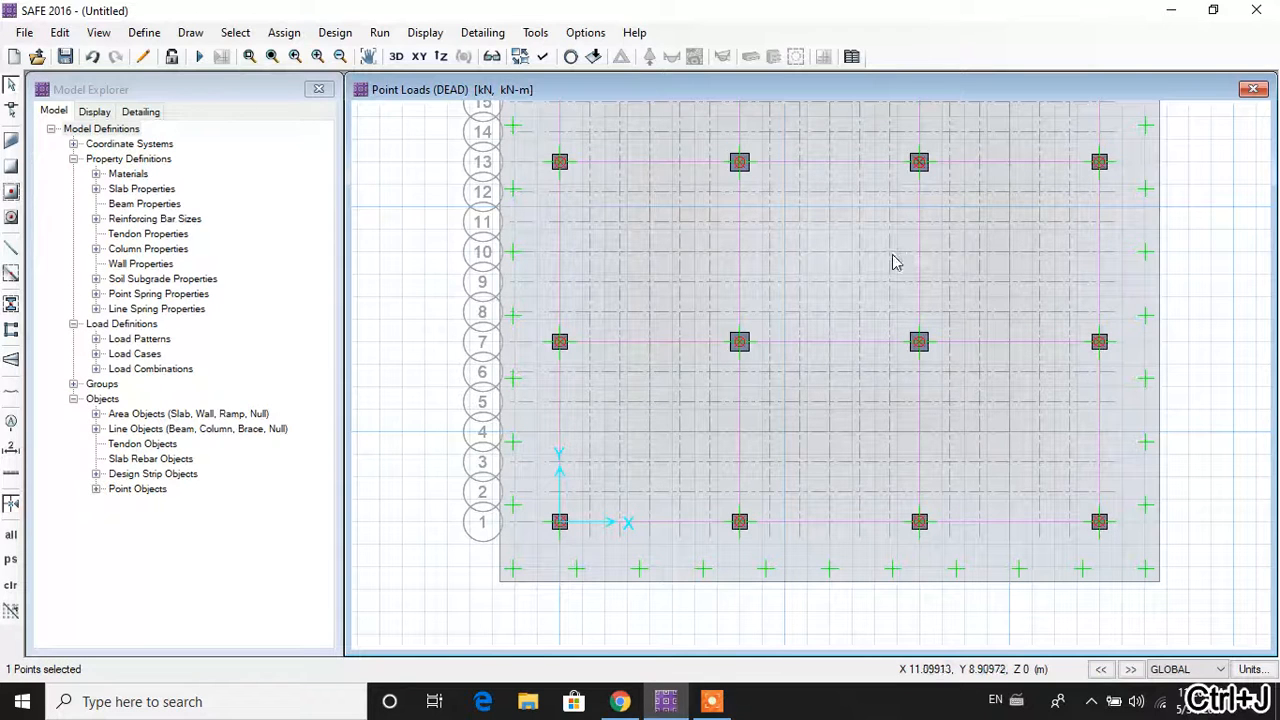
Step: Add a 2962.8 kN LIVE gravity load with 600 × 600 mm punching size to that column
click(285, 33)
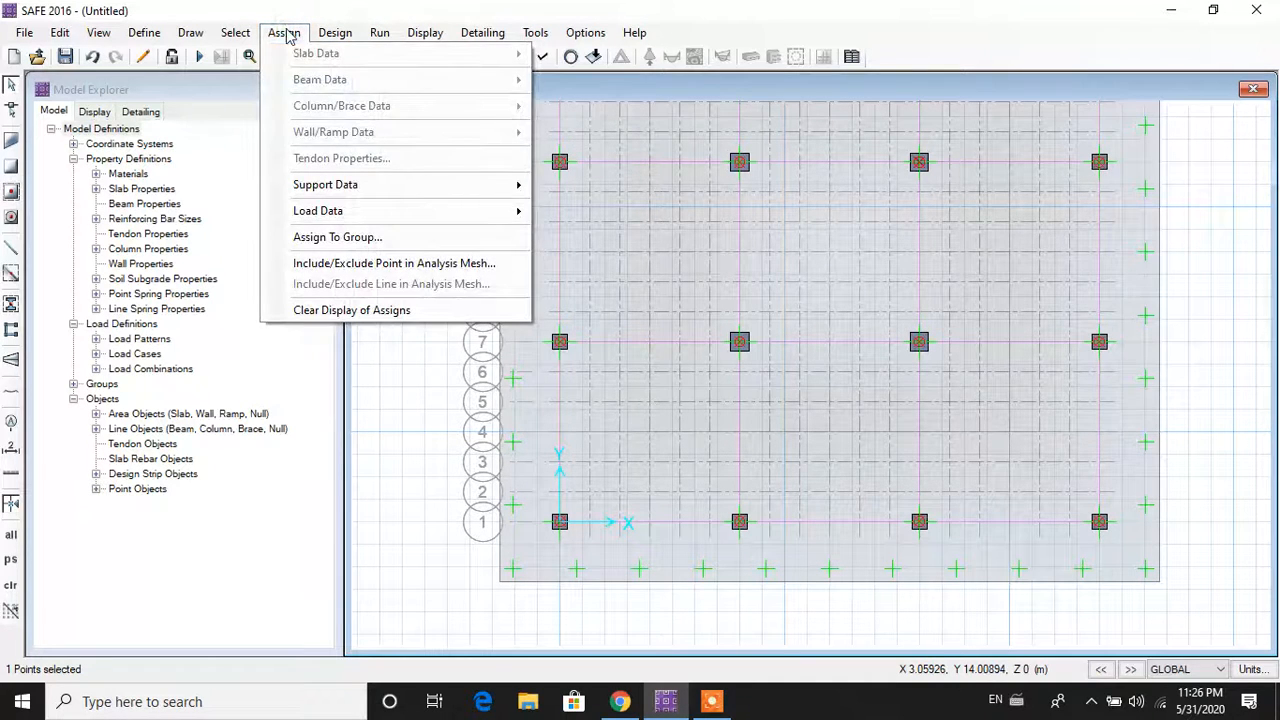
mouse_move(338, 215)
click(637, 302)
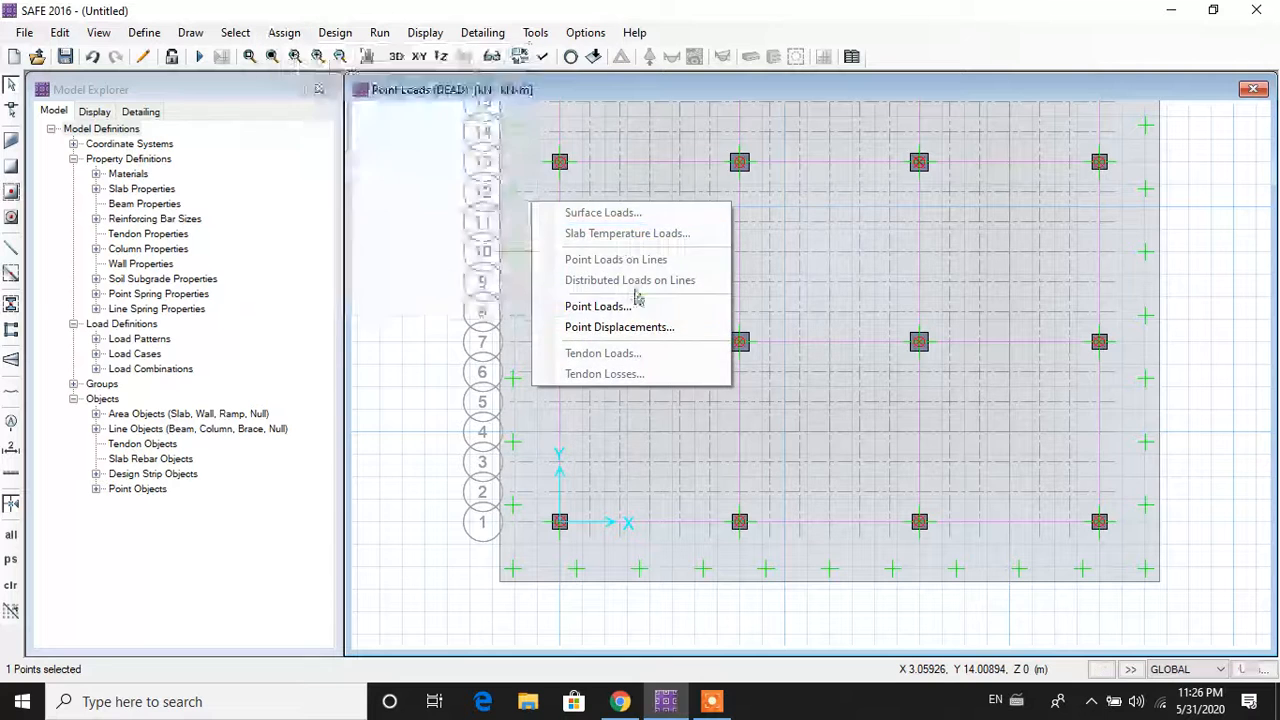
click(592, 230)
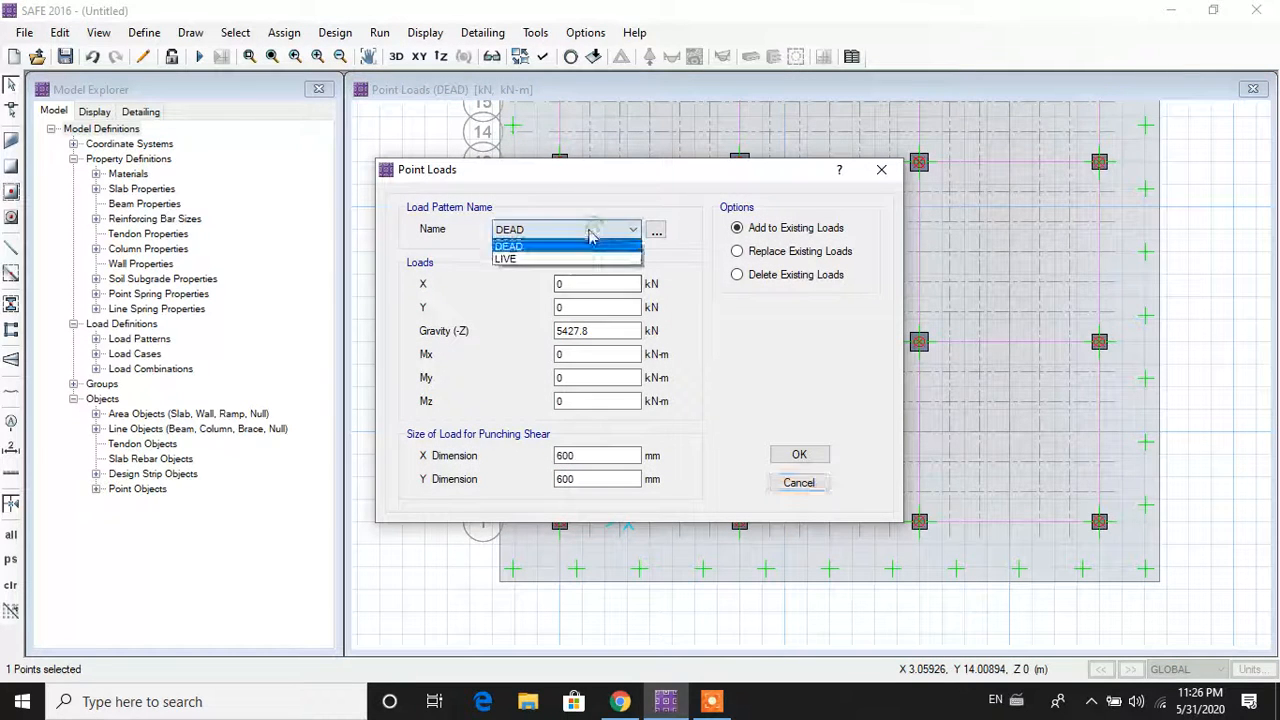
click(582, 260)
double_click(598, 331)
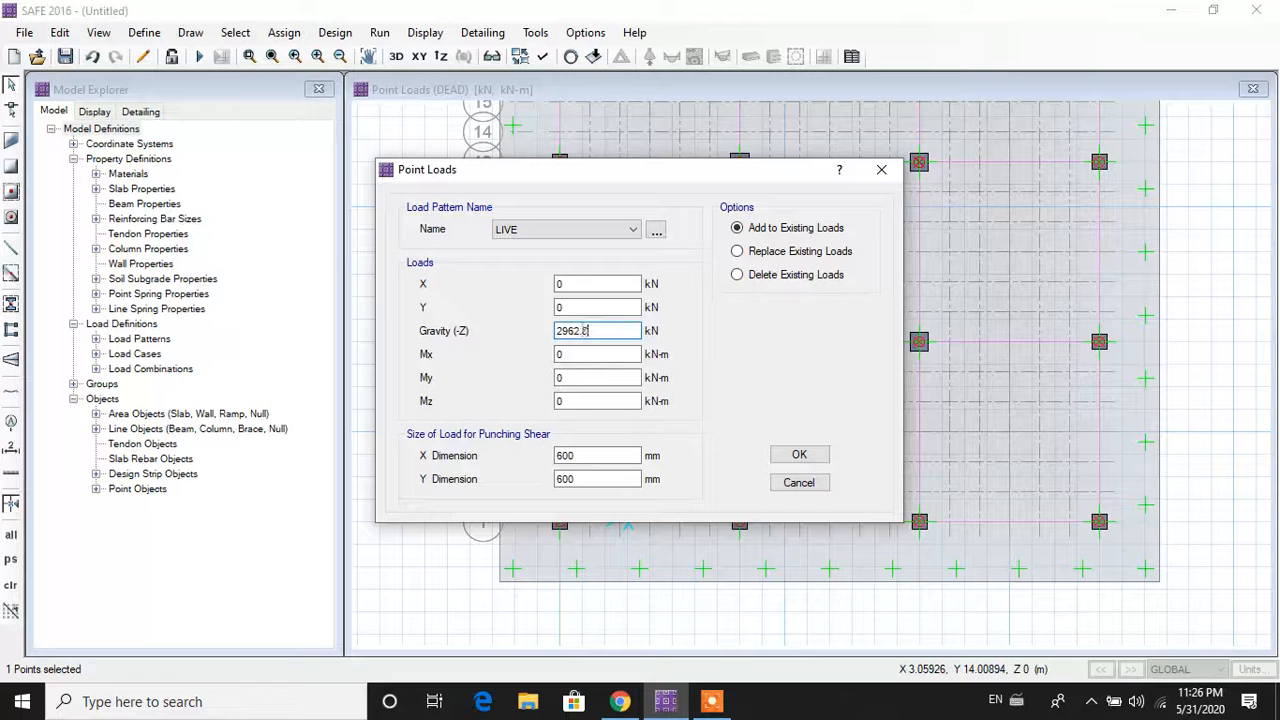
text(2962.8)
click(800, 455)
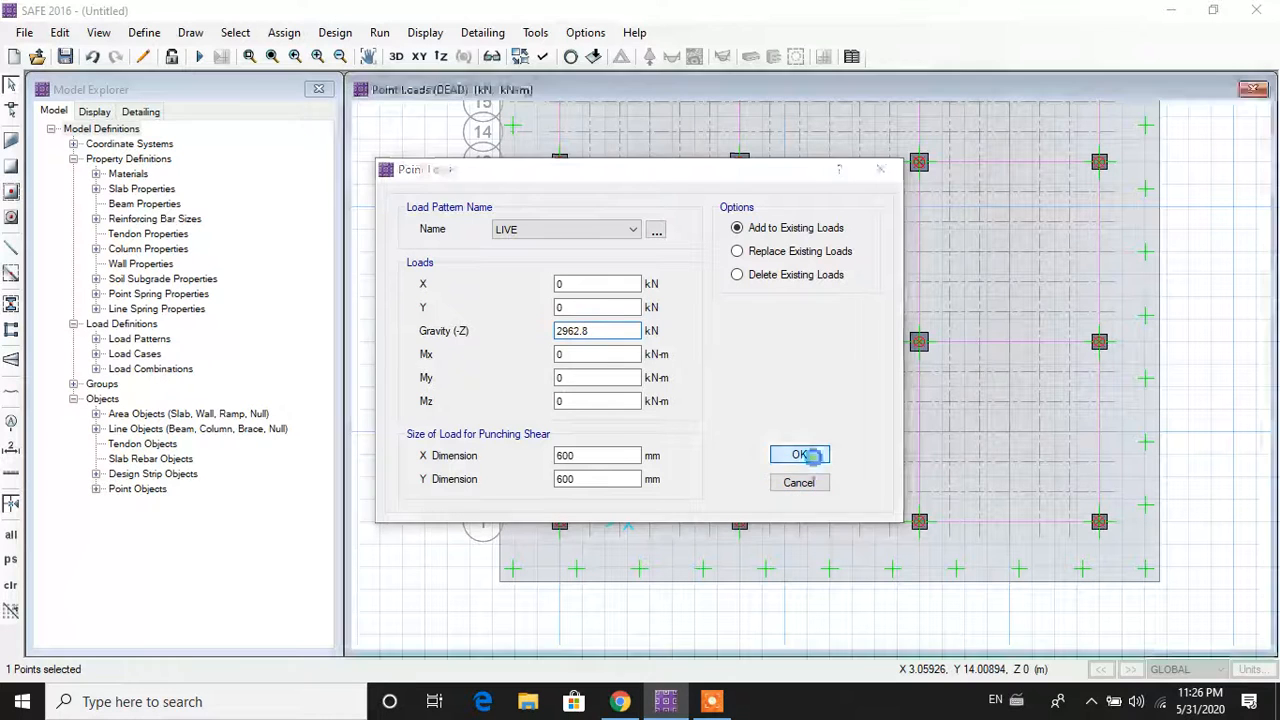
scroll(893, 420, down, 1)
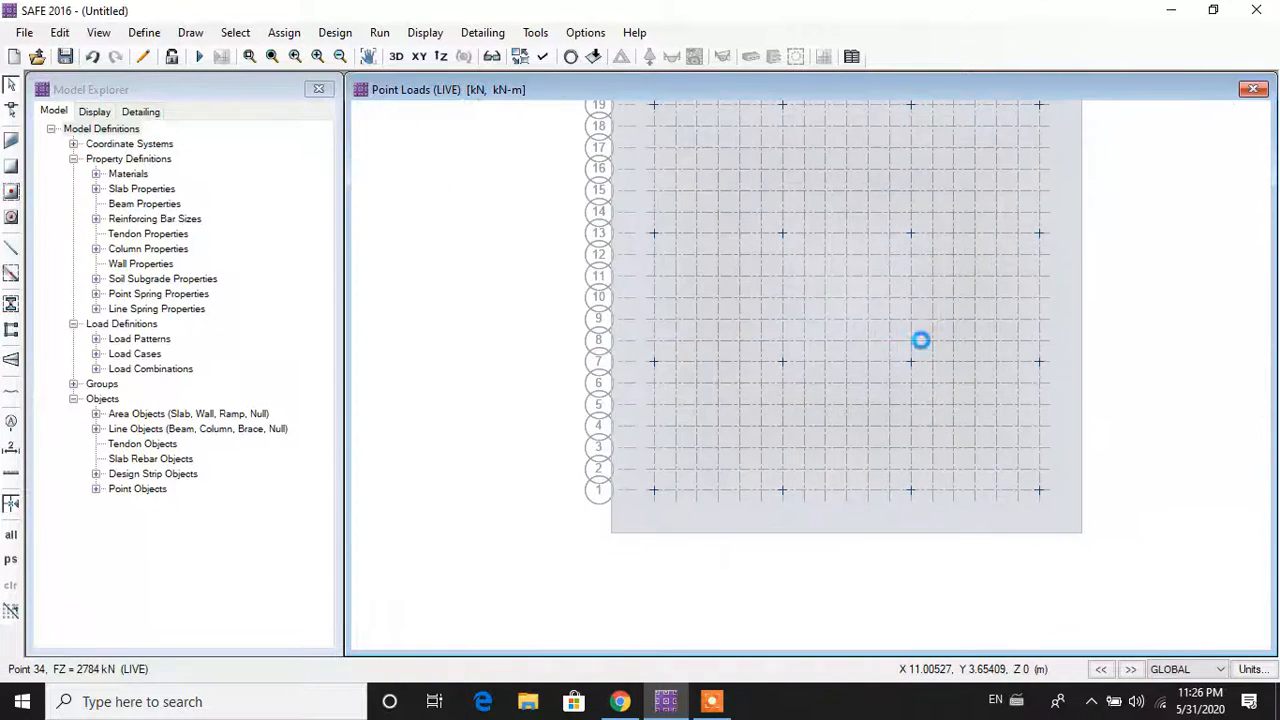
middle_drag(892, 346, 831, 408)
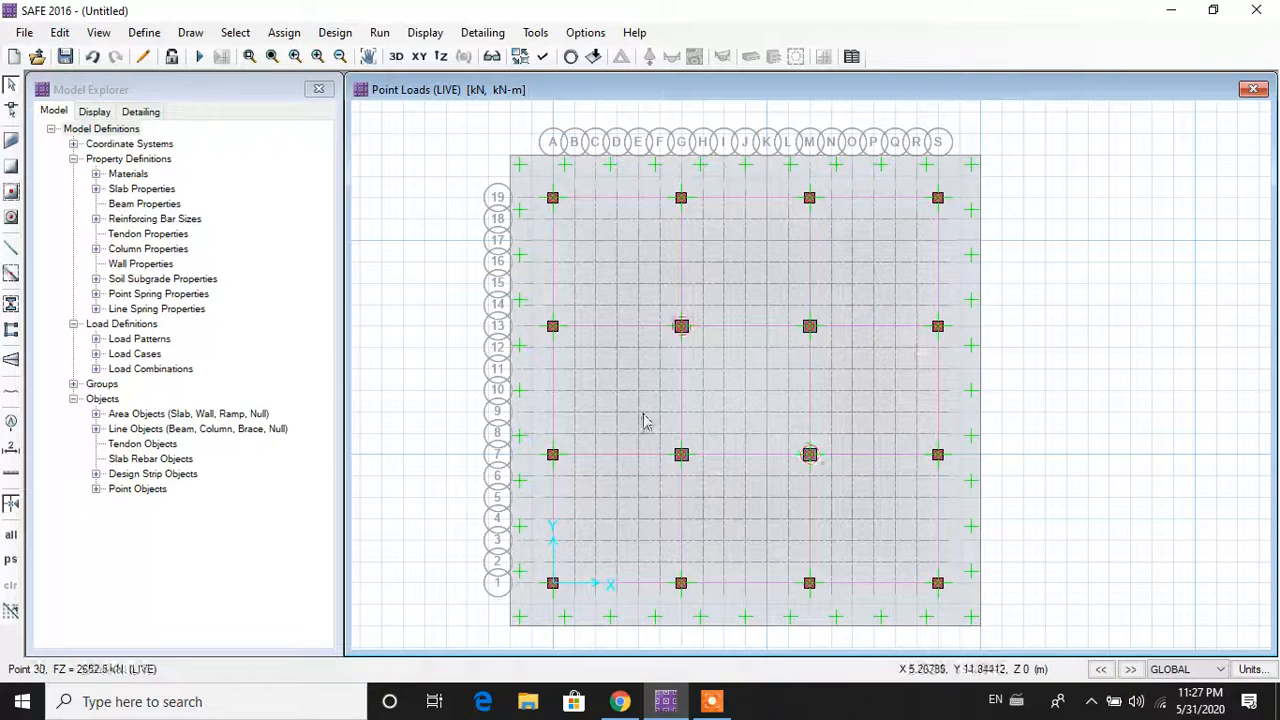
Step: Change the mat slab's design rebar material from CSA-G30.18Gr400 to HYSD 415
right_click(618, 616)
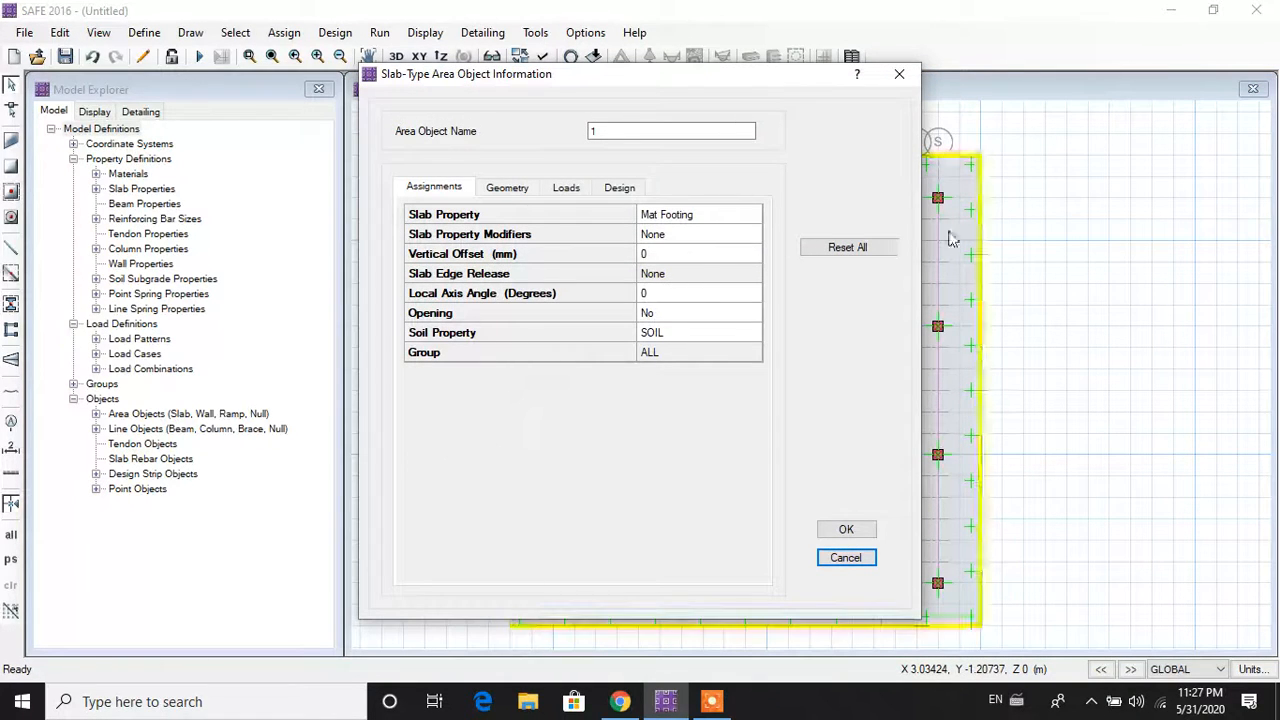
drag(740, 88, 537, 83)
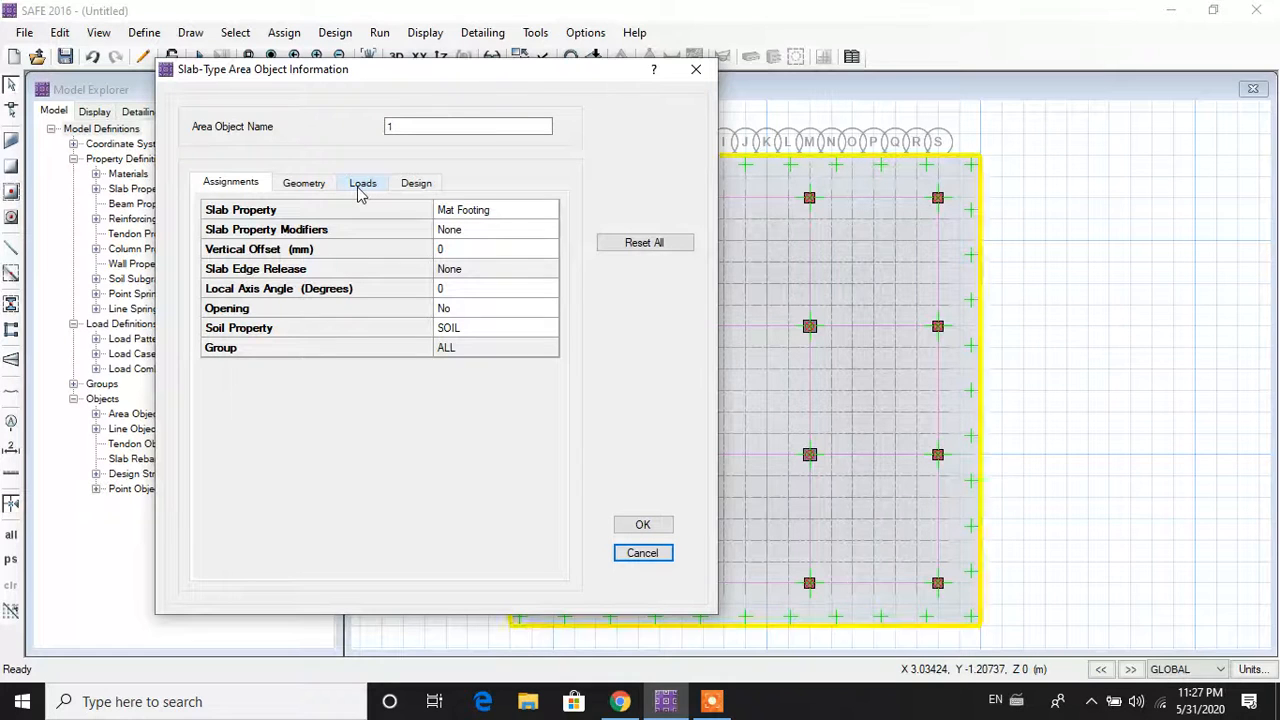
click(360, 190)
click(413, 188)
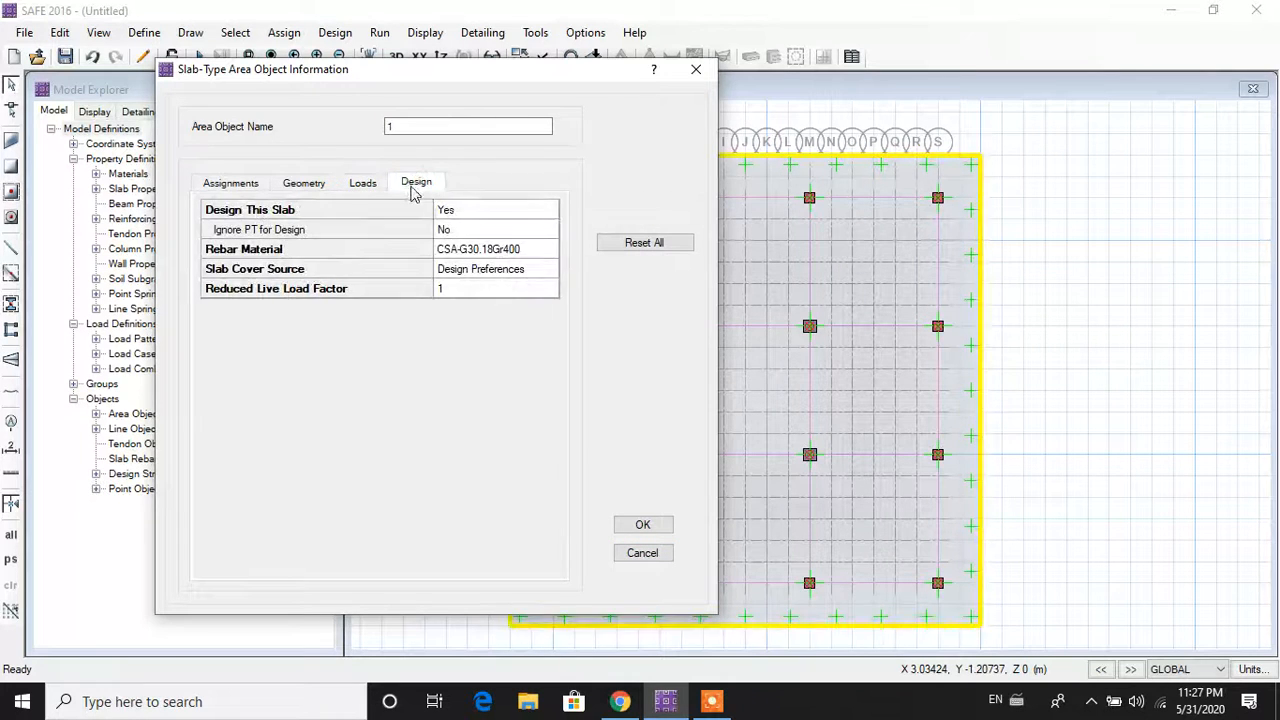
click(457, 266)
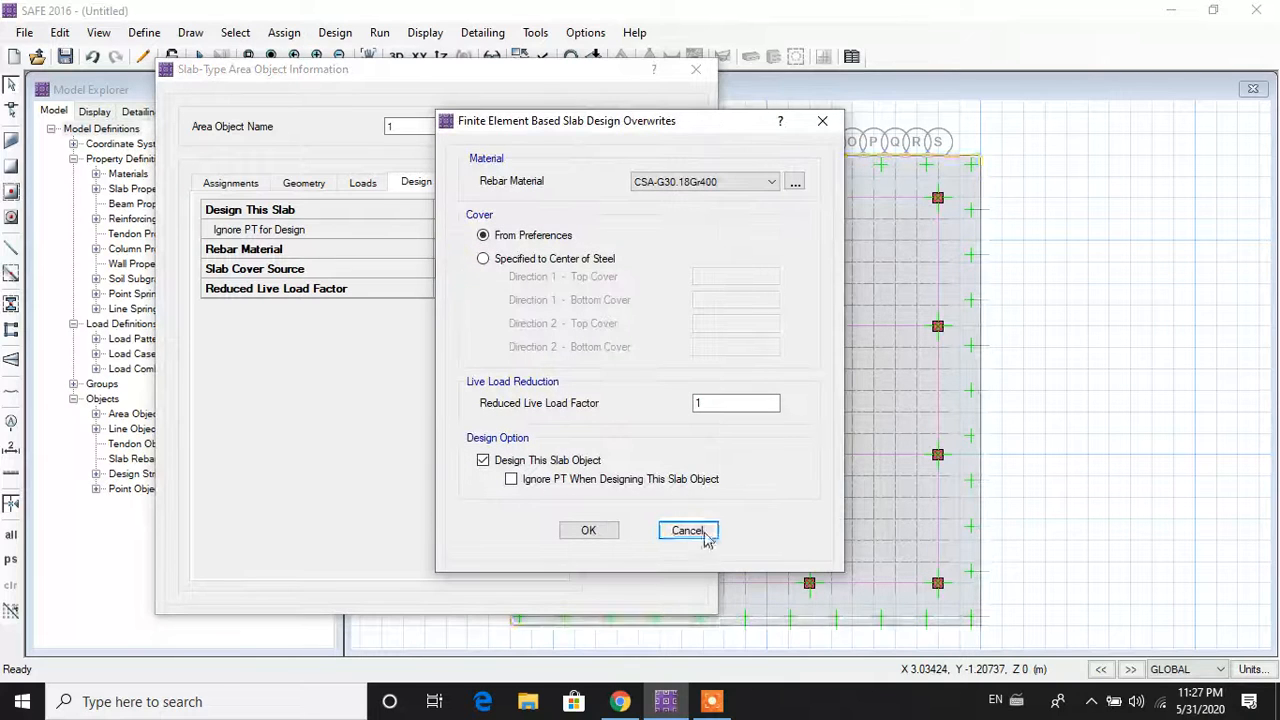
click(688, 531)
click(522, 251)
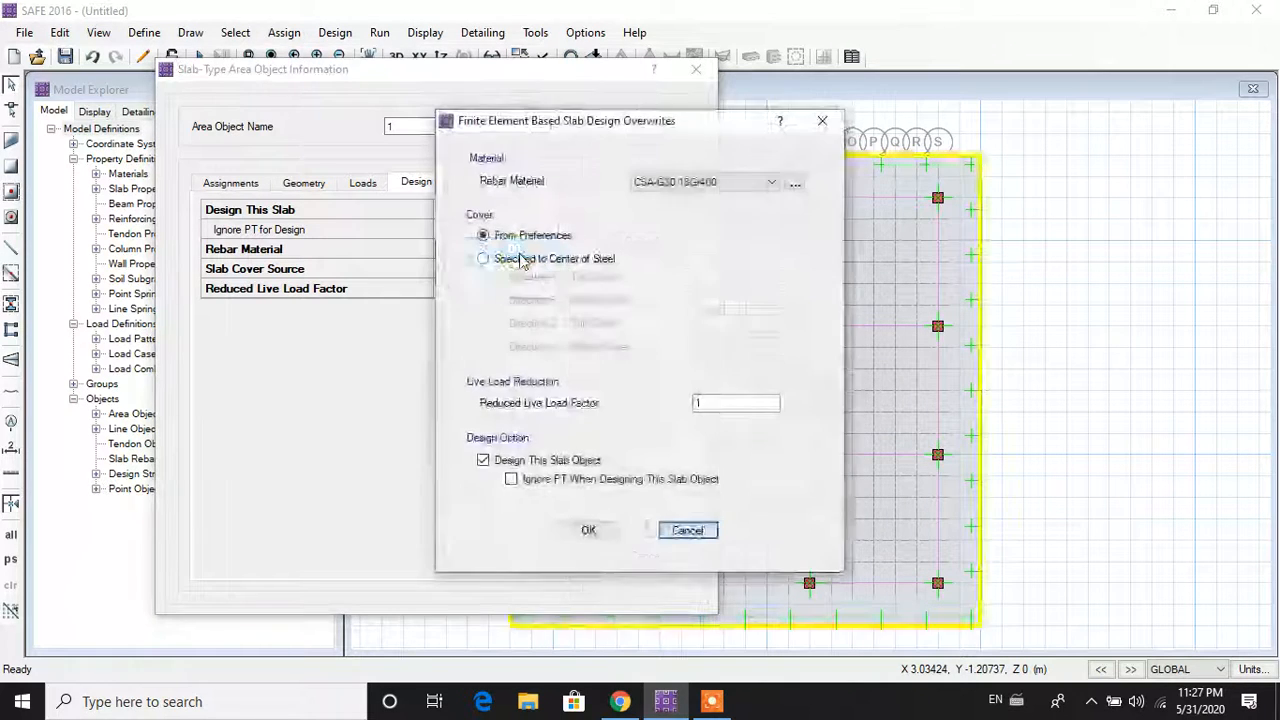
click(686, 184)
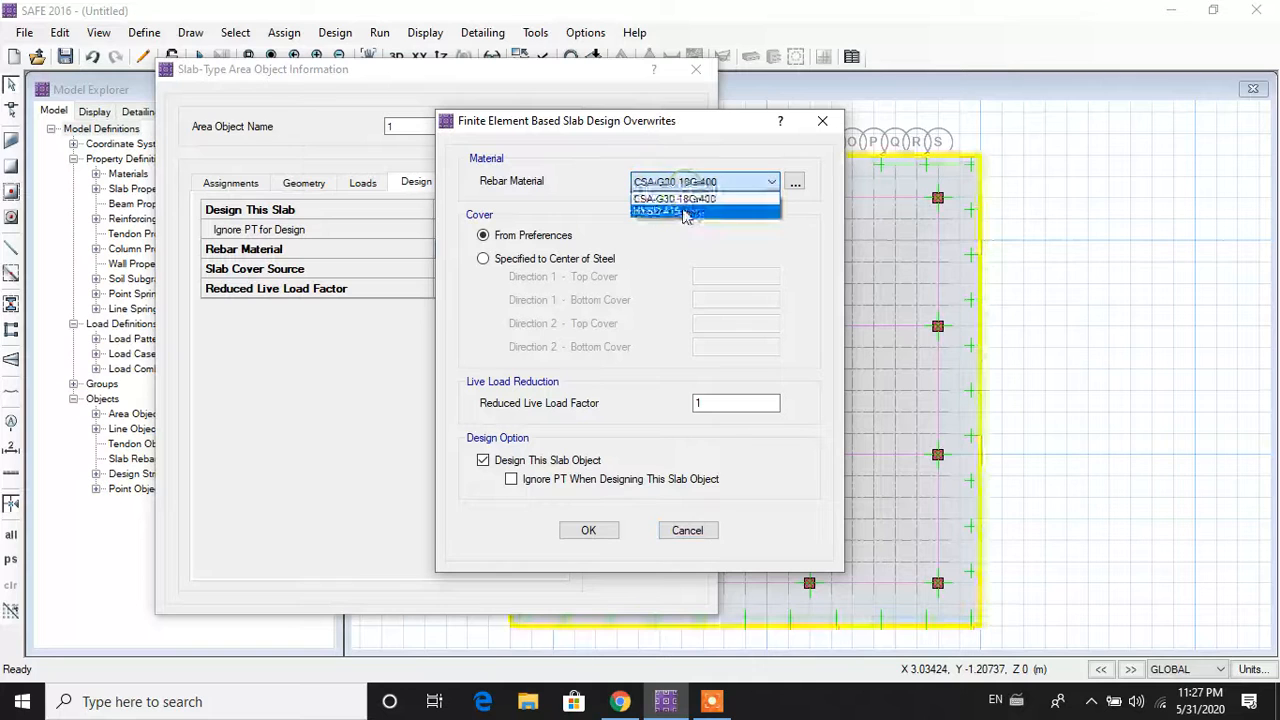
click(686, 213)
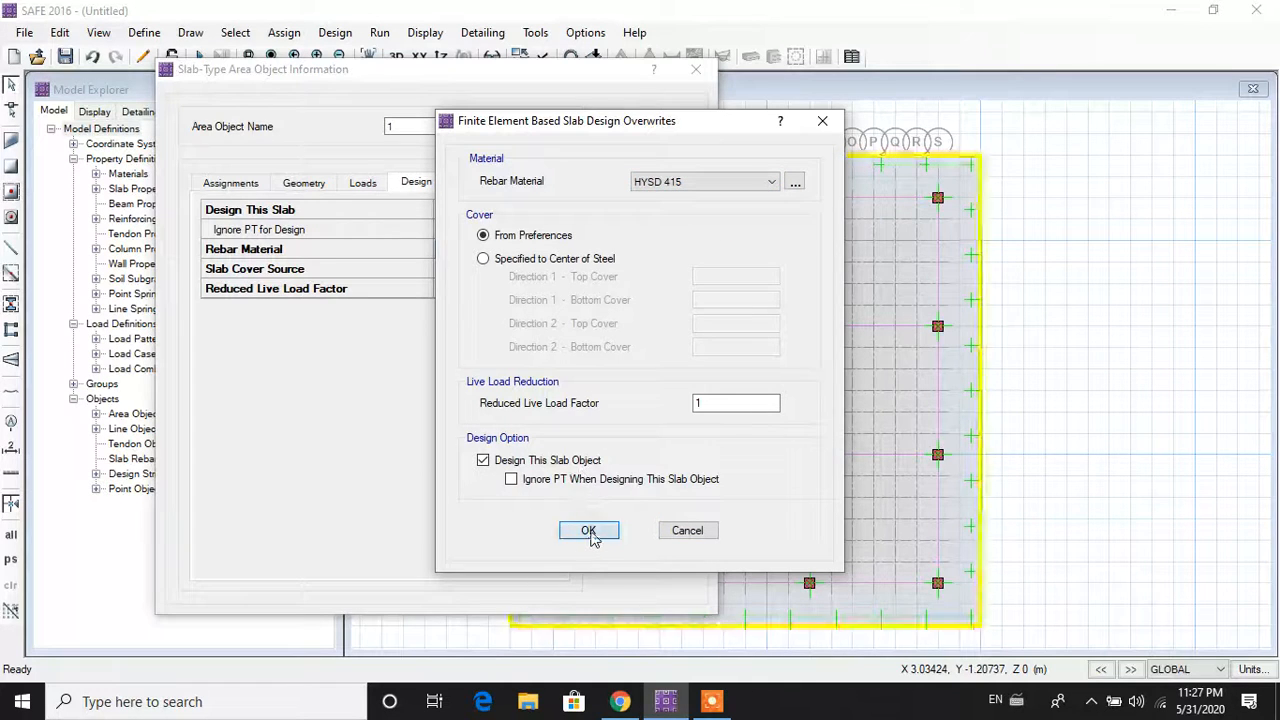
click(589, 531)
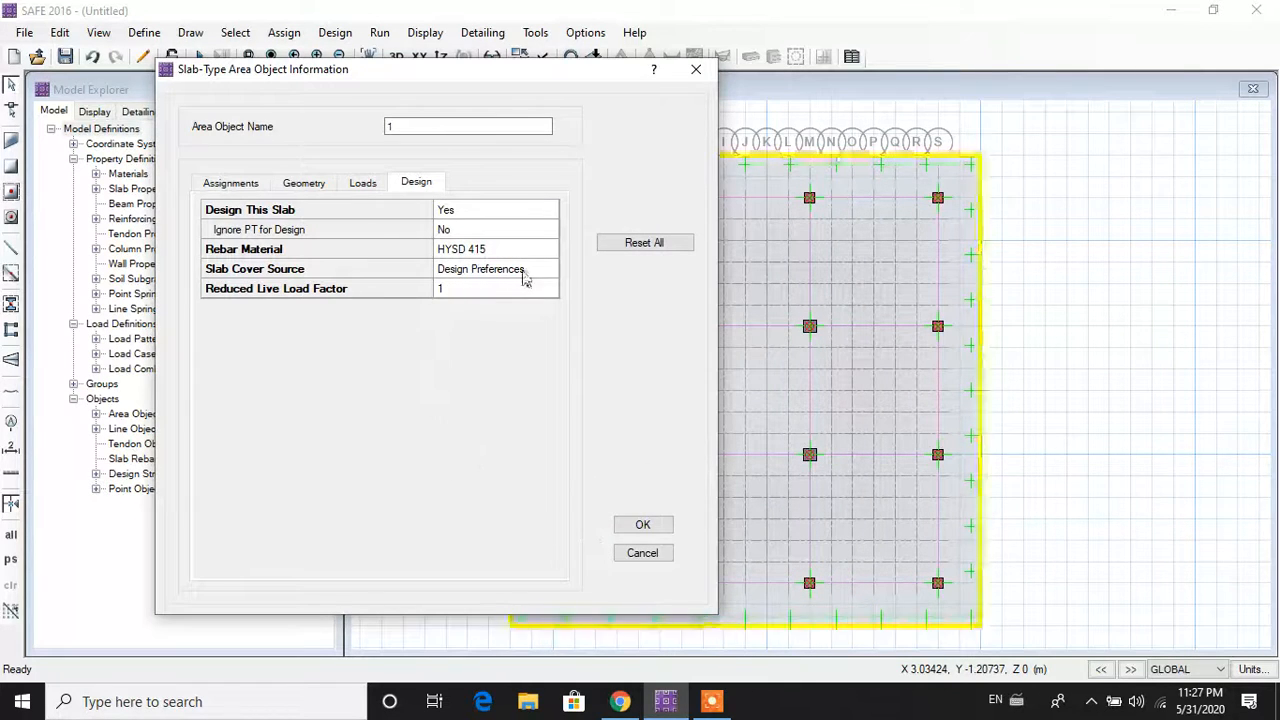
click(652, 530)
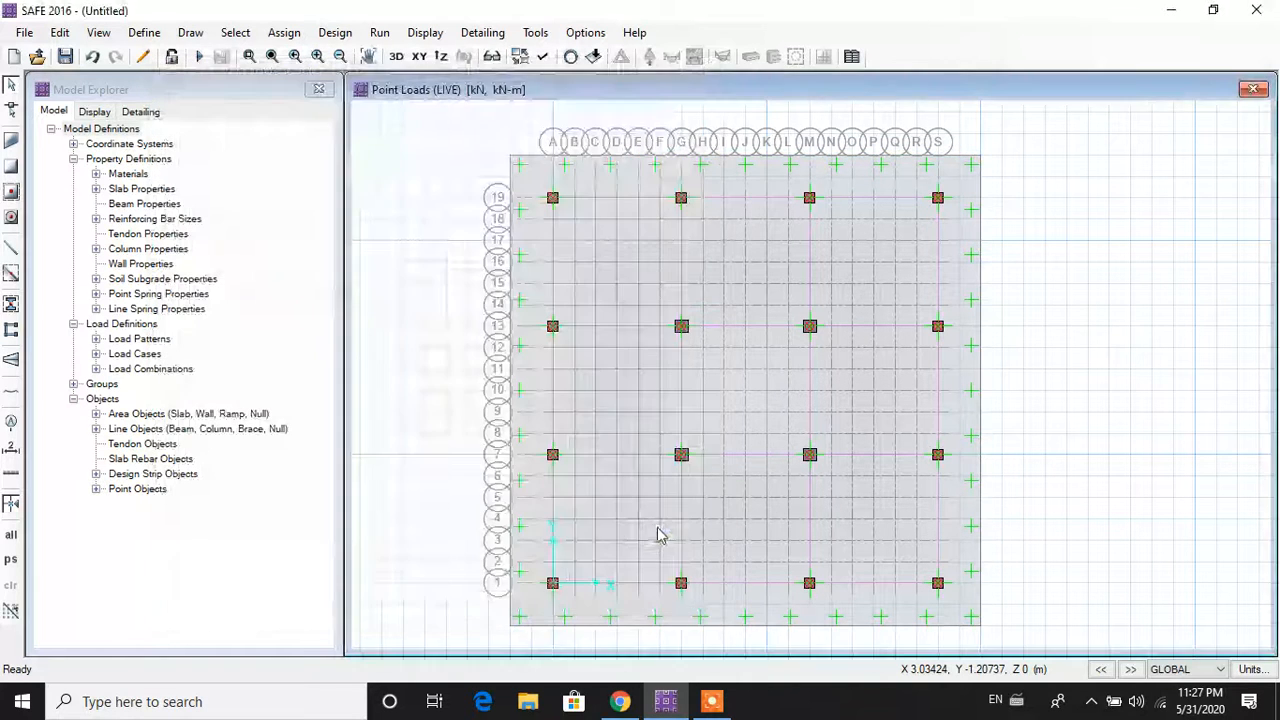
right_click(554, 584)
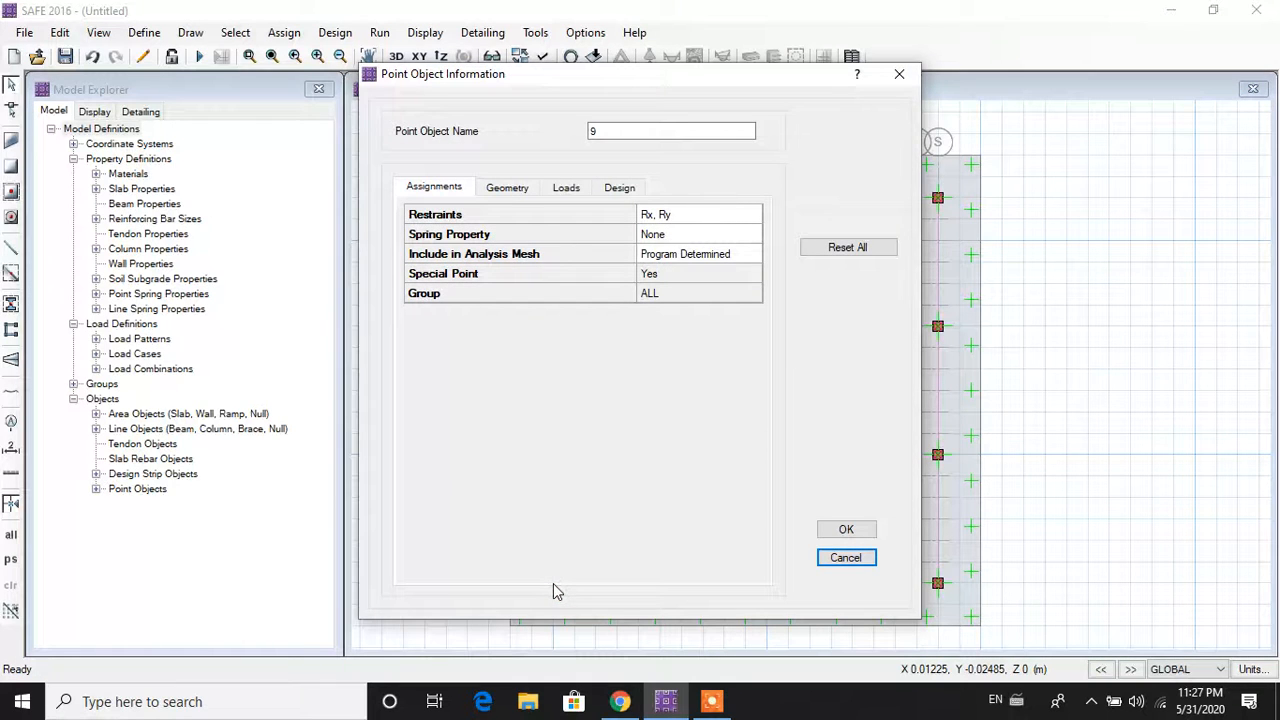
click(615, 189)
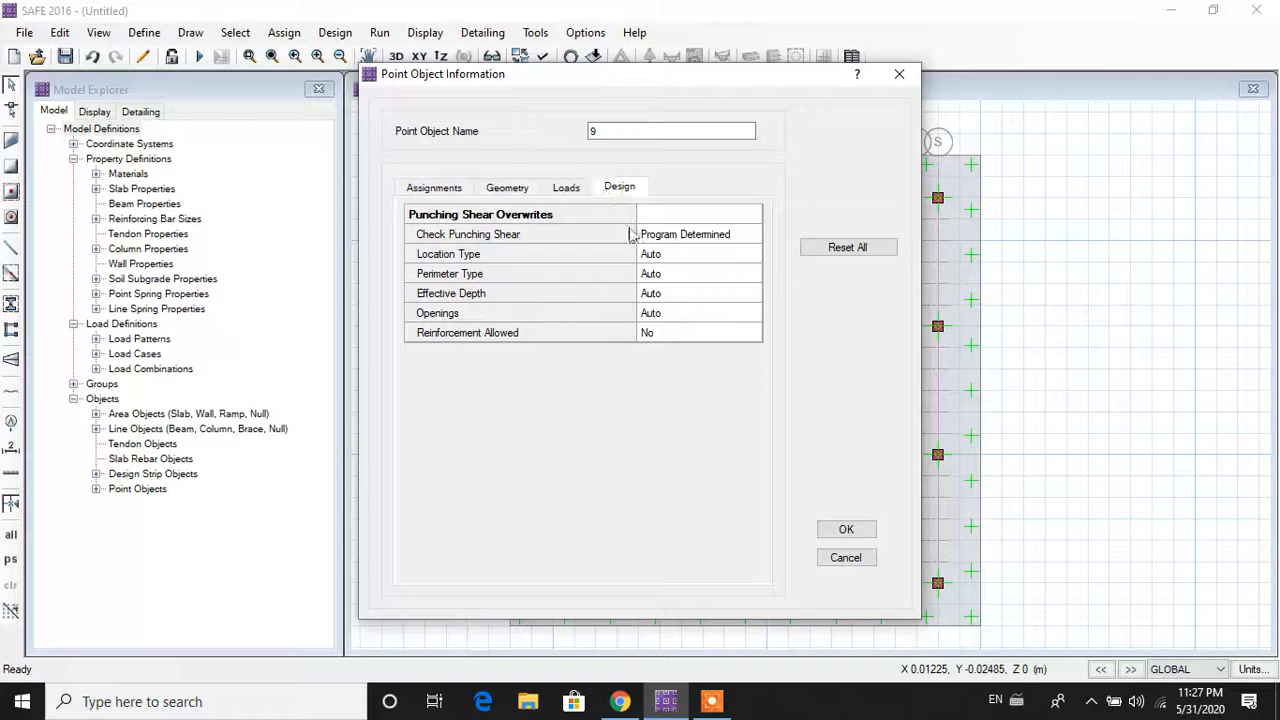
click(556, 192)
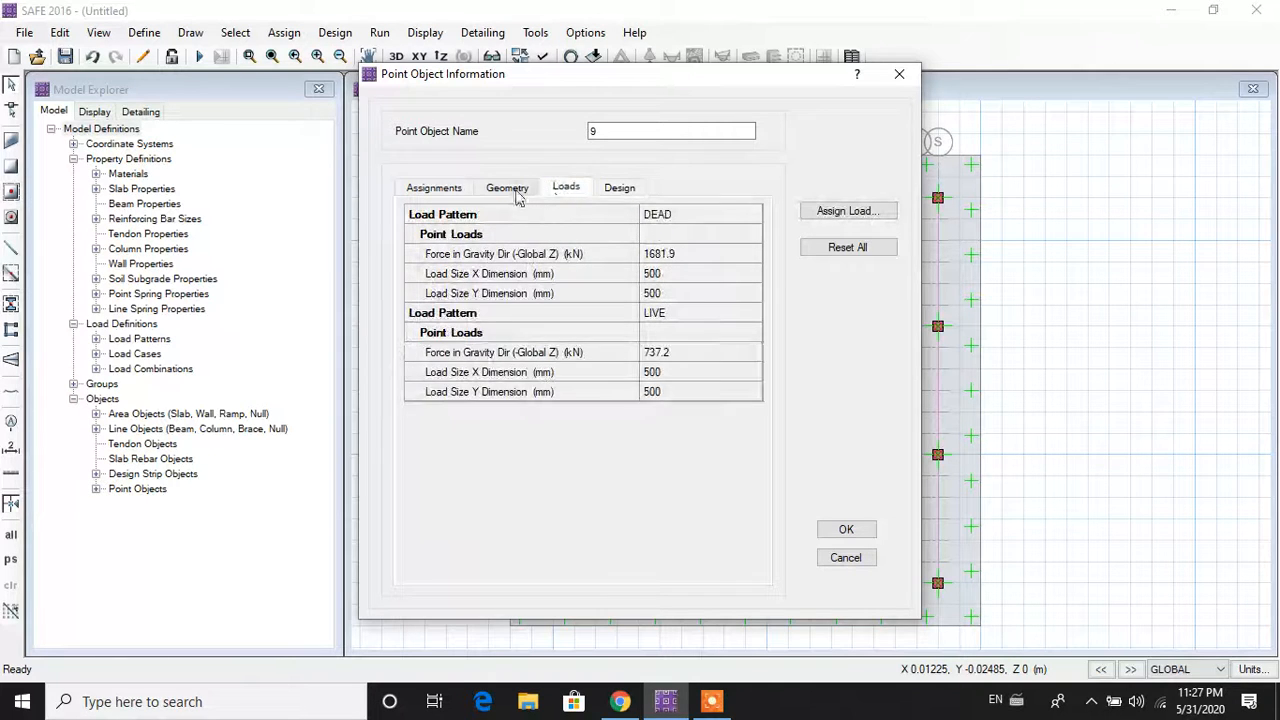
click(514, 192)
click(463, 189)
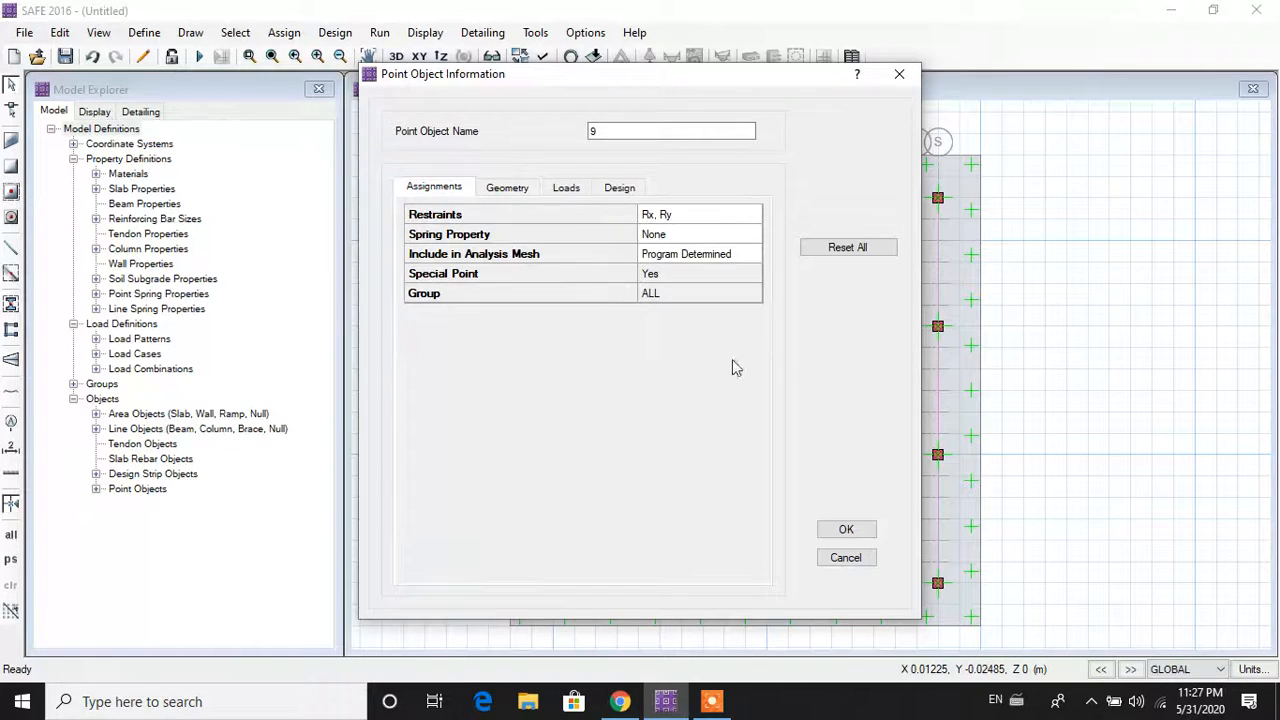
click(846, 558)
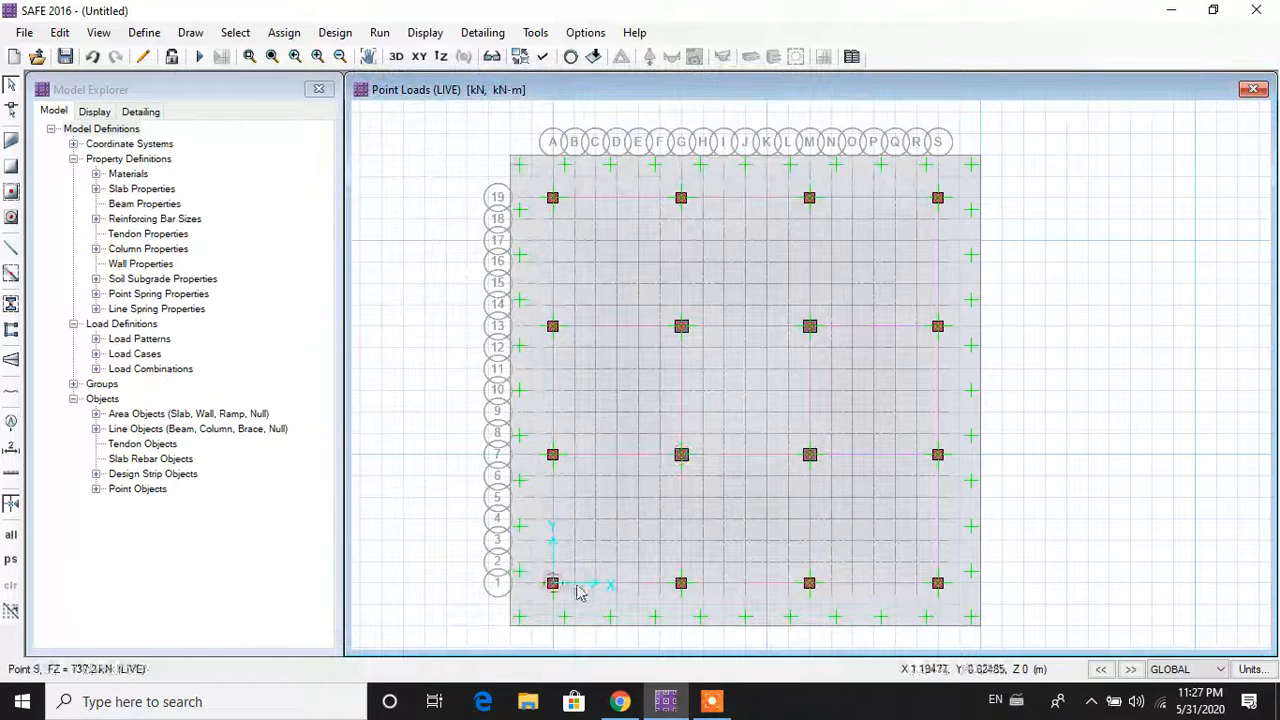
scroll(550, 590, up, 2)
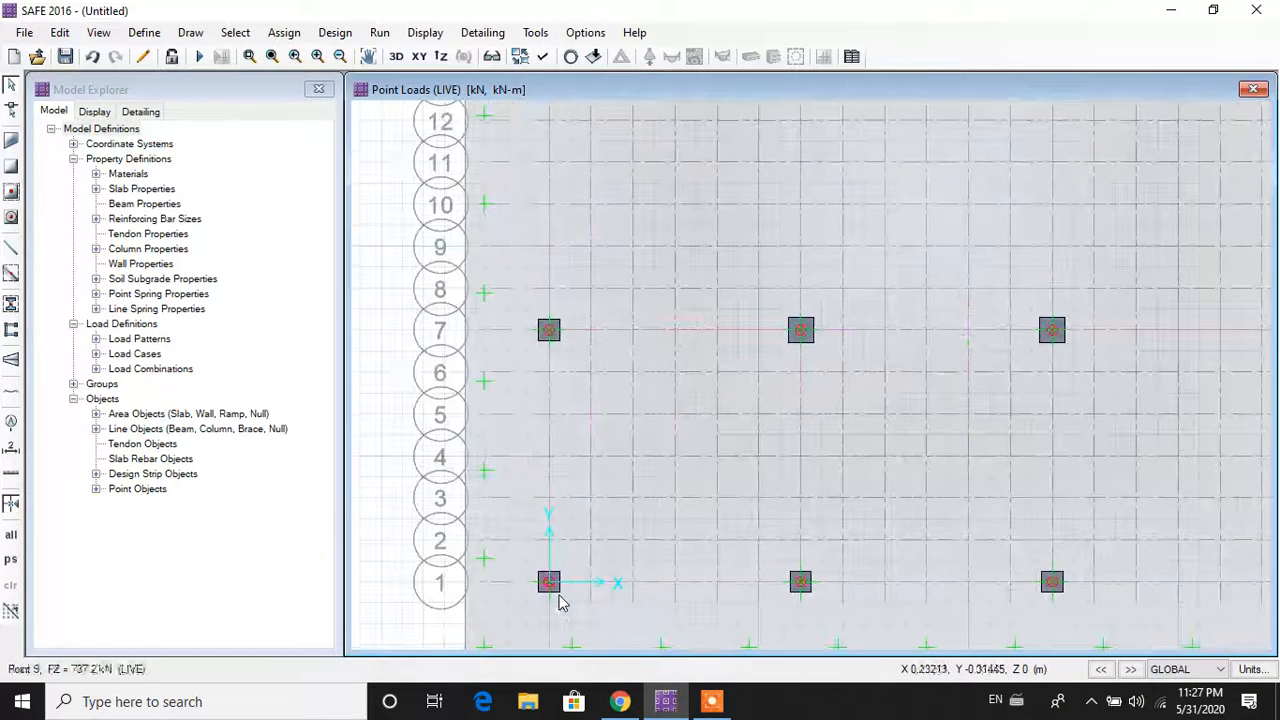
scroll(558, 590, up, 1)
scroll(558, 586, up, 1)
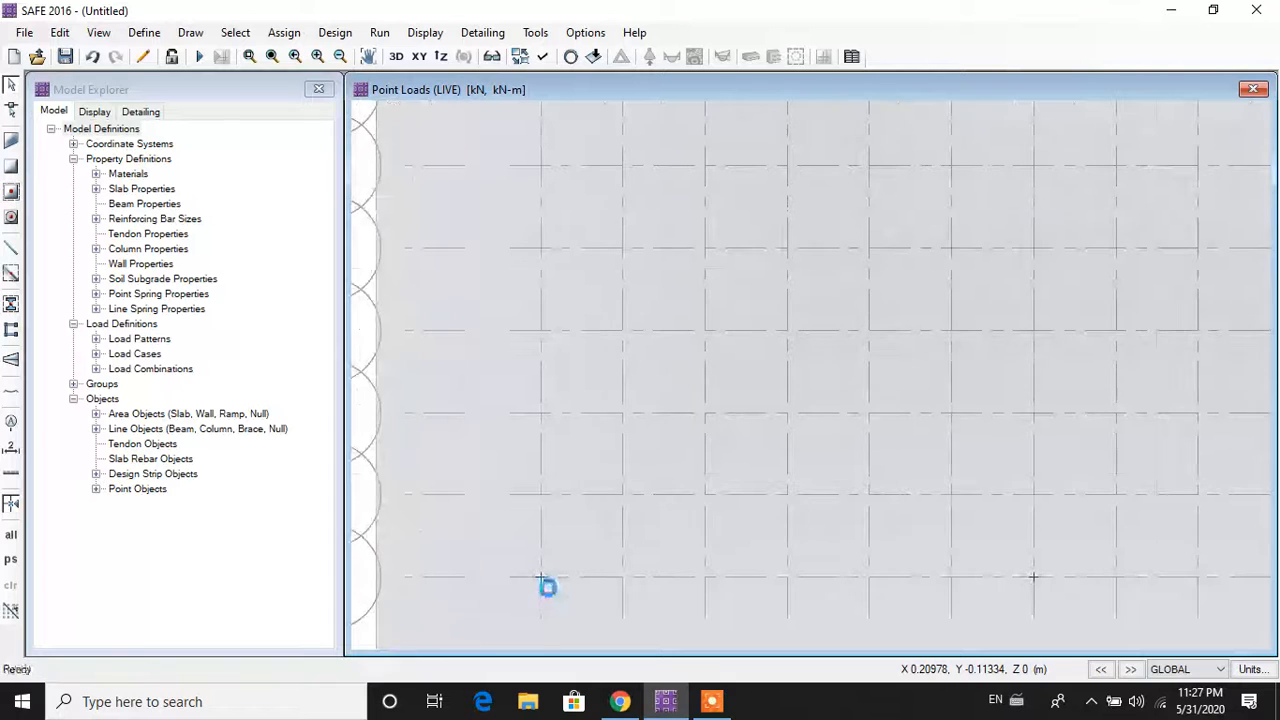
right_click(554, 591)
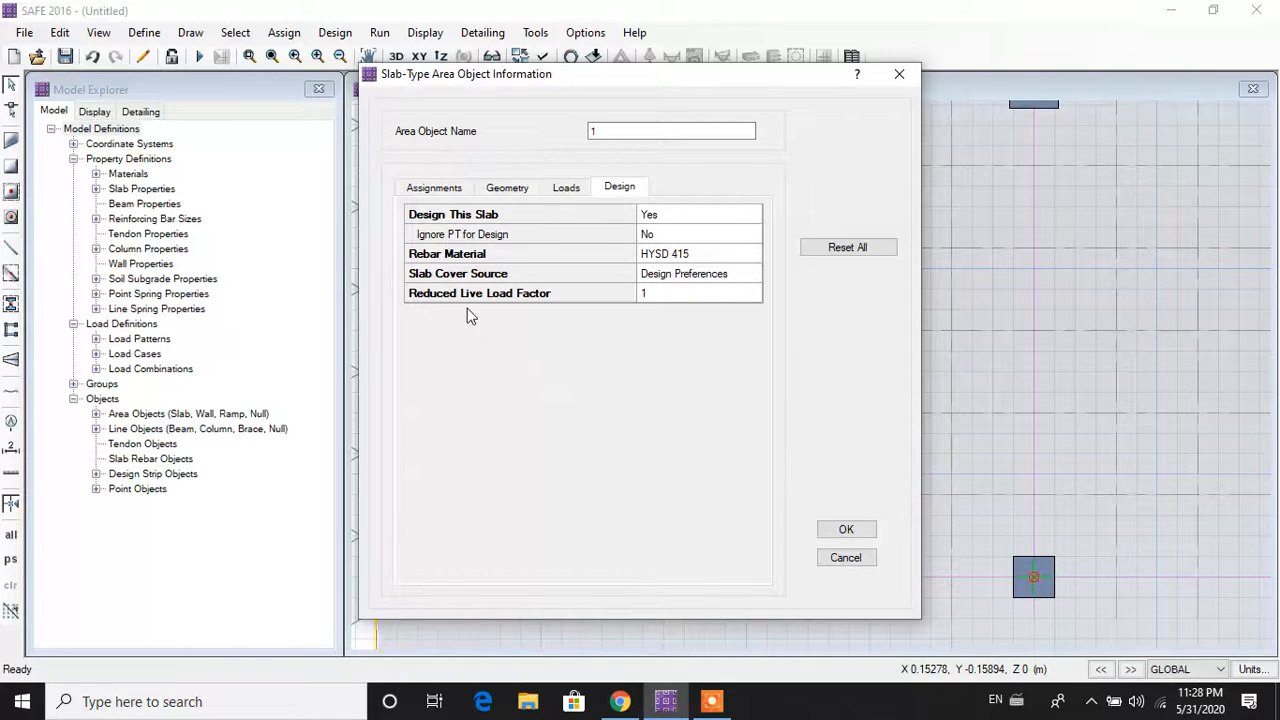
click(843, 530)
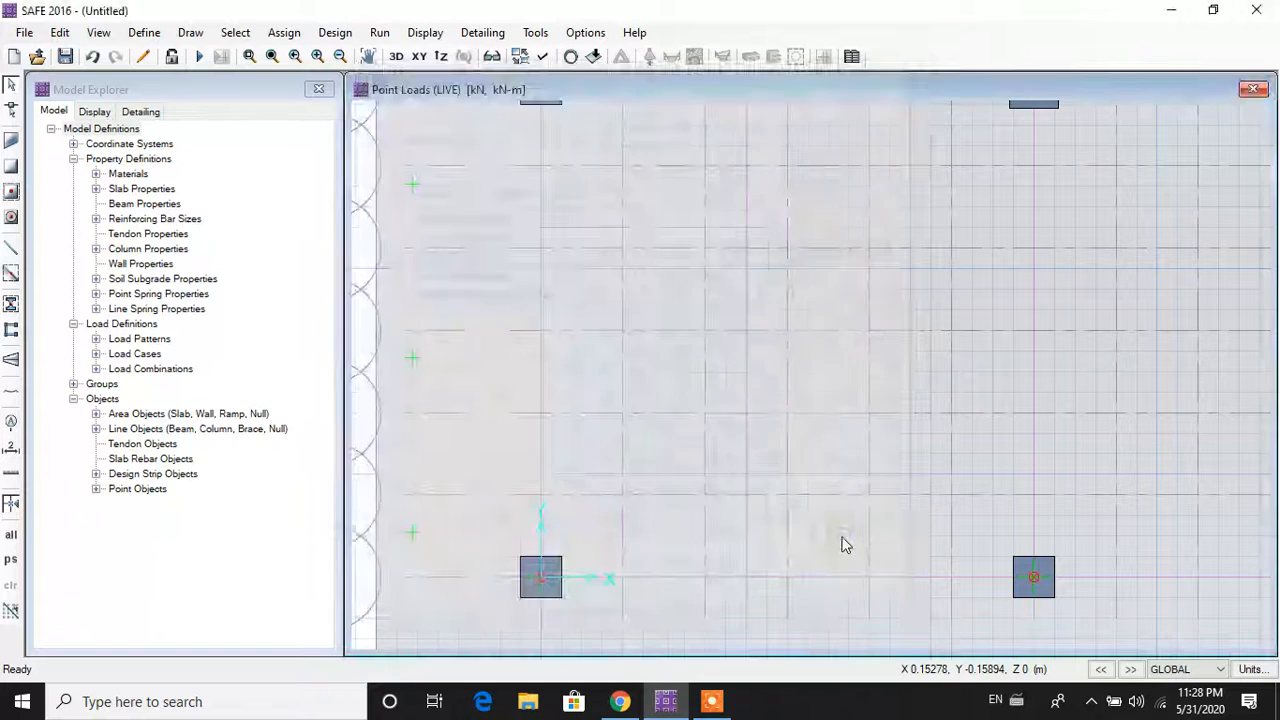
scroll(628, 508, down, 2)
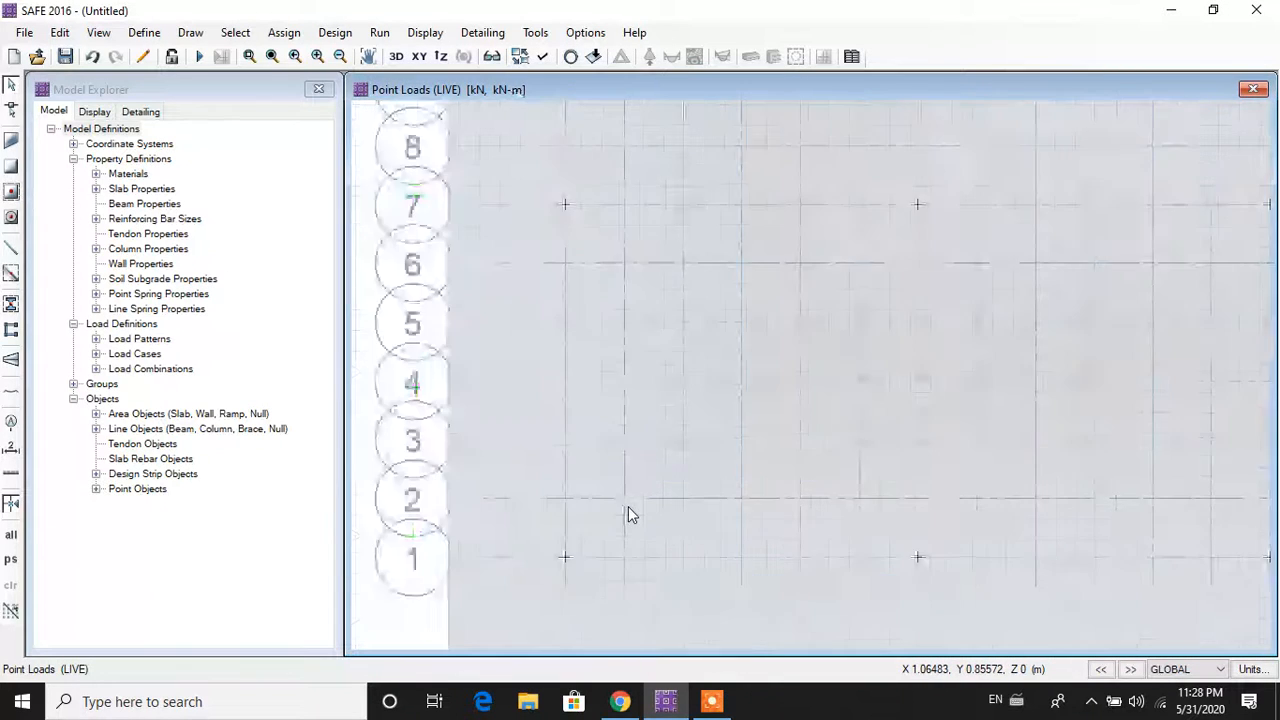
scroll(628, 515, down, 1)
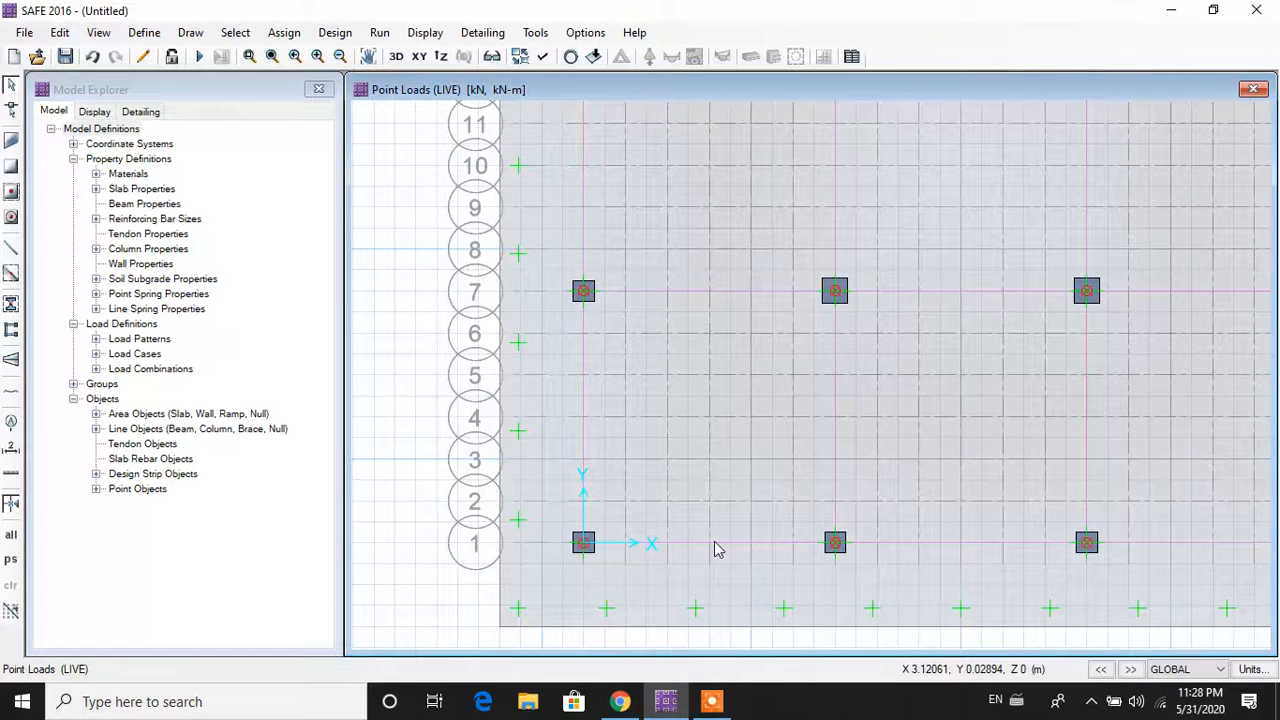
Step: Switch design strips CSA1 and CSA2 to HYSD 415 rebar material
right_click(715, 548)
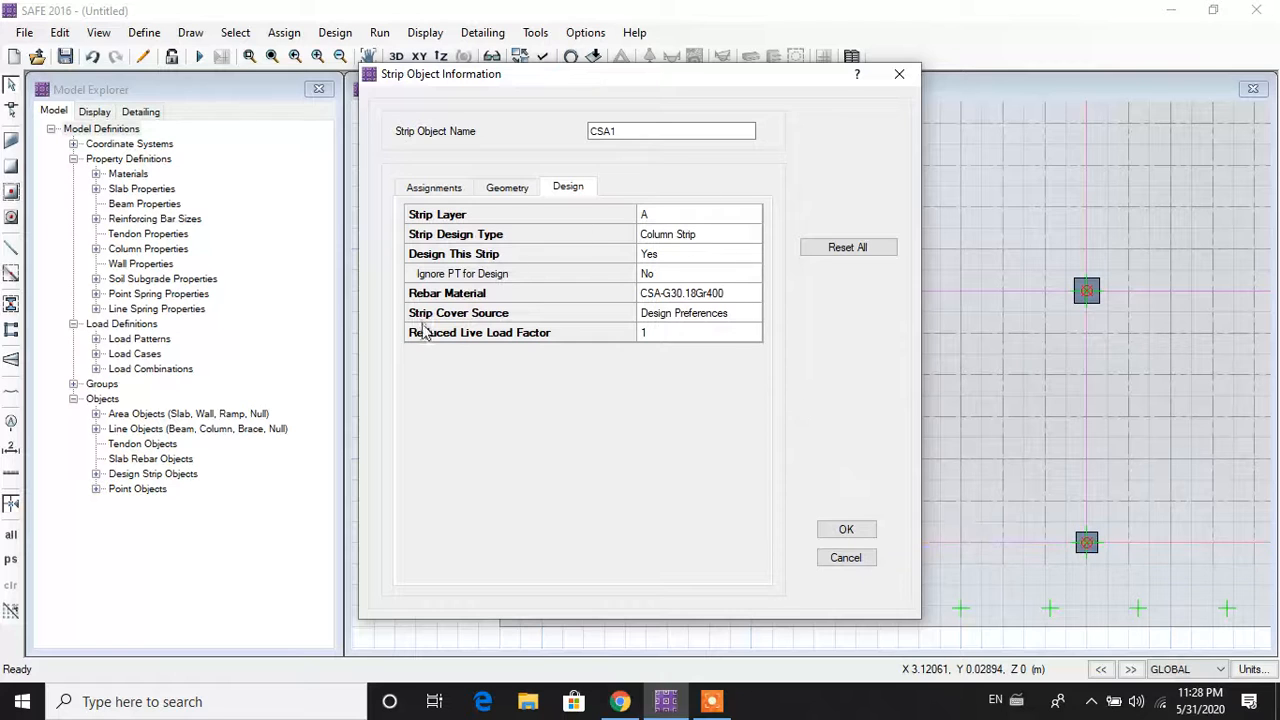
double_click(716, 300)
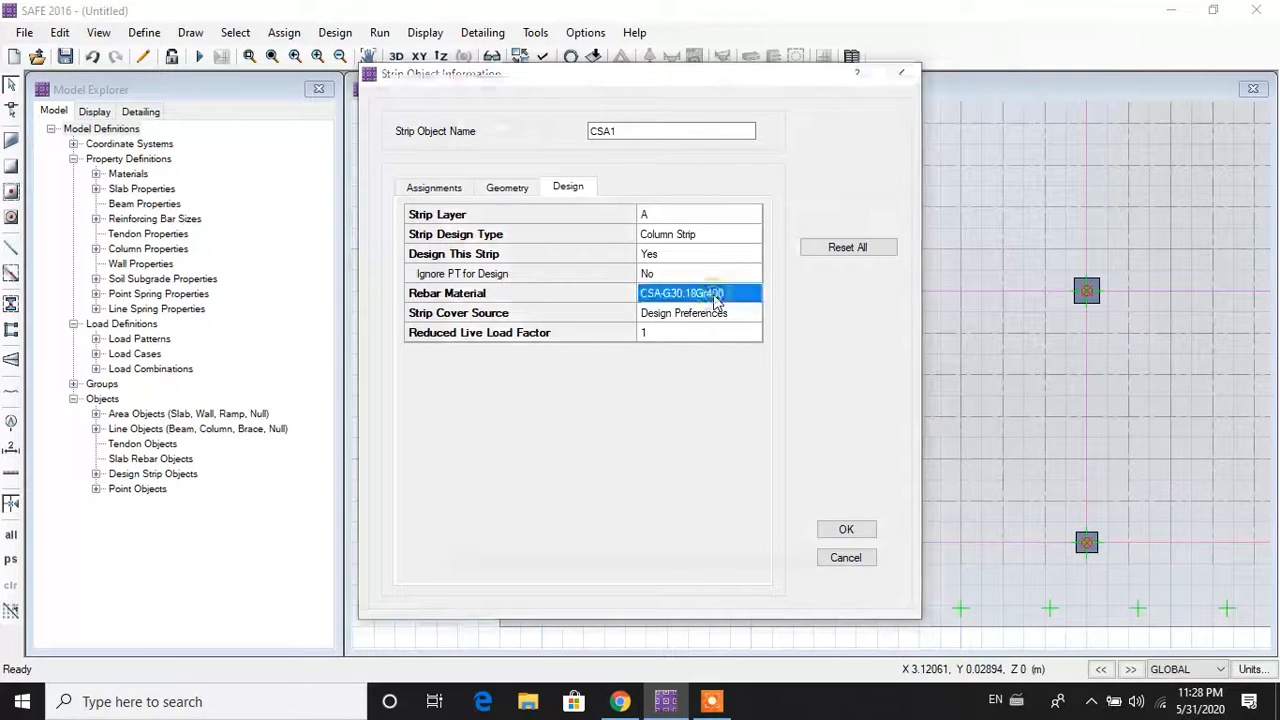
click(730, 305)
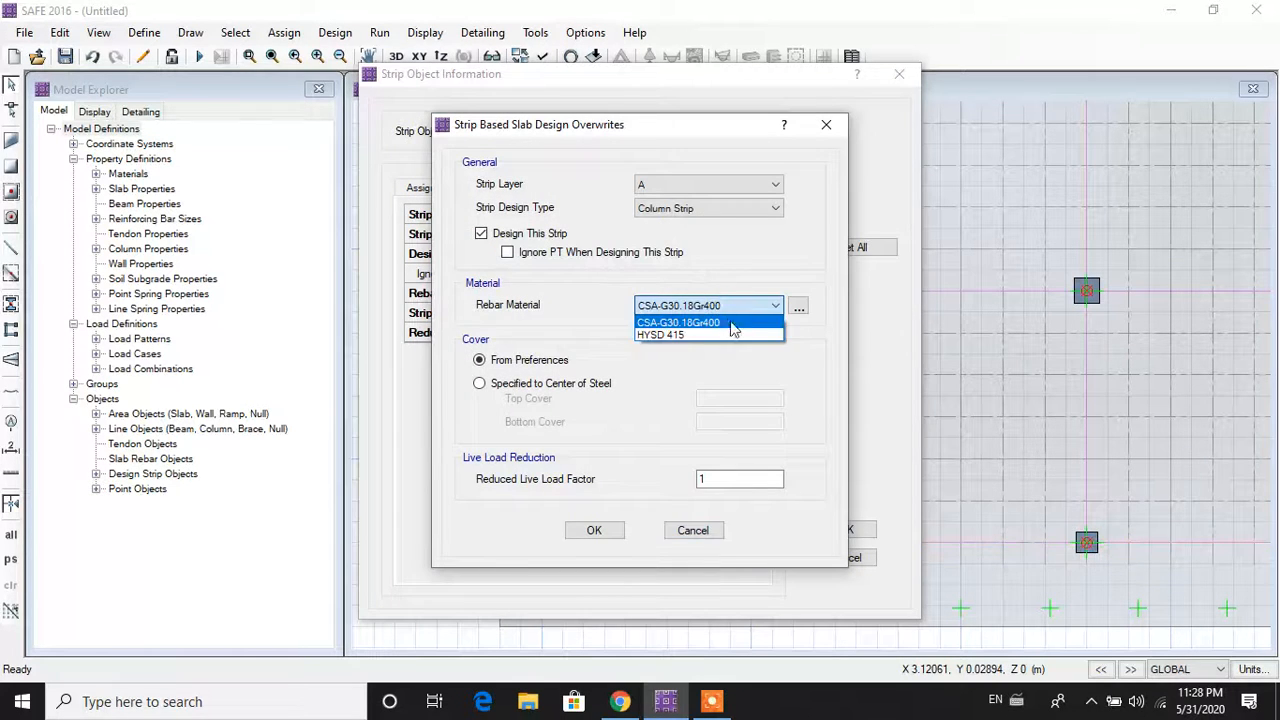
click(726, 334)
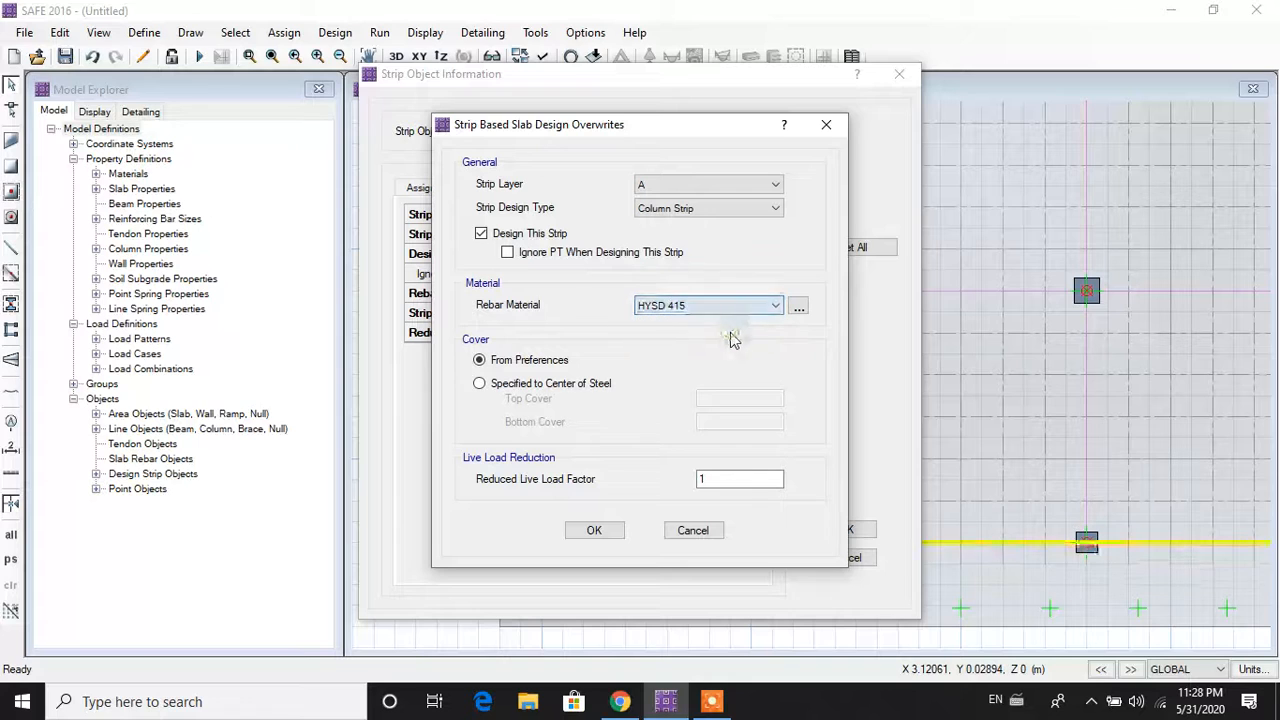
click(596, 531)
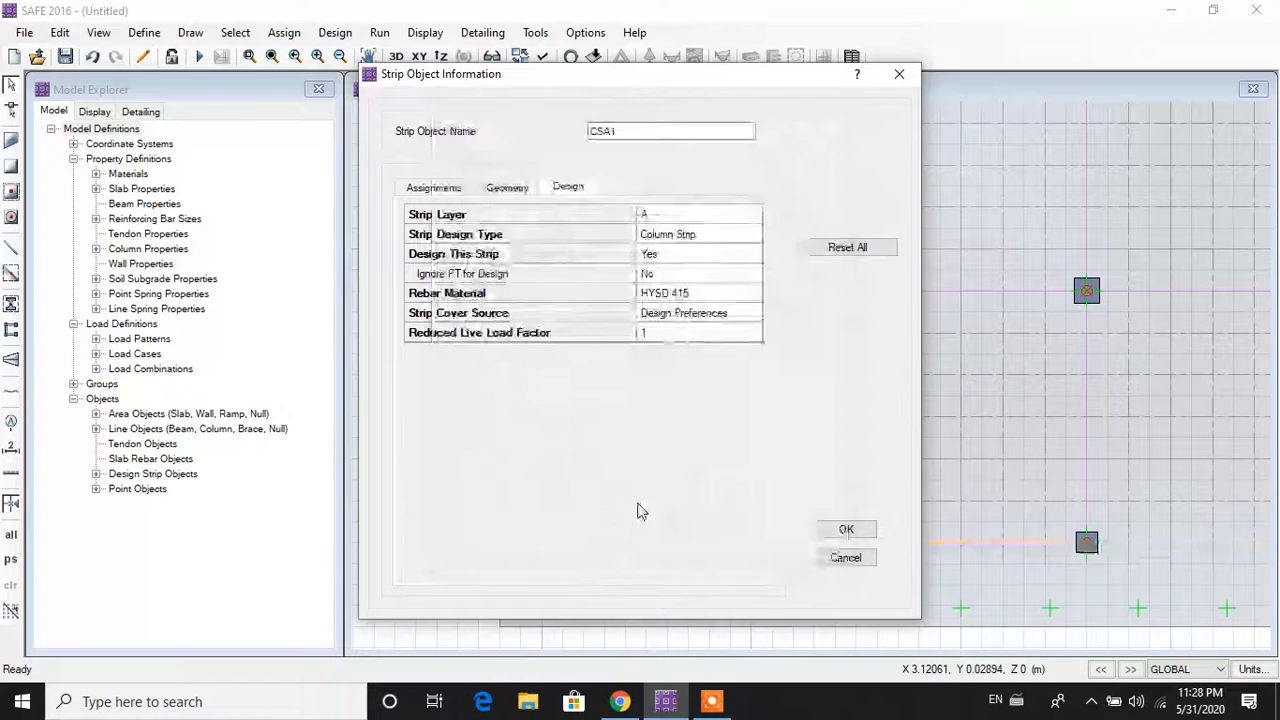
click(845, 528)
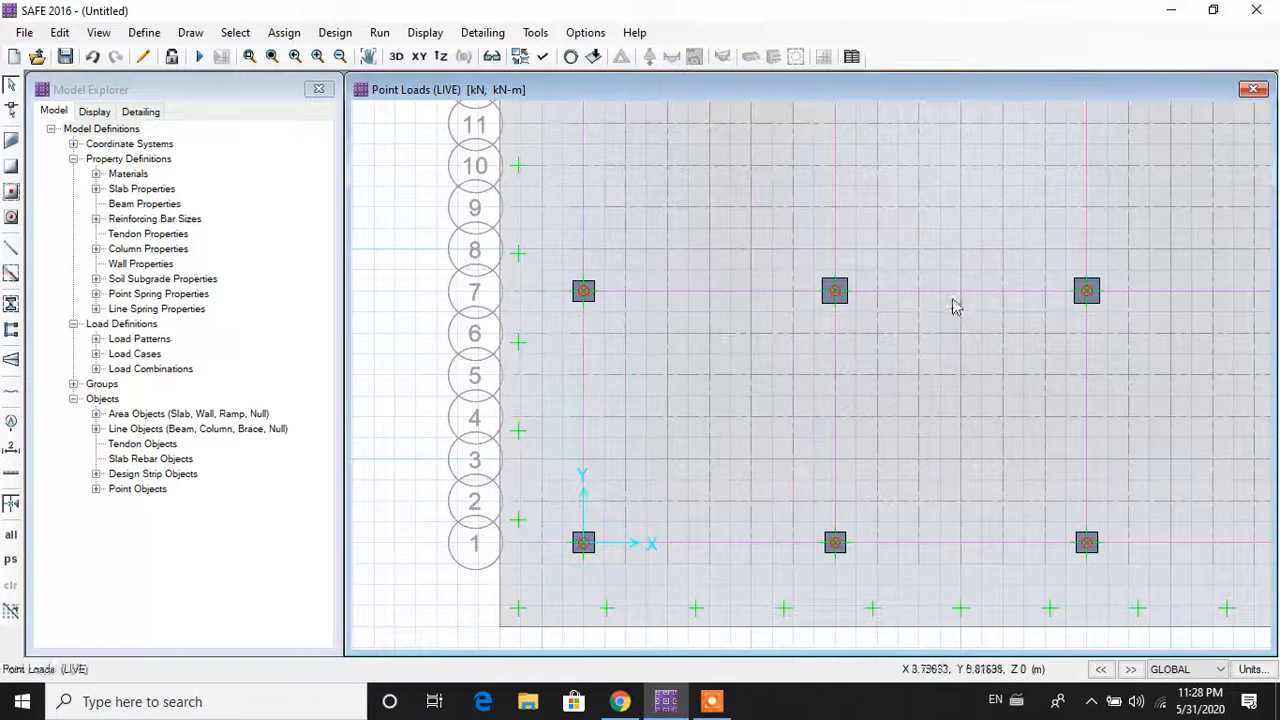
right_click(953, 296)
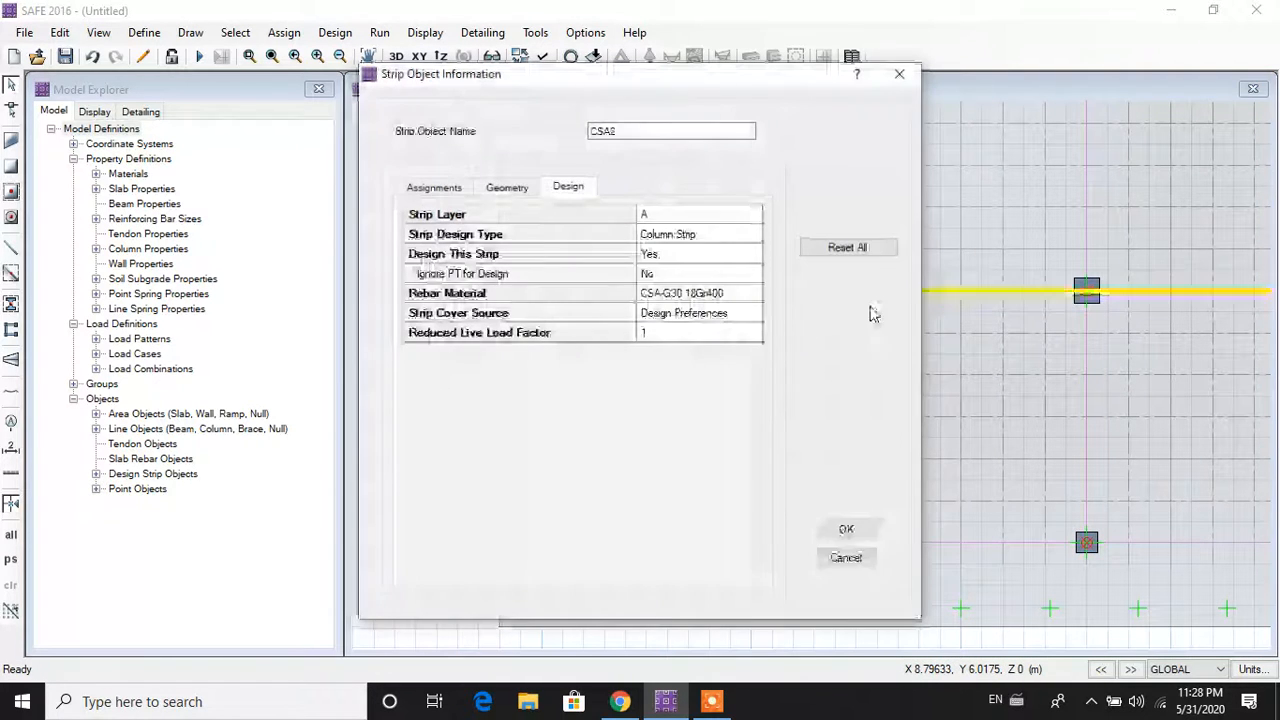
click(714, 304)
click(700, 335)
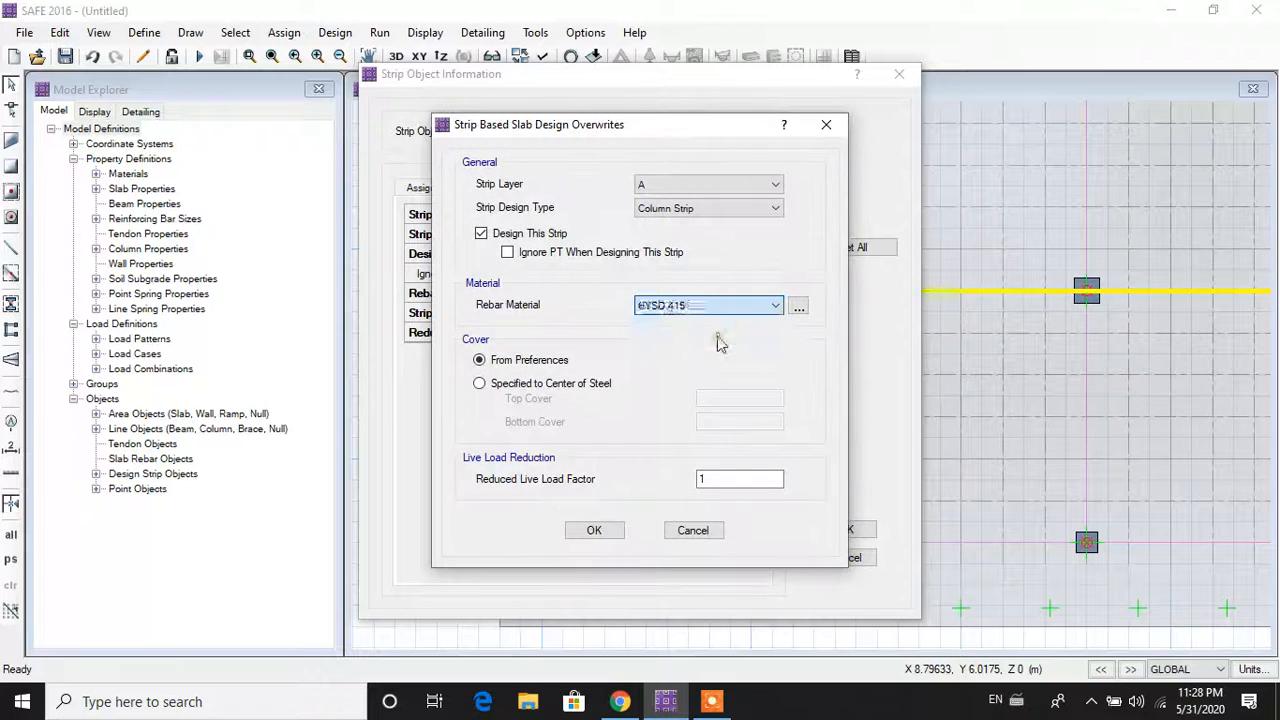
click(595, 531)
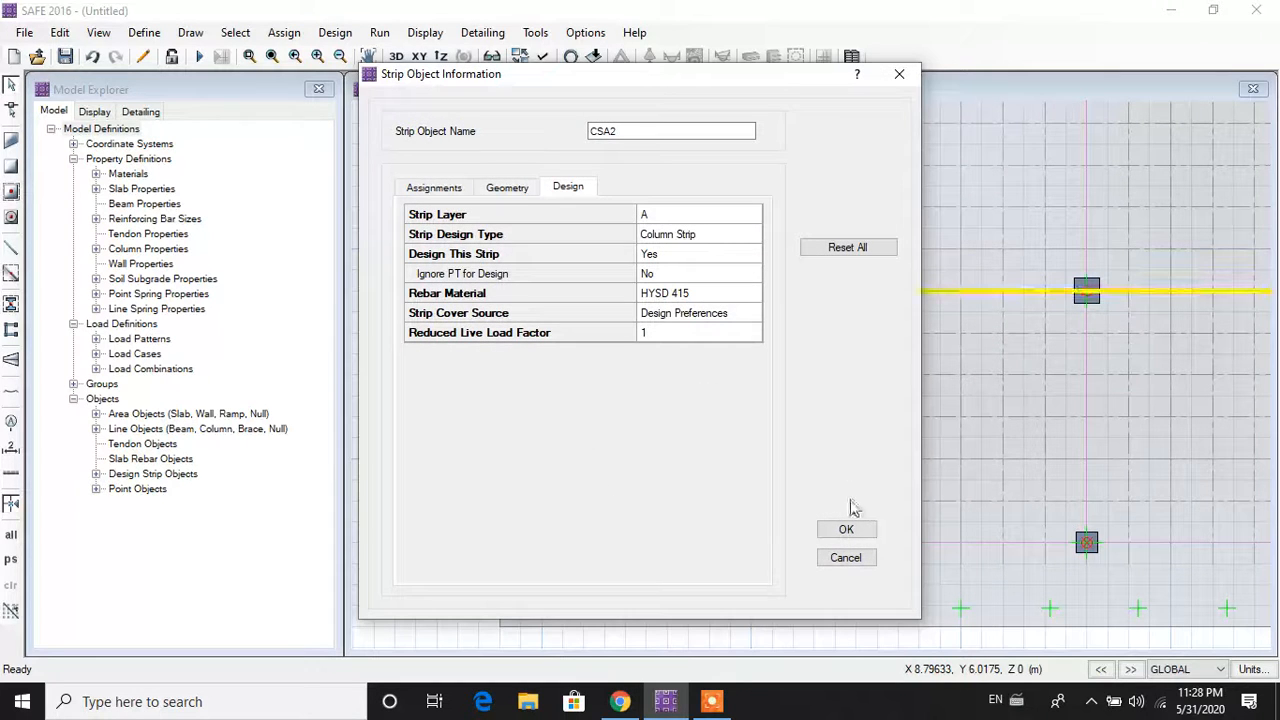
click(846, 530)
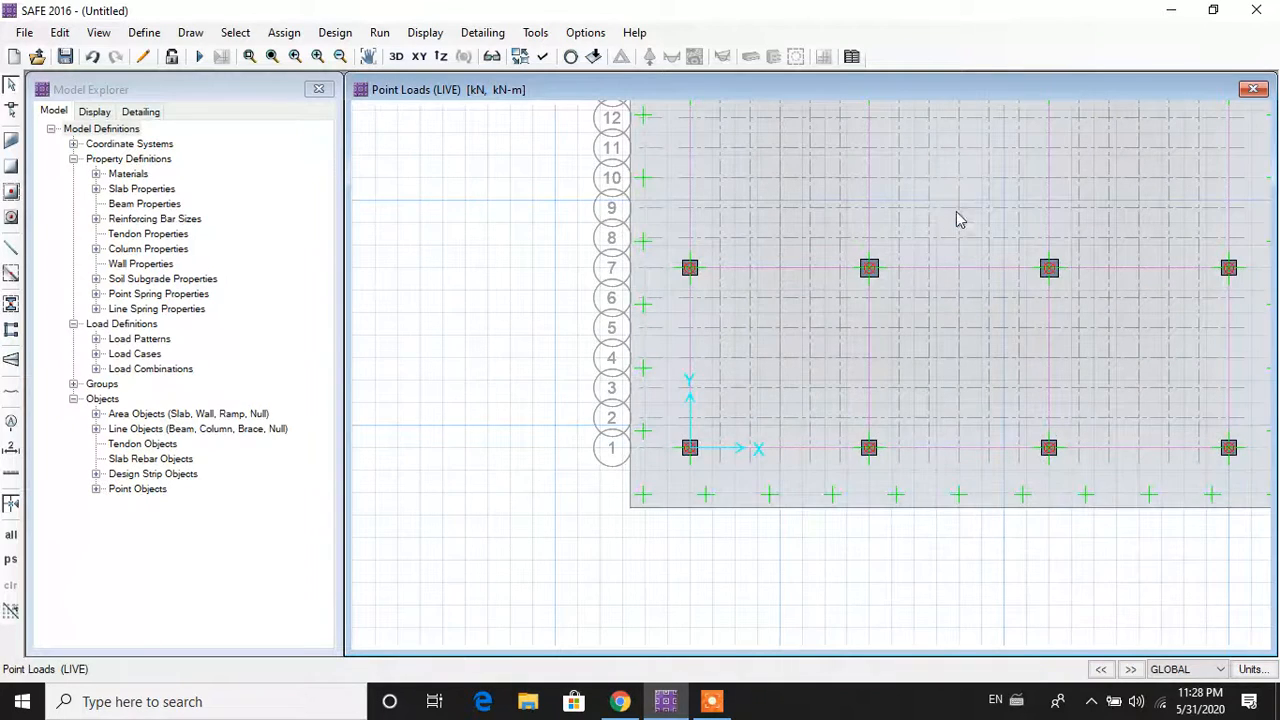
Step: Check the slab's rebar material, then set strip CSA3 to HYSD 415
middle_drag(914, 257, 818, 320)
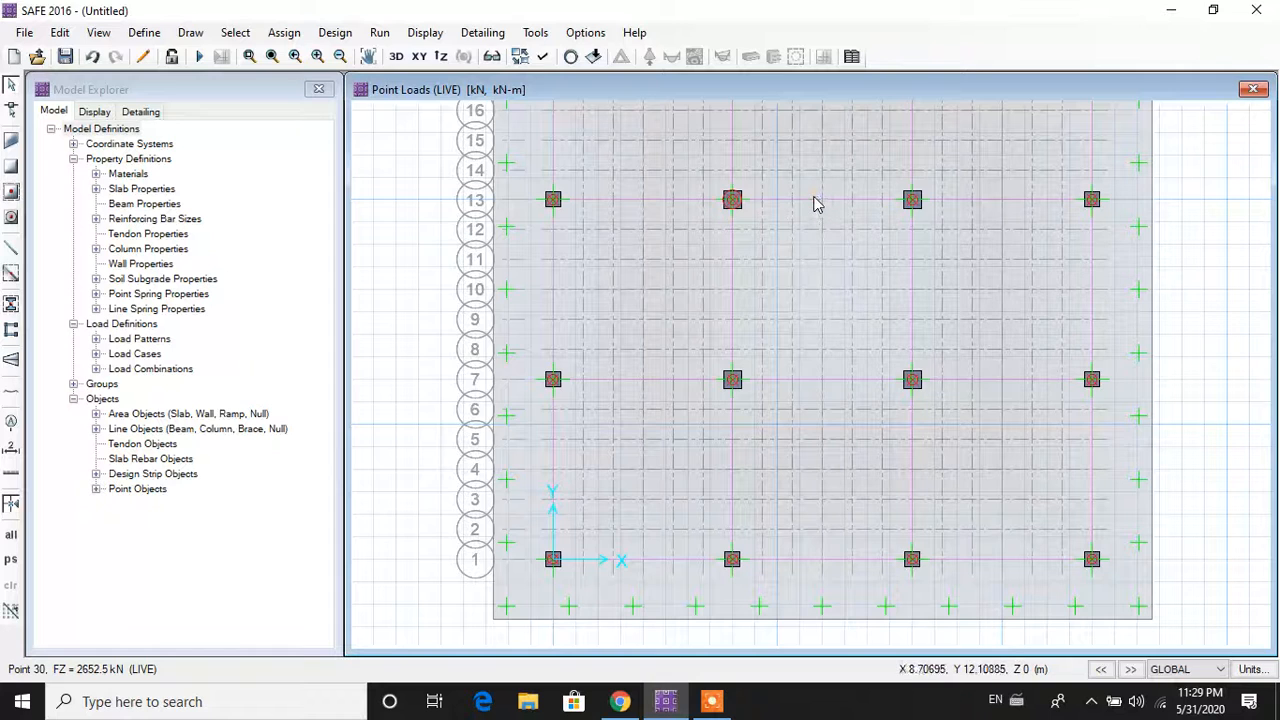
right_click(816, 206)
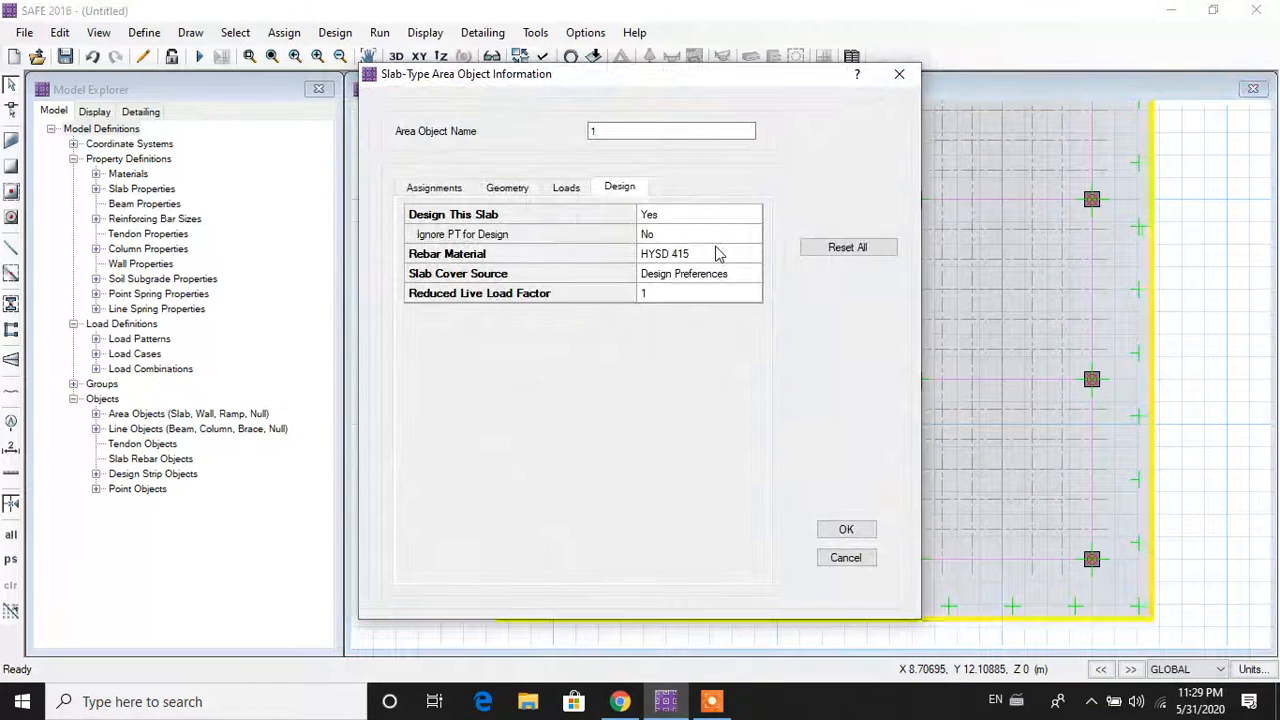
click(899, 74)
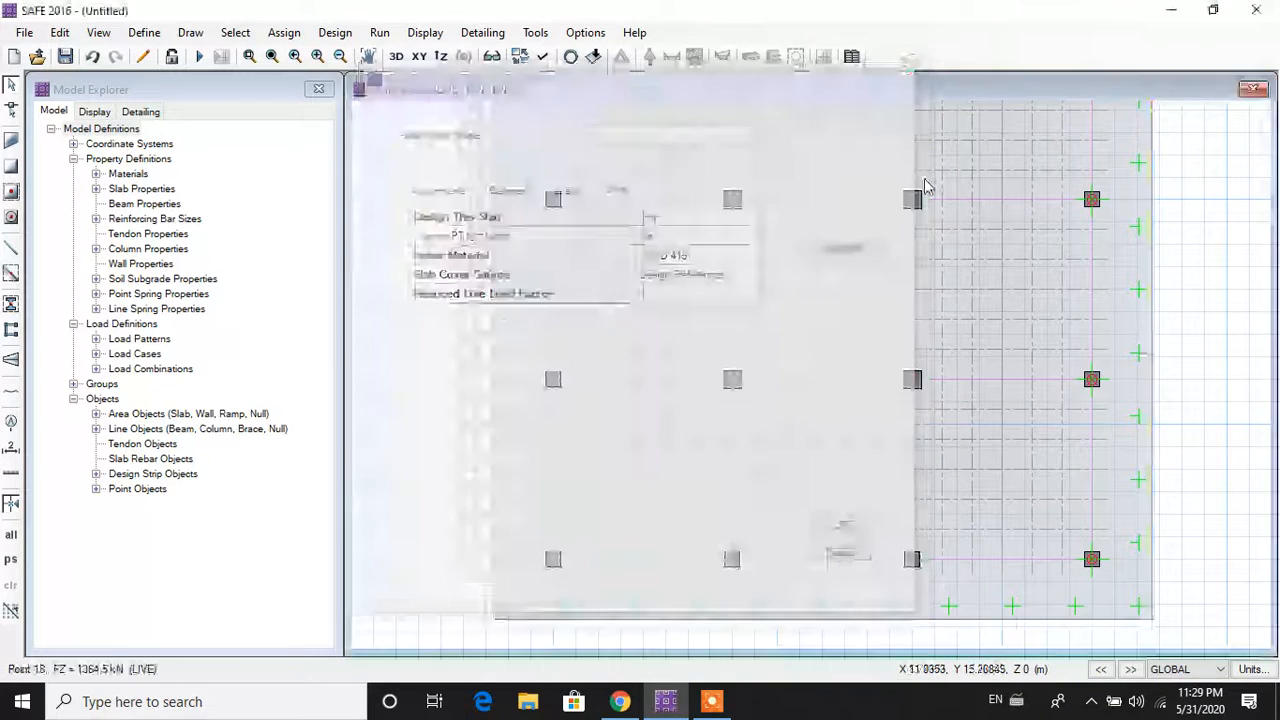
right_click(951, 203)
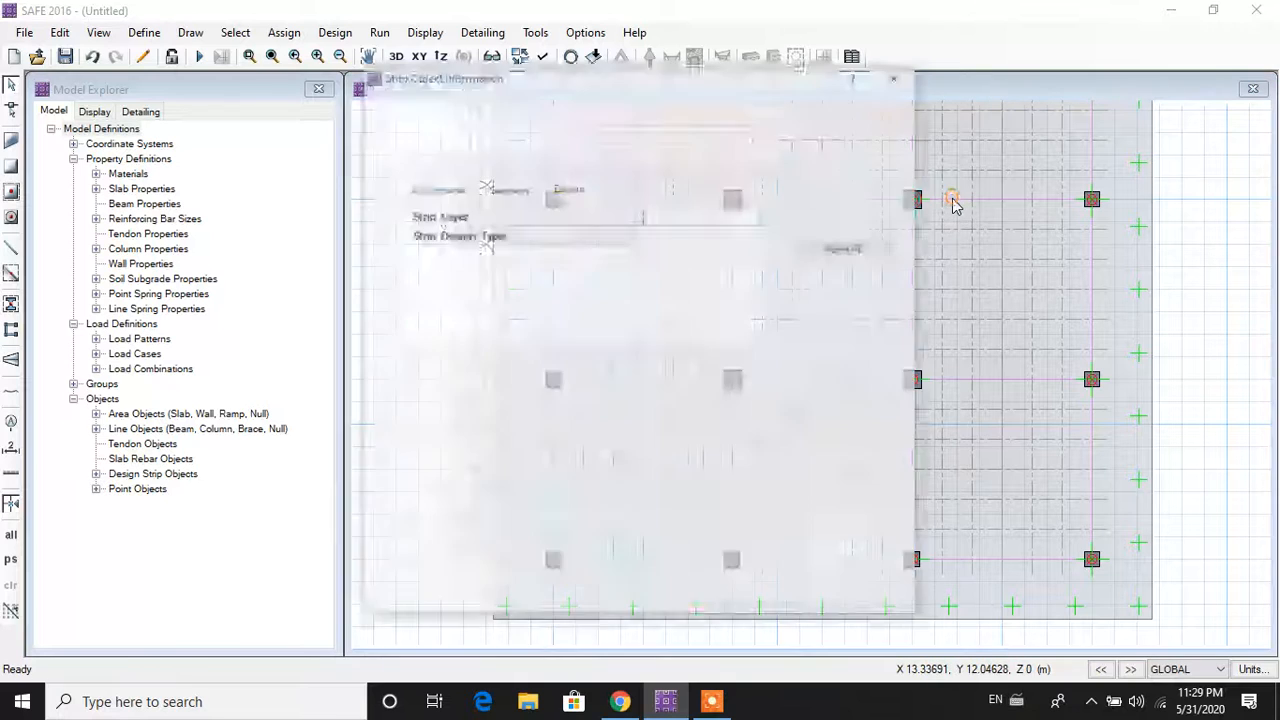
click(709, 292)
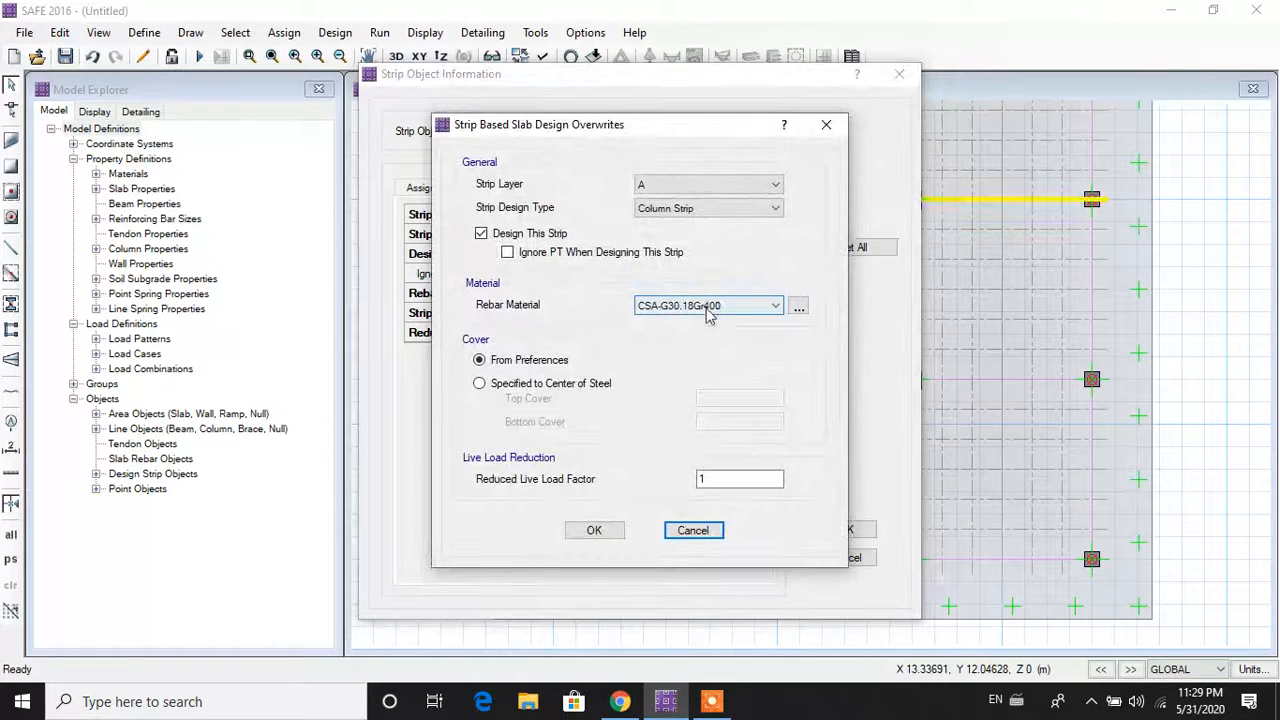
click(710, 305)
click(710, 336)
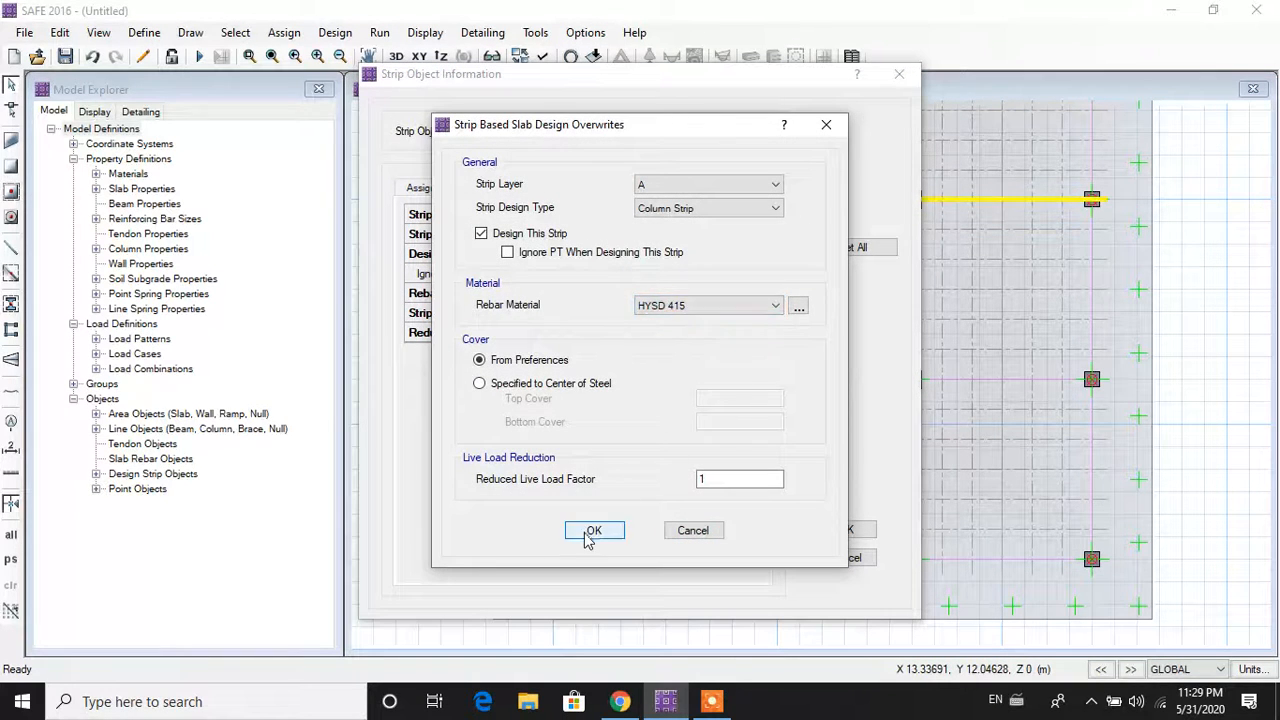
click(588, 532)
click(846, 529)
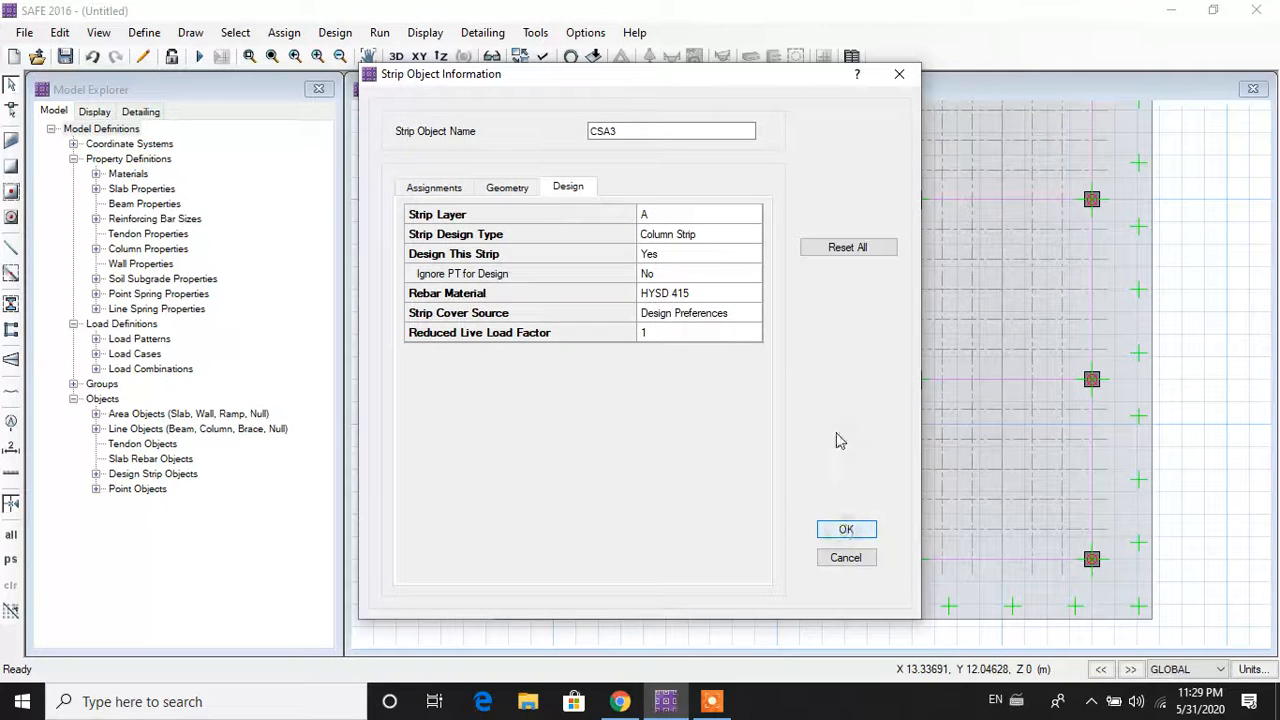
Step: Set strip CSA4 along row 19 to HYSD 415 rebar material
scroll(878, 347, down, 2)
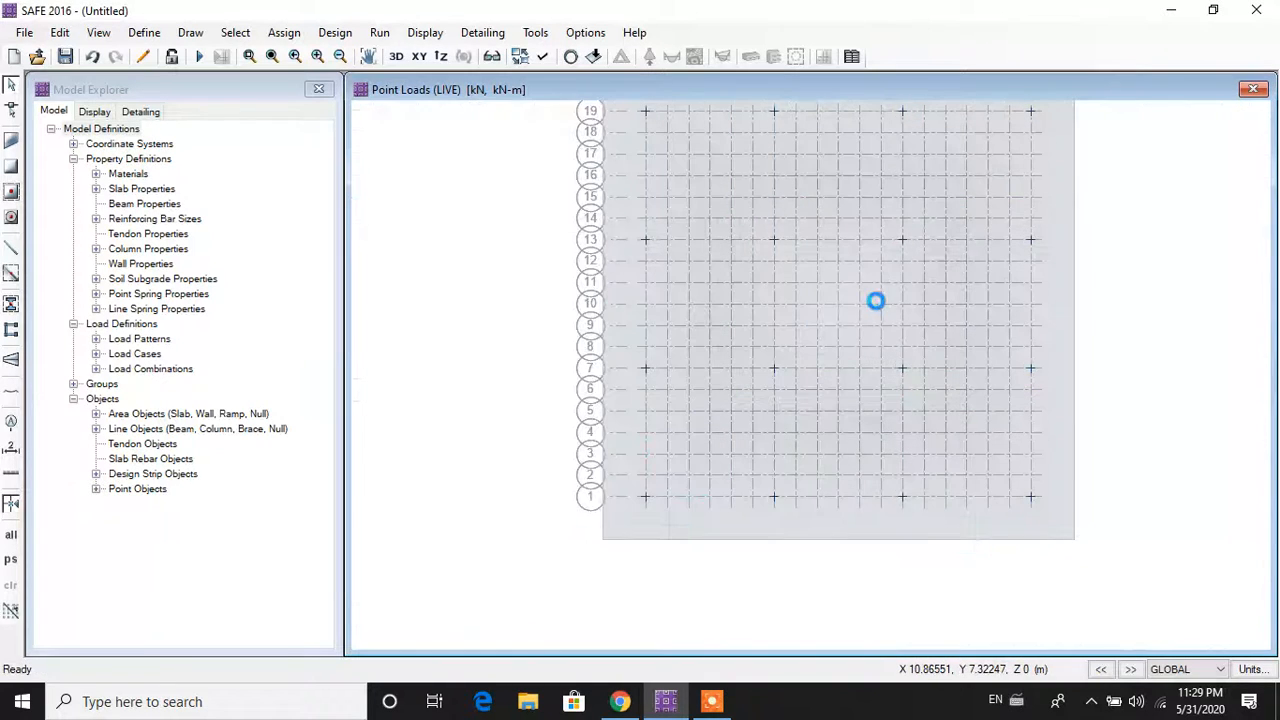
right_click(812, 195)
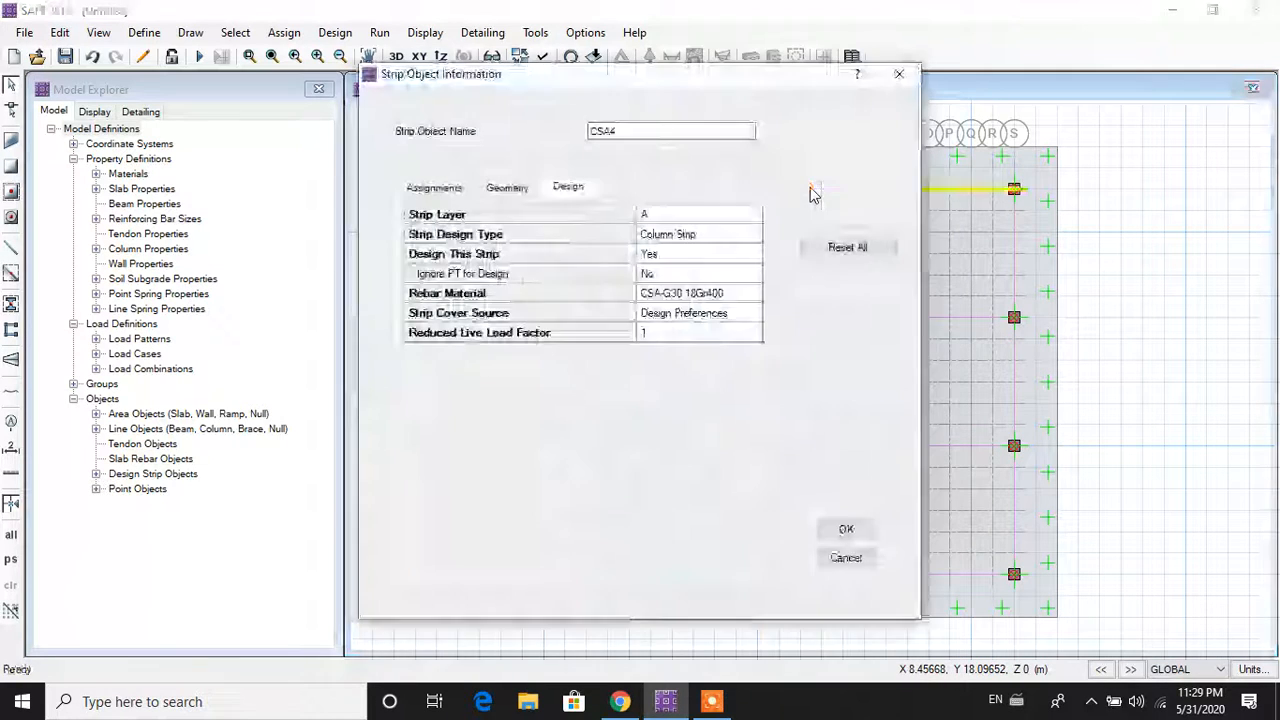
click(706, 293)
click(714, 307)
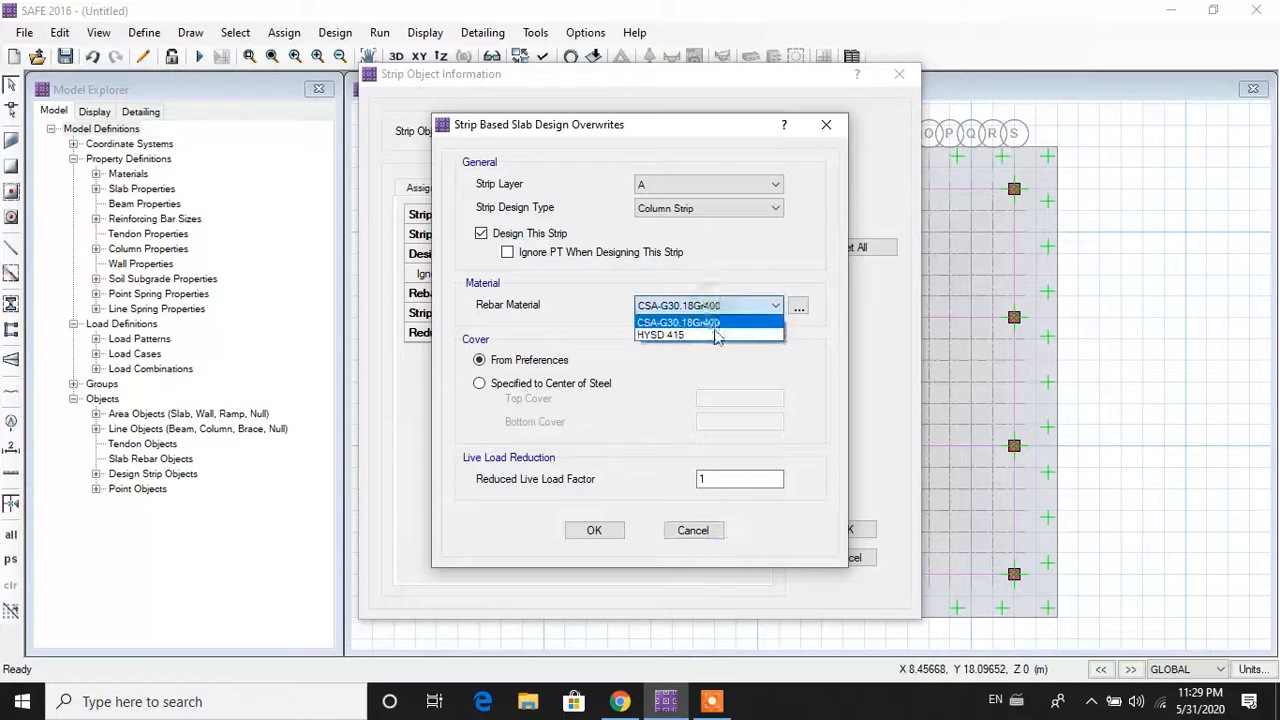
click(714, 332)
click(616, 535)
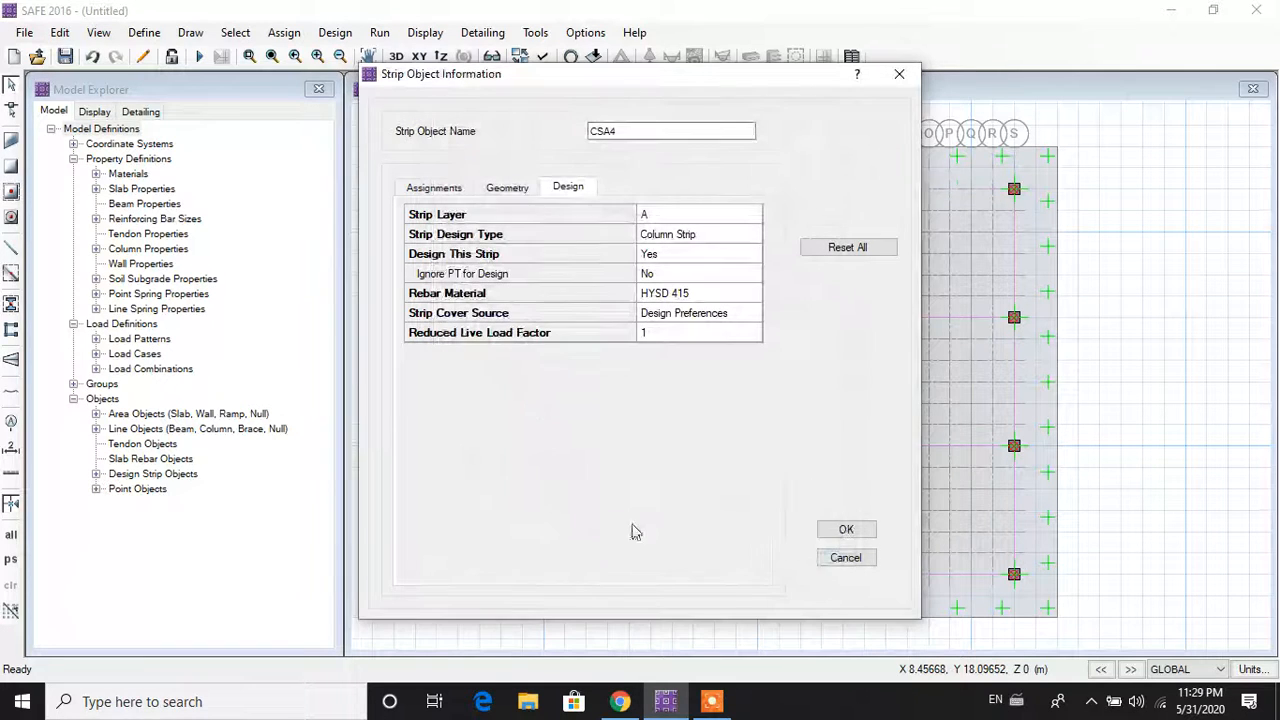
click(846, 529)
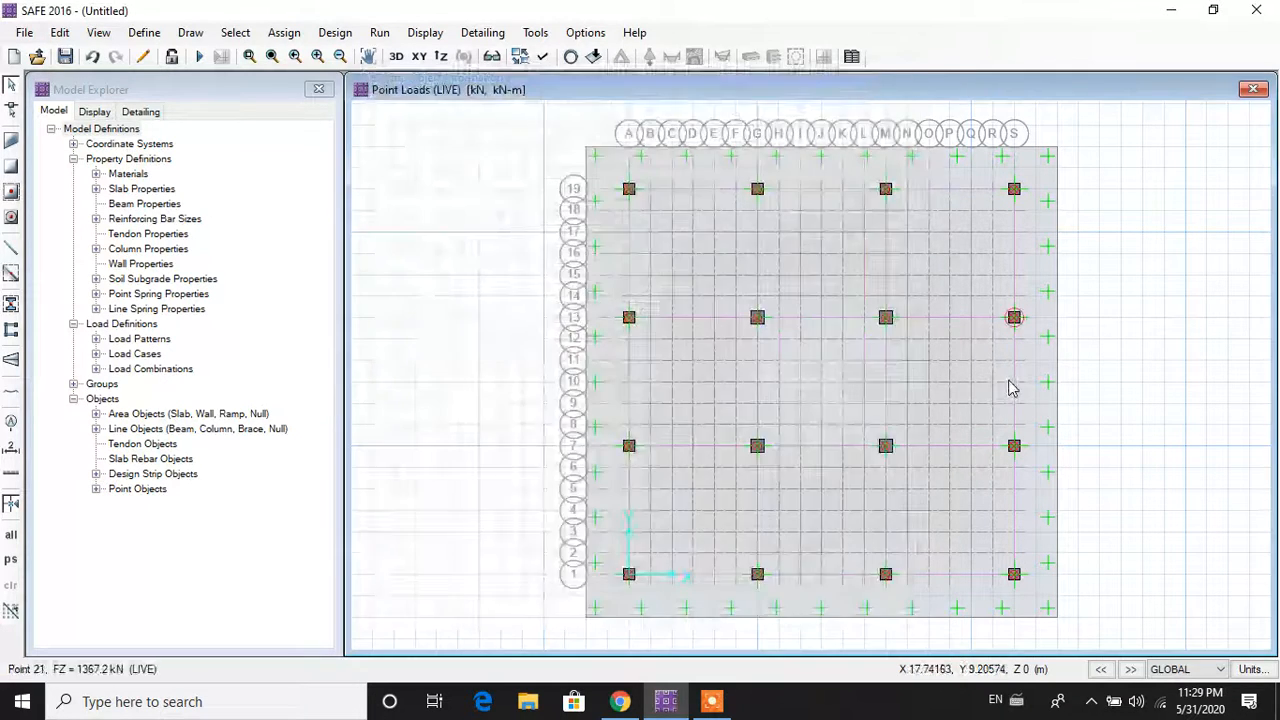
Step: Switch layer-B strips CSB1 and CSB2 to HYSD 415 rebar material
right_click(1015, 393)
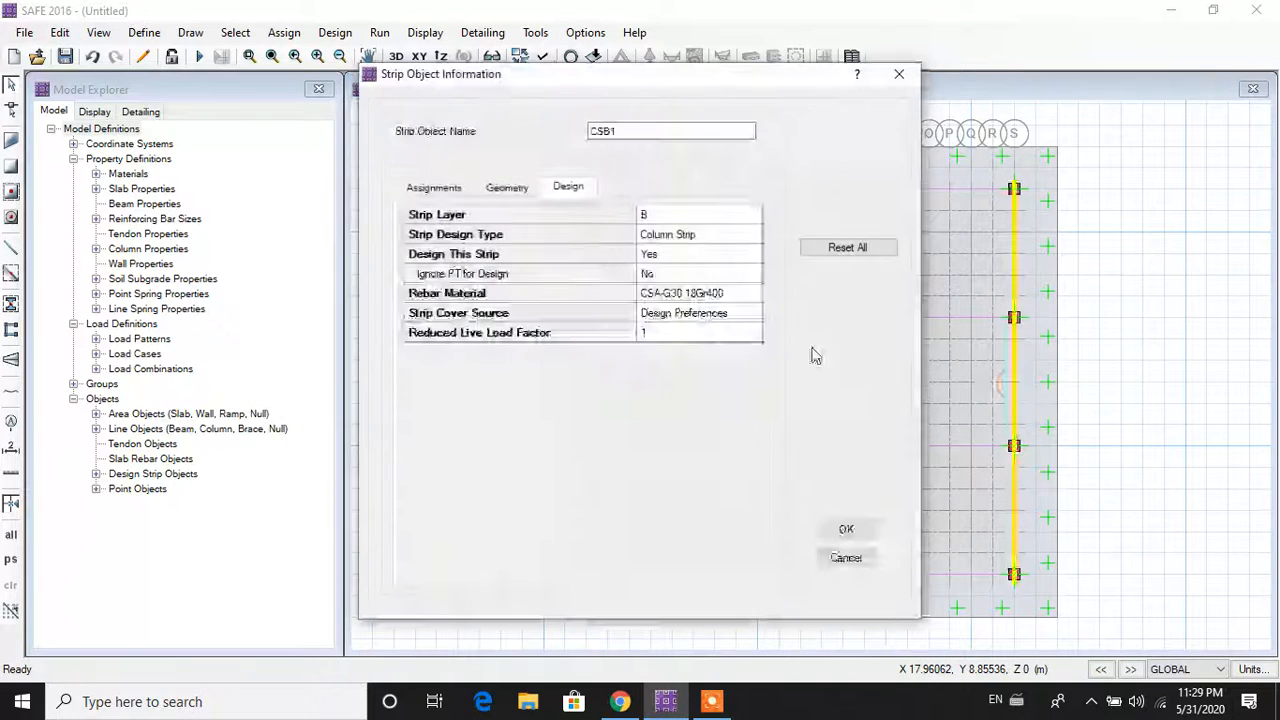
click(688, 292)
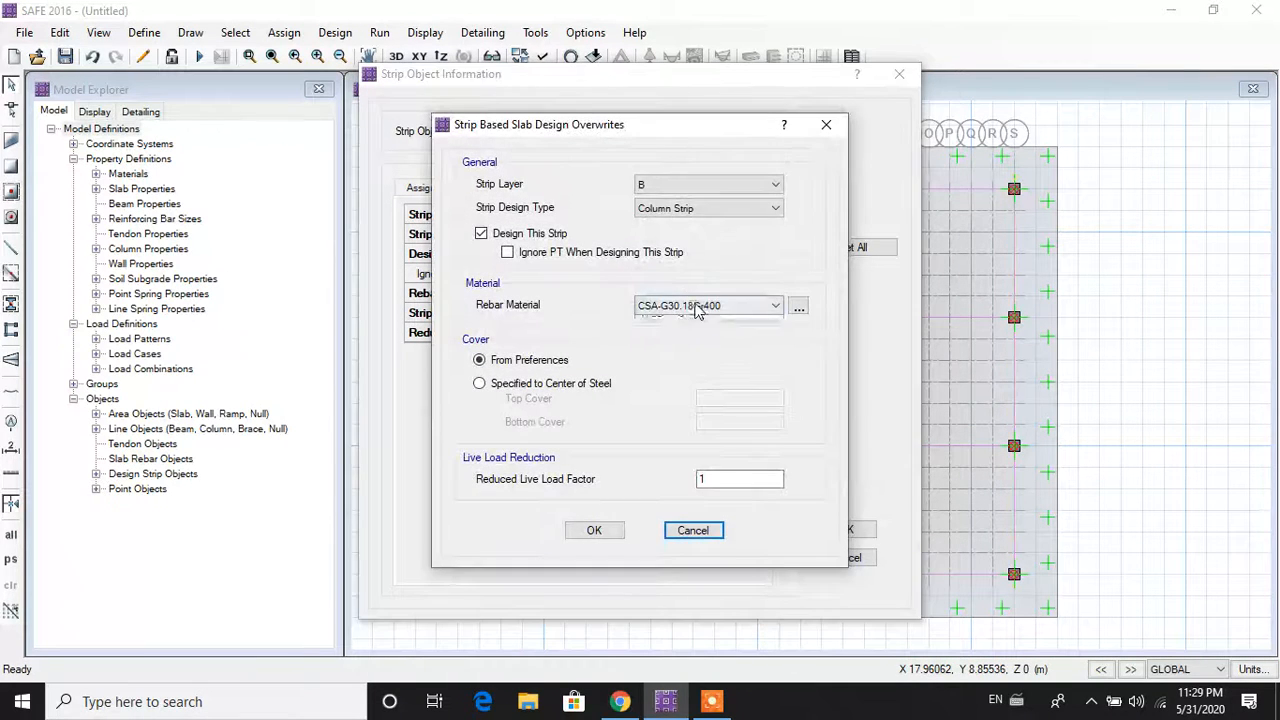
click(705, 305)
click(685, 345)
click(598, 531)
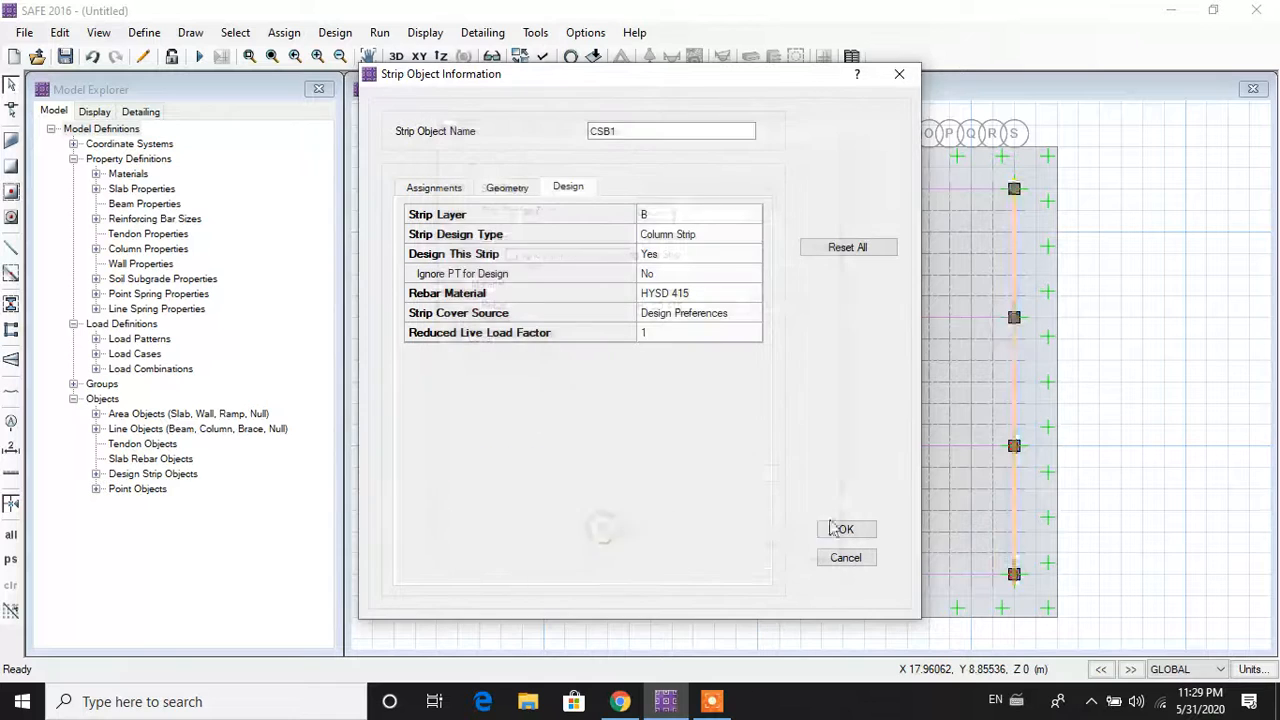
click(848, 530)
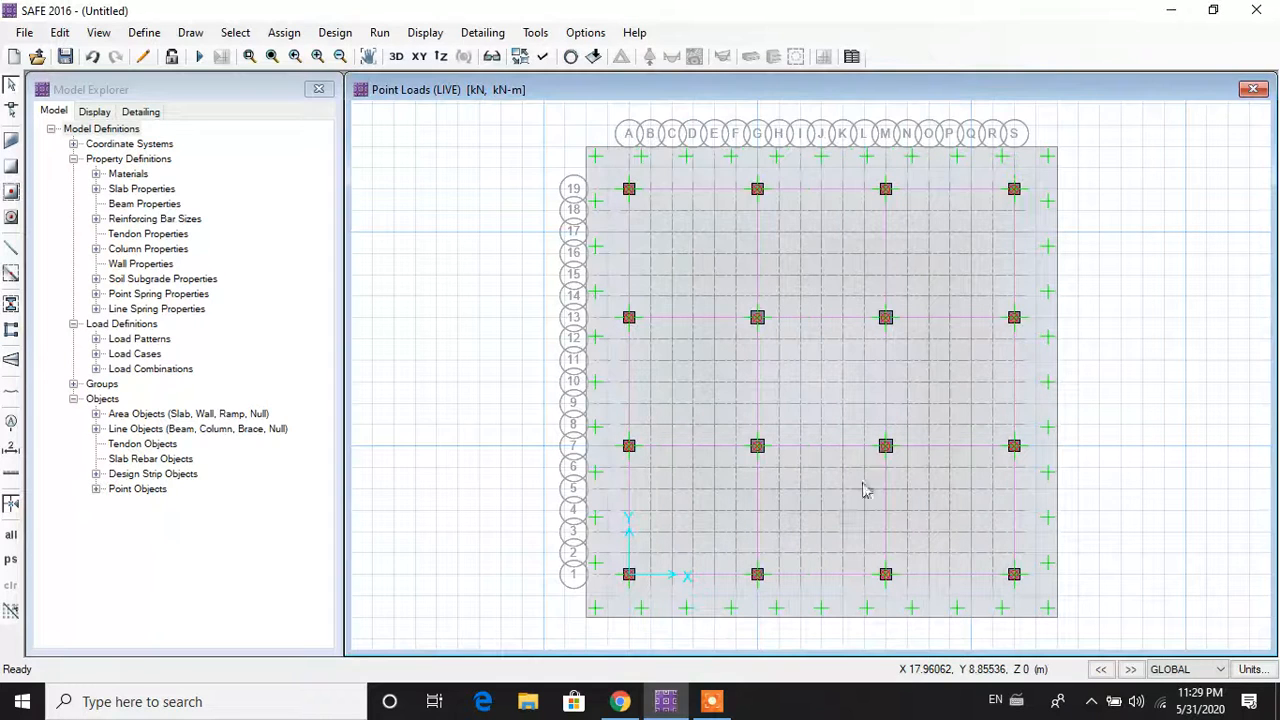
right_click(888, 405)
click(735, 293)
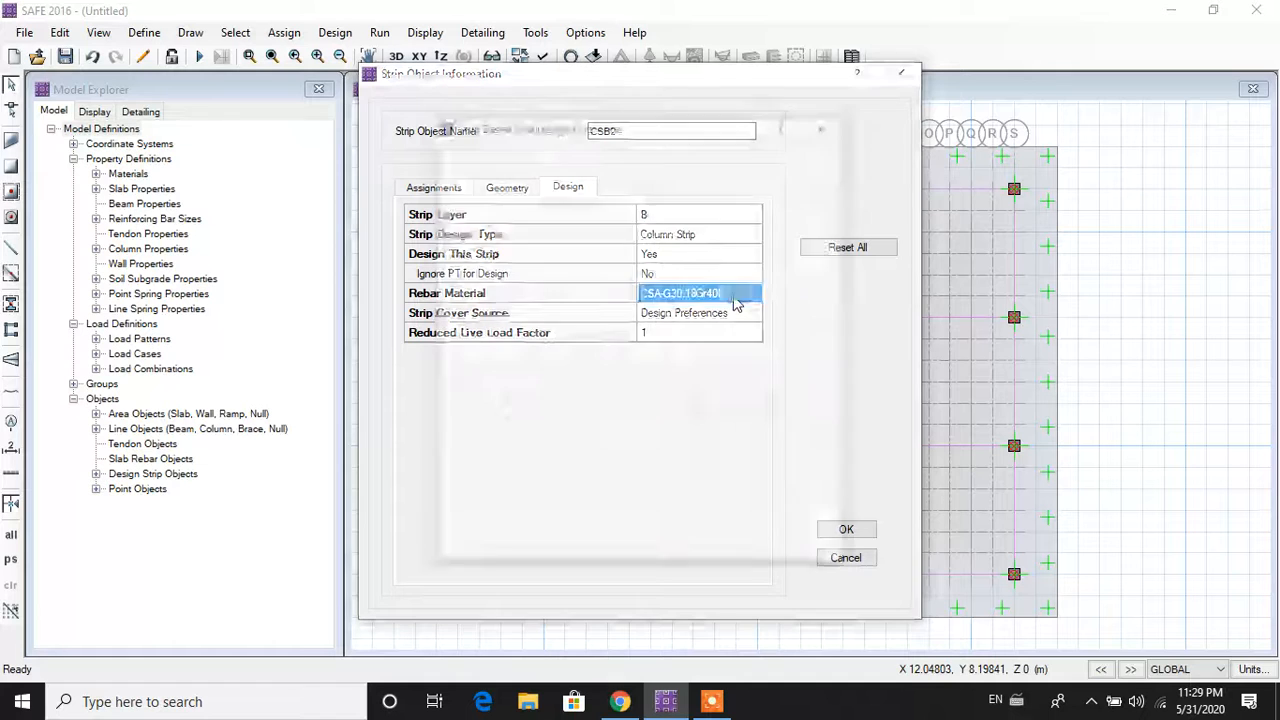
click(735, 305)
click(700, 334)
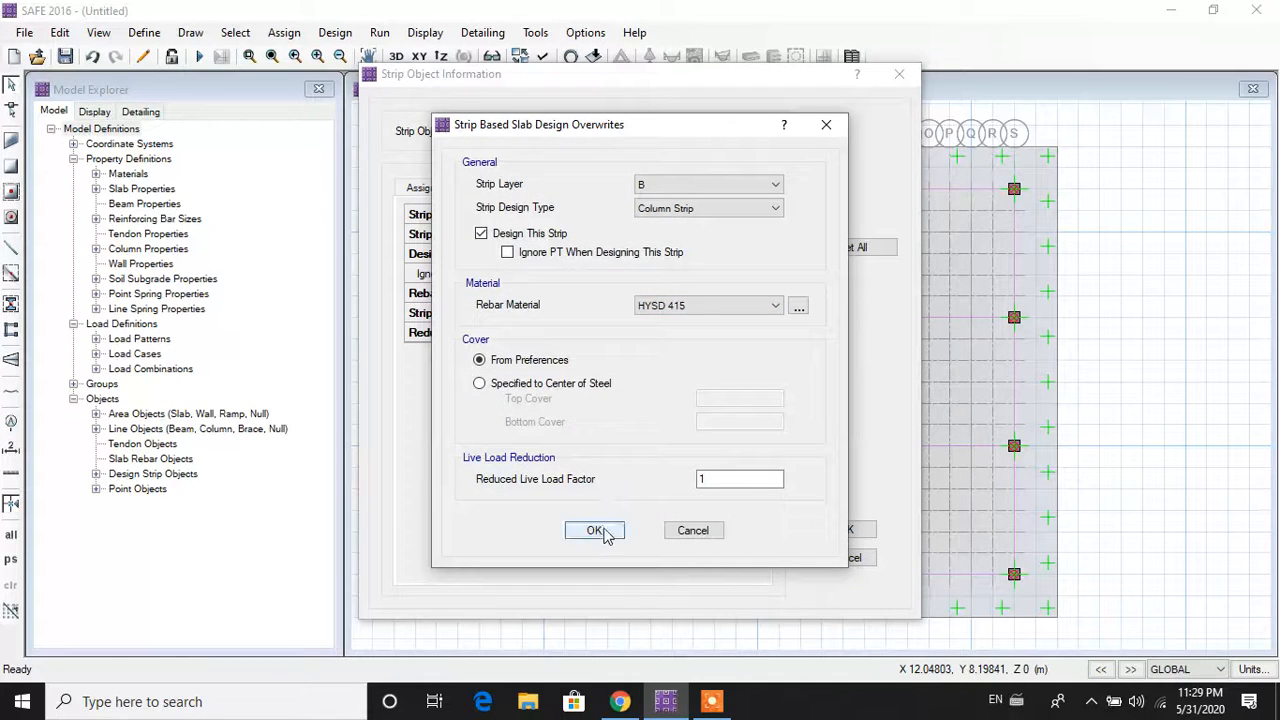
click(597, 531)
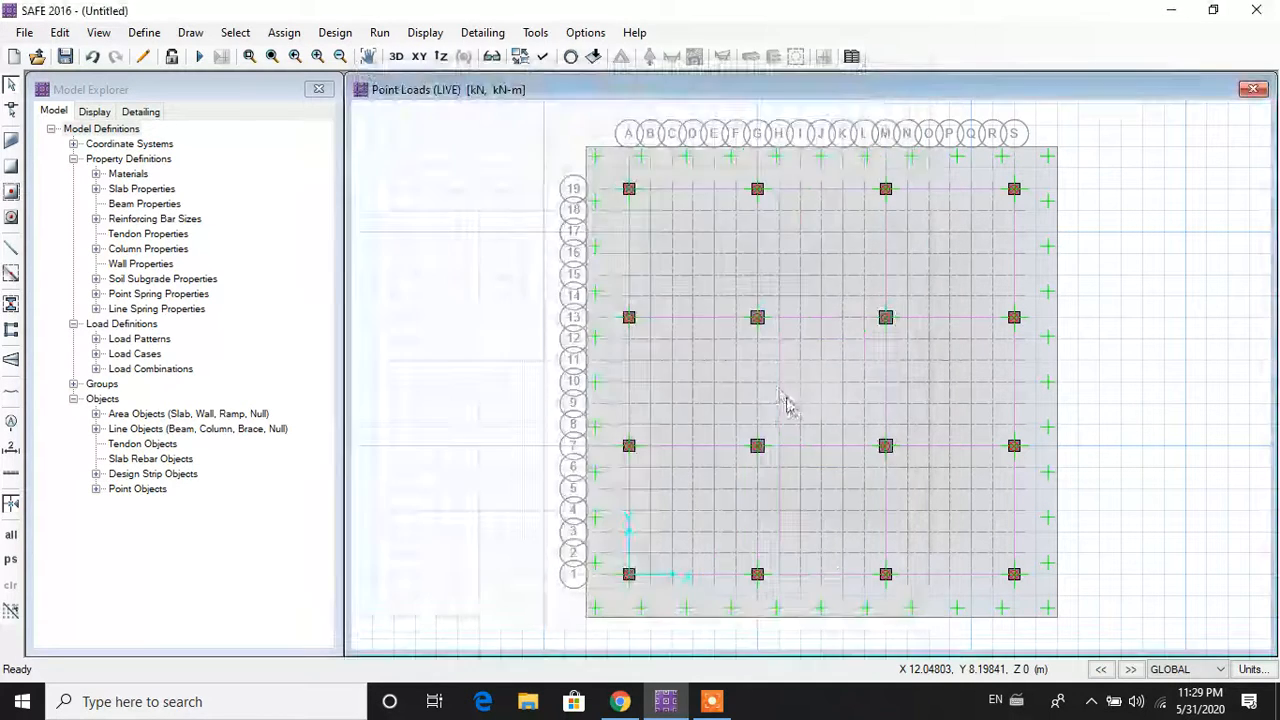
Step: Set strip CSB3's rebar material to HYSD 415
right_click(759, 389)
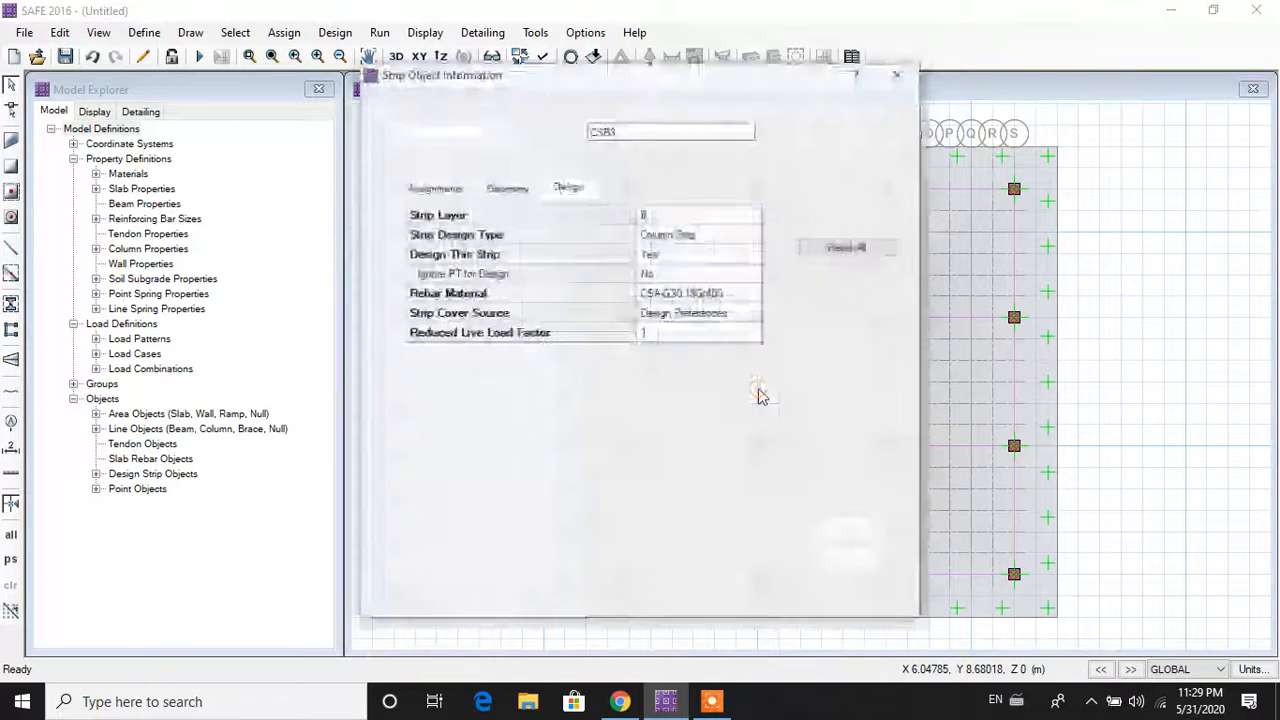
click(694, 295)
click(697, 298)
click(705, 305)
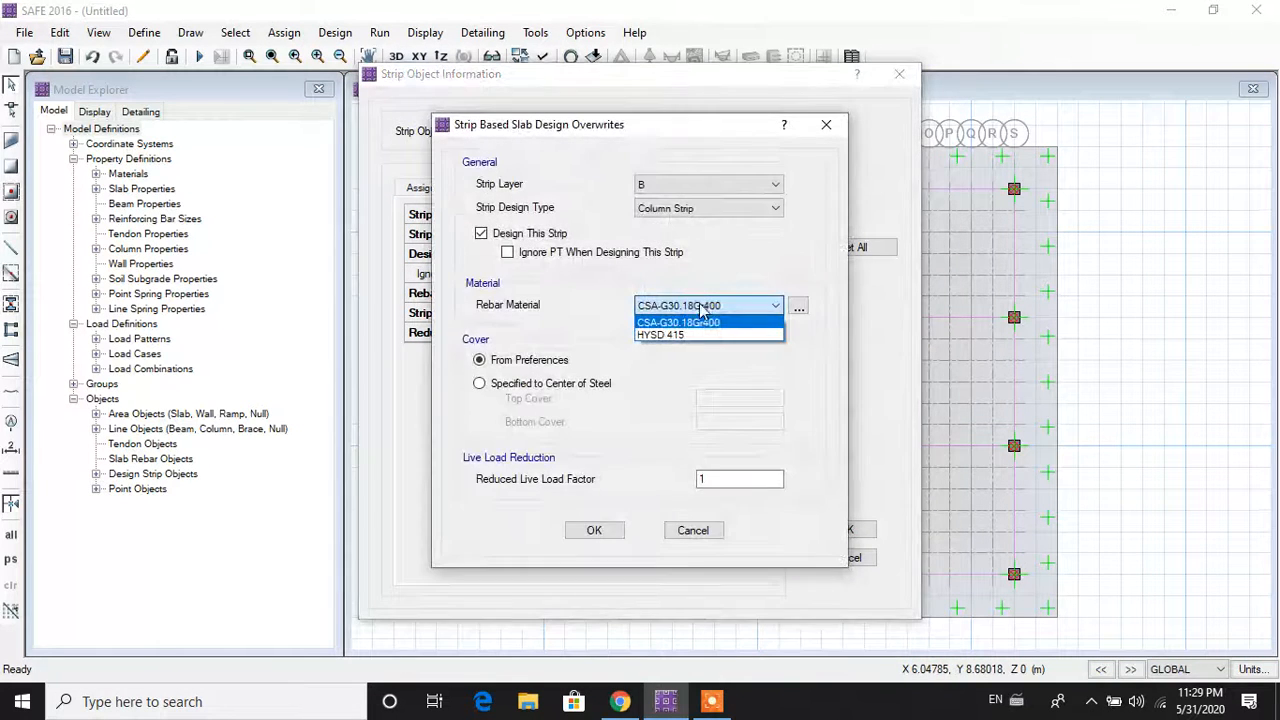
click(705, 333)
click(596, 530)
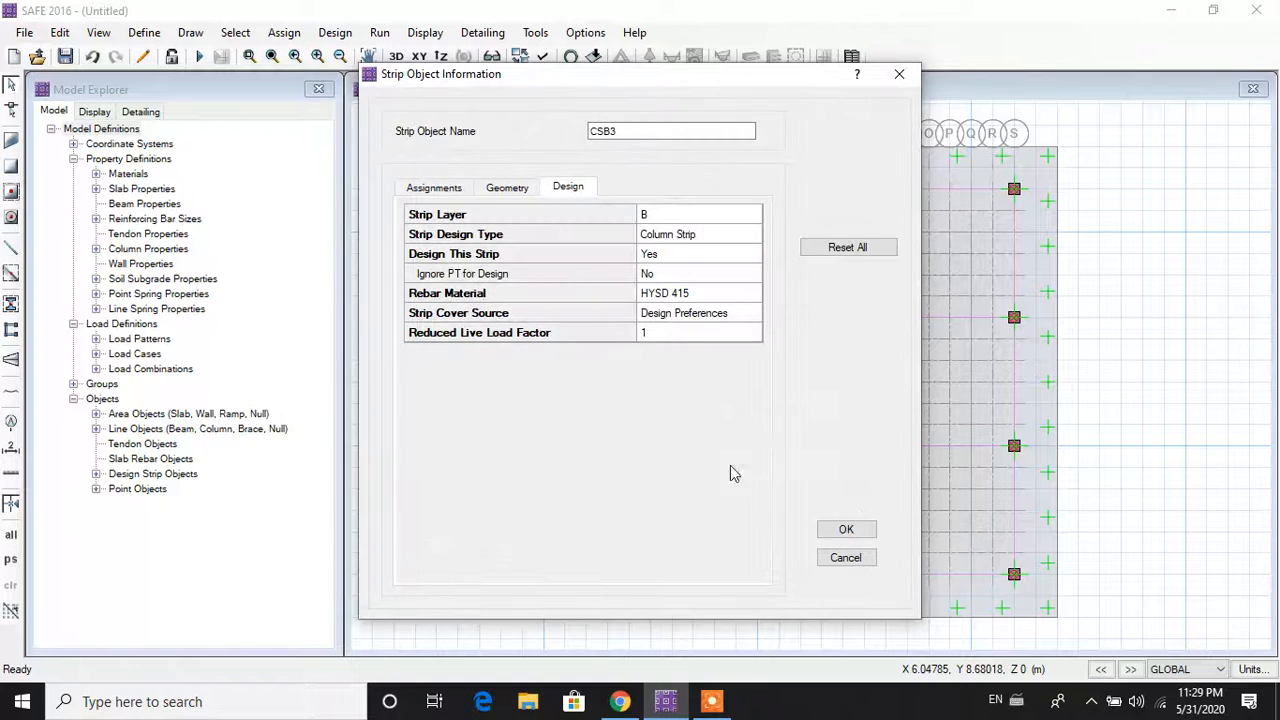
click(846, 529)
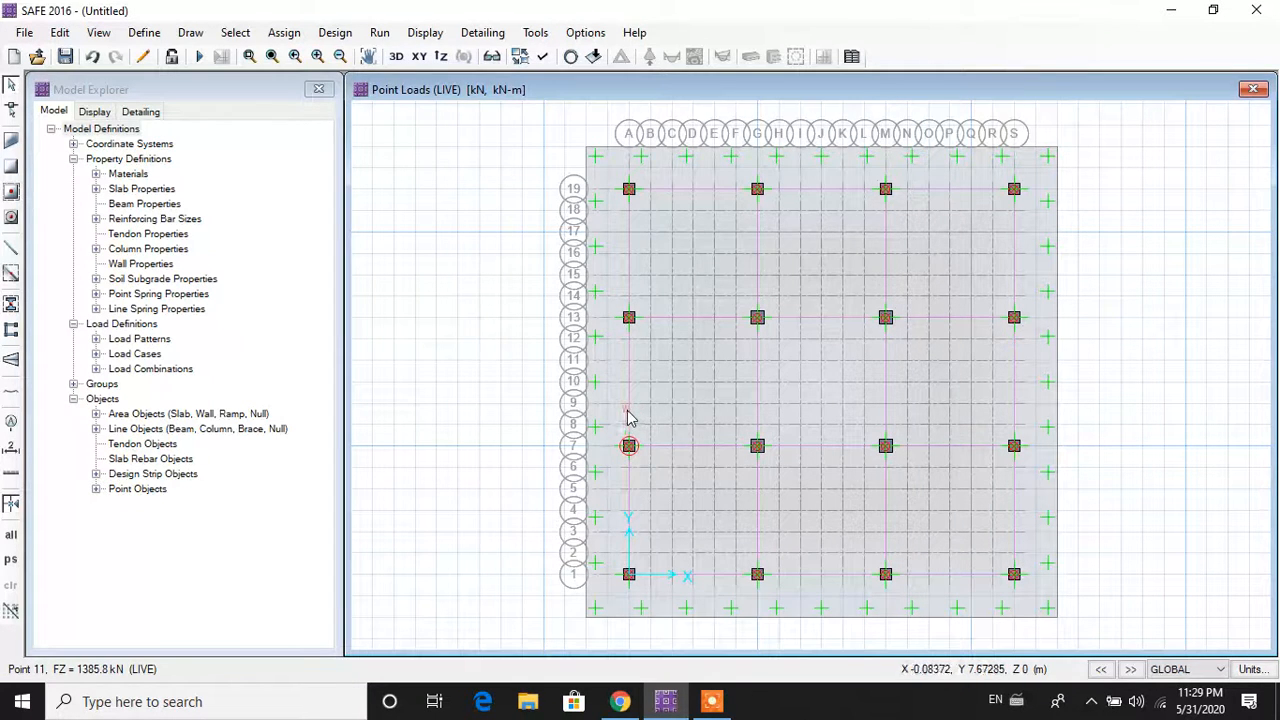
Step: Set strip CSB4's rebar material to HYSD 415 and close its information window
right_click(629, 414)
click(729, 300)
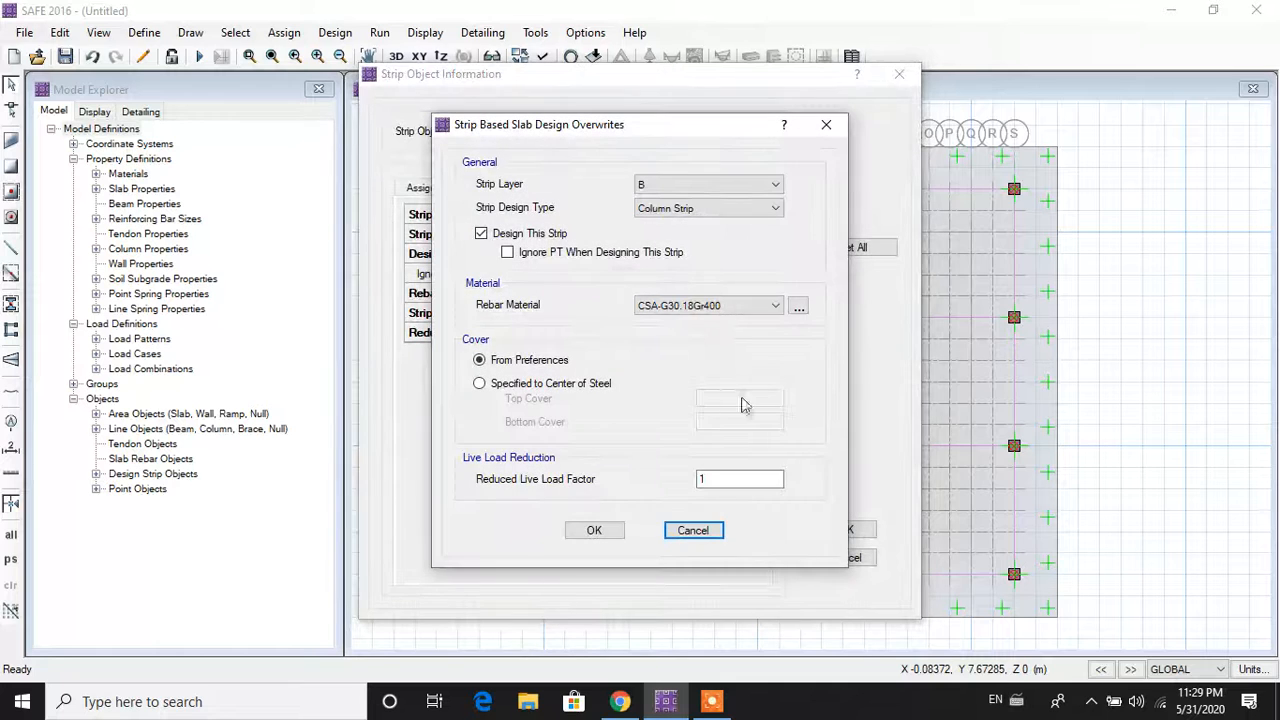
click(761, 307)
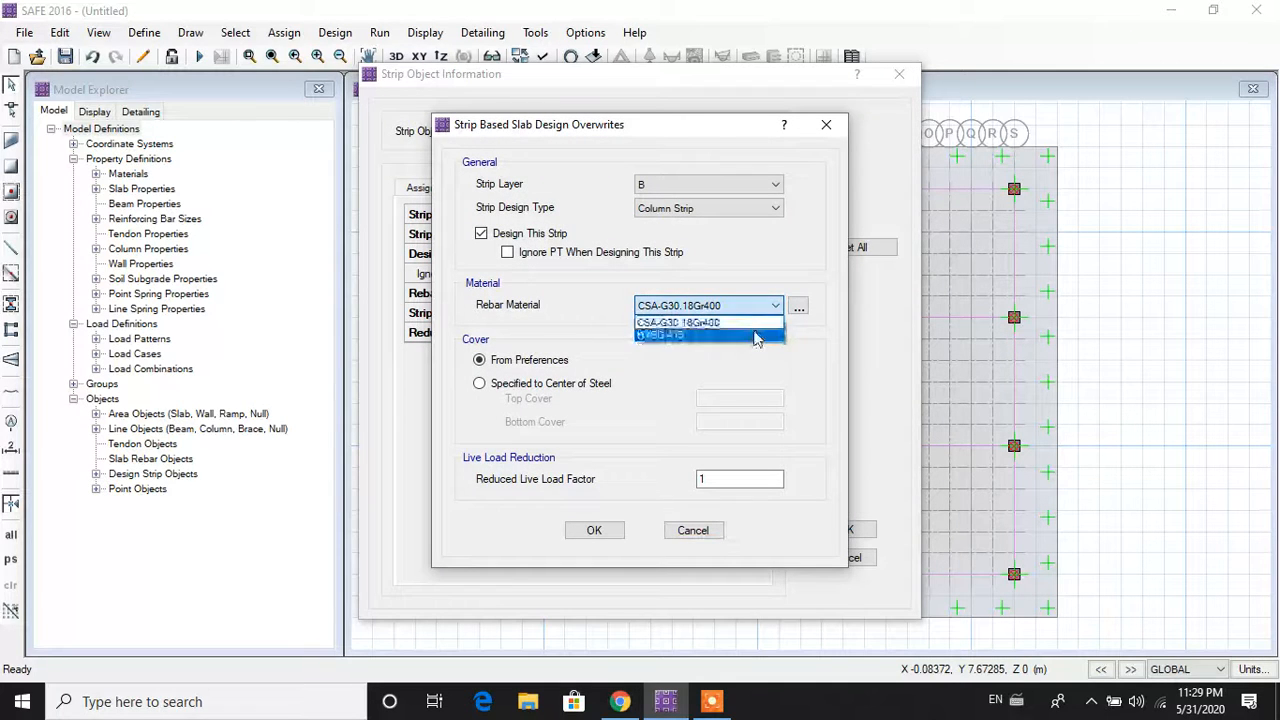
click(740, 334)
click(612, 532)
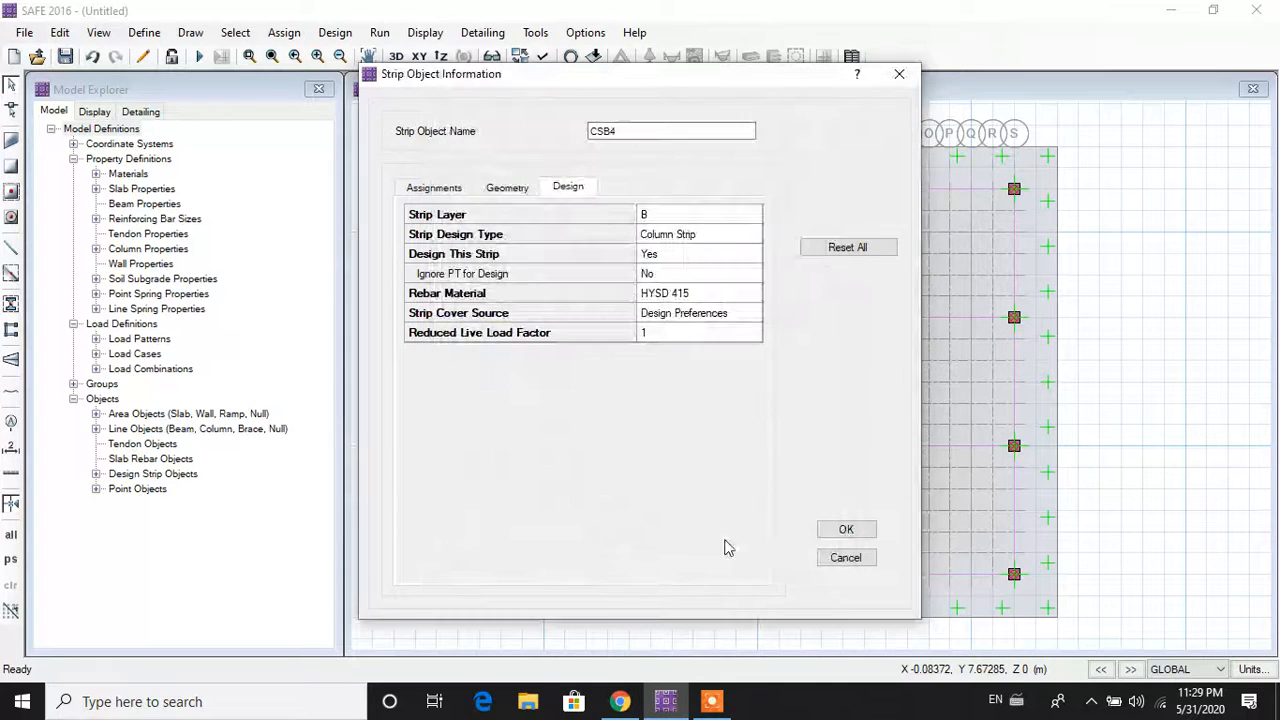
click(850, 532)
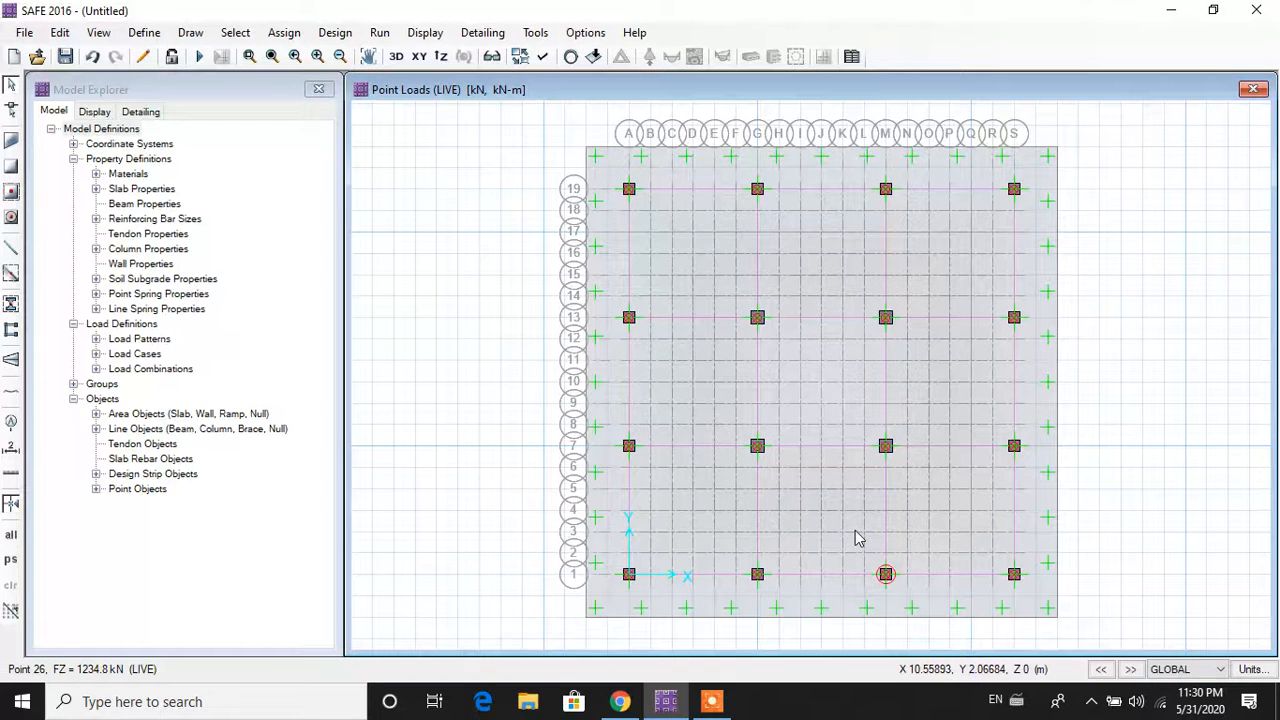
Step: Run the analysis on the mat foundation model from the Run menu
click(380, 33)
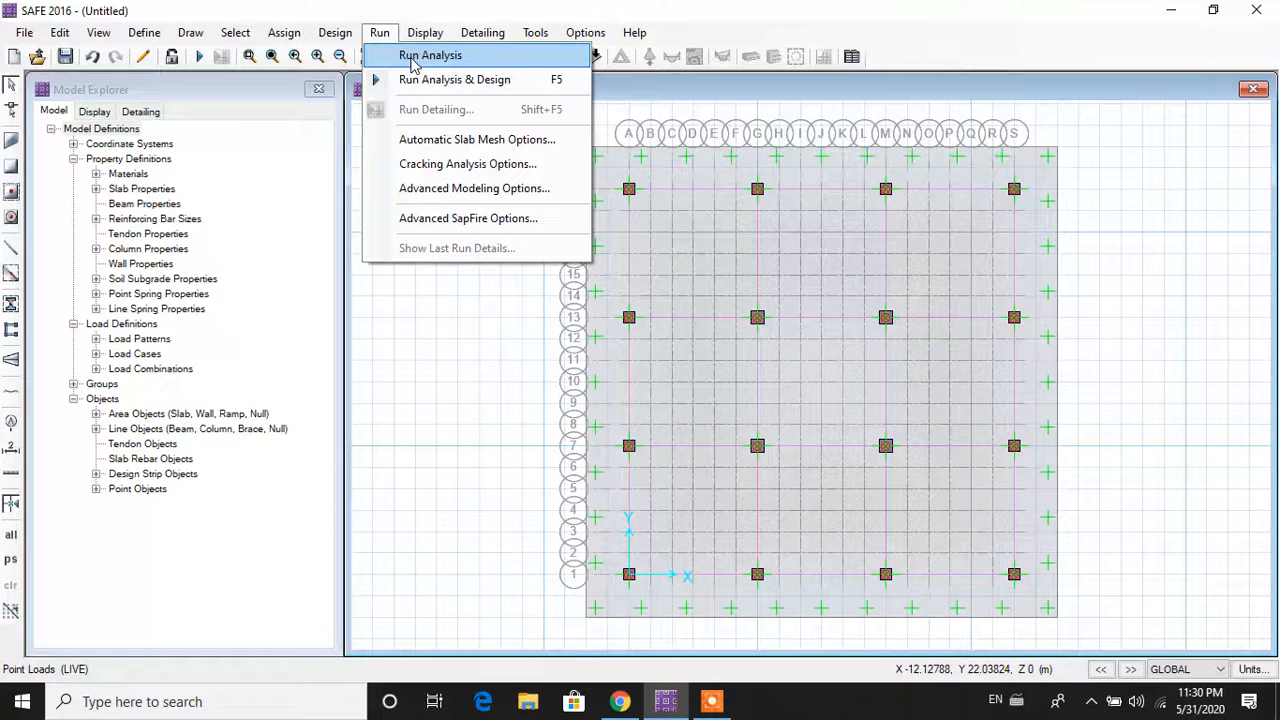
click(430, 56)
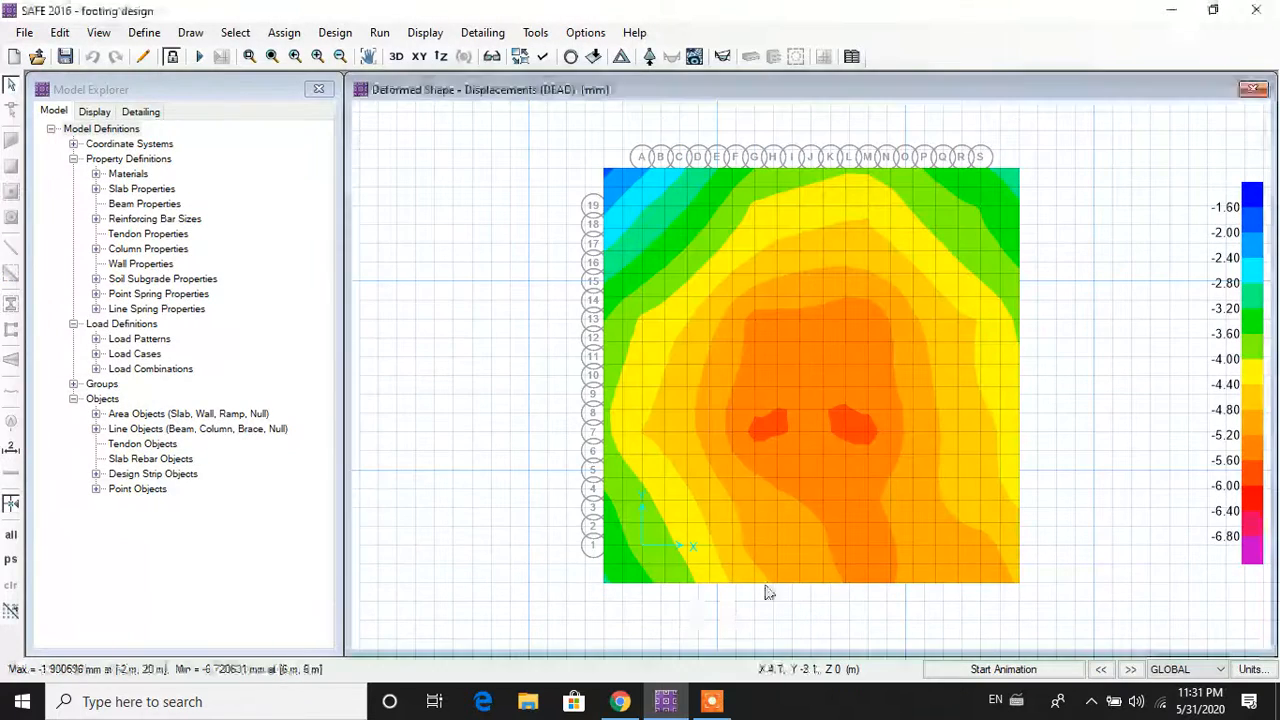
Step: Run analysis and design together, then stop the DEAD deformed-shape animation
mouse_move(778, 396)
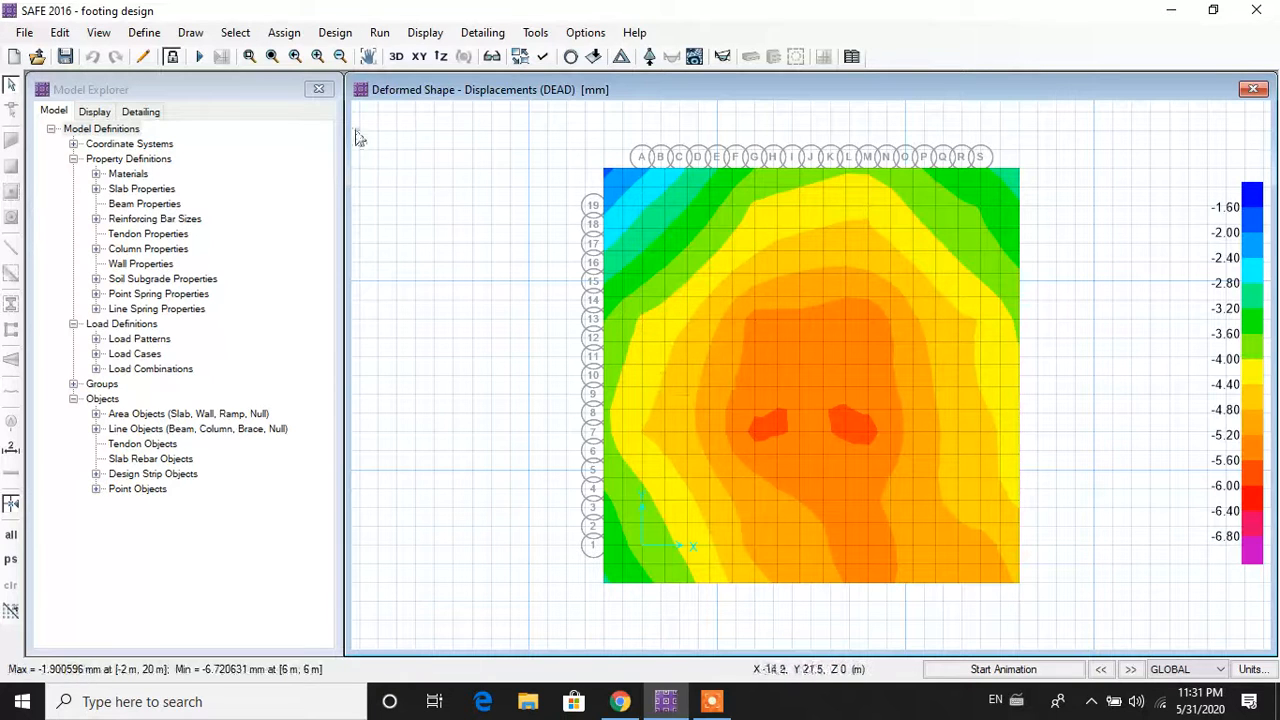
click(385, 34)
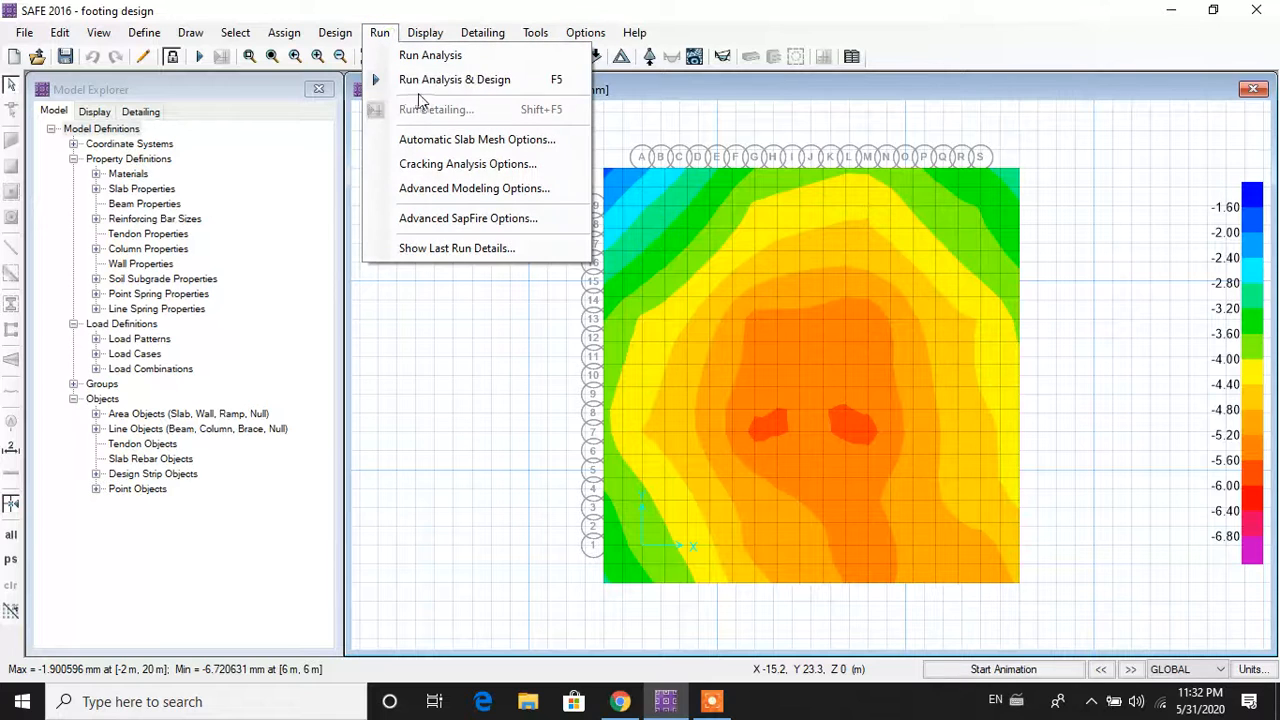
click(423, 85)
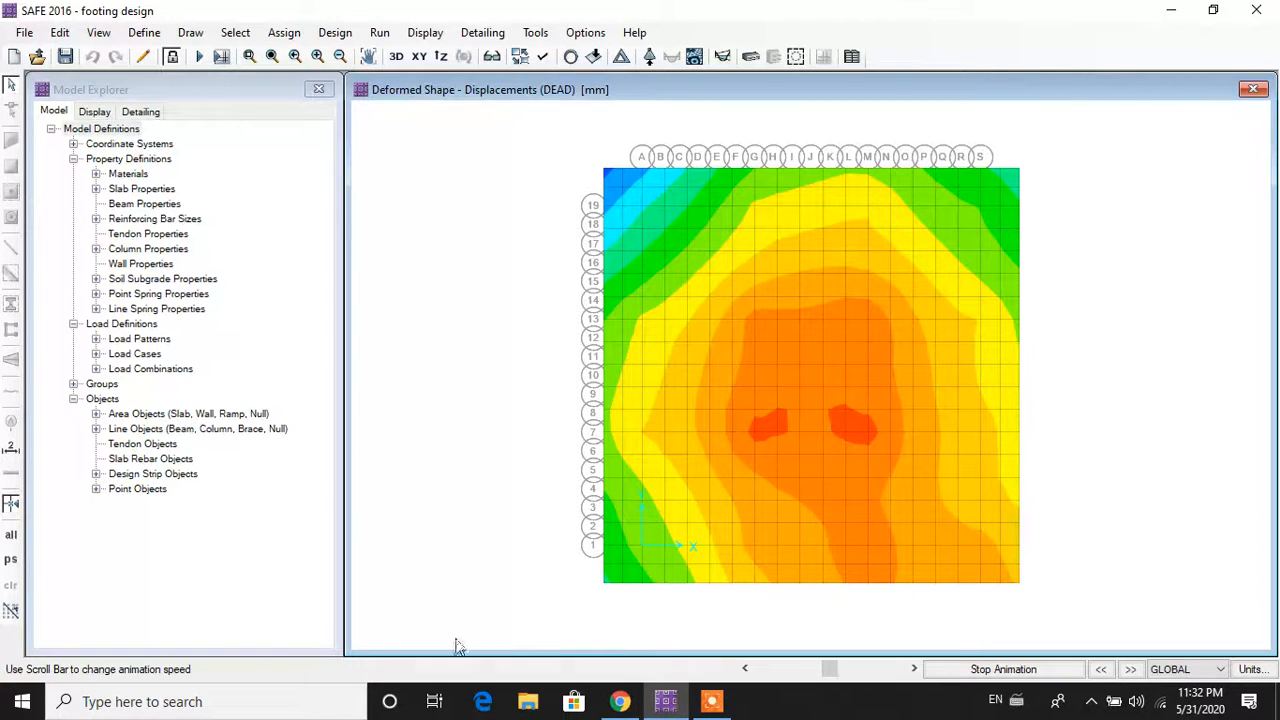
click(1050, 673)
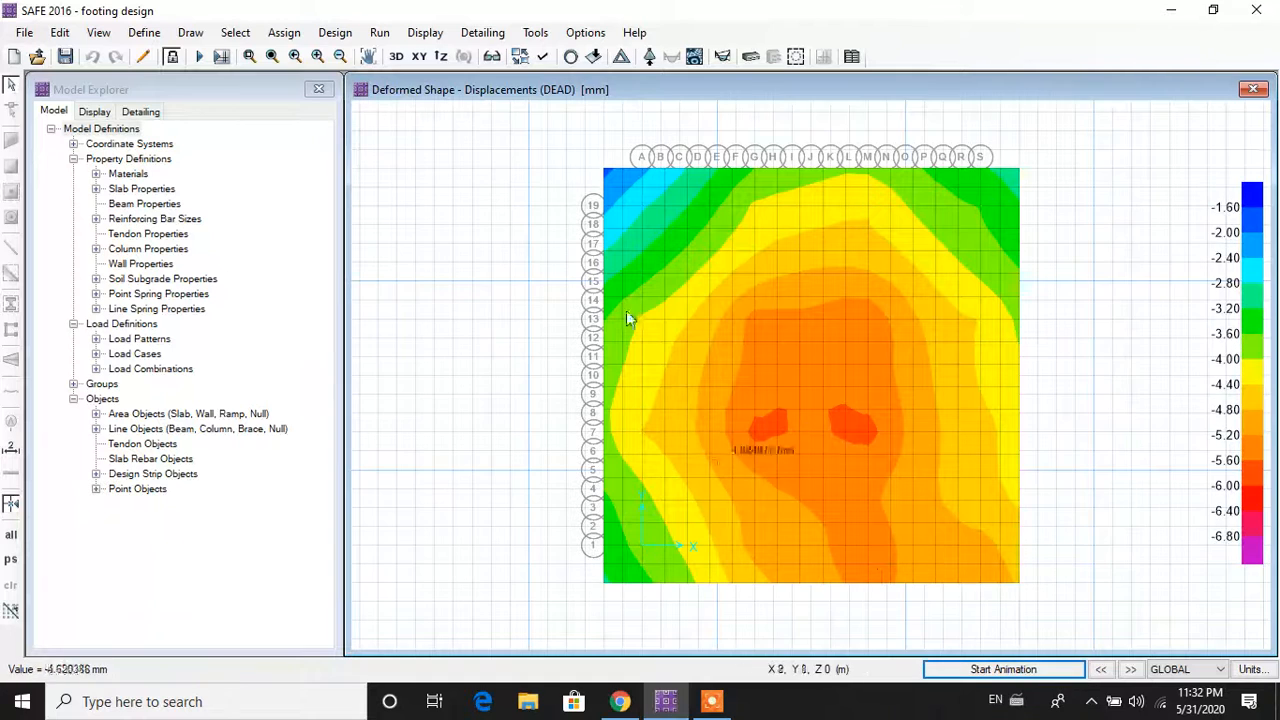
click(380, 33)
click(380, 33)
Step: Show punching shear ratios at every column (0.1631 to 1.0079) and open the display options
click(426, 33)
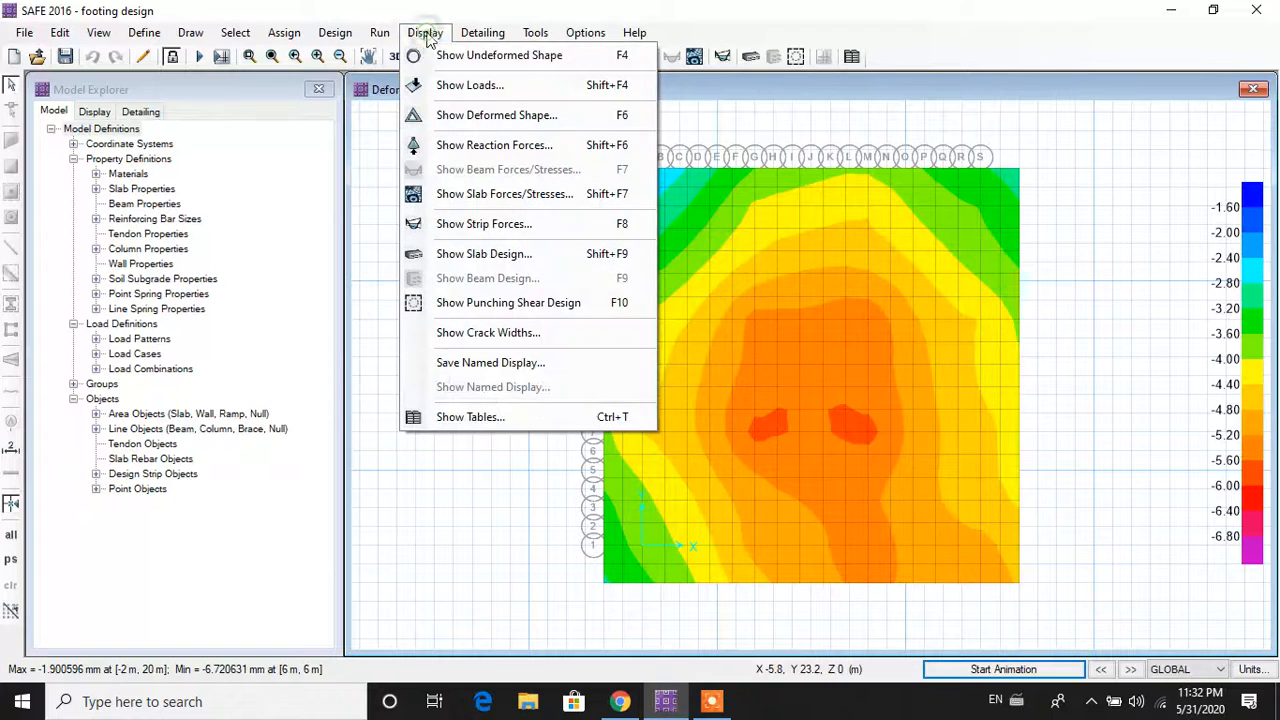
click(586, 306)
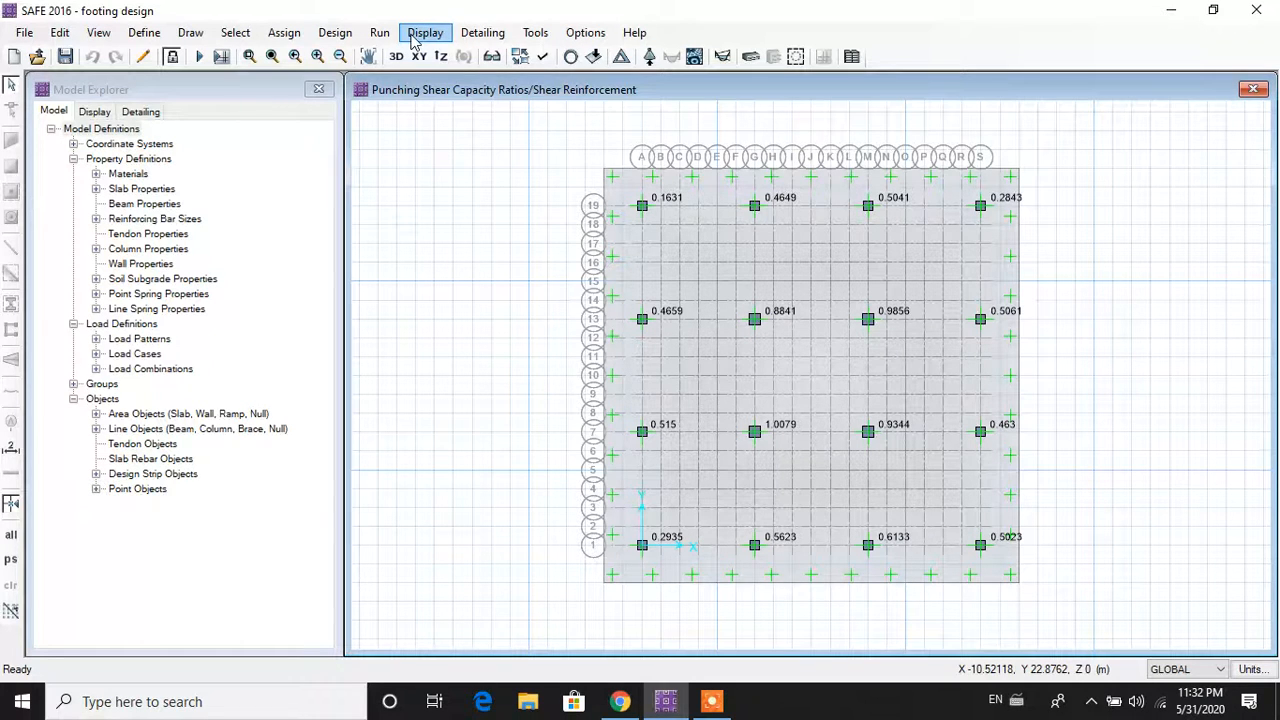
mouse_move(748, 318)
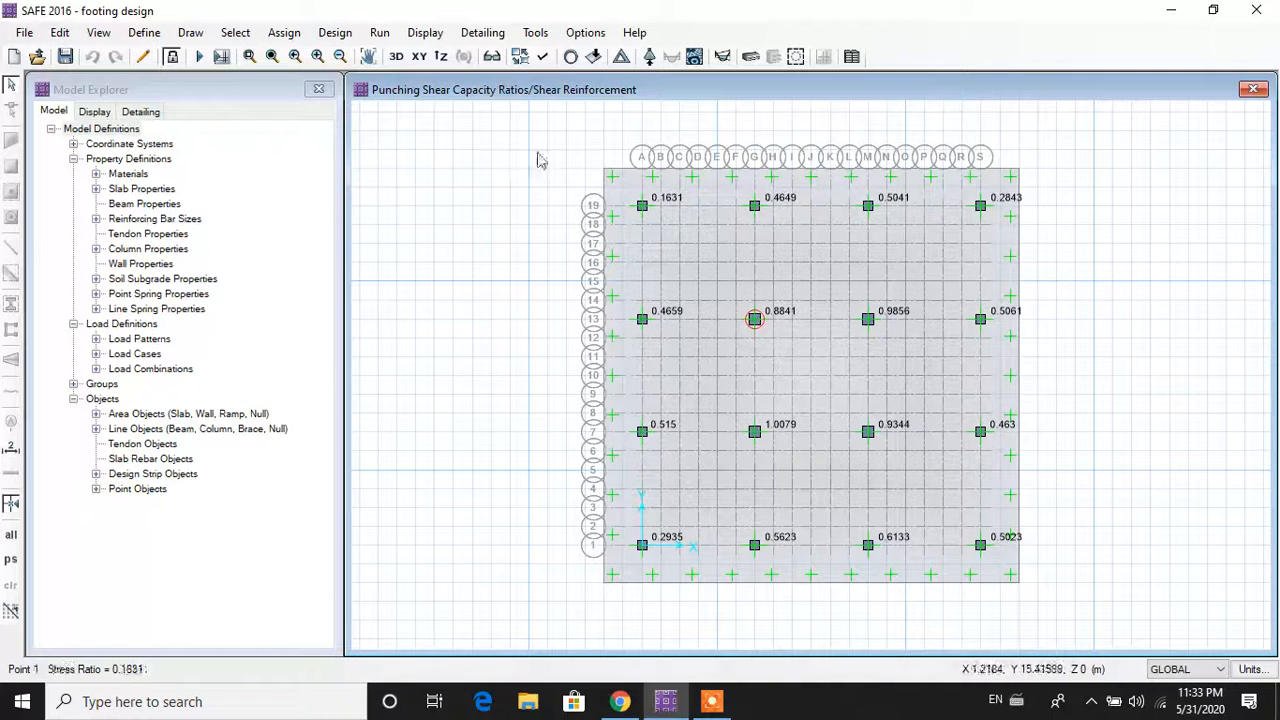
click(543, 57)
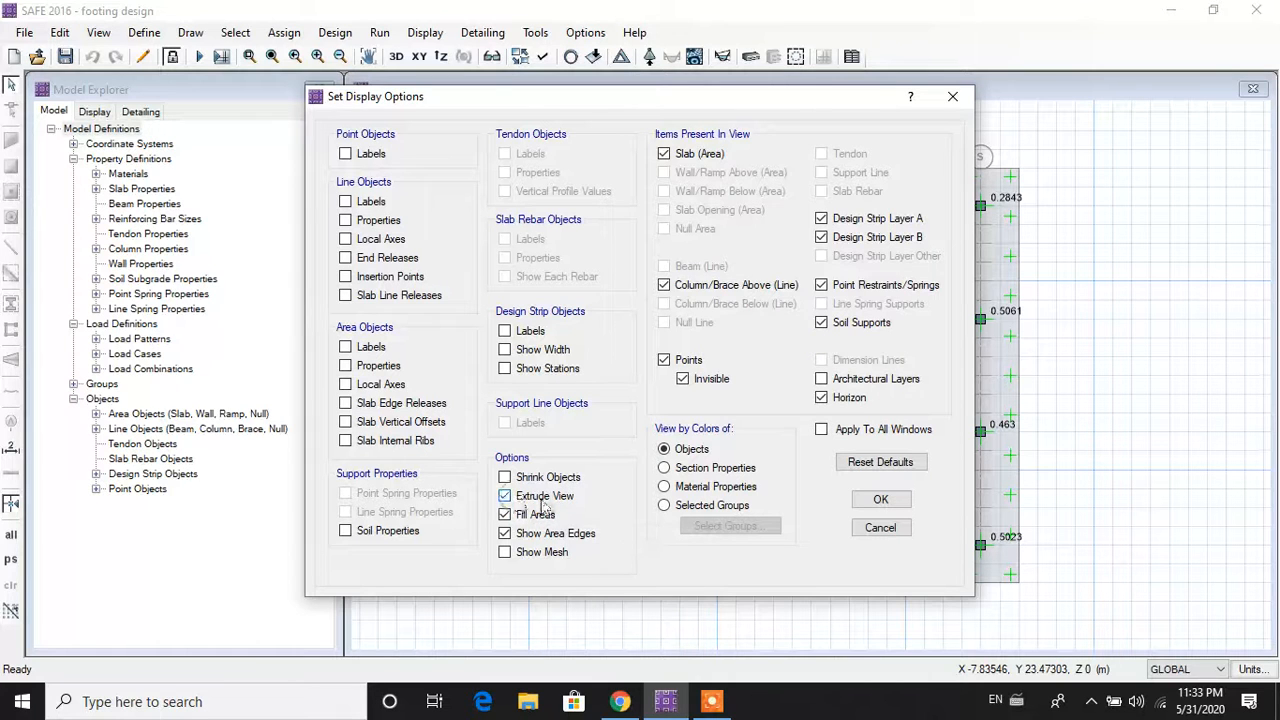
Step: Turn off Extrude View and return to the XY plan, where point 35 fails at 1.0079
click(880, 500)
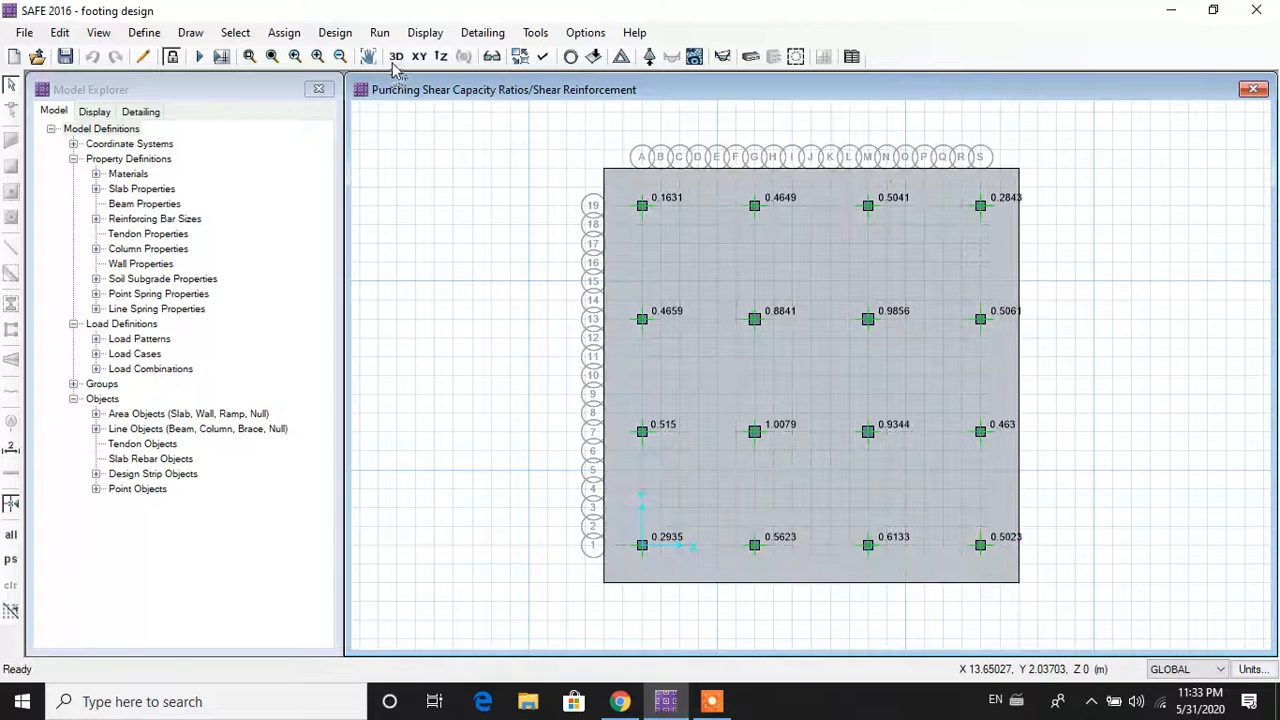
click(396, 57)
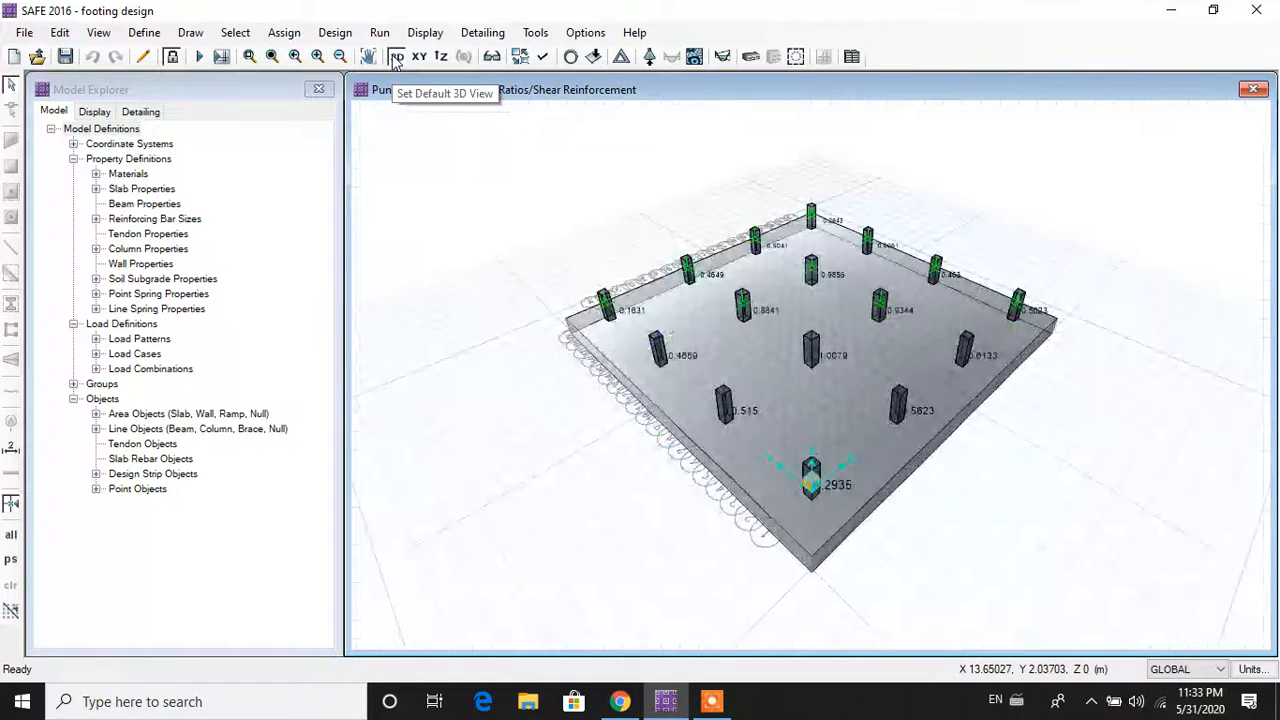
scroll(770, 413, up, 2)
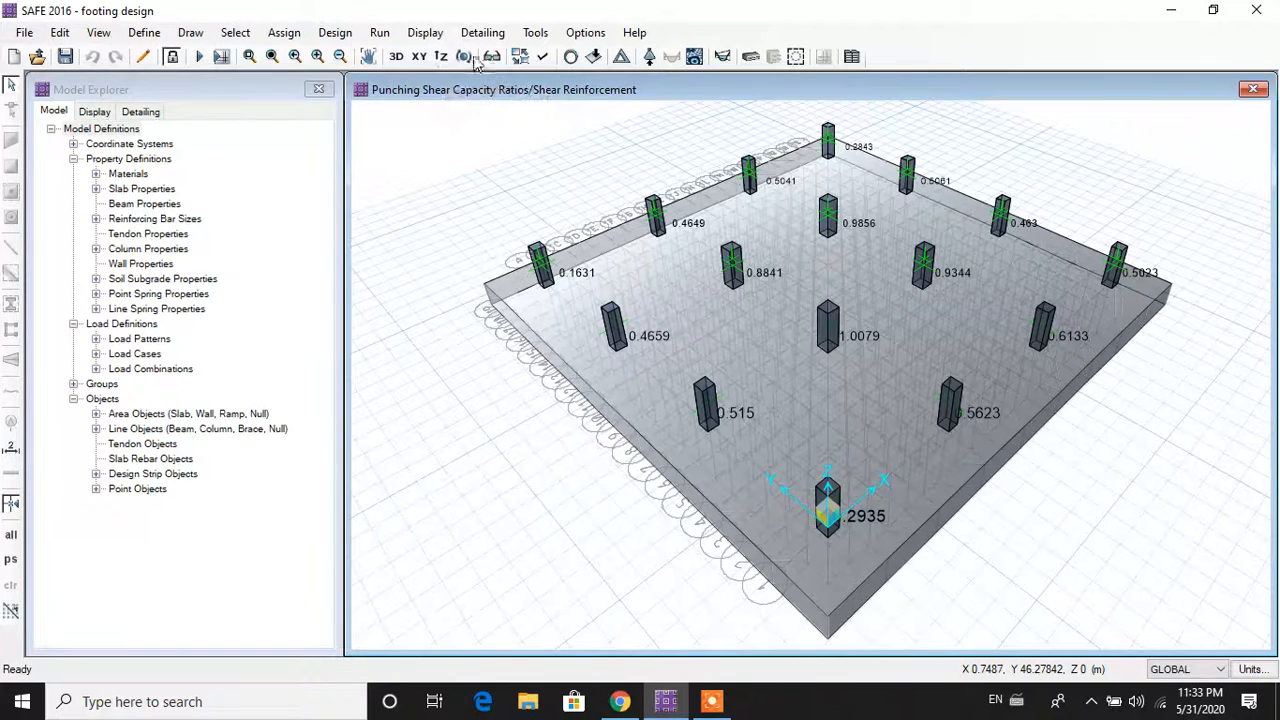
click(543, 57)
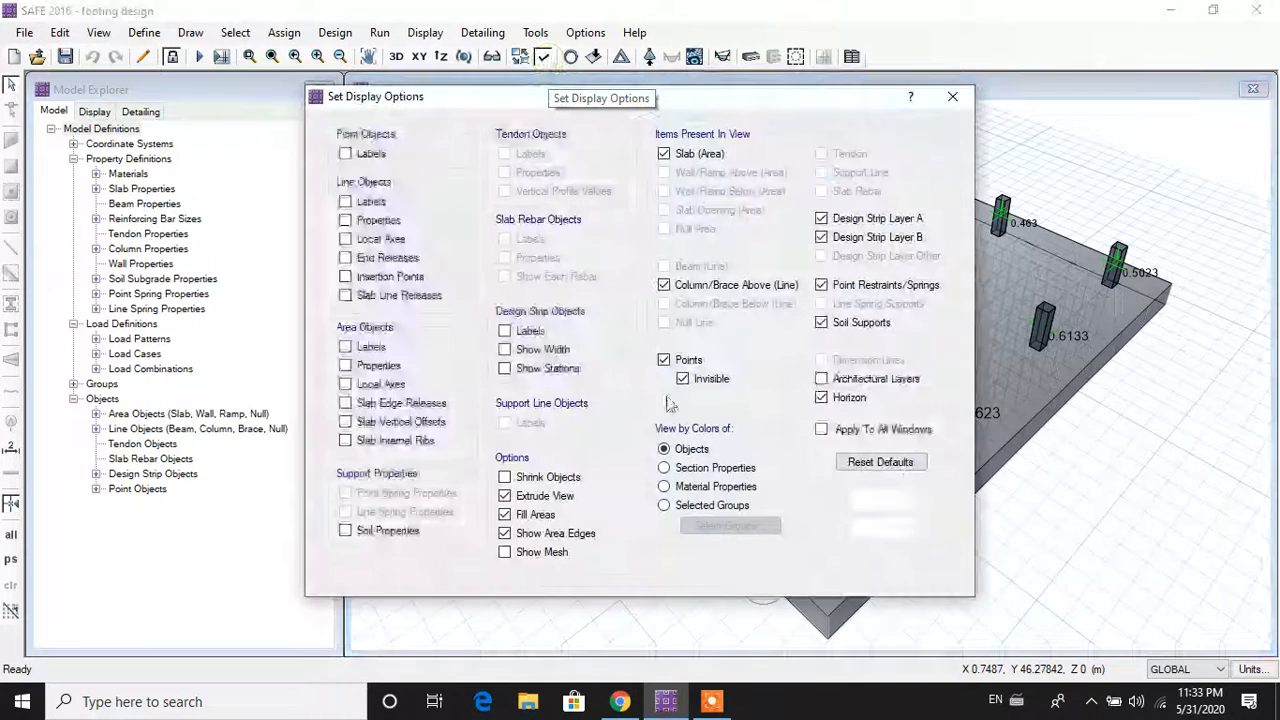
click(550, 497)
click(880, 500)
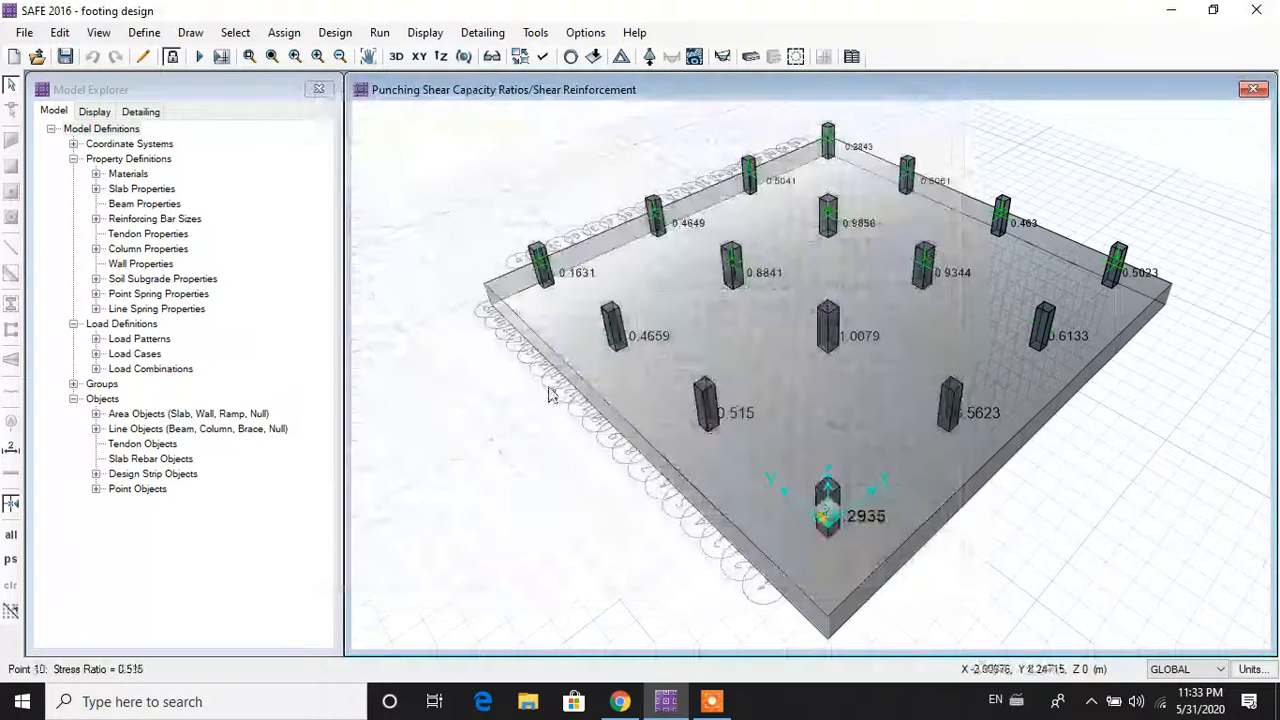
click(419, 57)
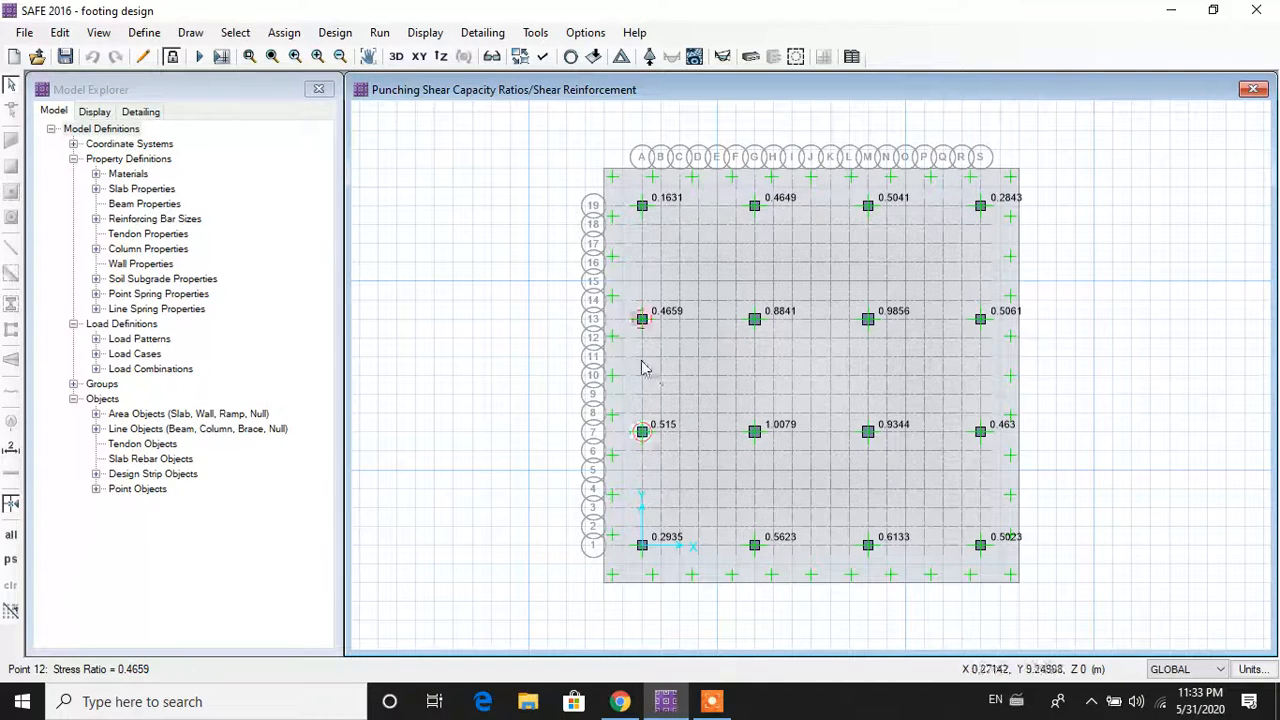
Step: Show the DEAD strip moment diagram with values on the diagram
click(413, 38)
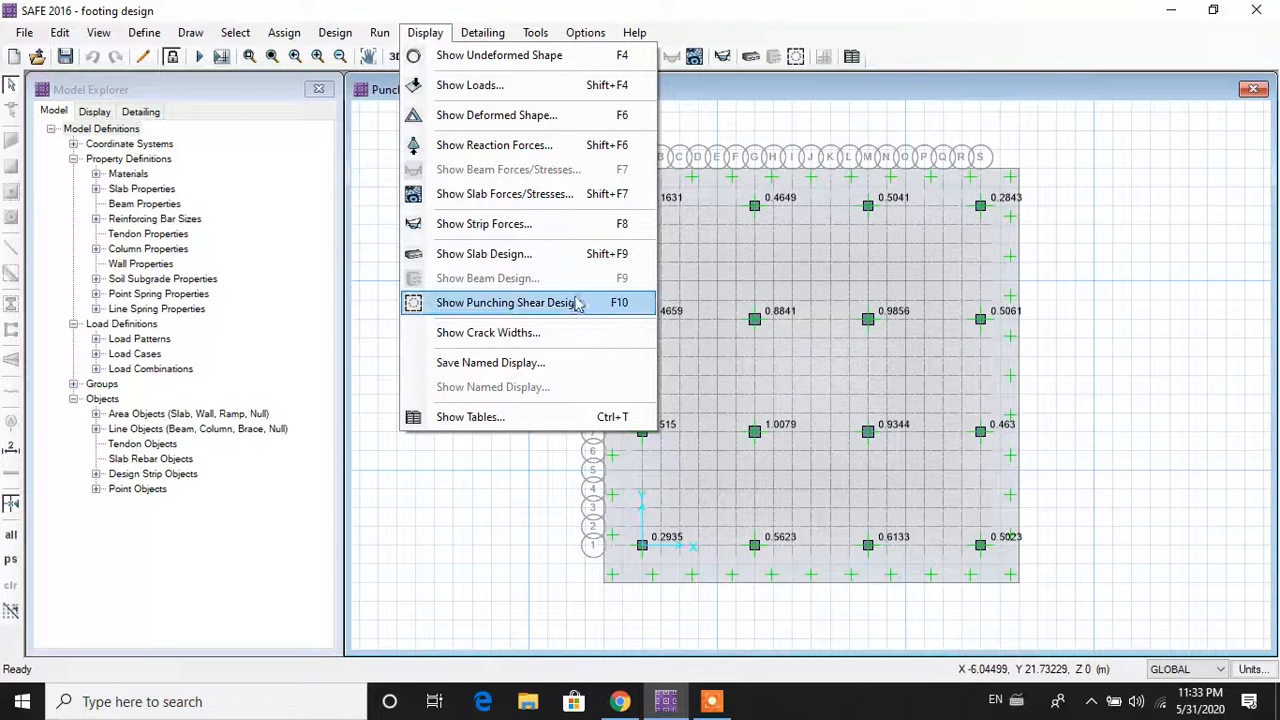
click(520, 236)
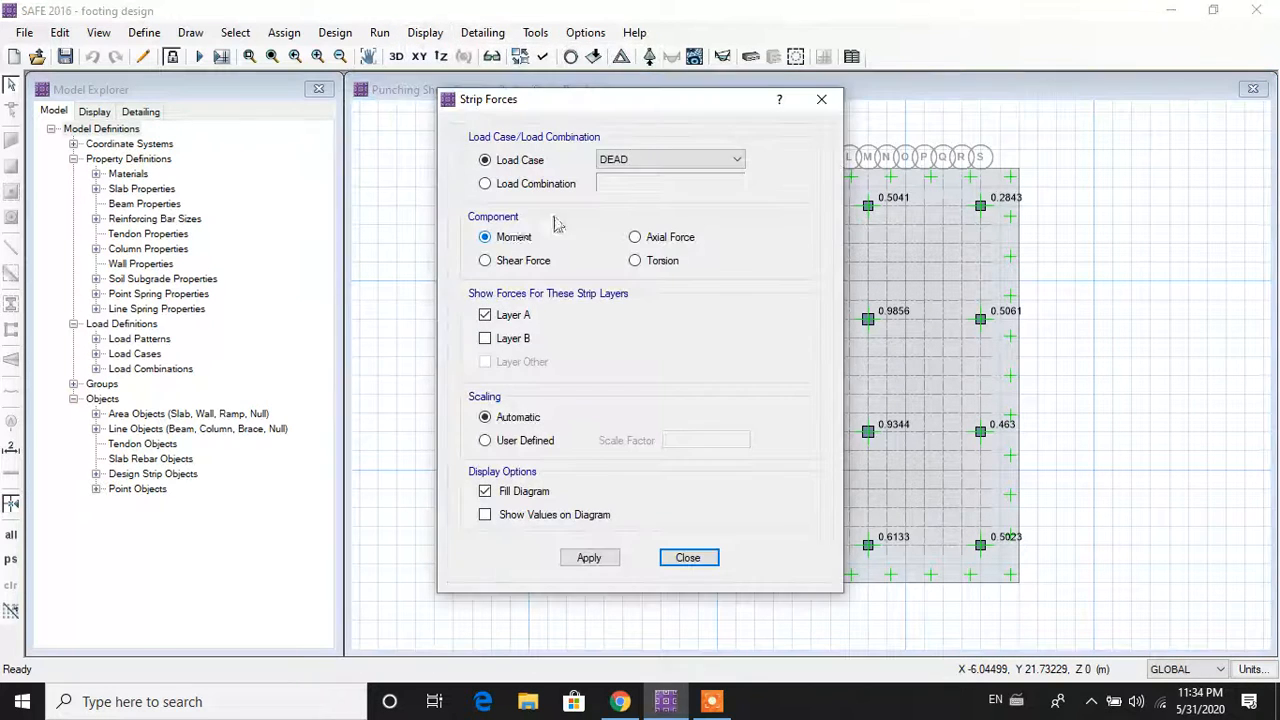
drag(658, 110, 385, 110)
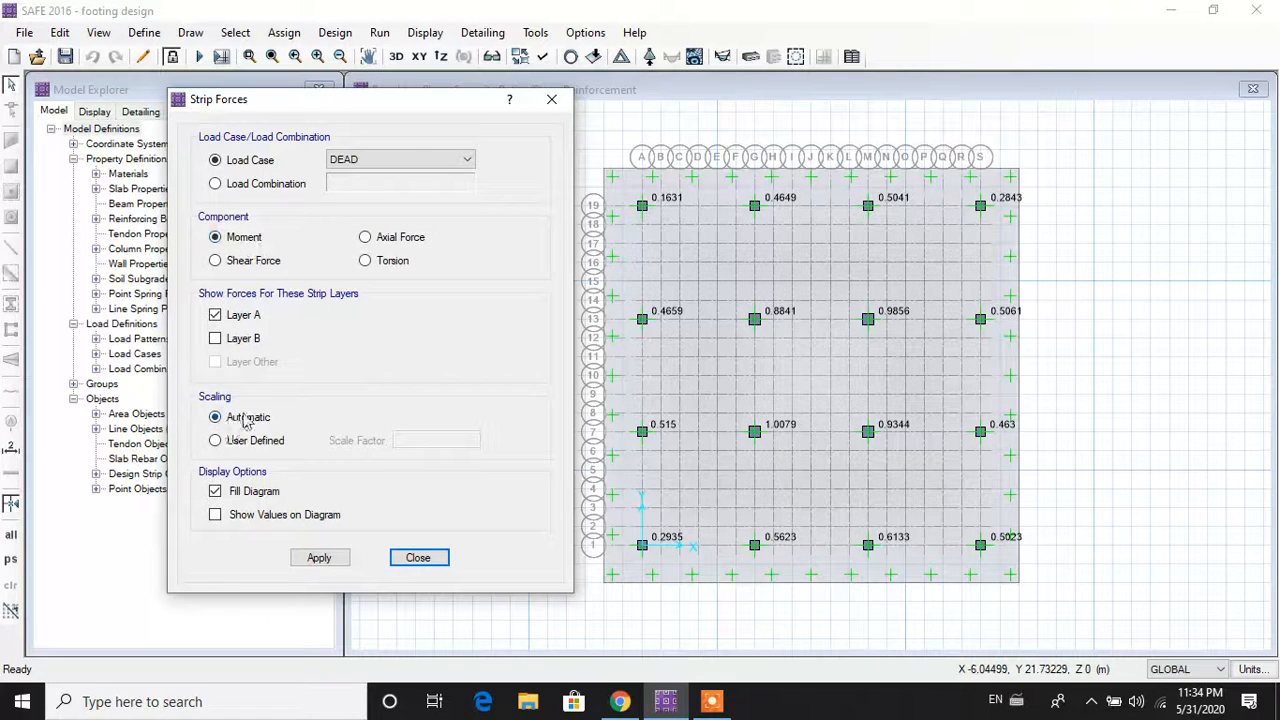
click(278, 518)
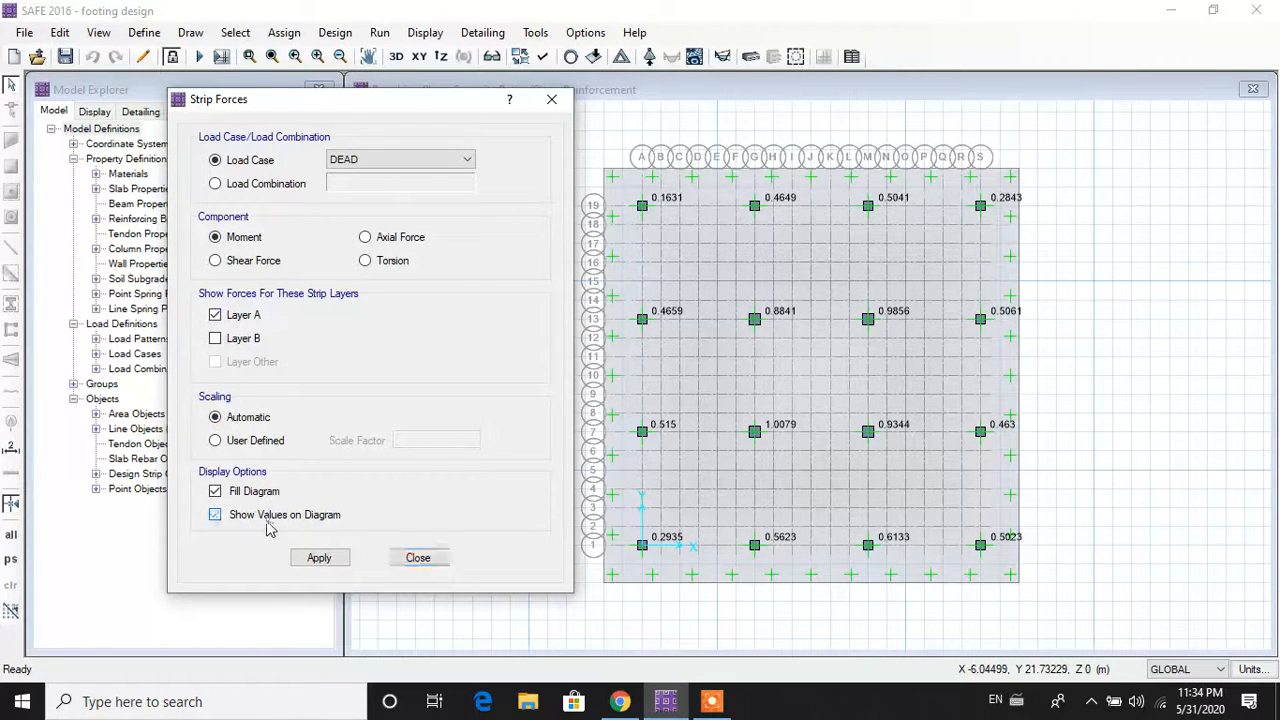
click(316, 558)
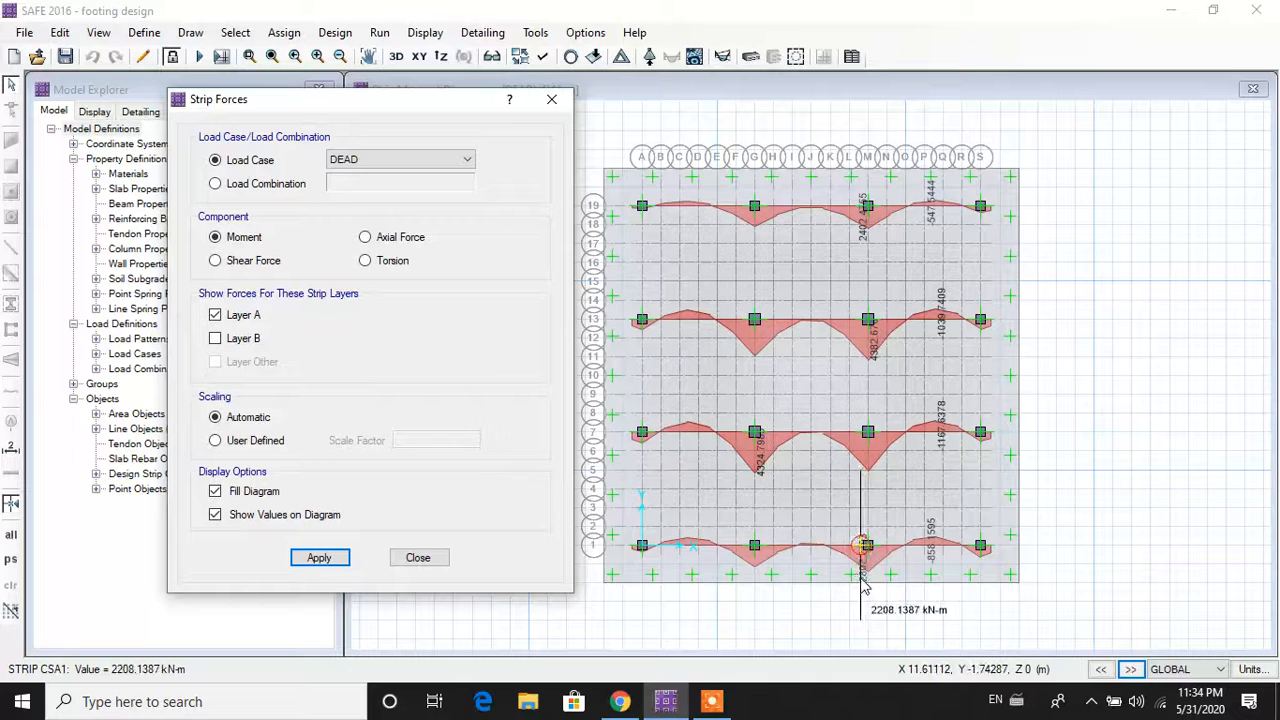
Step: Switch the strip moments to layer B strips, ranging -1545.7796 to 4184.9216 kN-m
click(238, 344)
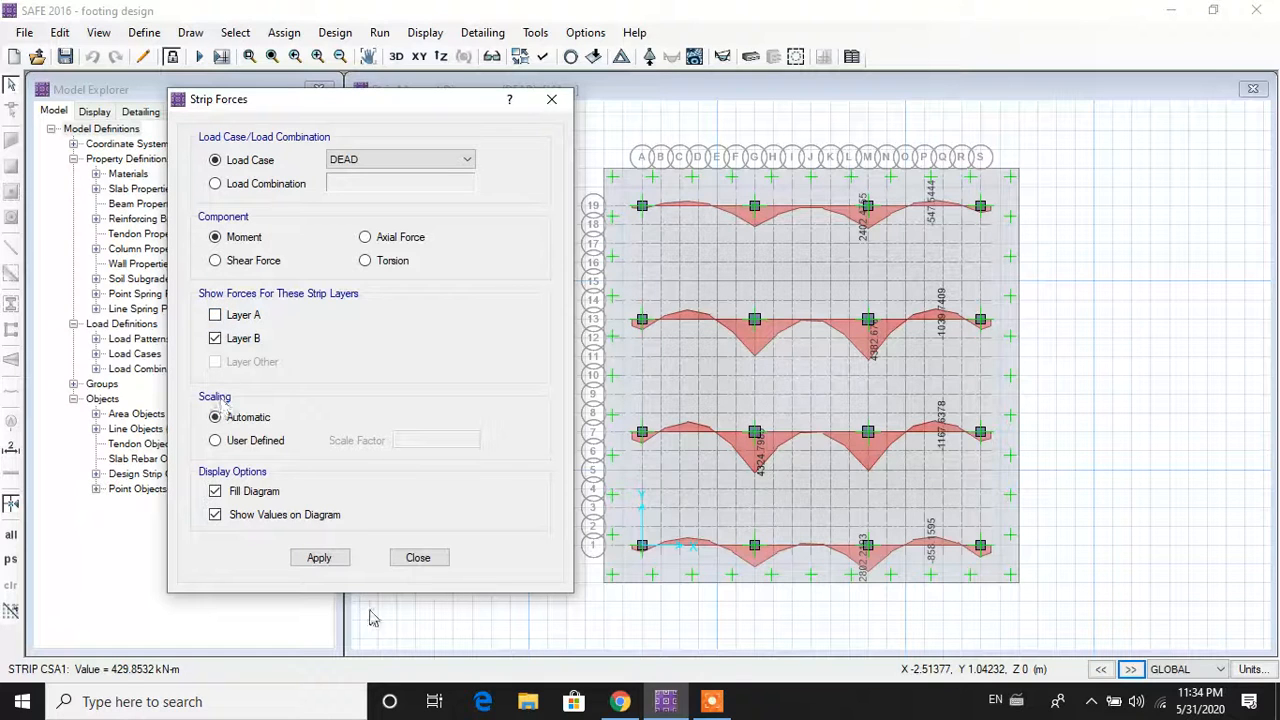
click(339, 558)
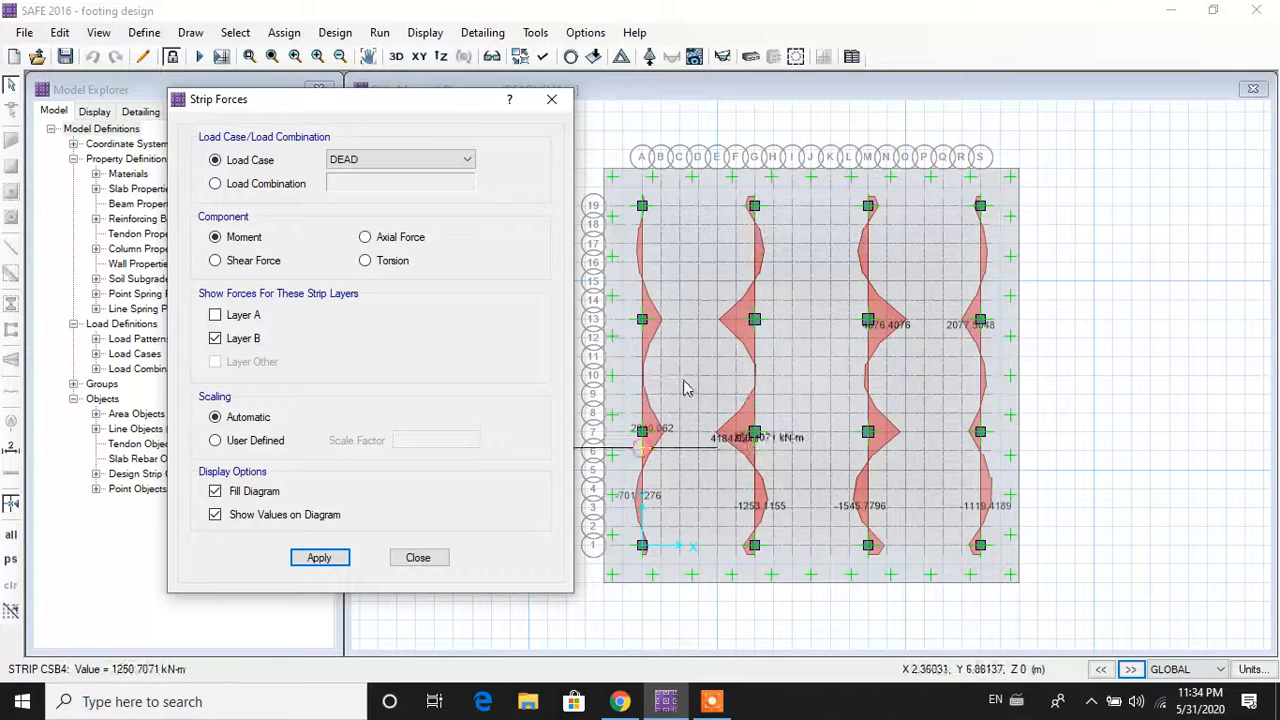
click(417, 560)
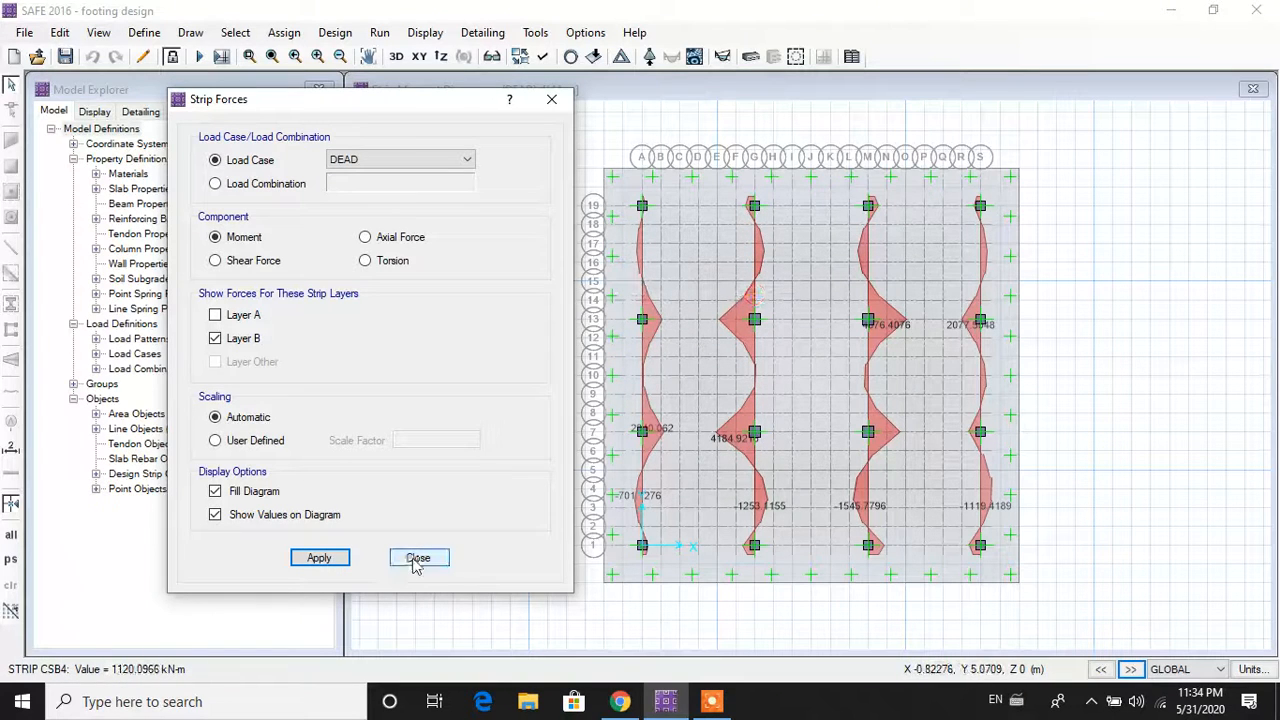
click(417, 562)
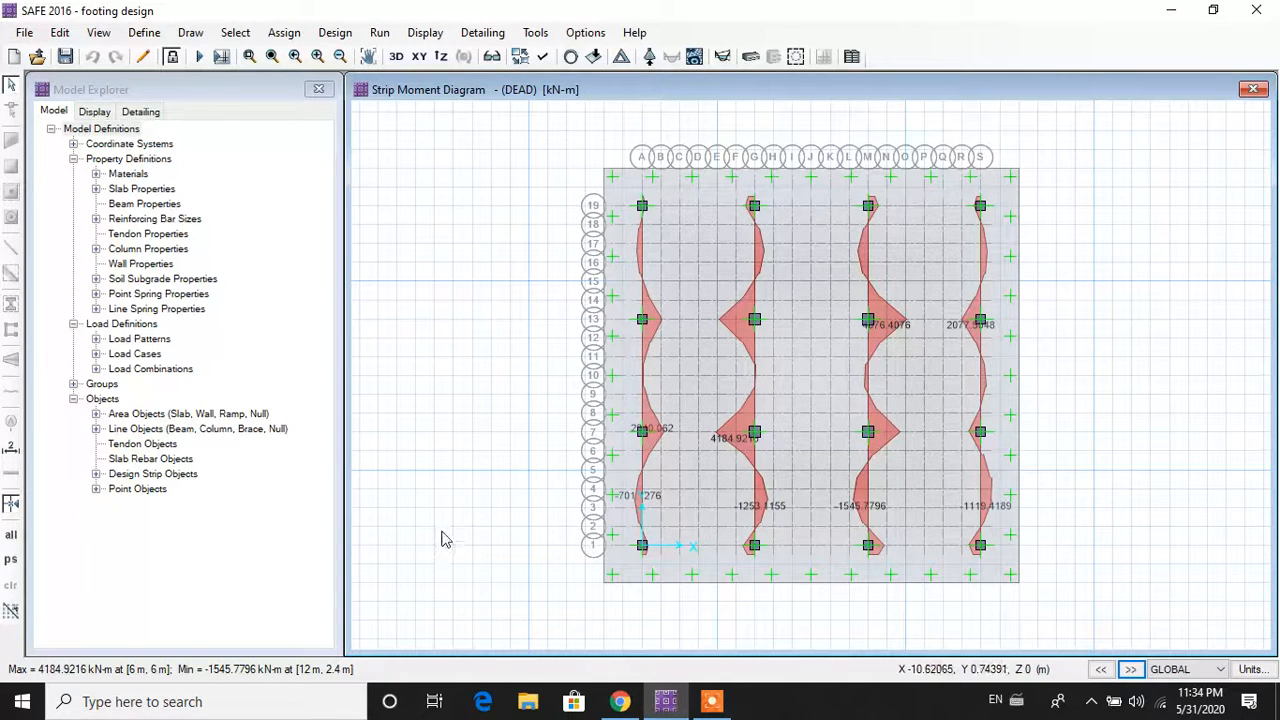
Step: Show the strip design reinforcement with Impose Minimum Reinforcing turned on
click(418, 36)
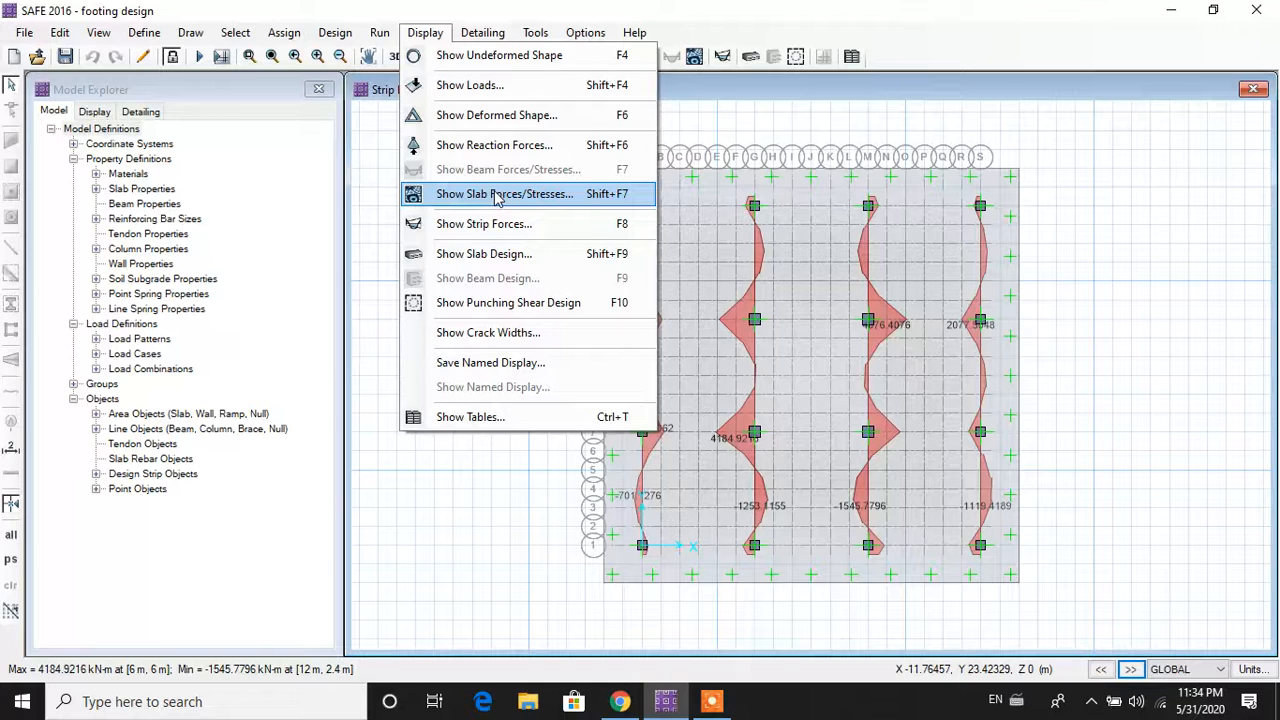
click(484, 224)
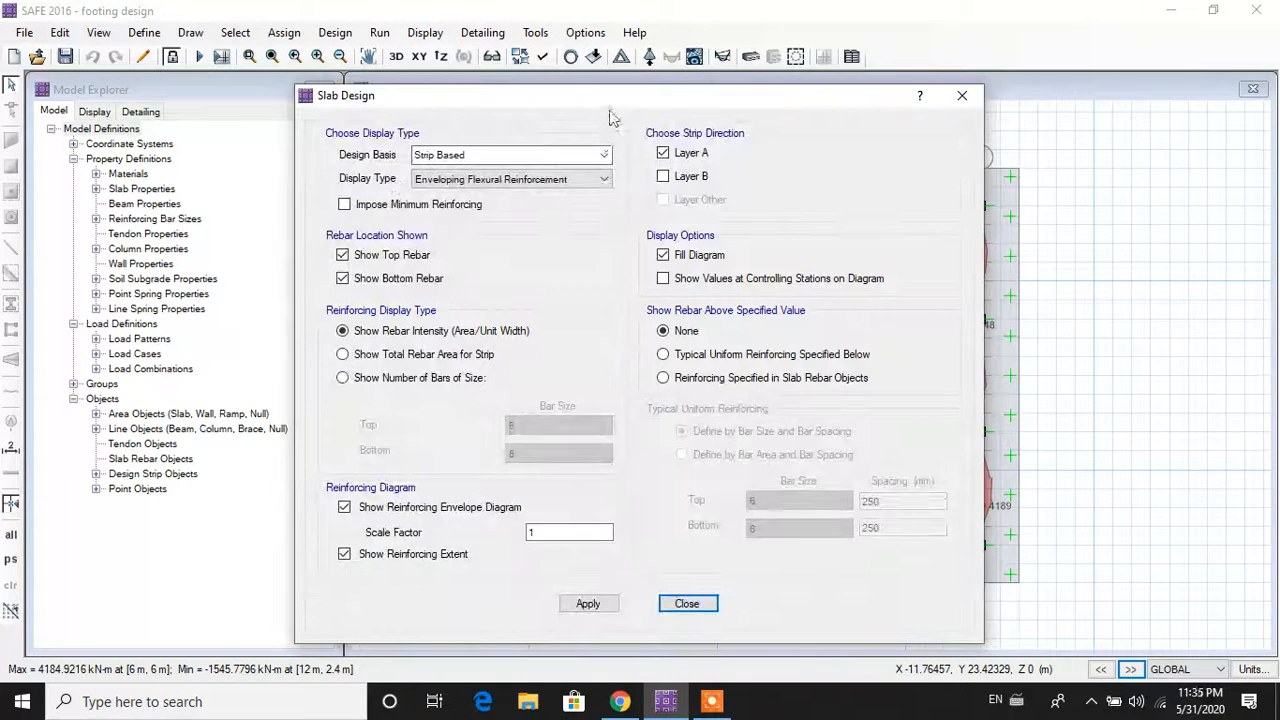
drag(606, 103, 524, 108)
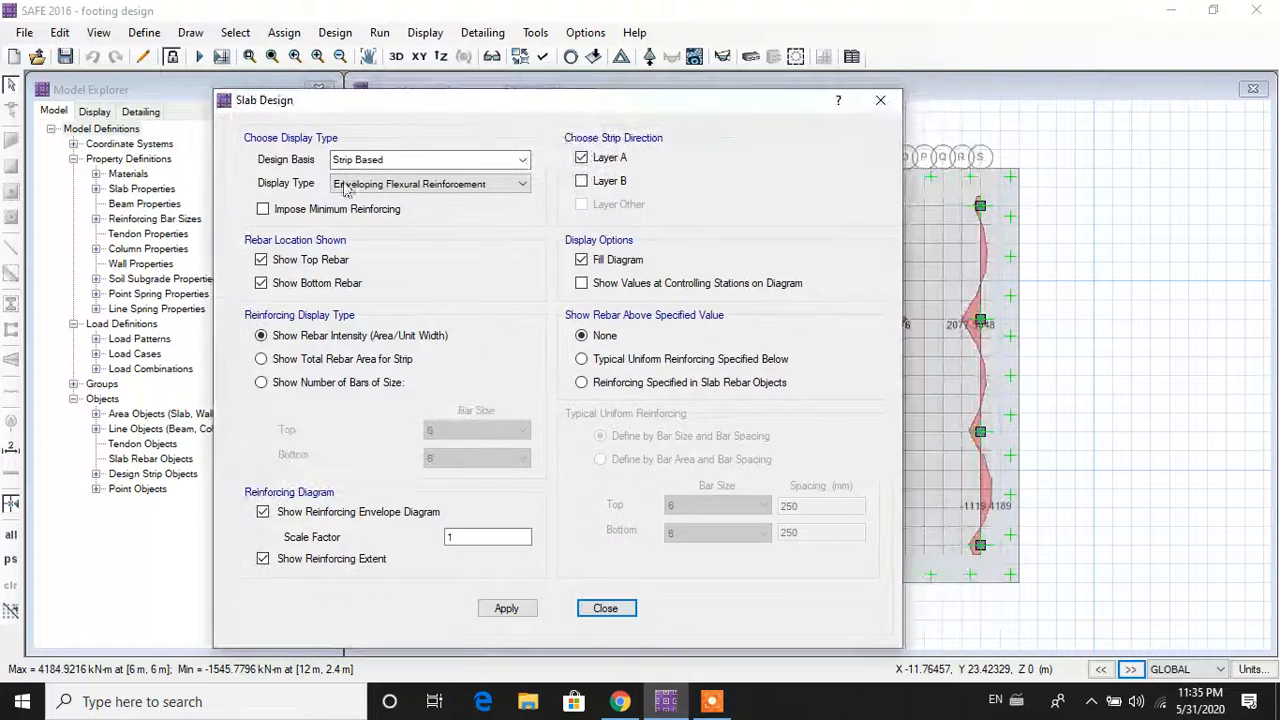
click(263, 210)
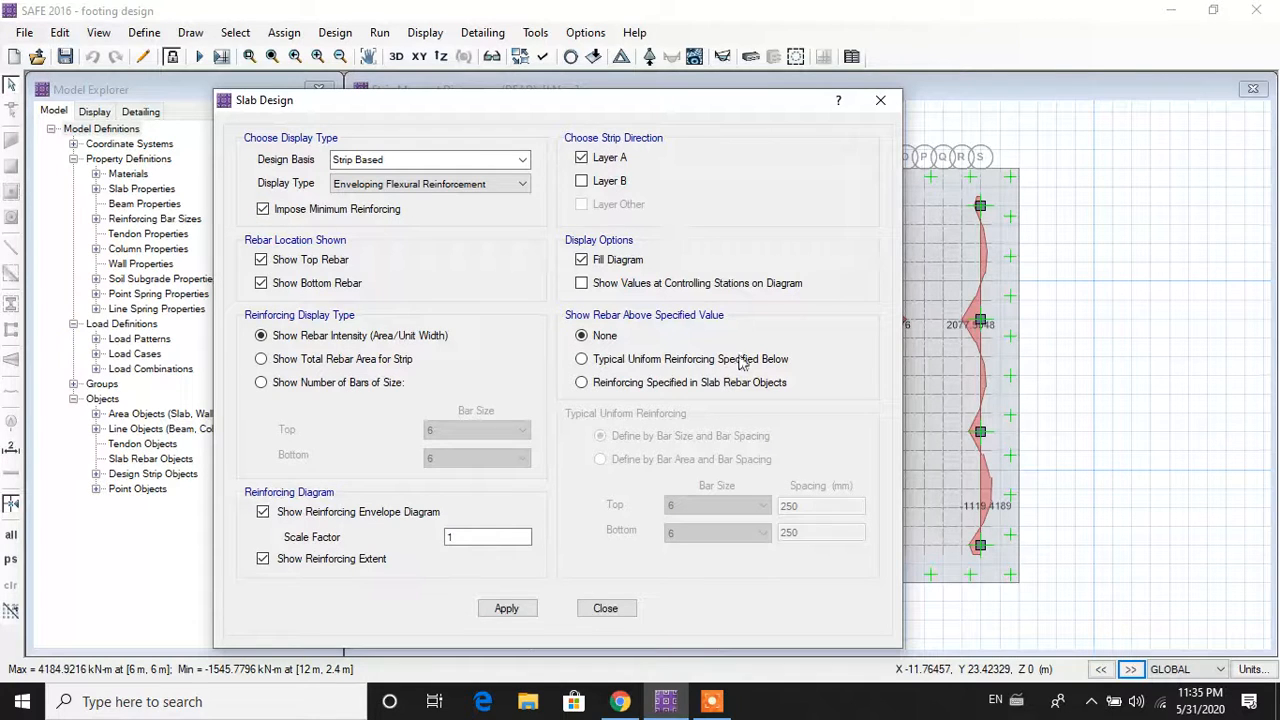
click(506, 609)
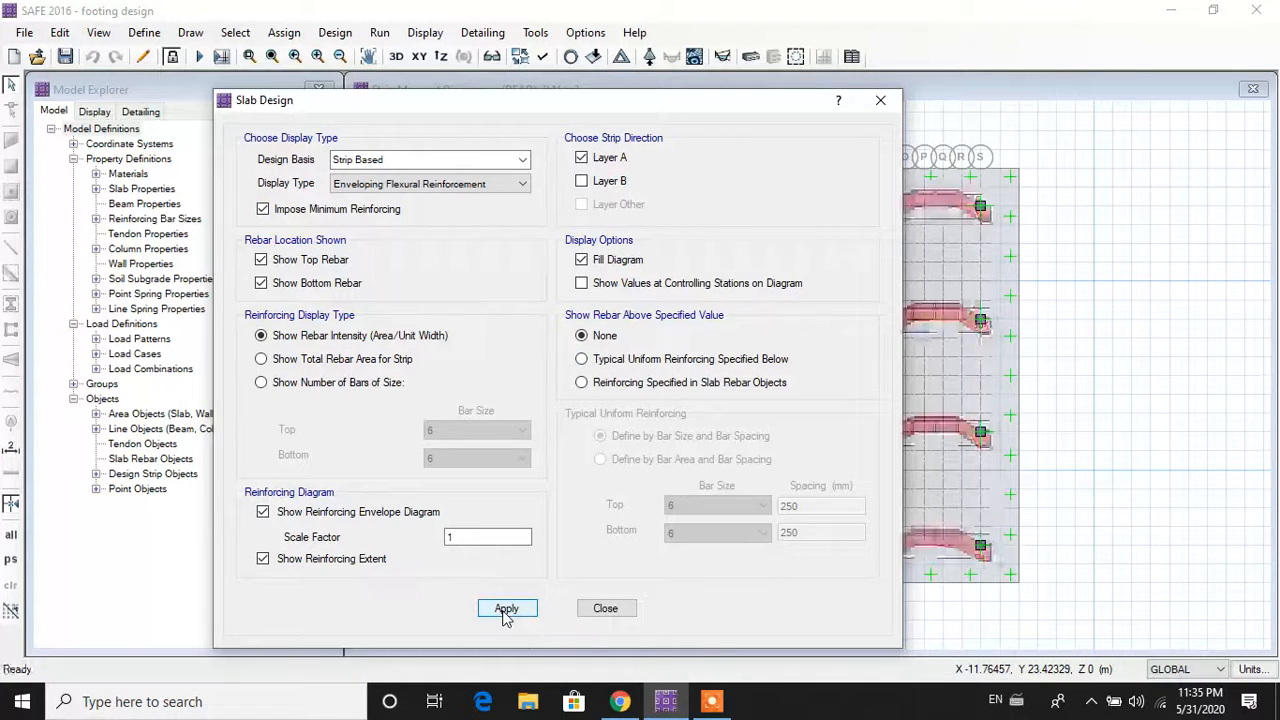
Step: Display only Layer B strips: max top 1440 and bottom 3399.094 mm2/m
drag(699, 100, 421, 107)
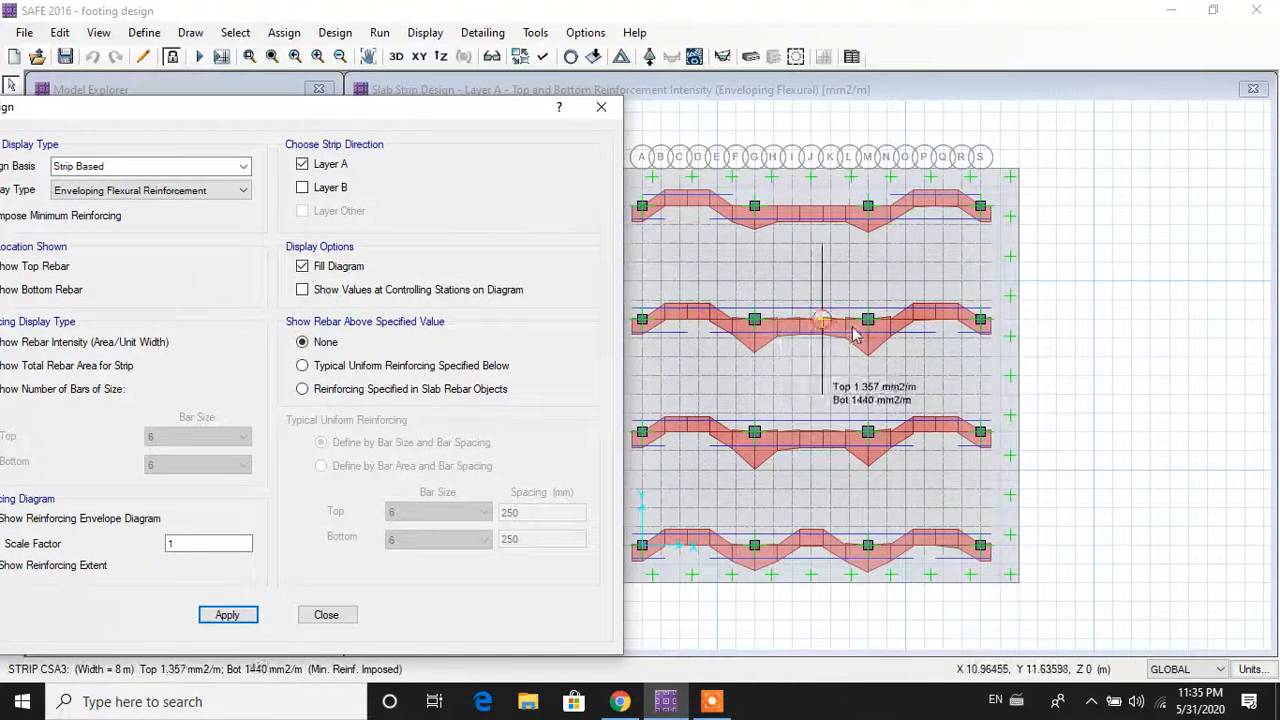
click(303, 189)
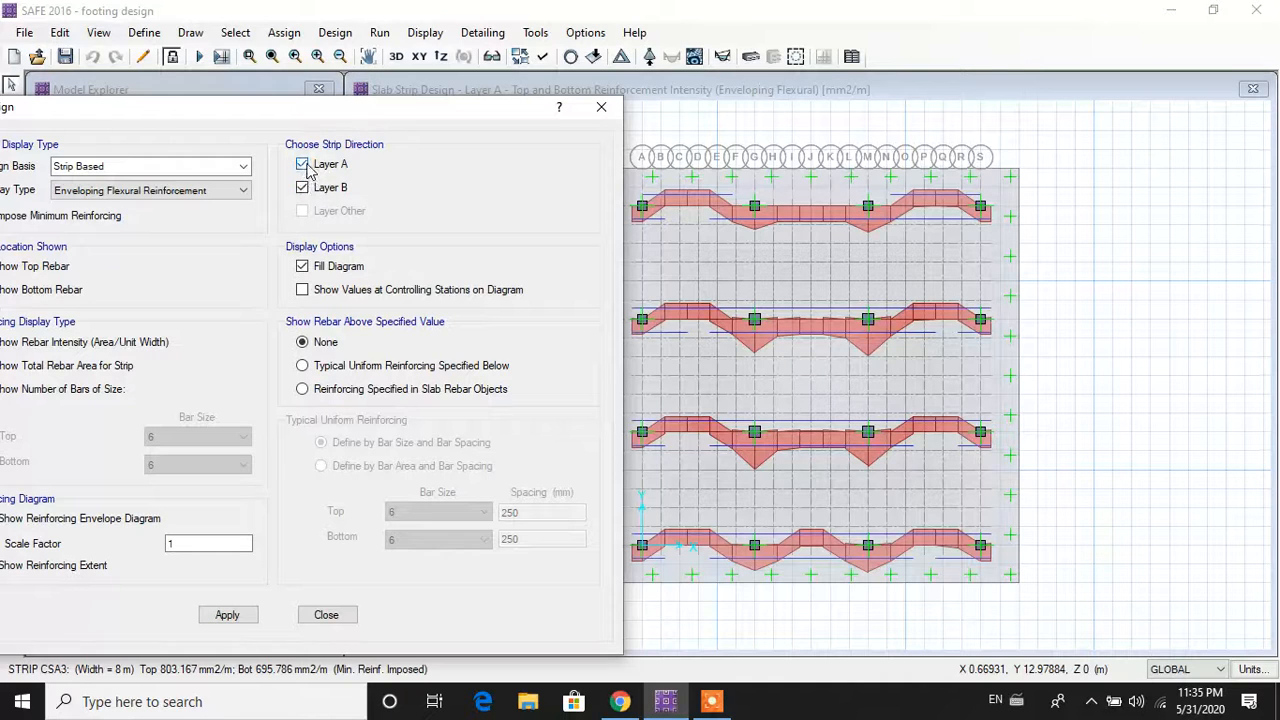
click(304, 166)
click(228, 616)
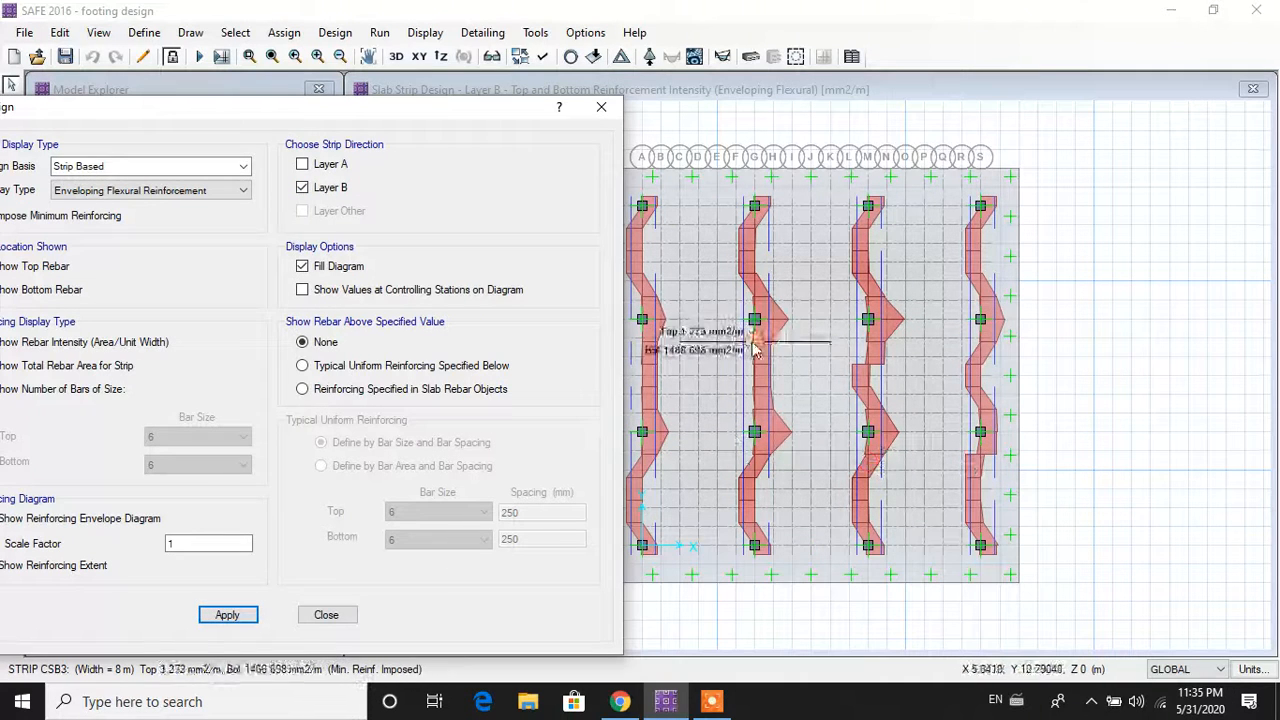
click(601, 107)
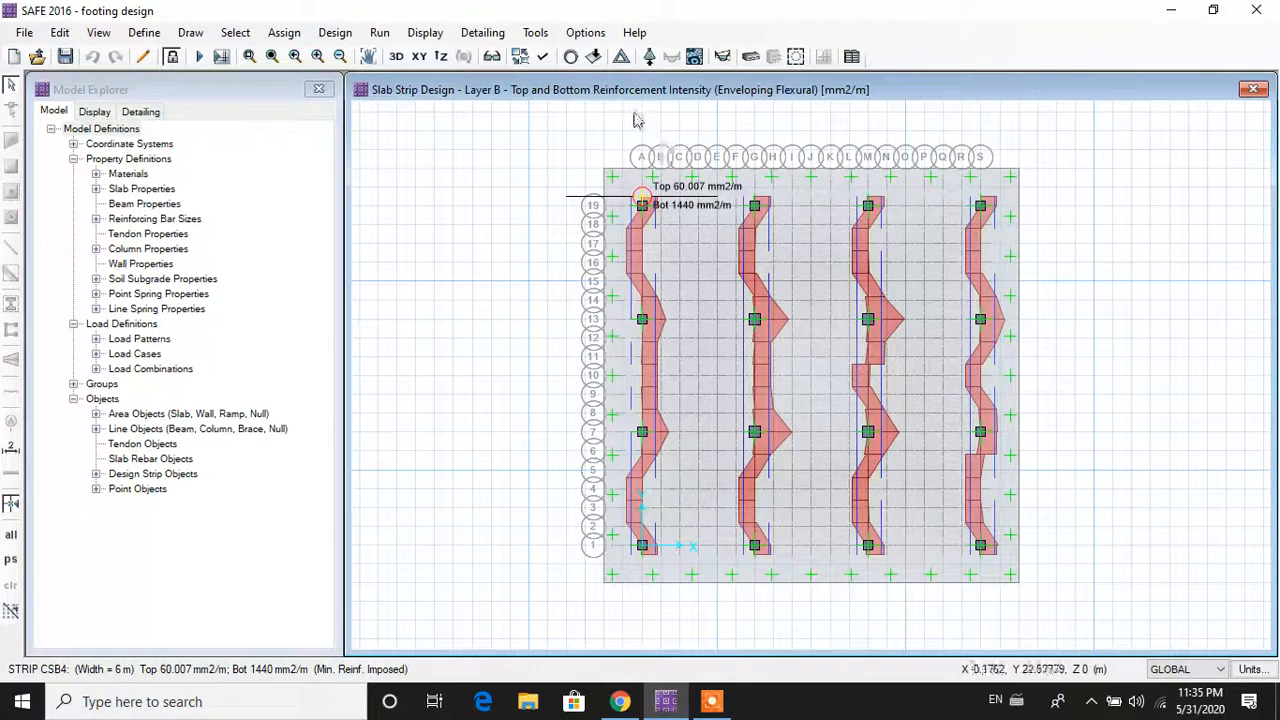
Step: Bring up the slab forces/stresses settings and select the MMax component
click(425, 33)
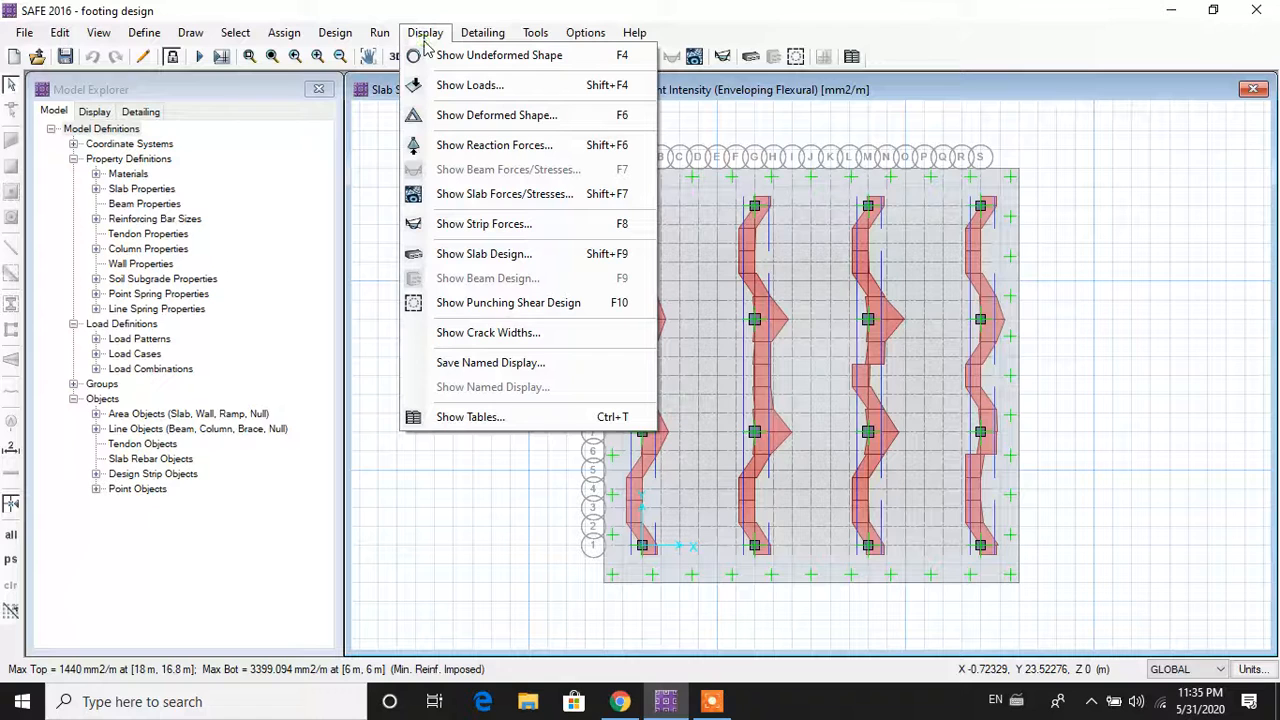
click(524, 200)
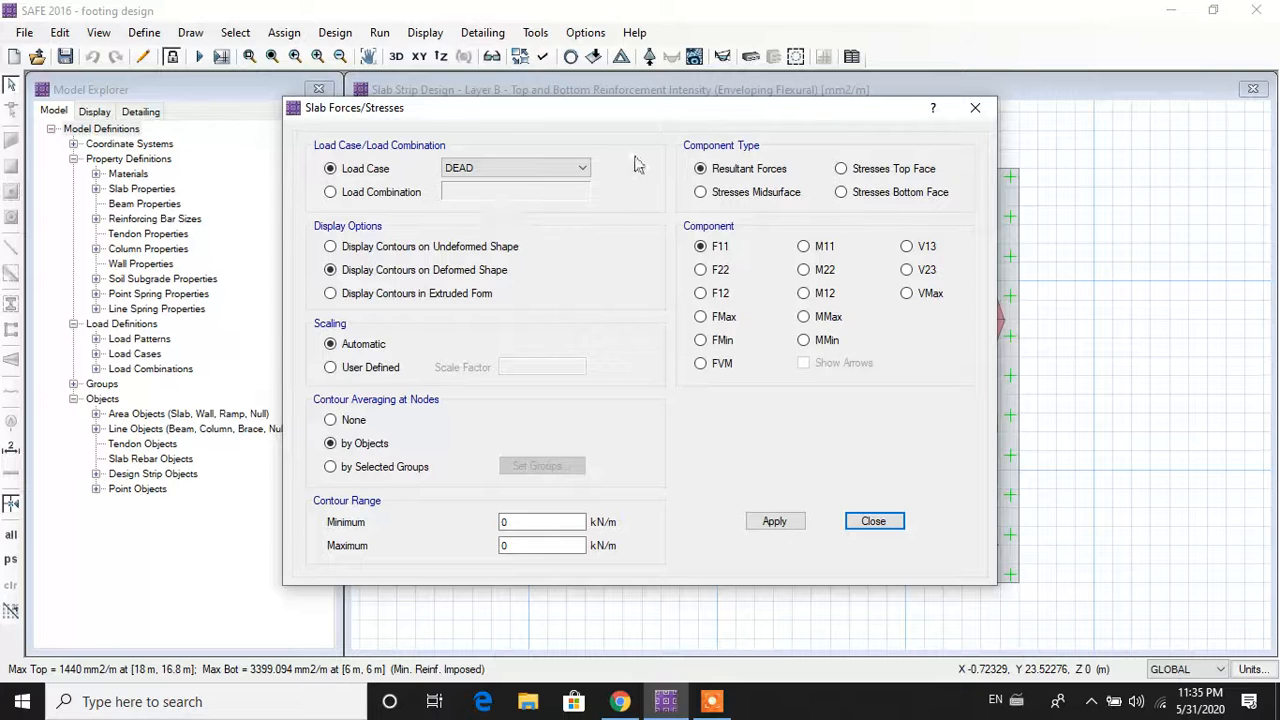
drag(732, 113, 408, 114)
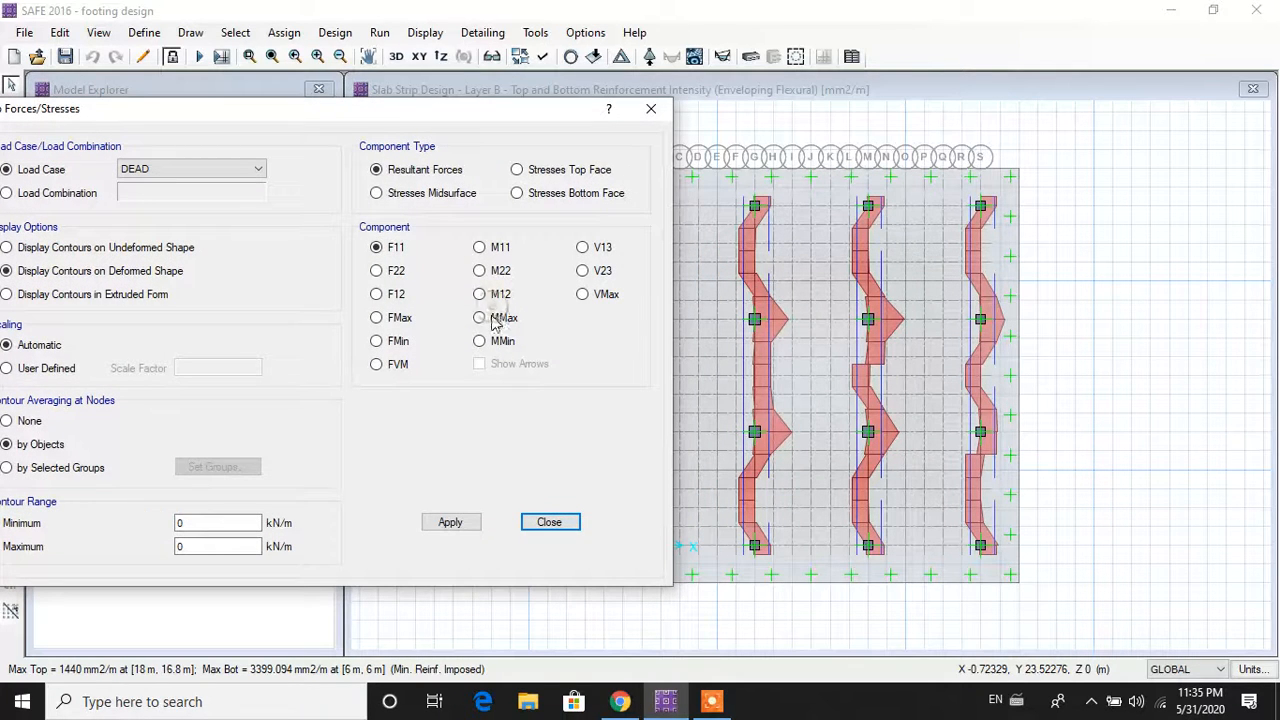
click(481, 318)
drag(483, 122, 537, 97)
Step: Display DEAD-case Mmax contours, ranging -140.8444 to 1306.6819 kN-m/m
click(243, 152)
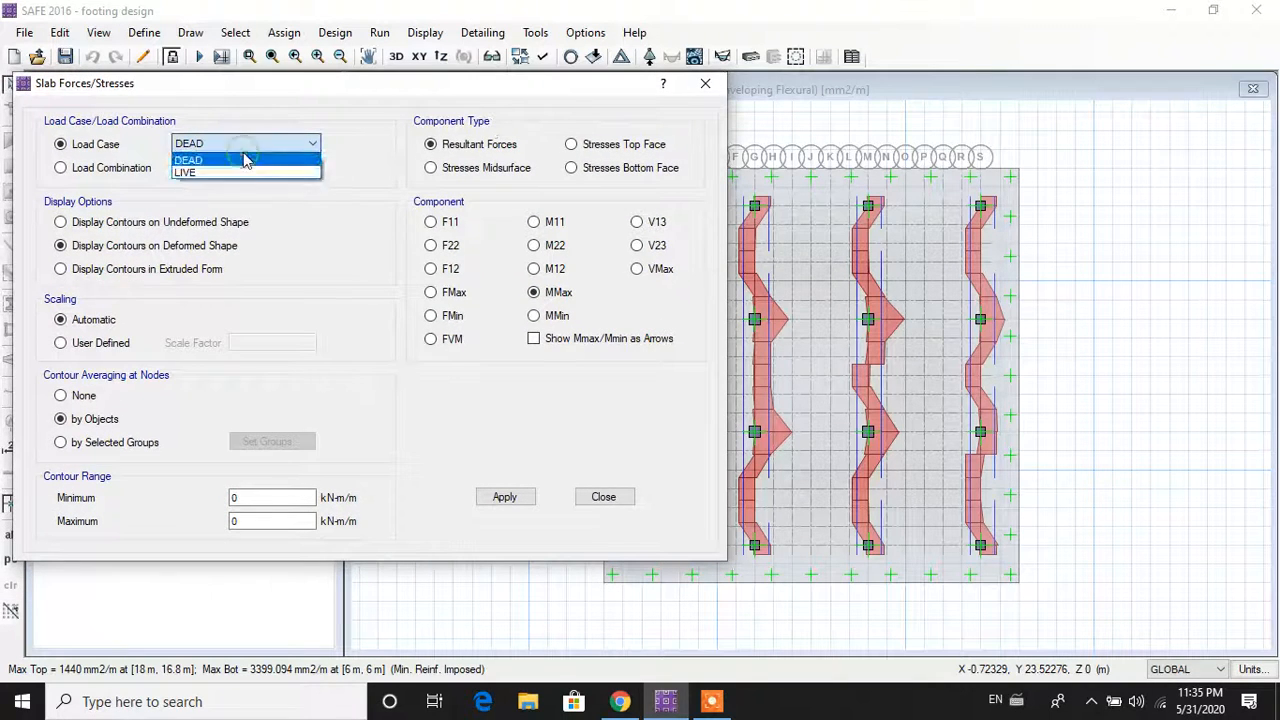
click(242, 161)
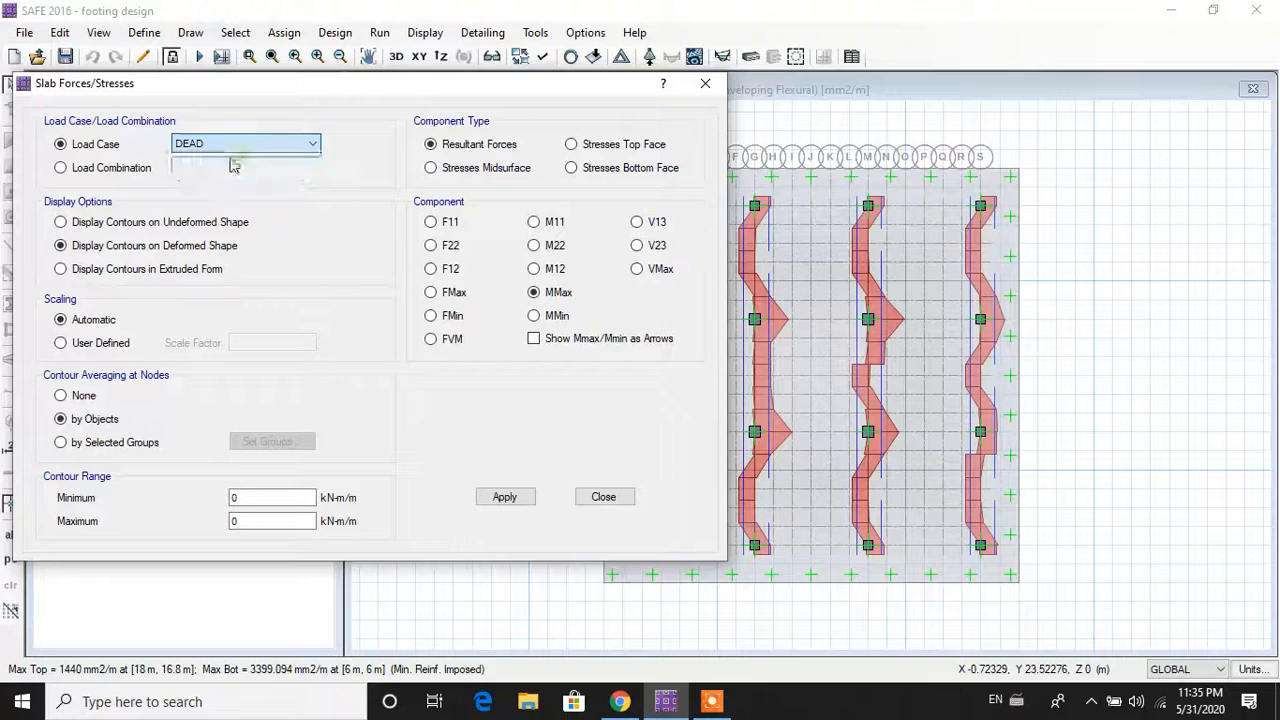
click(505, 497)
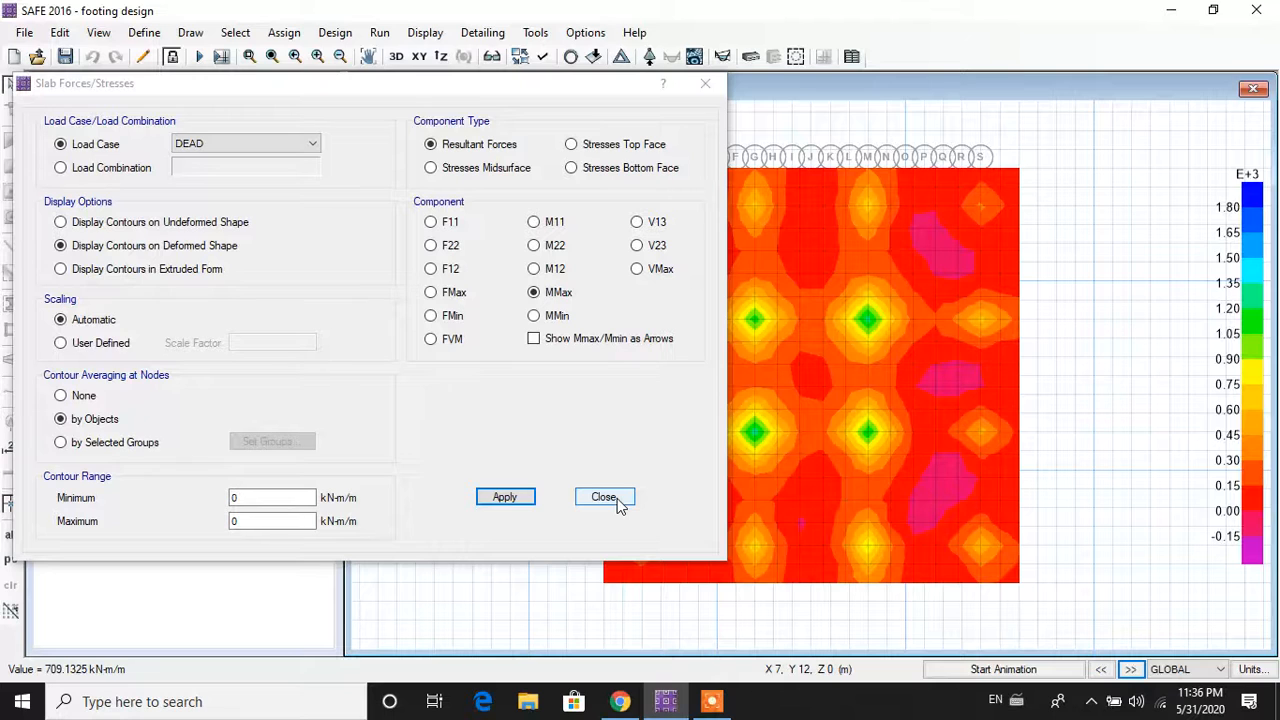
click(617, 505)
mouse_move(799, 367)
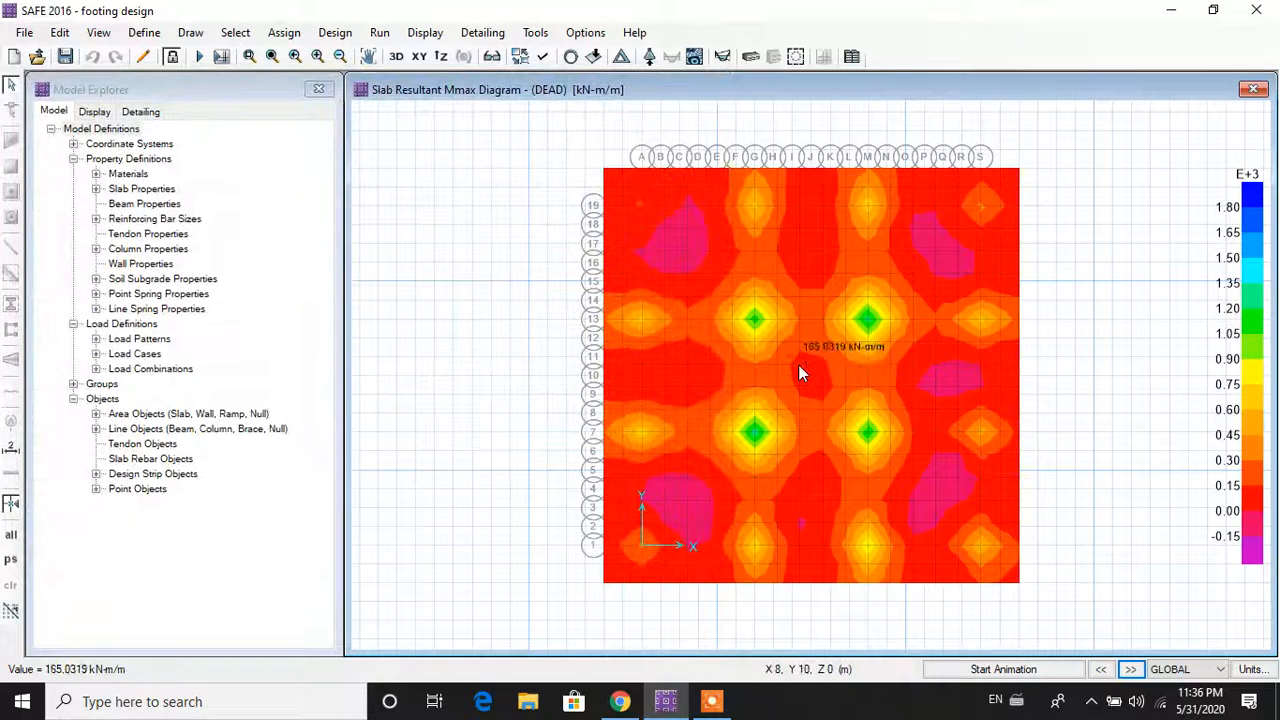
mouse_move(766, 323)
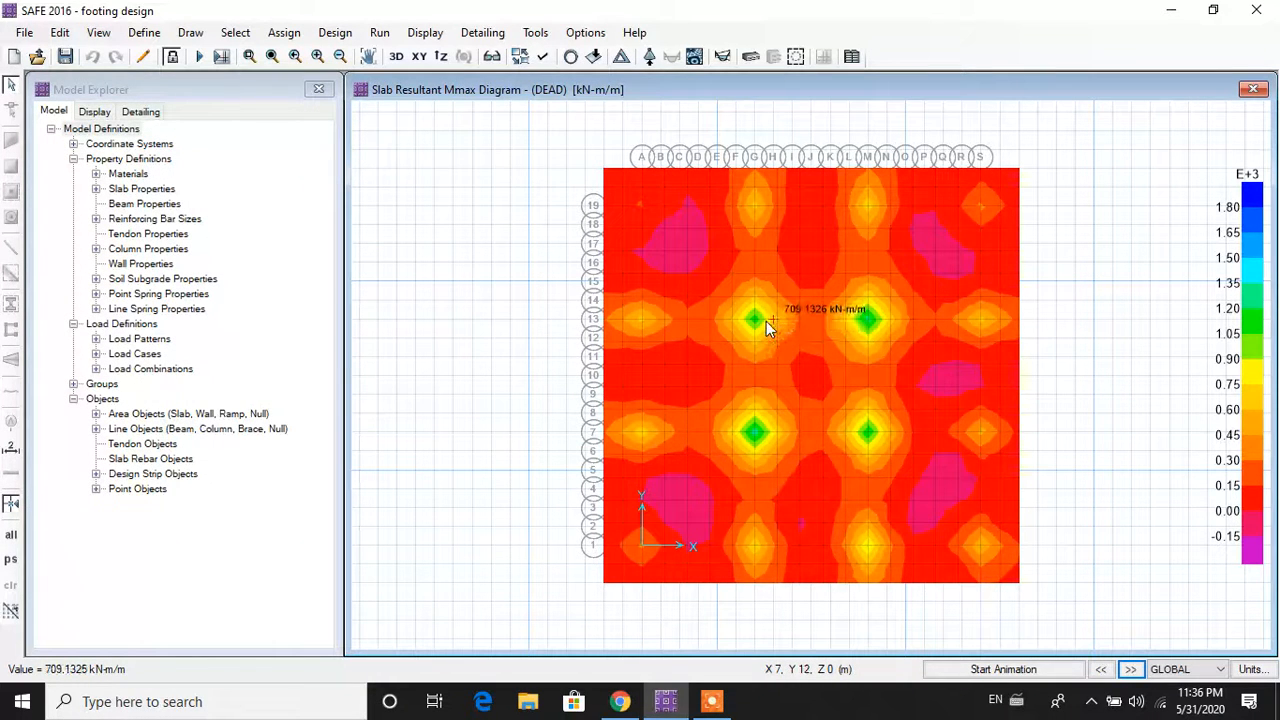
mouse_move(729, 196)
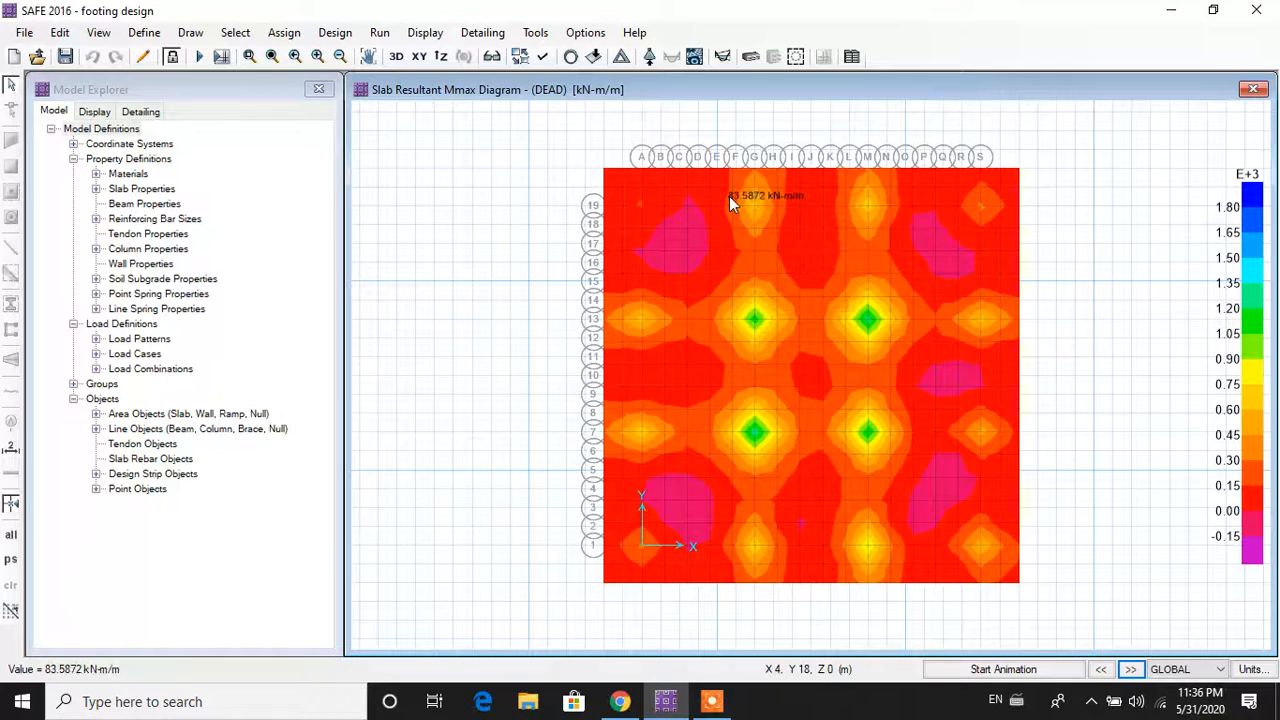
click(416, 34)
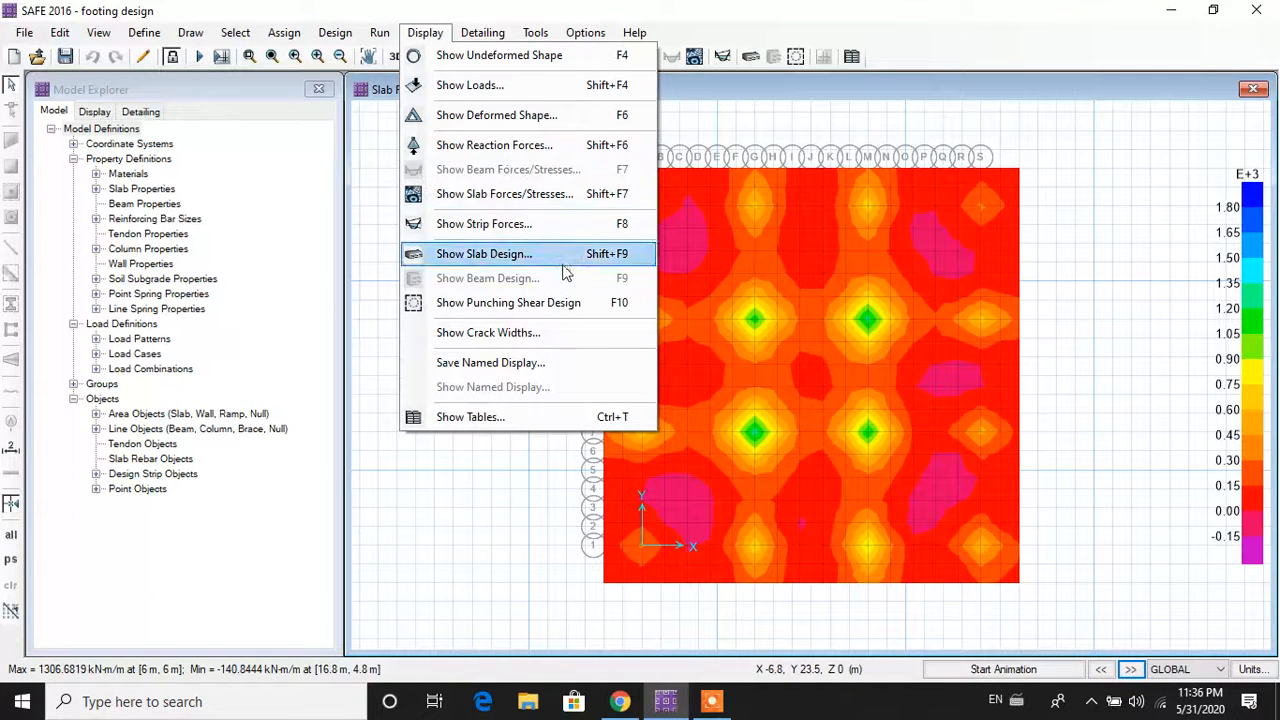
Step: Show DEAD-case crack widths on the slab bottom face
click(574, 334)
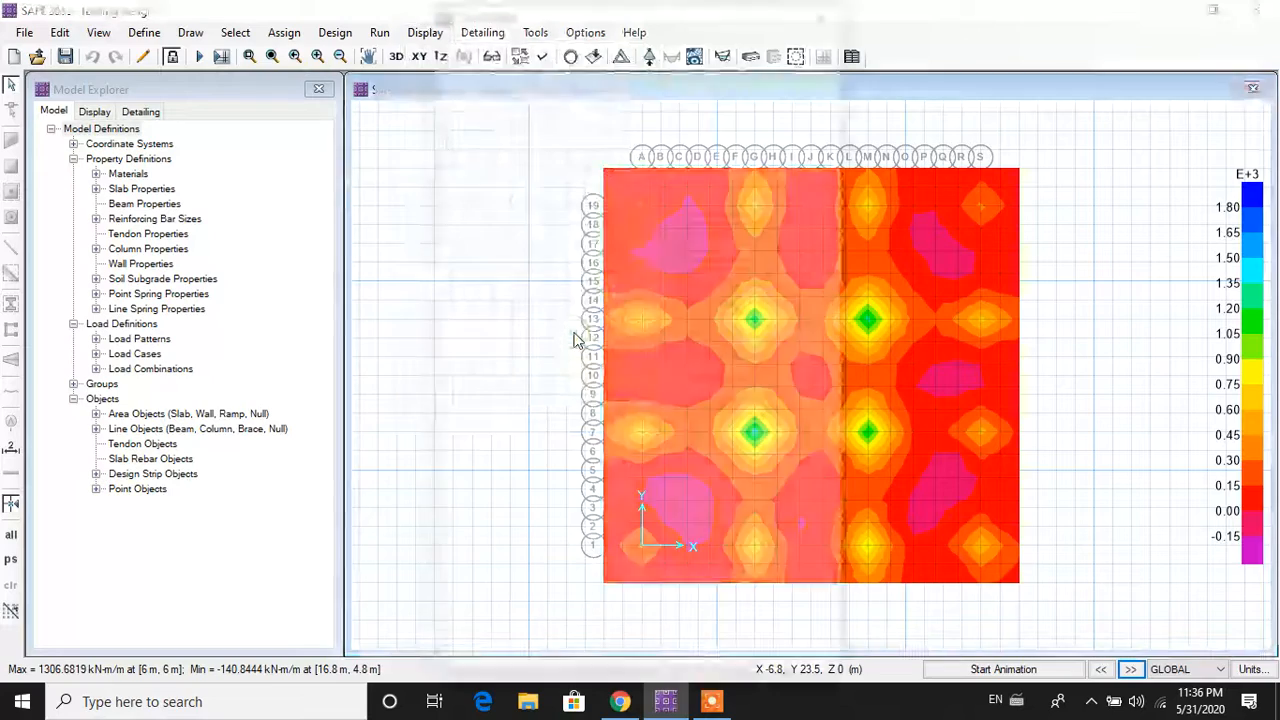
drag(692, 10, 373, 14)
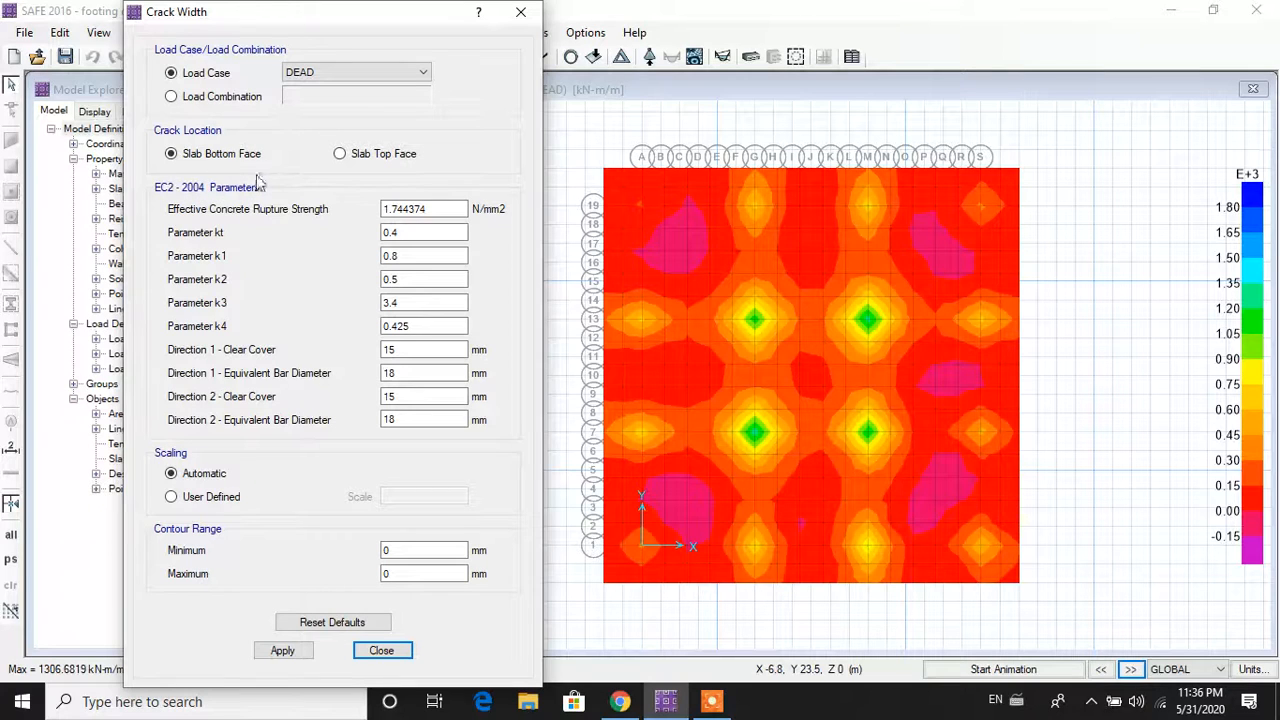
click(295, 656)
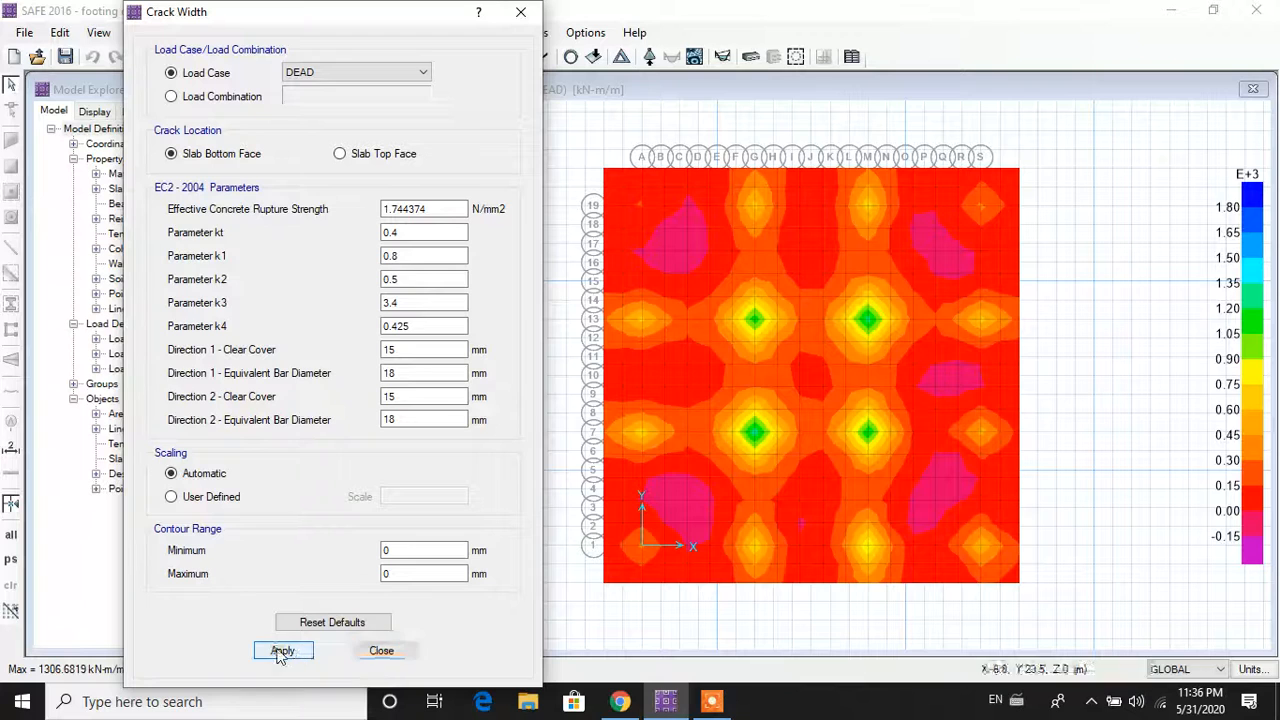
click(897, 668)
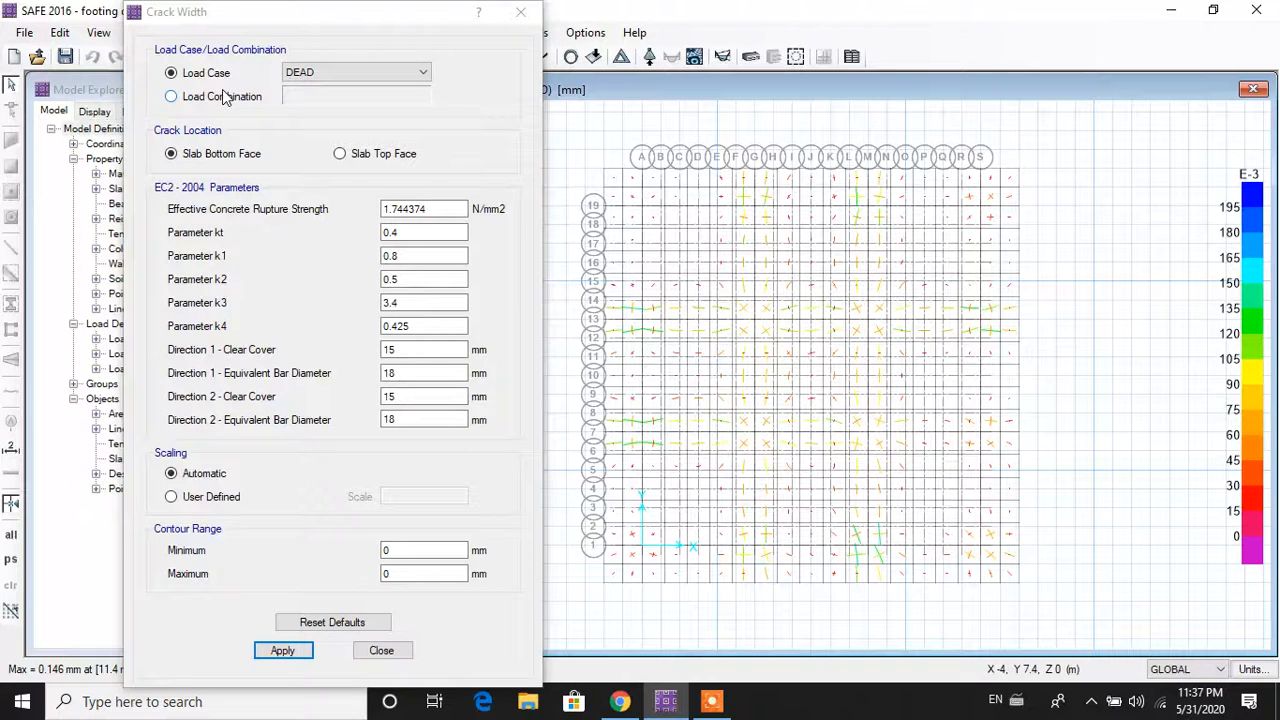
Step: Switch crack widths to the slab top face, peaking at 0.089 mm
click(340, 155)
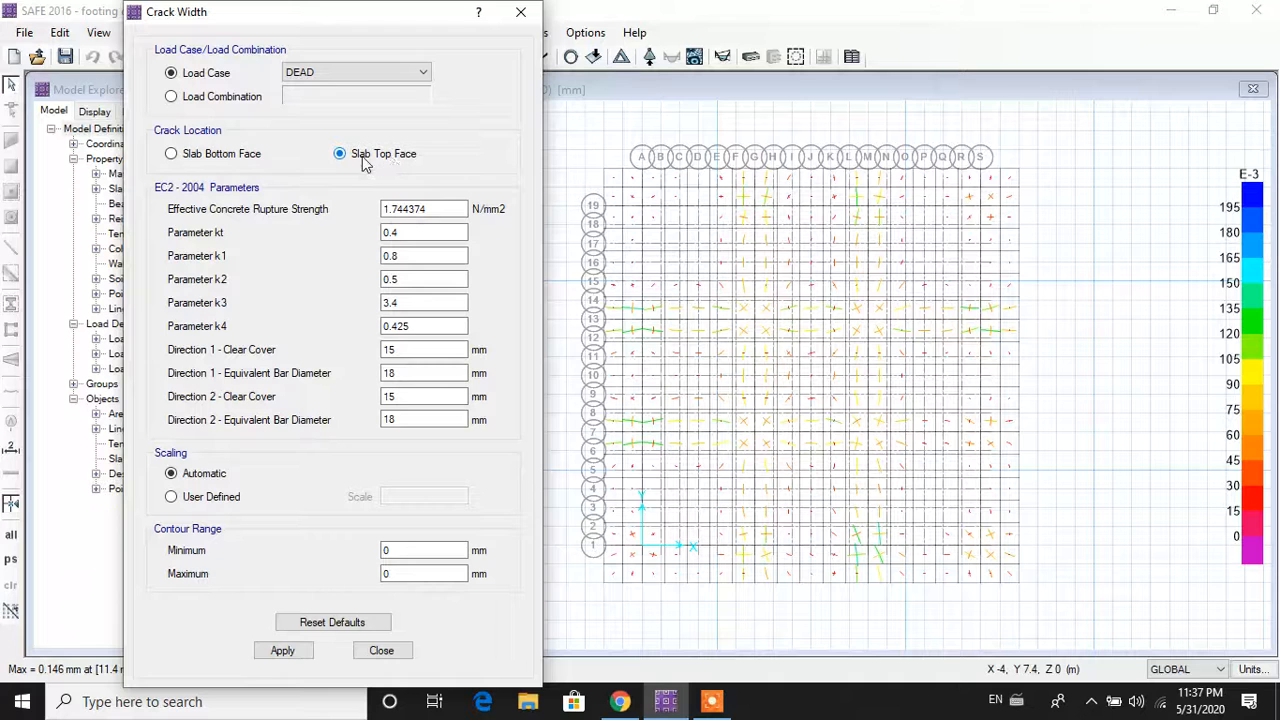
click(291, 653)
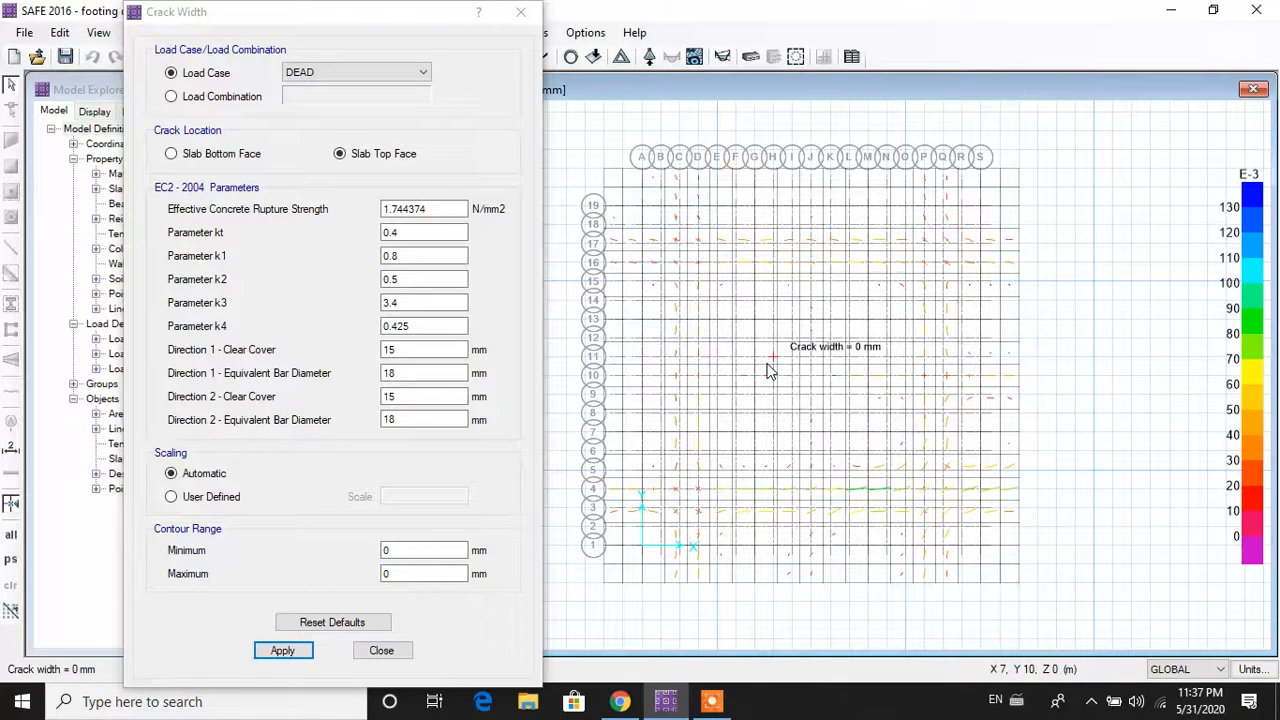
click(381, 651)
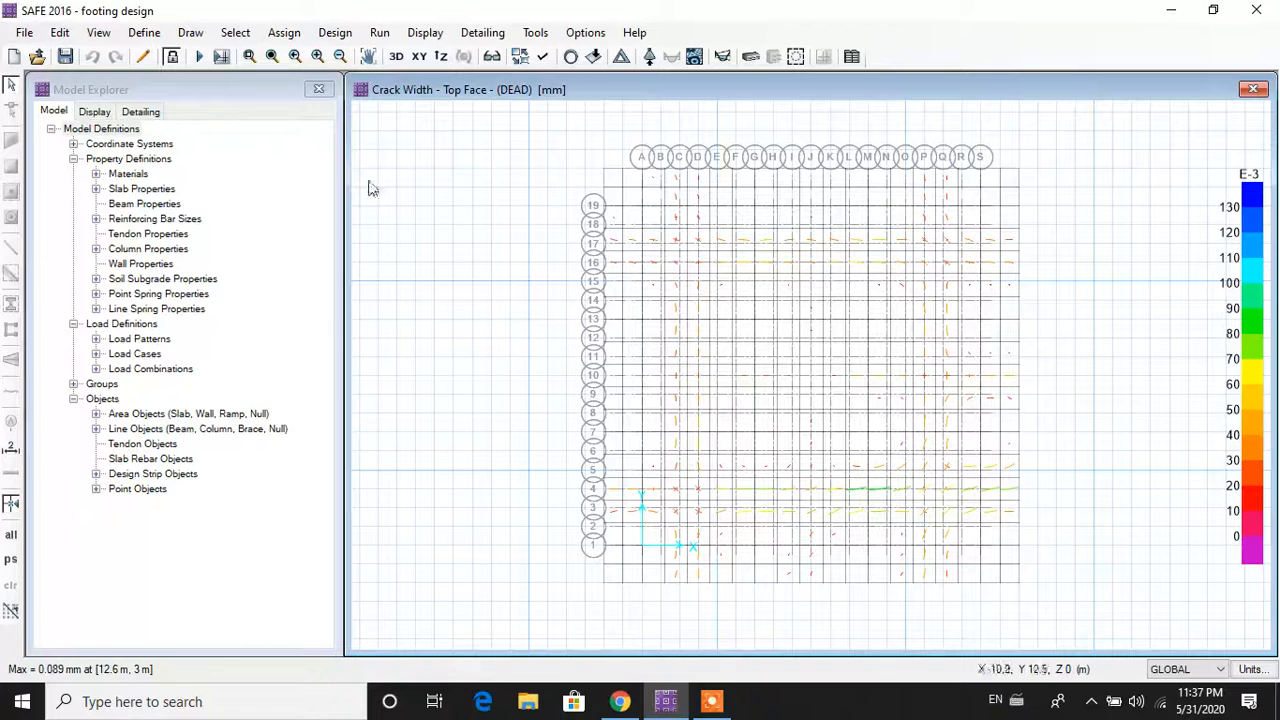
click(387, 35)
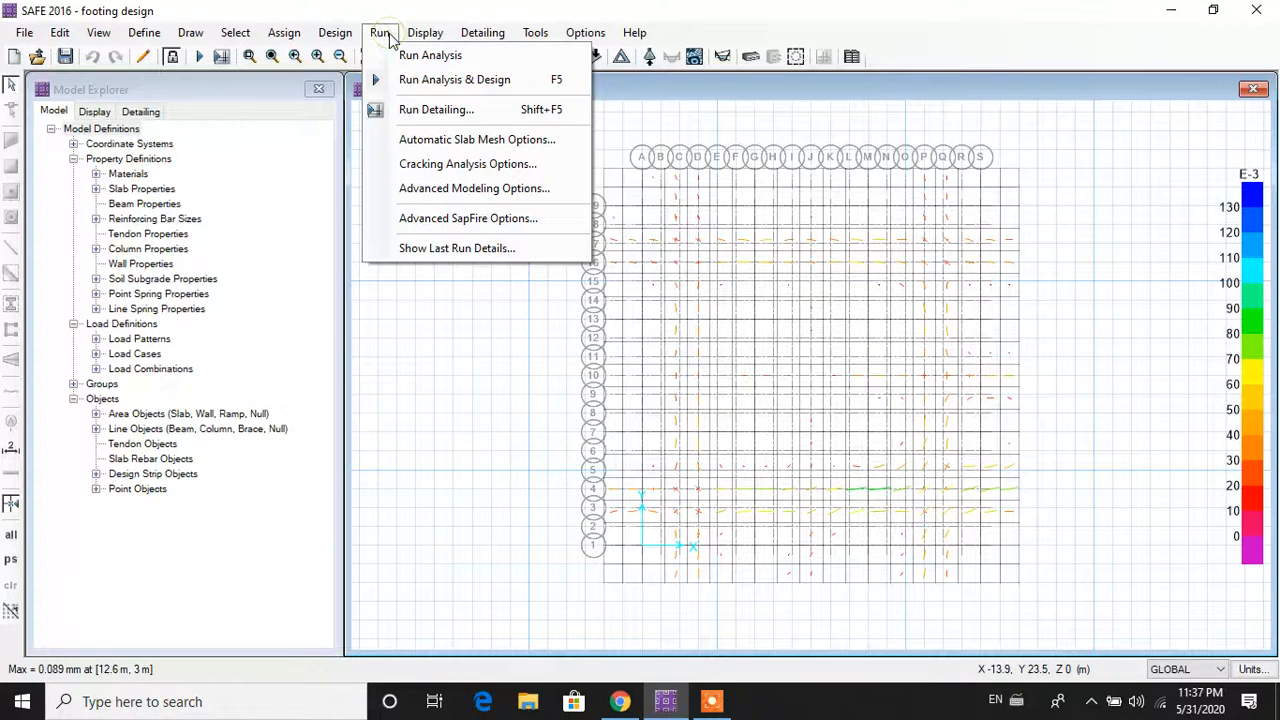
click(410, 112)
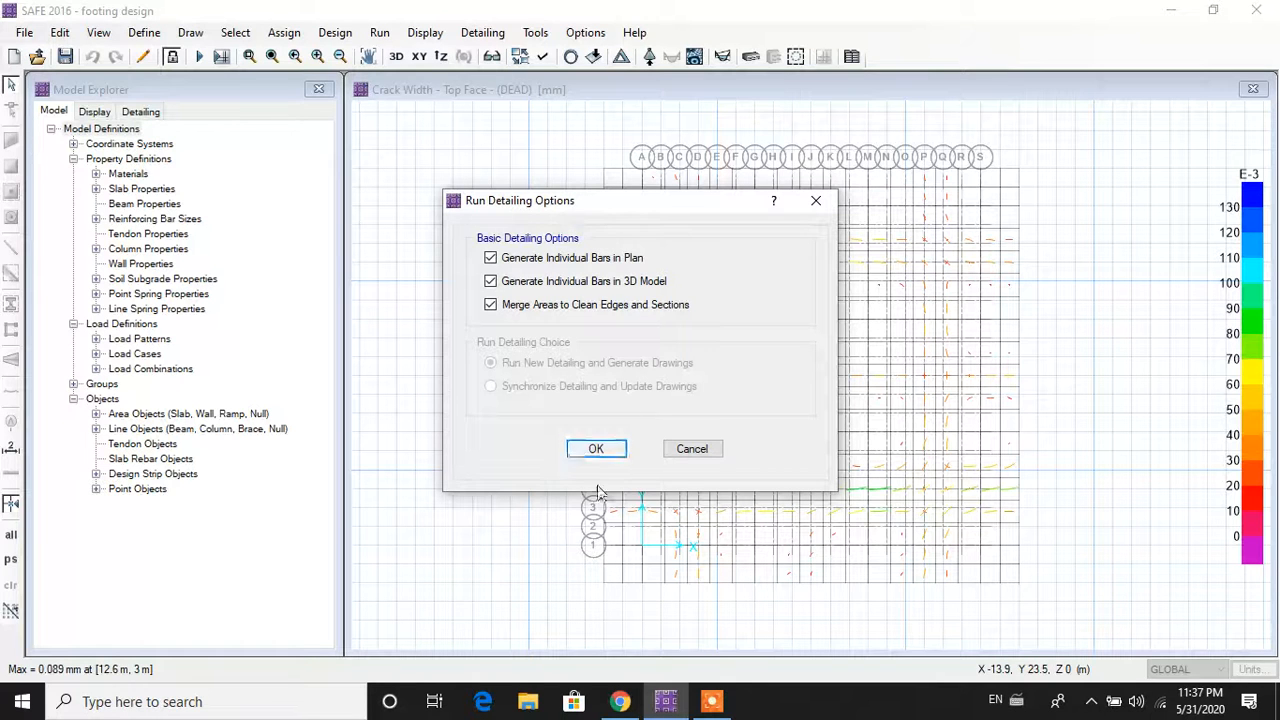
click(596, 449)
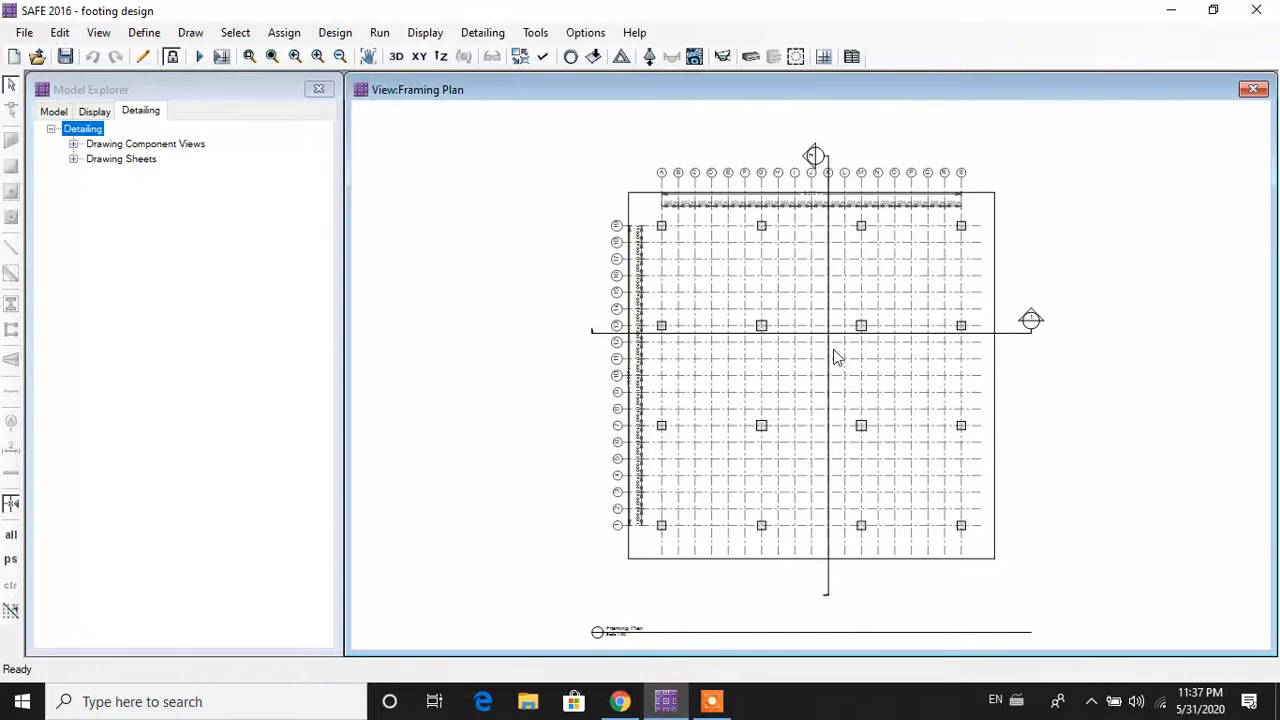
scroll(836, 357, up, 2)
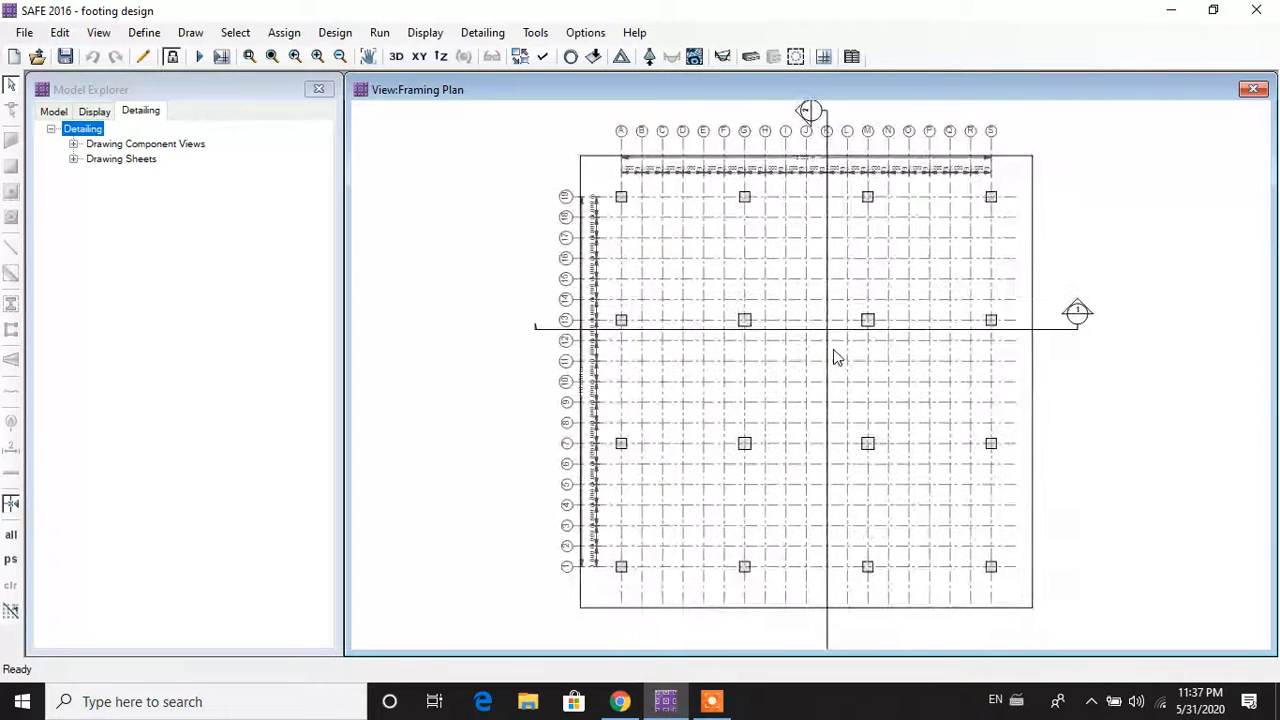
scroll(836, 357, up, 3)
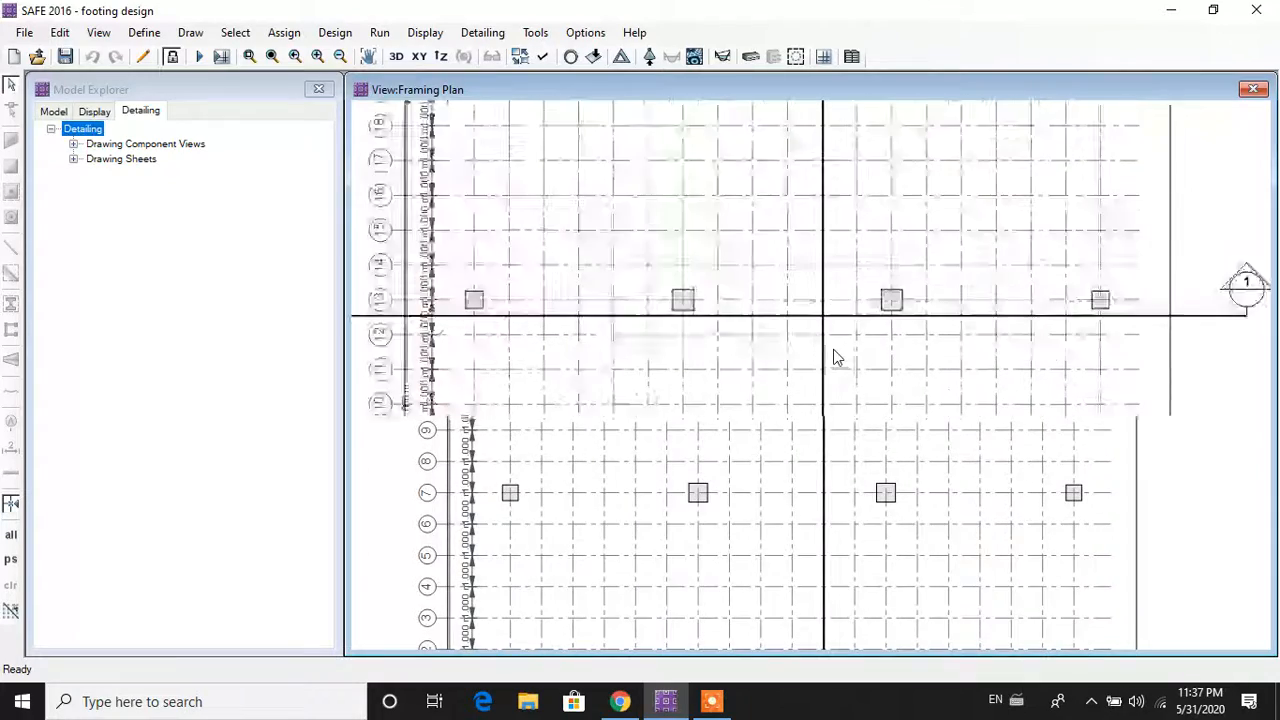
scroll(838, 358, down, 3)
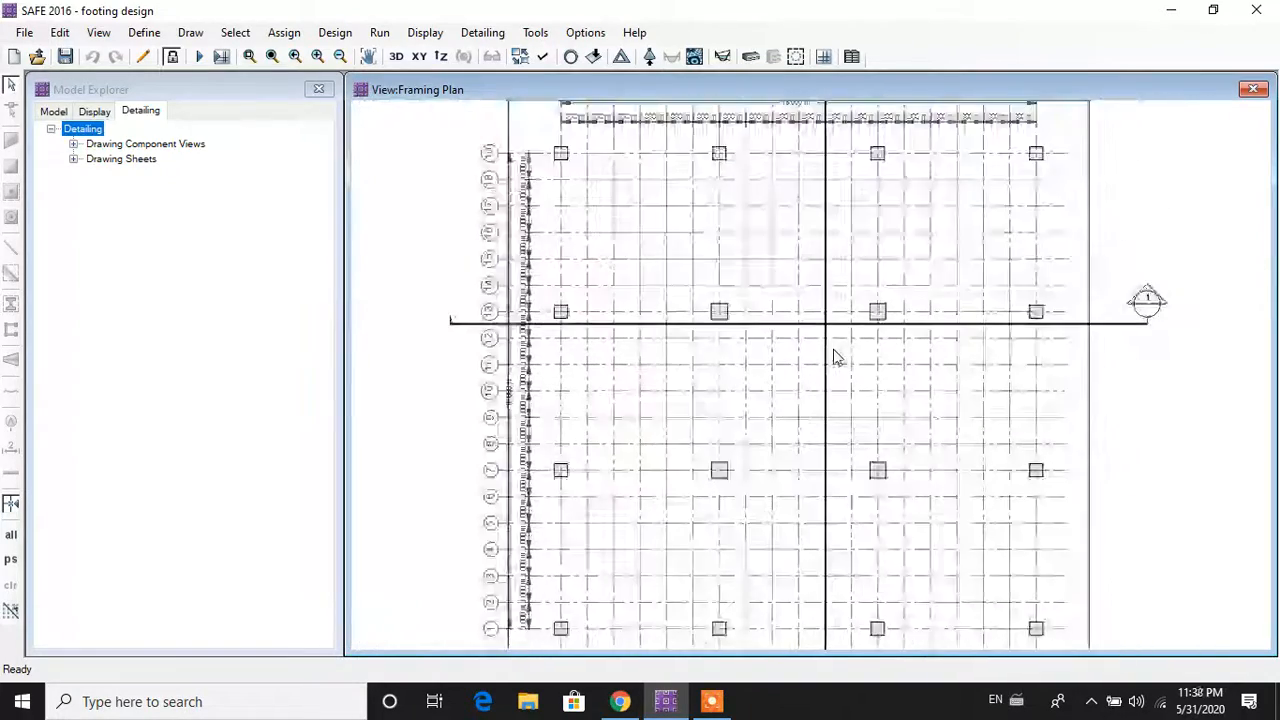
scroll(836, 357, down, 2)
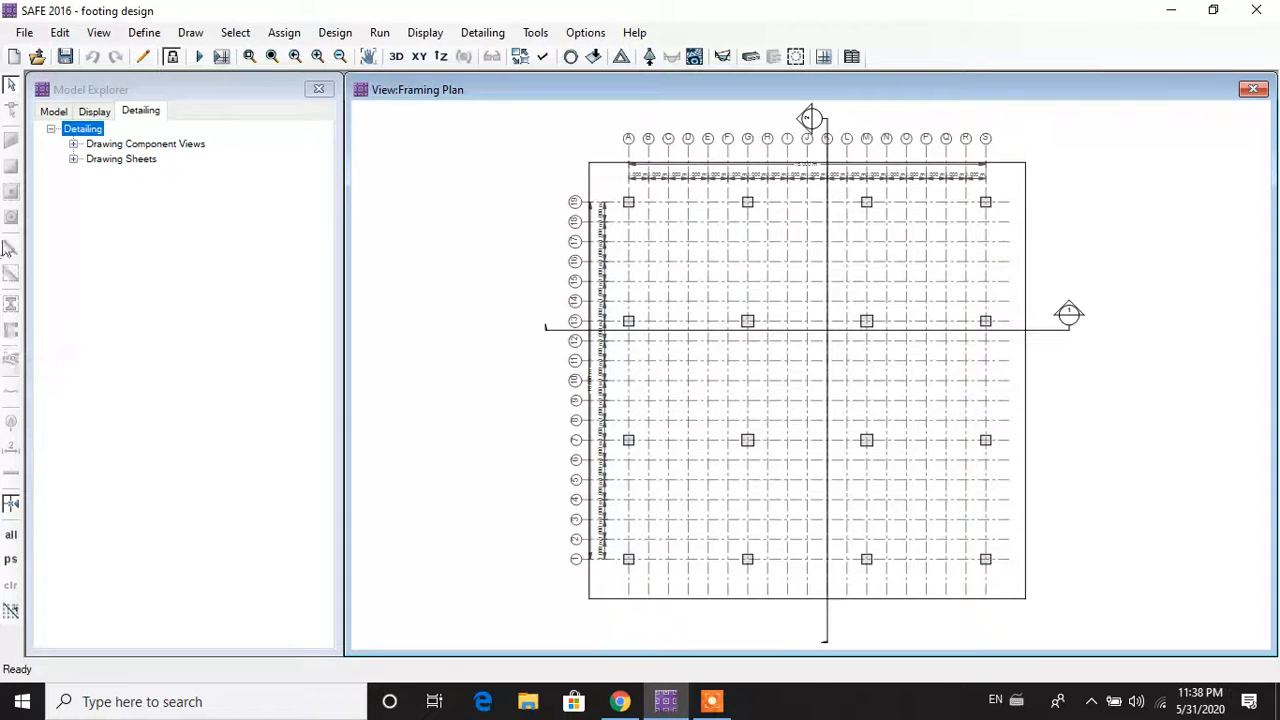
Step: Review the Slab Framing Plan and the top-bars Slab Rebar Plan drawing sheets
click(75, 162)
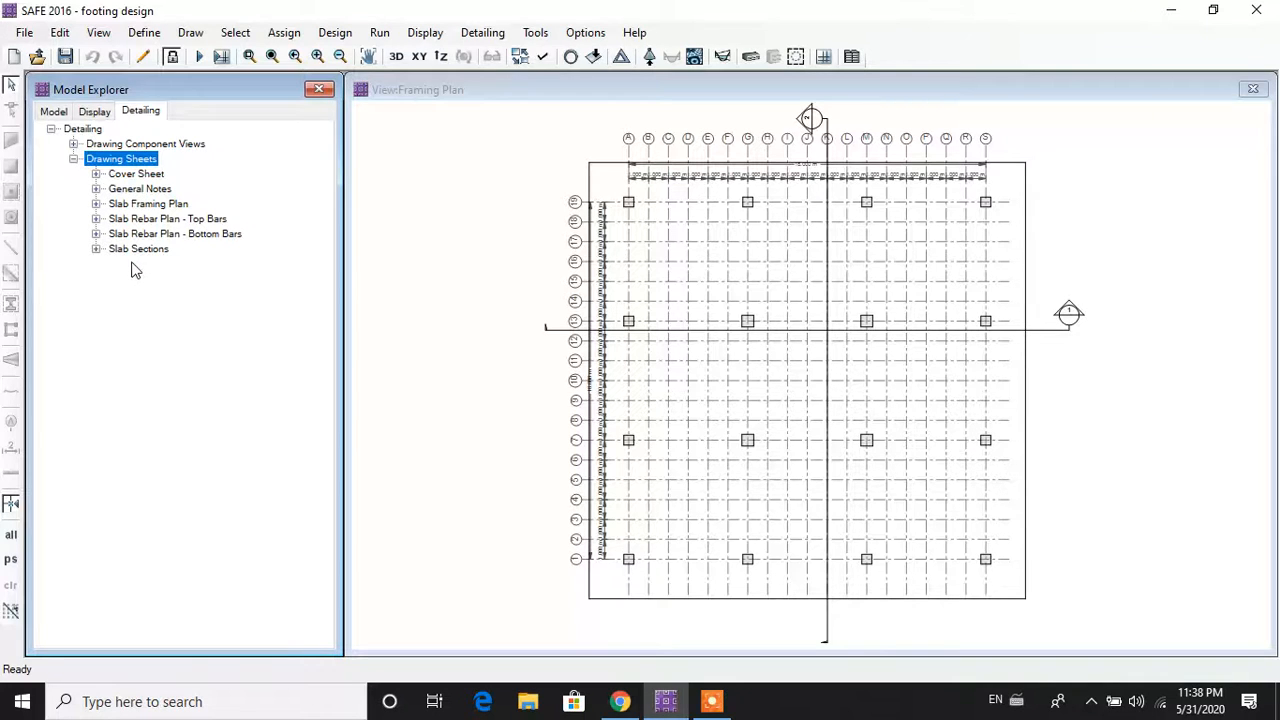
double_click(98, 206)
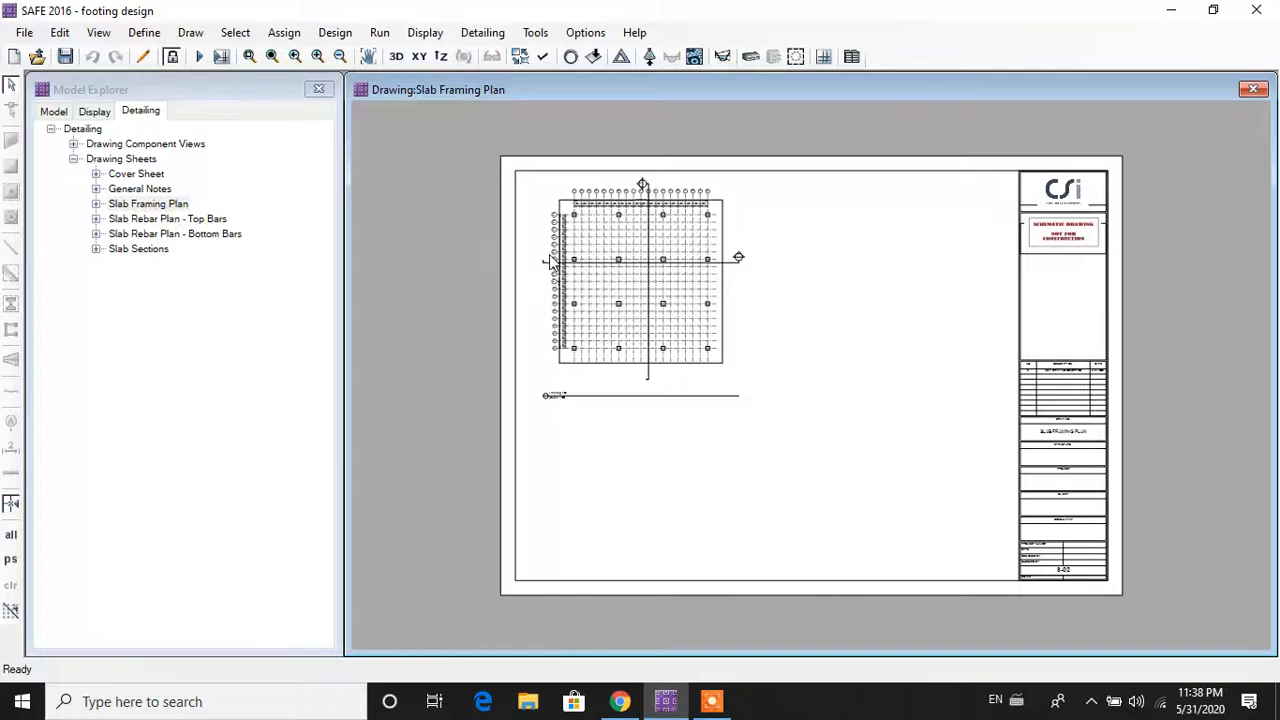
click(97, 220)
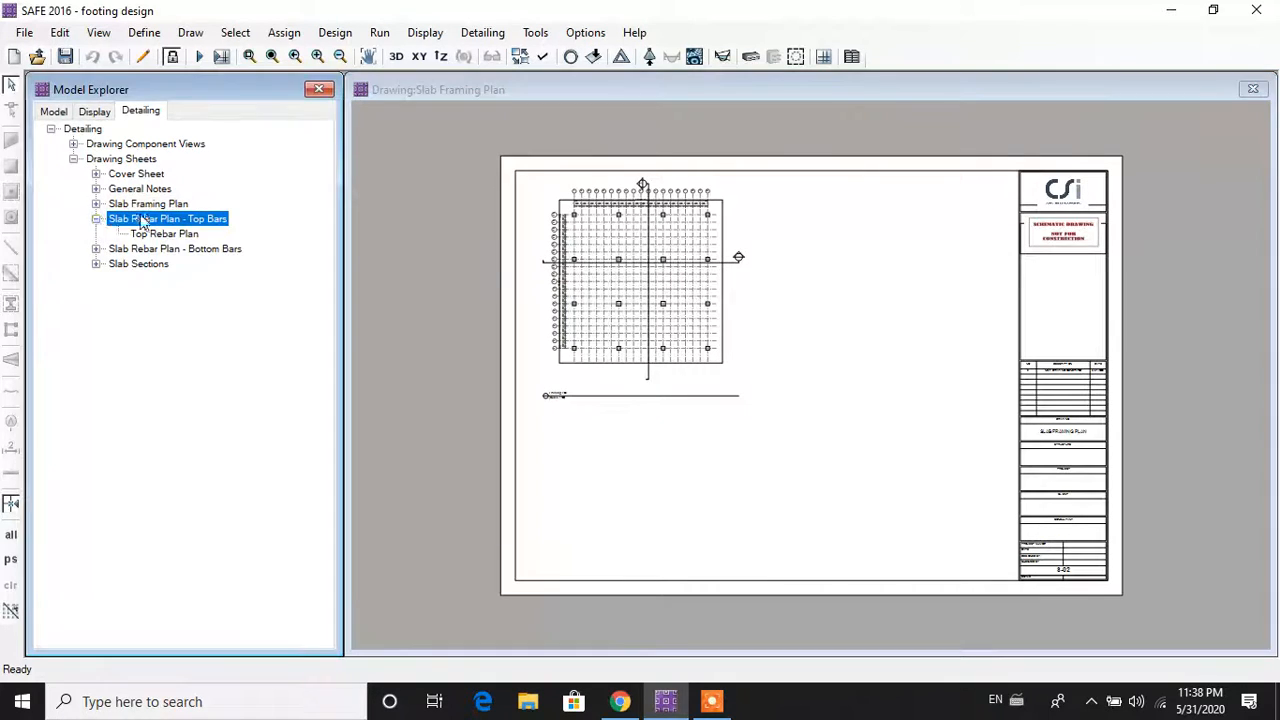
double_click(147, 218)
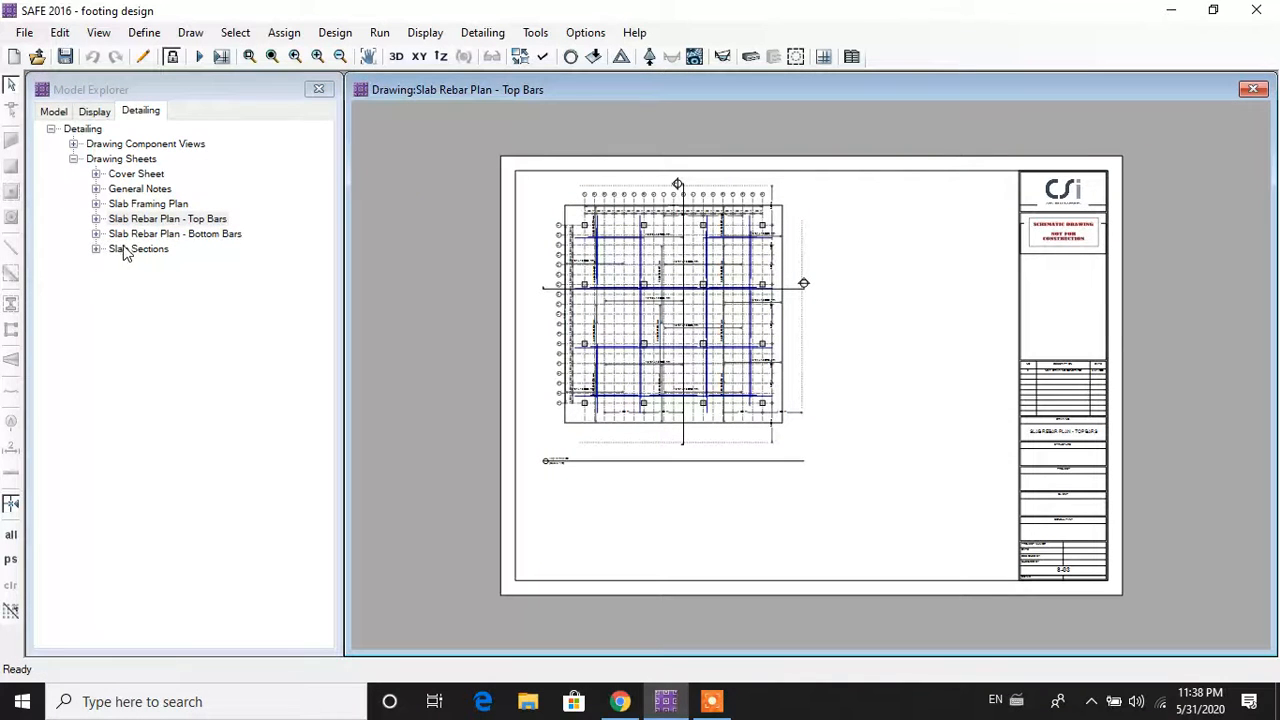
Step: Review the bottom-bars Slab Rebar Plan, then open the Slab Sections sheet
double_click(126, 234)
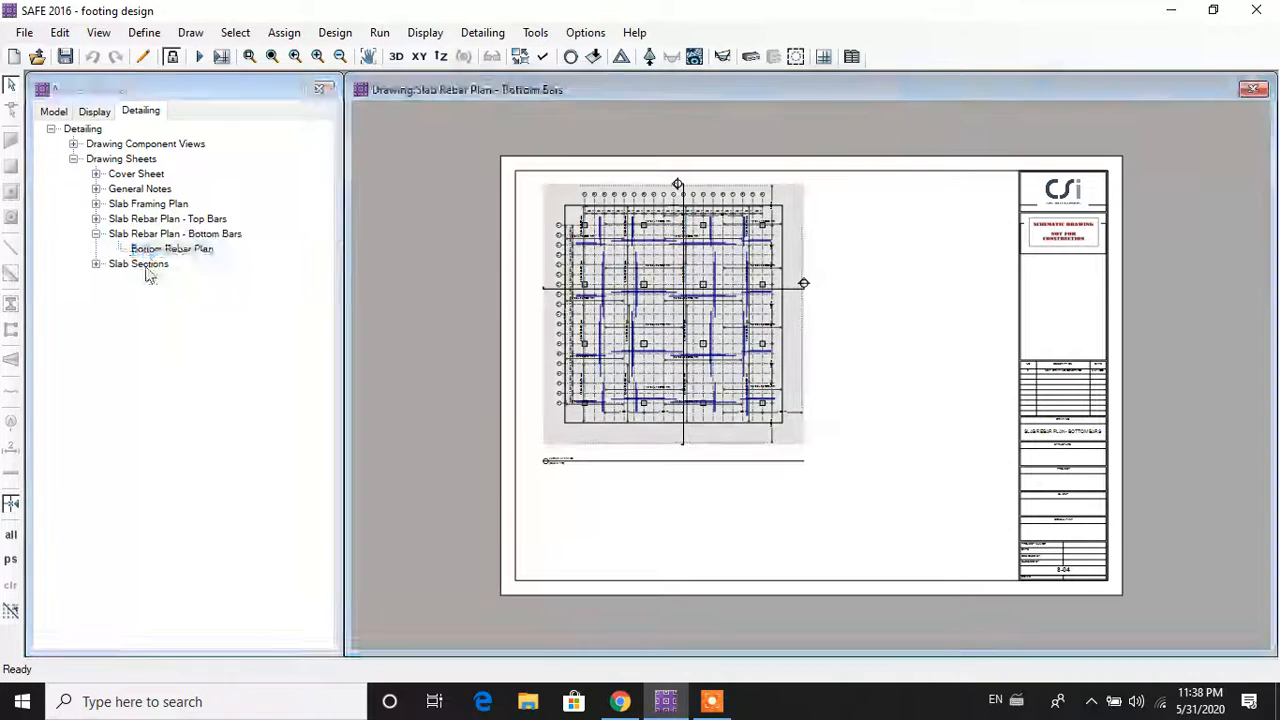
double_click(140, 265)
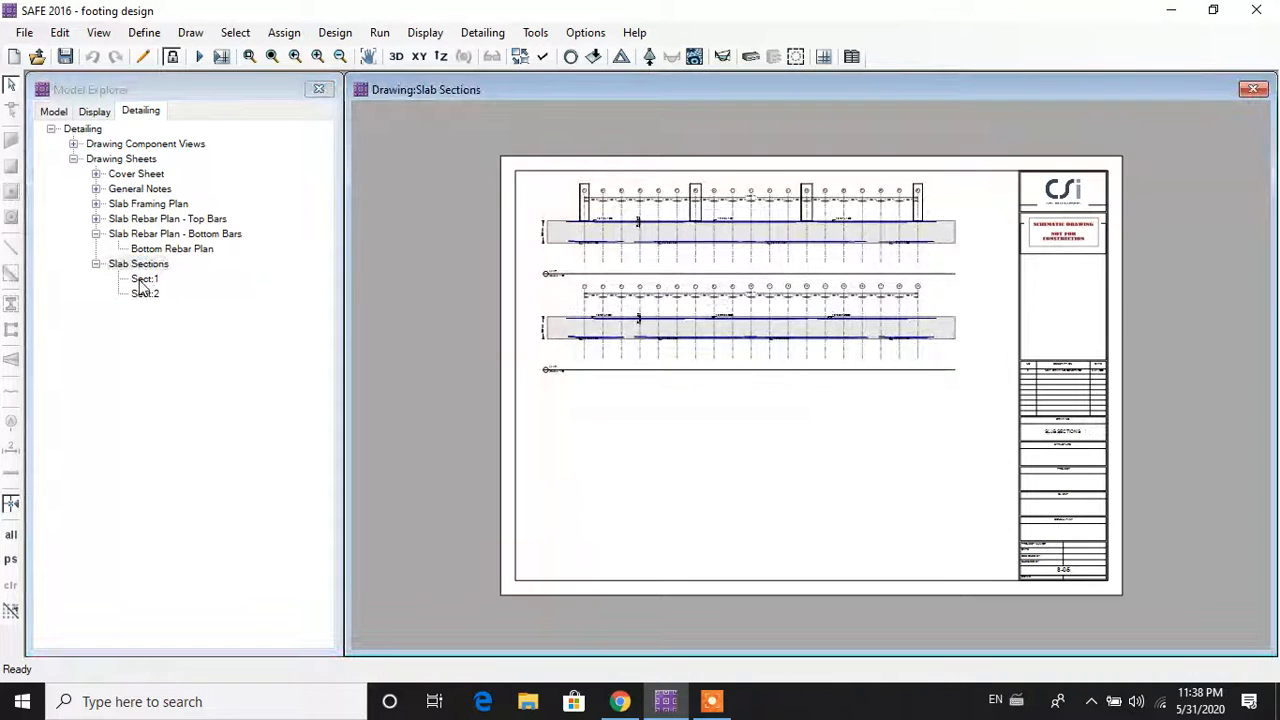
scroll(714, 387, up, 3)
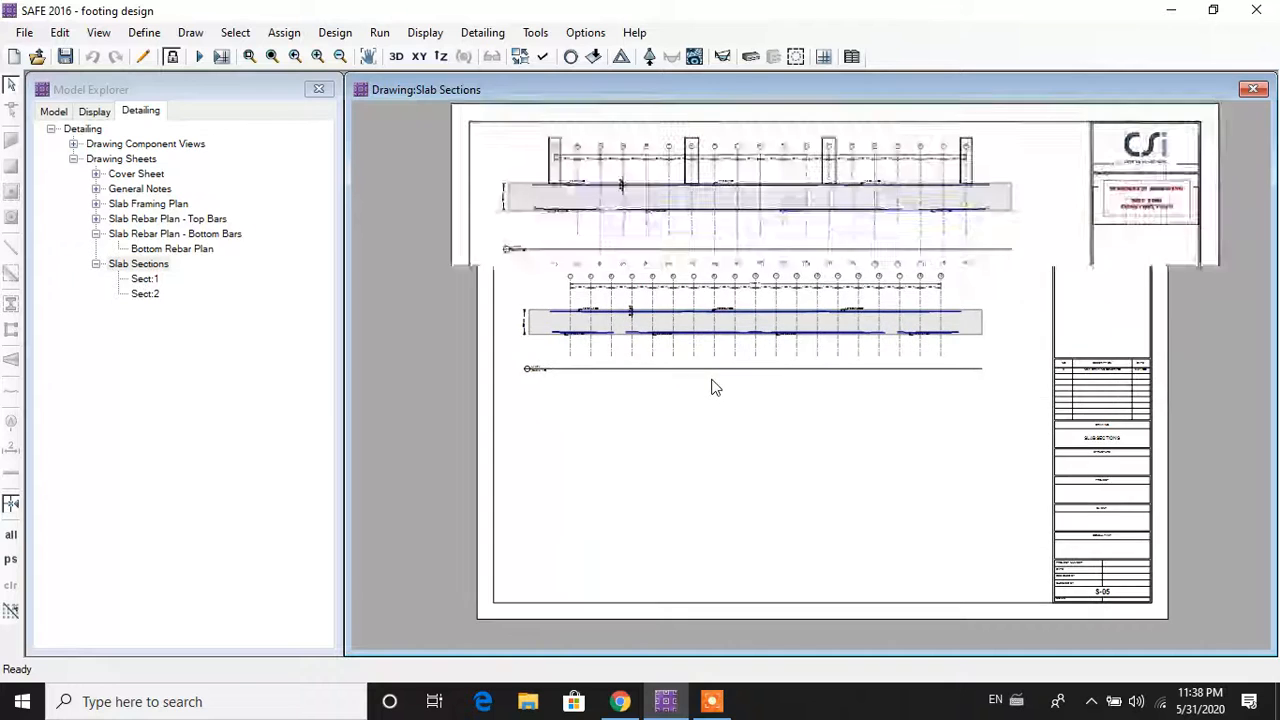
scroll(711, 386, down, 3)
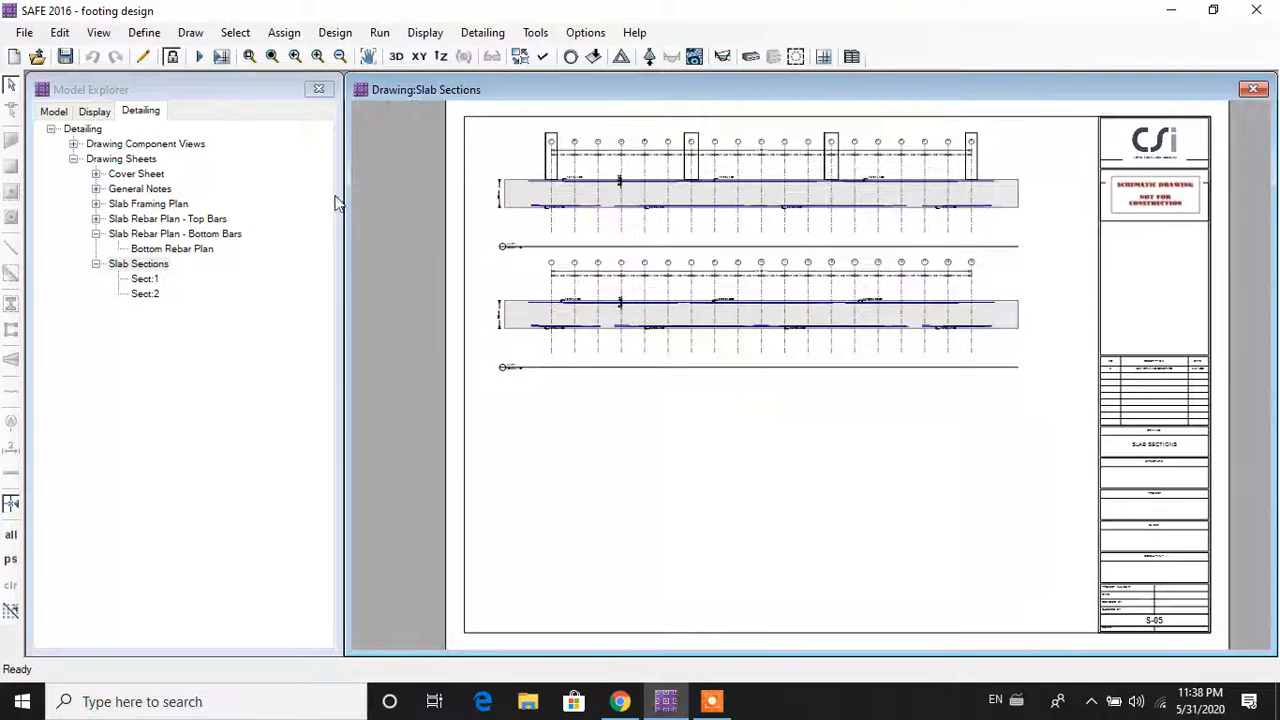
click(95, 112)
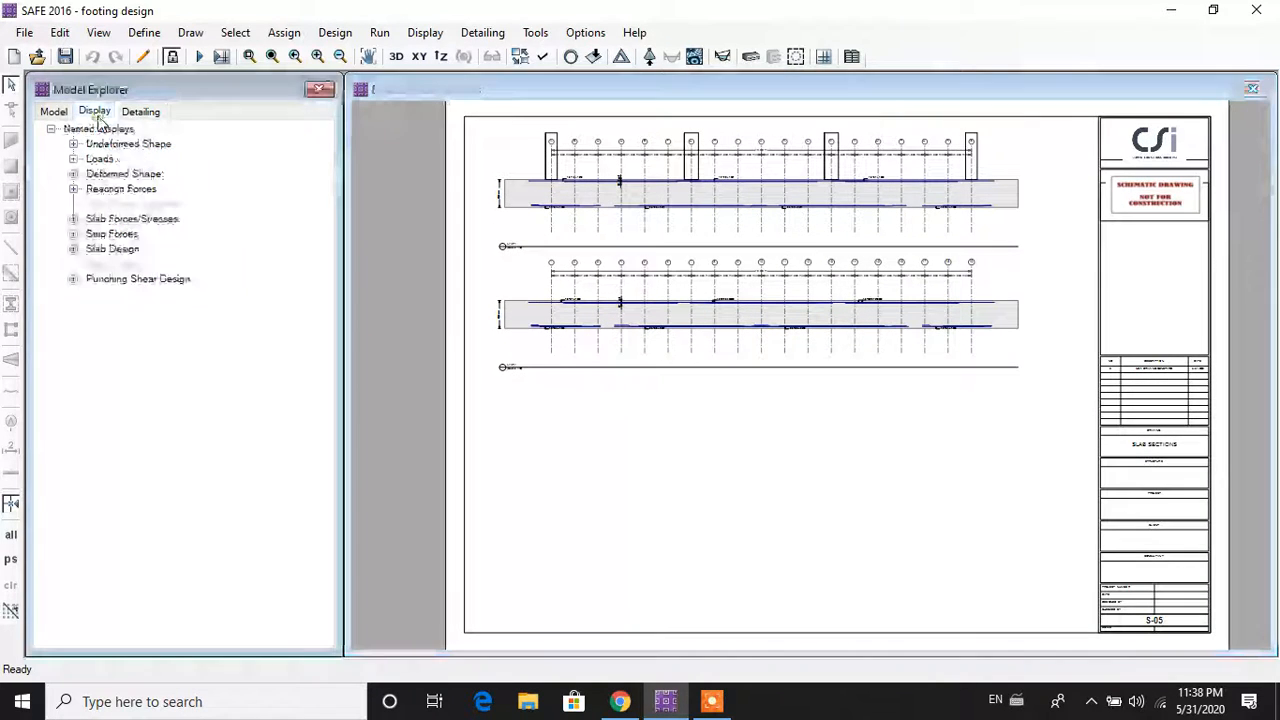
click(147, 112)
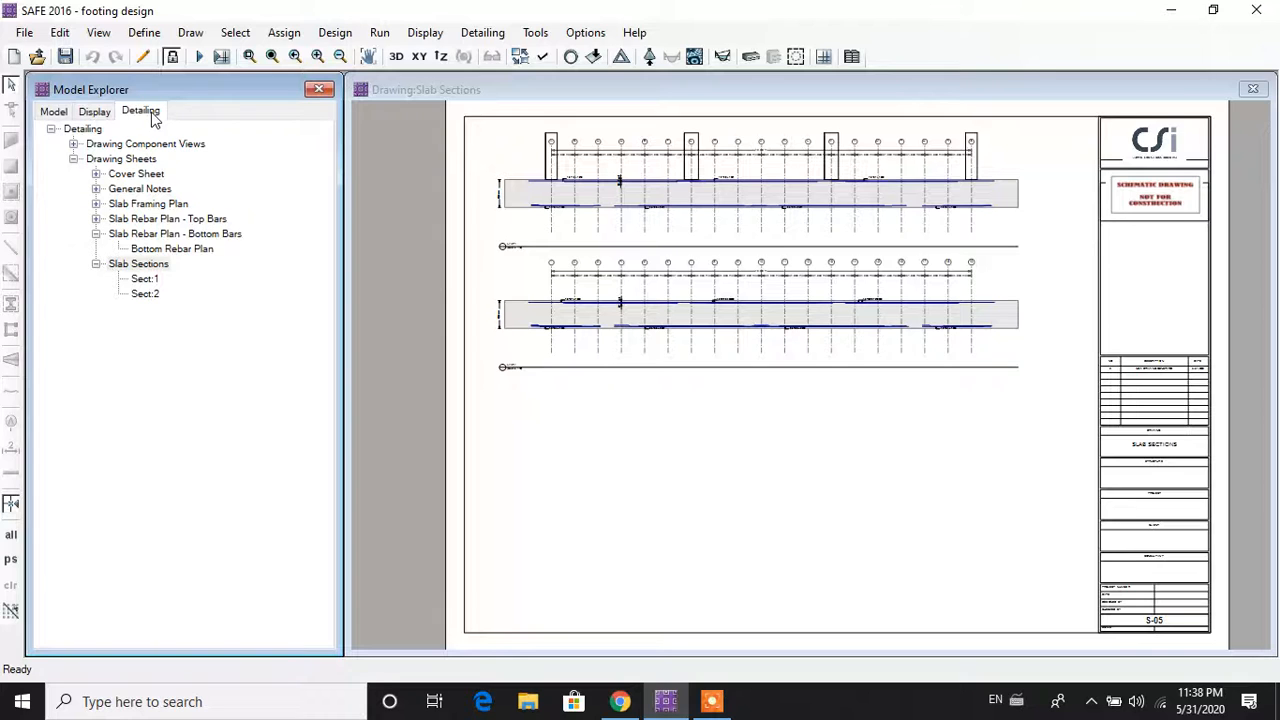
Step: Open the Rebar Table slab view, then the Rebar Schedule listing bar marks, sizes and lengths
double_click(84, 146)
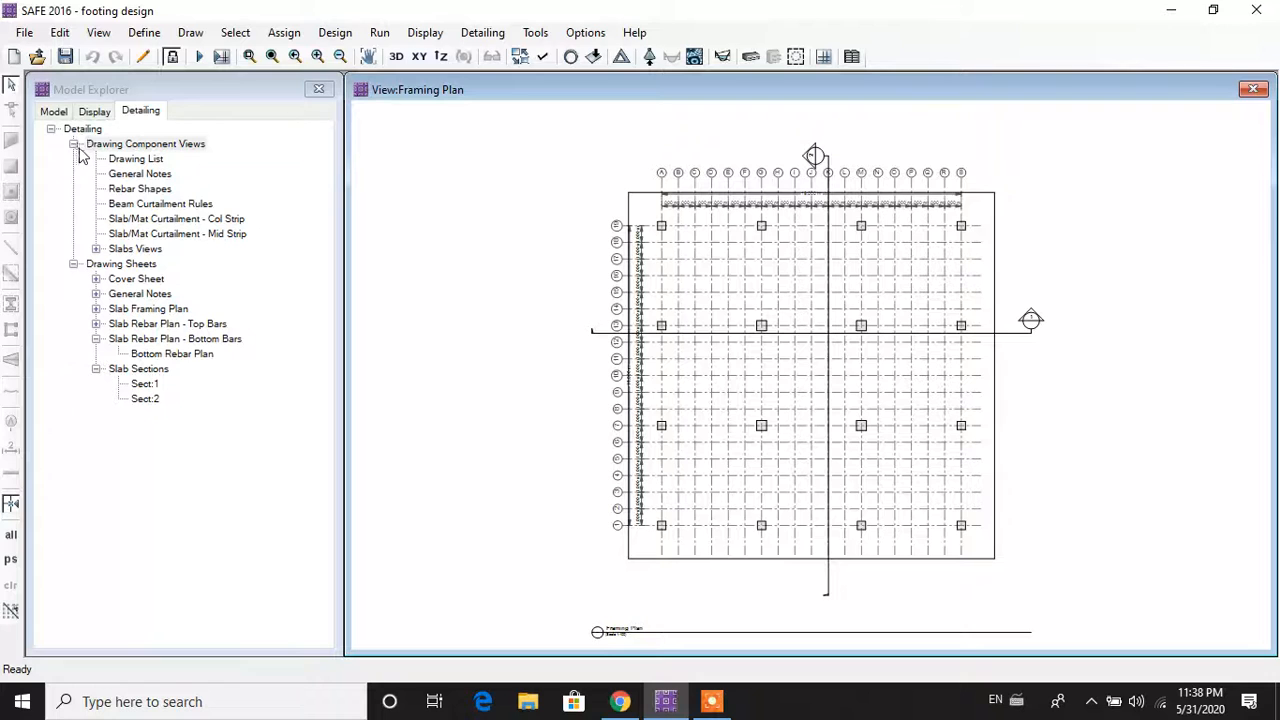
double_click(120, 250)
click(165, 265)
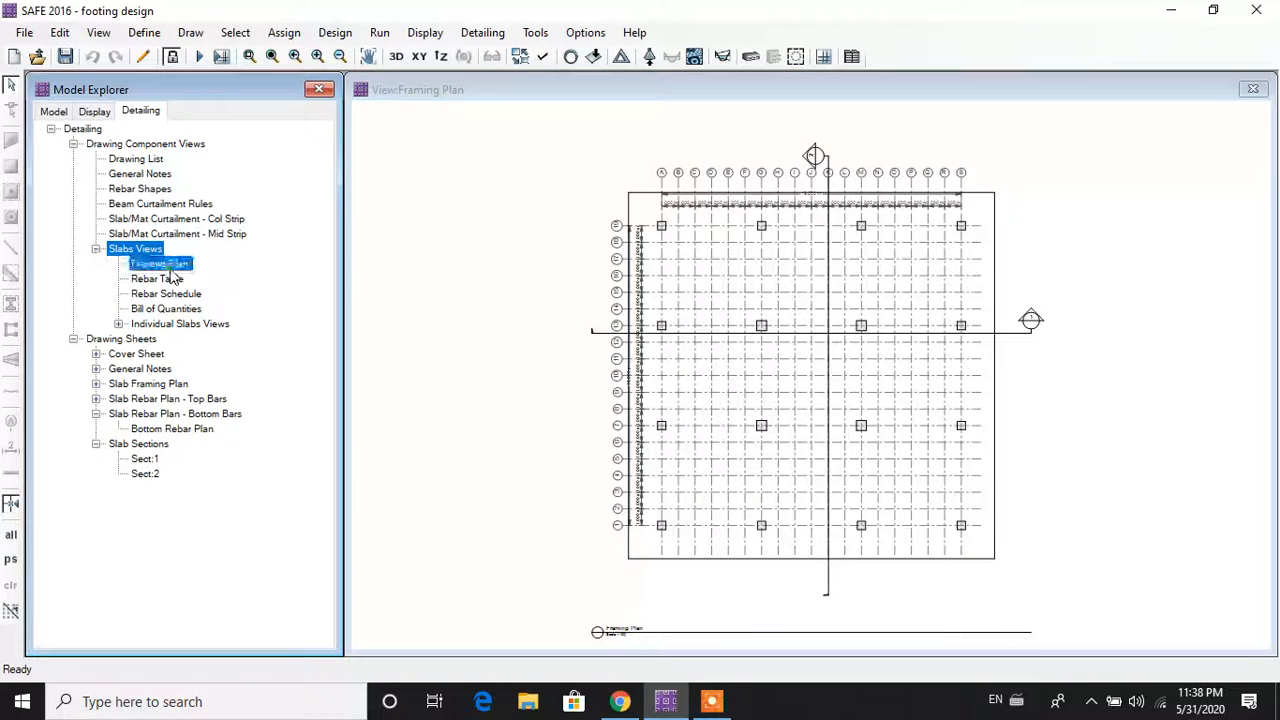
click(160, 279)
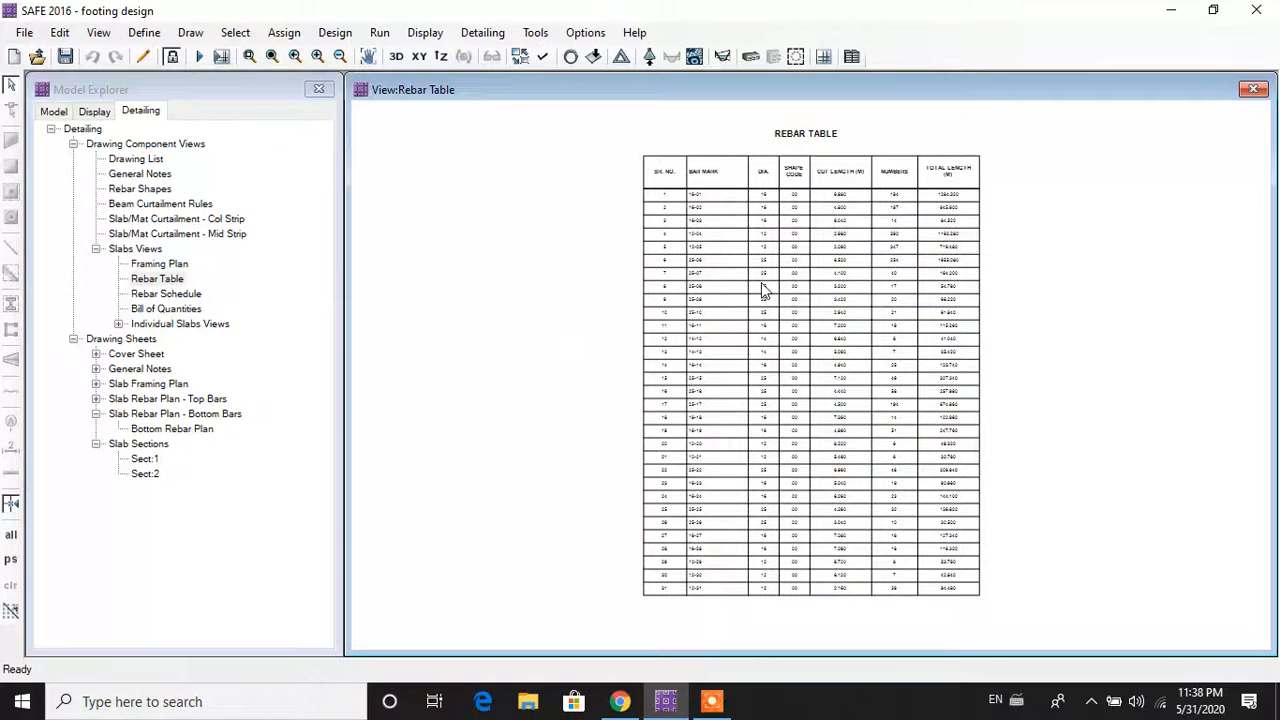
scroll(762, 290, up, 3)
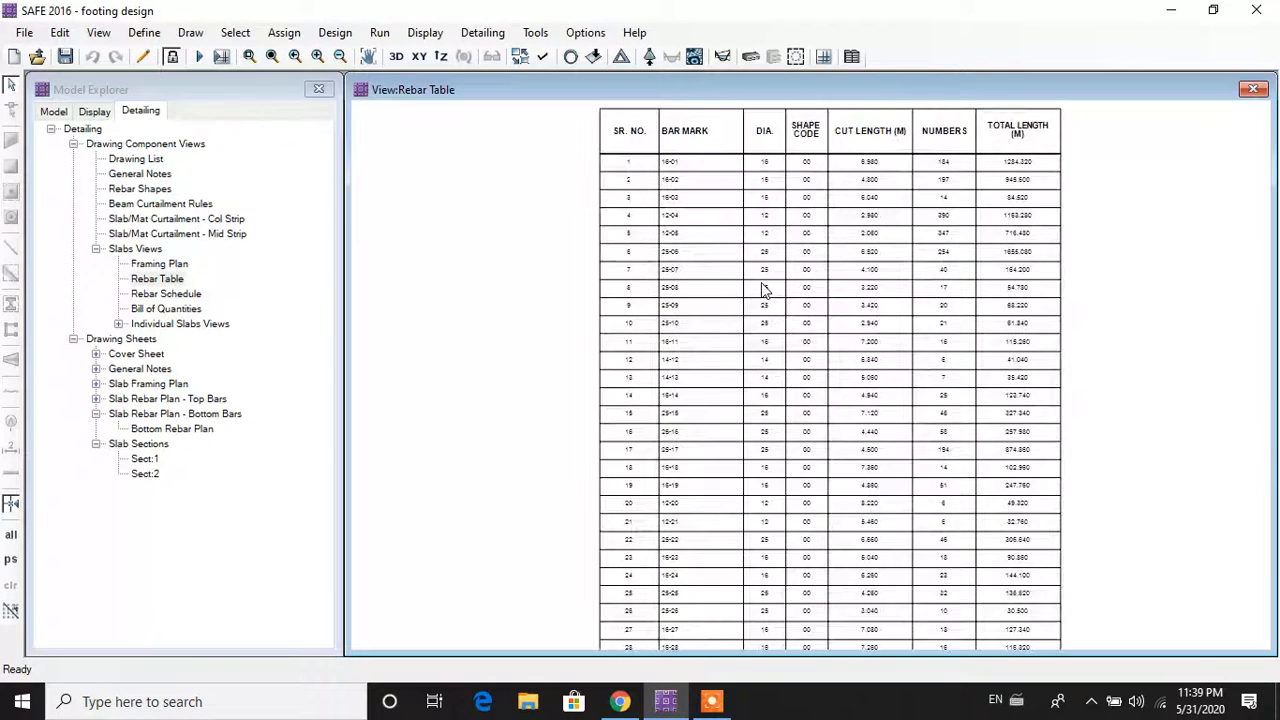
scroll(762, 290, up, 3)
middle_drag(760, 286, 636, 427)
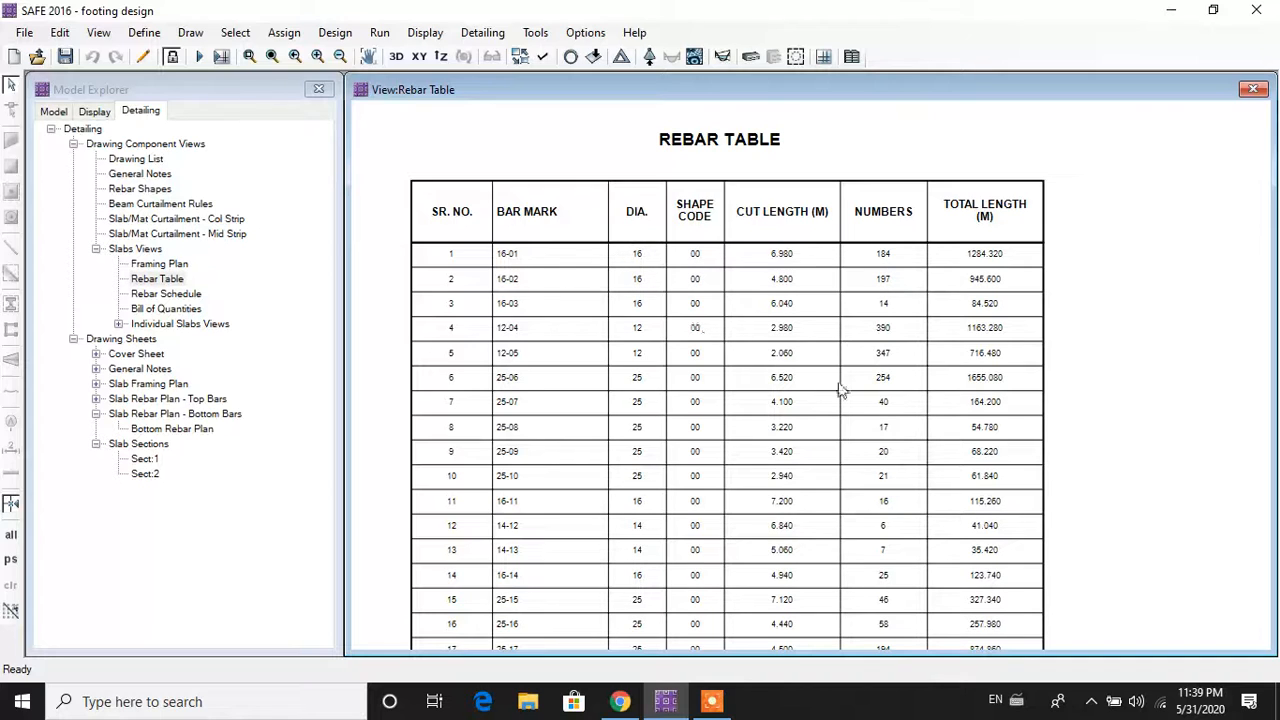
double_click(166, 294)
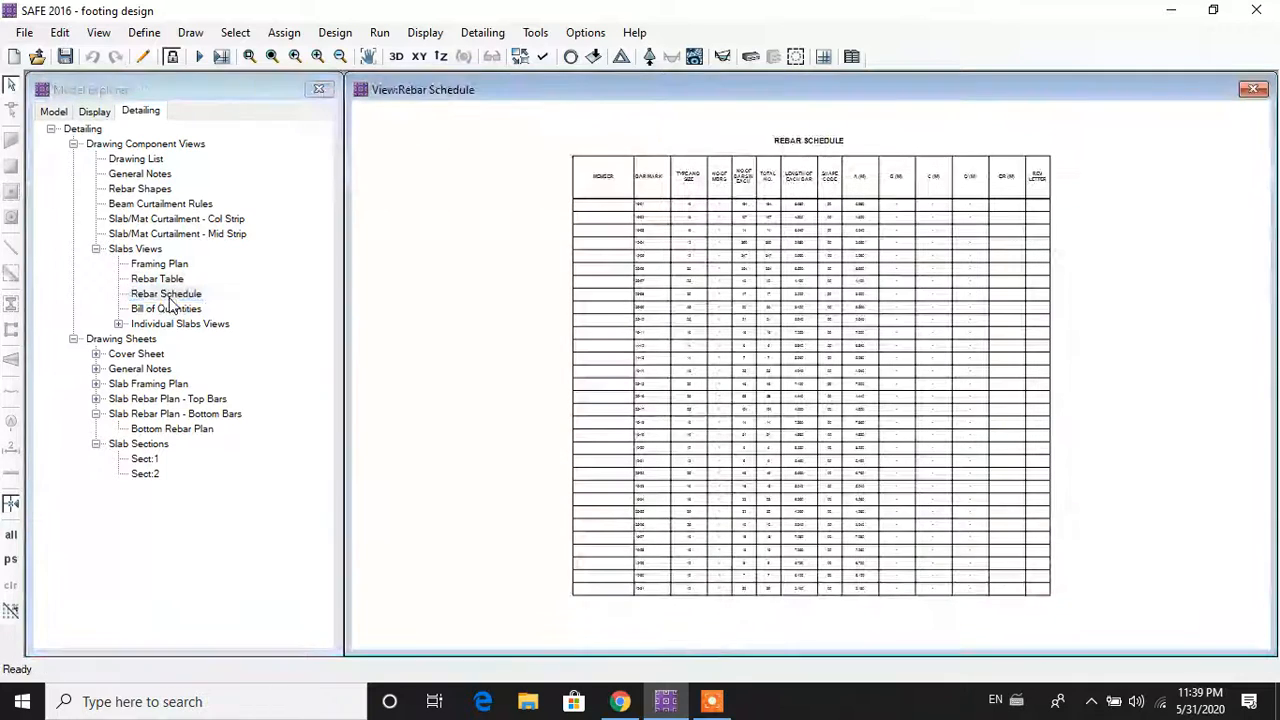
Step: Display the Bill of Quantities table, fitted to view, with rebar totalling 22.51 MTON for bar sizes 12, 14, 16 and 25
scroll(810, 360, up, 1)
scroll(810, 360, up, 1)
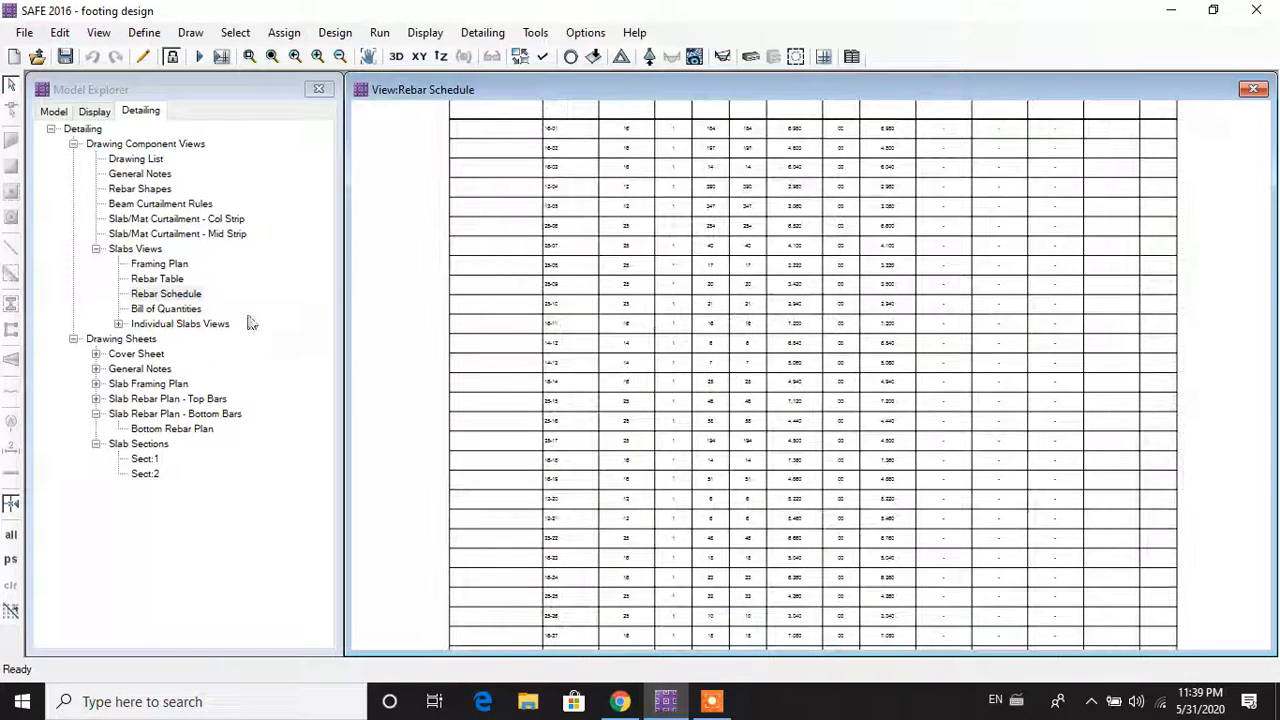
double_click(180, 310)
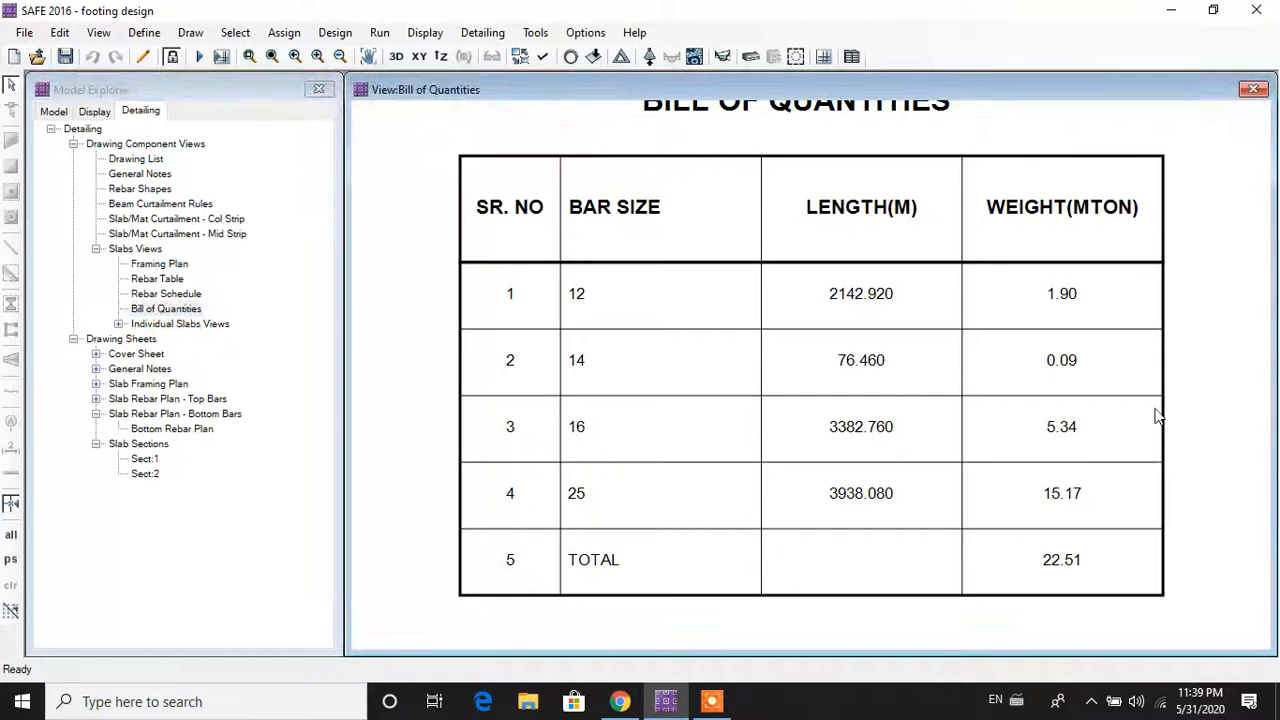
scroll(1117, 342, down, 1)
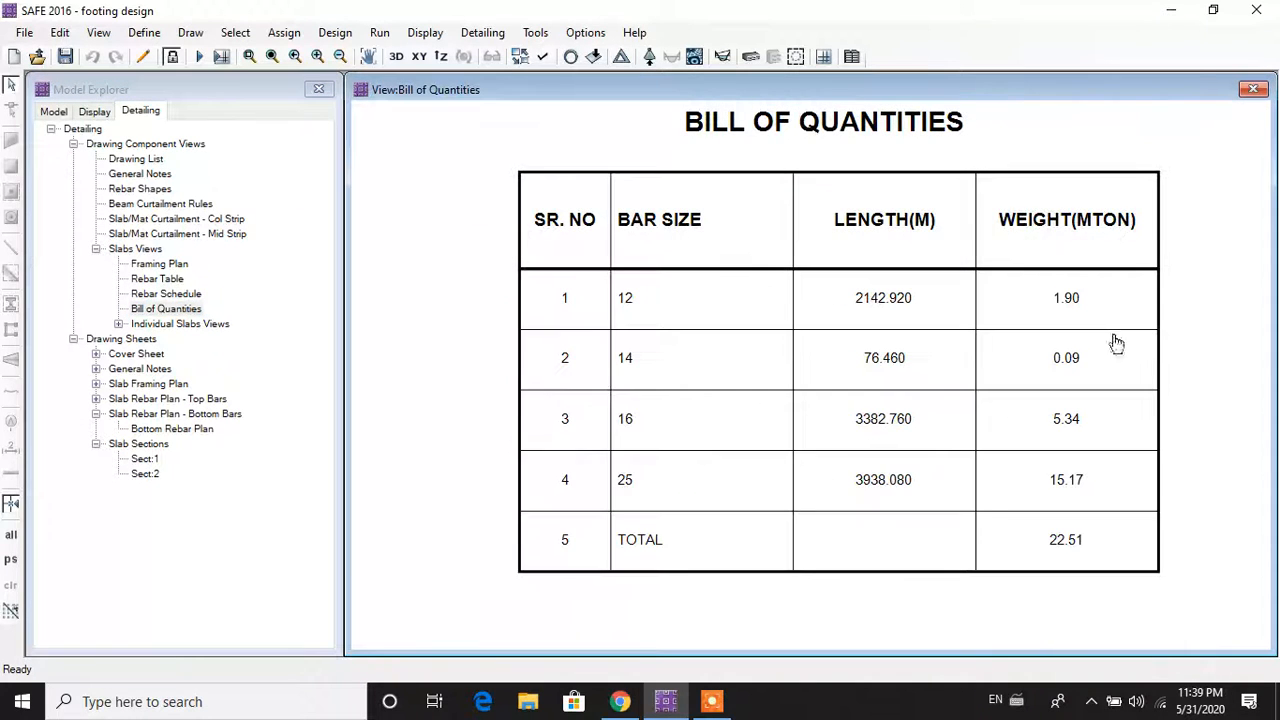
scroll(1100, 350, down, 1)
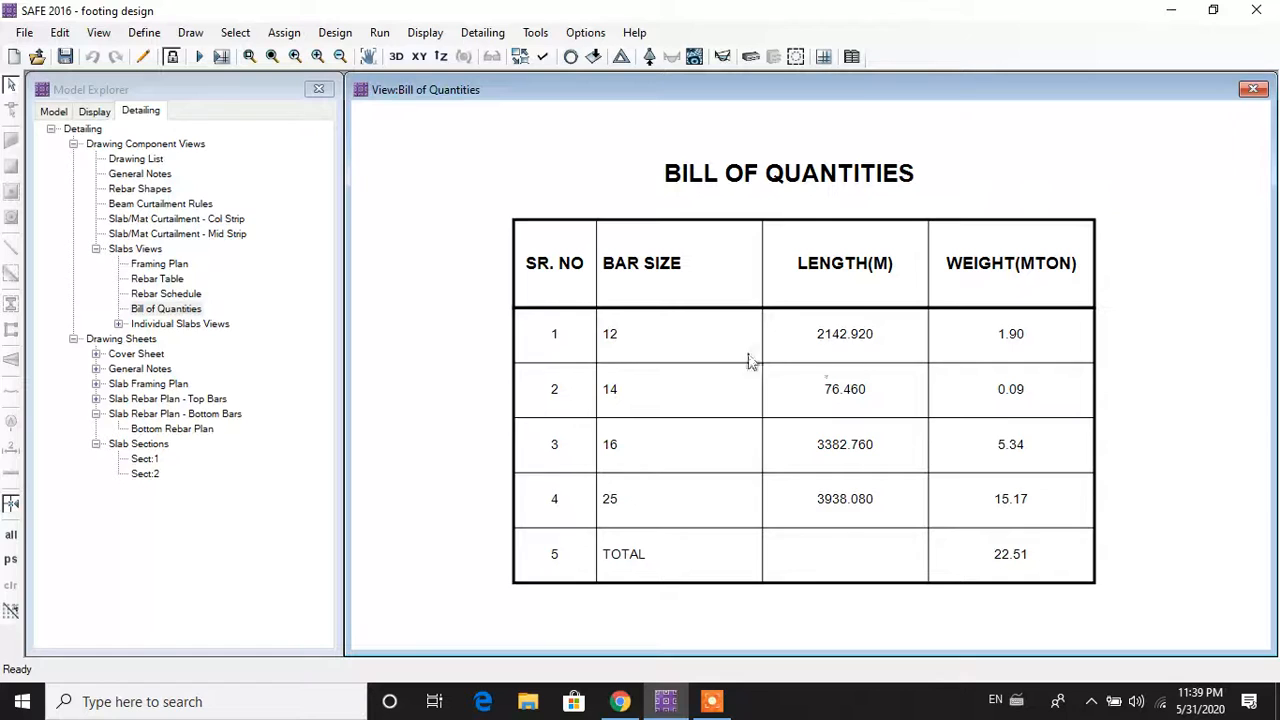